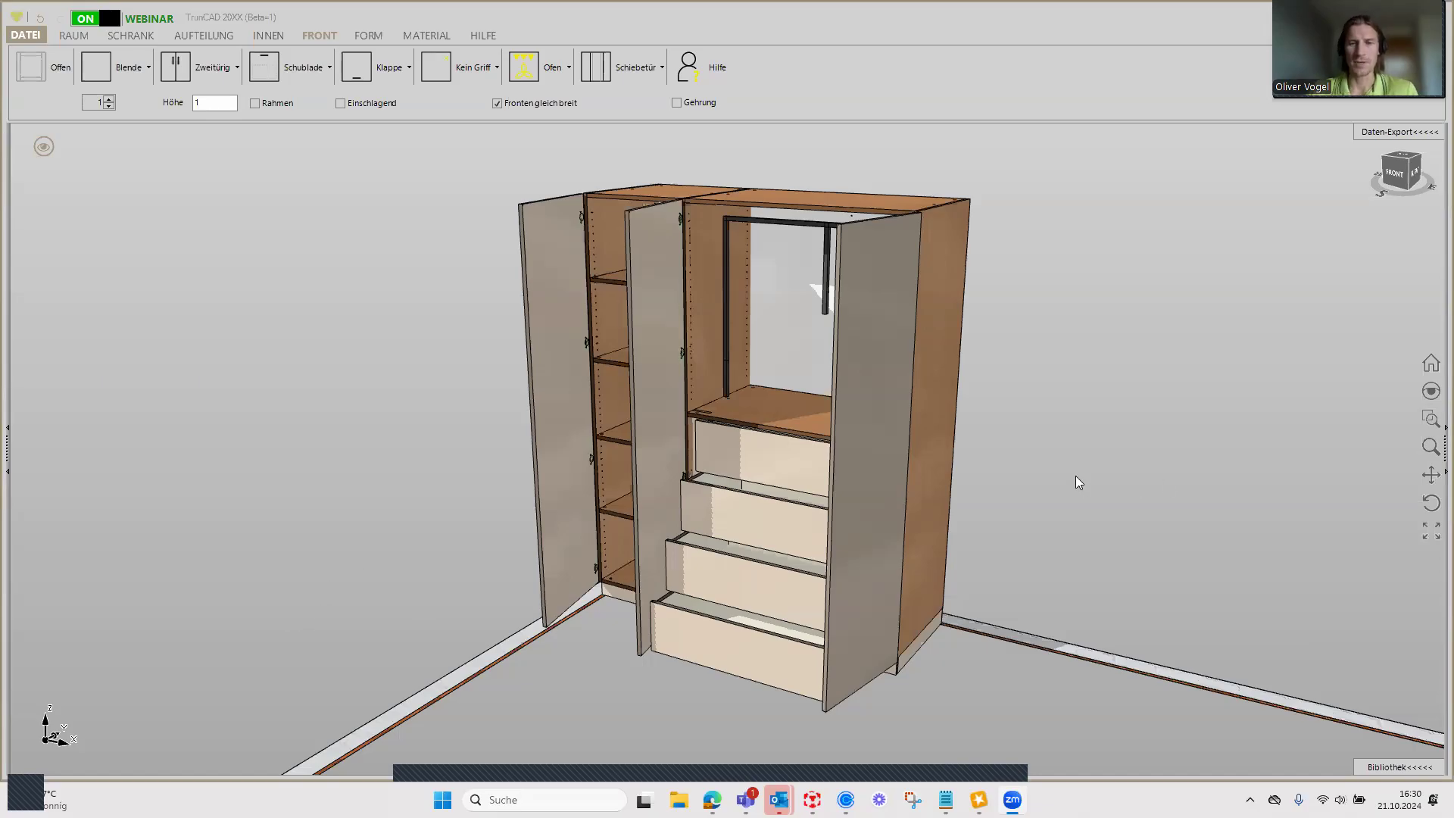
Step: Orbit and zoom around the finished wardrobe to inspect it from several angles
scroll(1075, 476, down, 2)
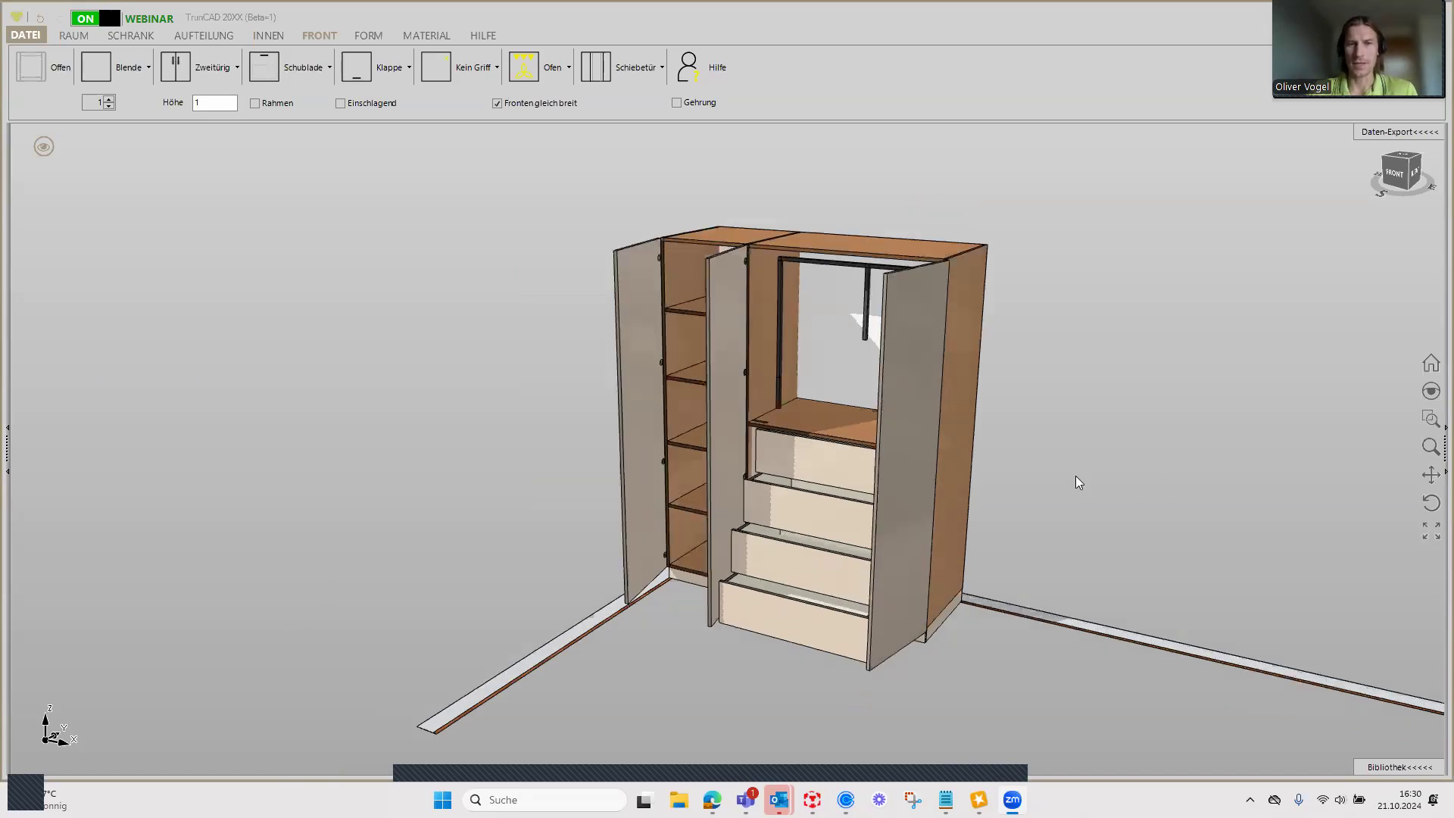
middle_drag(1065, 475, 1071, 480)
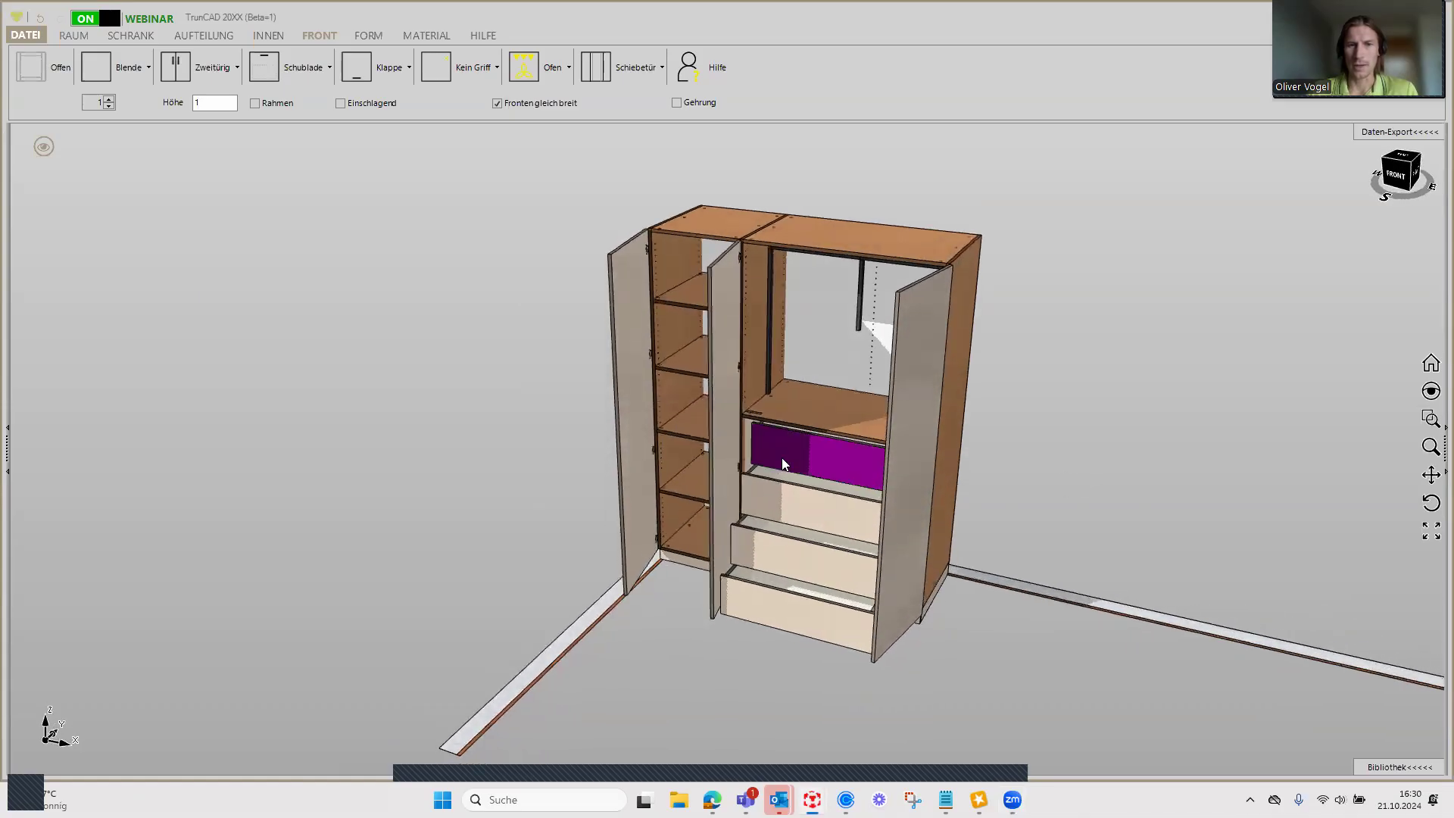
scroll(782, 456, up, 2)
scroll(782, 462, up, 1)
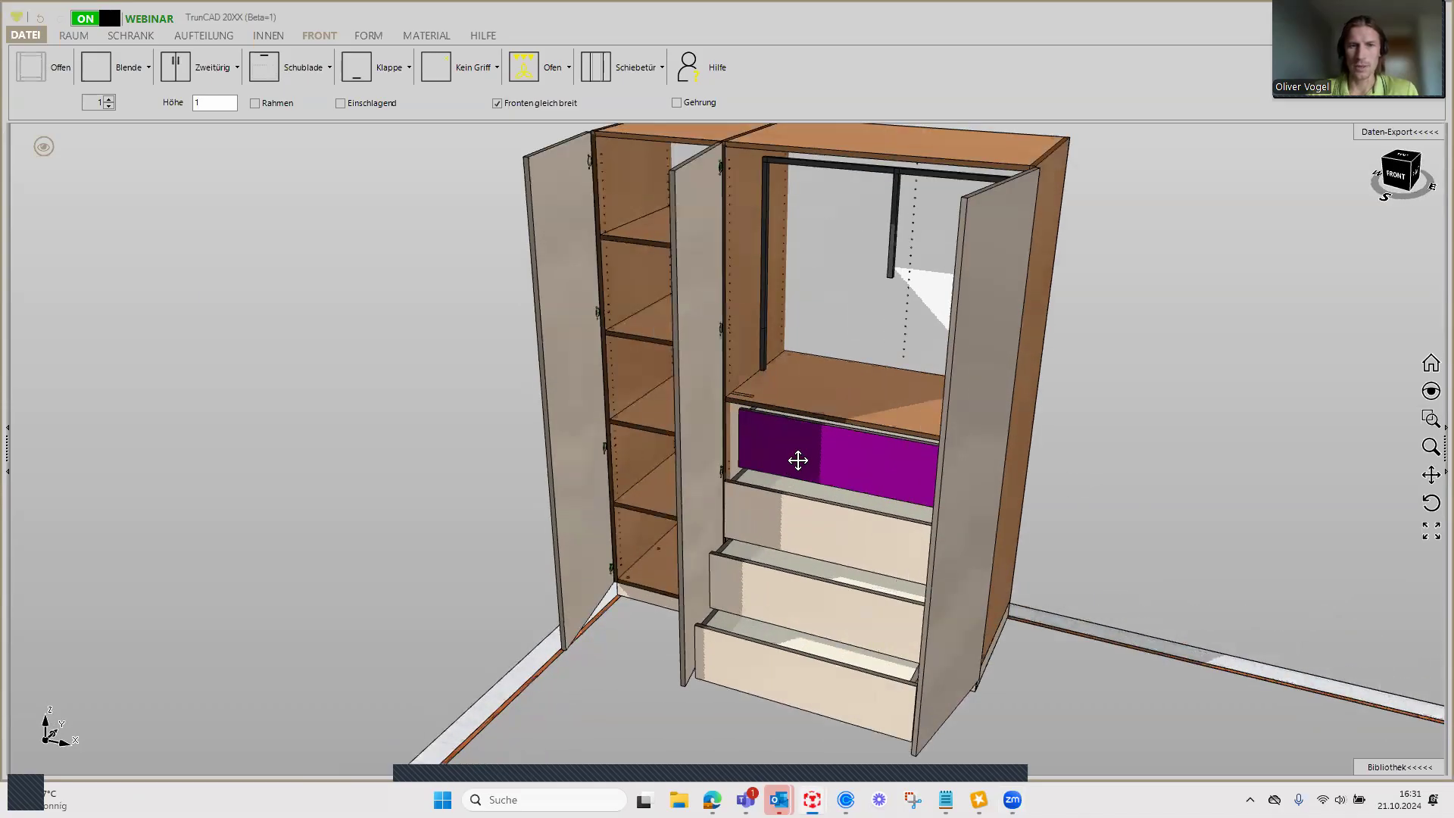
middle_drag(784, 453, 783, 431)
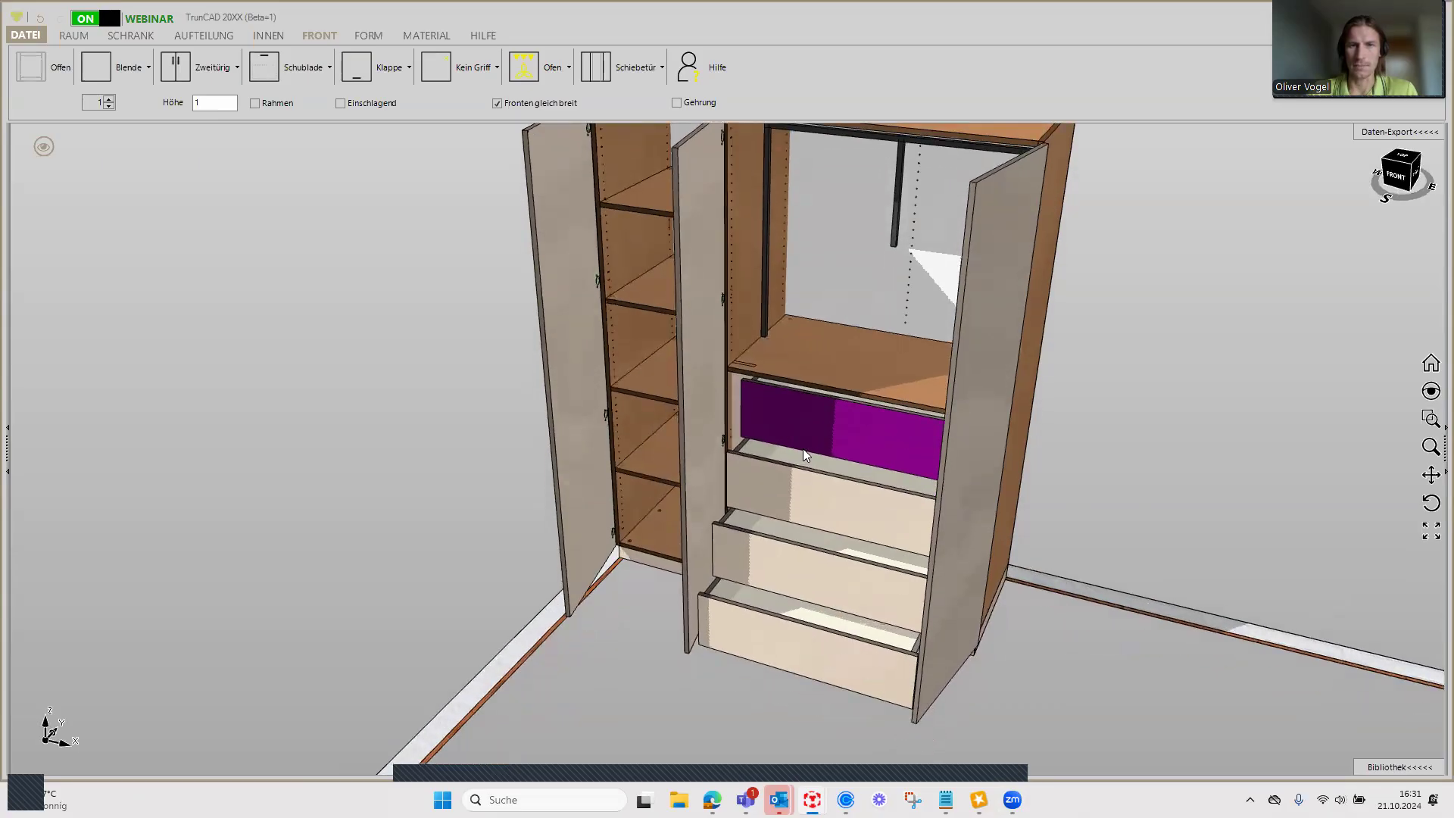
scroll(803, 449, down, 1)
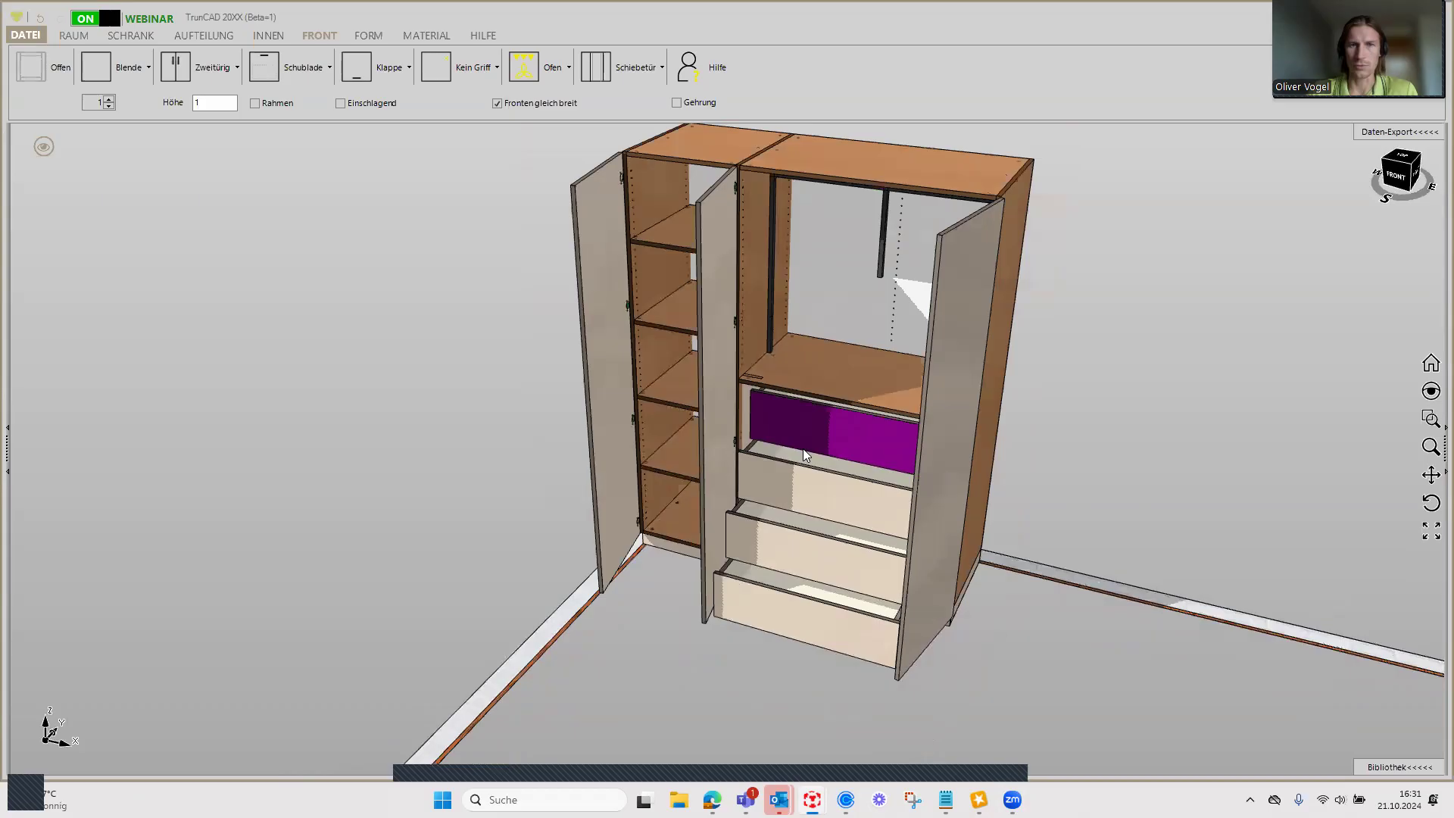
middle_drag(892, 421, 890, 425)
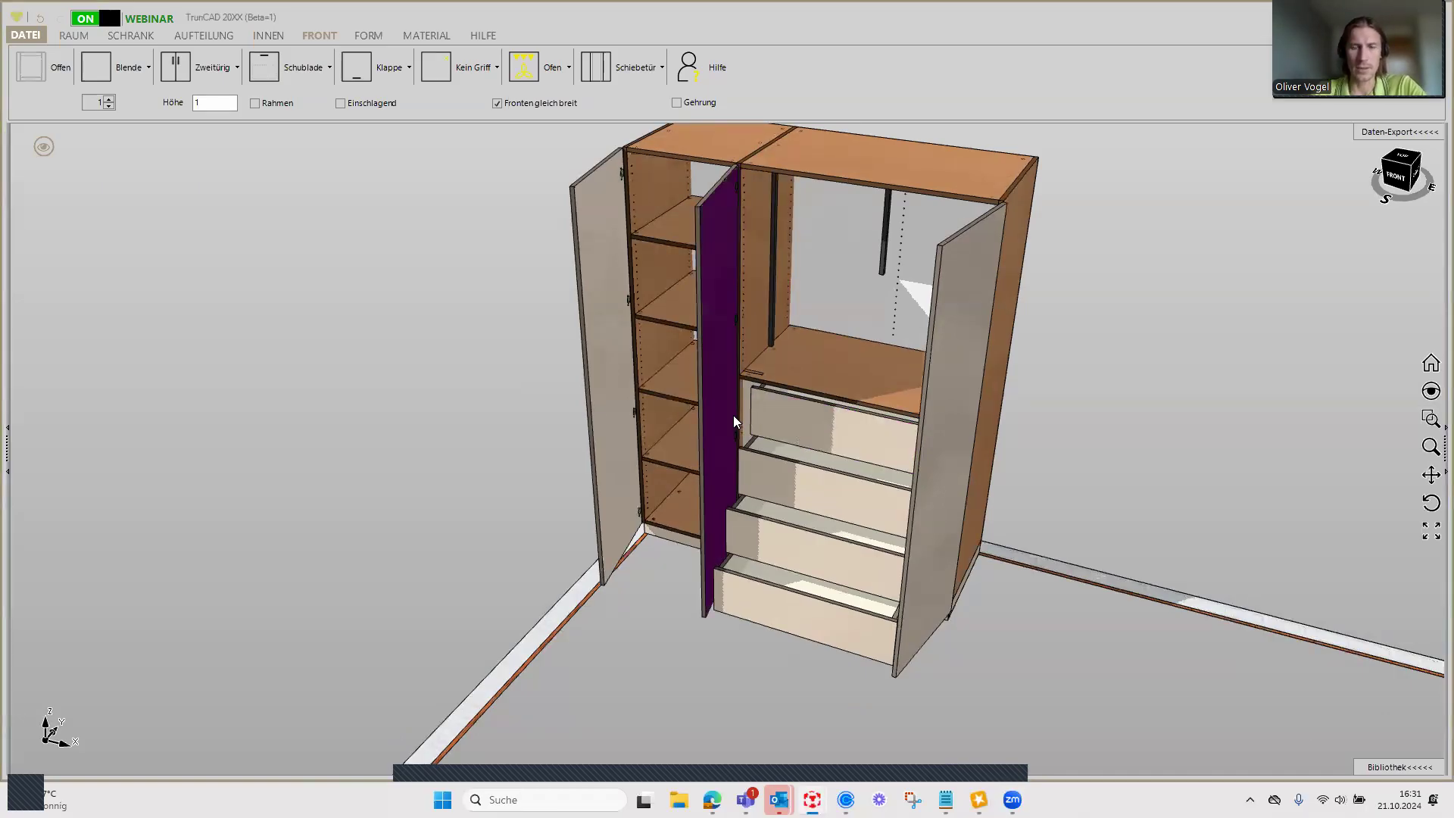
mouse_move(540, 284)
middle_down()
mouse_move(535, 315)
mouse_move(291, 199)
middle_up()
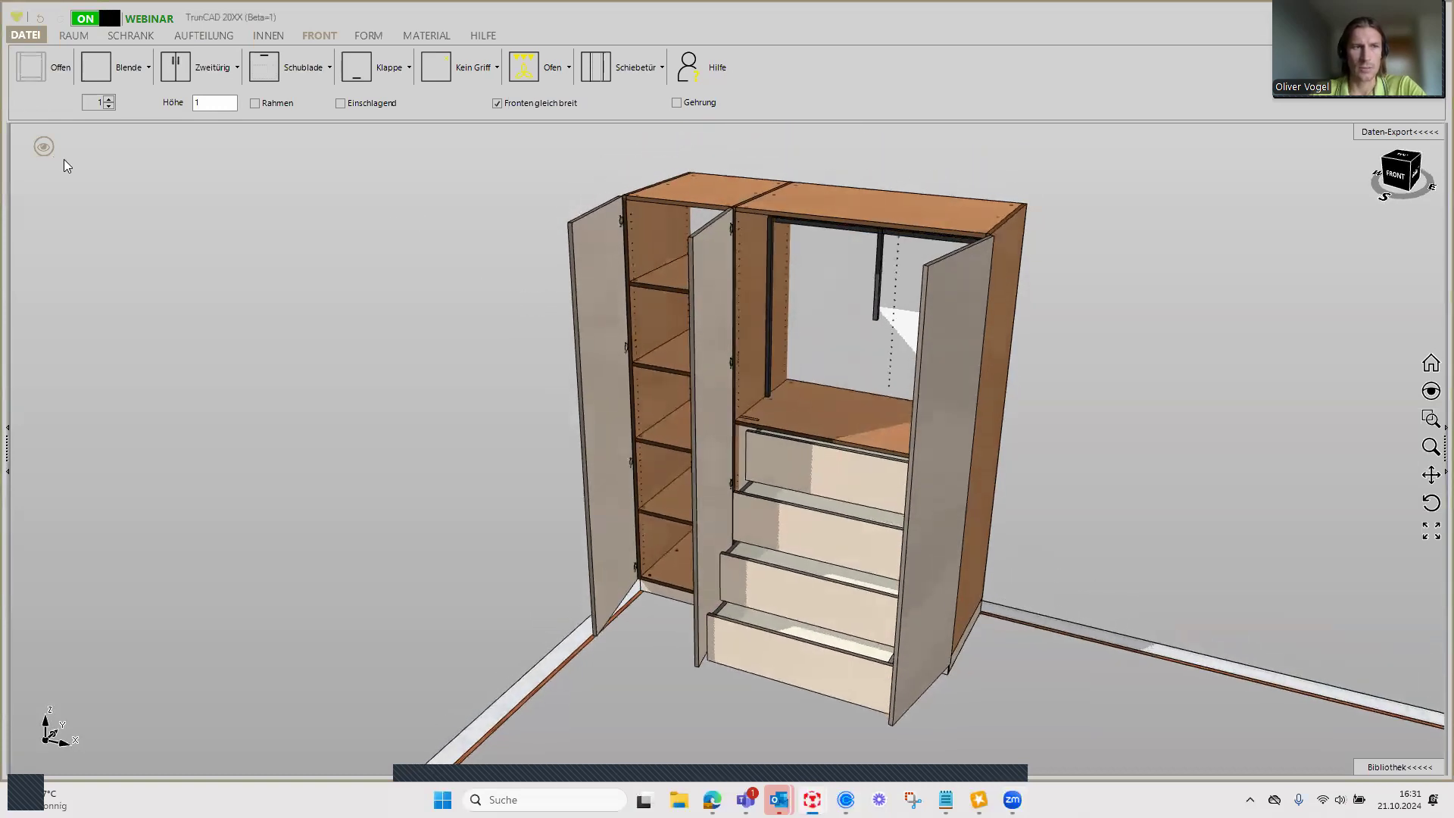
Step: Turn off 'Front zeichnen' to hide the doors and inspect the exposed shelves, rail and drawers
click(43, 146)
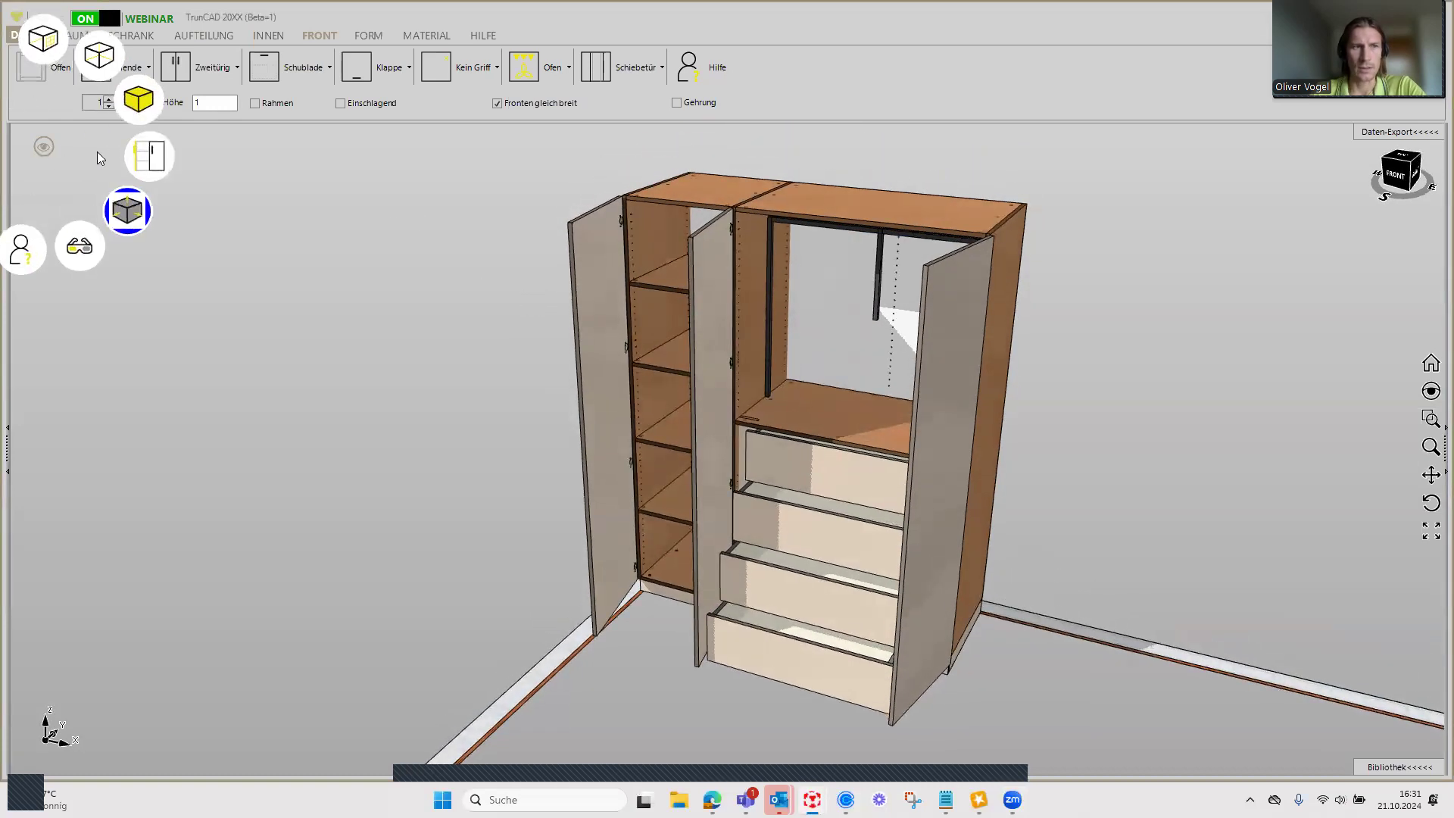
click(150, 165)
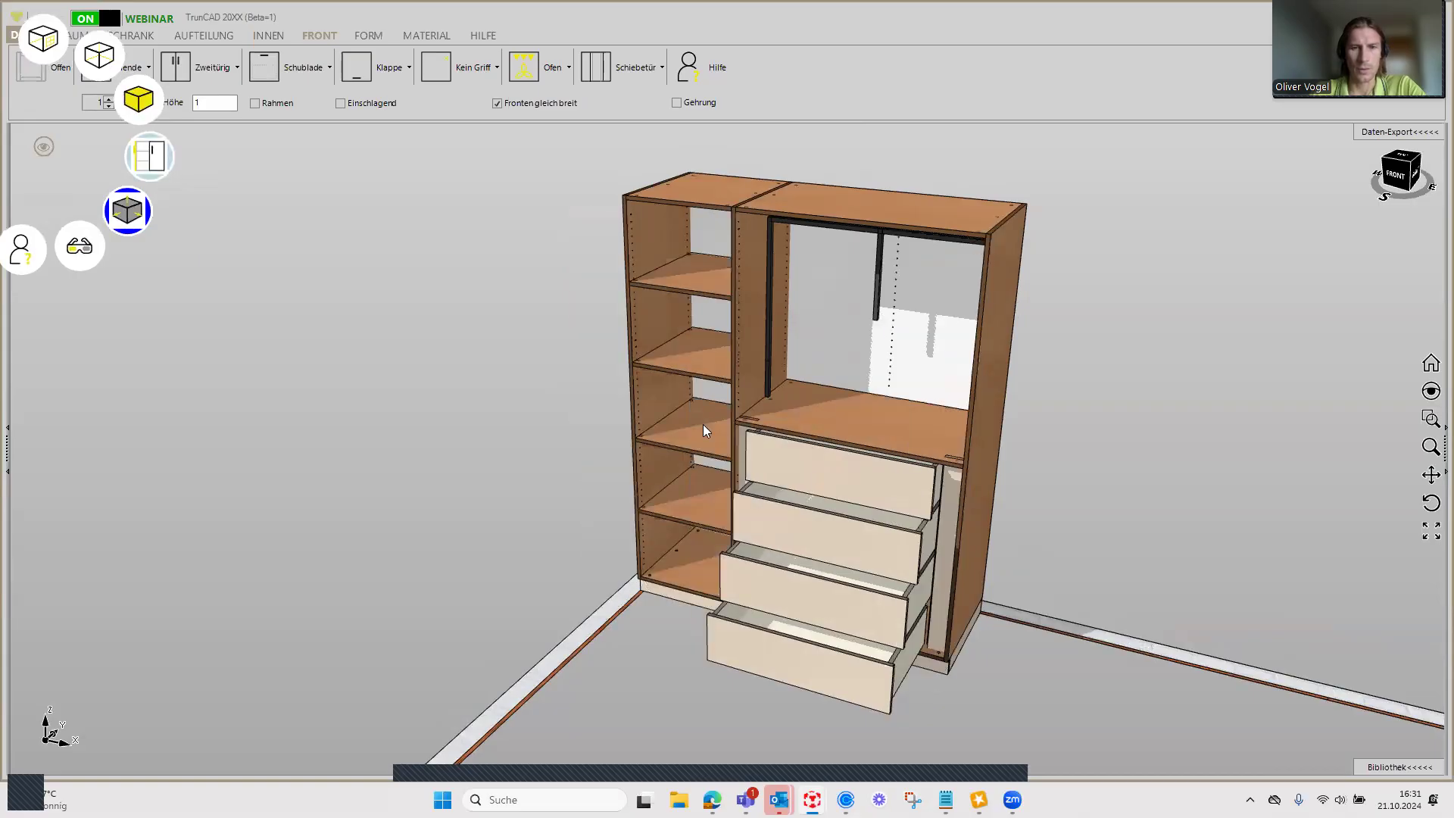
middle_drag(569, 438, 824, 534)
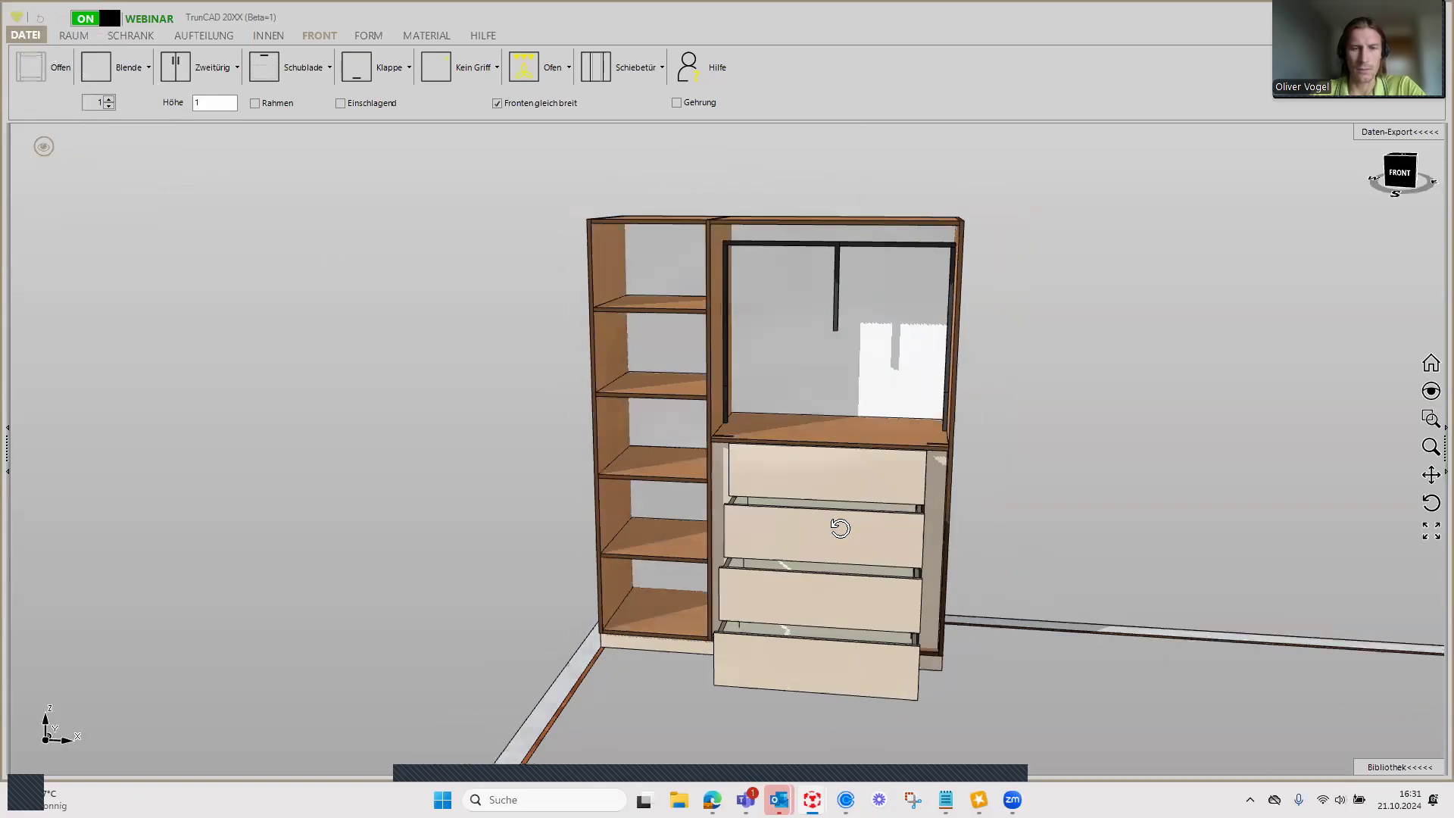
scroll(934, 488, up, 3)
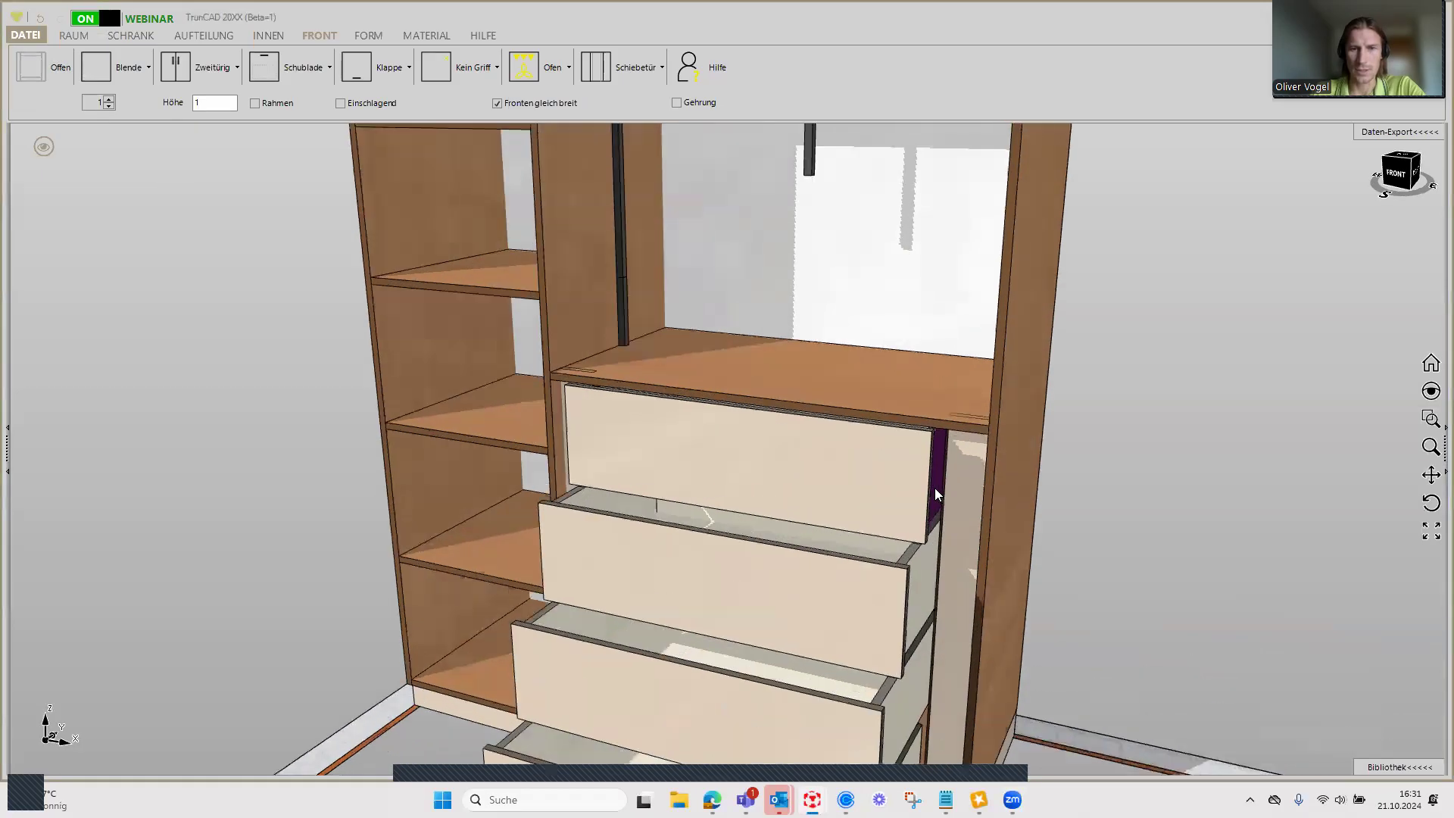
scroll(934, 488, up, 2)
mouse_move(982, 470)
middle_down()
mouse_move(782, 472)
mouse_move(819, 461)
mouse_move(795, 471)
middle_up()
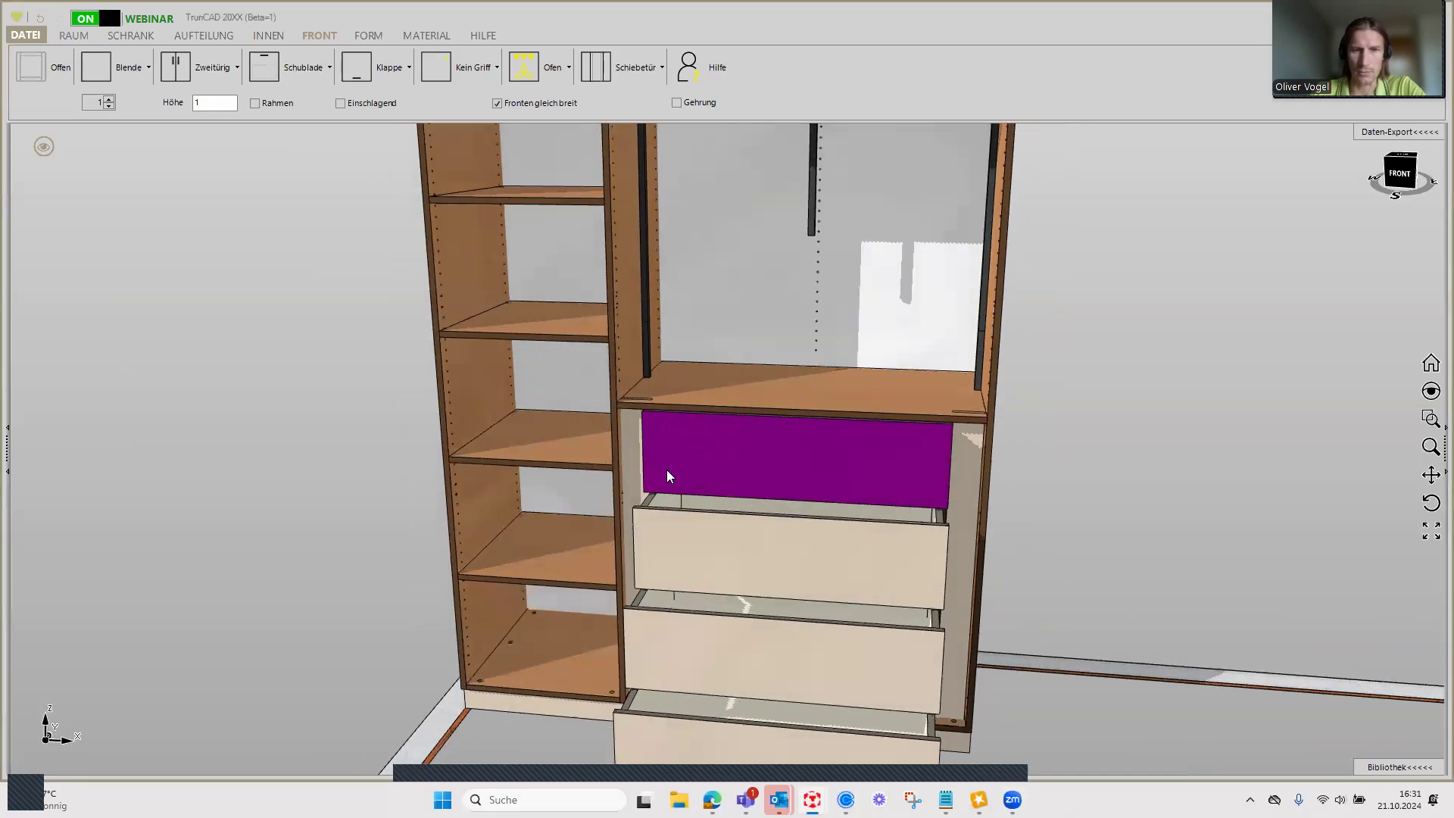
scroll(710, 497, down, 3)
middle_drag(711, 497, 721, 497)
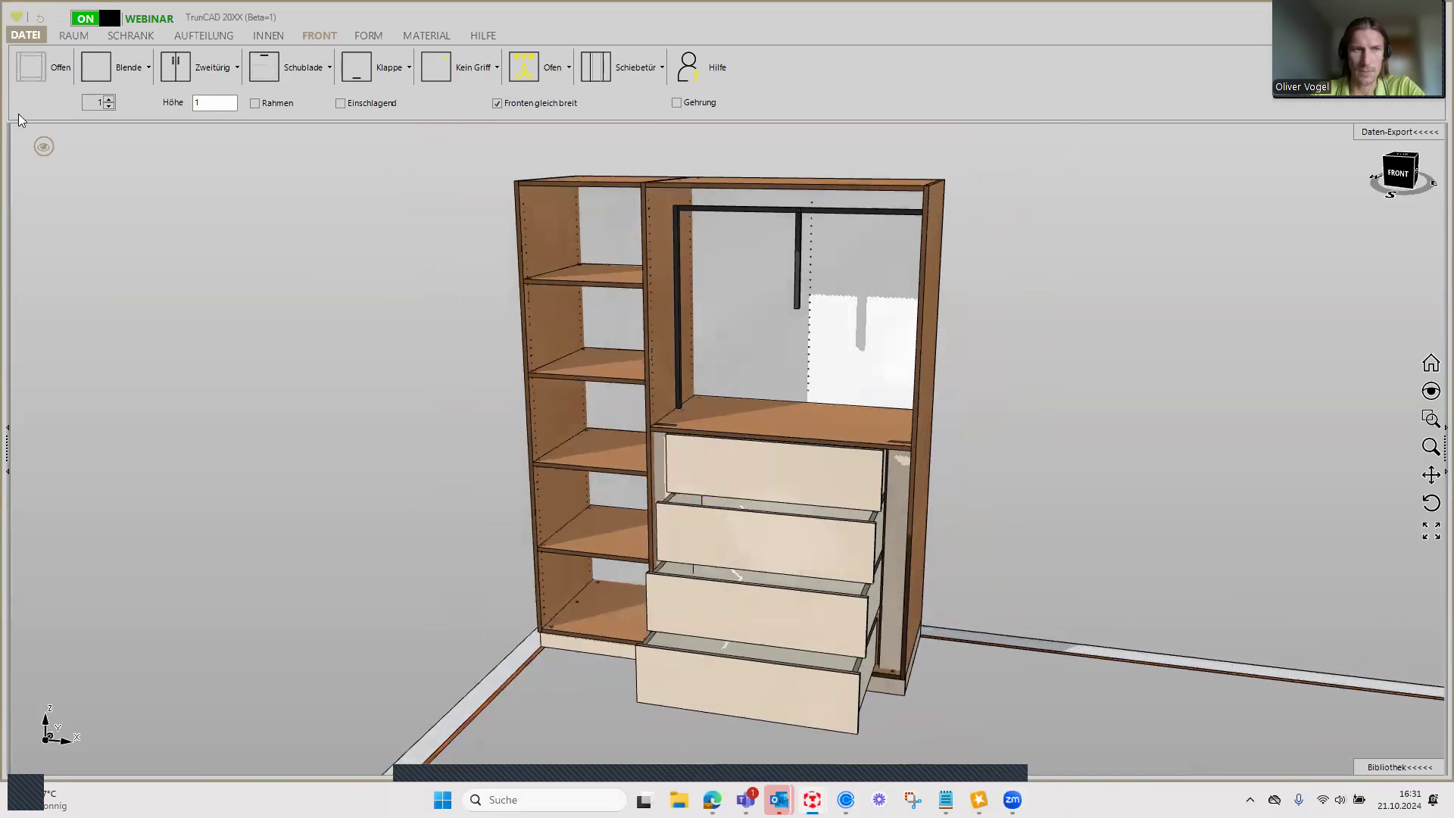
click(44, 147)
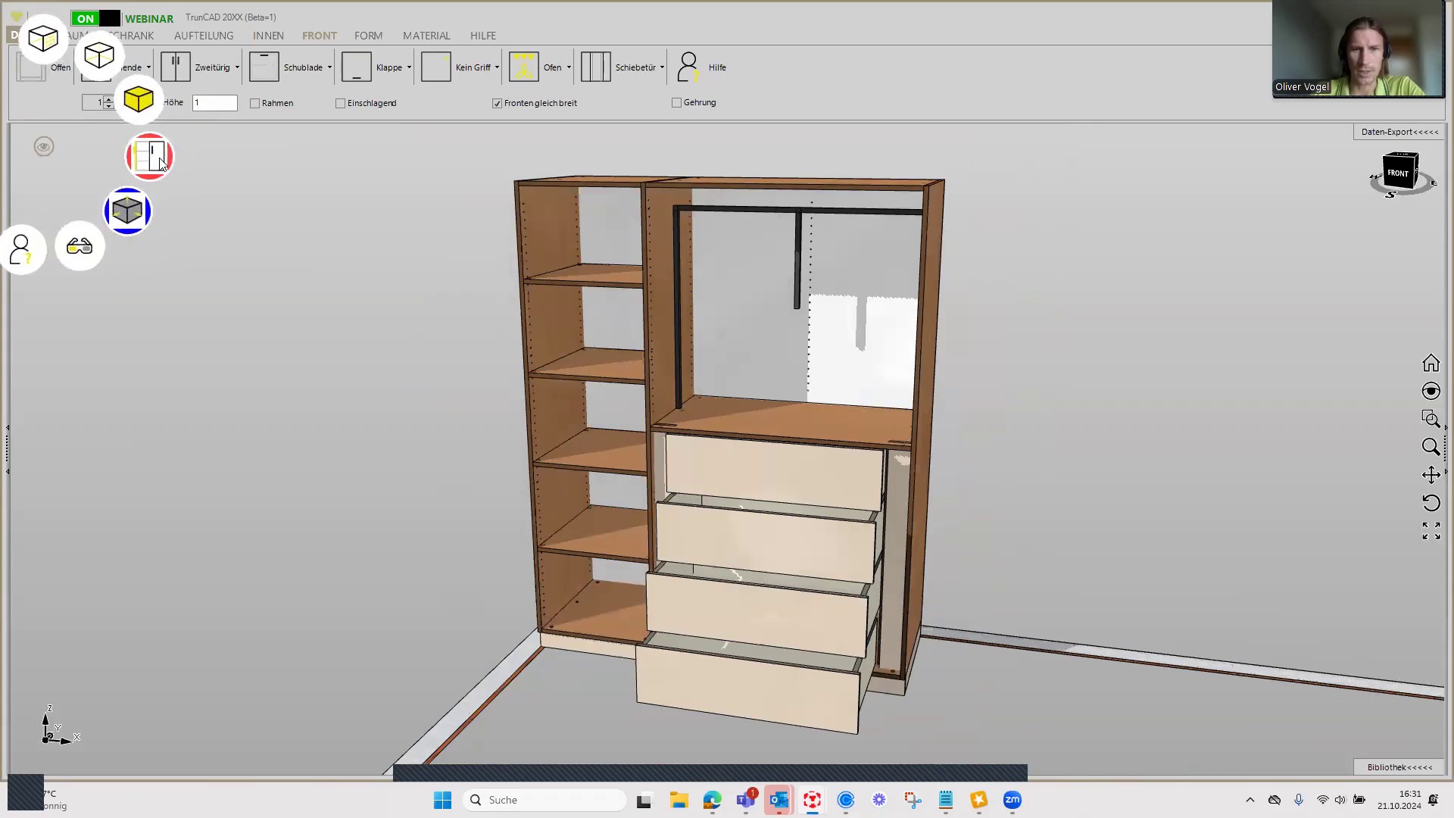
Step: Toggle off the drawer fronts and orbit around the bare drawer boxes
click(160, 161)
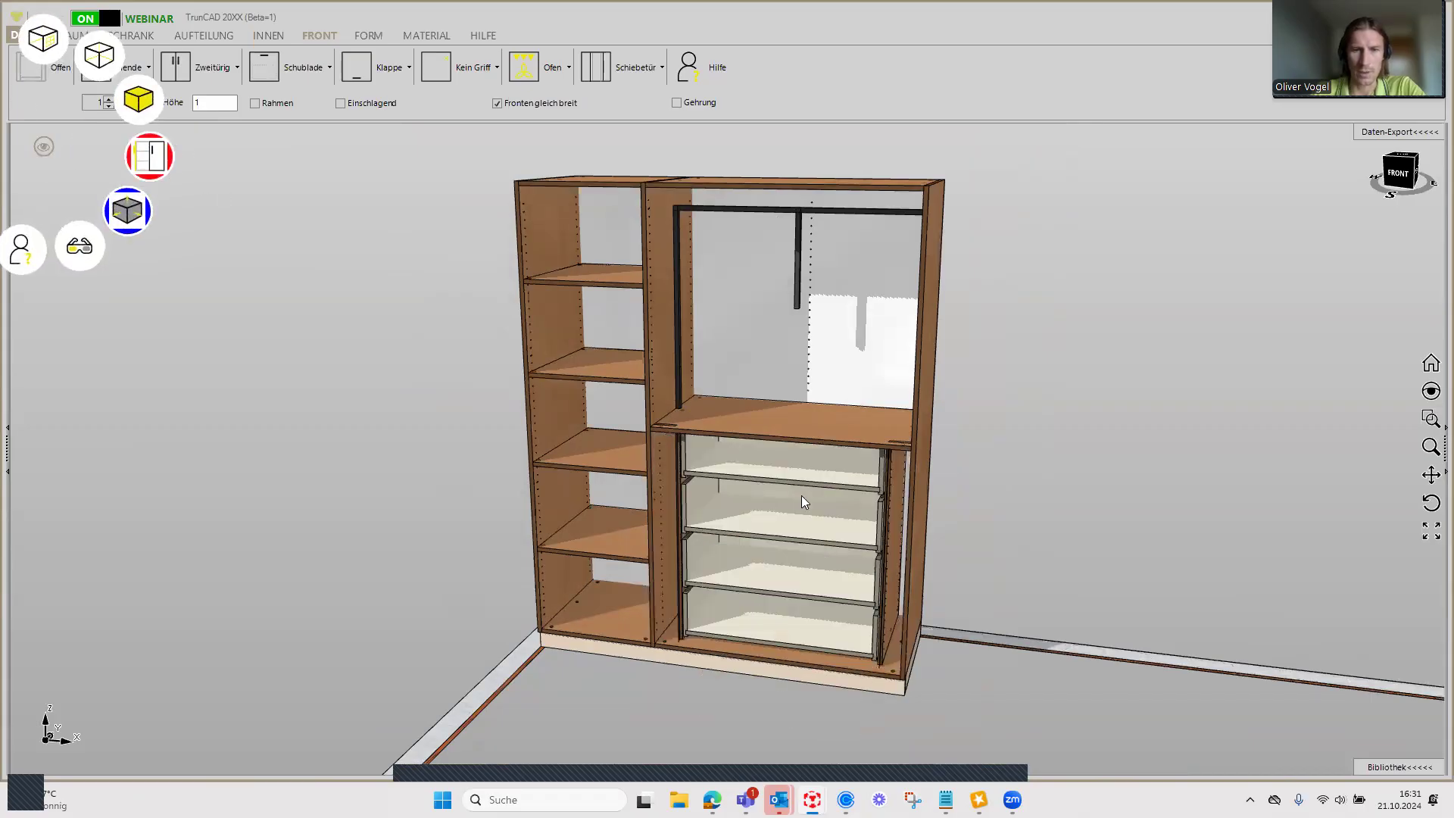
middle_drag(802, 497, 808, 481)
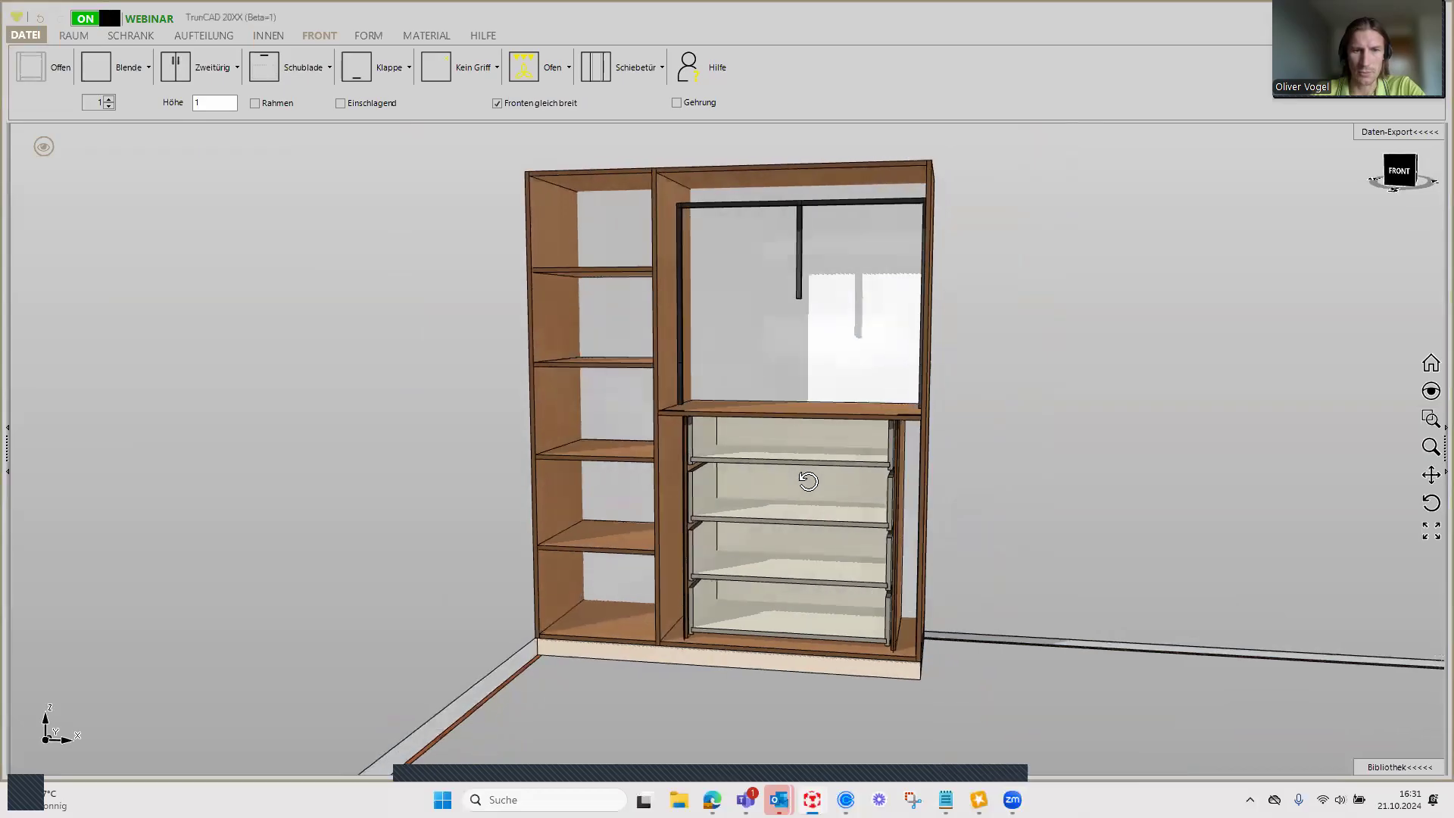
scroll(904, 457, up, 2)
scroll(905, 454, up, 2)
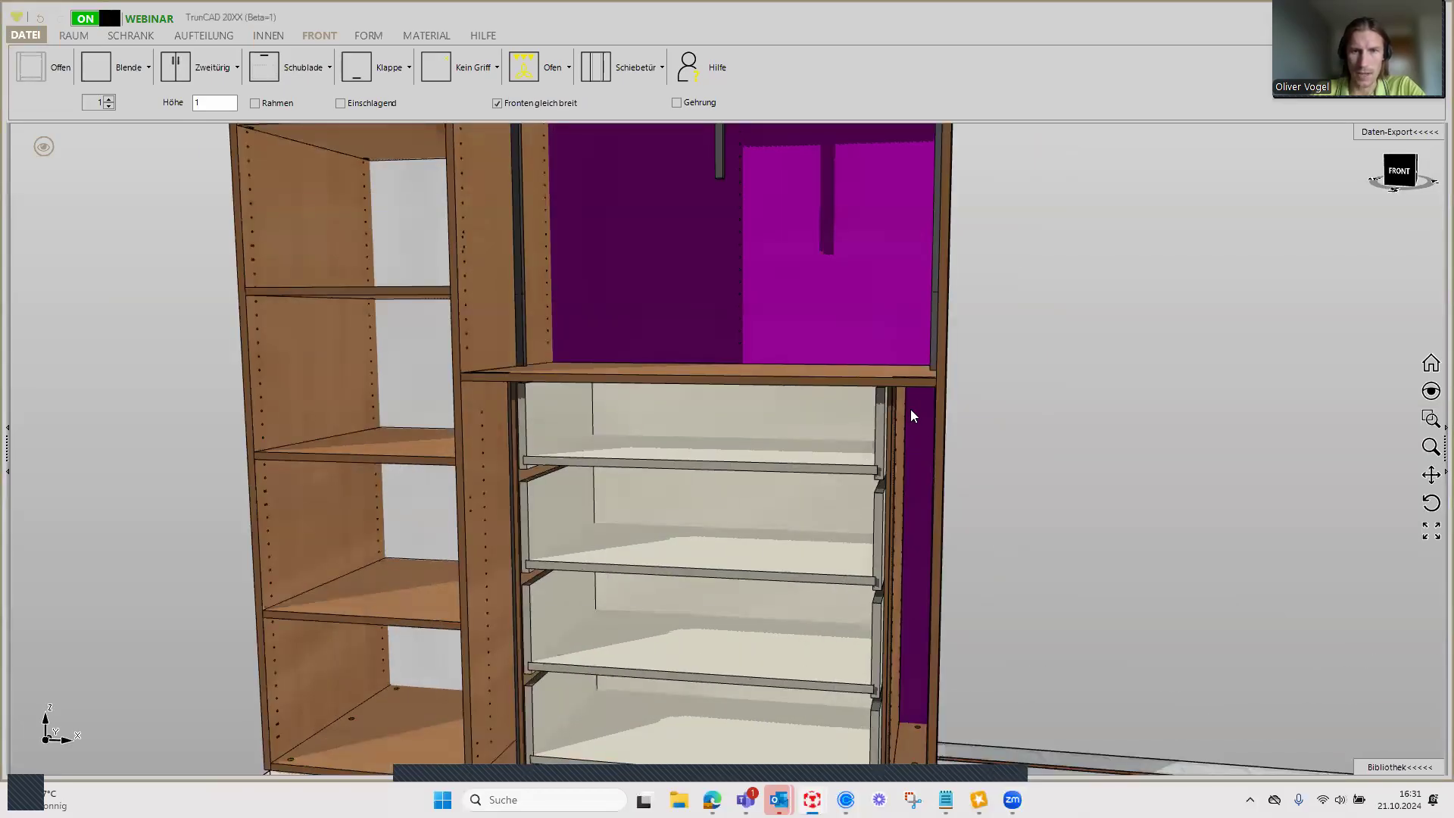
scroll(910, 409, down, 3)
mouse_move(911, 409)
middle_down()
mouse_move(872, 416)
mouse_move(645, 575)
mouse_move(695, 520)
mouse_move(784, 477)
mouse_move(780, 492)
middle_up()
scroll(646, 575, up, 3)
scroll(648, 568, down, 1)
scroll(649, 567, down, 3)
scroll(695, 523, down, 2)
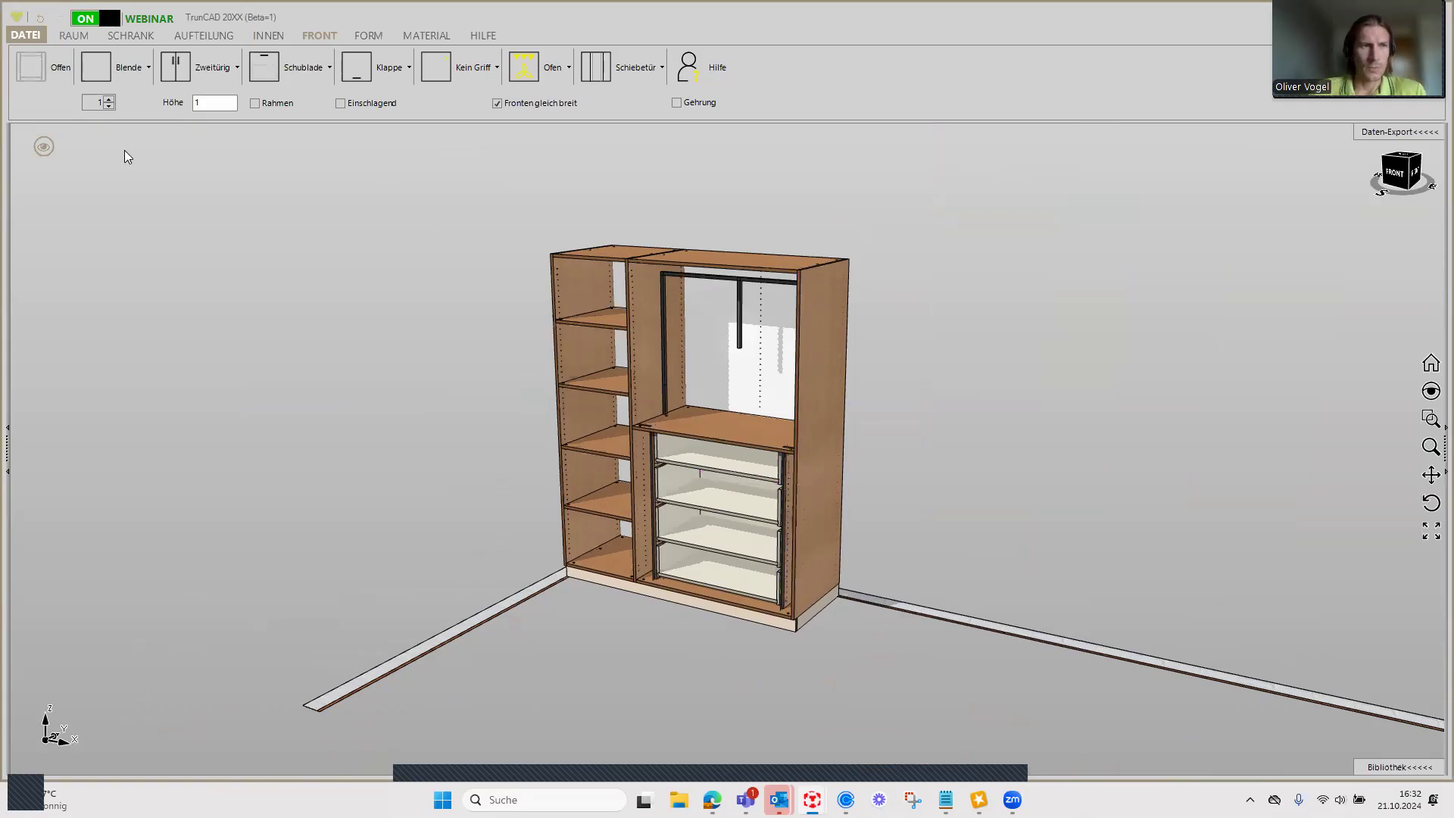
click(45, 148)
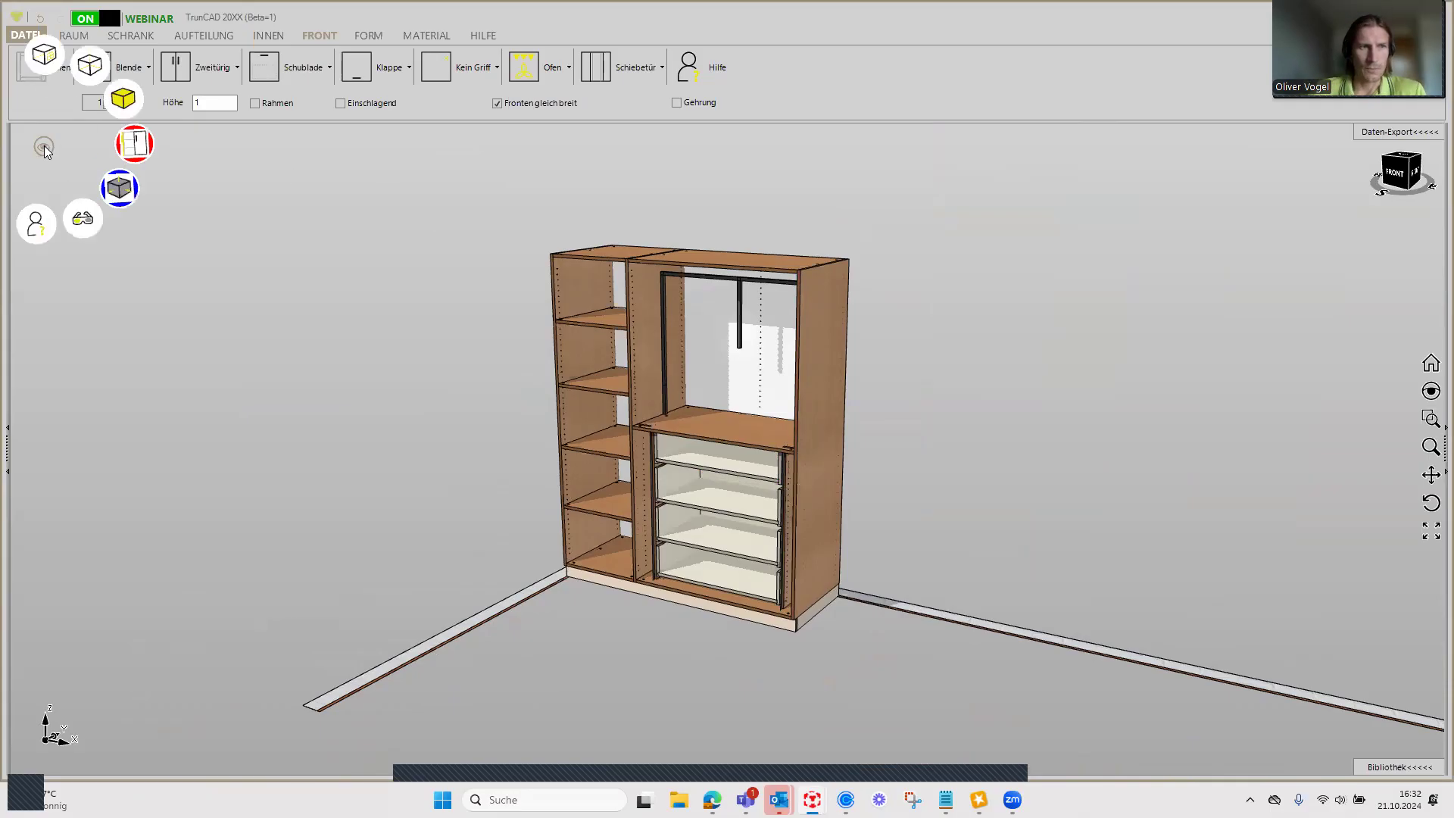
click(151, 162)
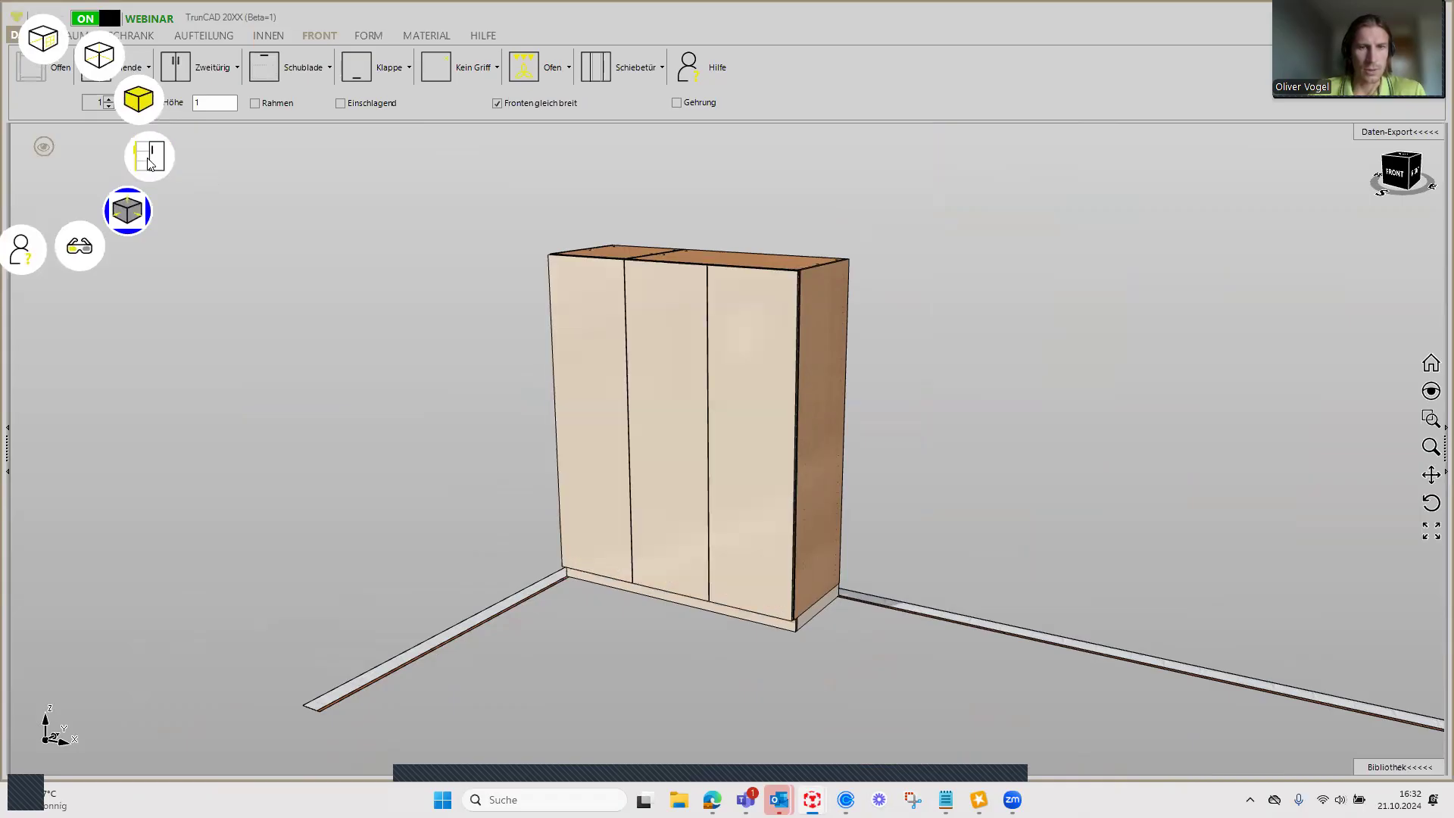
click(133, 206)
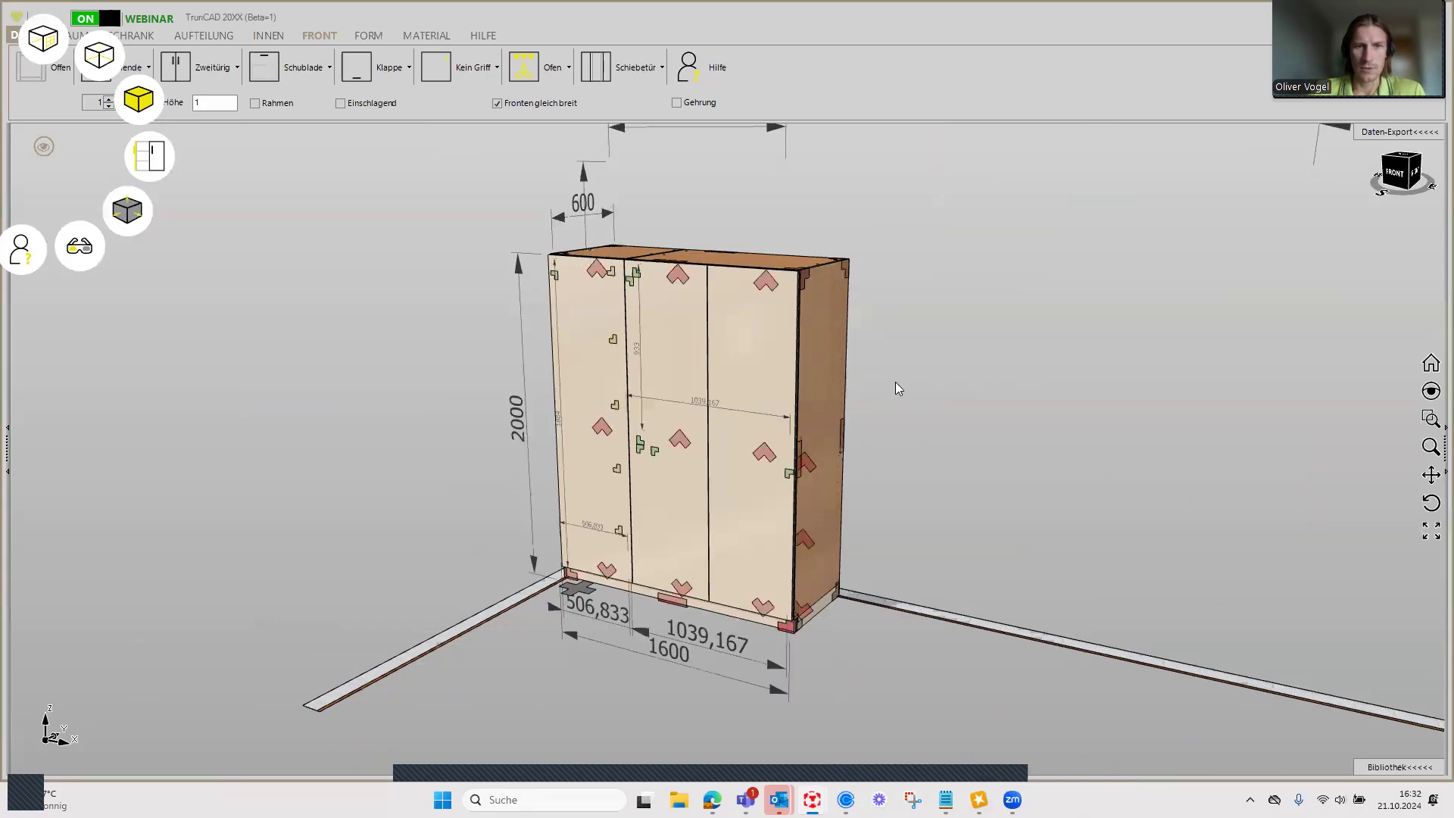
drag(889, 383, 576, 296)
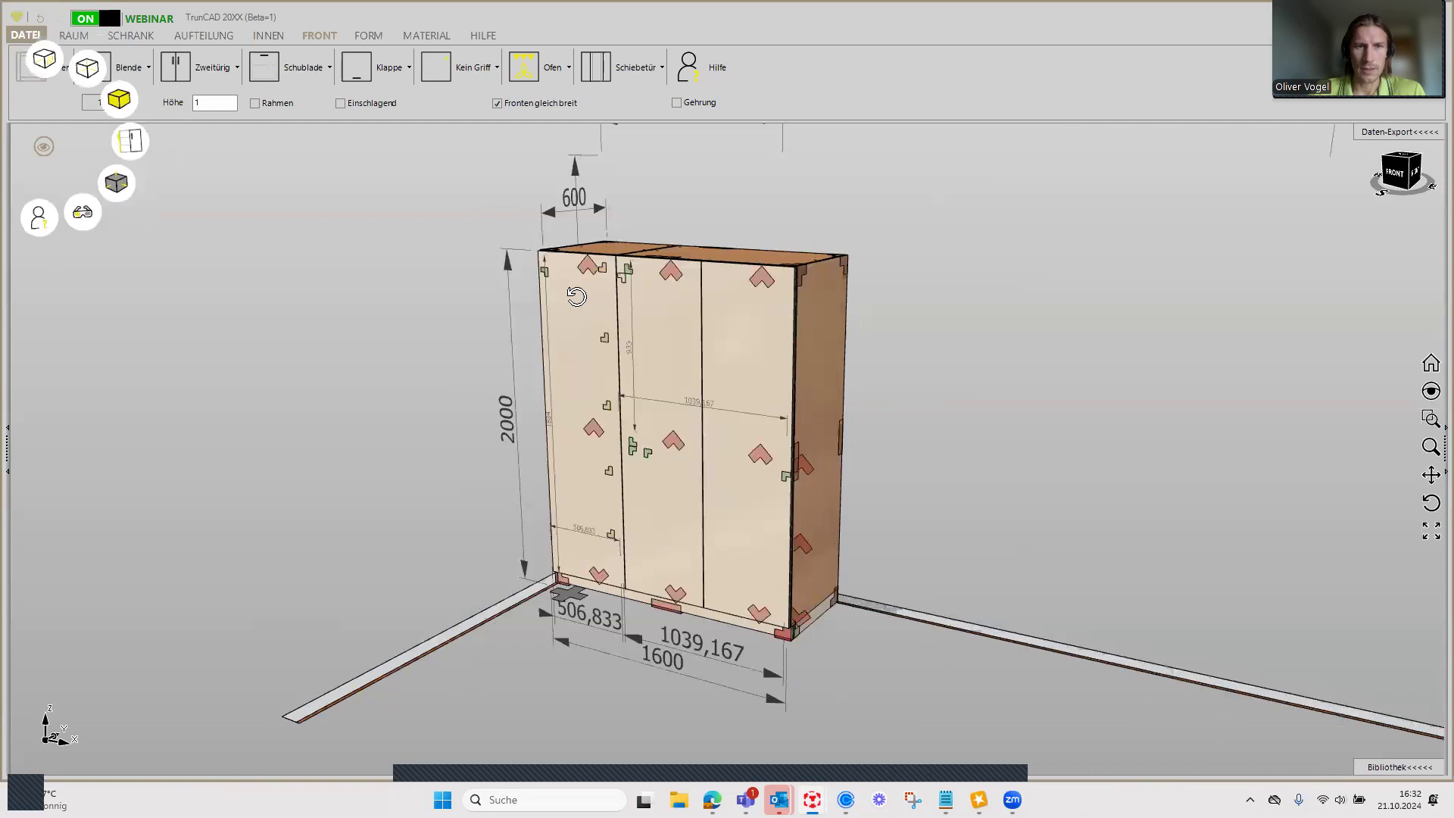
drag(798, 415, 772, 386)
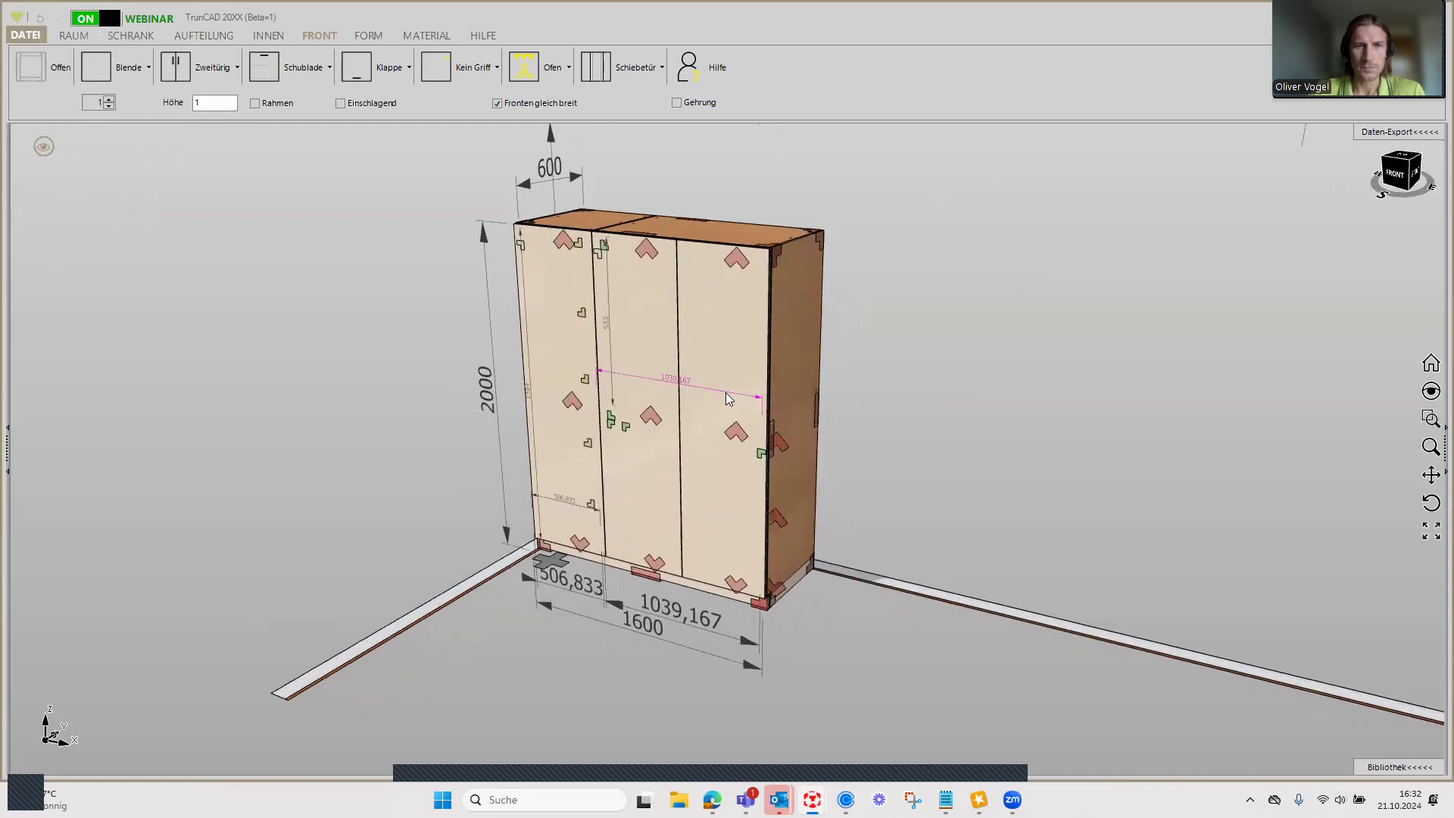
click(727, 443)
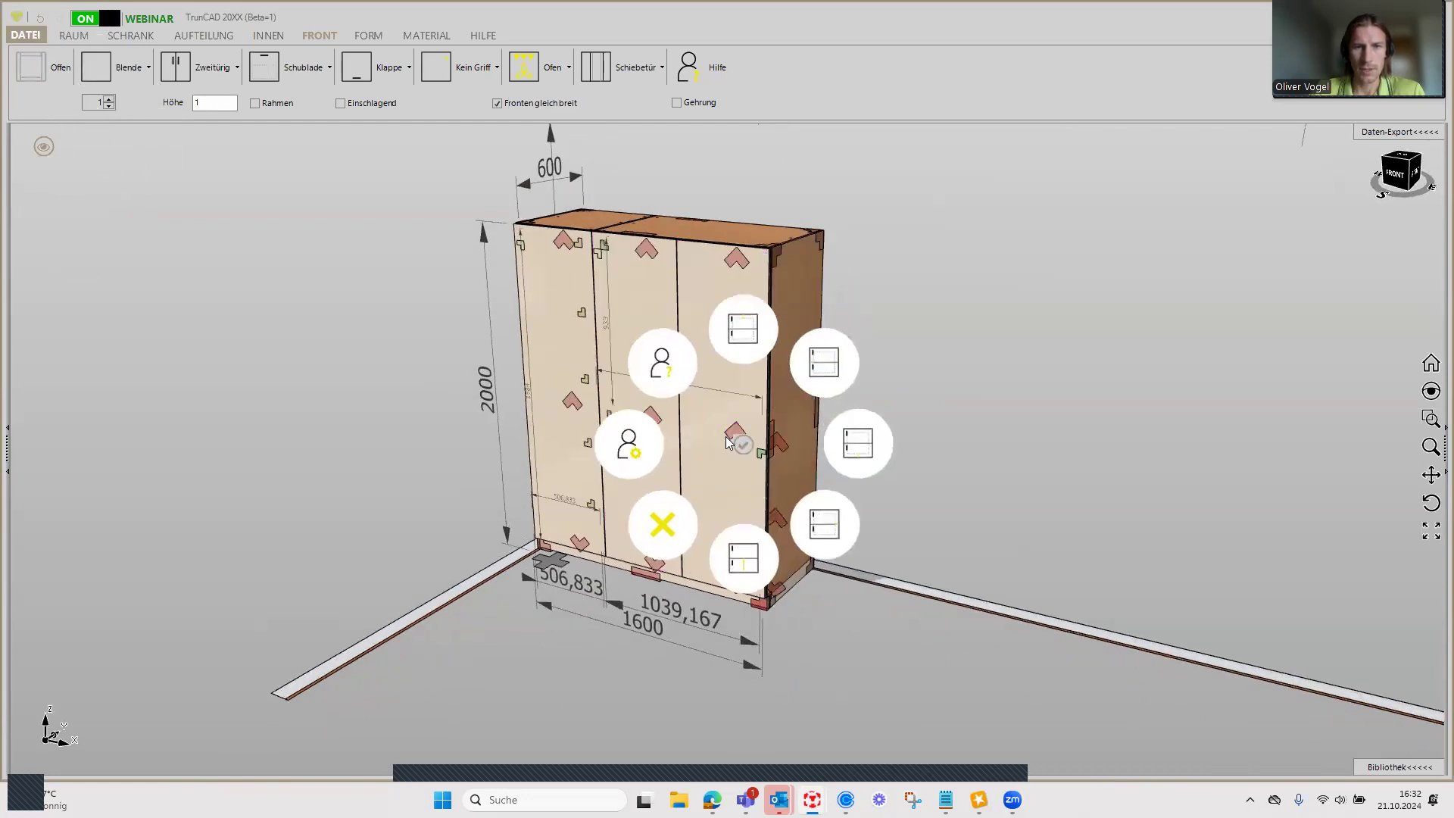
click(671, 532)
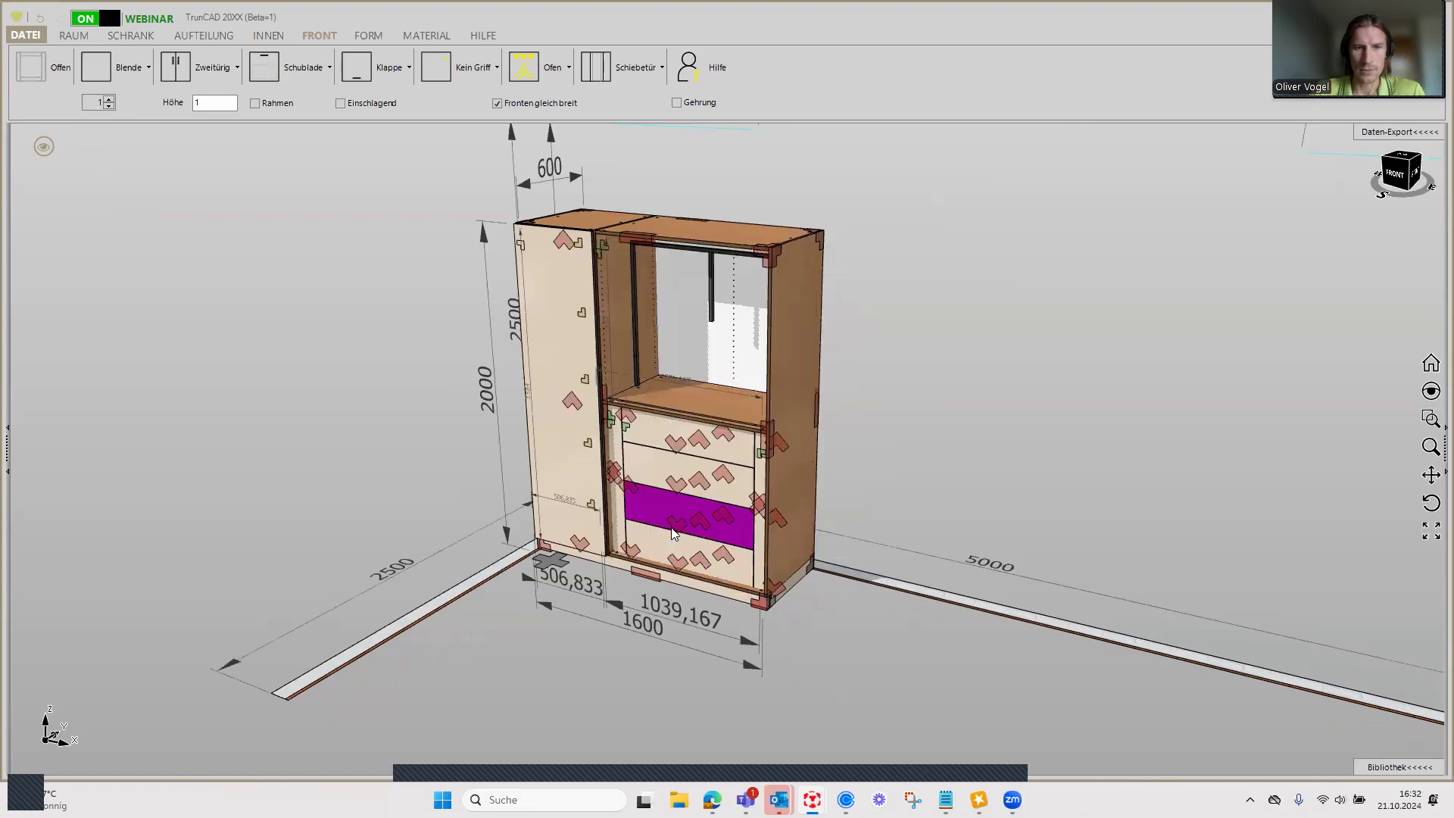
scroll(666, 470, up, 3)
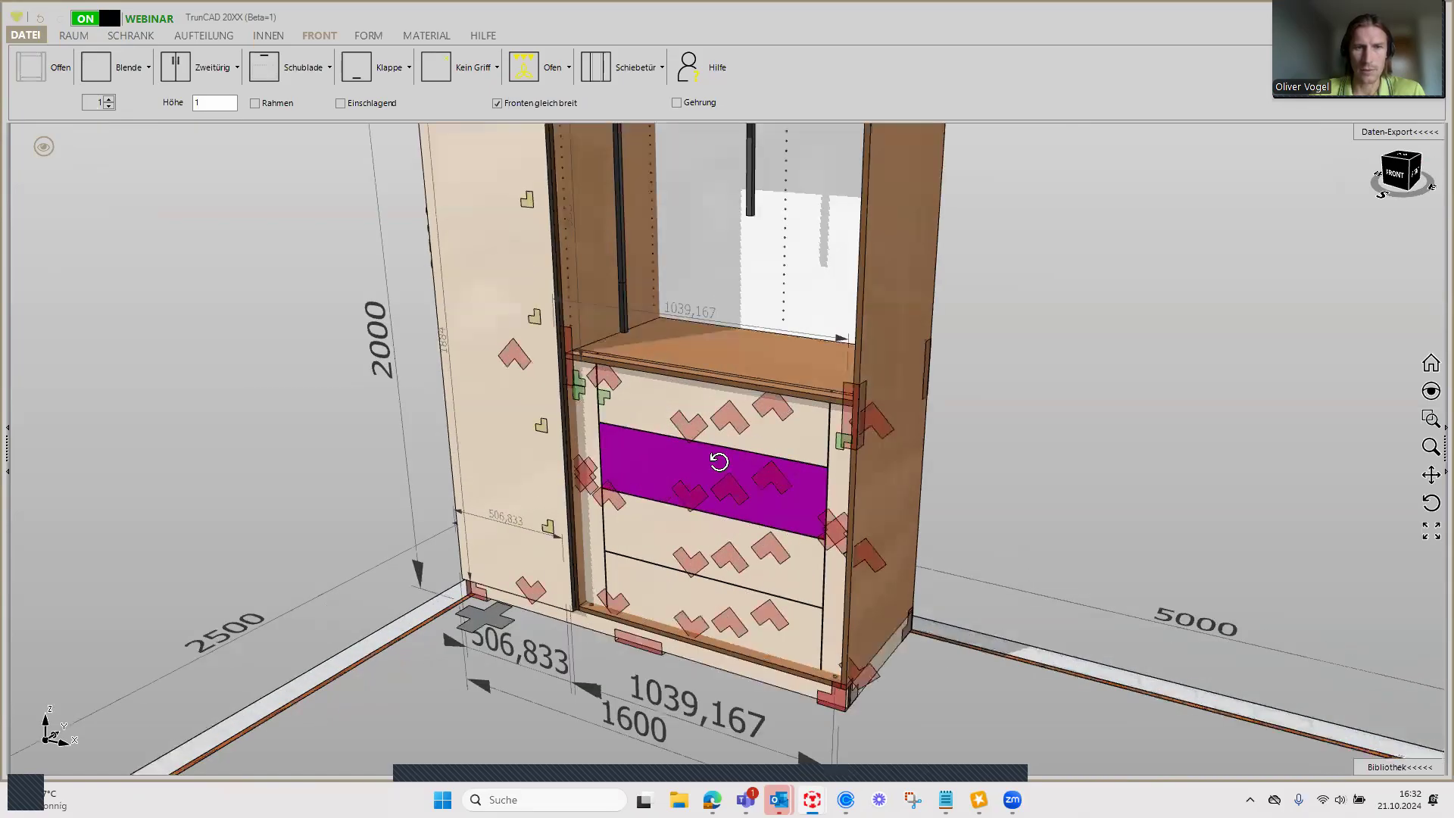
middle_drag(718, 462, 701, 463)
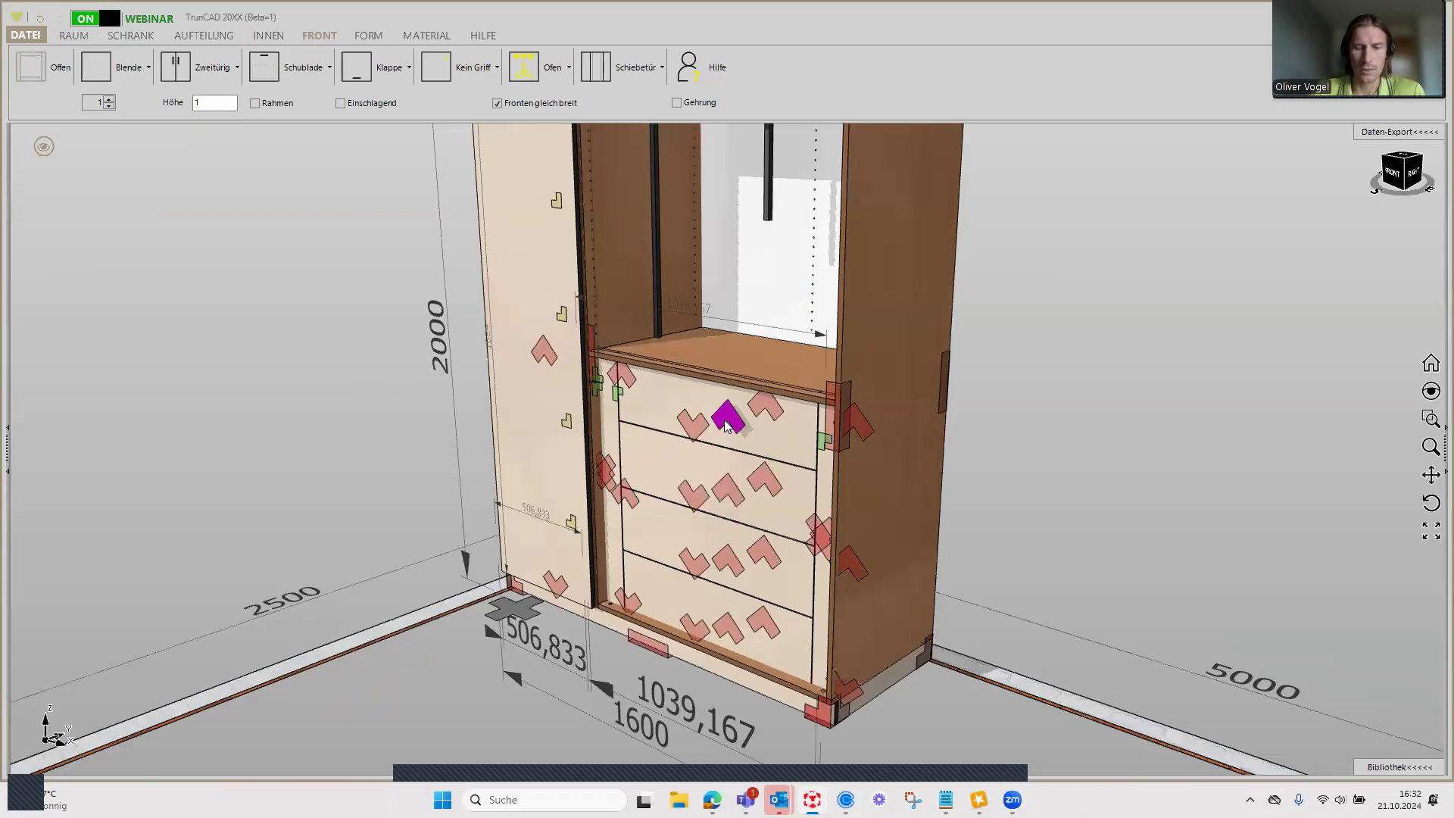
middle_drag(726, 425, 741, 428)
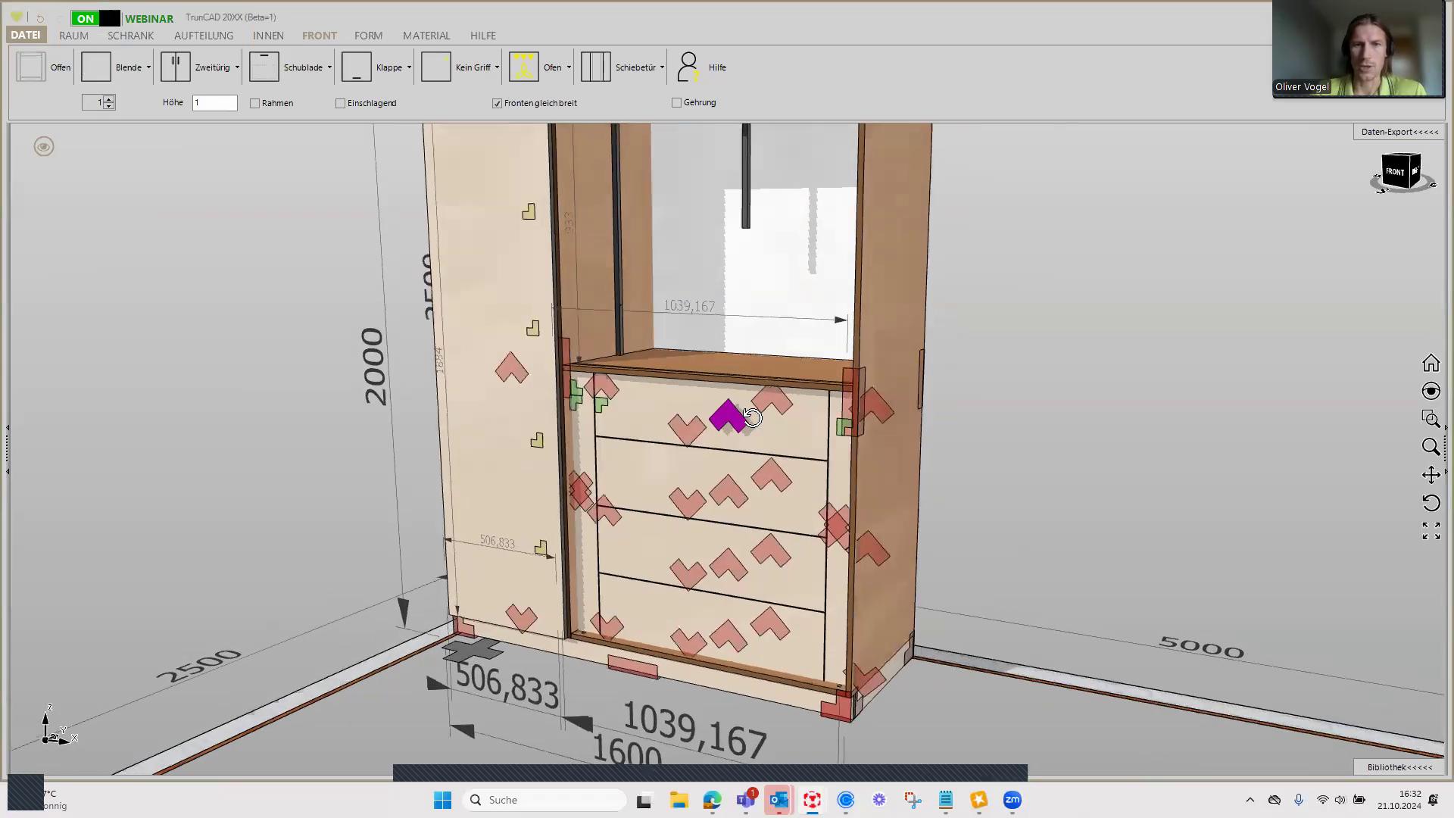
scroll(746, 438, down, 5)
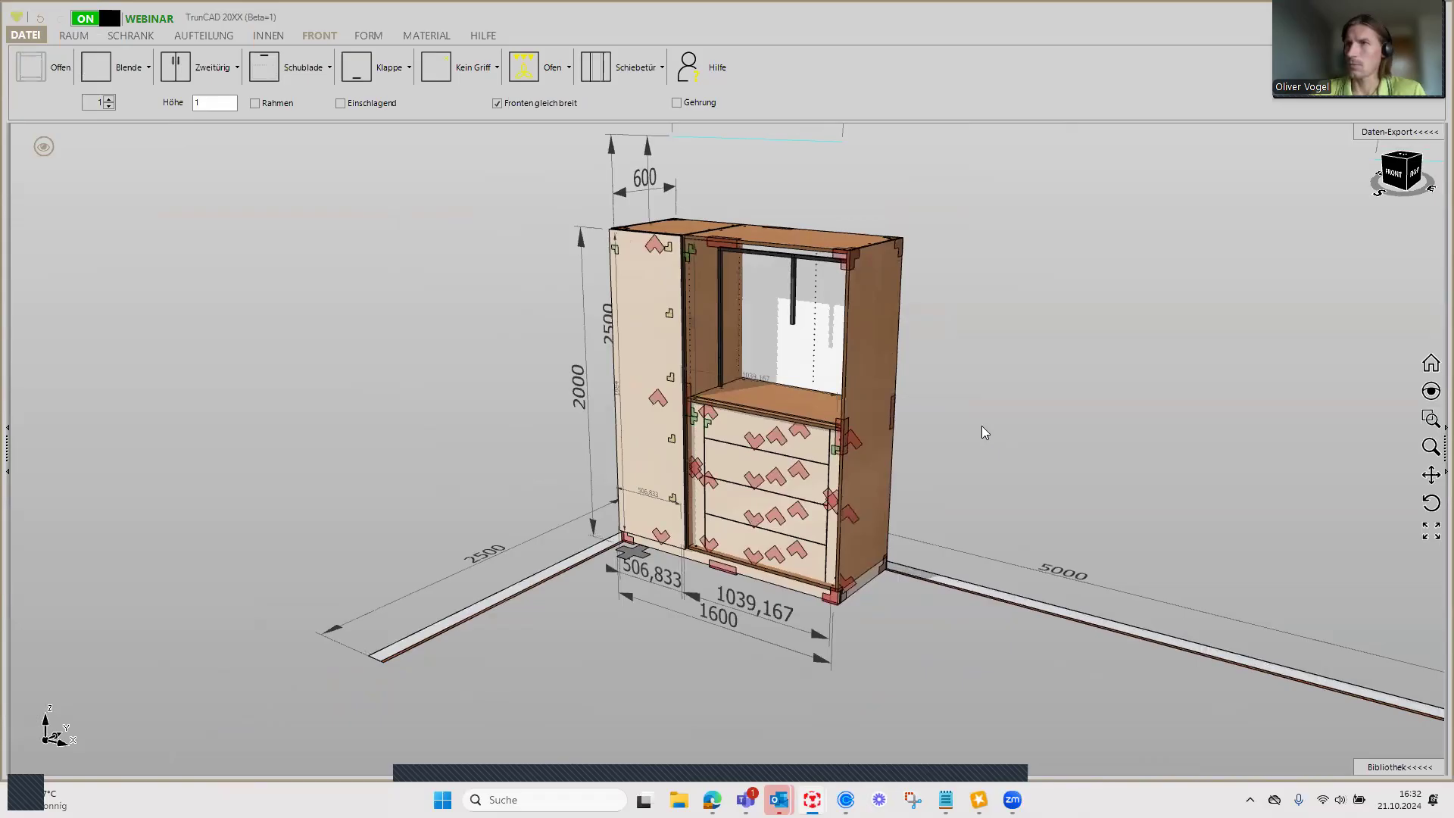
Step: Start a new project from DATEI, answering Nein to discard the wardrobe unsaved
click(25, 35)
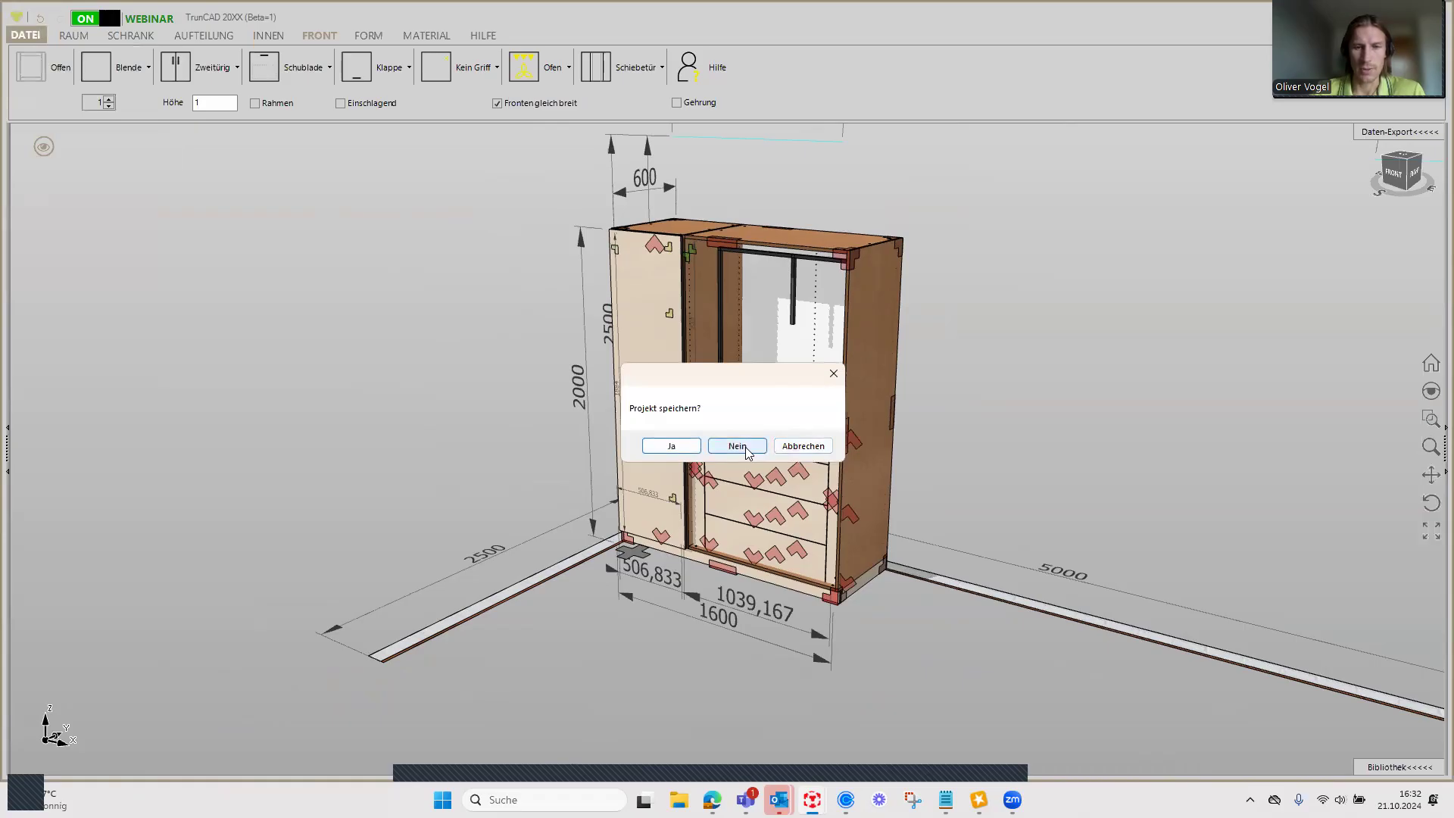
click(746, 449)
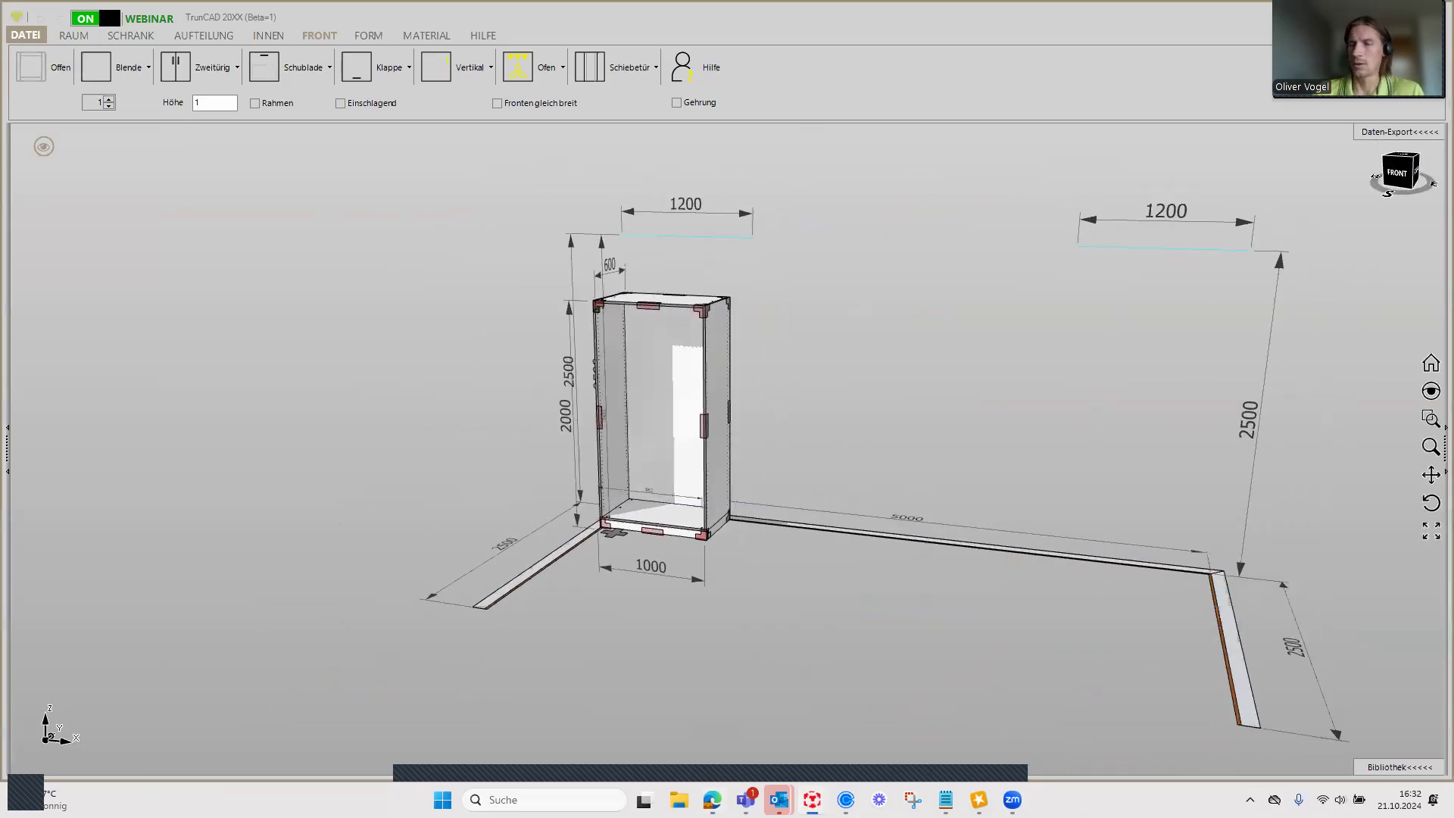
Step: Change 'Breite des Schranks' from 1000 to 1600 mm and orbit to check the cabinet
scroll(689, 578, up, 1)
scroll(693, 579, up, 1)
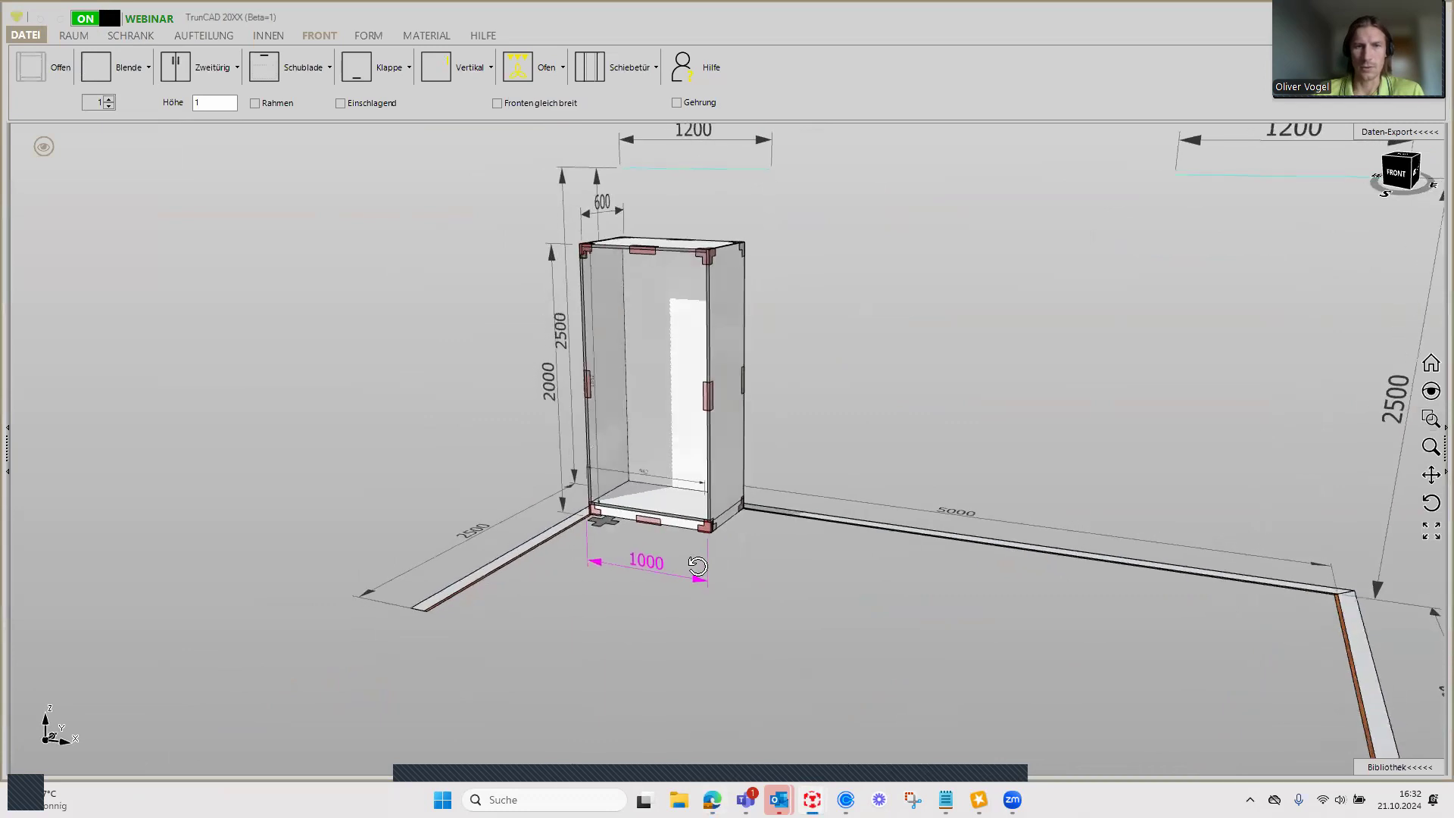
scroll(697, 580, up, 1)
click(698, 581)
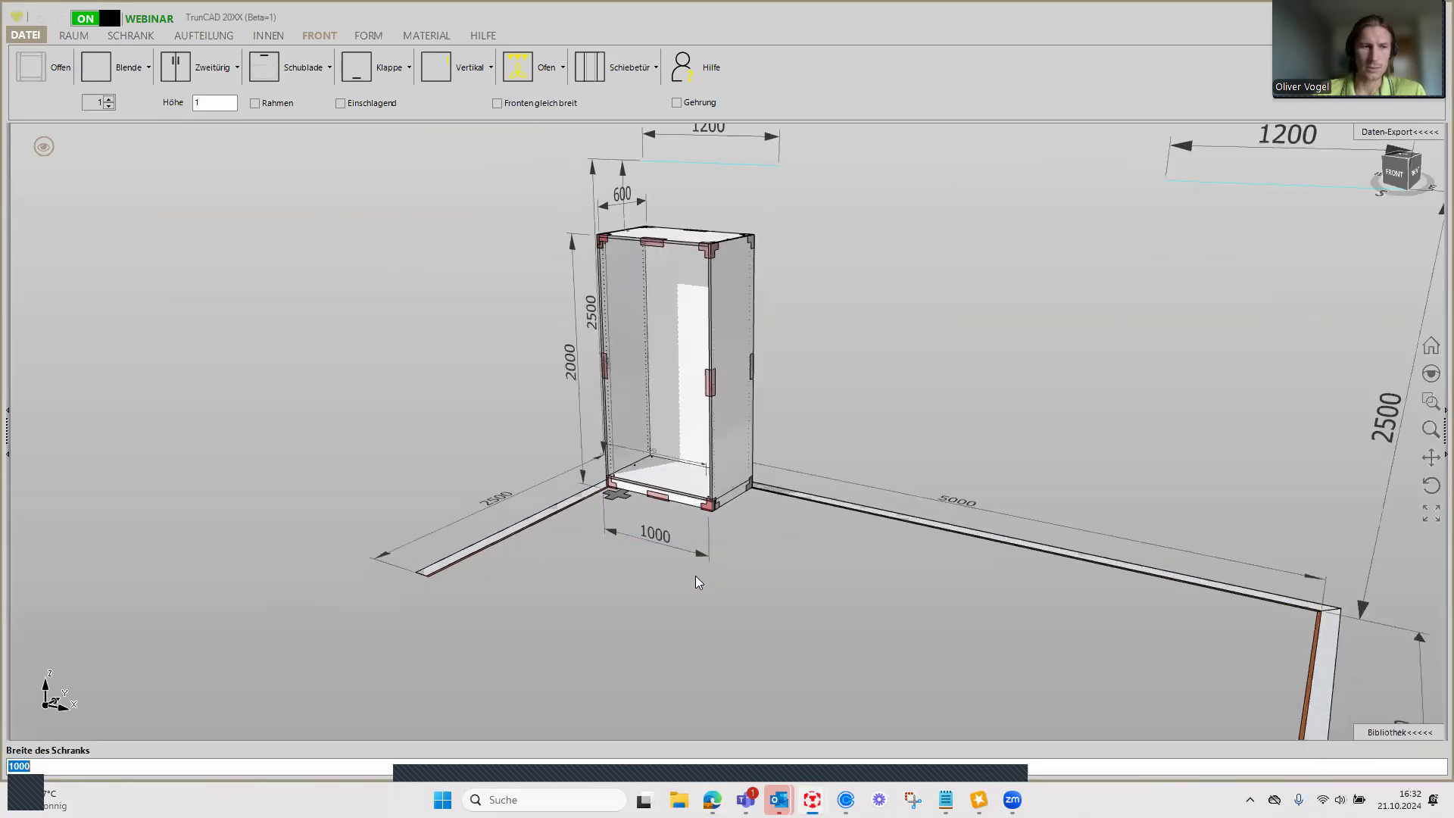
text(1600)
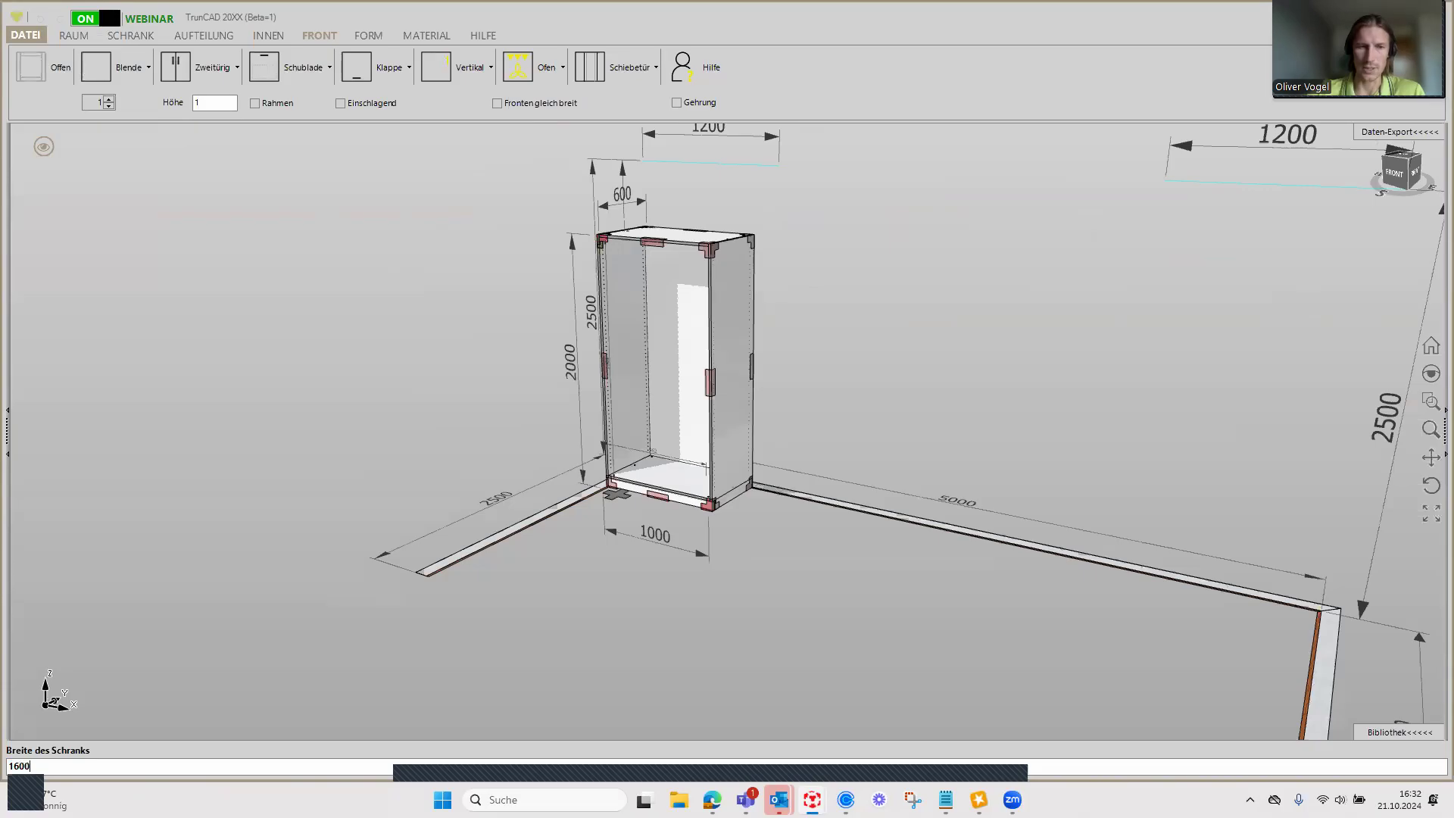
key(Return)
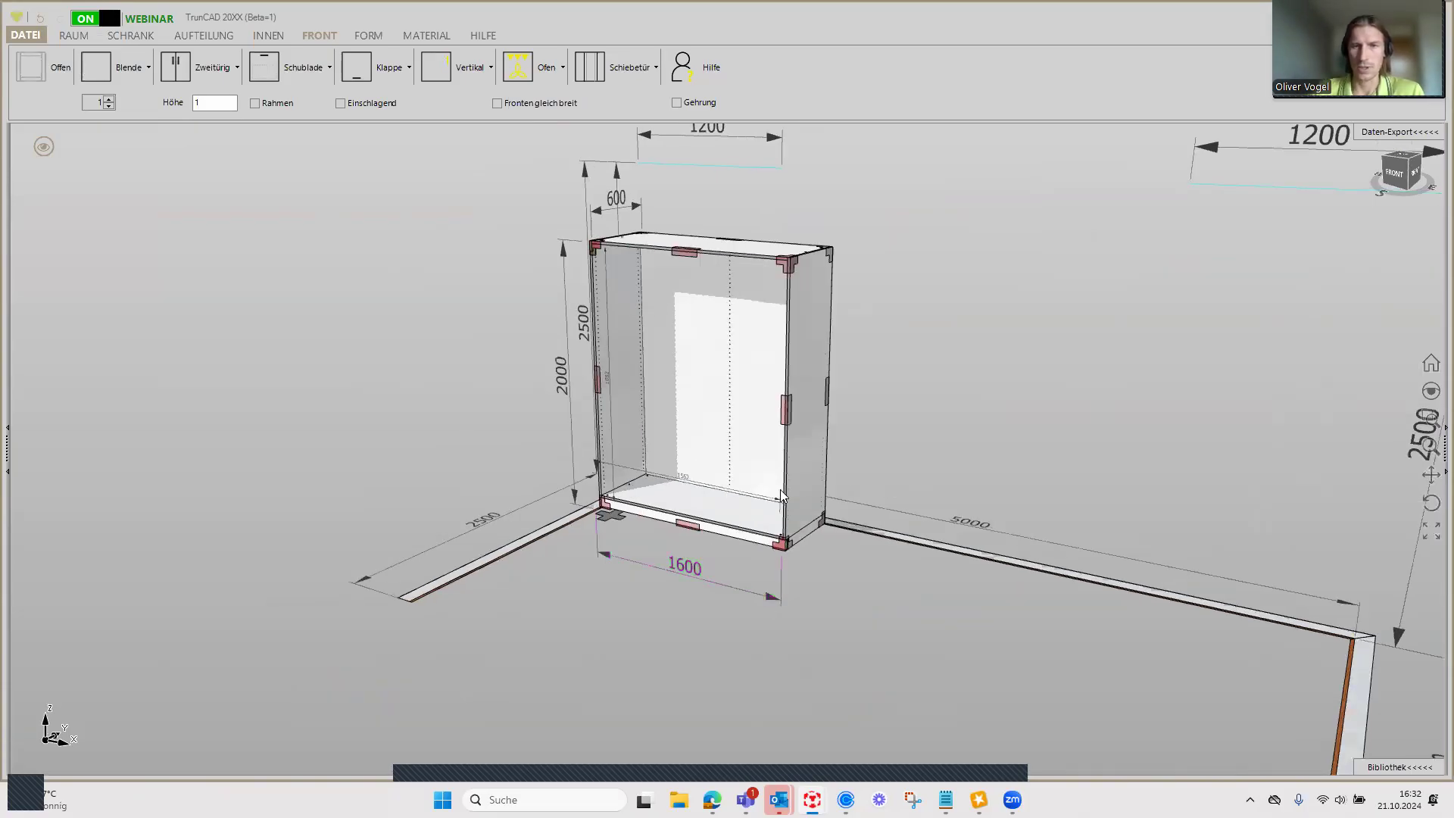
scroll(780, 489, down, 2)
middle_drag(945, 416, 962, 419)
click(707, 415)
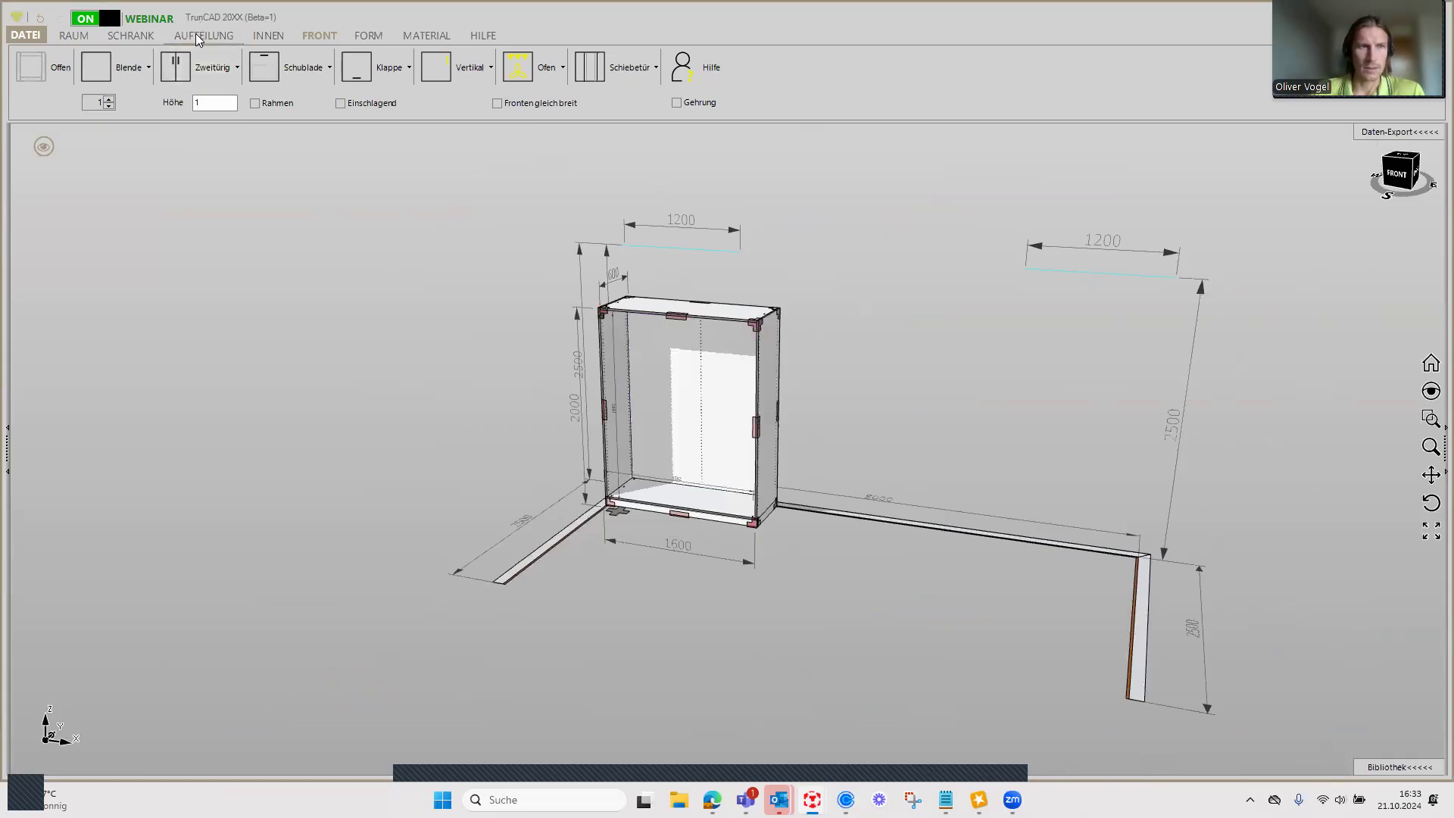
Step: Insert a single Mittelseite panel into the cabinet from the AUFTEILUNG tools
click(132, 36)
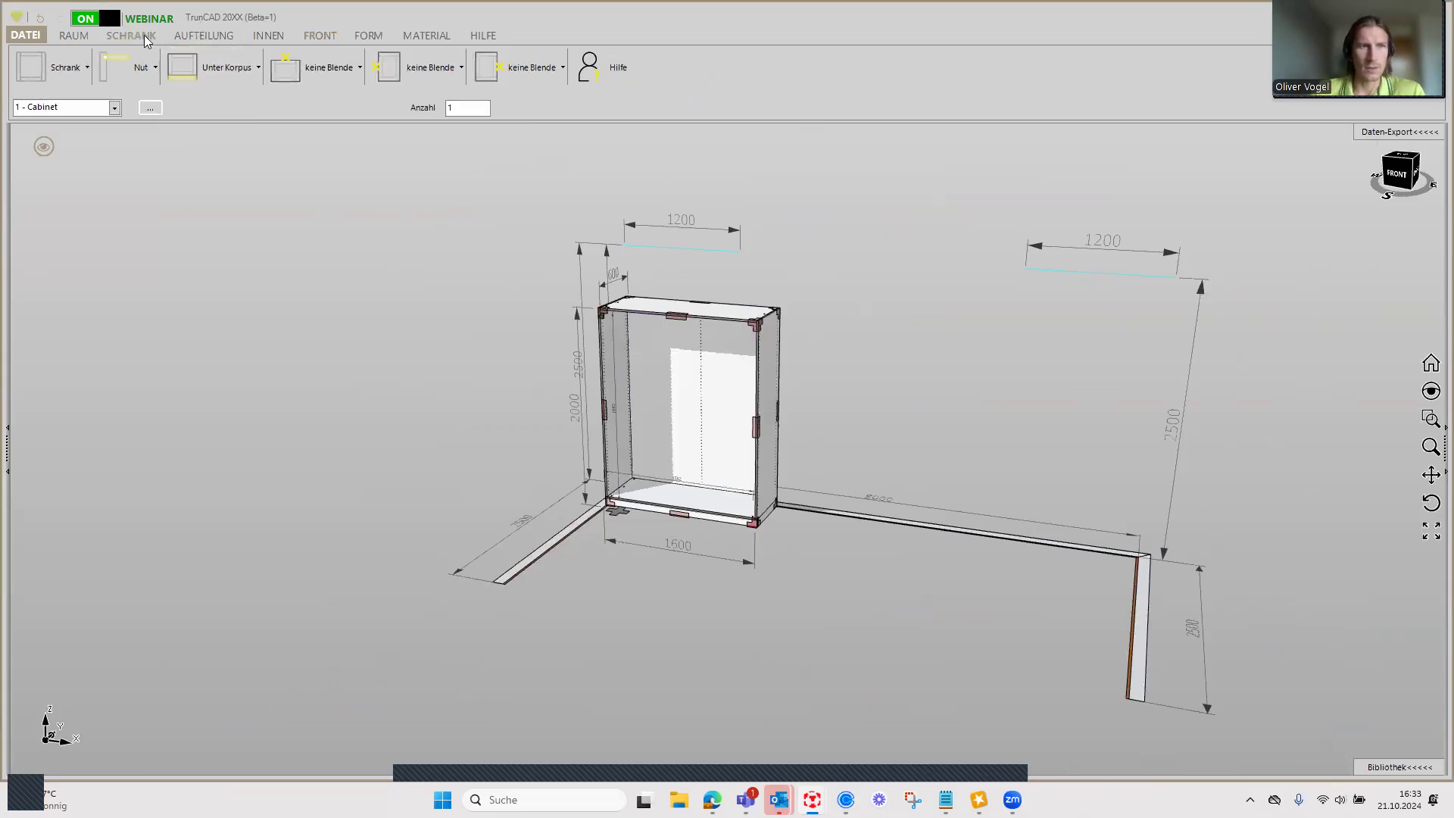
click(194, 38)
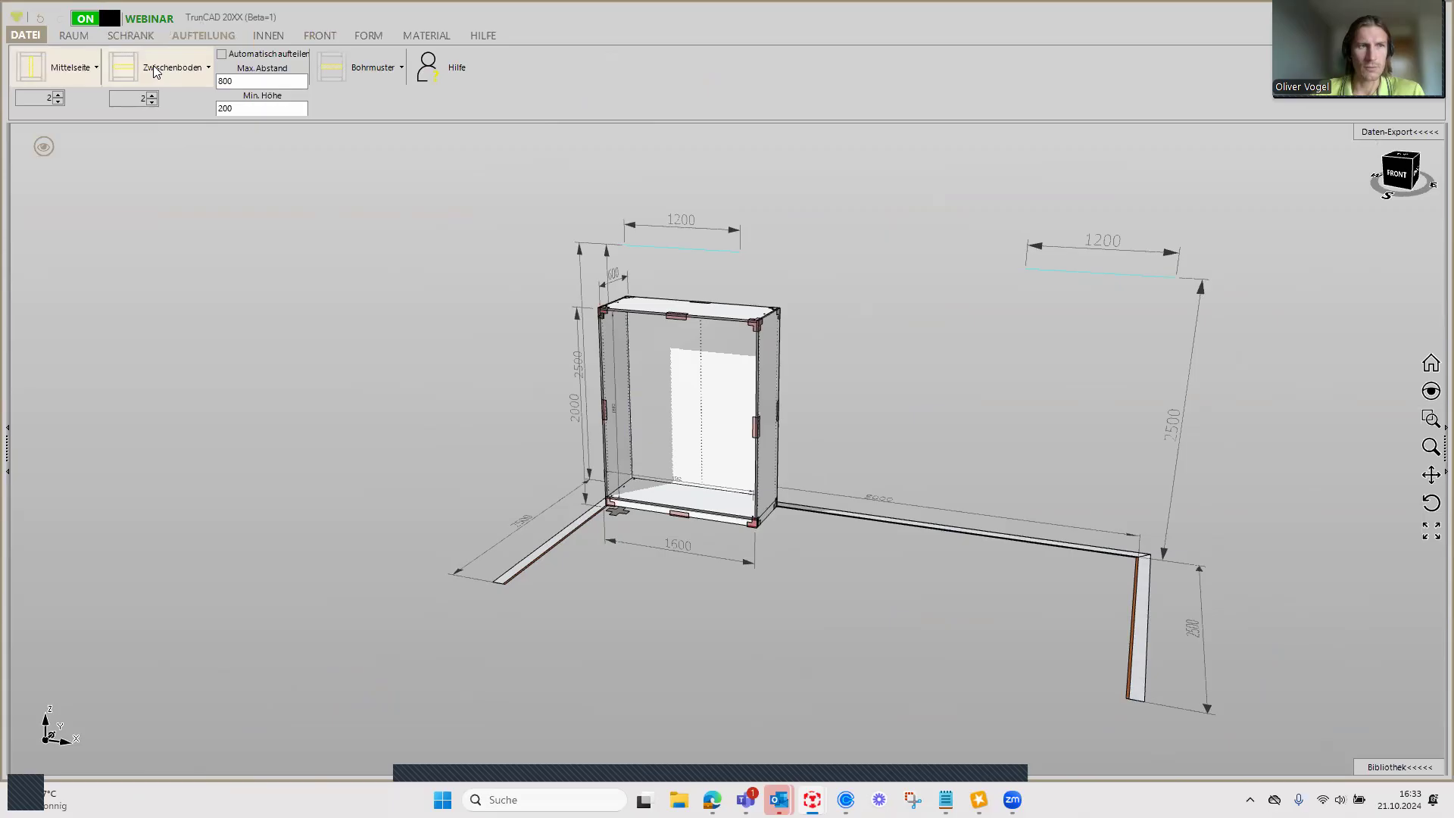
click(58, 101)
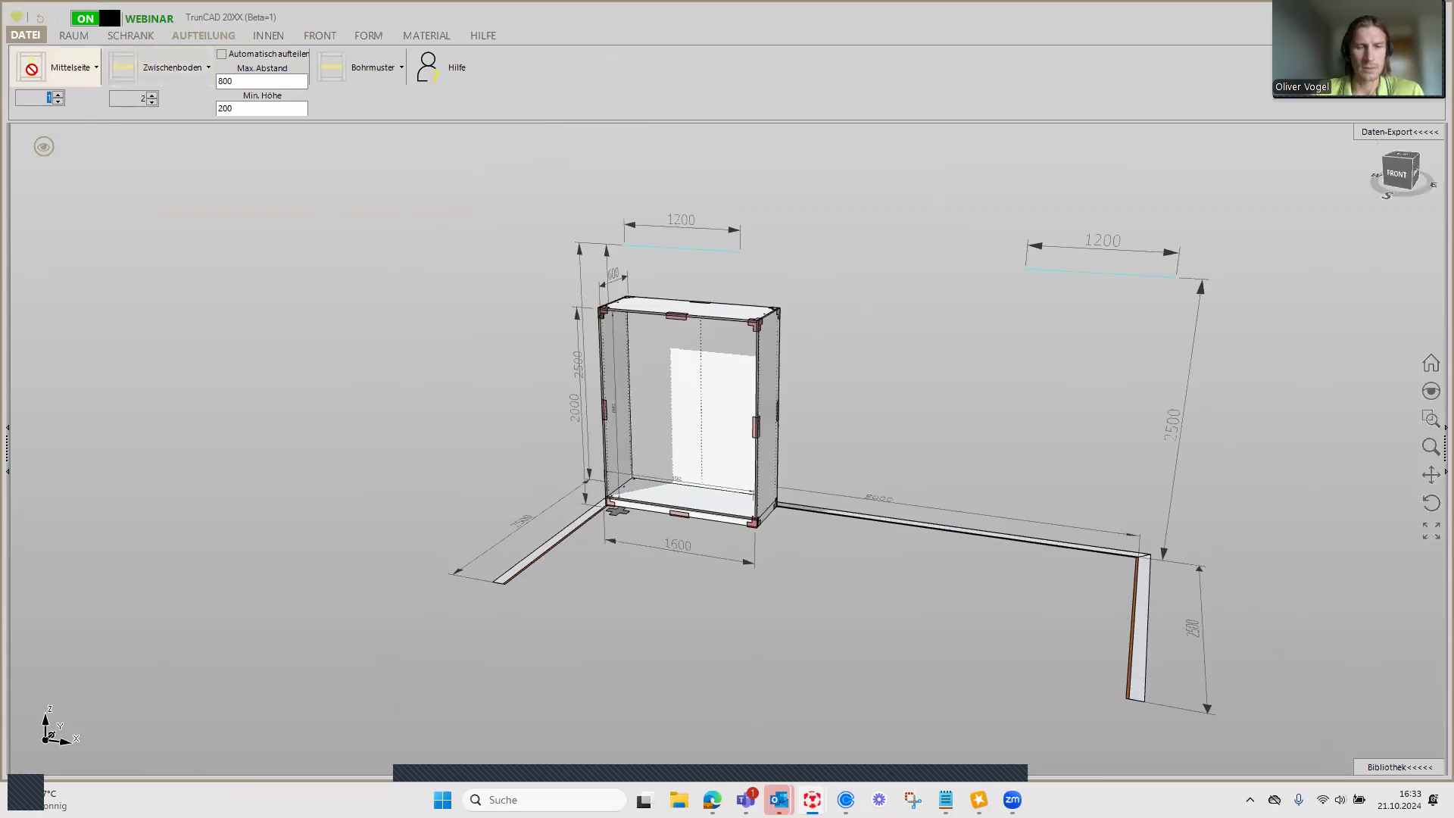
drag(31, 68, 429, 327)
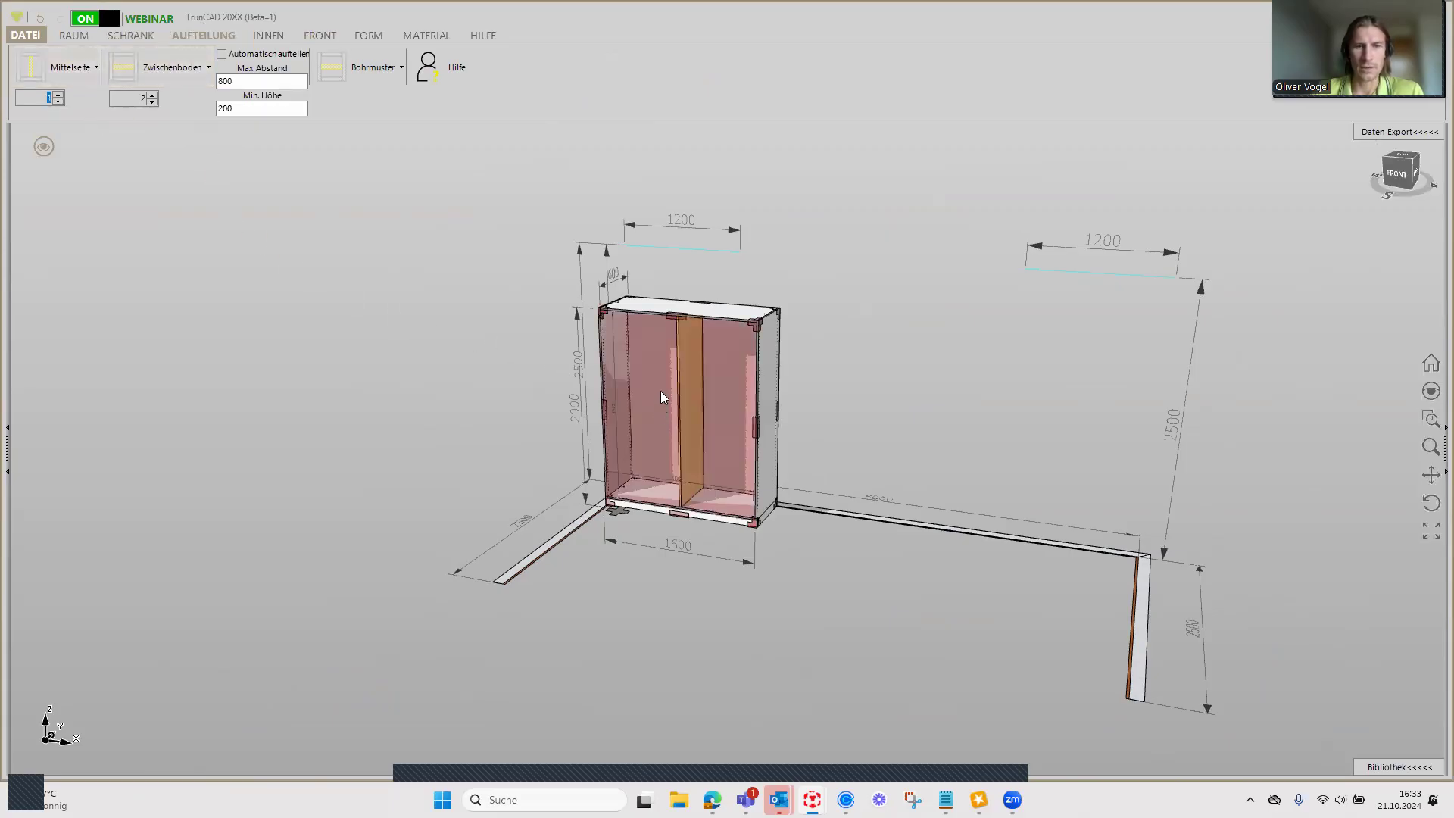
drag(639, 393, 660, 391)
Step: Set 'Breite Bereich' to 2, making compartments of 514,333 and 1028,667 mm
scroll(637, 413, up, 1)
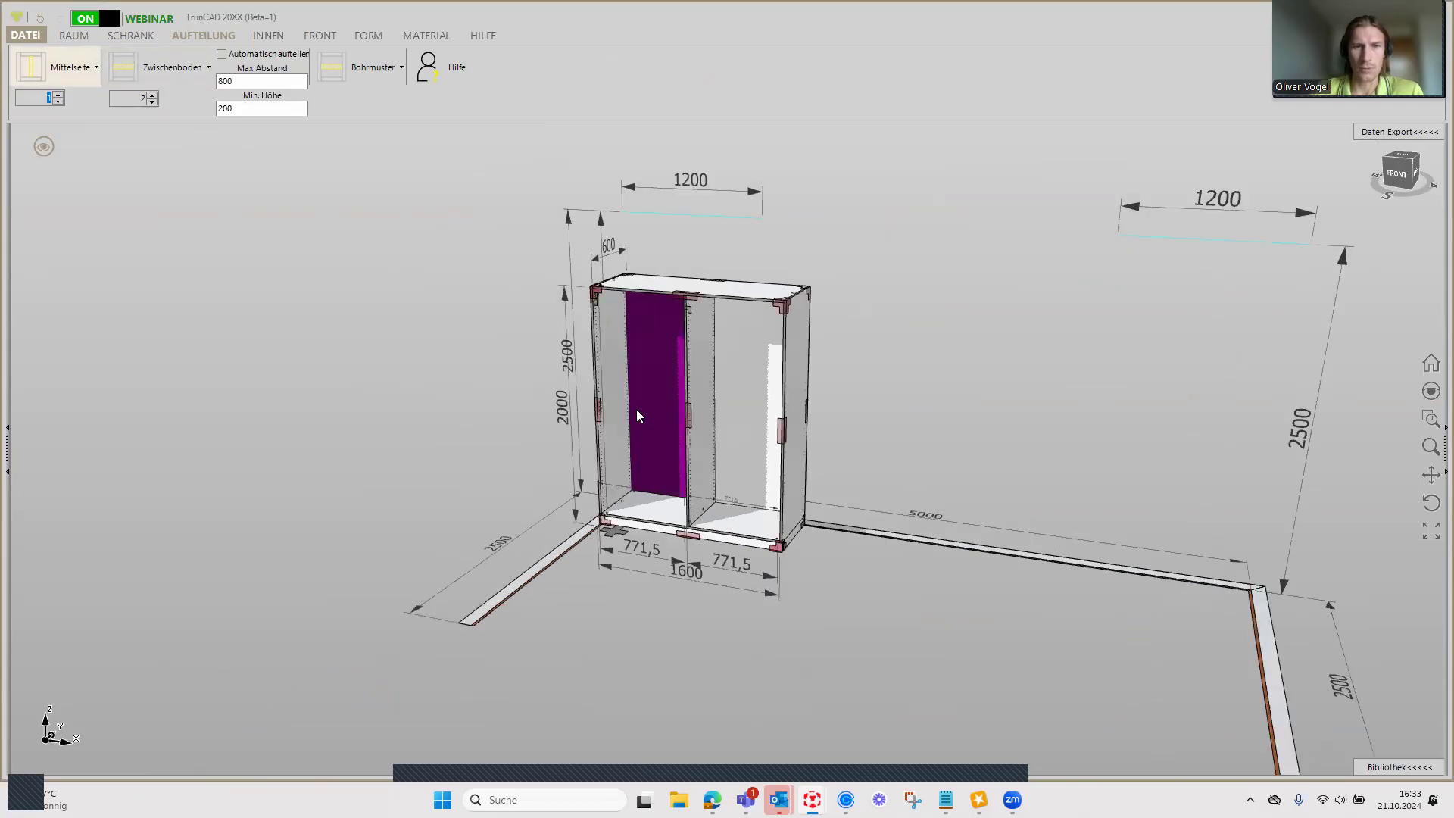
scroll(636, 415, up, 1)
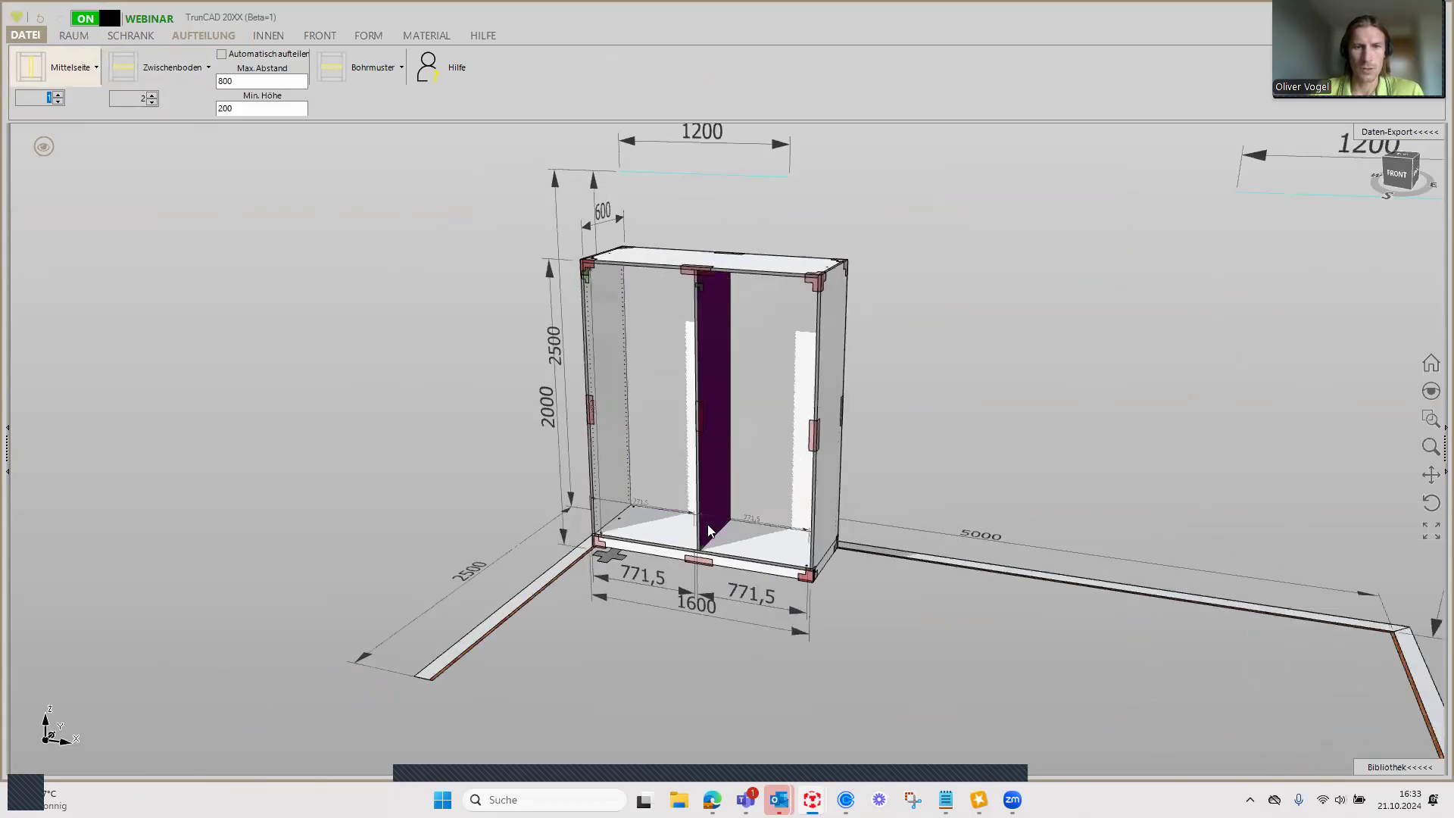
middle_drag(821, 487, 813, 515)
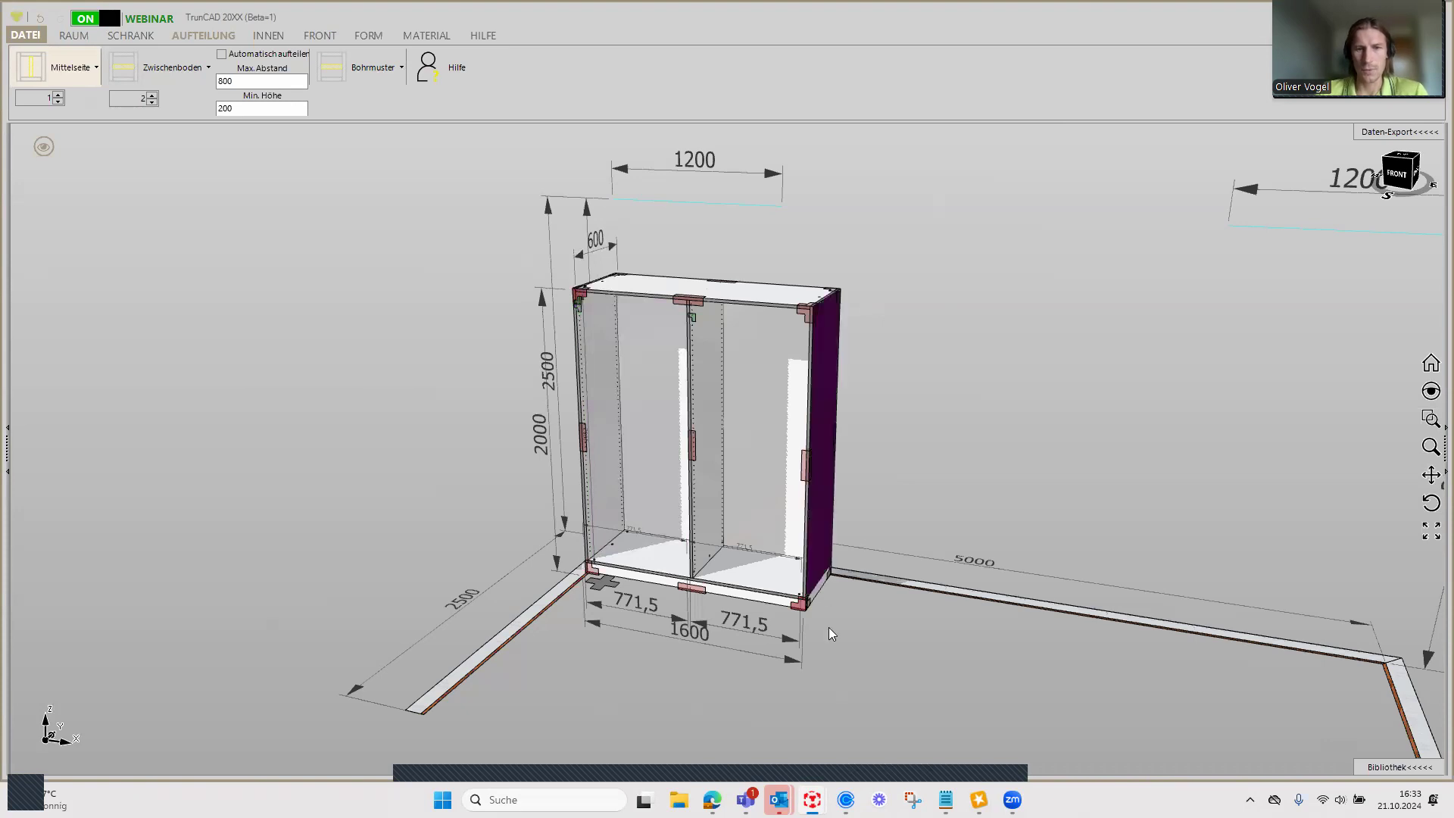
middle_drag(835, 637, 849, 585)
scroll(849, 585, up, 2)
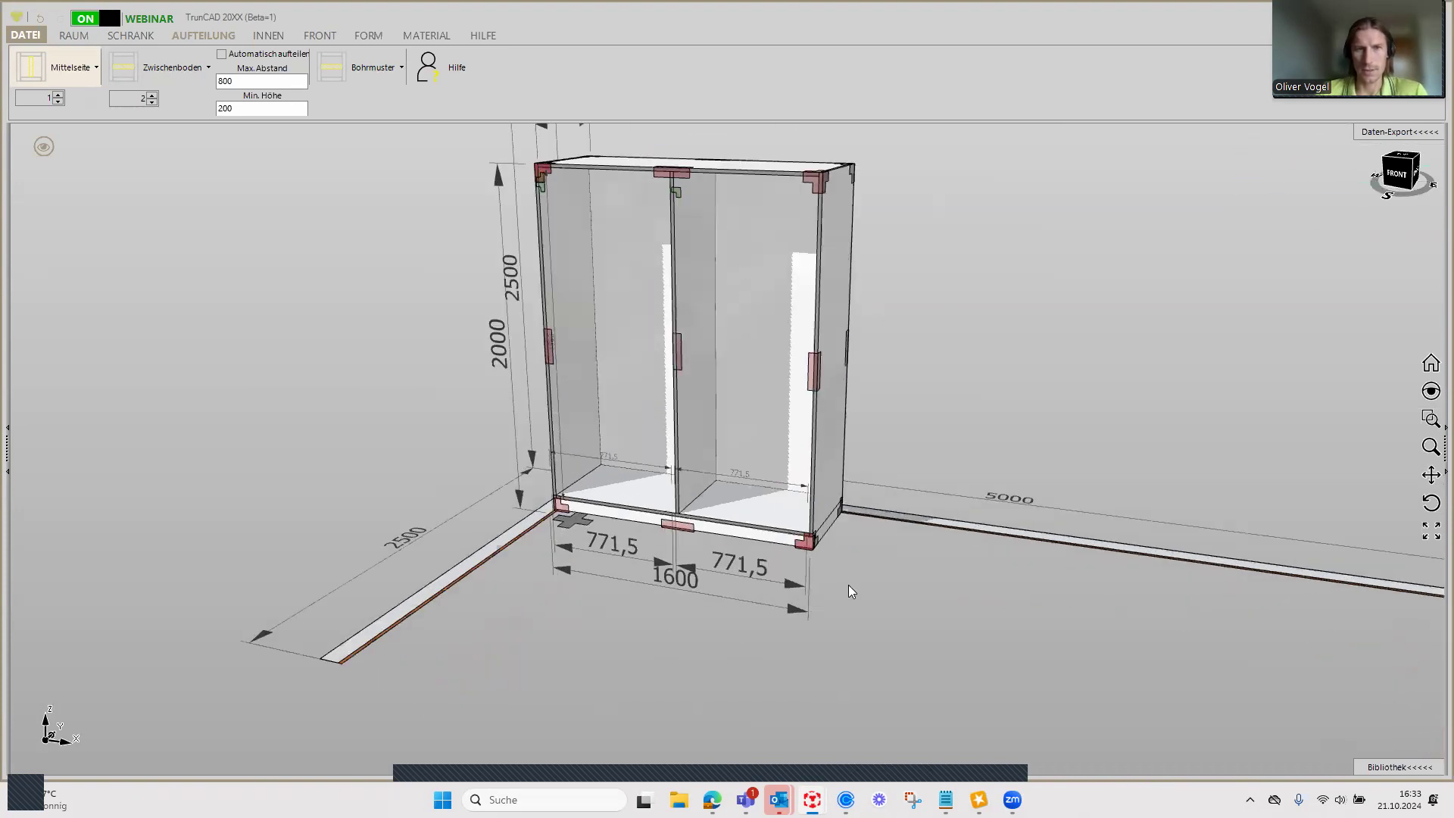
scroll(790, 579, up, 1)
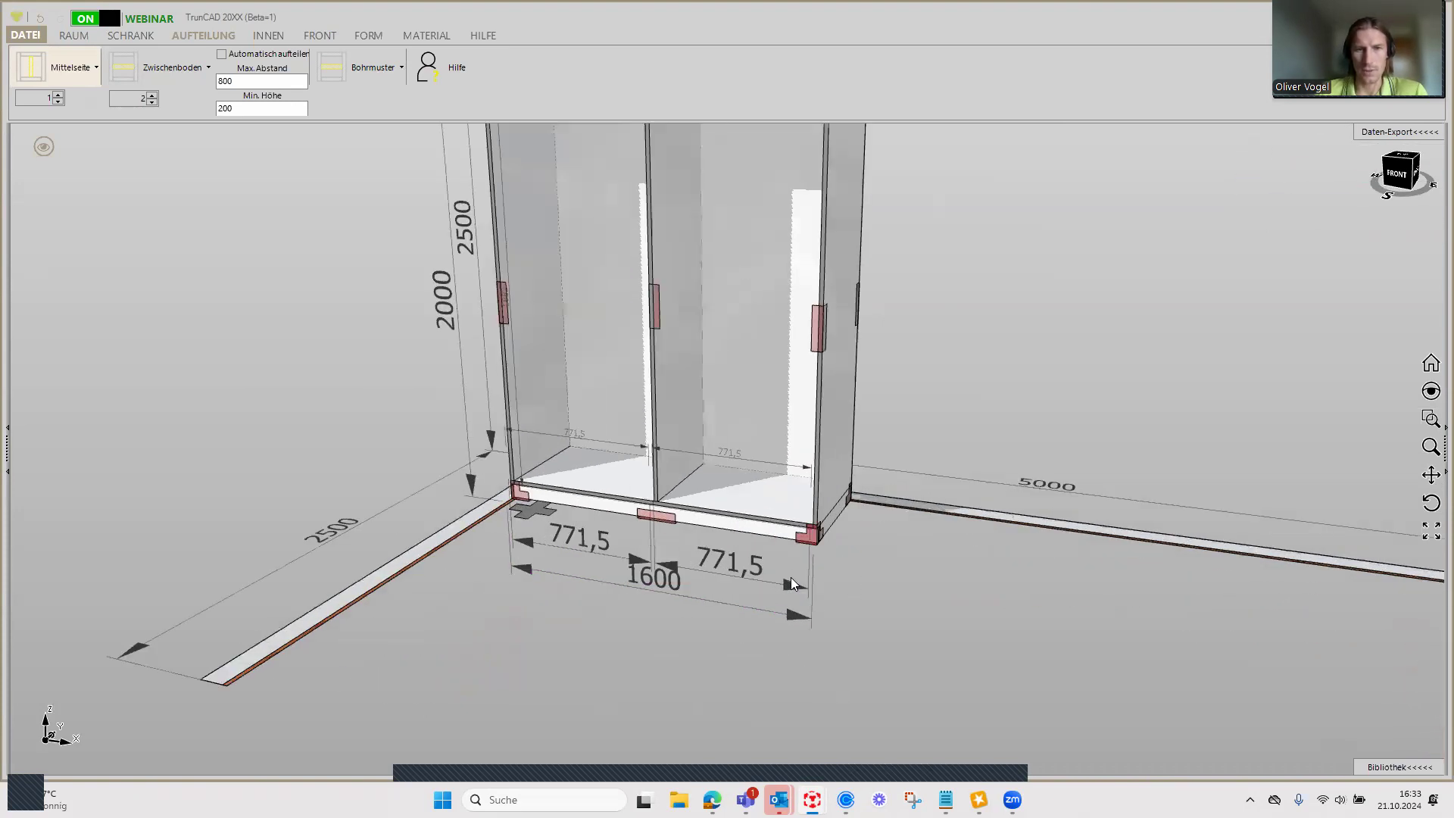
click(792, 587)
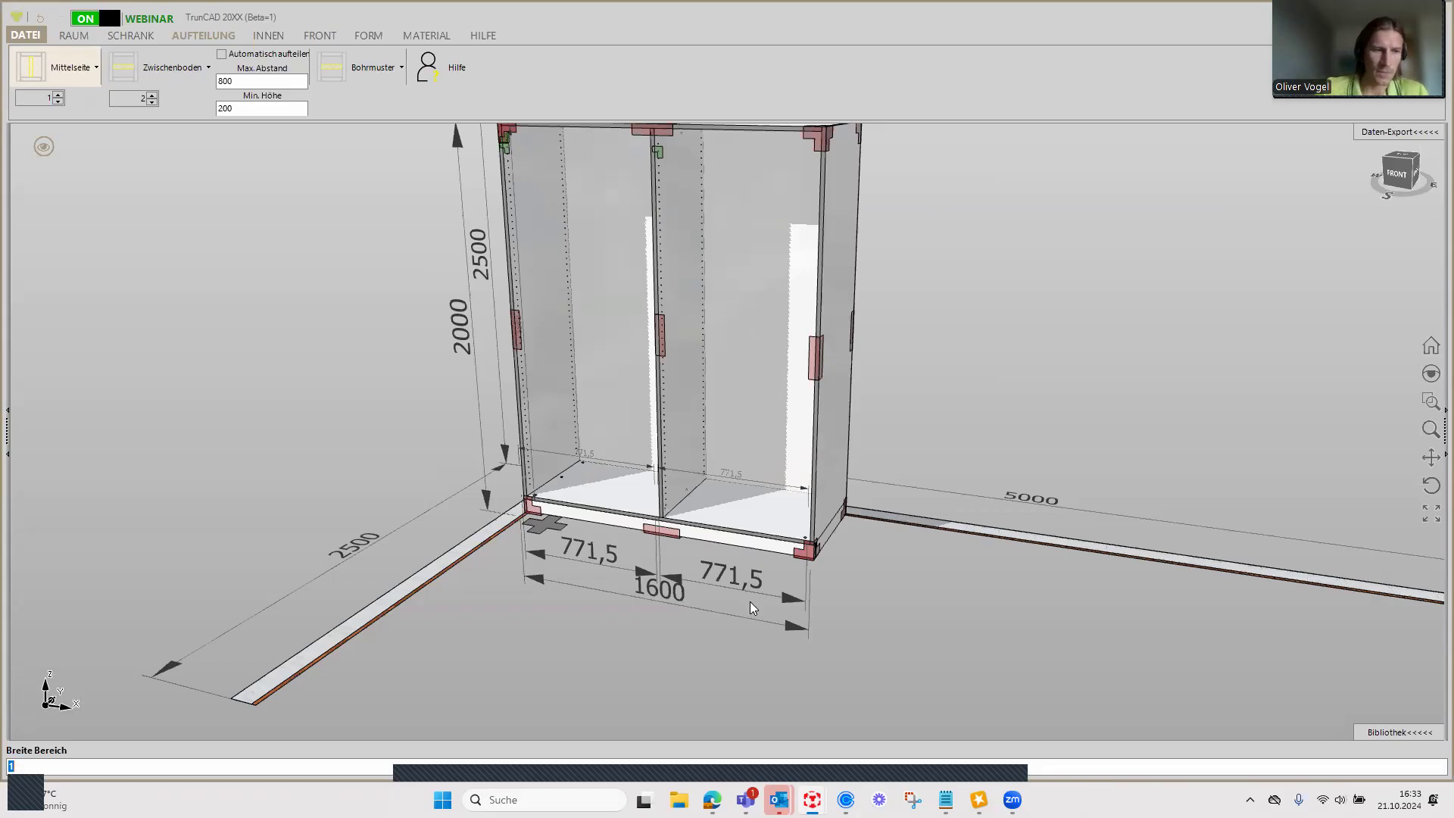
text(2)
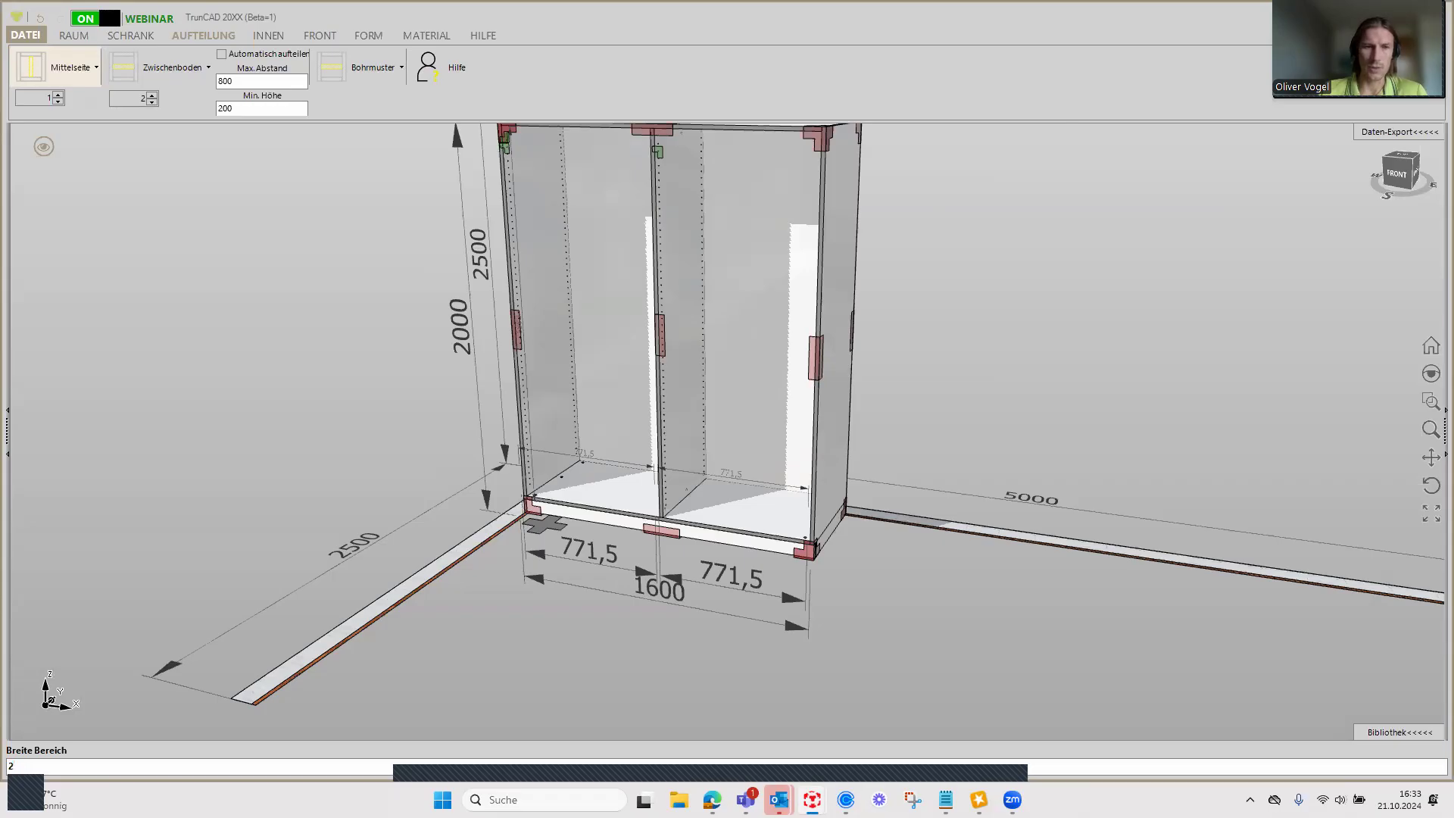
key(Return)
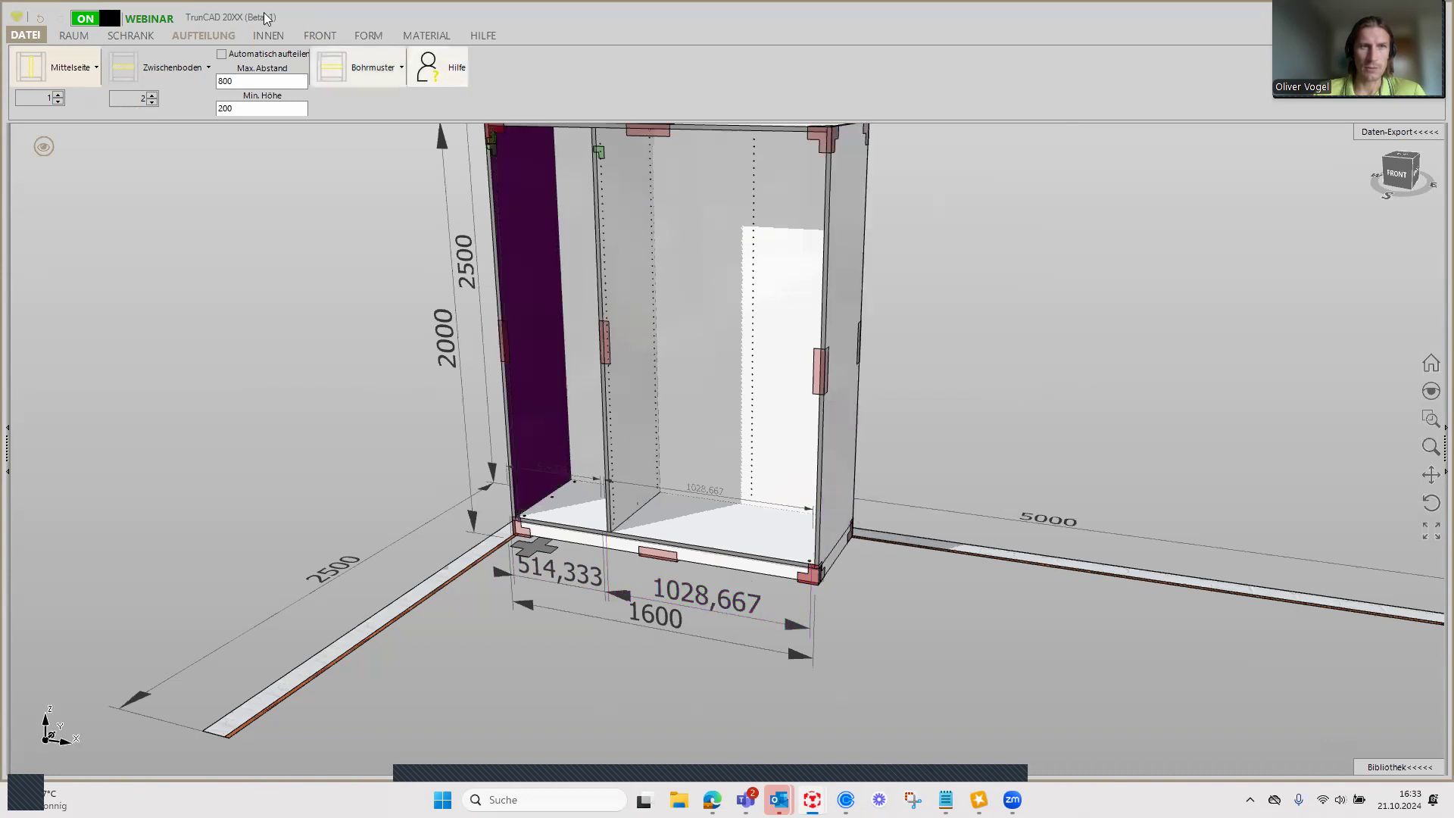
Step: Hang a Zweitürig double-door front on the wide right compartment
click(323, 35)
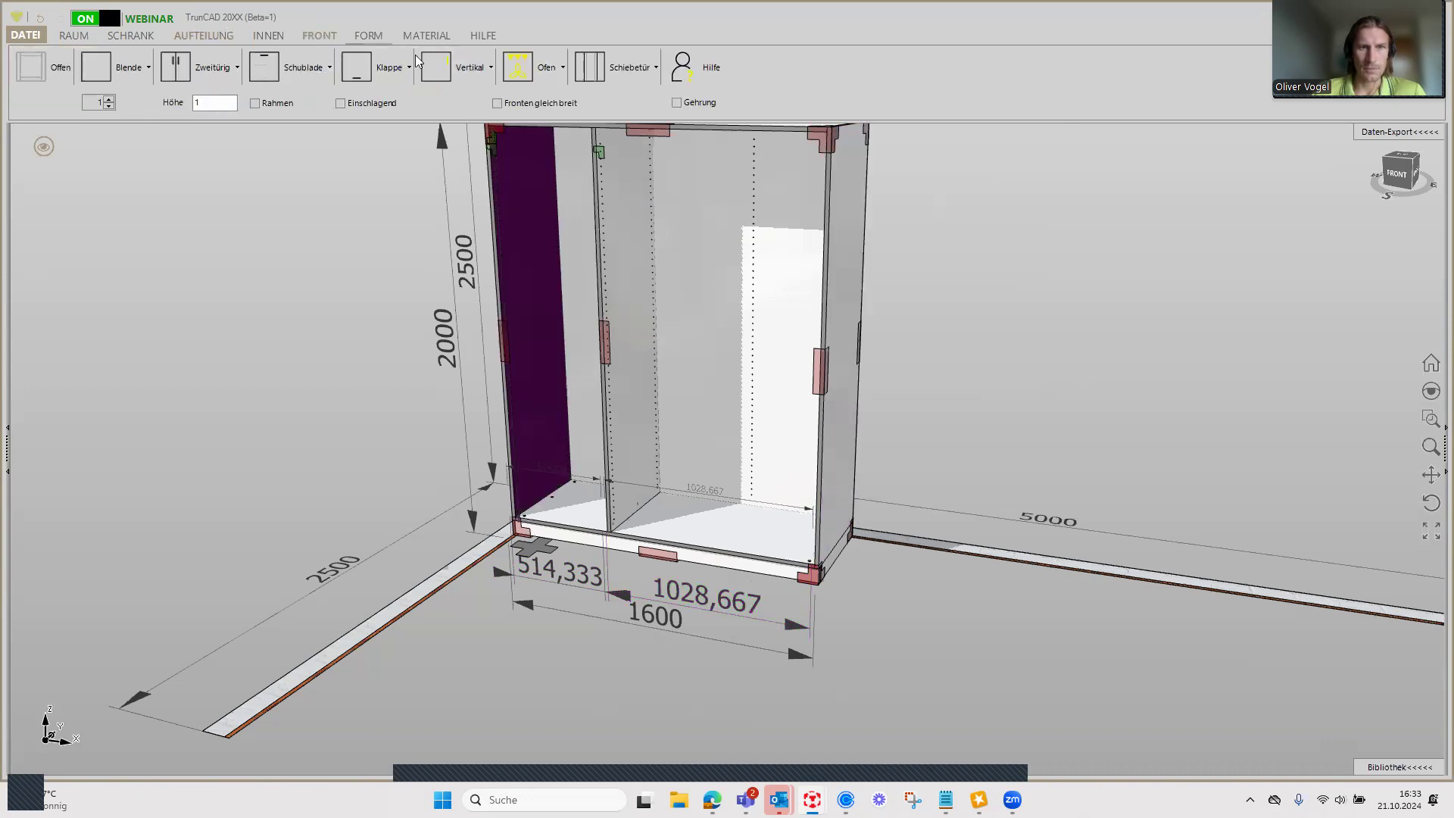
middle_drag(1030, 312, 1027, 337)
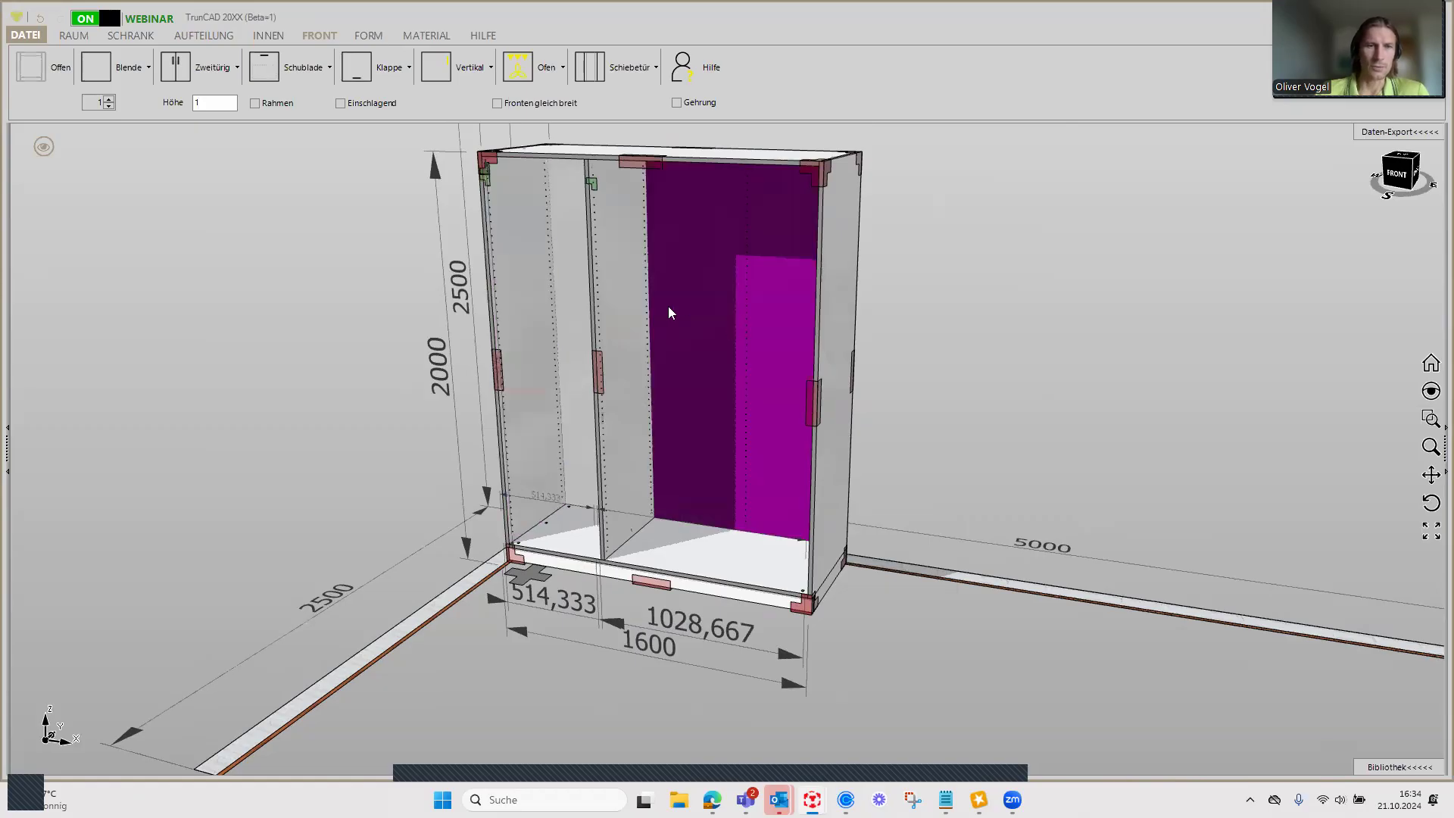
click(182, 76)
click(706, 349)
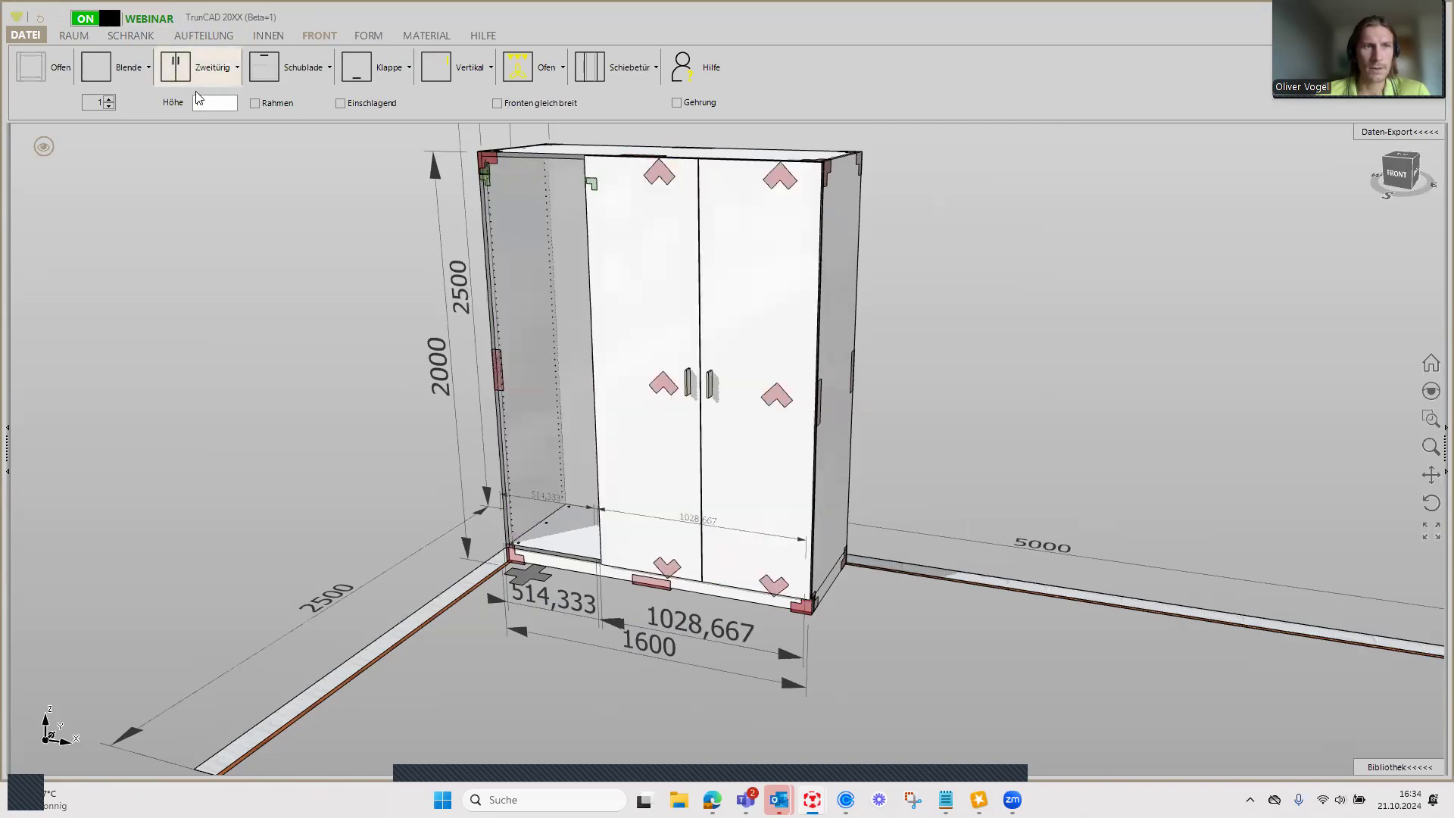
Step: Hang a single linke Tür on the narrow left compartment
click(212, 78)
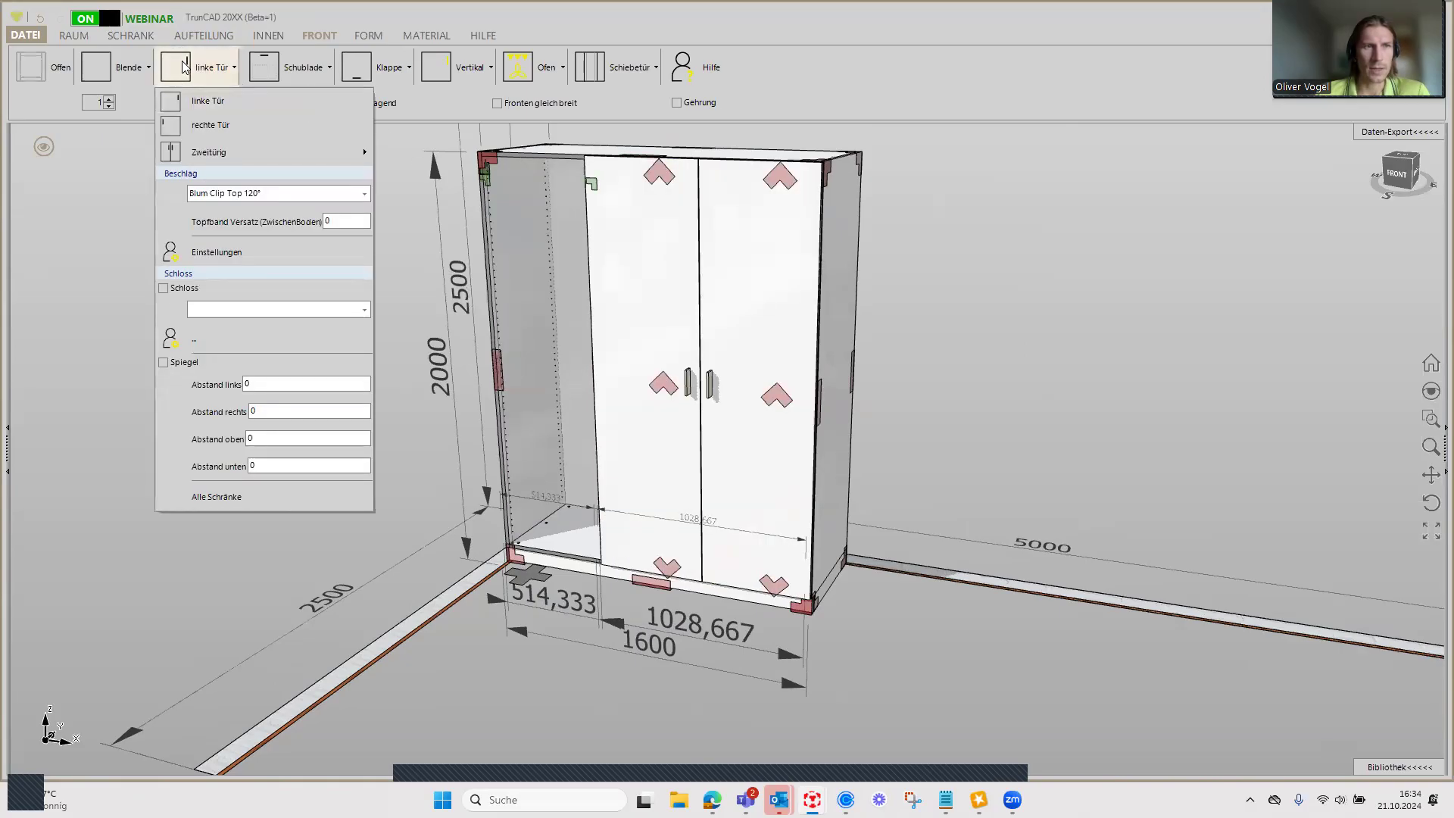
click(219, 99)
click(505, 320)
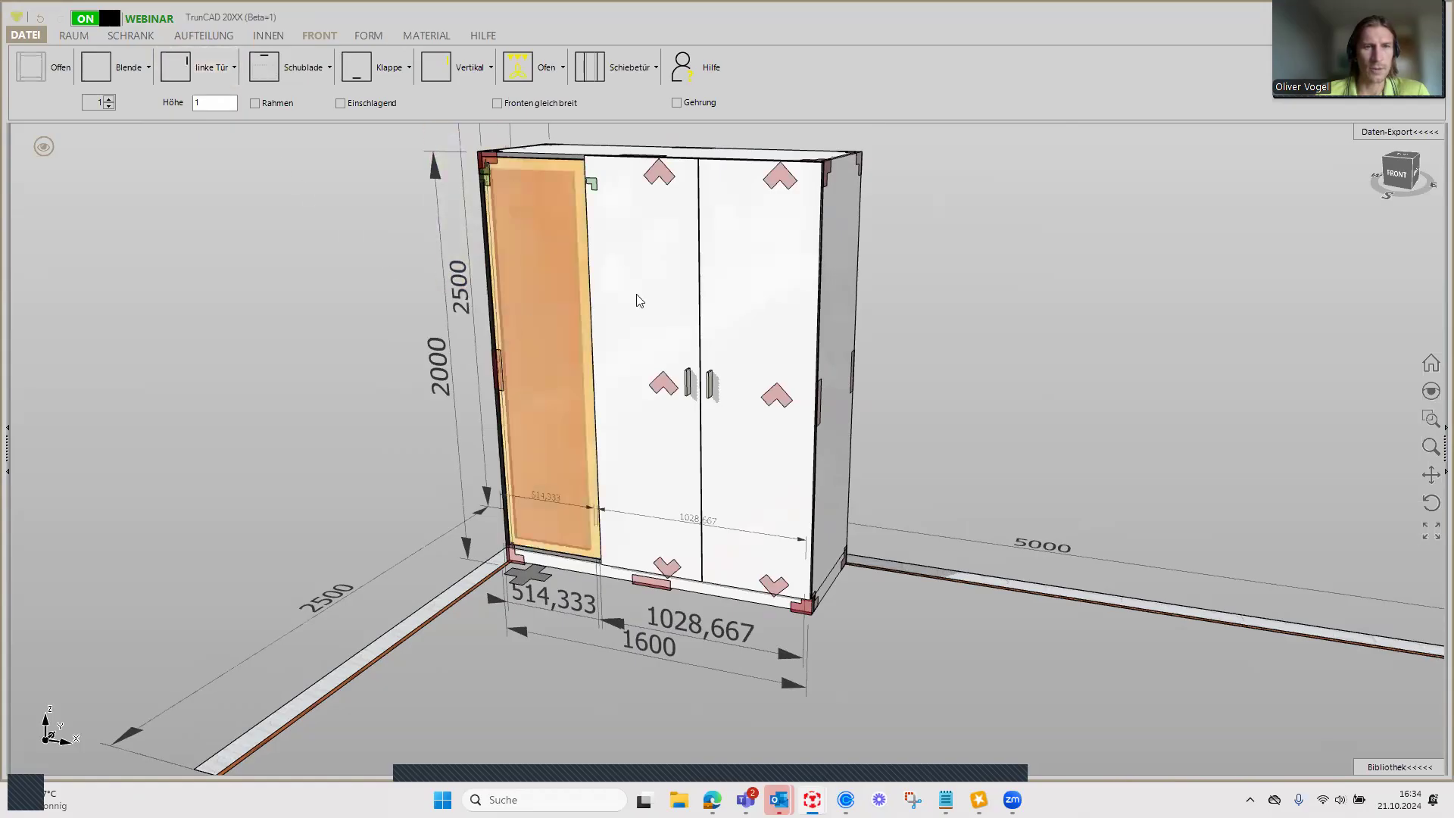
click(677, 288)
Step: Measure the left door's top edge, about 538,33 mm wide
middle_drag(1061, 298, 1090, 341)
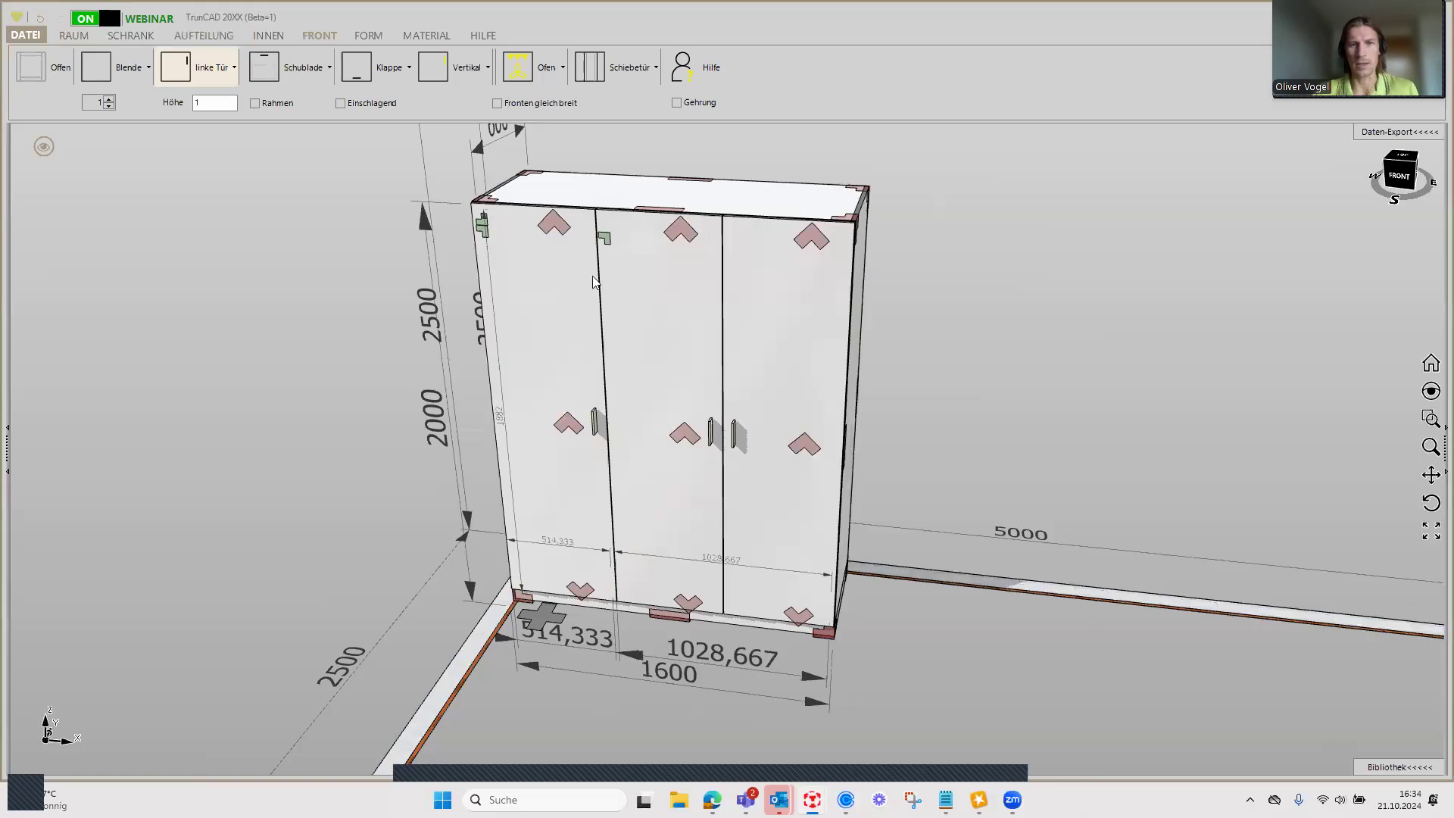
scroll(576, 199, up, 2)
scroll(568, 200, up, 2)
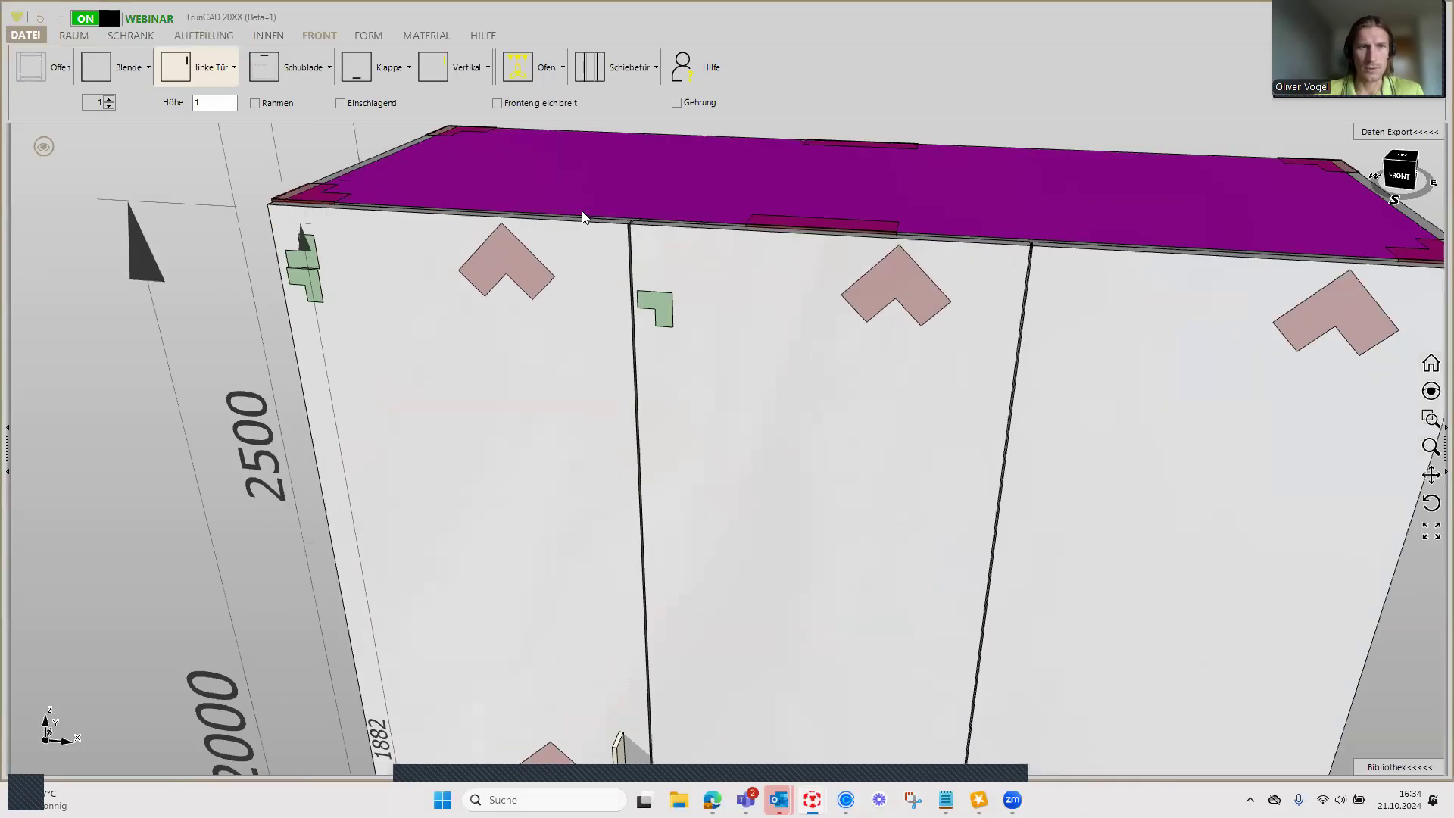
scroll(273, 206, up, 2)
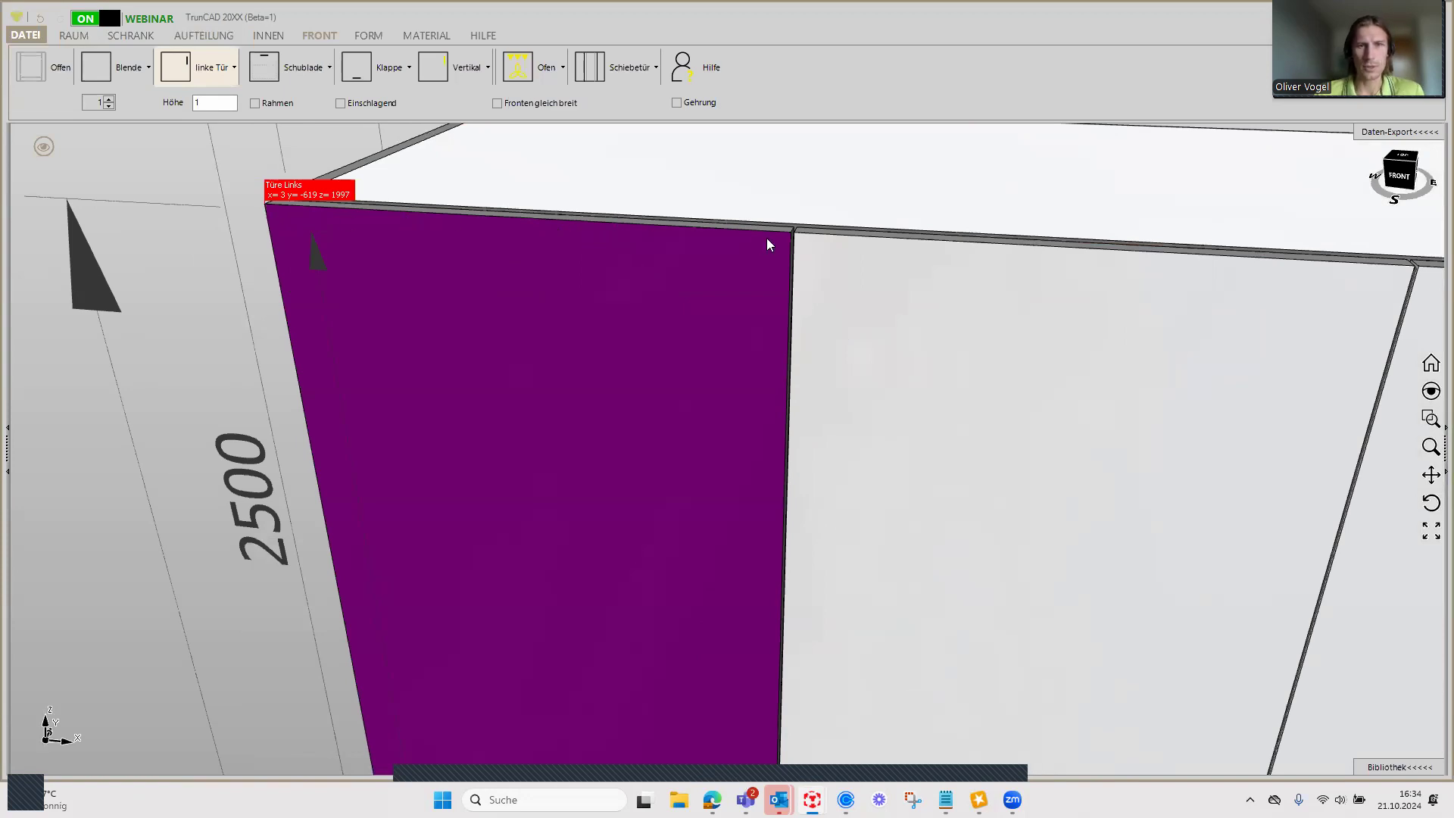
click(267, 209)
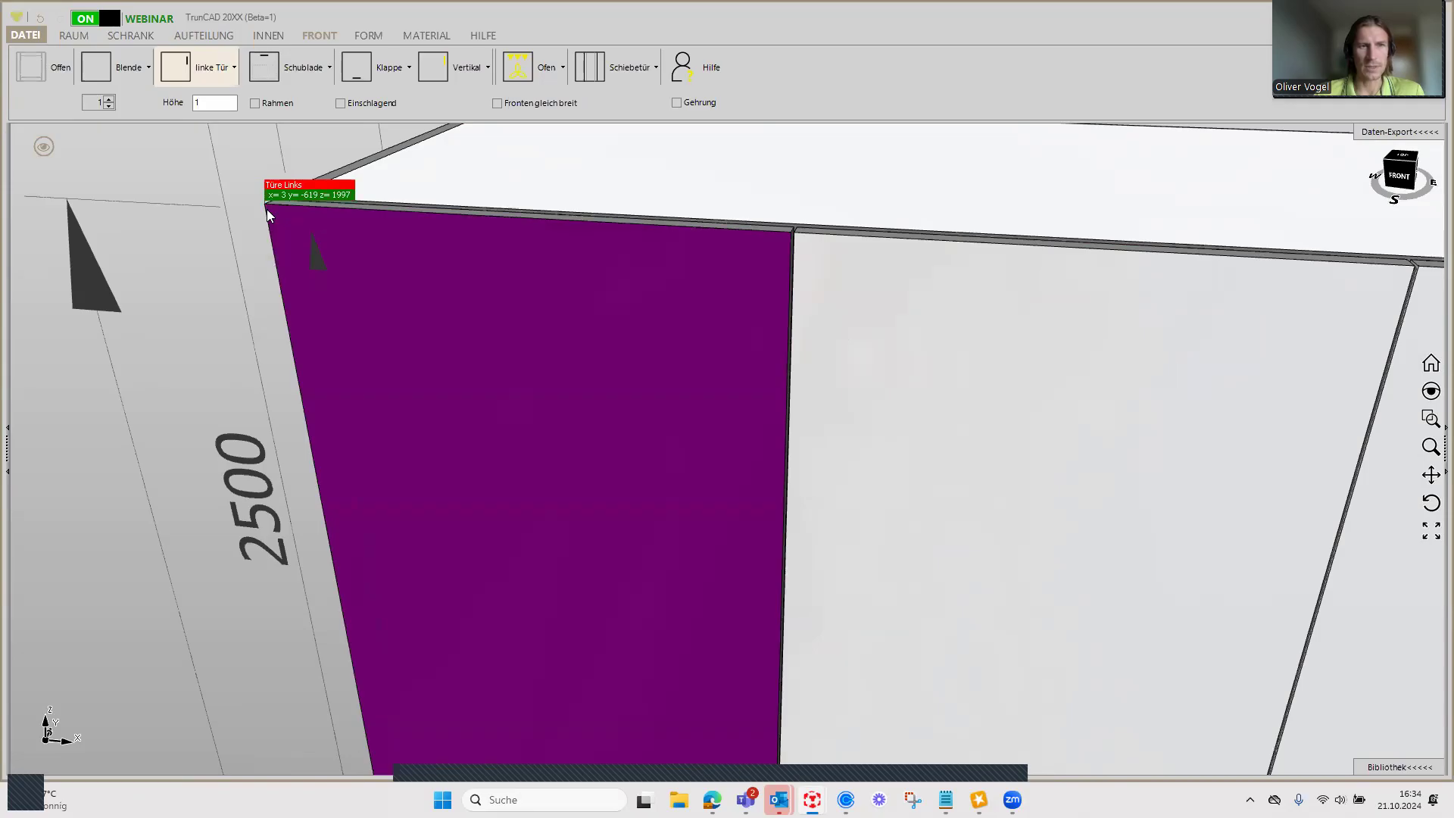
click(783, 239)
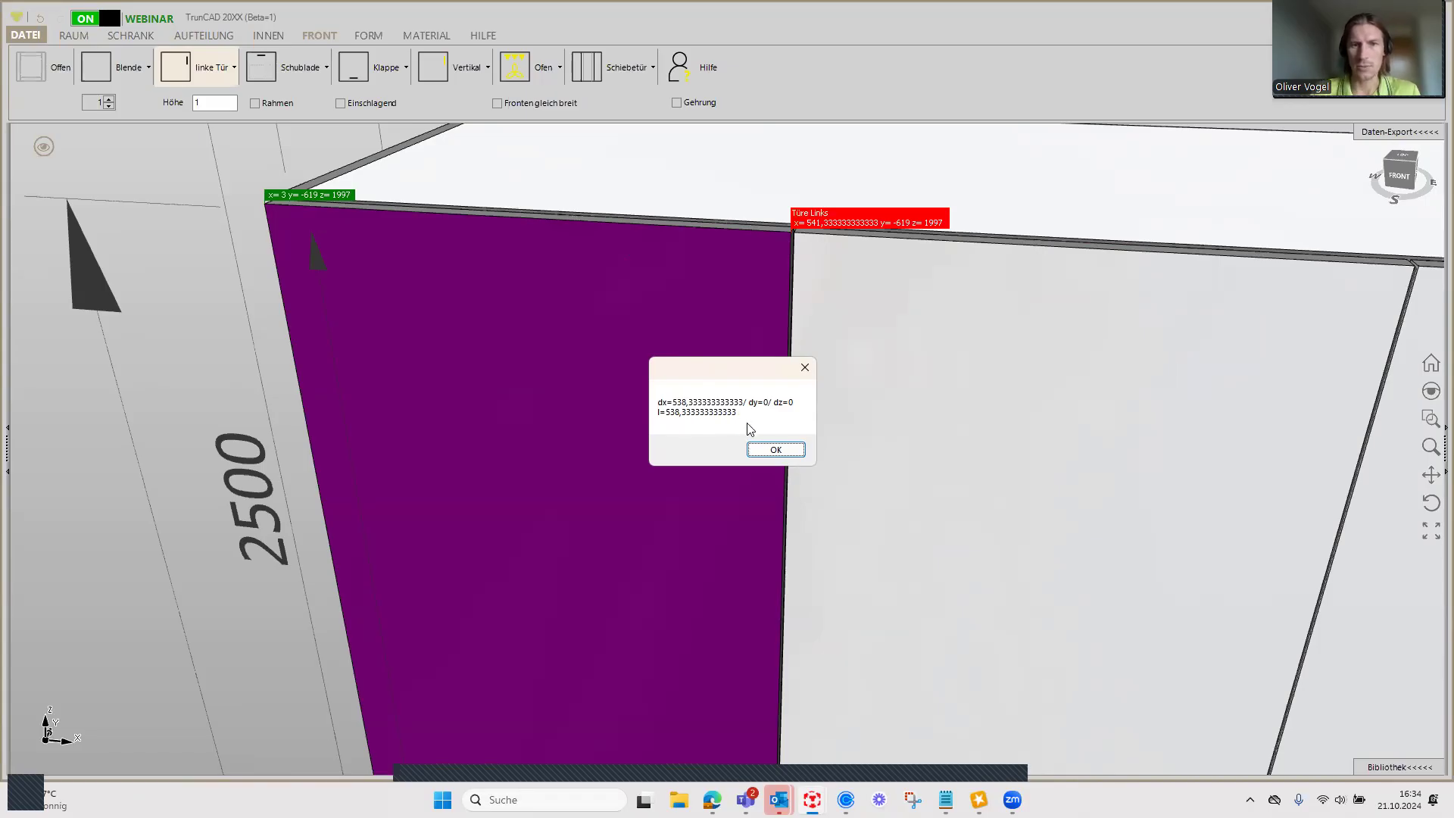
click(776, 449)
Step: Measure the middle door's top edge, about 524,83 mm wide
middle_drag(1013, 350, 795, 367)
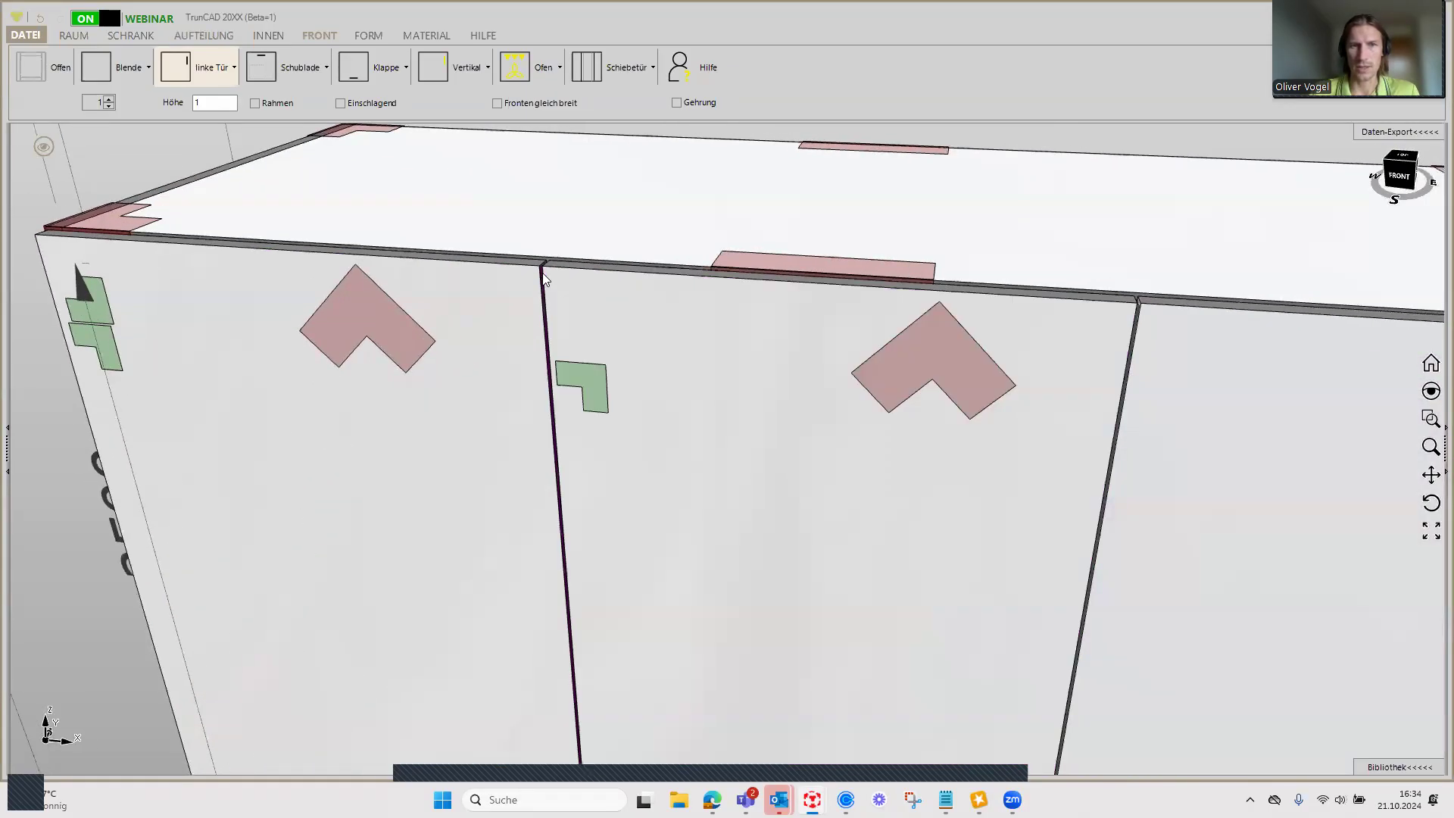
click(545, 273)
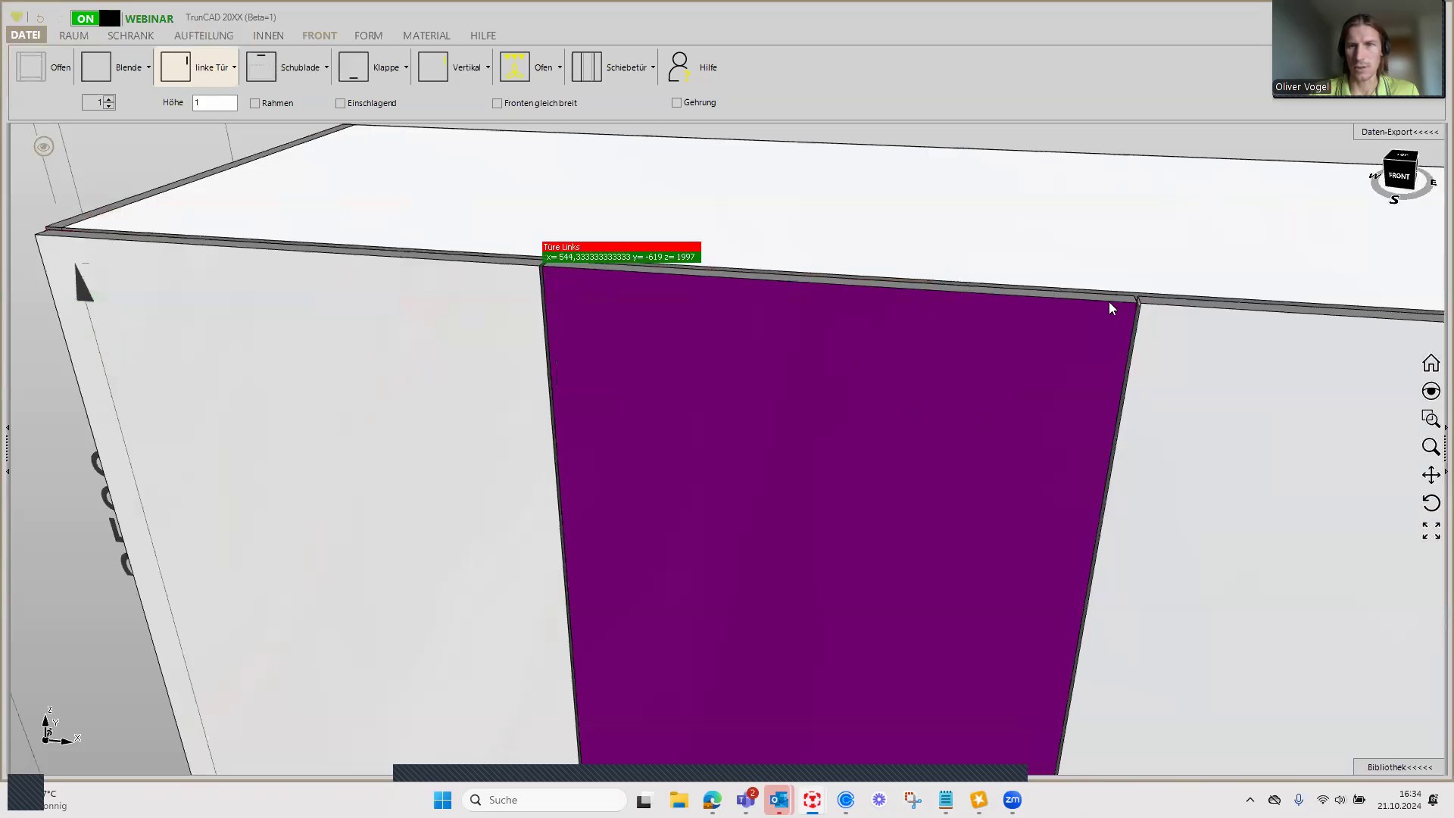
click(1132, 309)
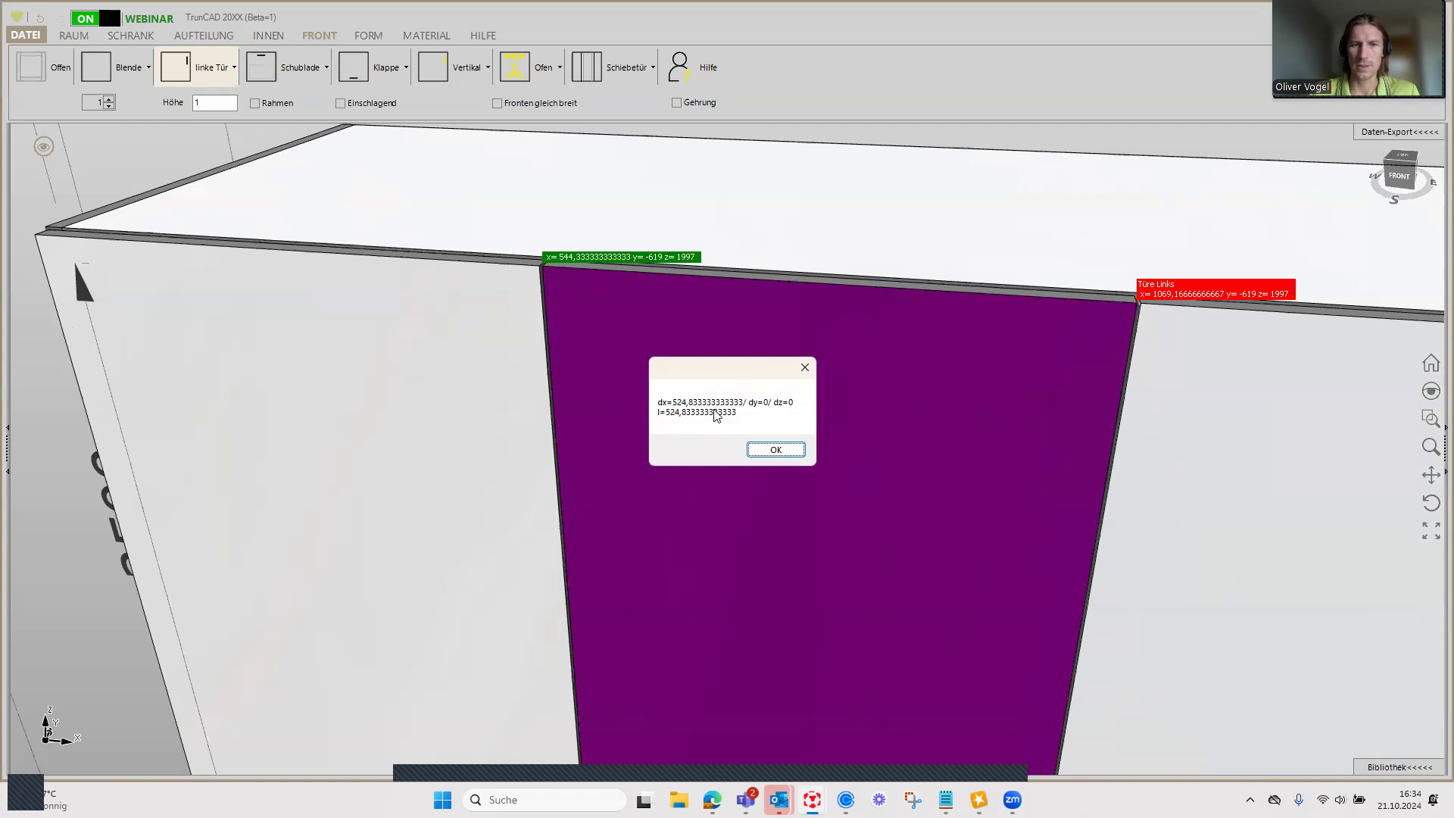
click(775, 450)
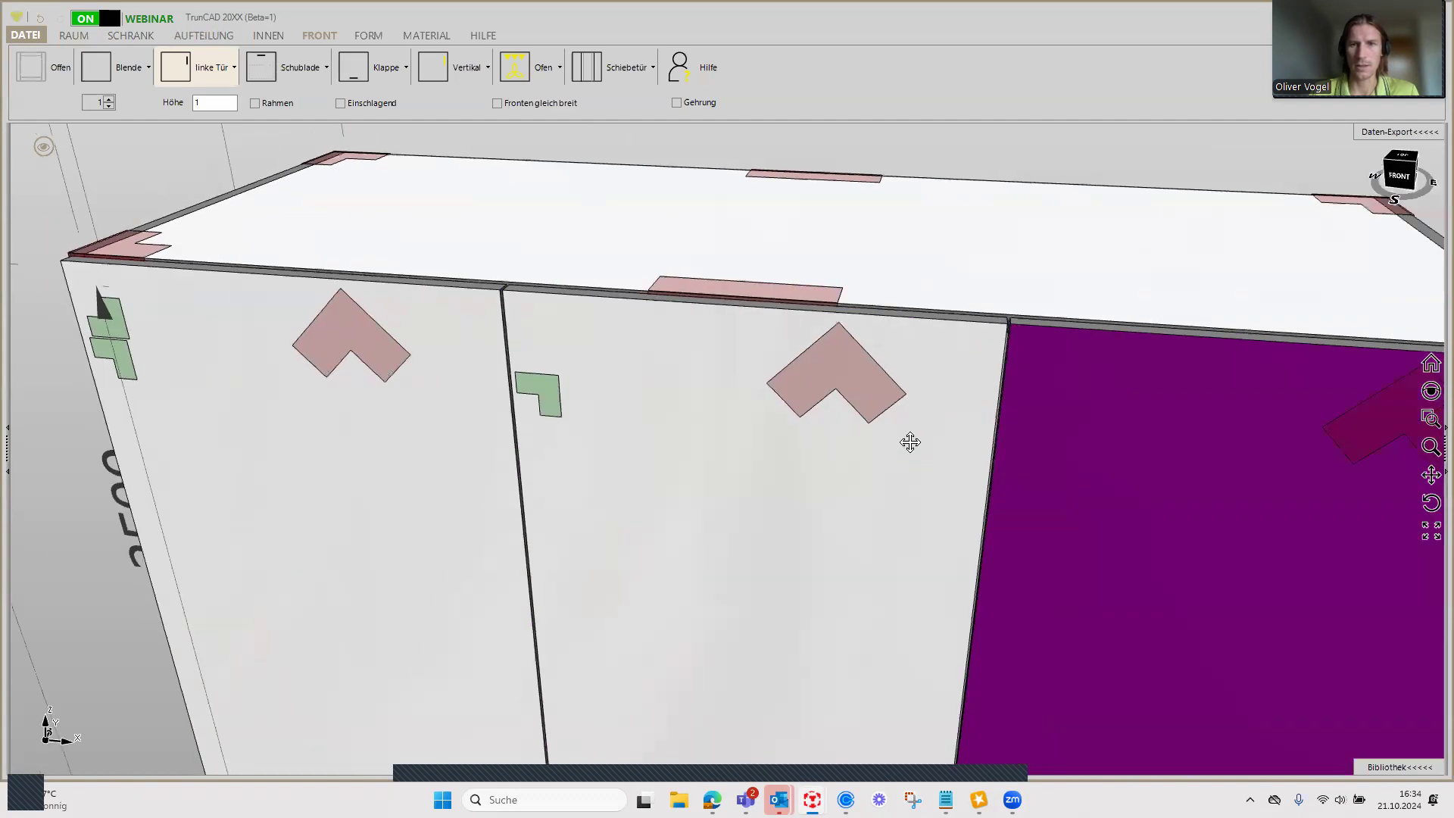
Step: Measure the right door at about 524,83 mm, then view the whole wardrobe from the front
scroll(623, 421, down, 2)
scroll(656, 402, up, 1)
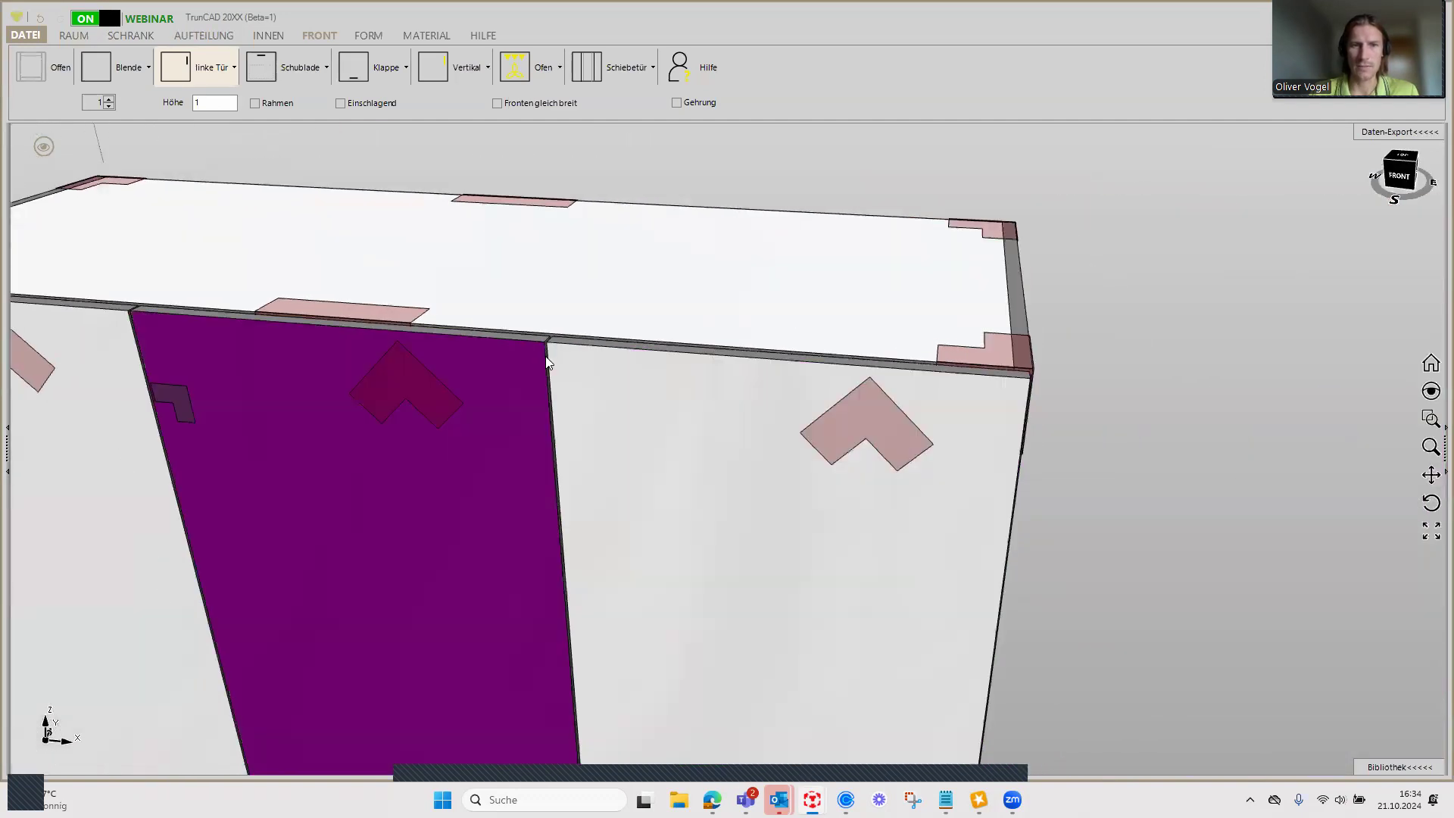
click(548, 352)
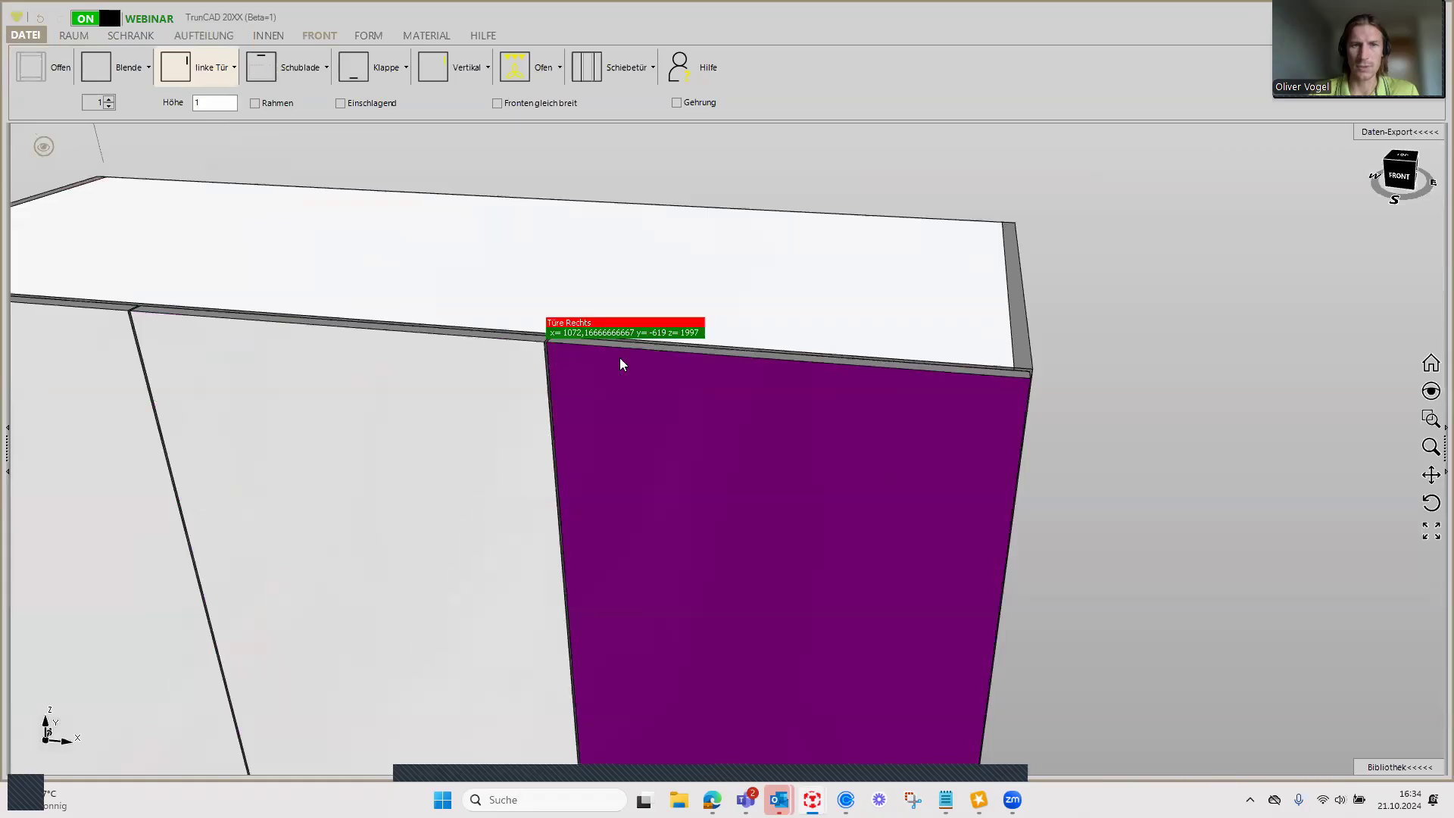
click(1020, 383)
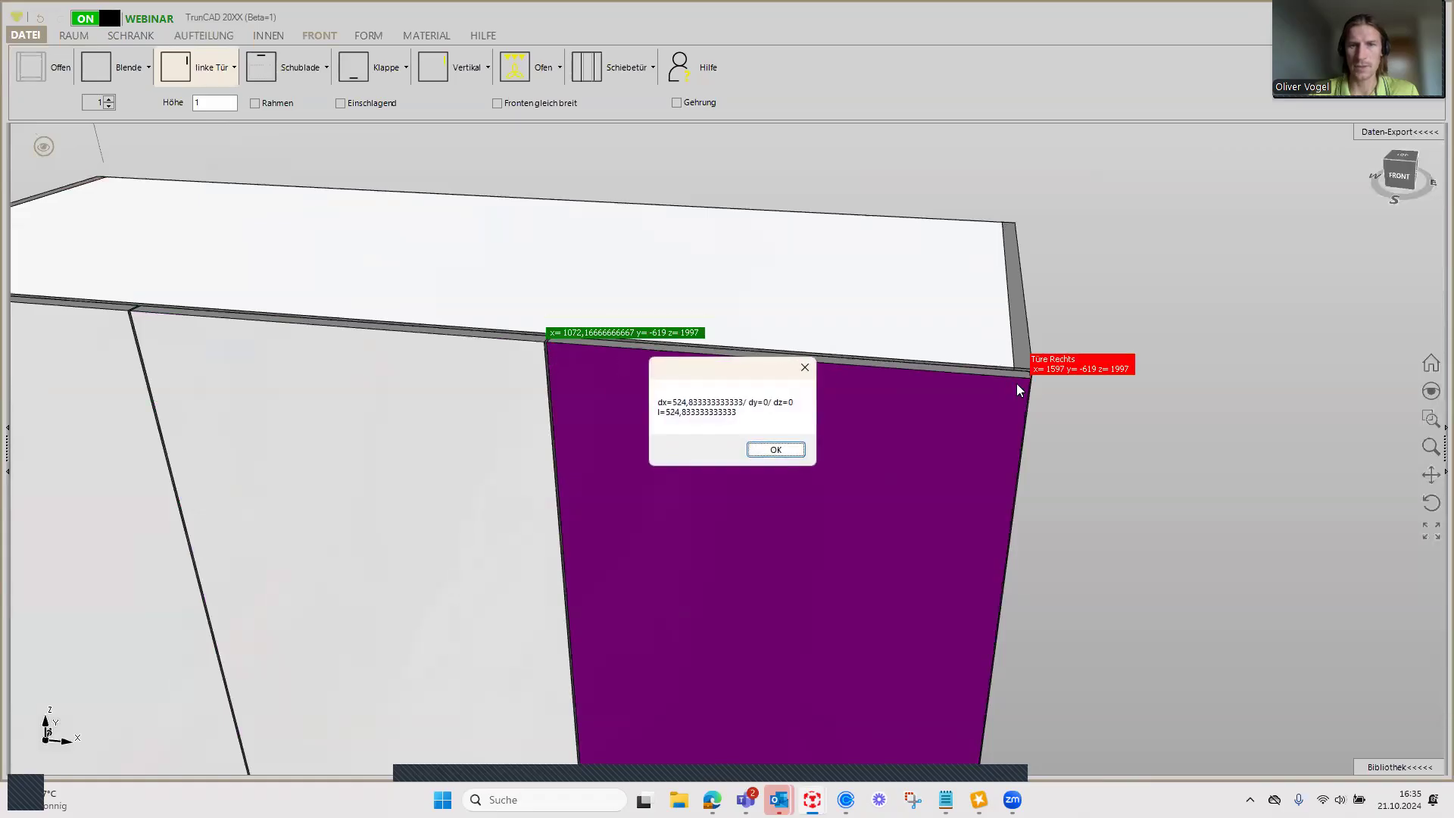
click(761, 448)
scroll(756, 439, down, 3)
scroll(756, 439, down, 2)
mouse_move(884, 471)
middle_down()
mouse_move(884, 407)
mouse_move(883, 425)
middle_up()
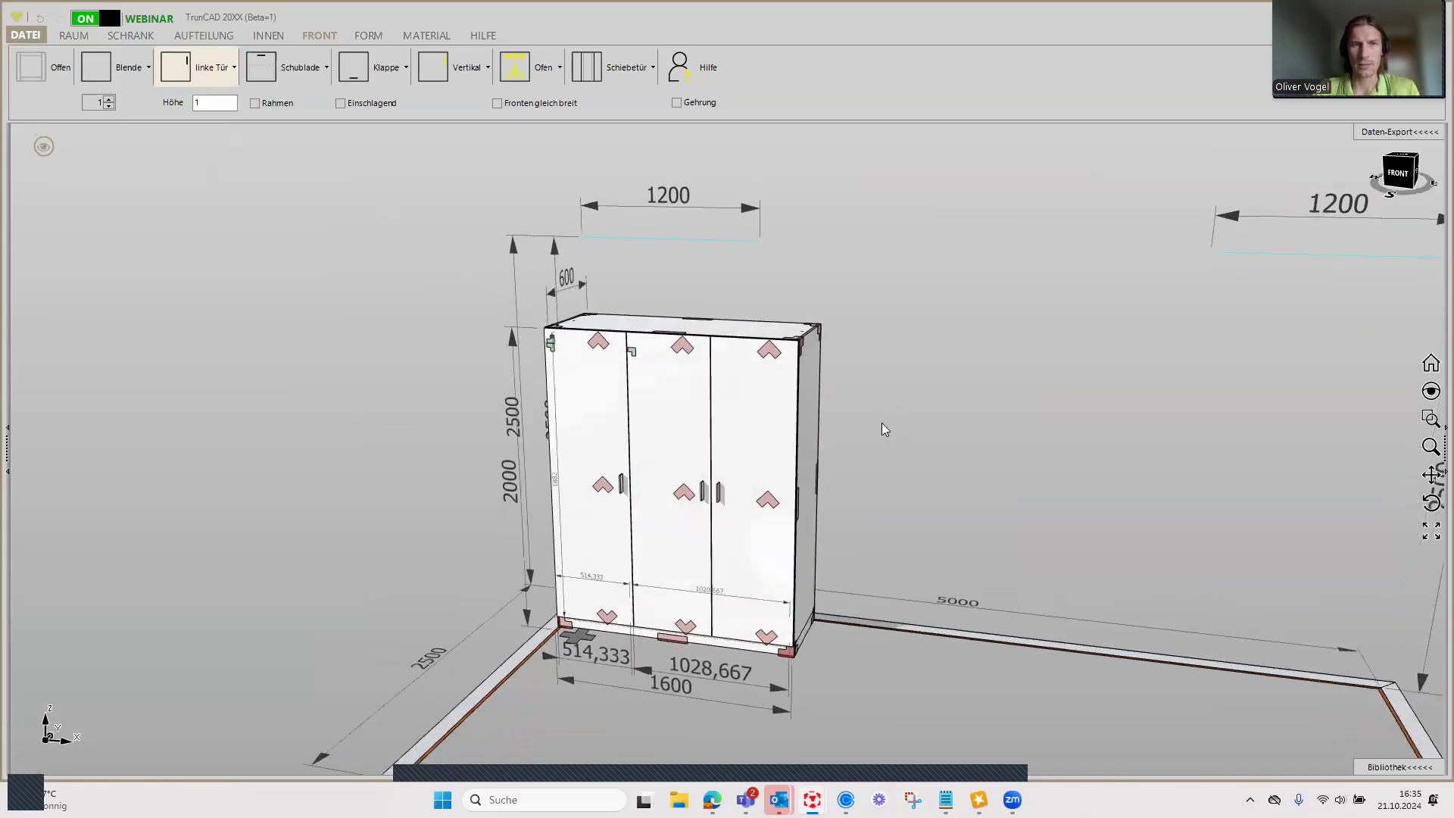
Step: Toggle 'Fronten gleich breit' to compare, leaving equal-width fronts switched on
click(497, 104)
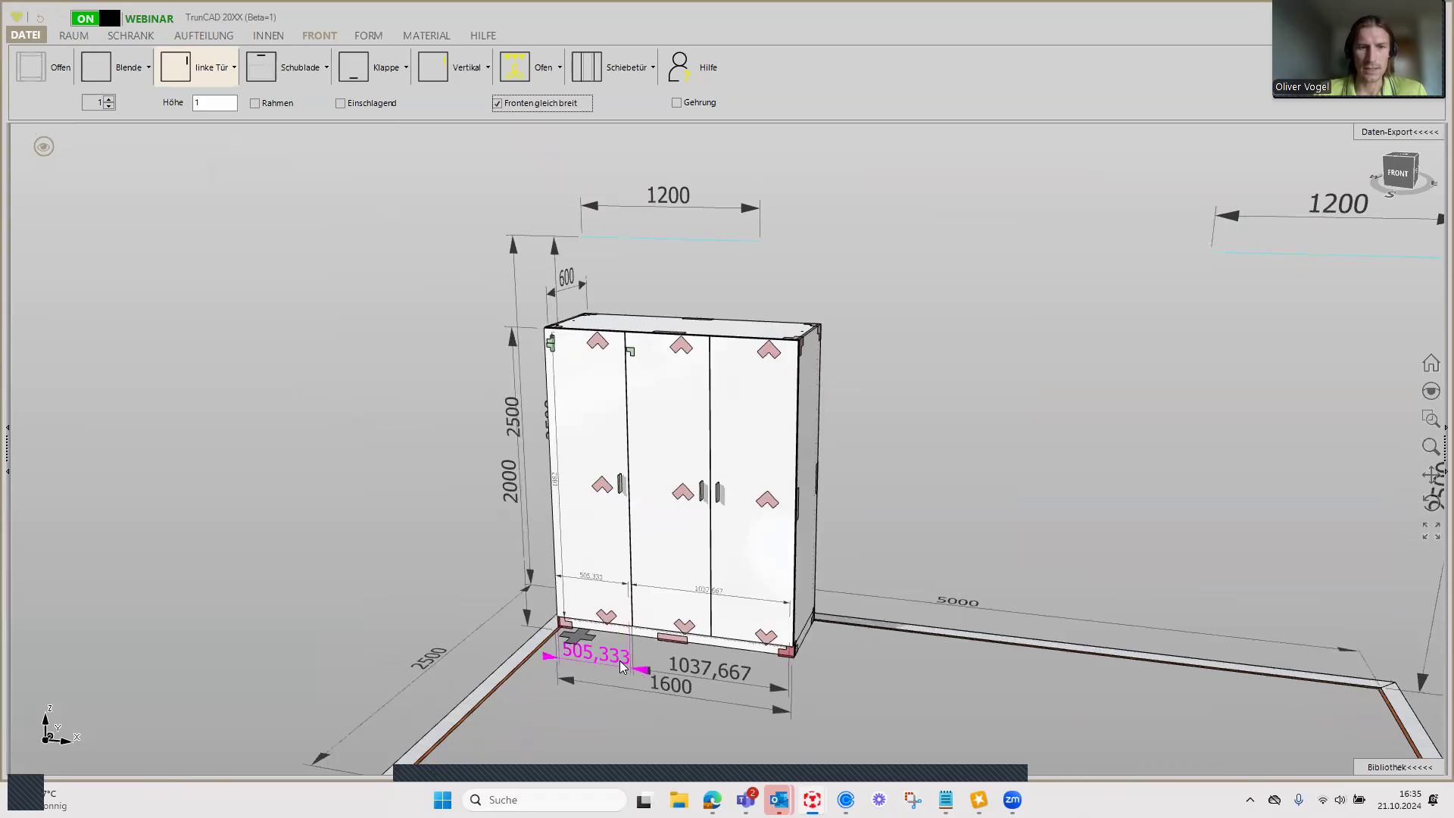
click(498, 104)
click(497, 104)
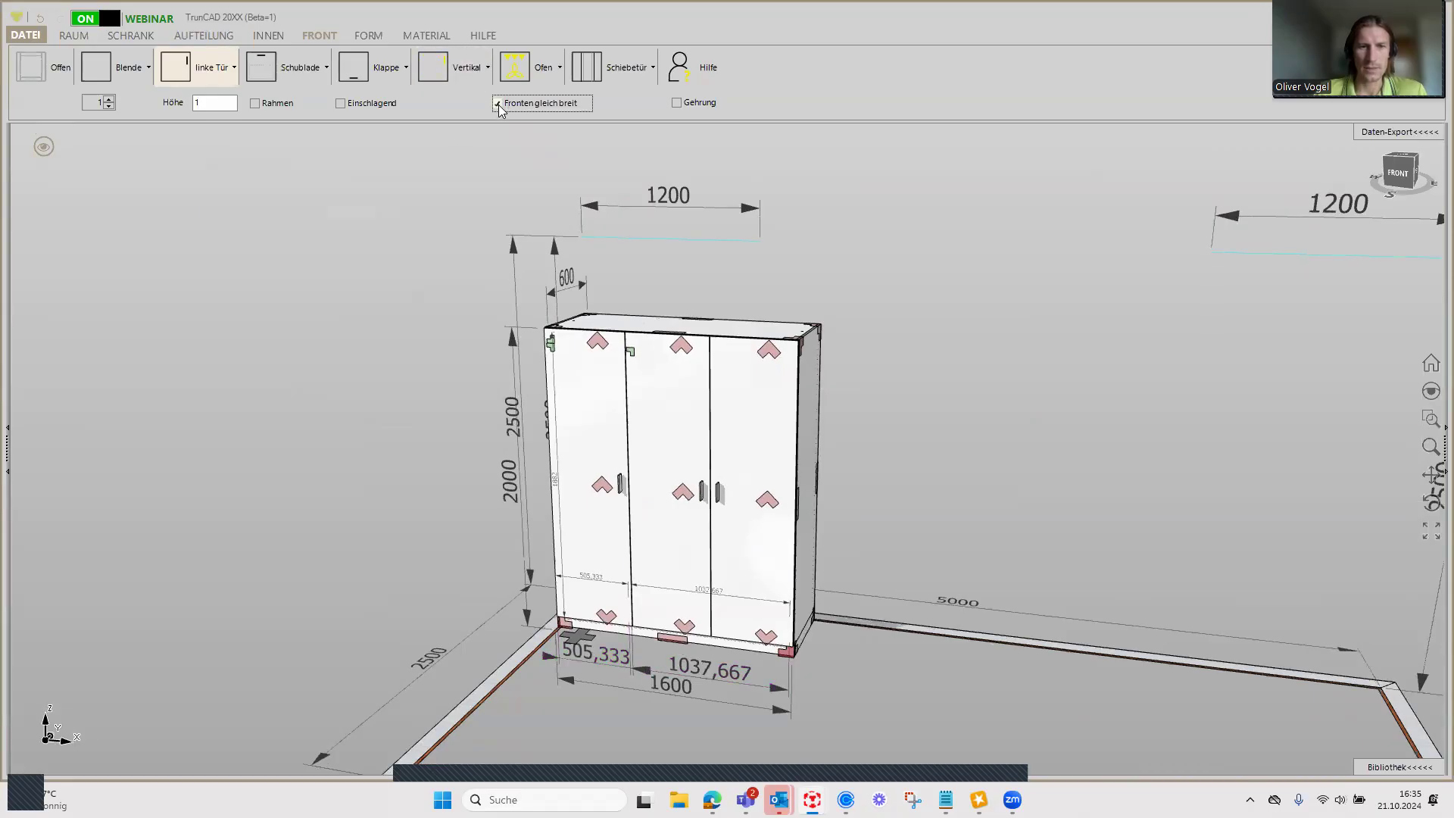
click(498, 104)
click(497, 103)
scroll(584, 300, up, 5)
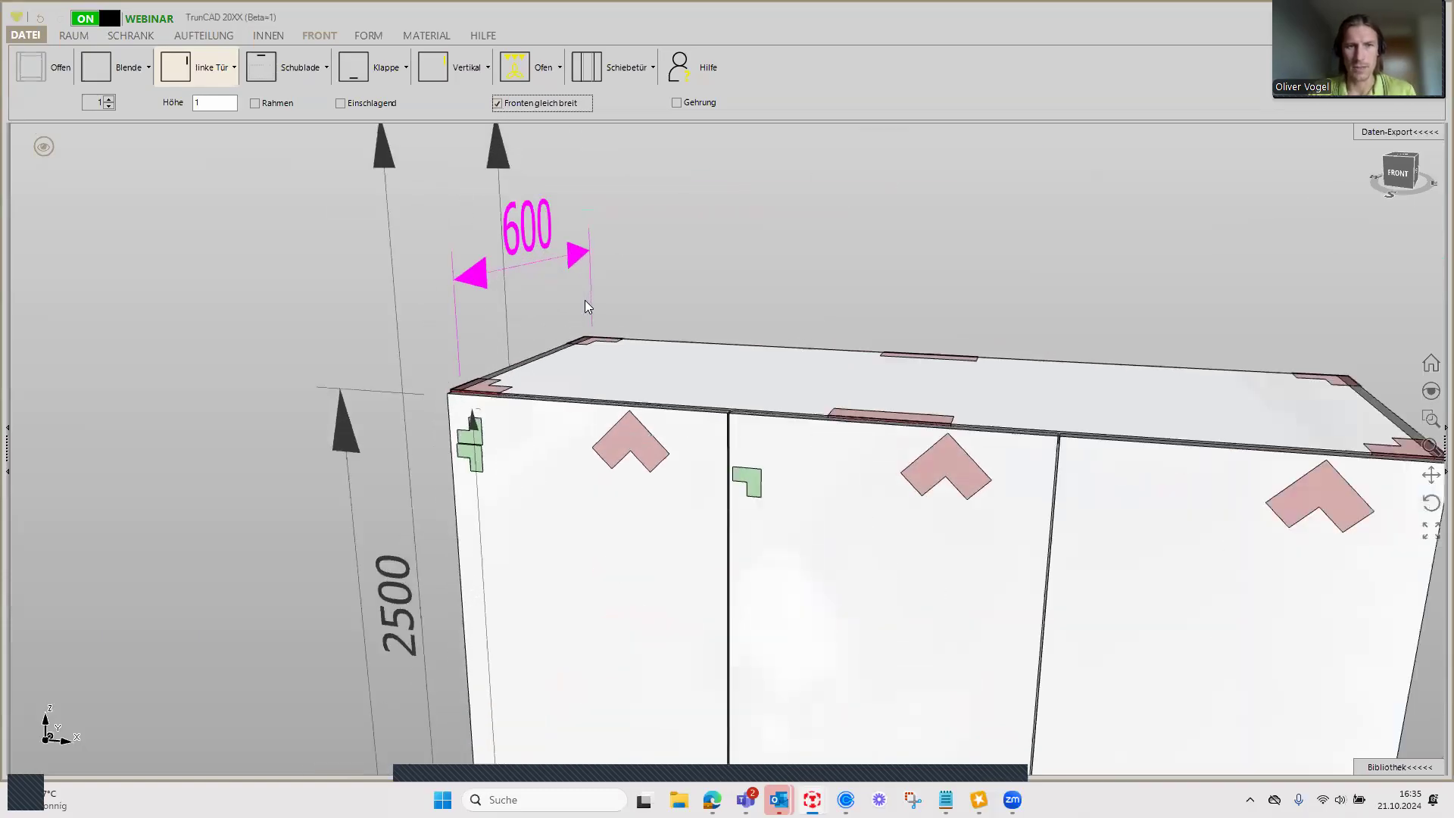
scroll(710, 418, up, 1)
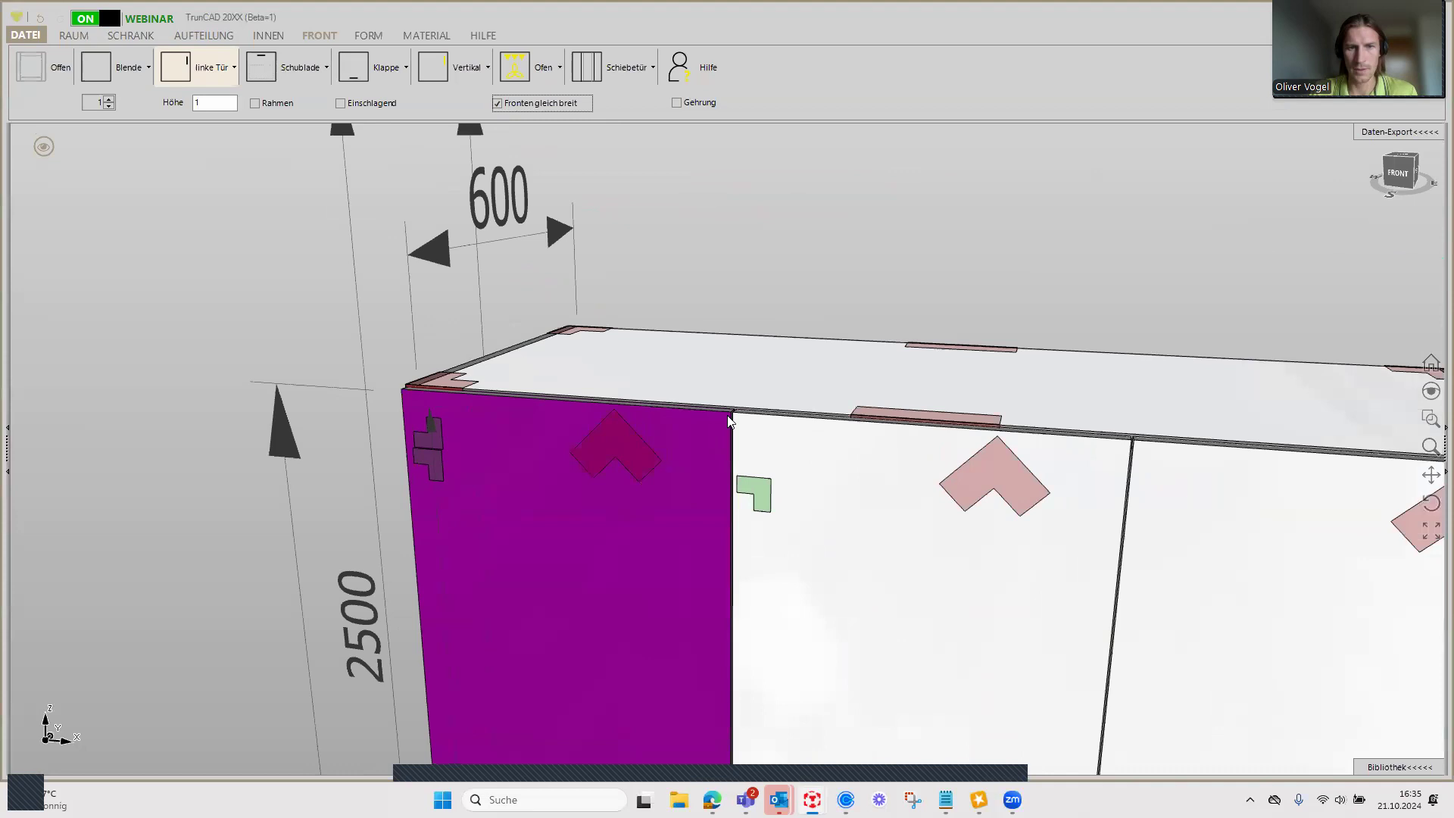
scroll(732, 416, up, 1)
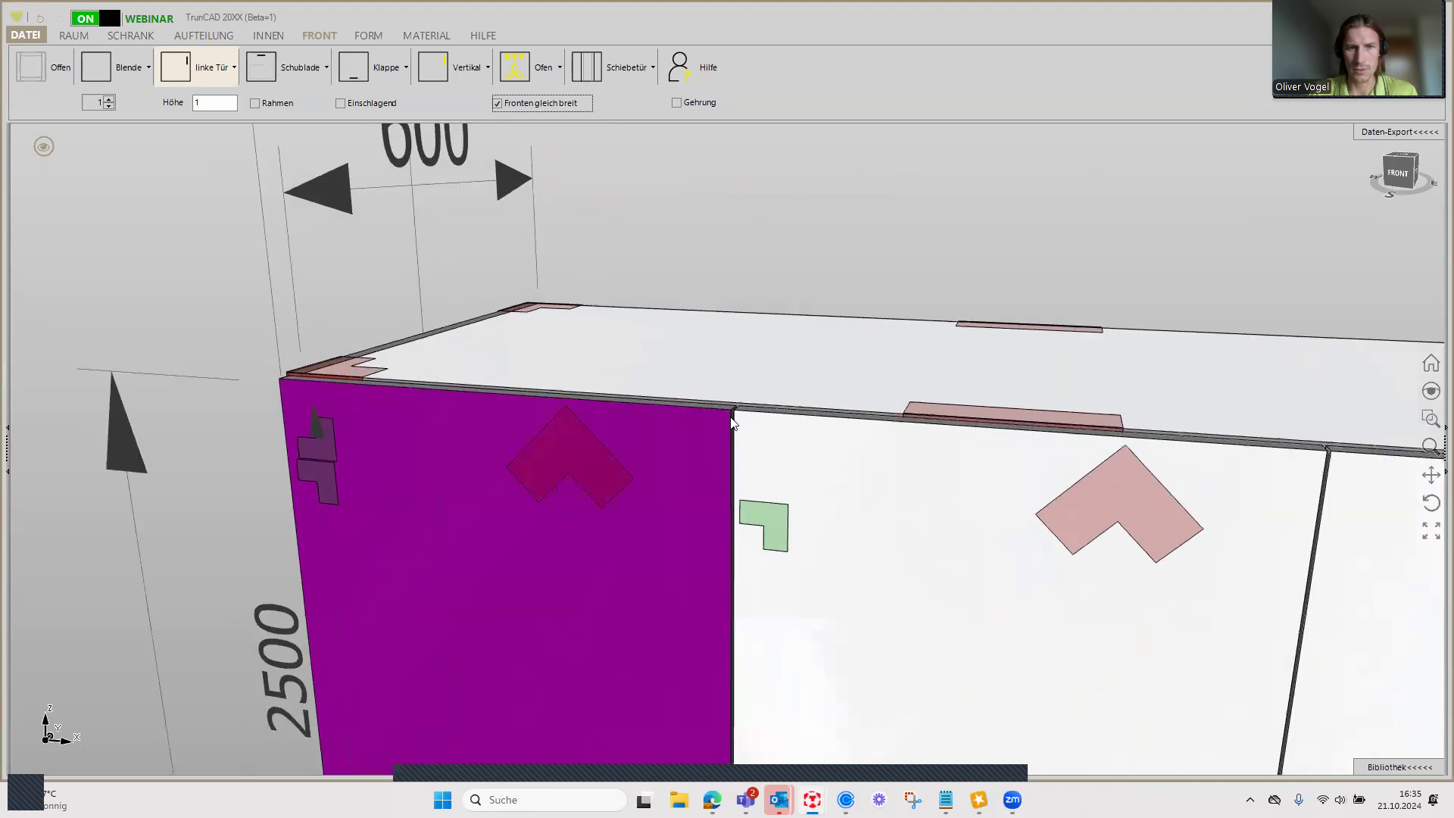
scroll(732, 416, up, 1)
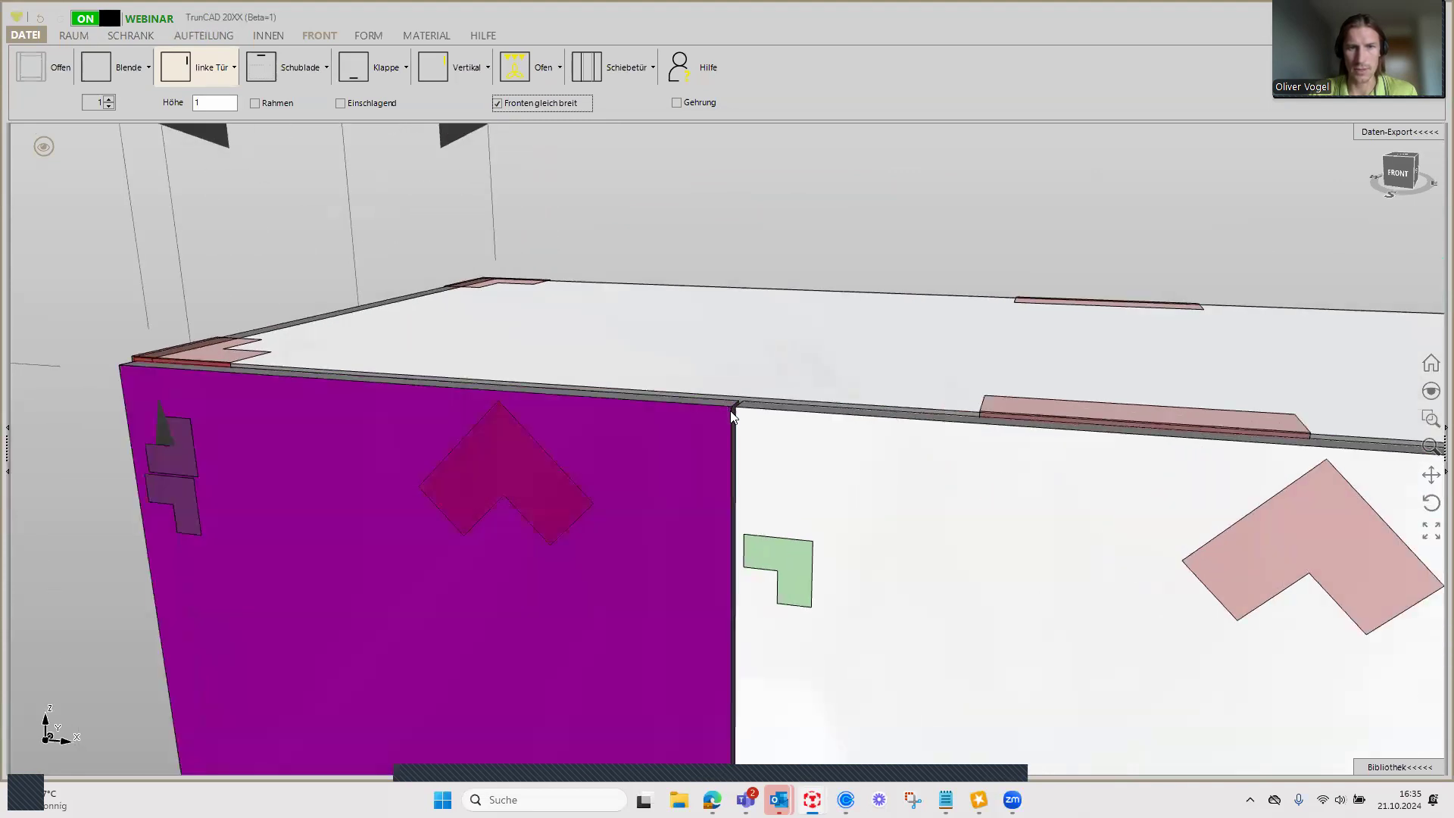
Step: Measure the left, middle and right doors, each confirming dx of about 529,33 mm
click(122, 370)
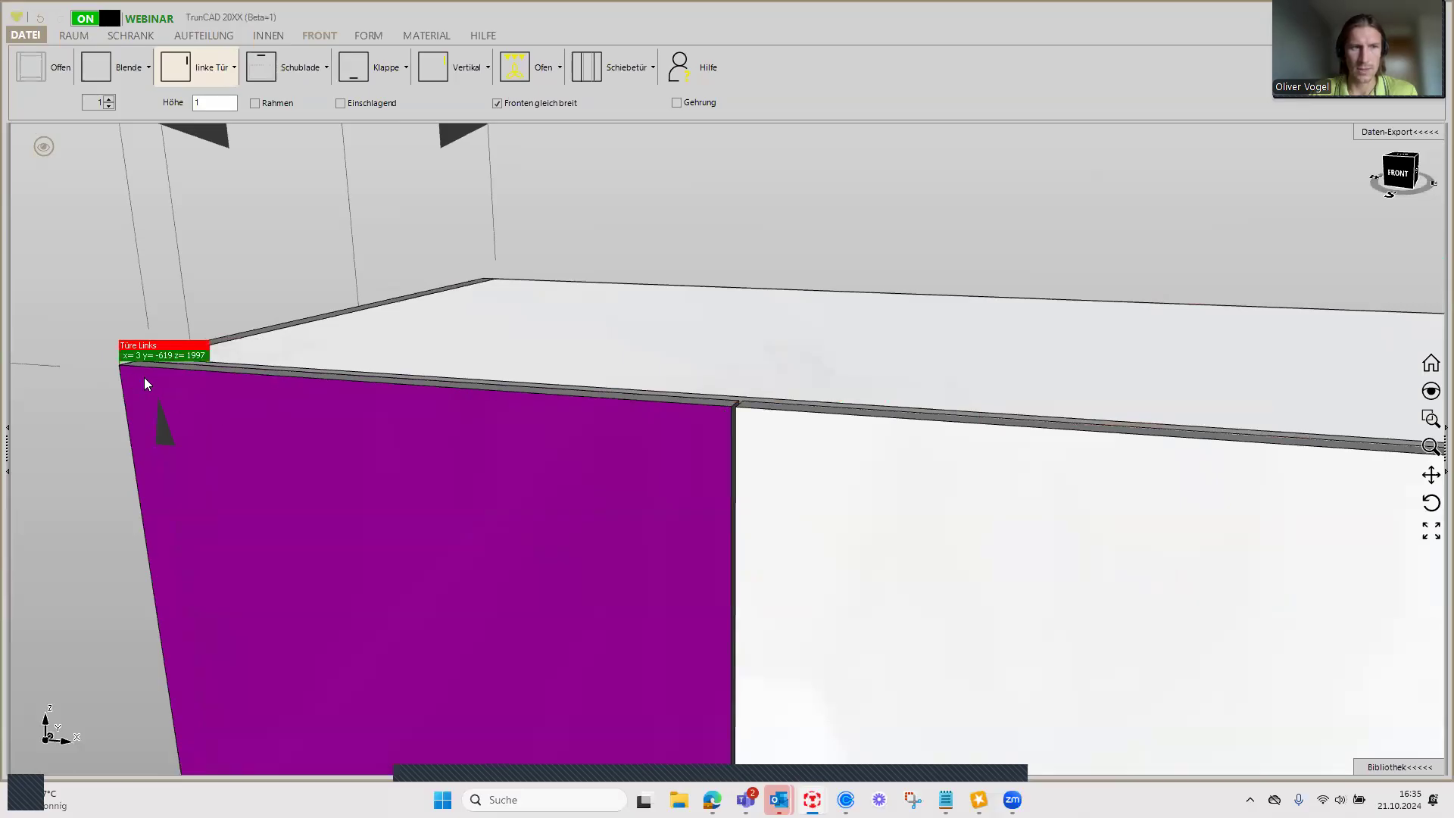
click(725, 412)
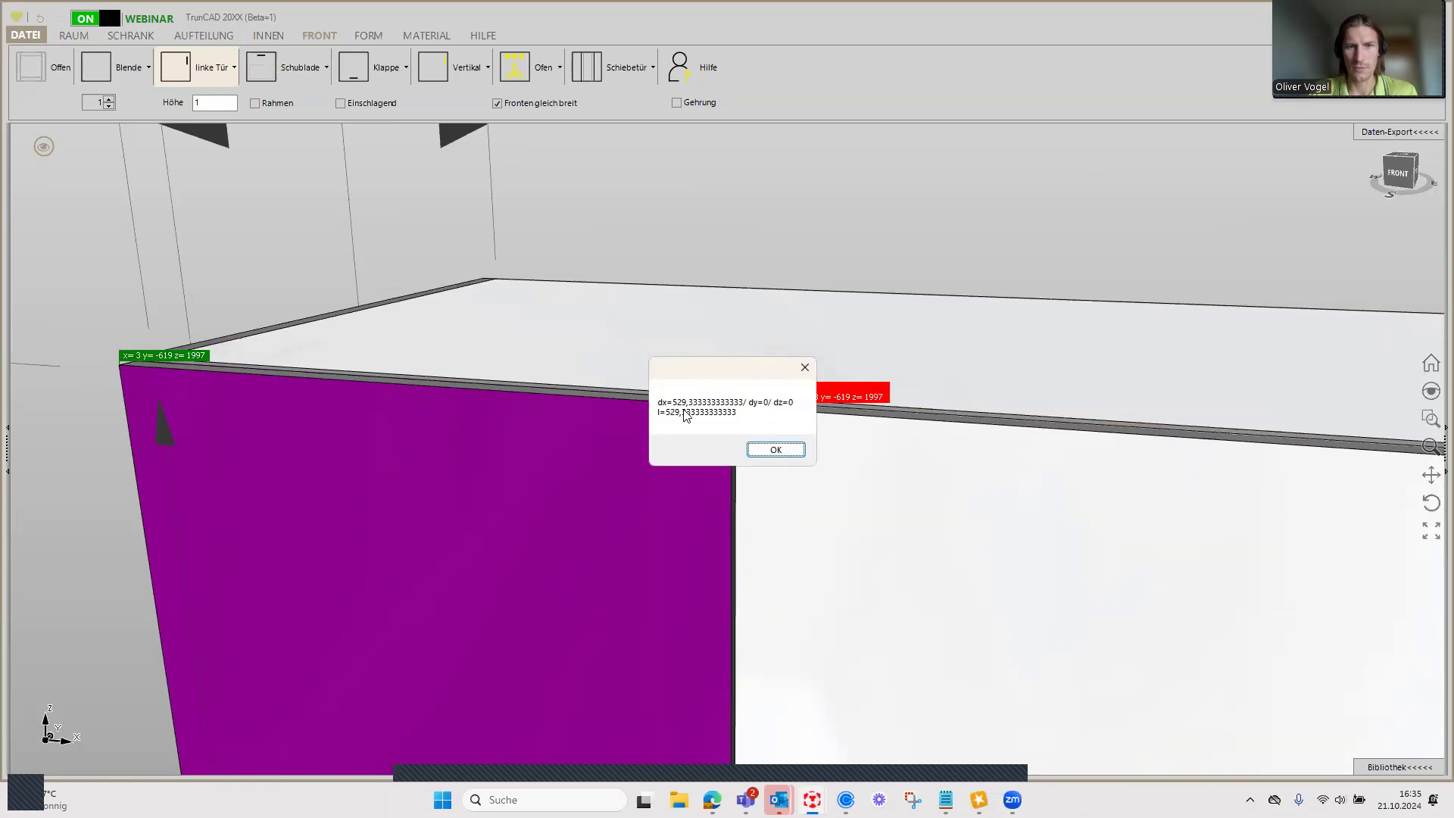
click(775, 449)
mouse_move(780, 455)
middle_down()
mouse_move(1048, 493)
mouse_move(521, 443)
middle_up()
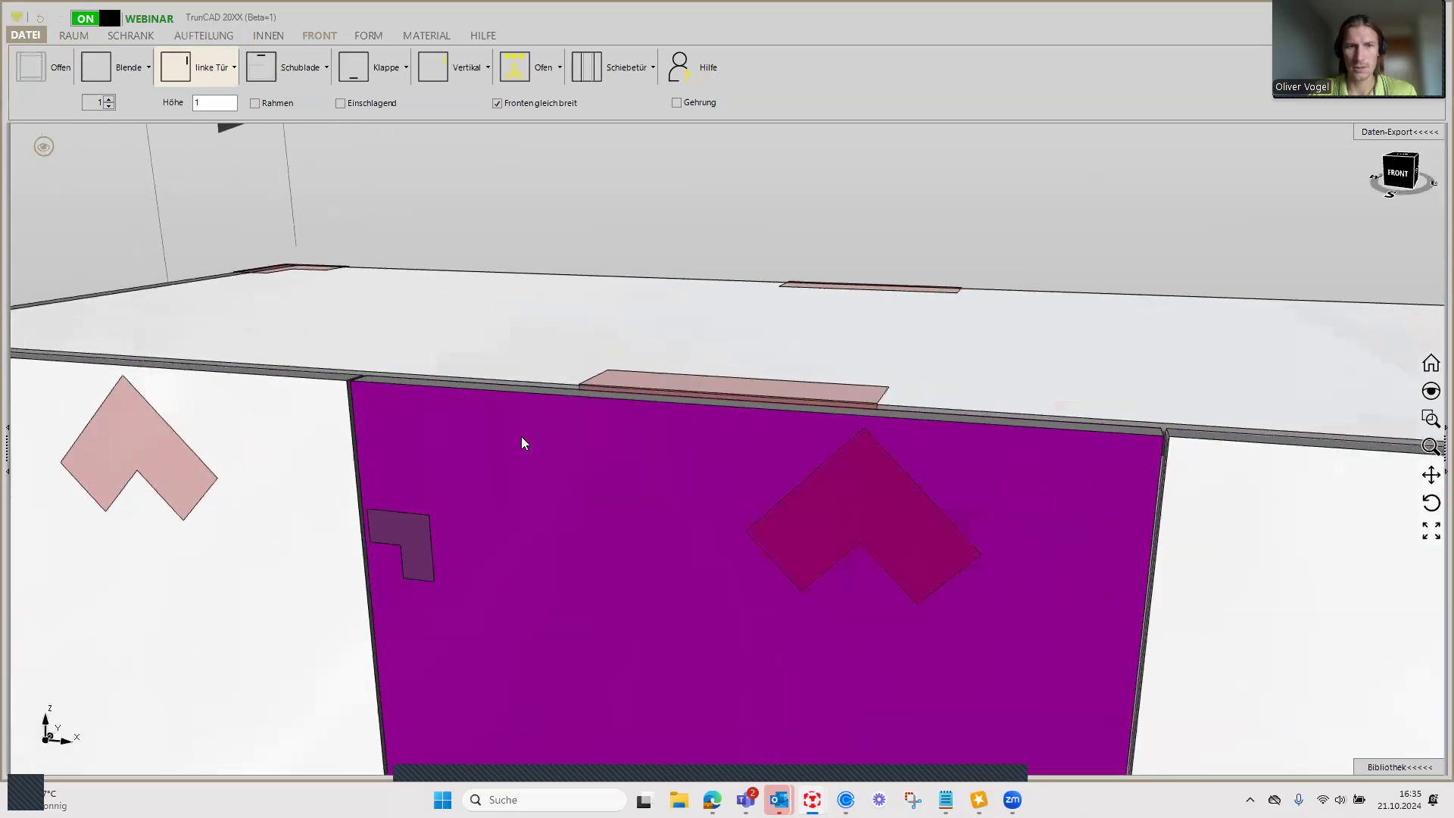
click(356, 386)
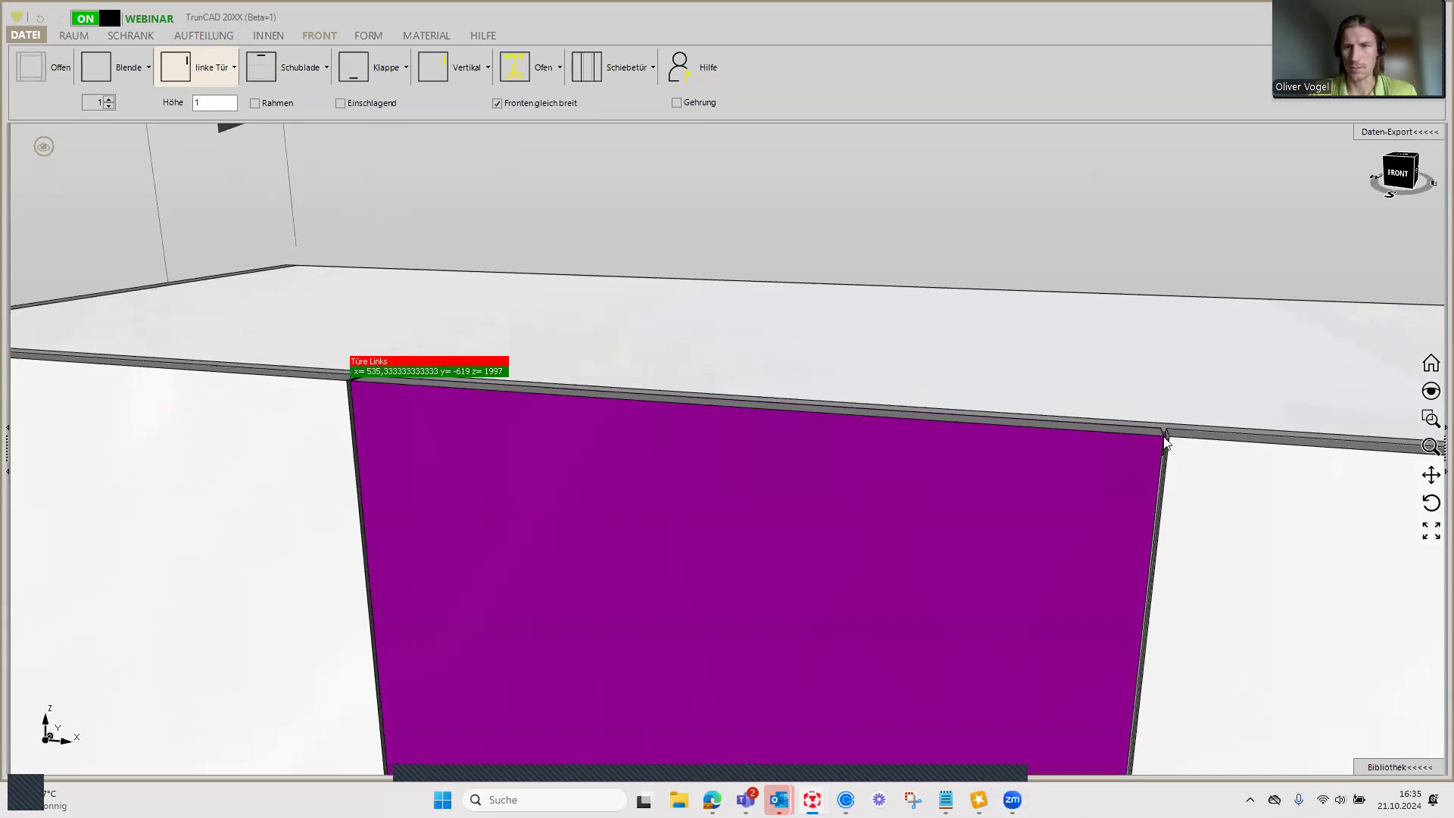
click(1164, 437)
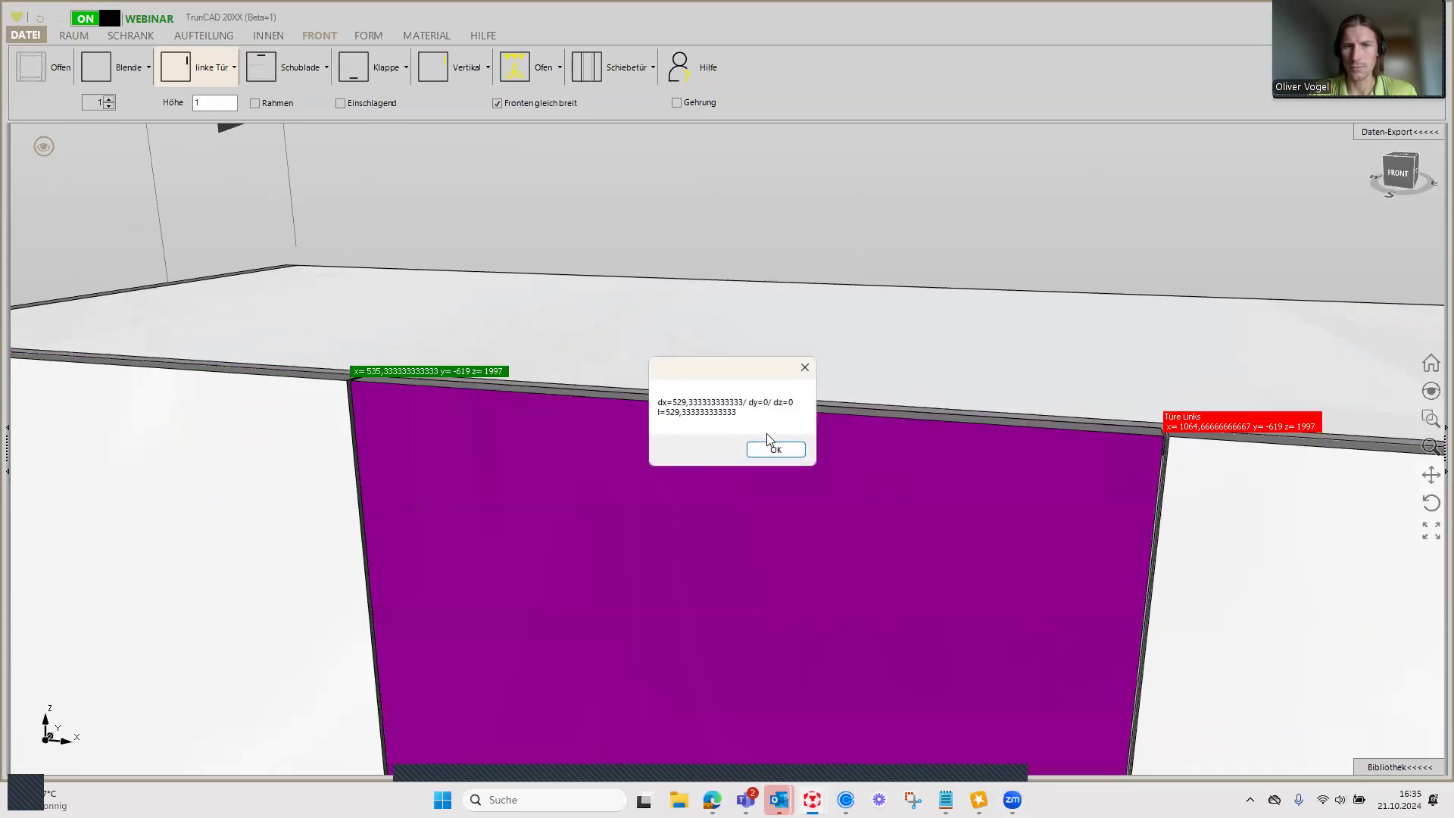
click(788, 449)
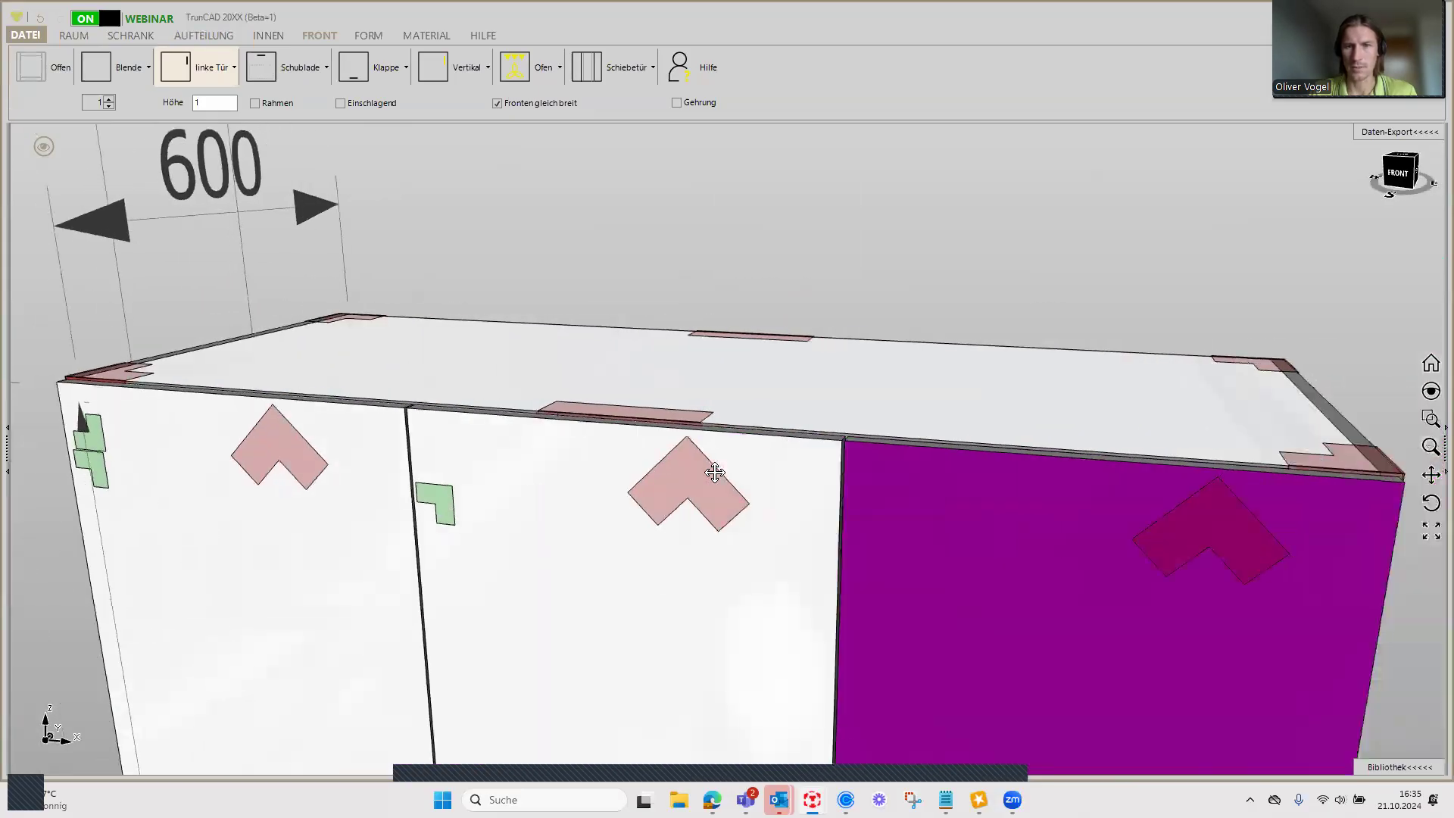
click(647, 439)
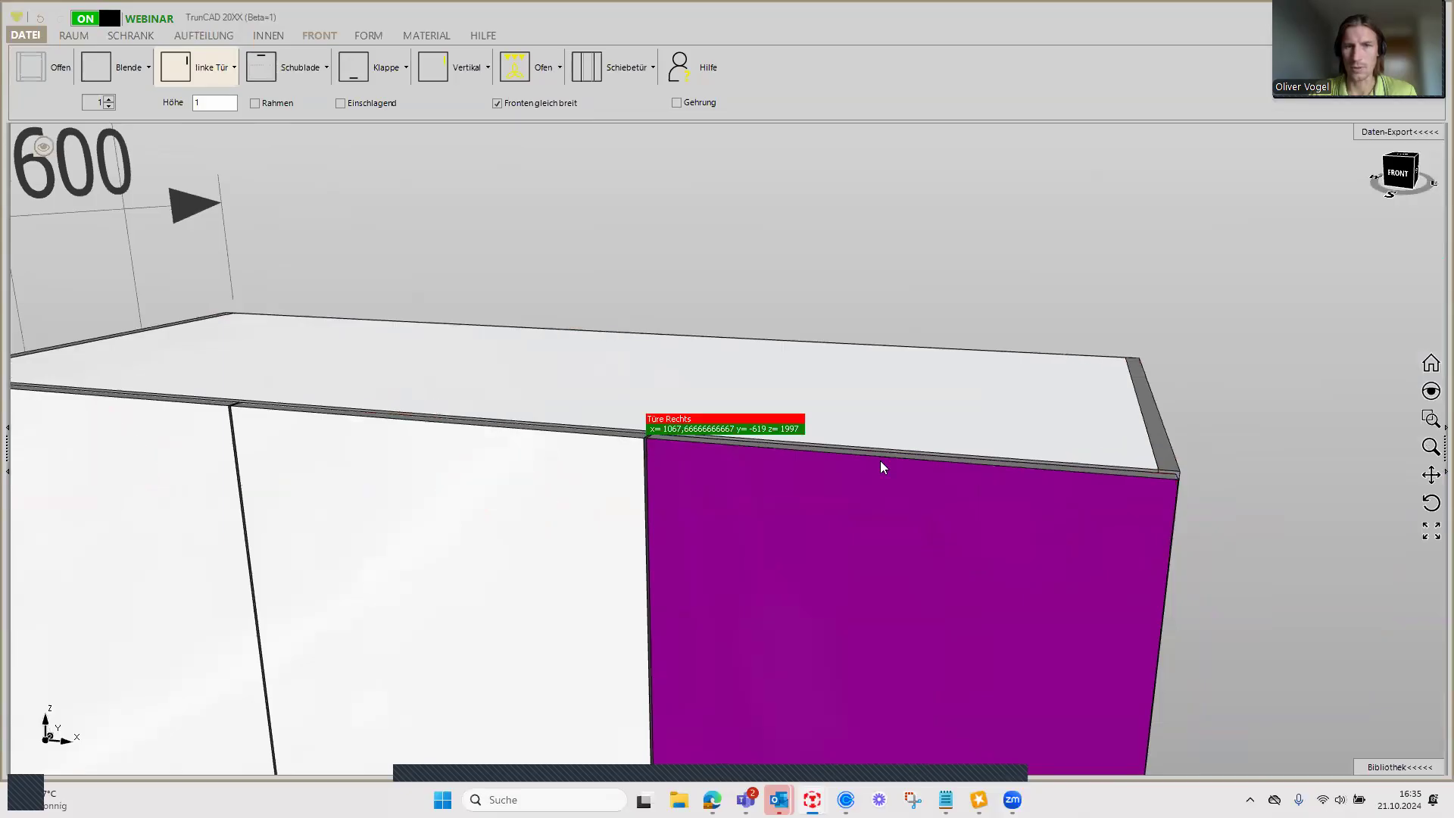
click(1172, 488)
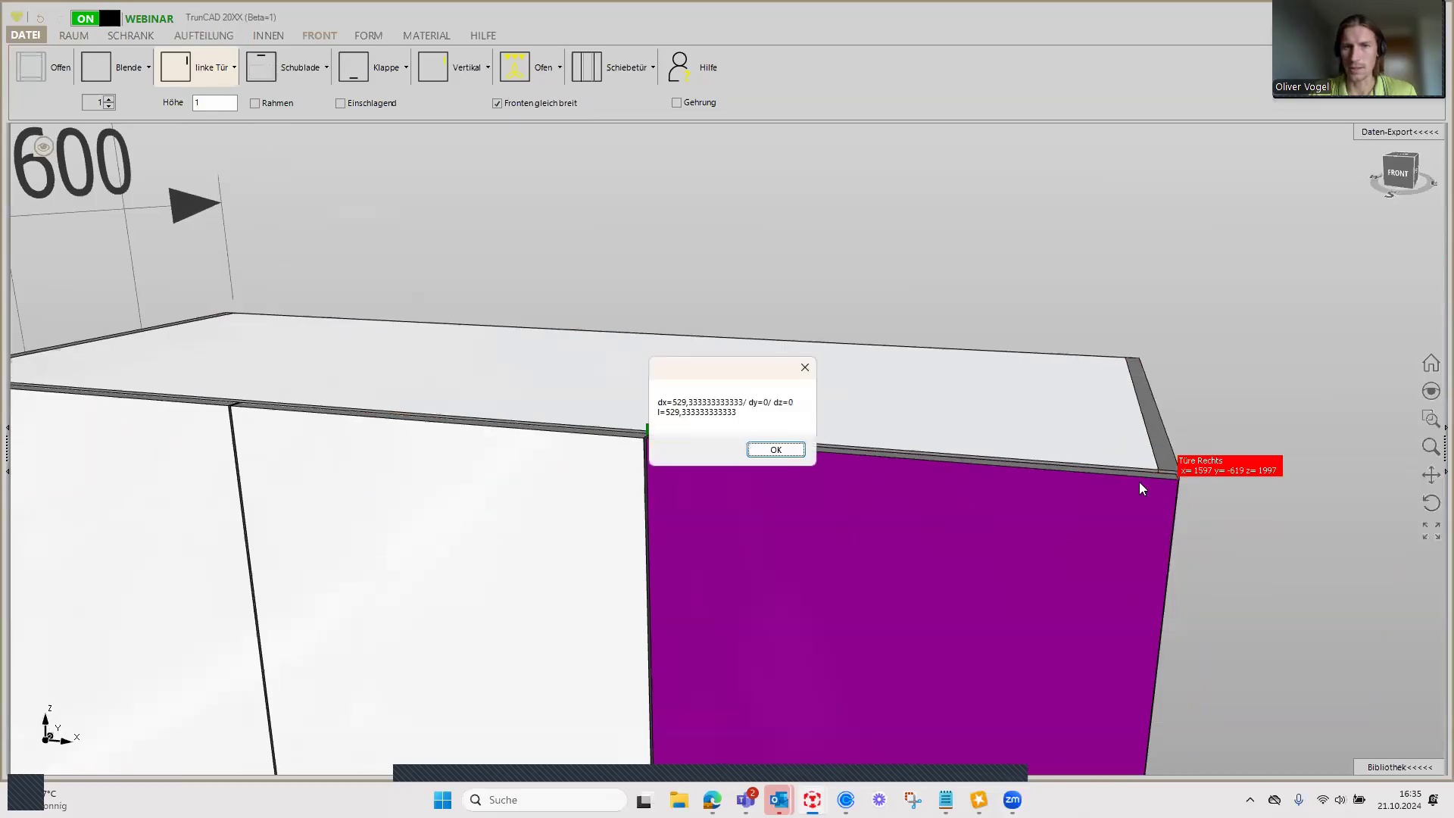
click(775, 450)
scroll(761, 314, down, 3)
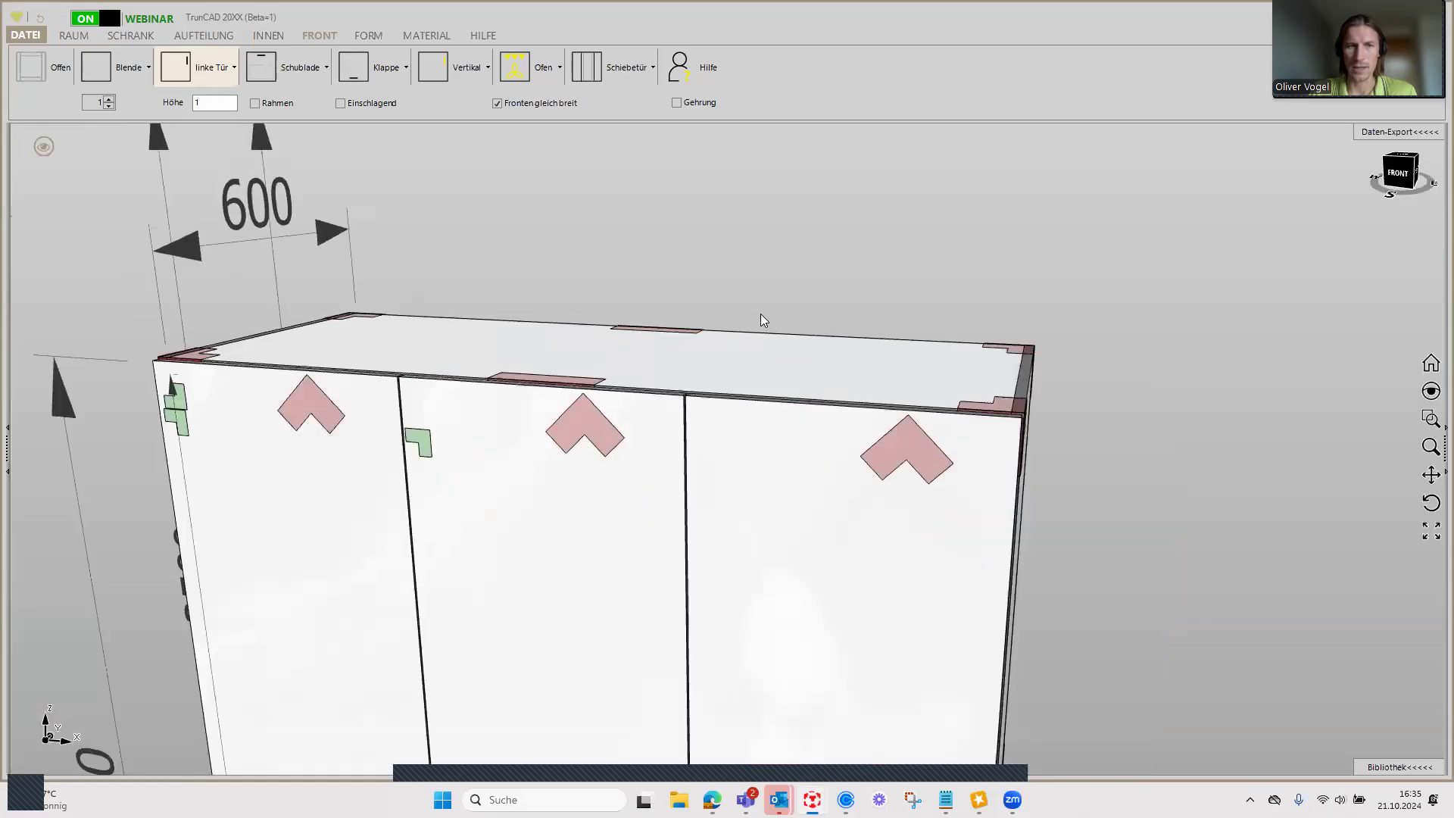
scroll(760, 314, down, 3)
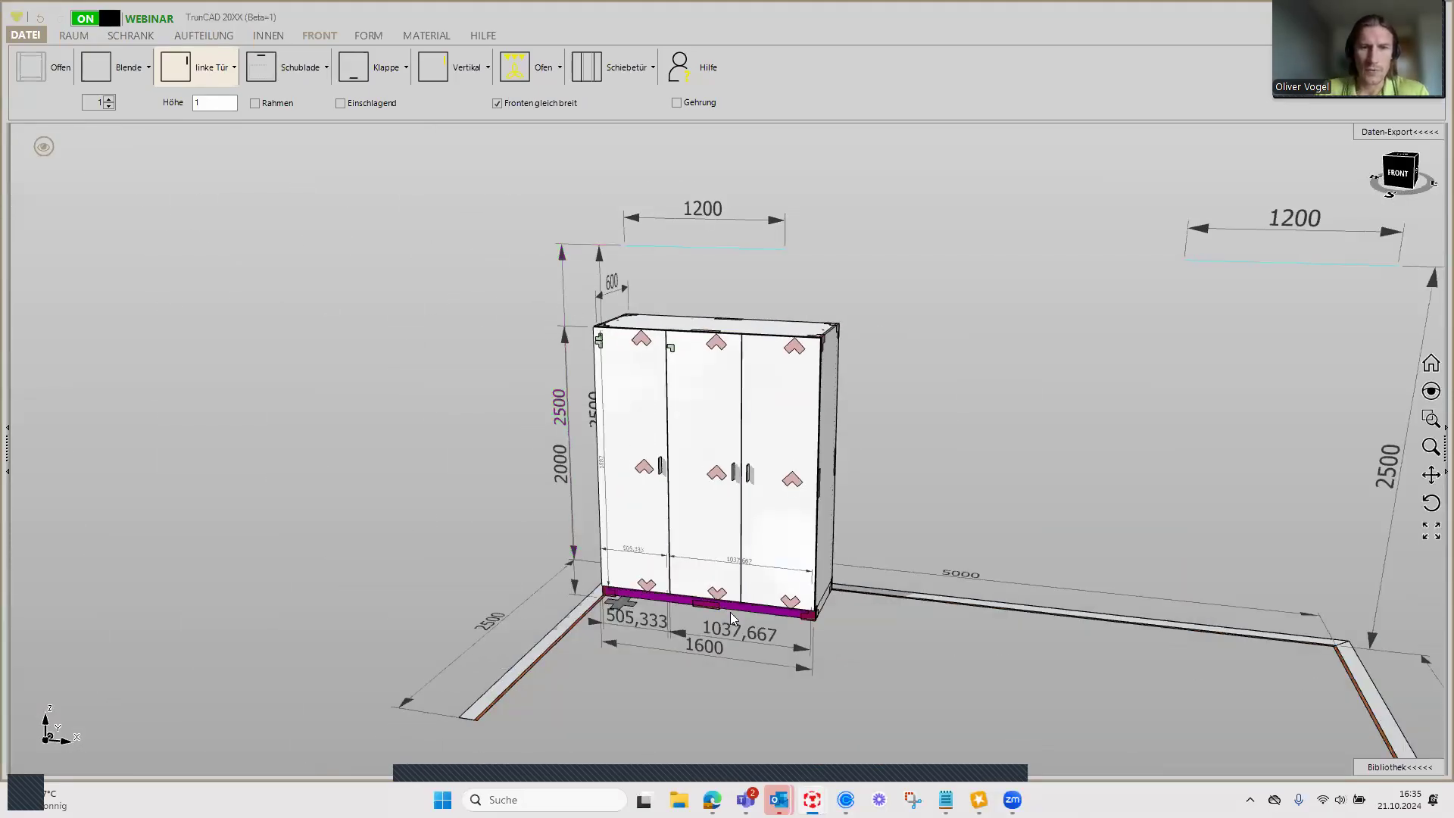
click(718, 632)
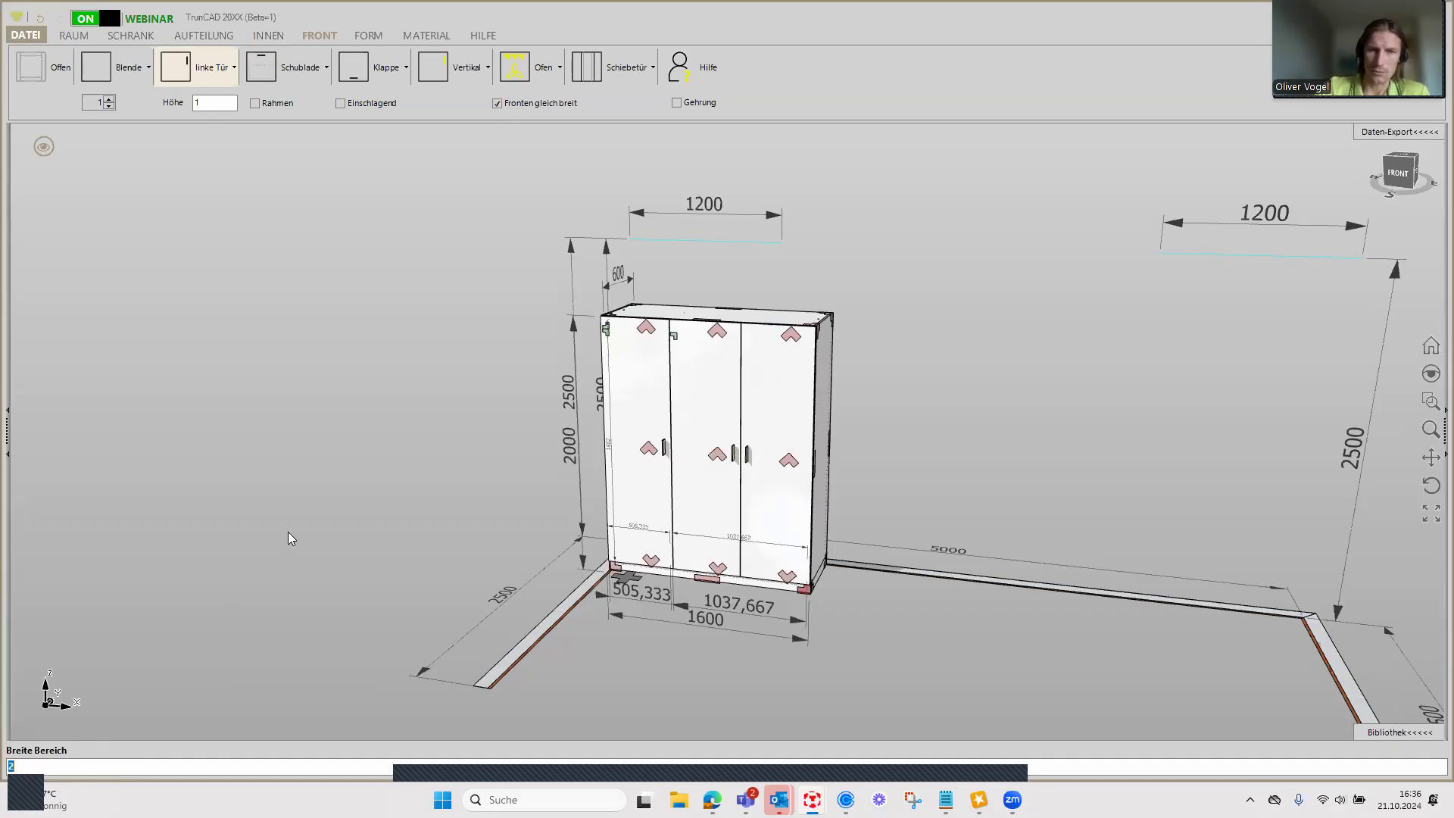
key(Escape)
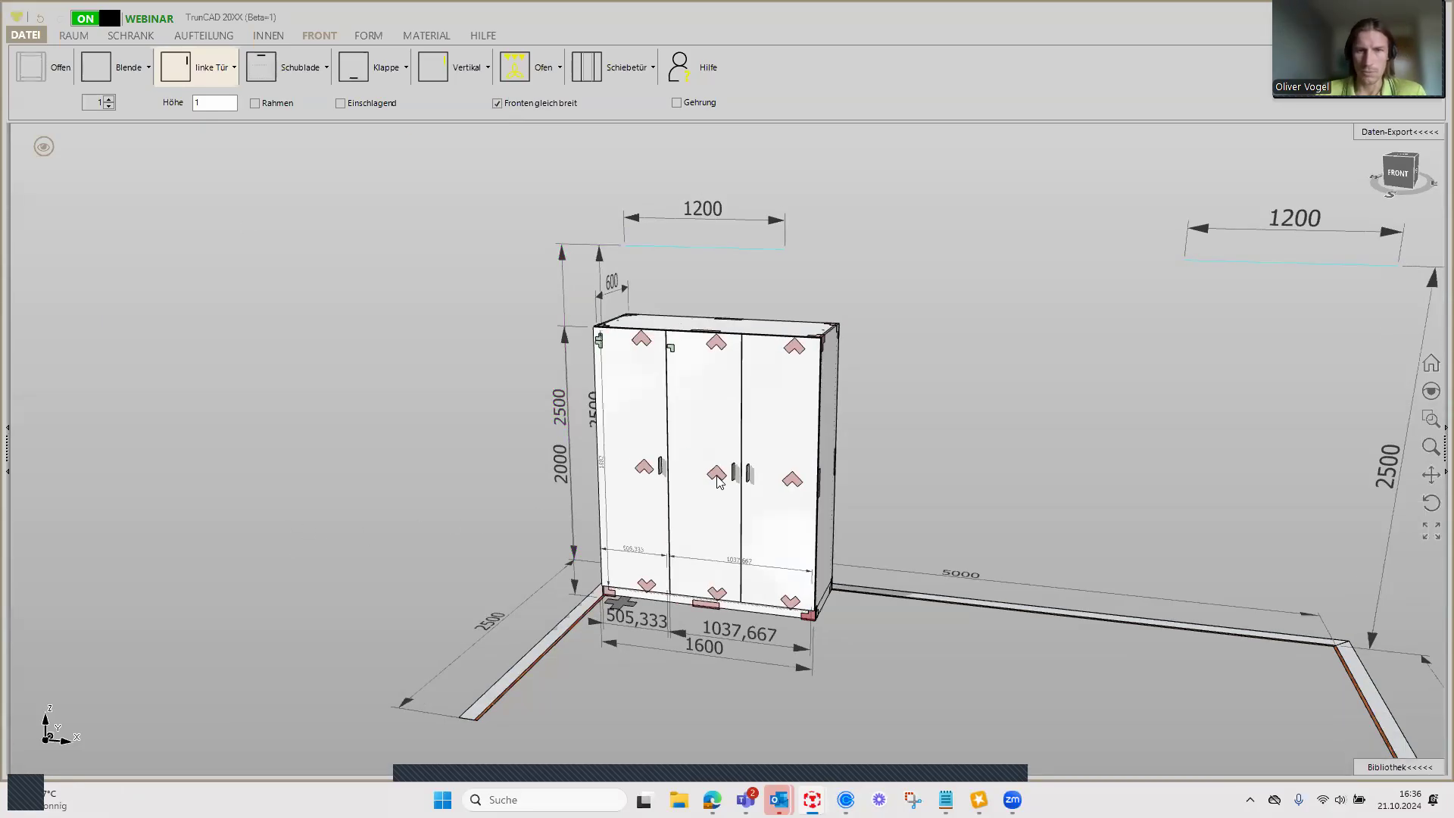
Step: Delete the right compartment's double doors and the single left door using the radial menus
scroll(716, 475, up, 2)
middle_drag(795, 481, 810, 487)
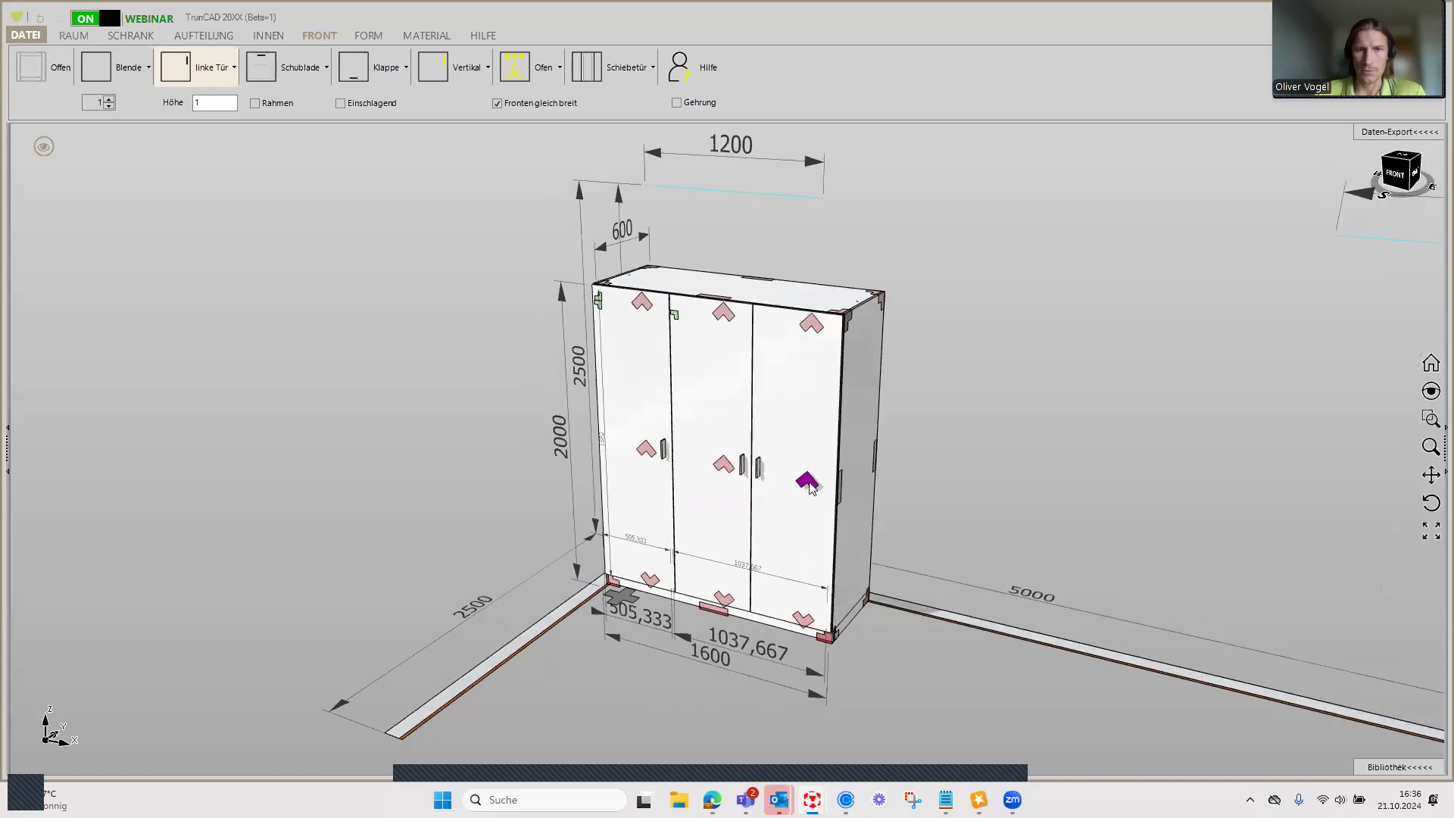
click(808, 482)
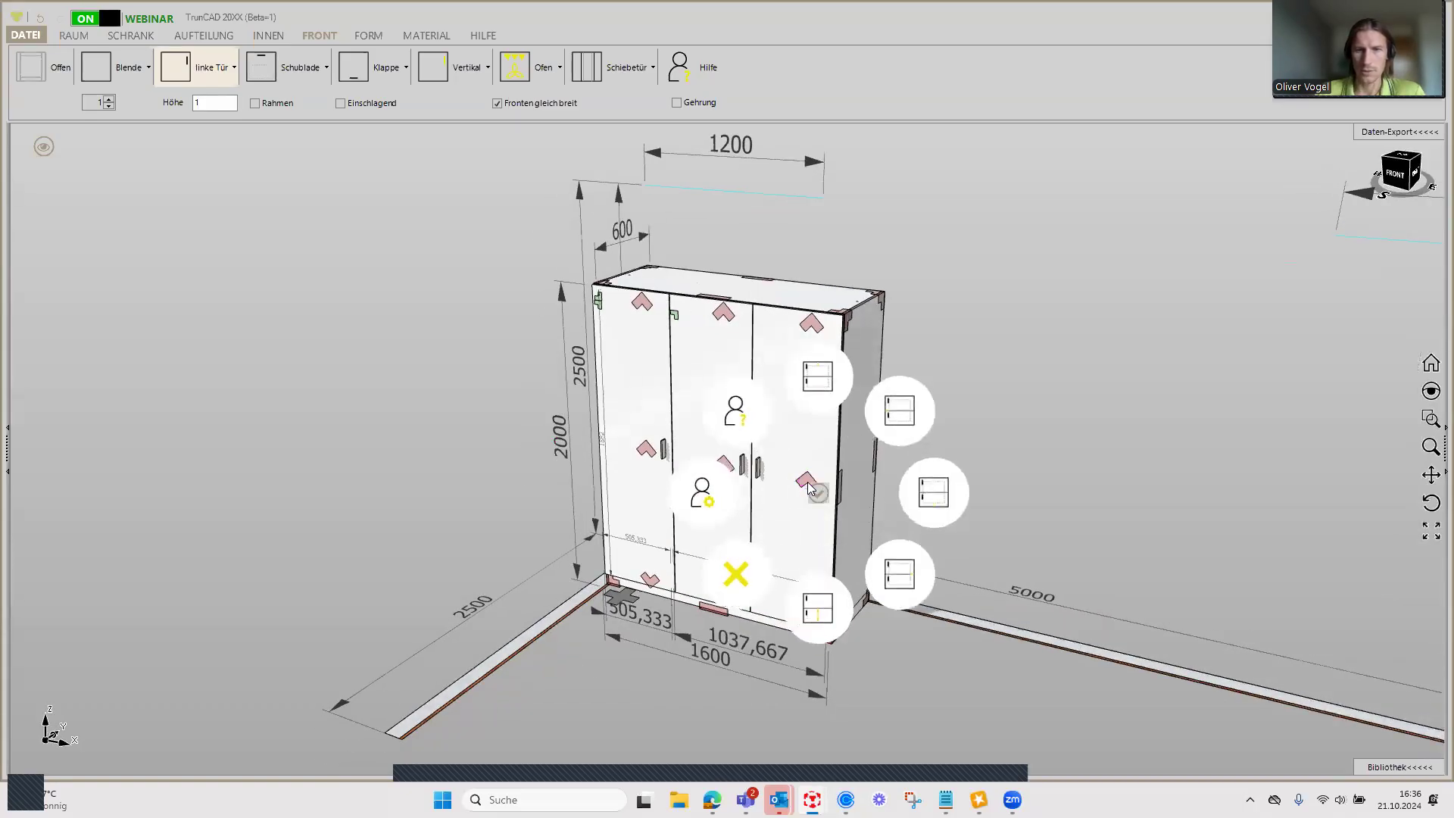
click(741, 574)
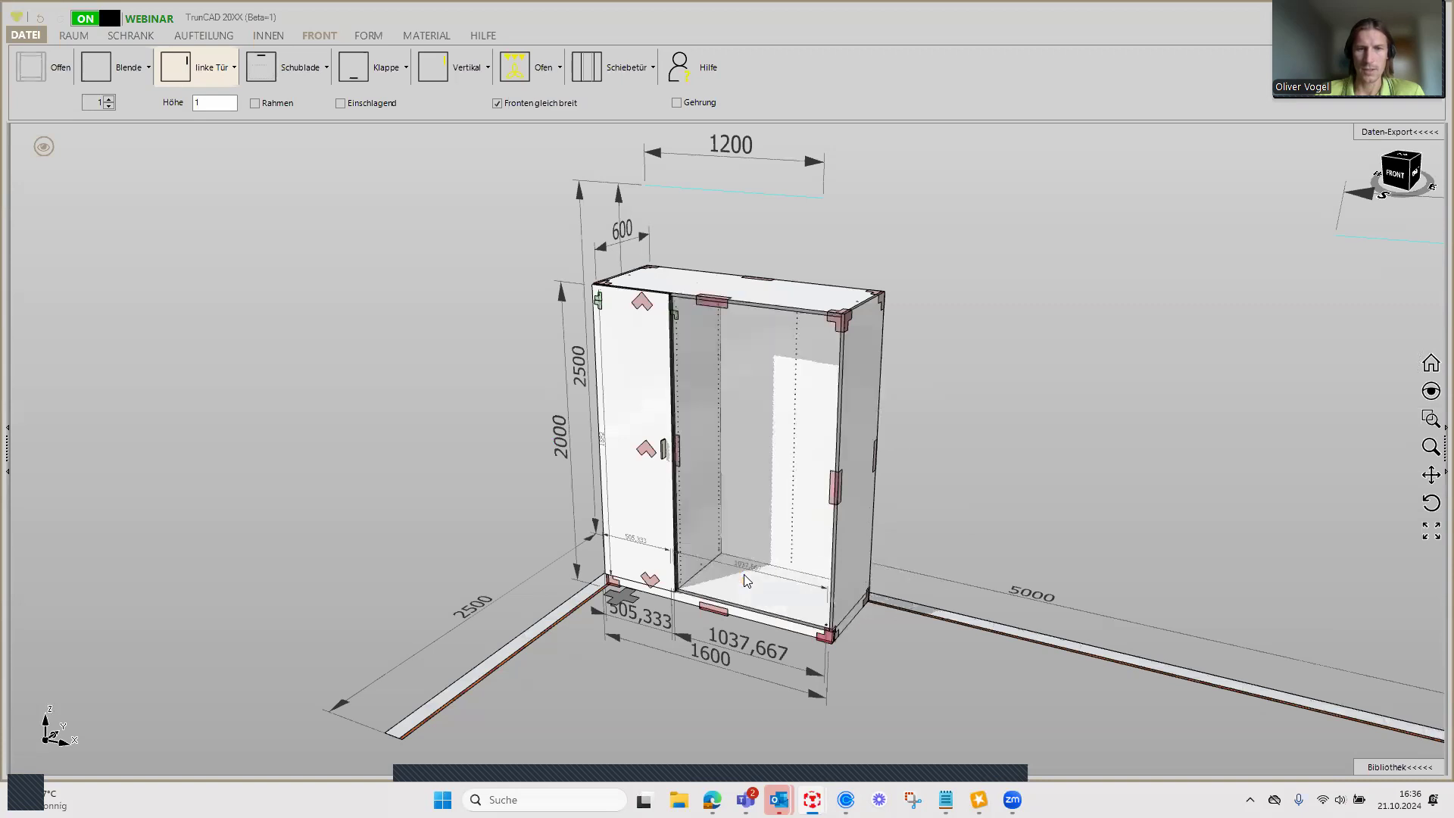
click(648, 452)
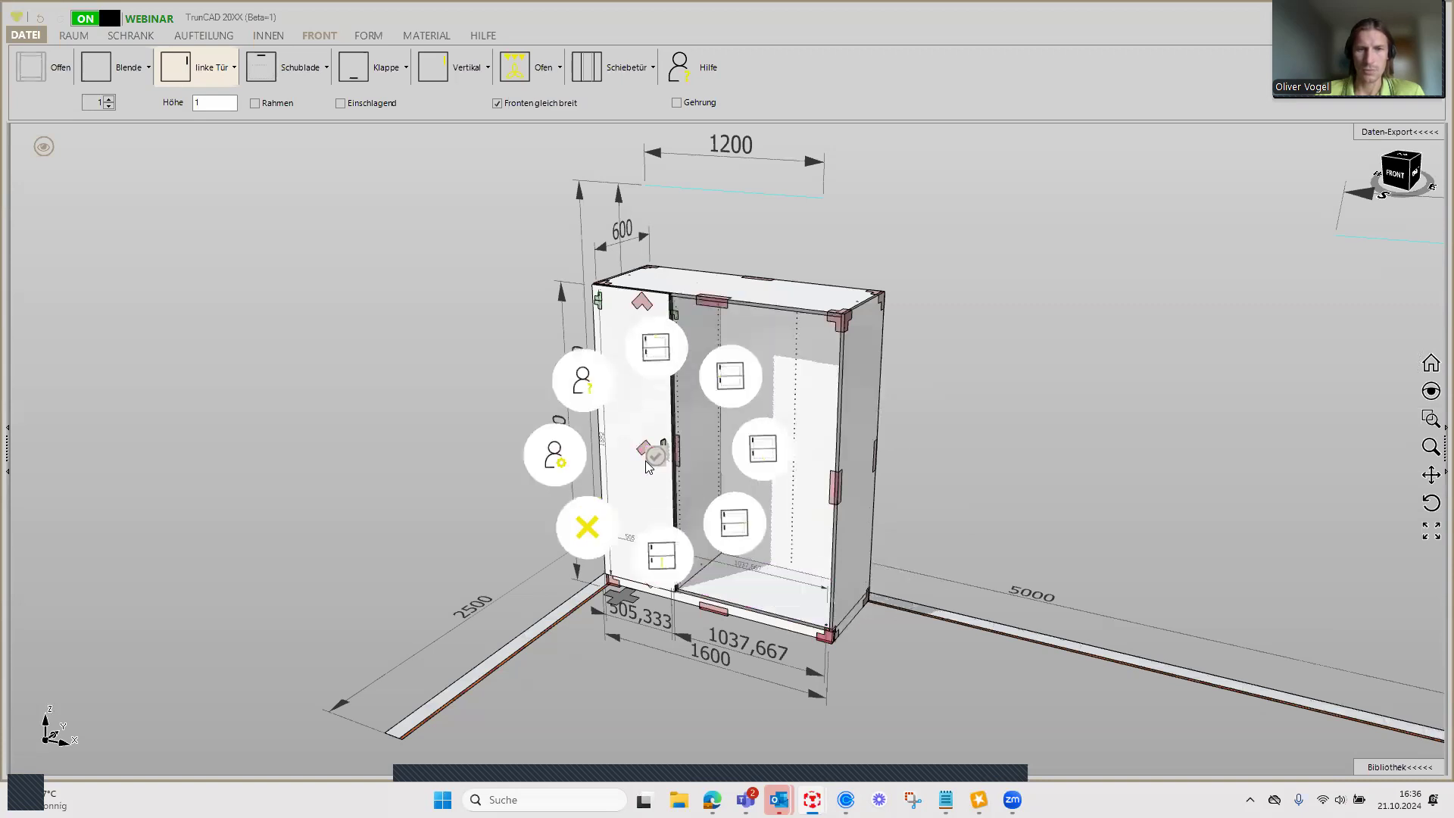
click(575, 539)
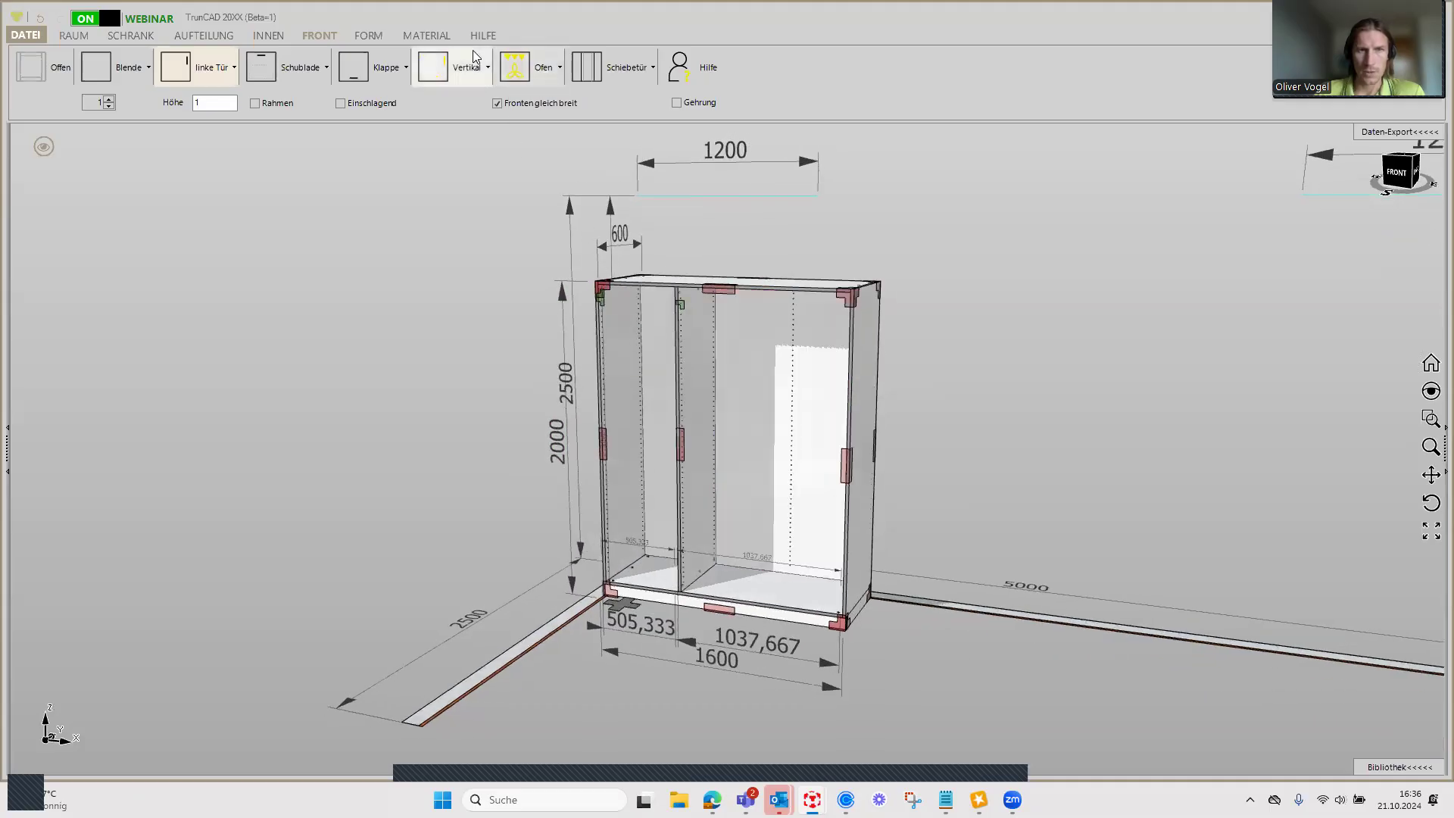
Step: Leave 'Fronten gleich breit' unchecked, restoring the 514,333 and 1028,667 mm compartments
scroll(789, 376, up, 1)
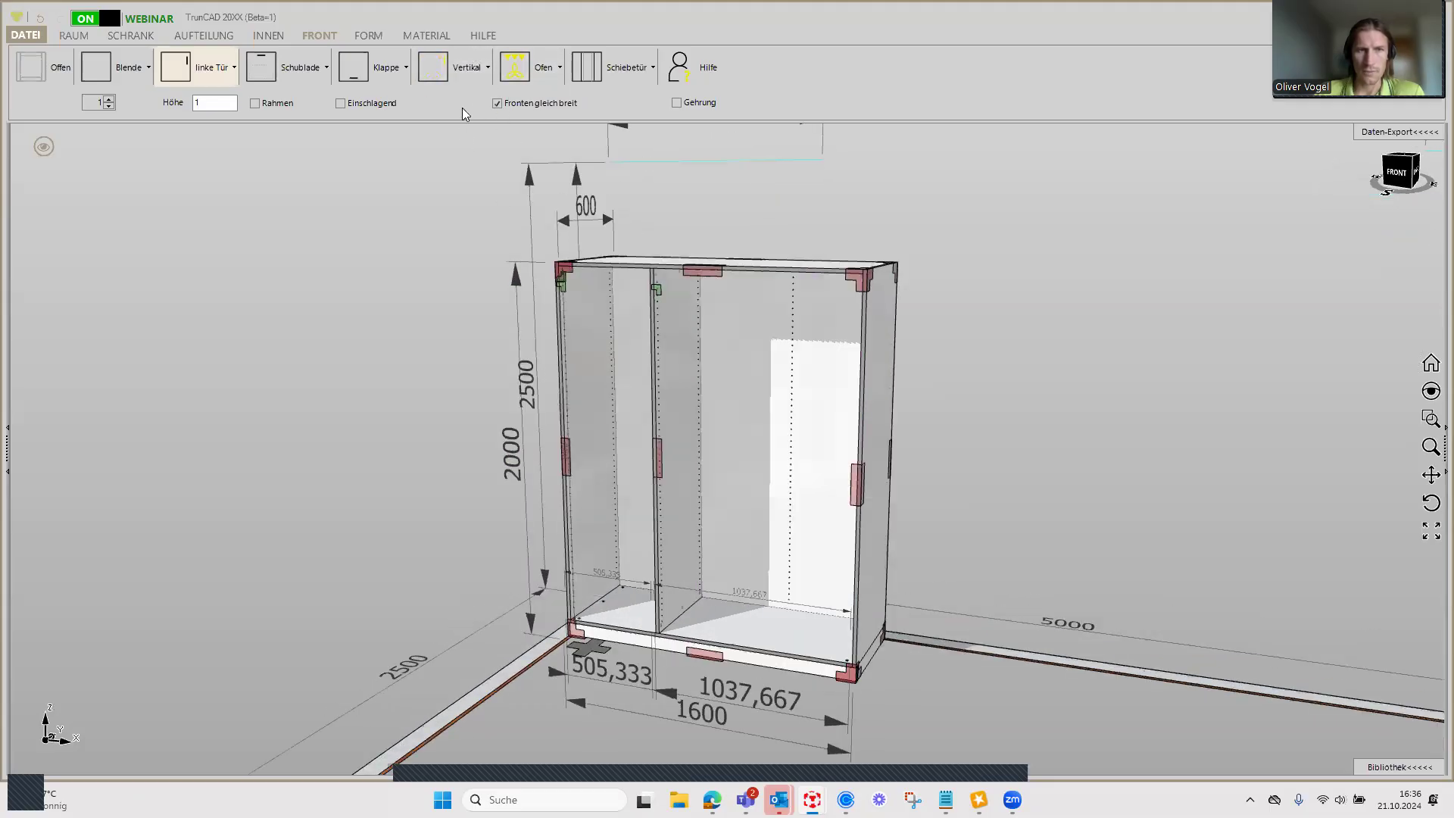
click(498, 103)
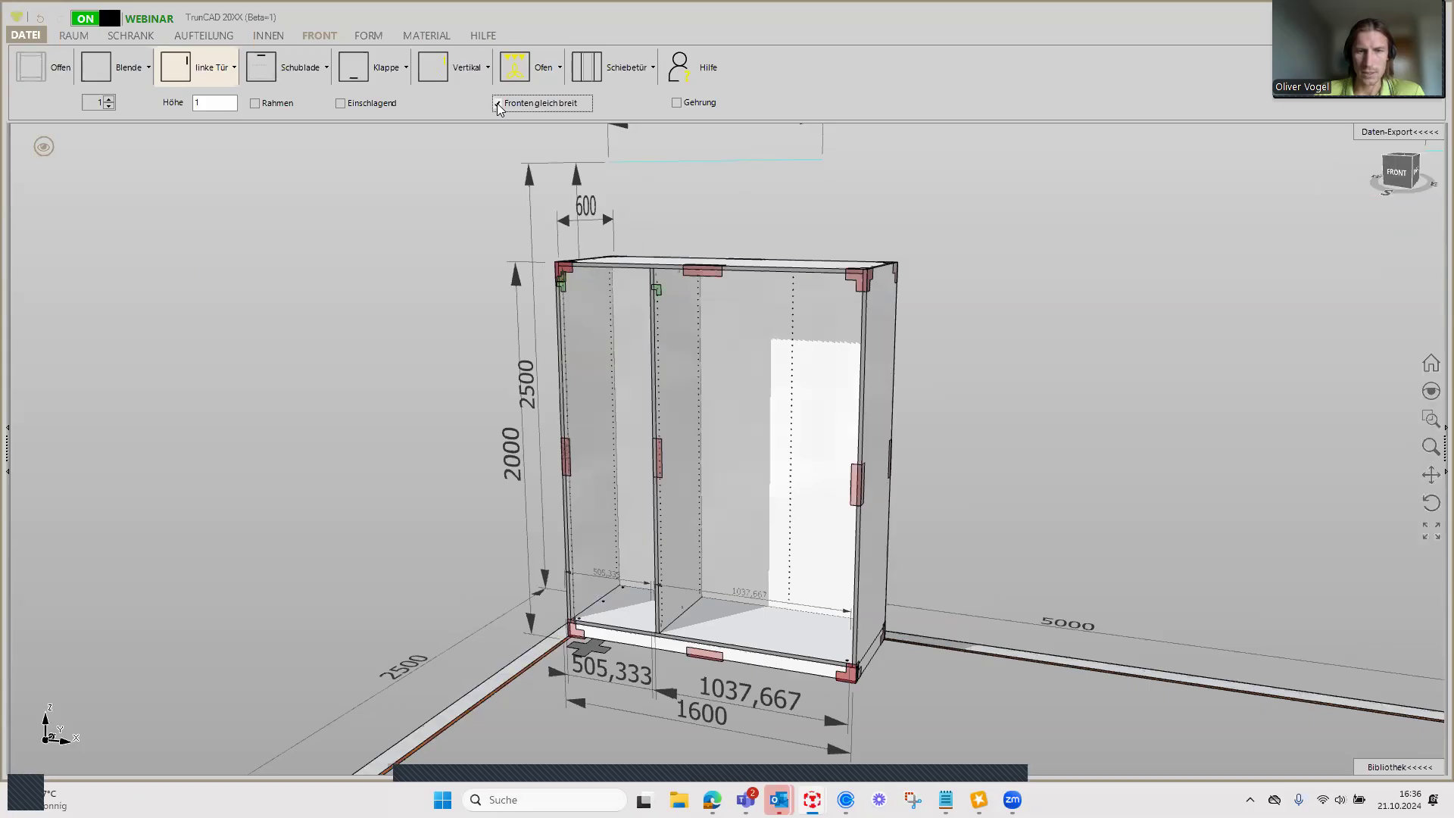
click(498, 103)
click(498, 104)
click(497, 104)
scroll(828, 373, down, 2)
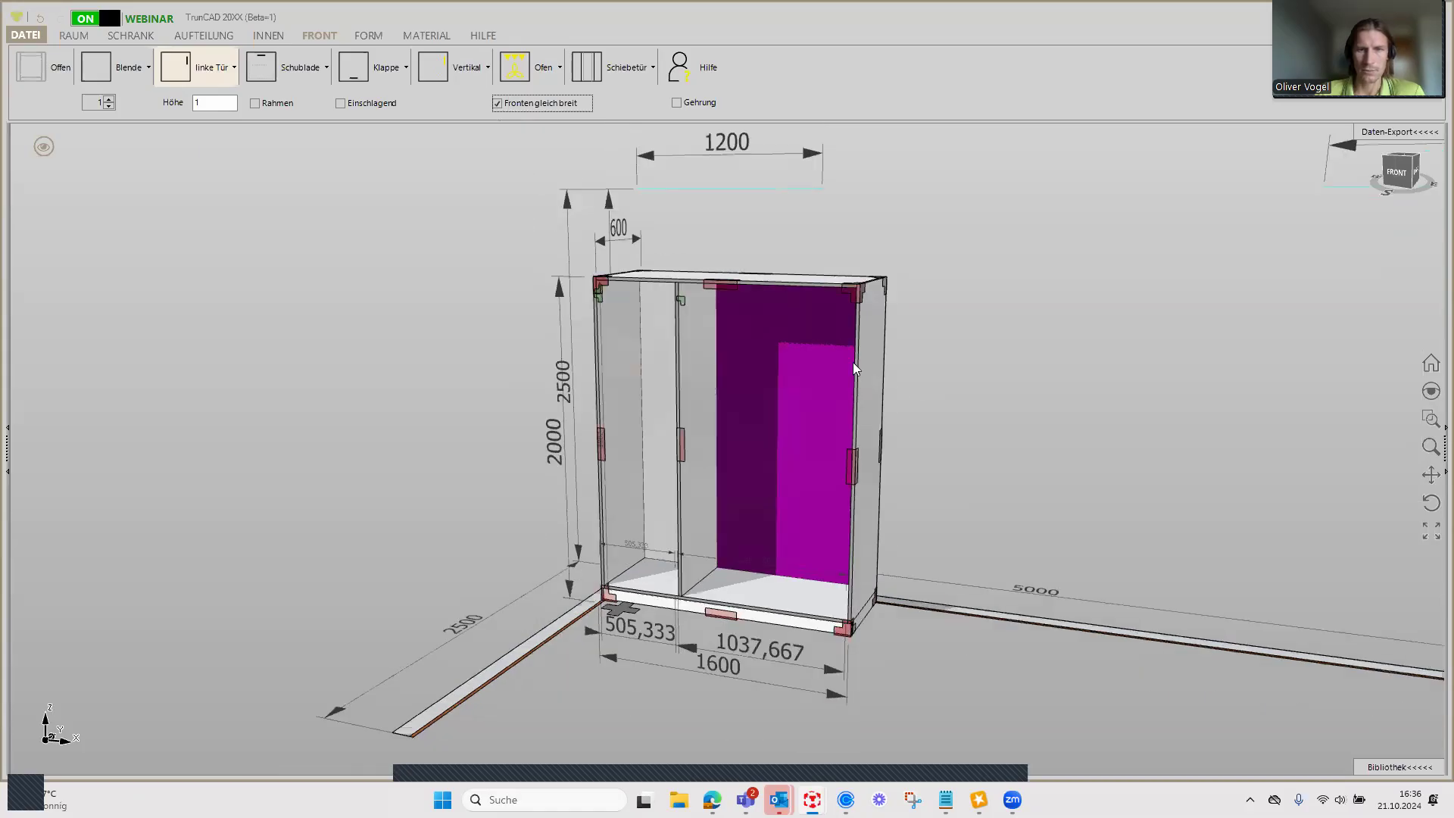
click(498, 103)
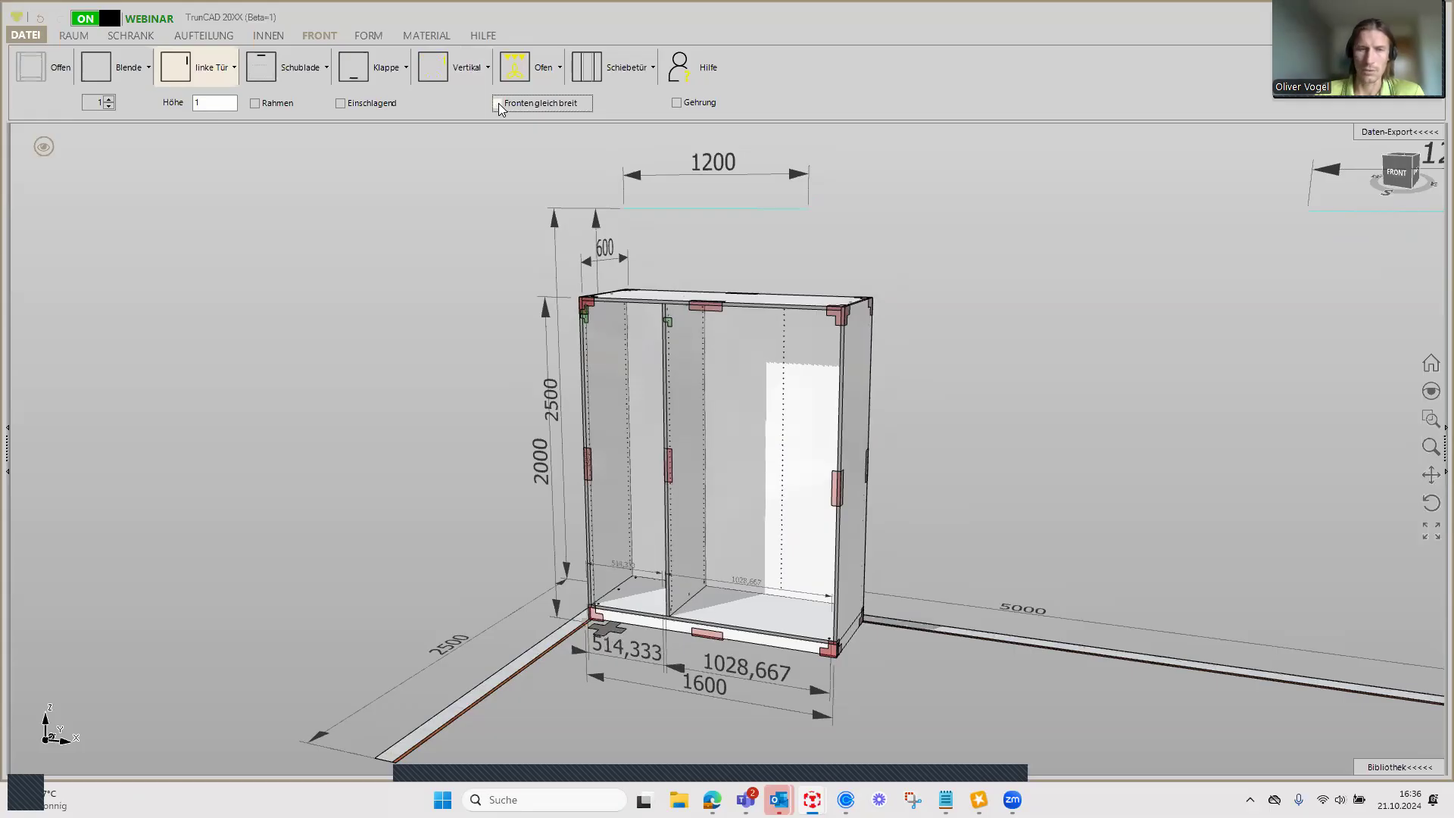
scroll(459, 232, down, 2)
middle_drag(465, 241, 476, 269)
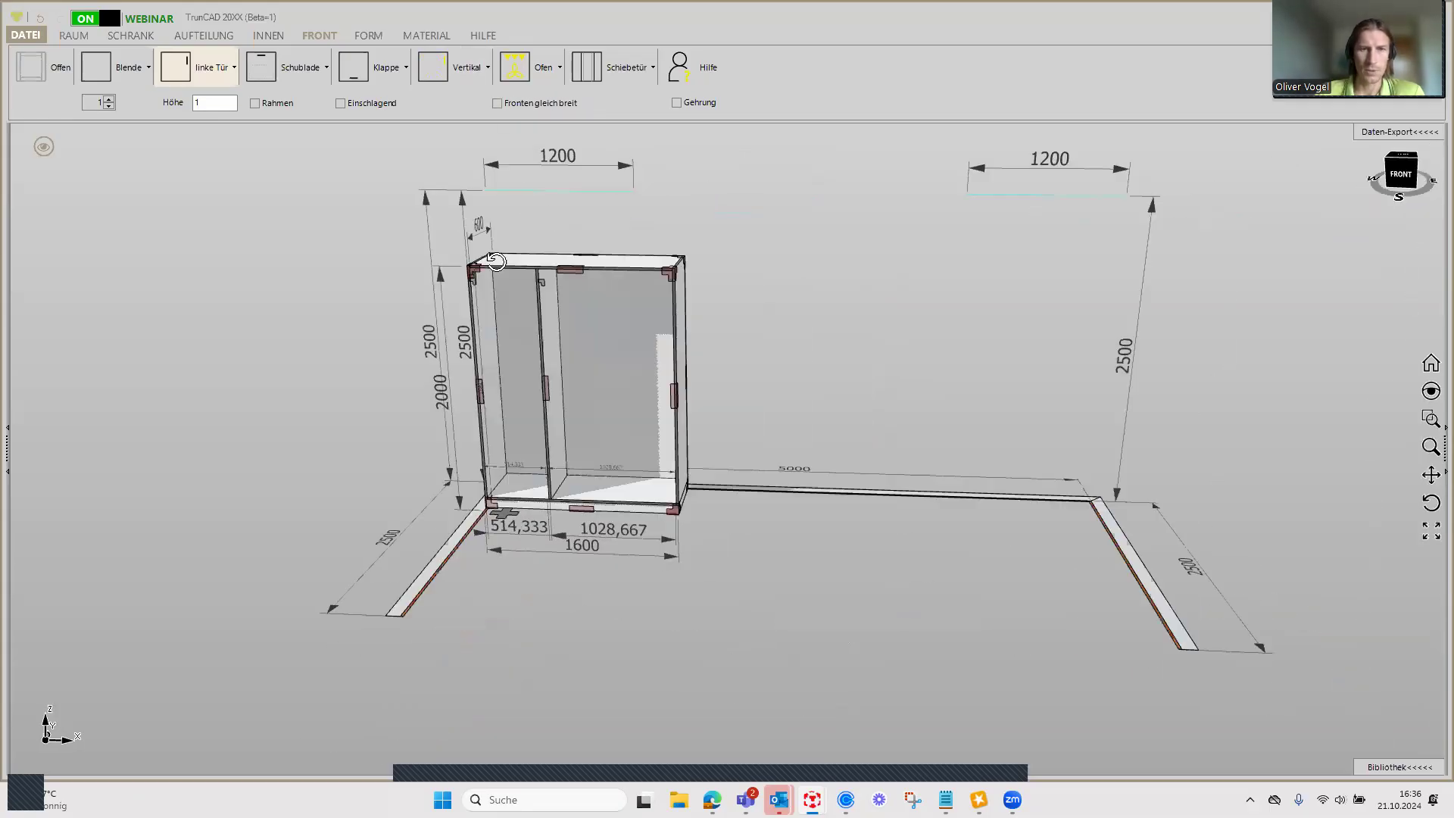
Step: Set the Mittelseite option to 'Mittelseite durch oben' so the divider splits the top panel
click(190, 39)
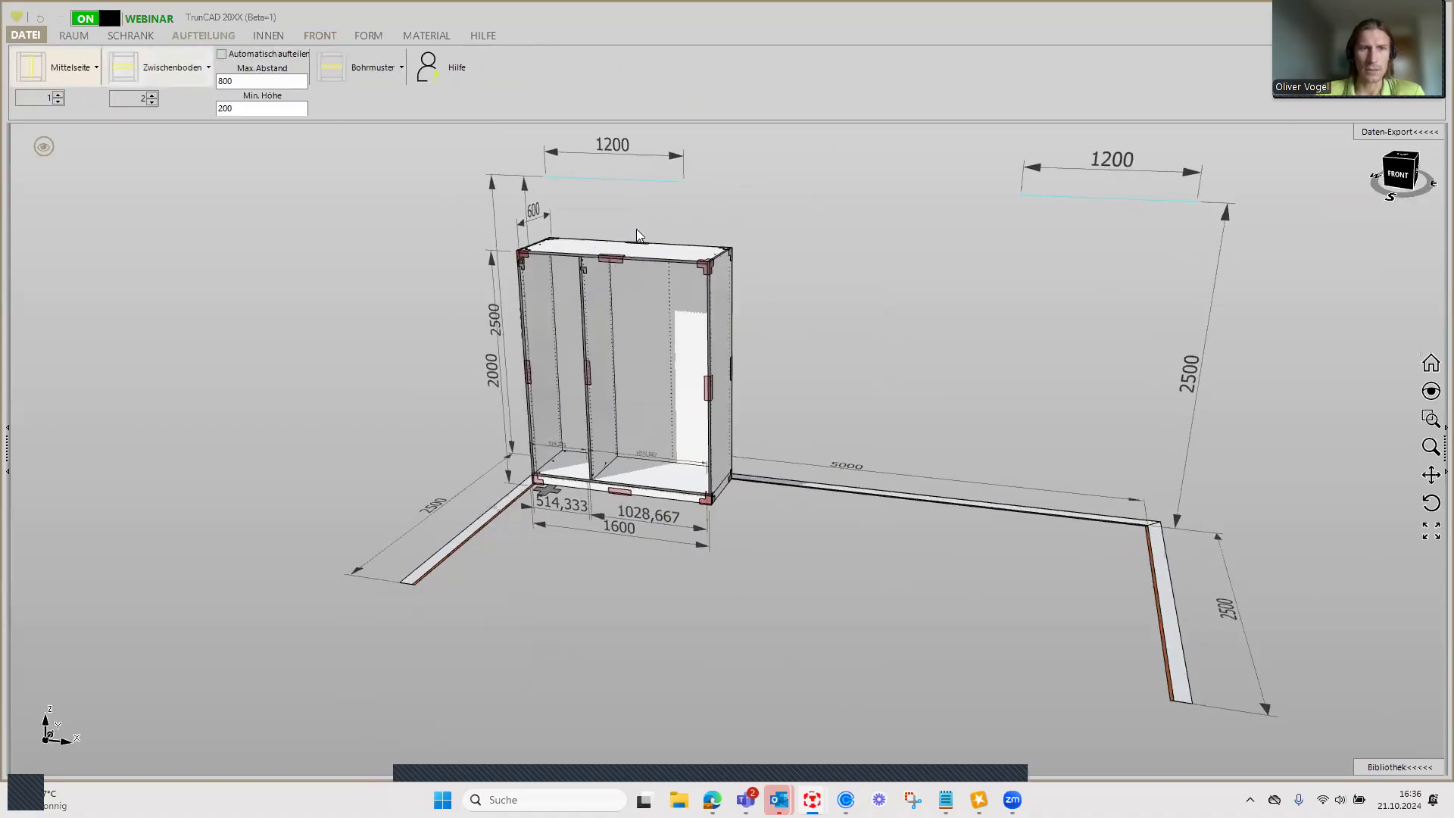
scroll(636, 229, up, 3)
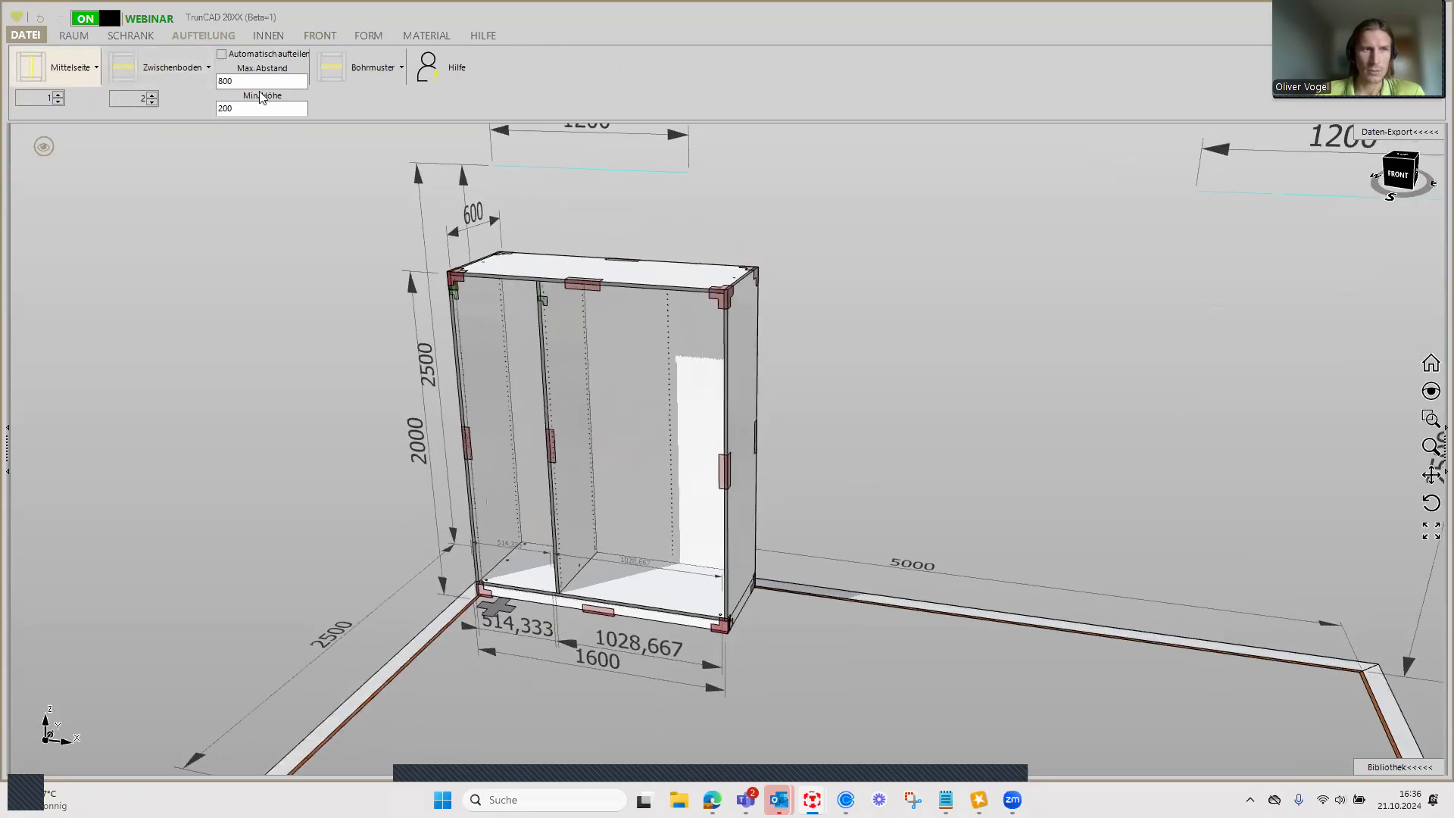
click(77, 68)
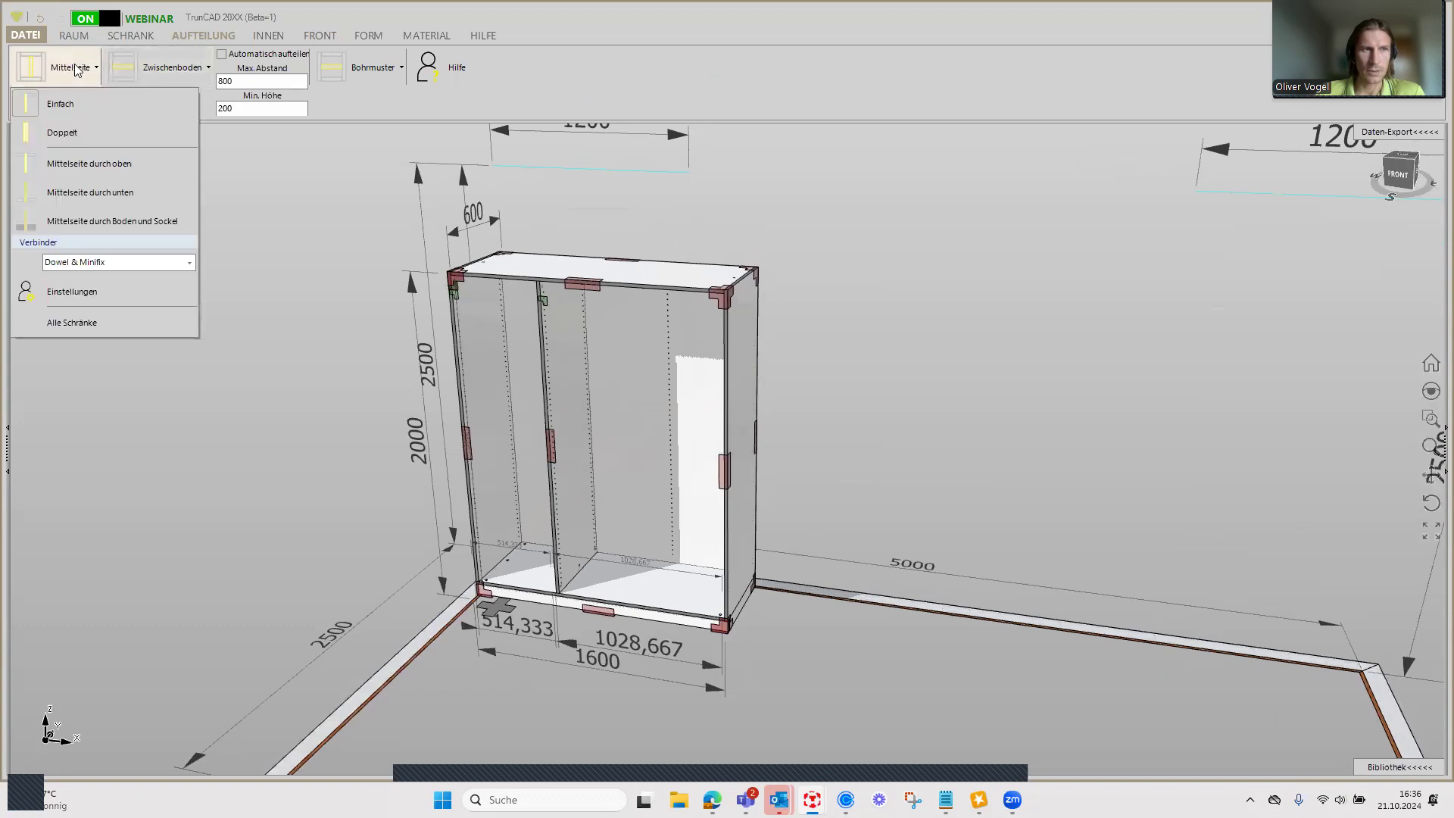
click(81, 167)
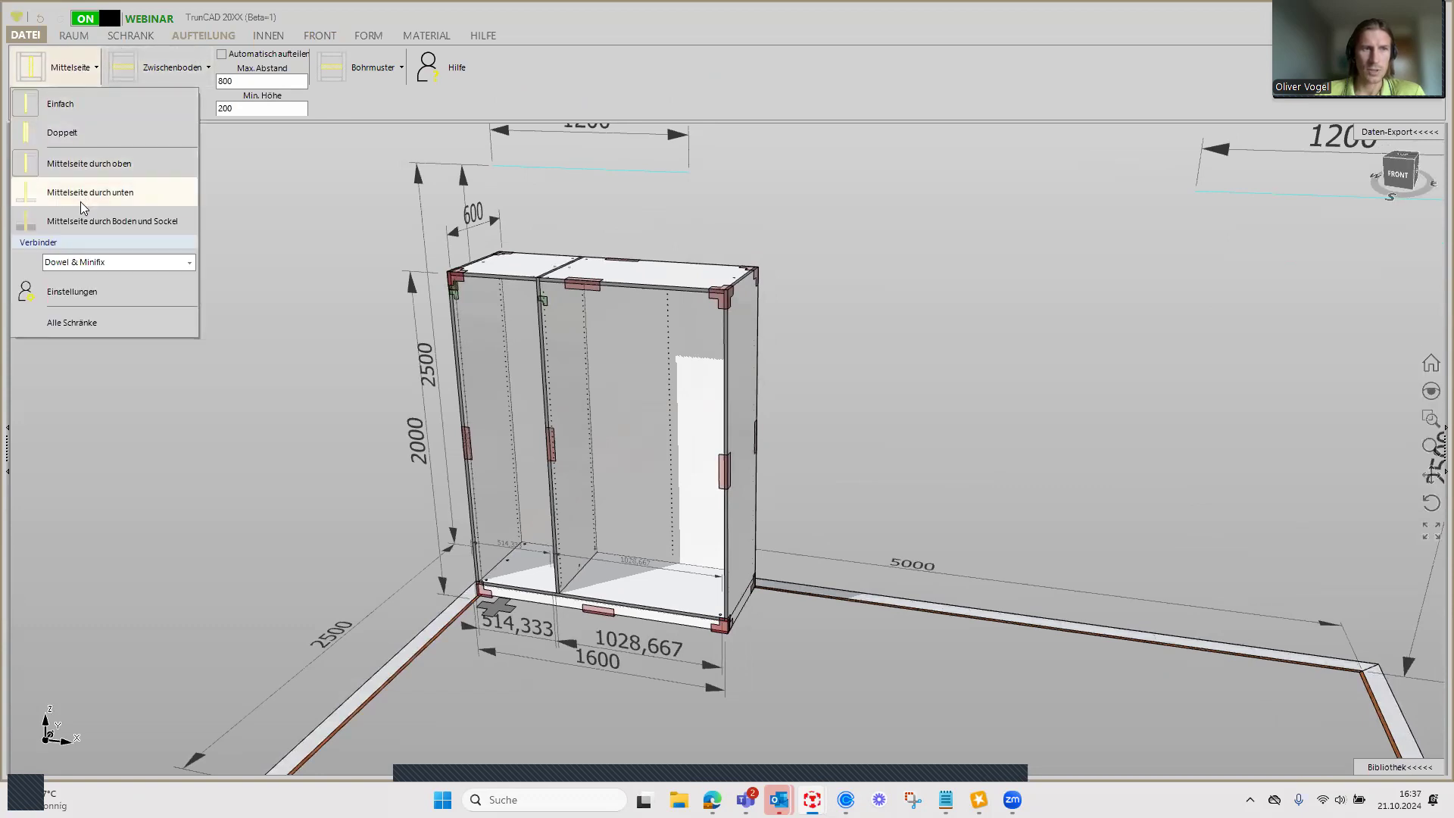
mouse_move(671, 636)
middle_down()
mouse_move(667, 583)
mouse_move(665, 633)
middle_up()
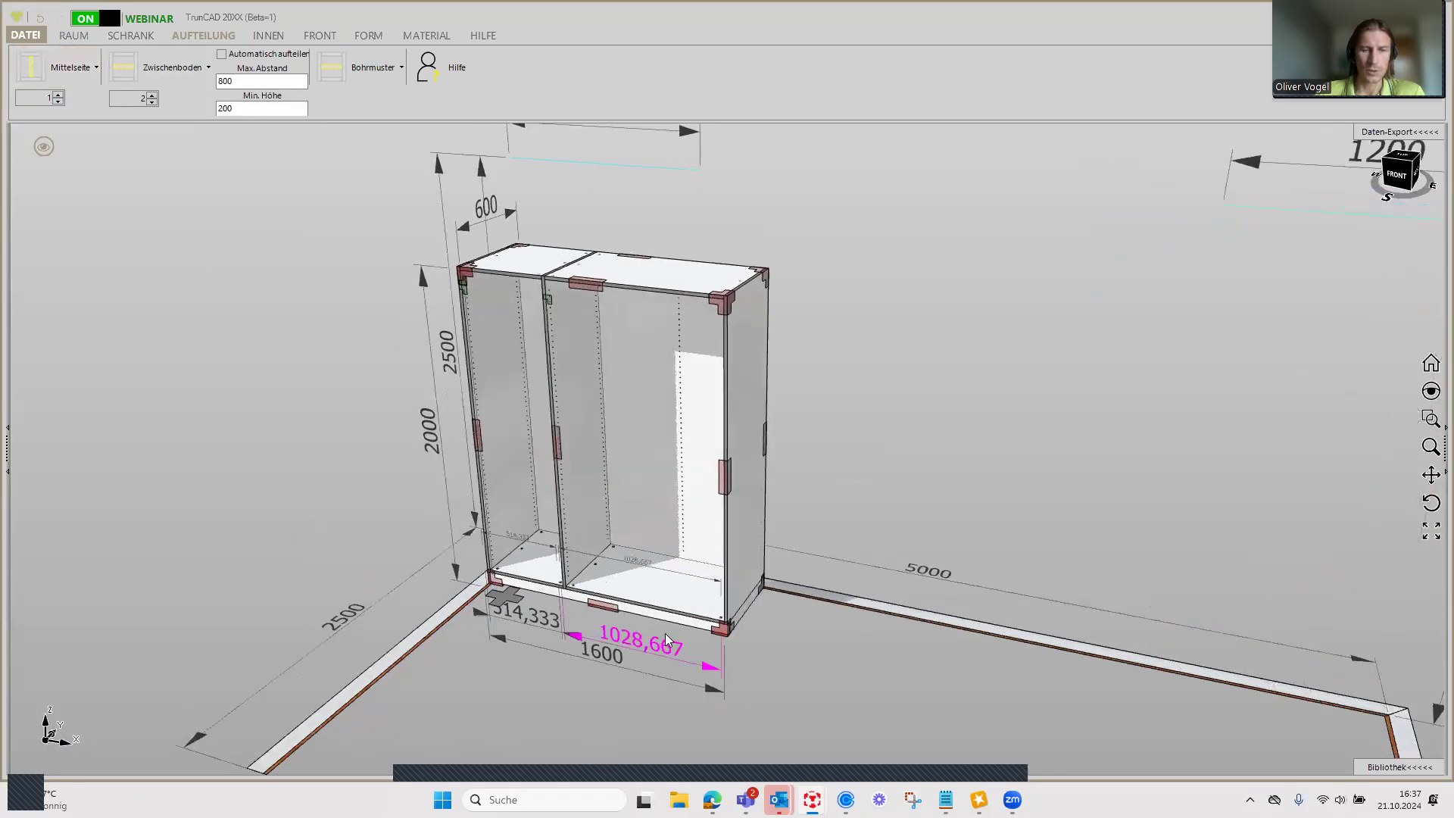
click(45, 75)
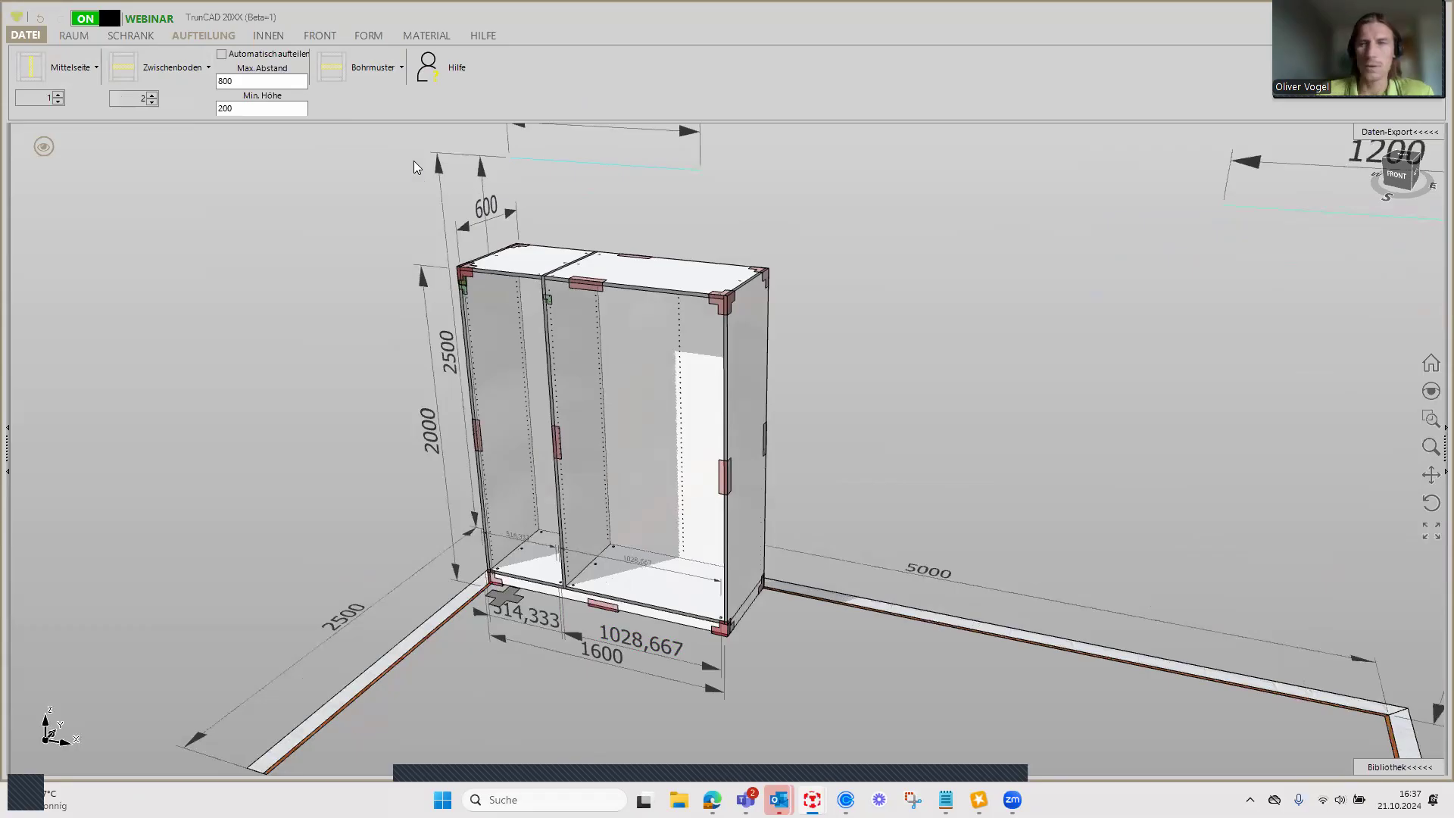
Step: Insert one Zwischenboden shelf into the right compartment
middle_drag(635, 399, 587, 337)
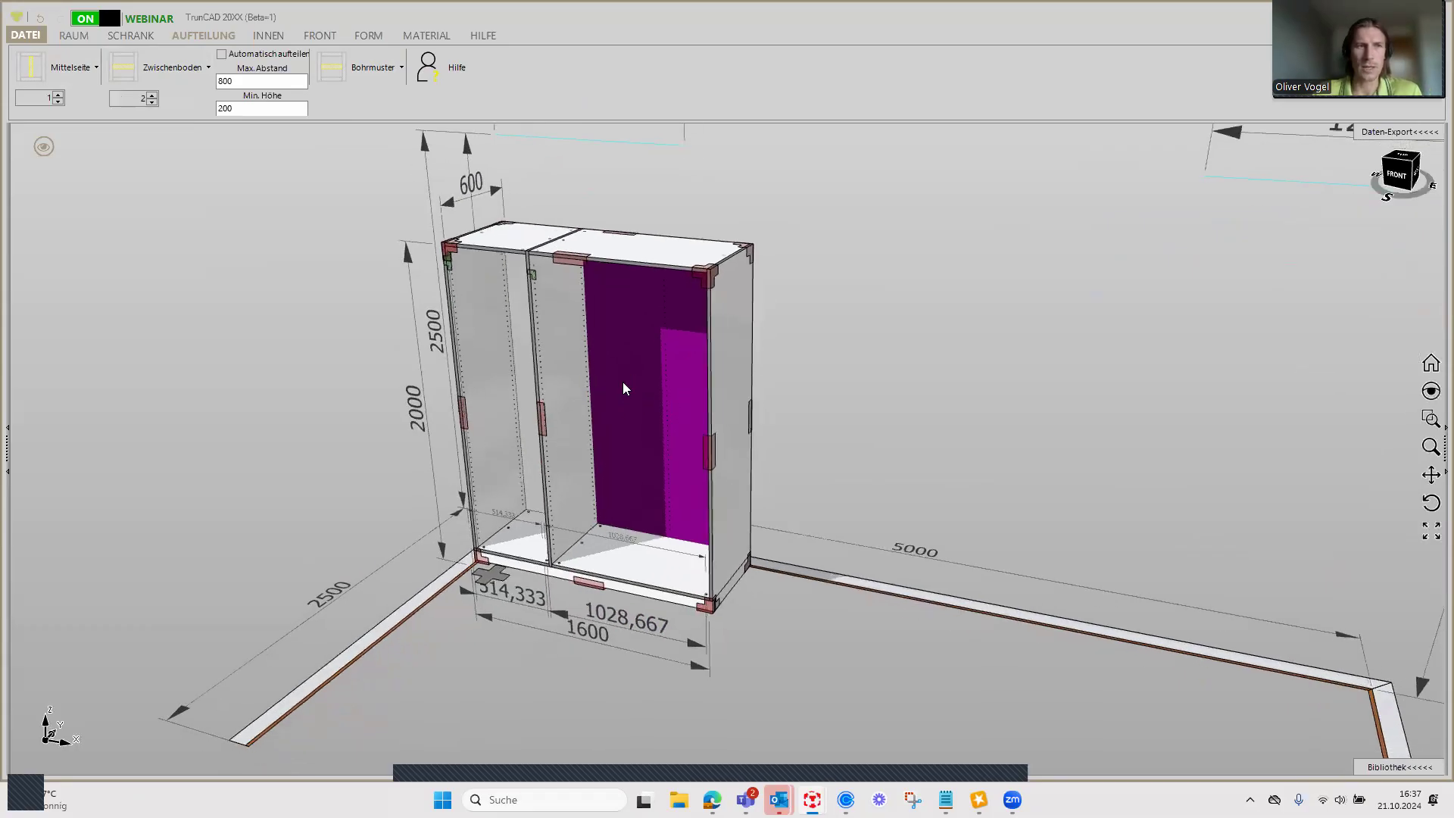
click(151, 101)
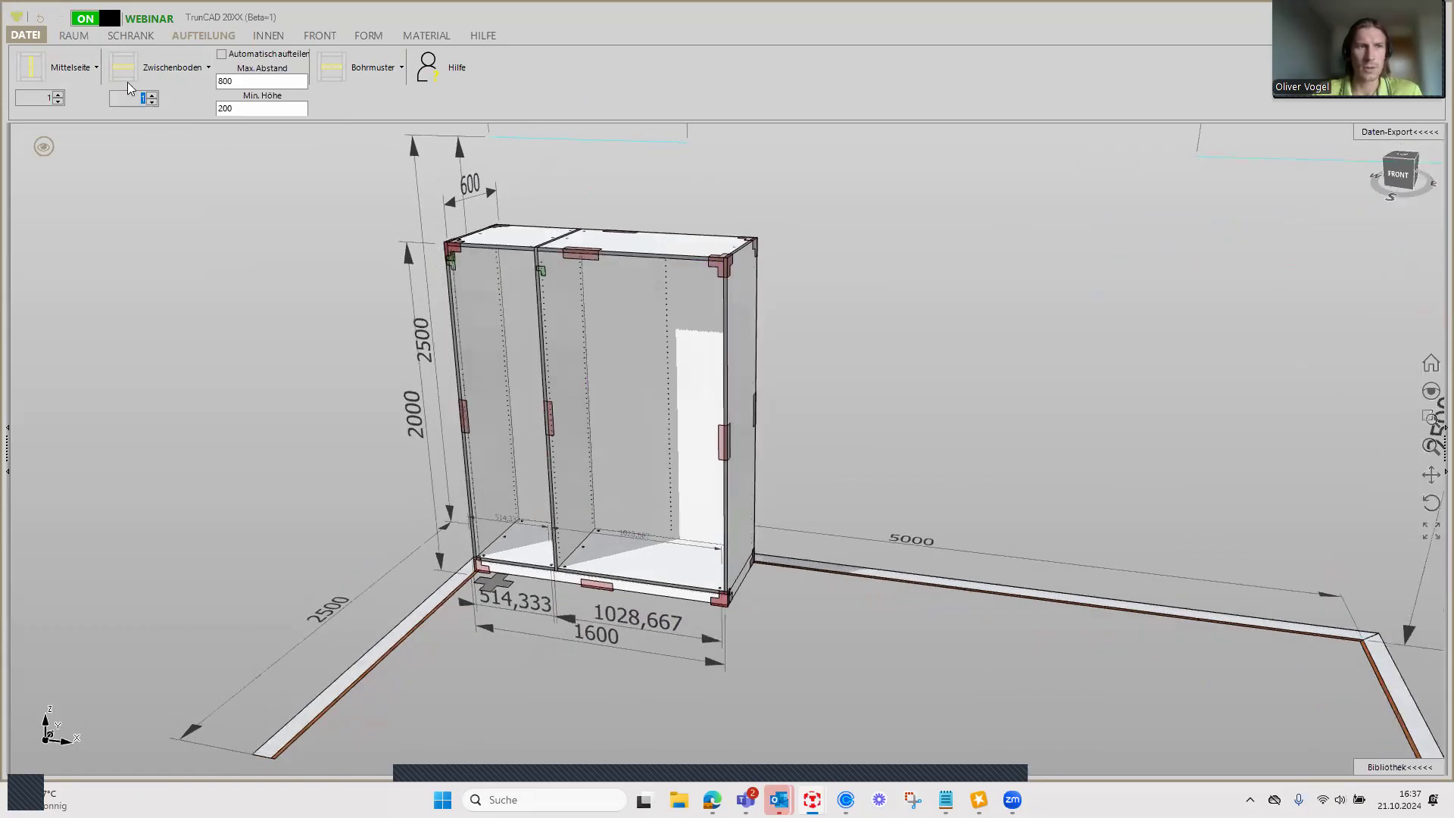
click(125, 75)
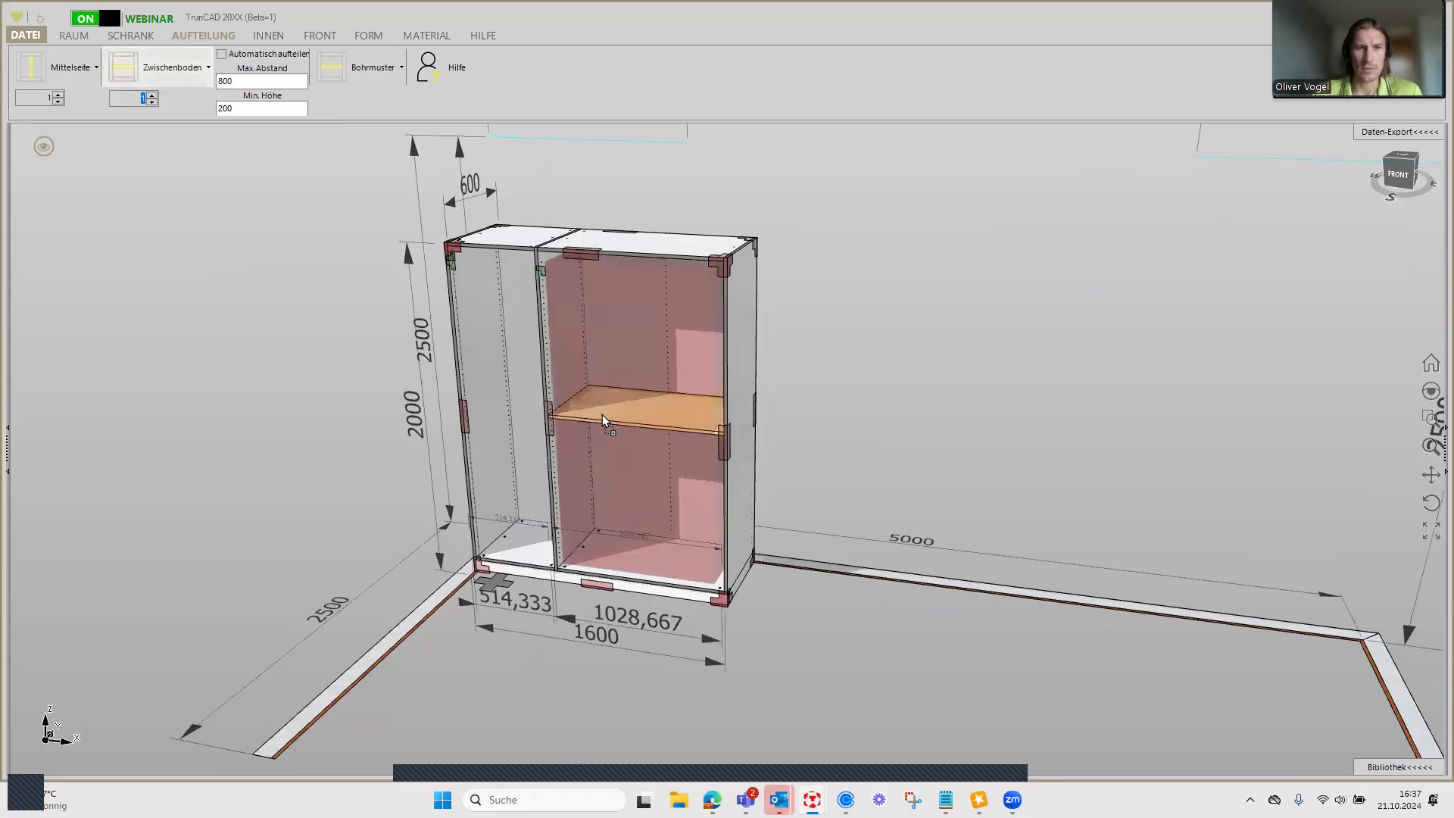
click(601, 415)
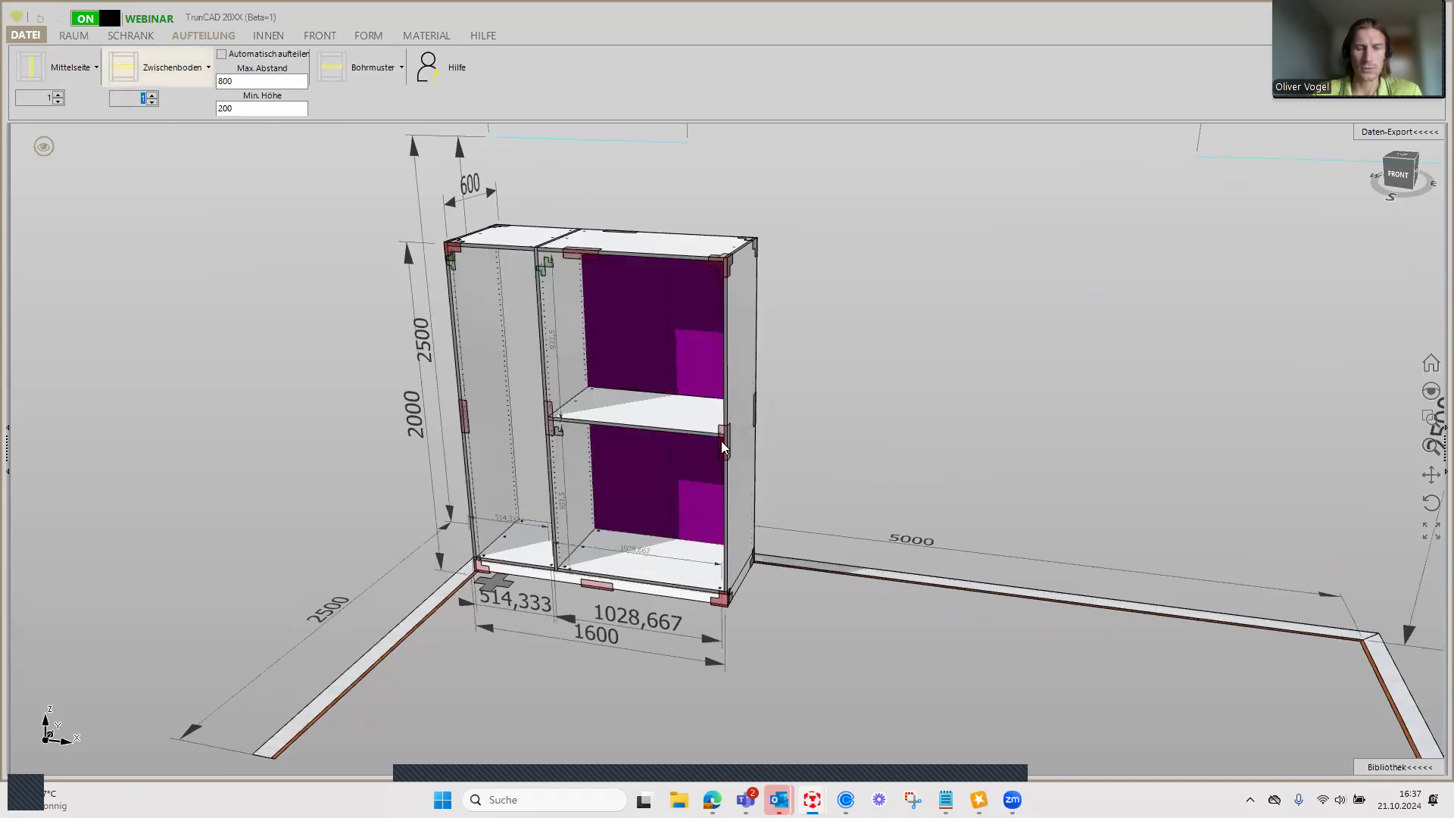
Step: Insert two vertical Mittelseite dividers into the space below the new shelf
scroll(681, 485, up, 2)
scroll(667, 527, up, 3)
scroll(667, 527, up, 2)
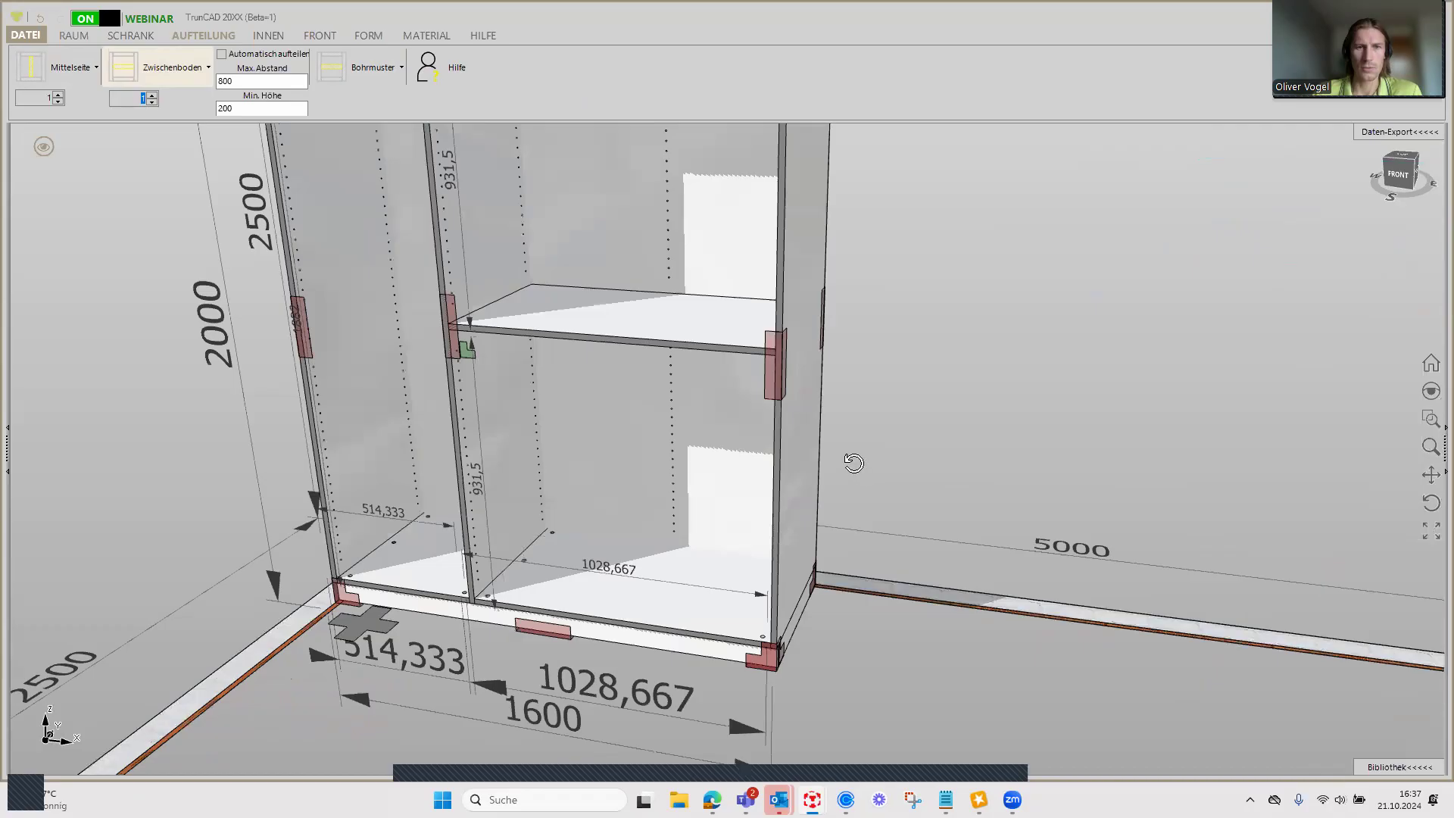
scroll(848, 463, up, 1)
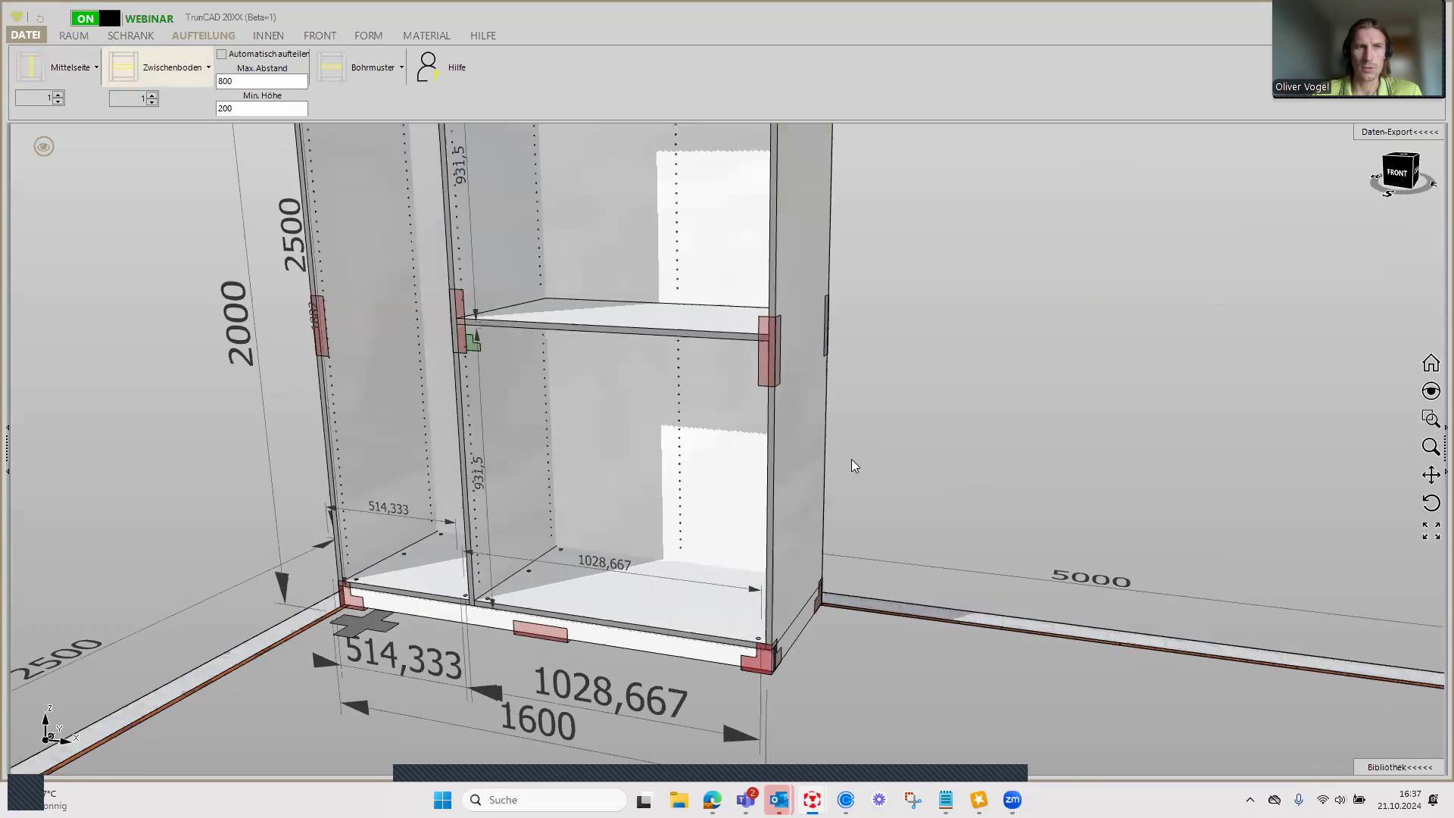
click(58, 95)
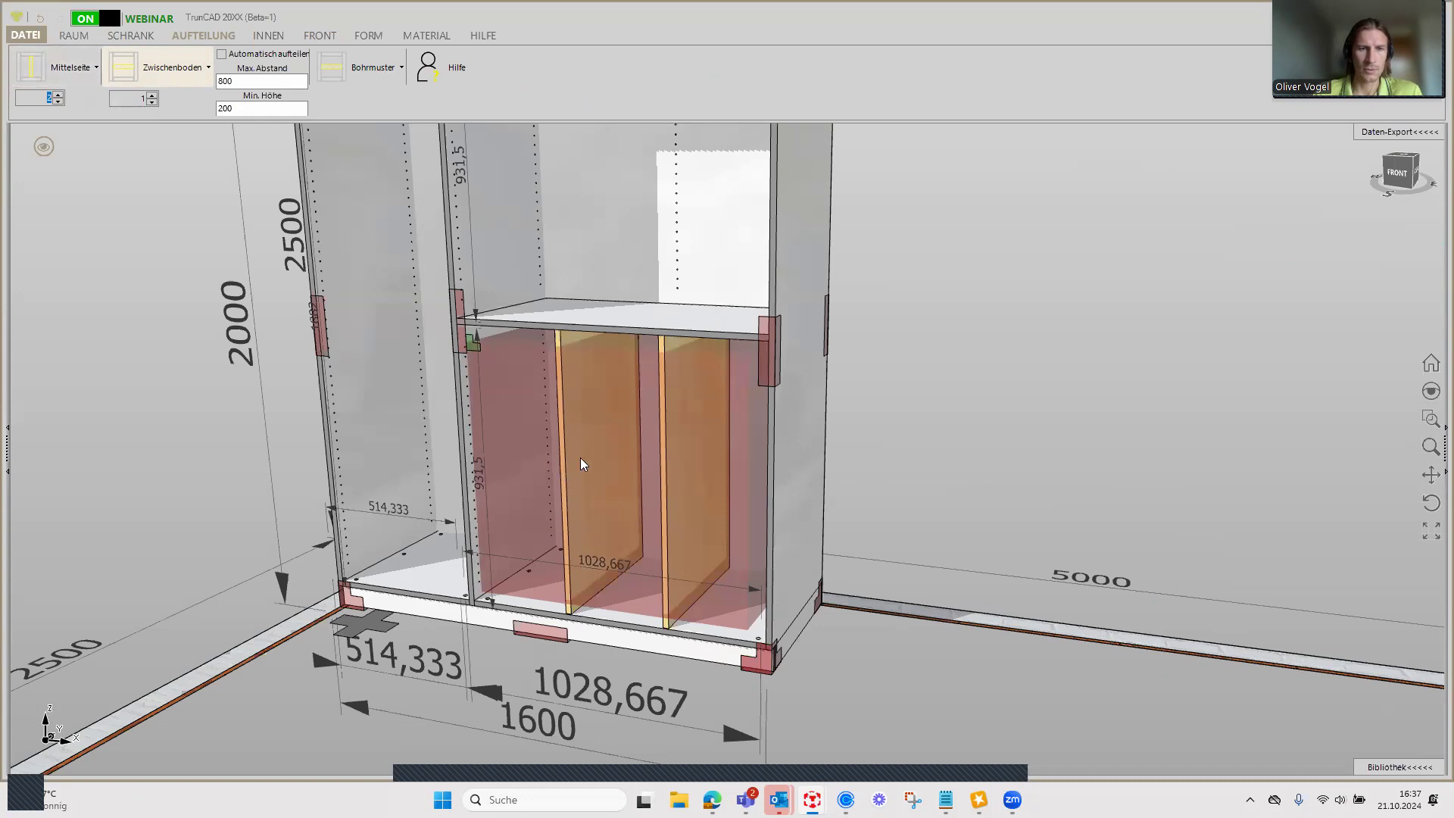
click(580, 457)
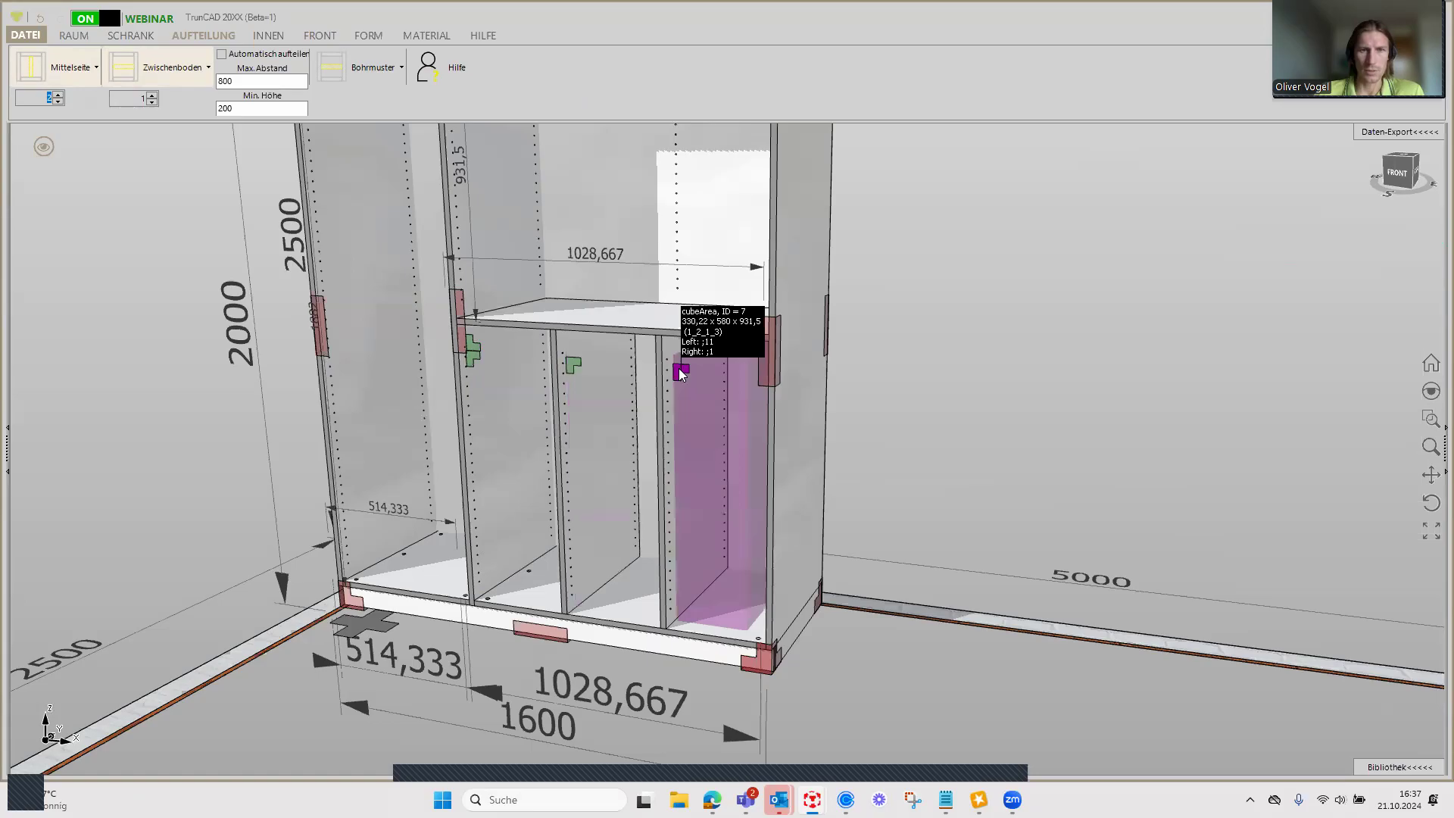
Step: Set the middle lower section's 'Breite Bereich' width to 10 mm
right_click(575, 363)
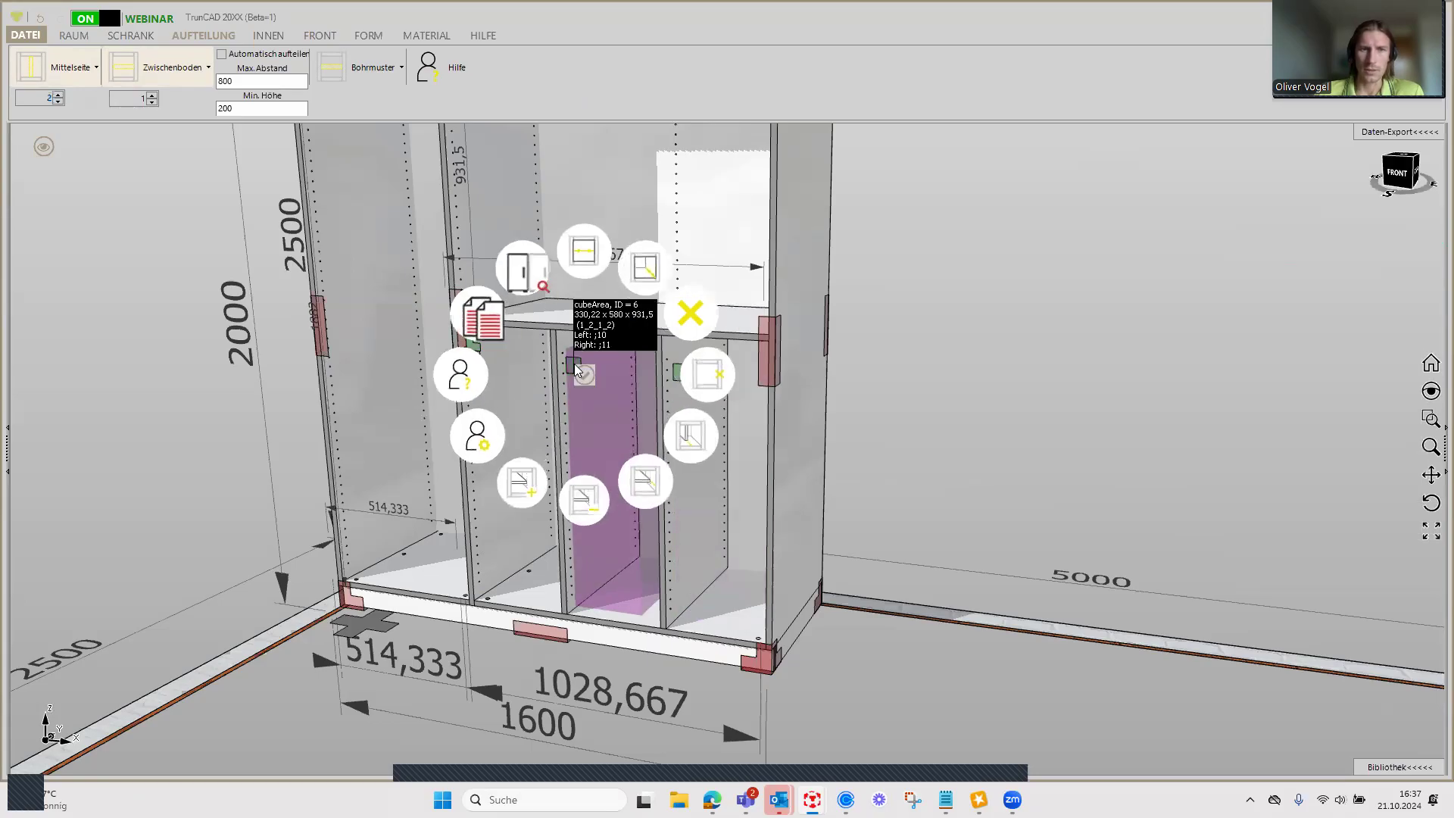
click(580, 250)
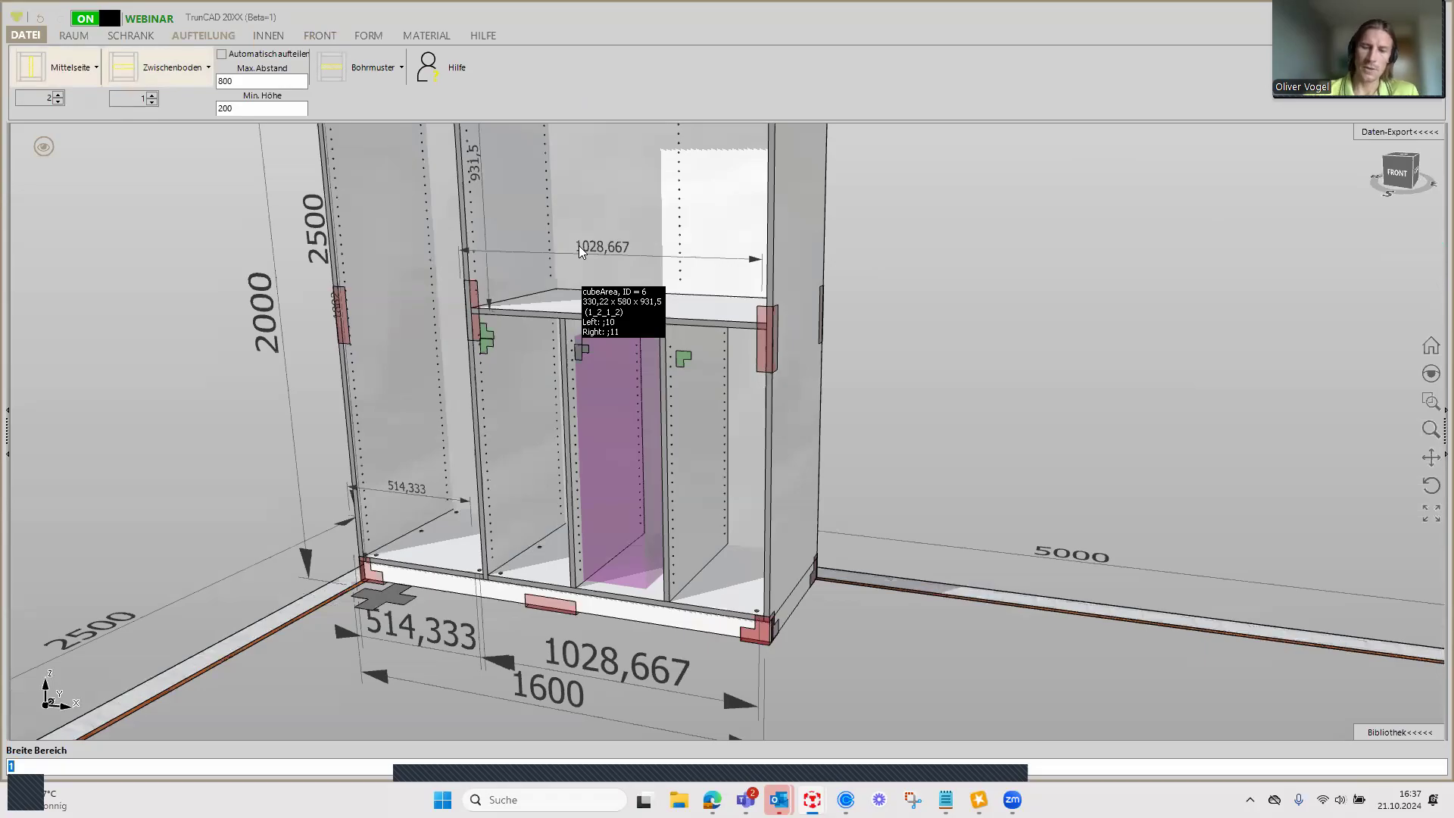
text(10)
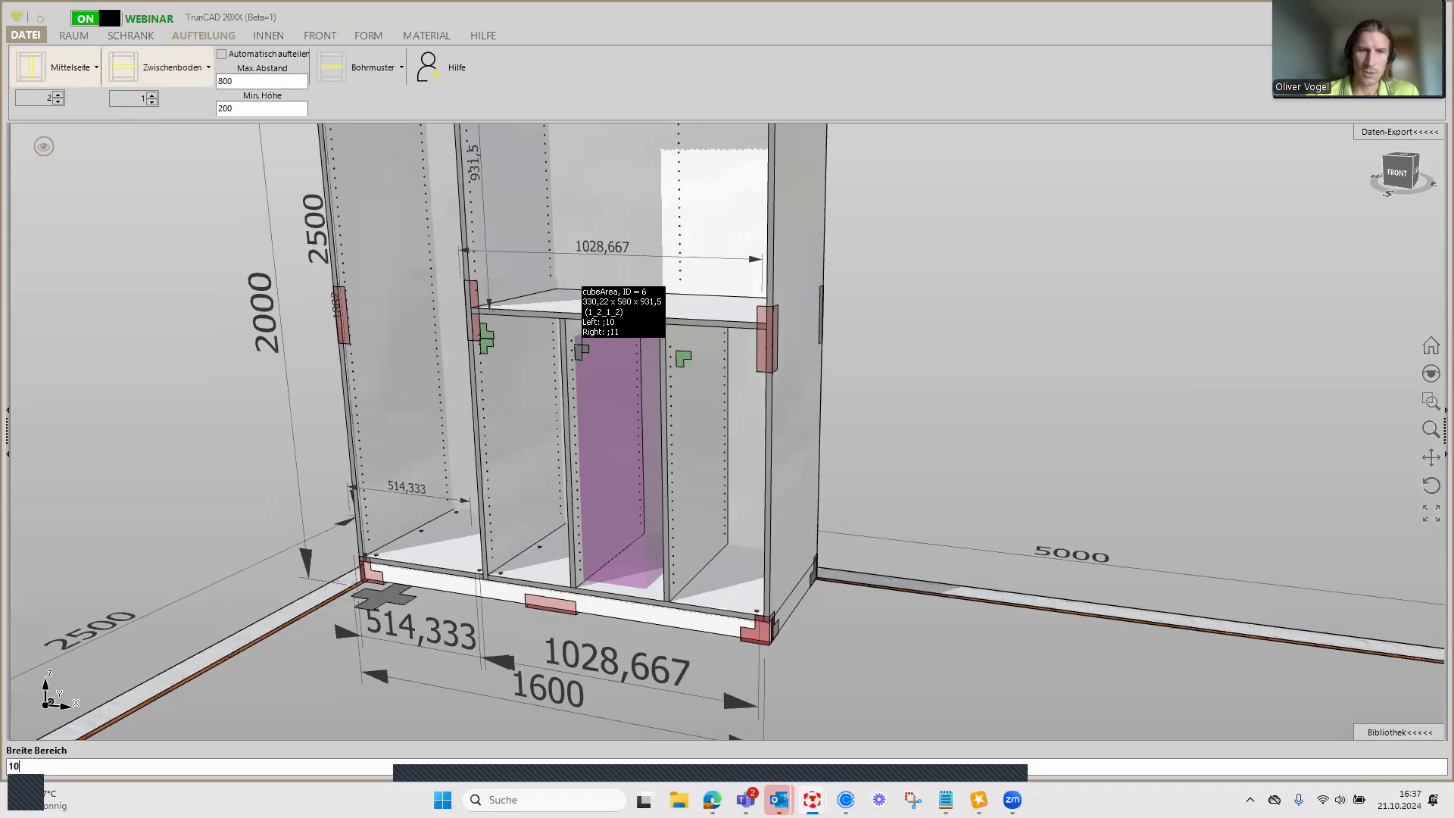
key(Return)
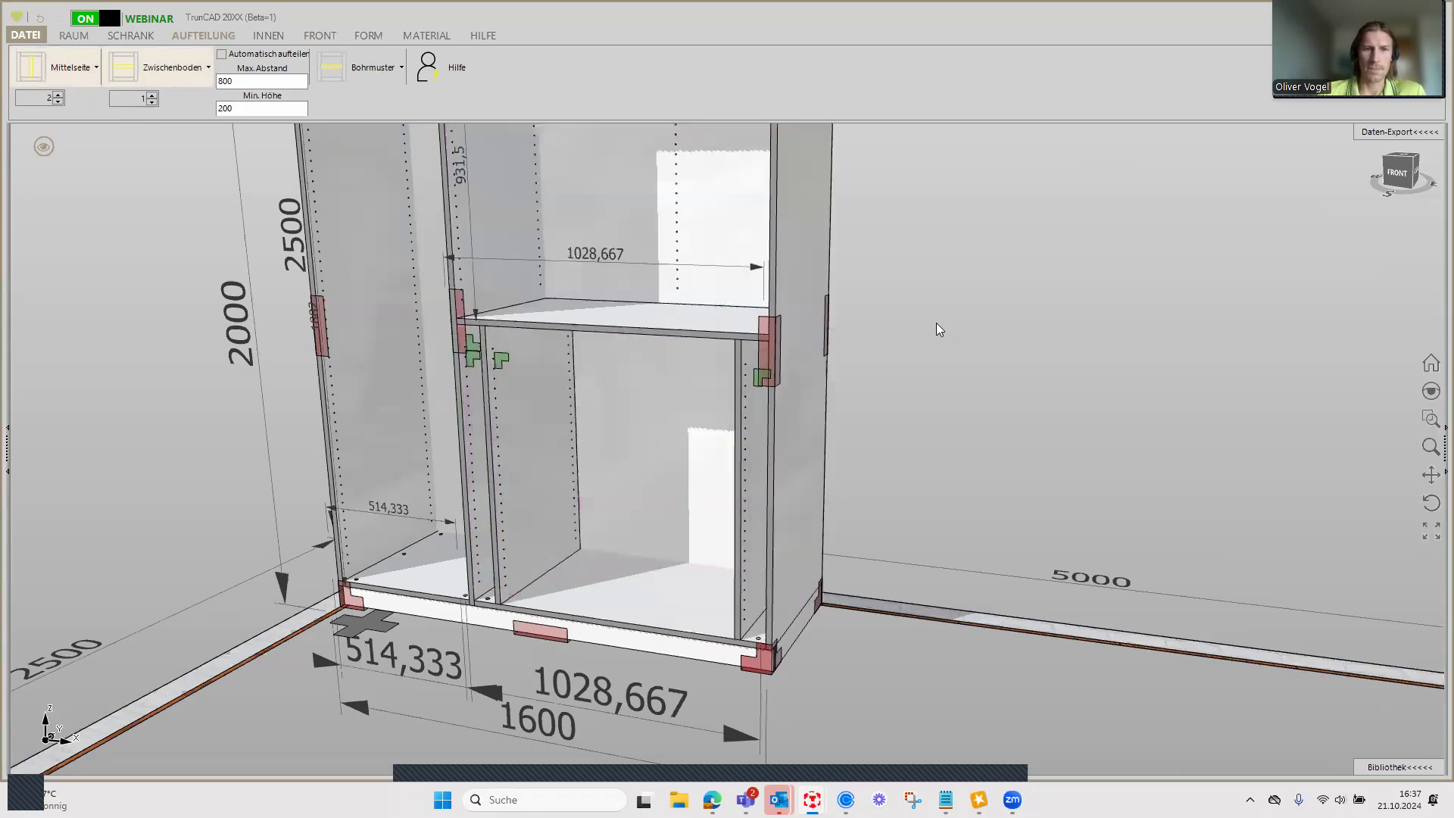
Step: Insert an upright divider into the wide lower bay under the right shelf
scroll(908, 340, up, 2)
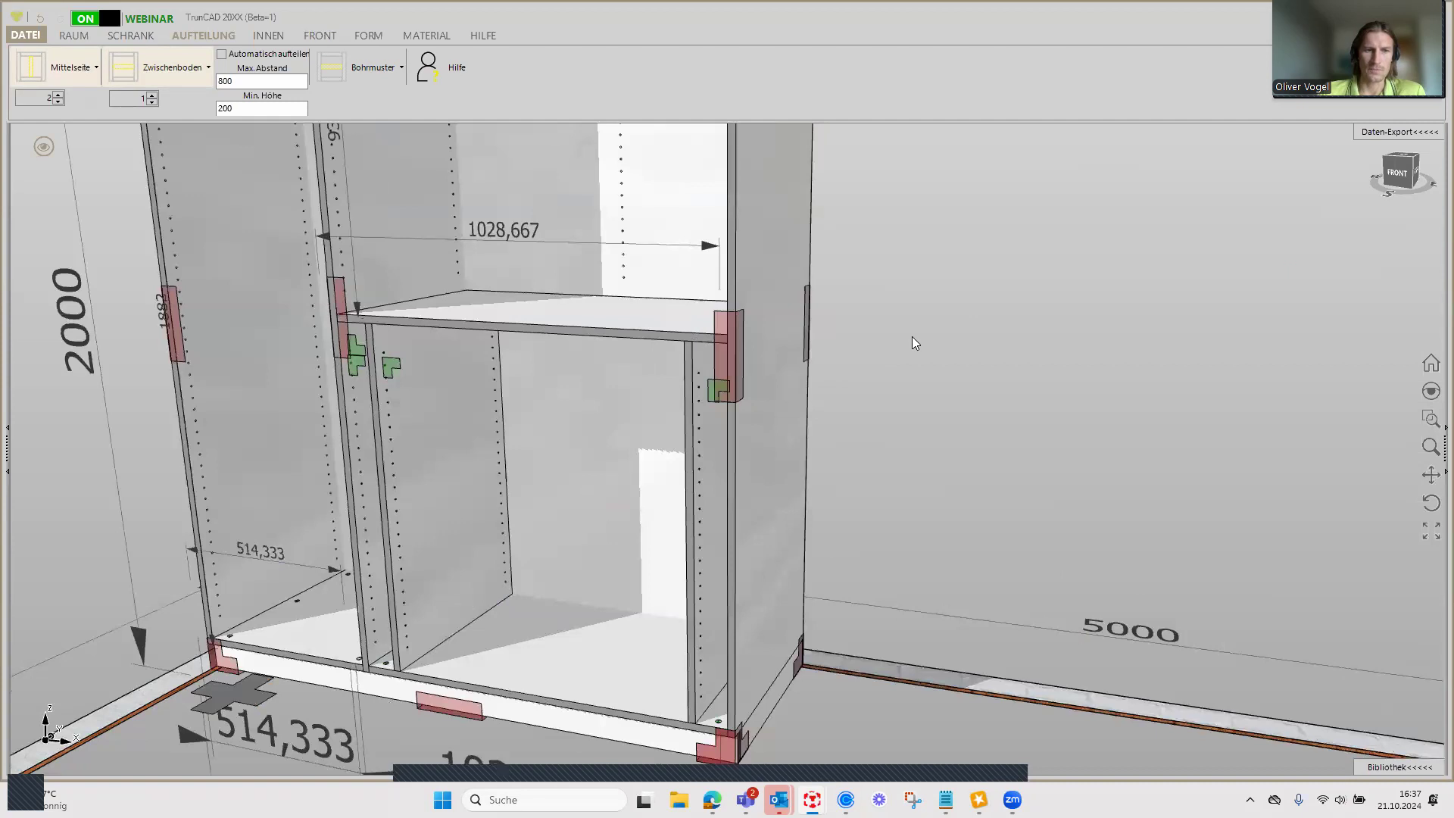
scroll(415, 660, up, 2)
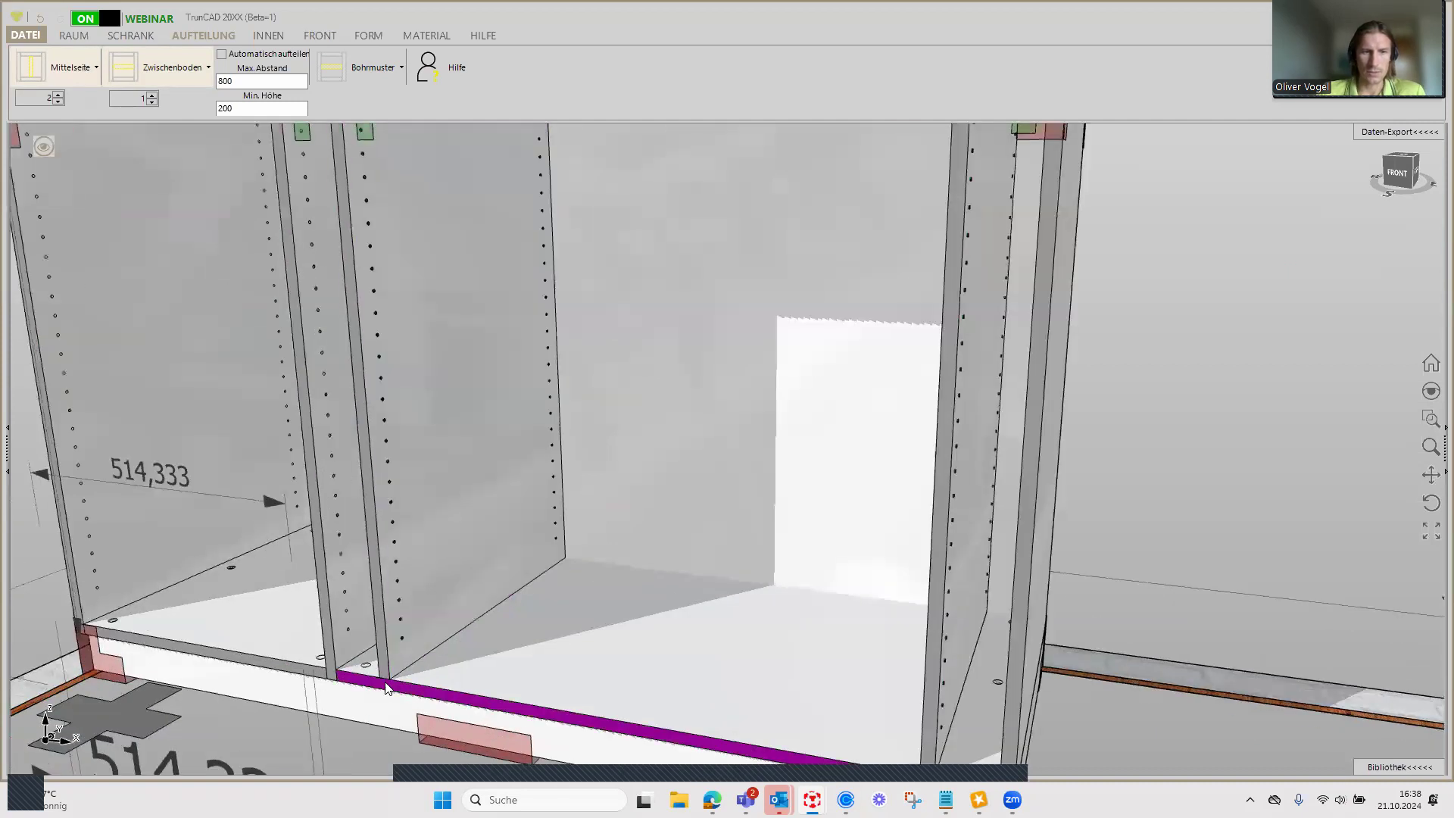
scroll(391, 647, down, 3)
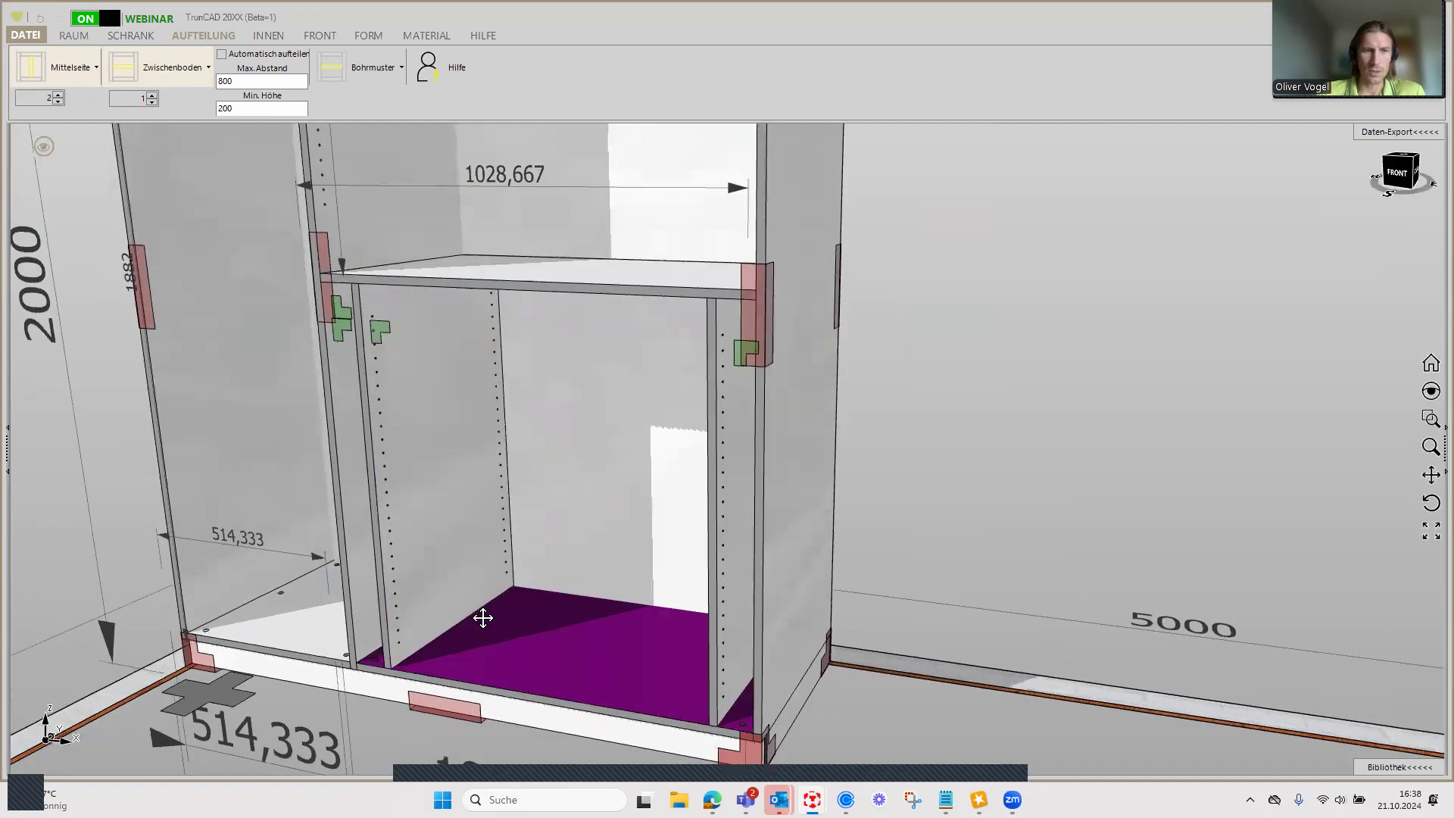
middle_drag(465, 603, 400, 561)
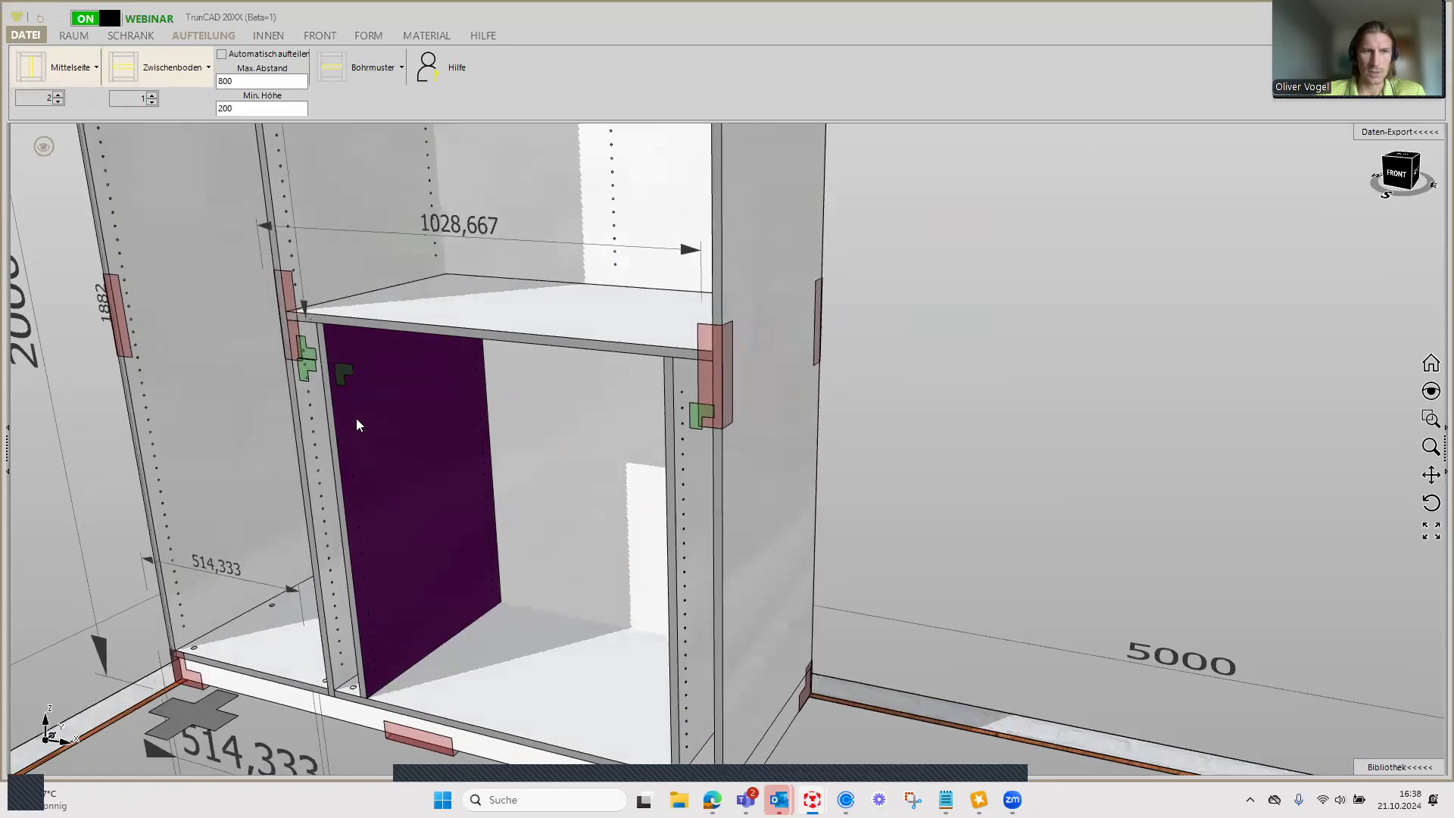
scroll(302, 353, down, 2)
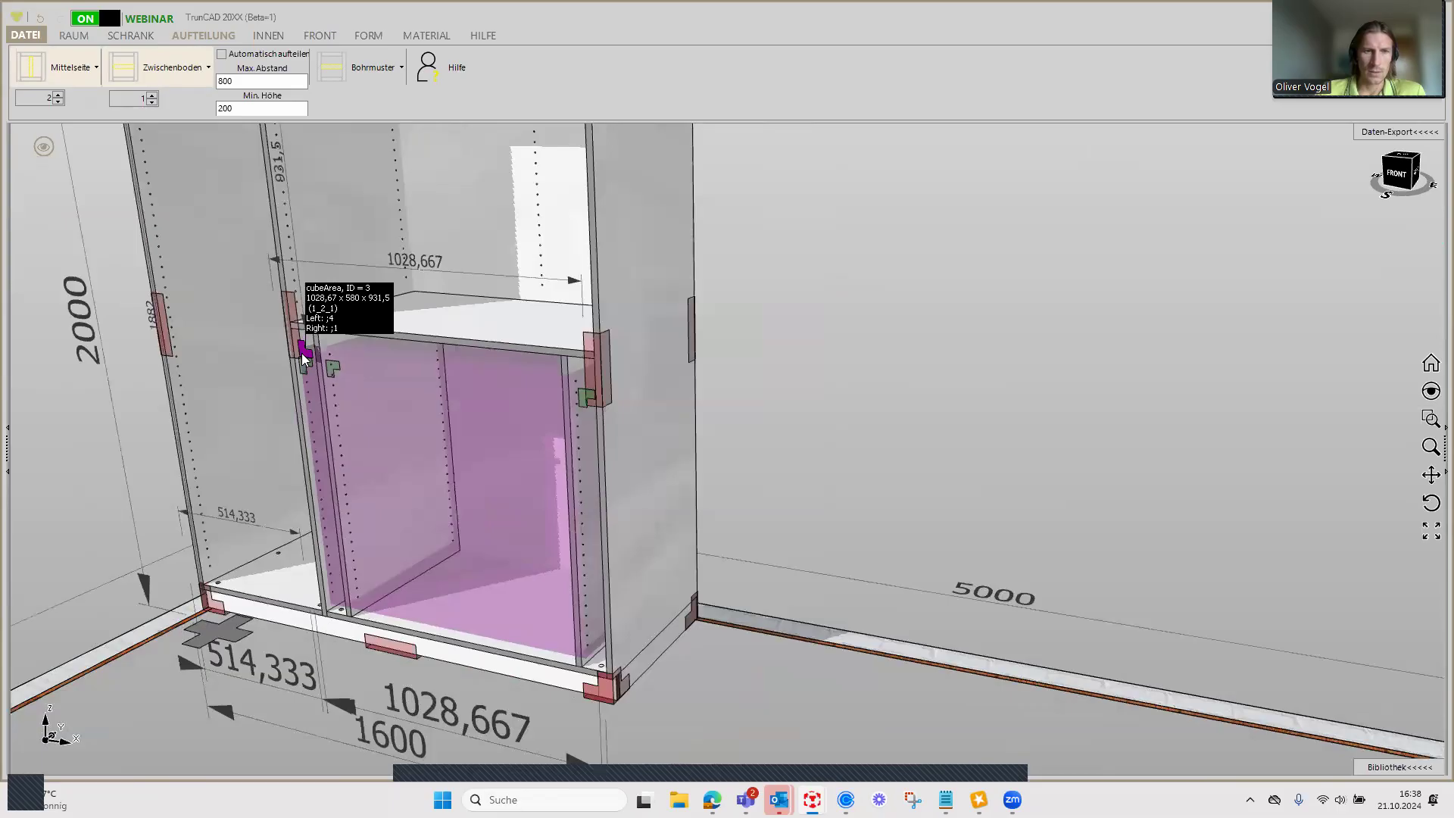
click(457, 413)
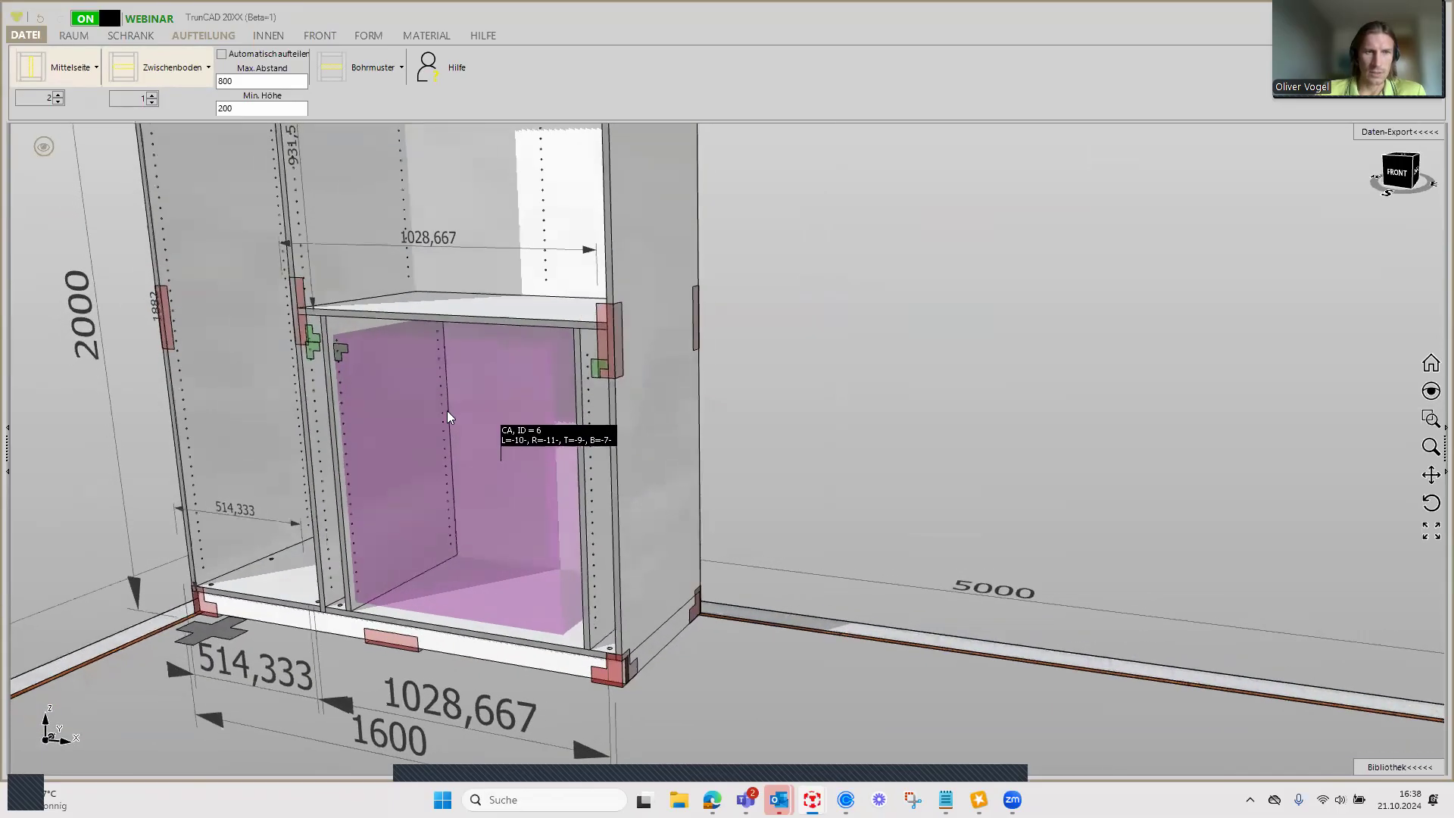
scroll(339, 353, up, 2)
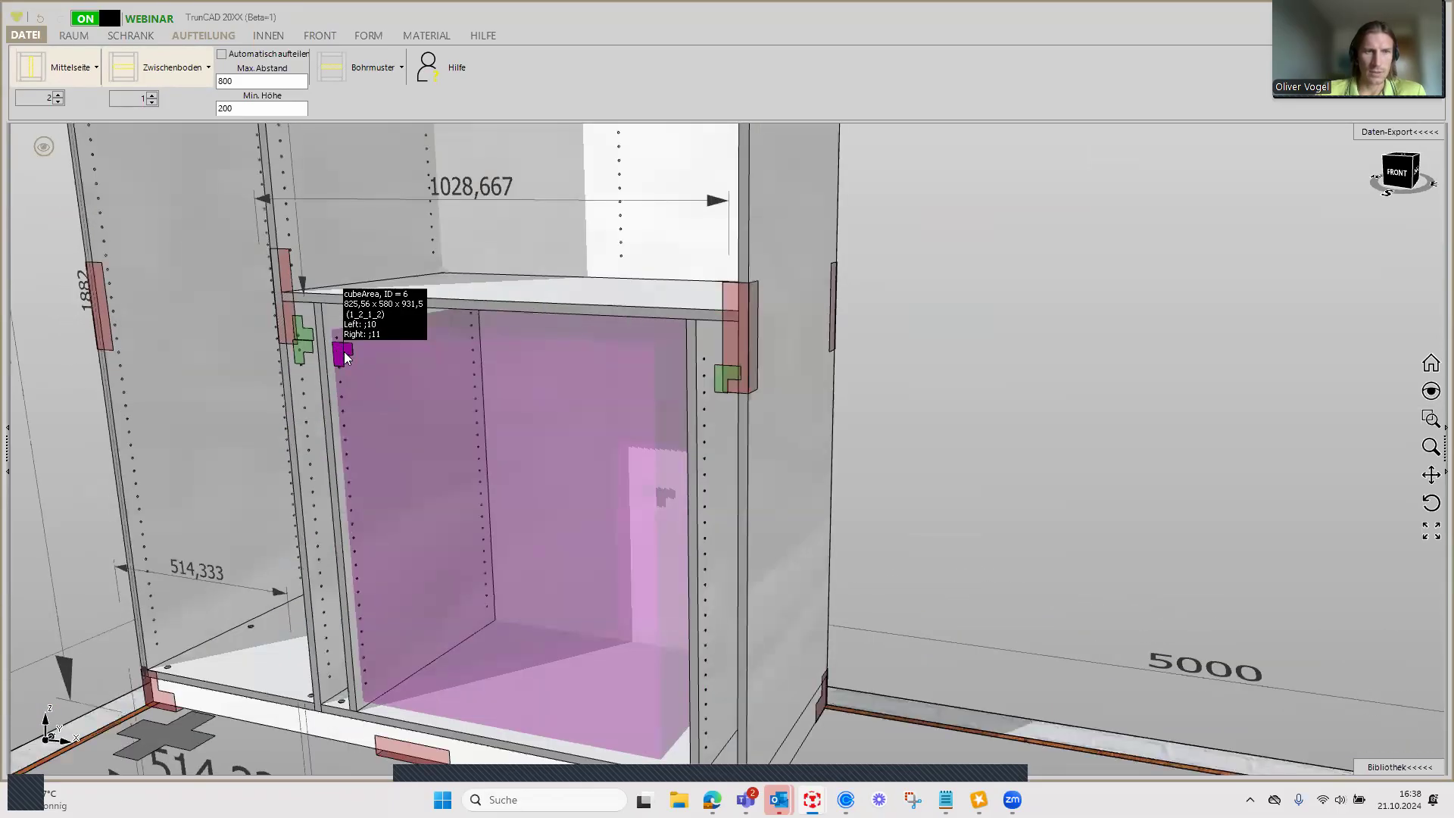
Step: Set the lower divider's Rücksprung Teiler setback to 70 mm from the front
right_click(302, 334)
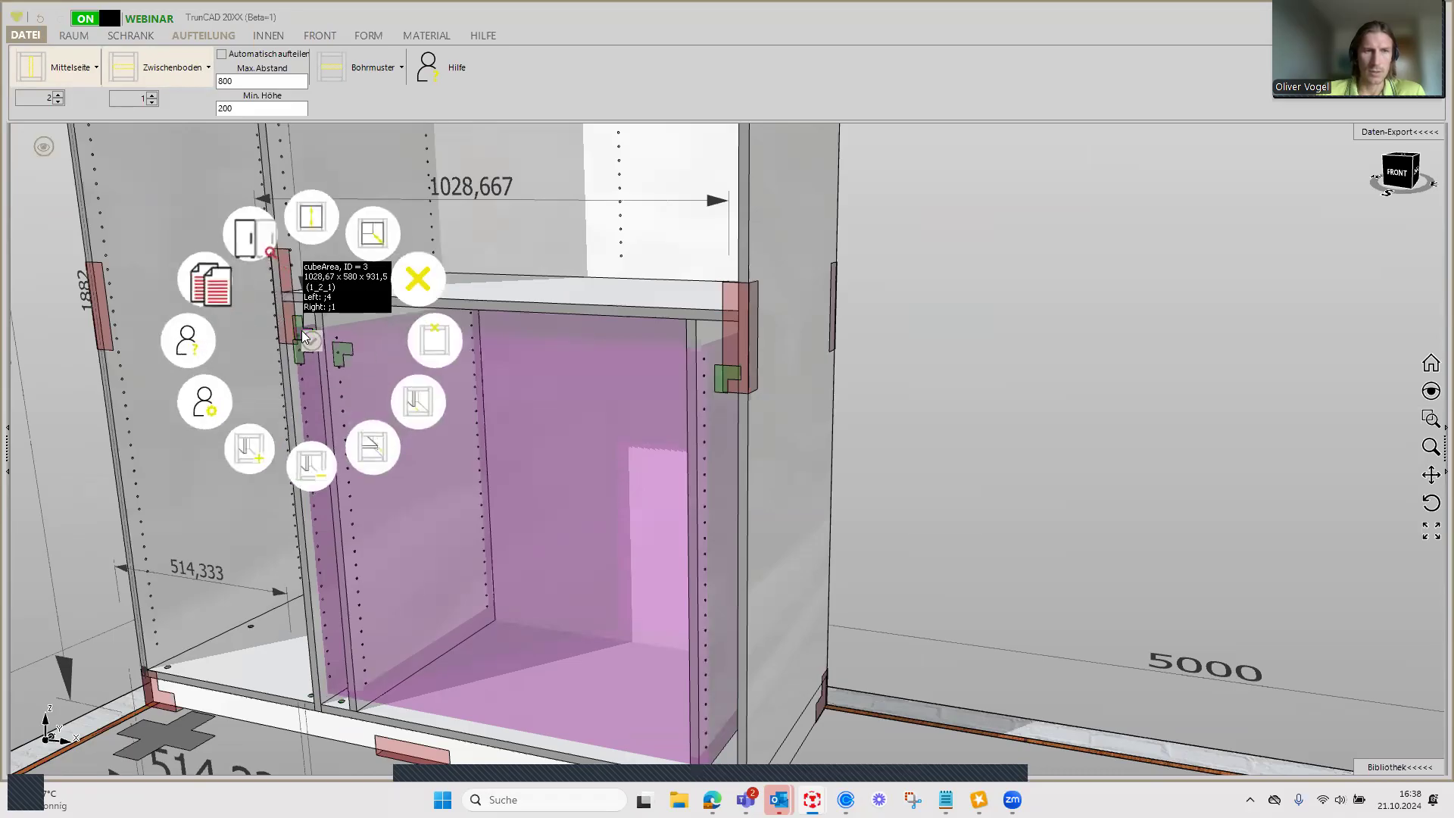
click(436, 417)
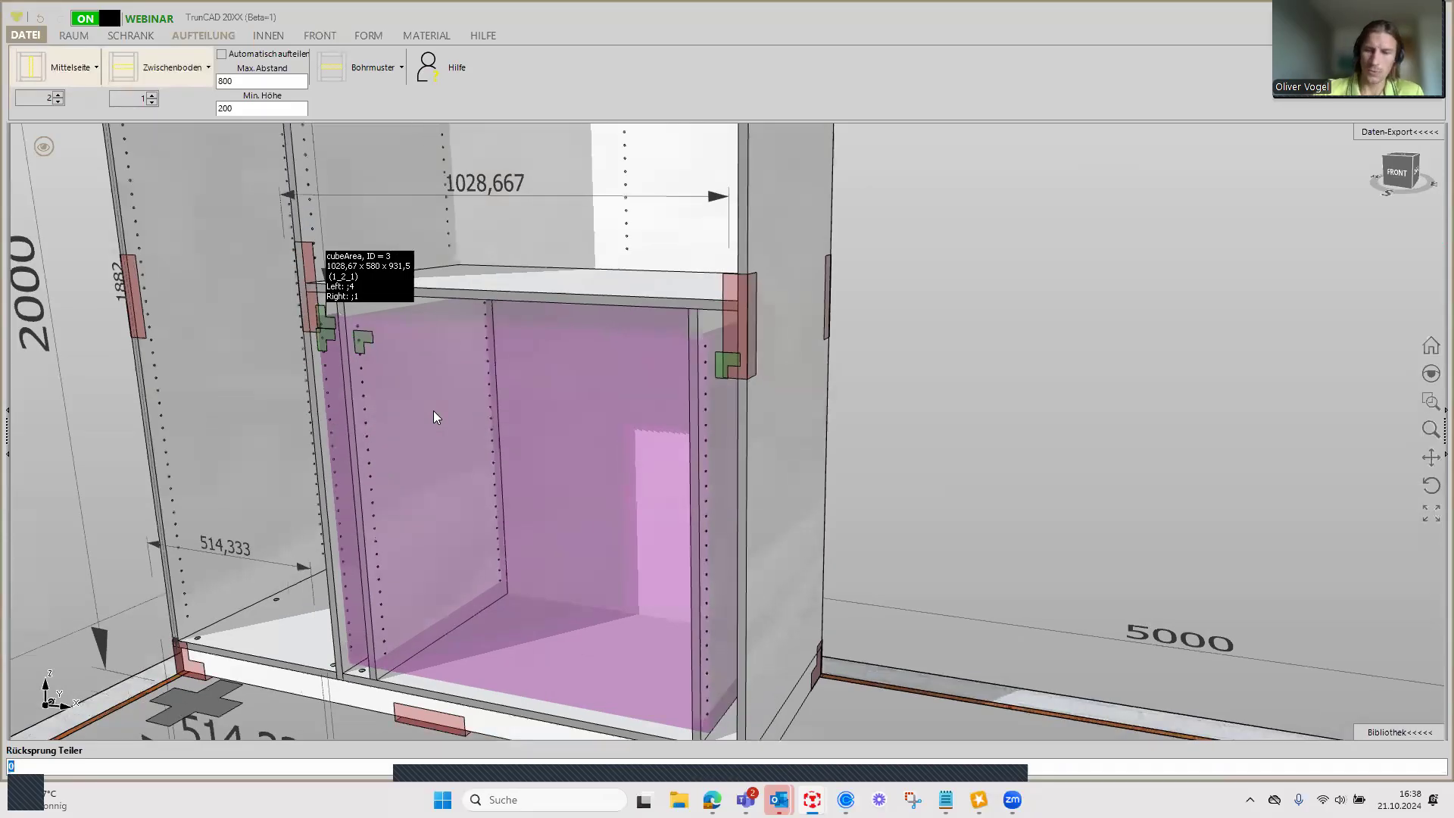
text(70)
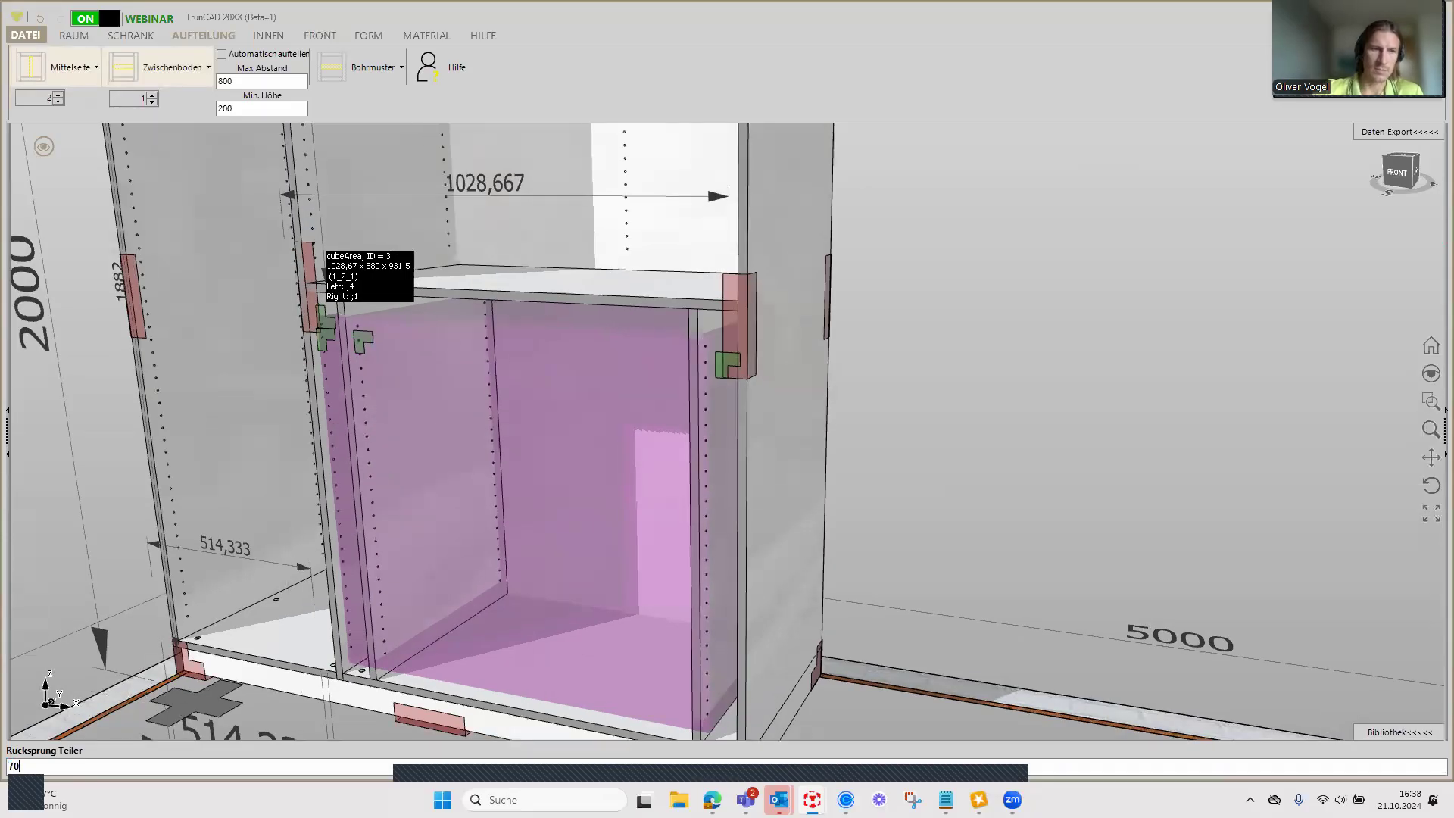
key(Return)
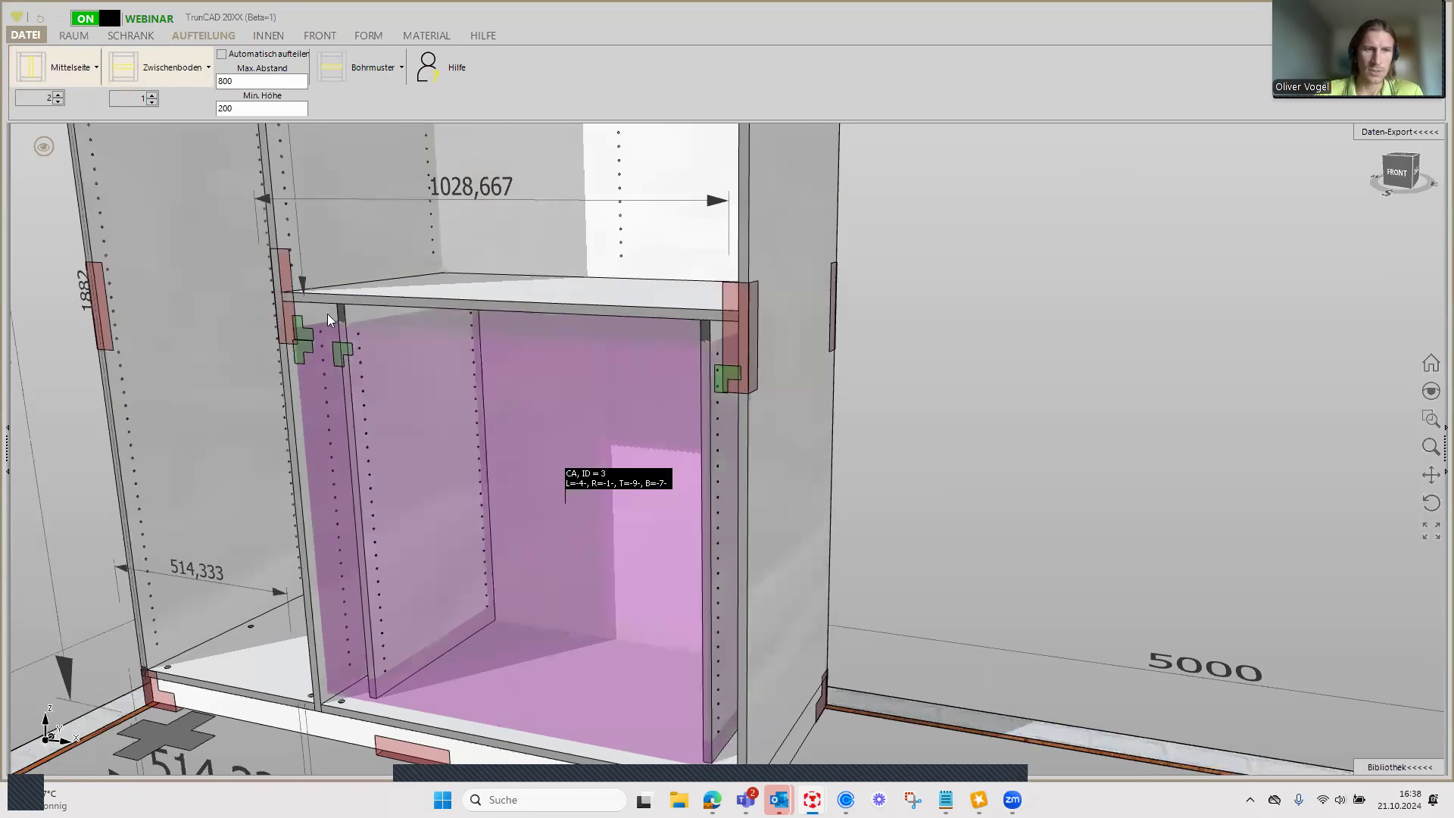
scroll(901, 440, down, 3)
mouse_move(889, 443)
middle_down()
mouse_move(931, 449)
mouse_move(911, 487)
middle_up()
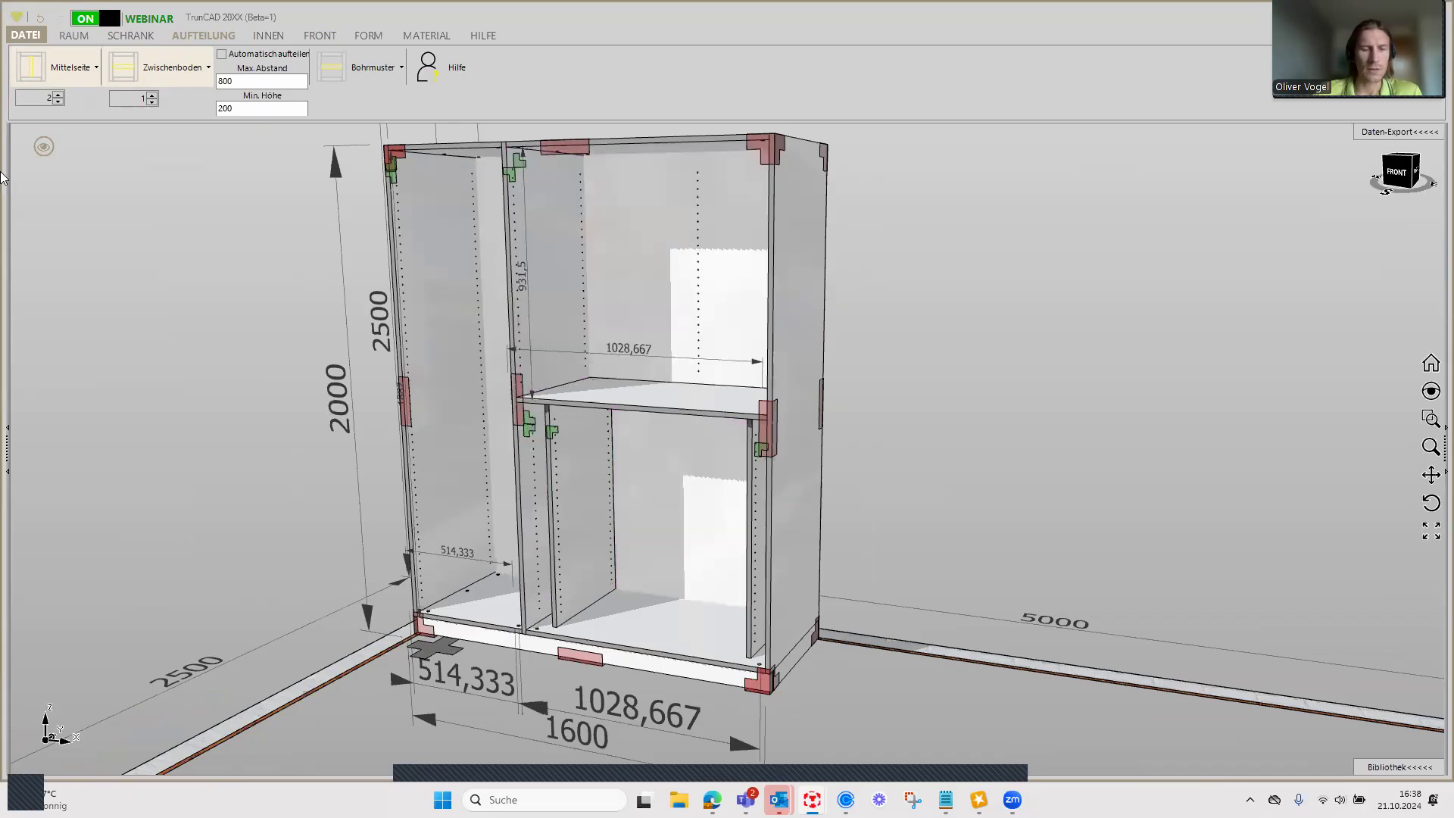
click(277, 40)
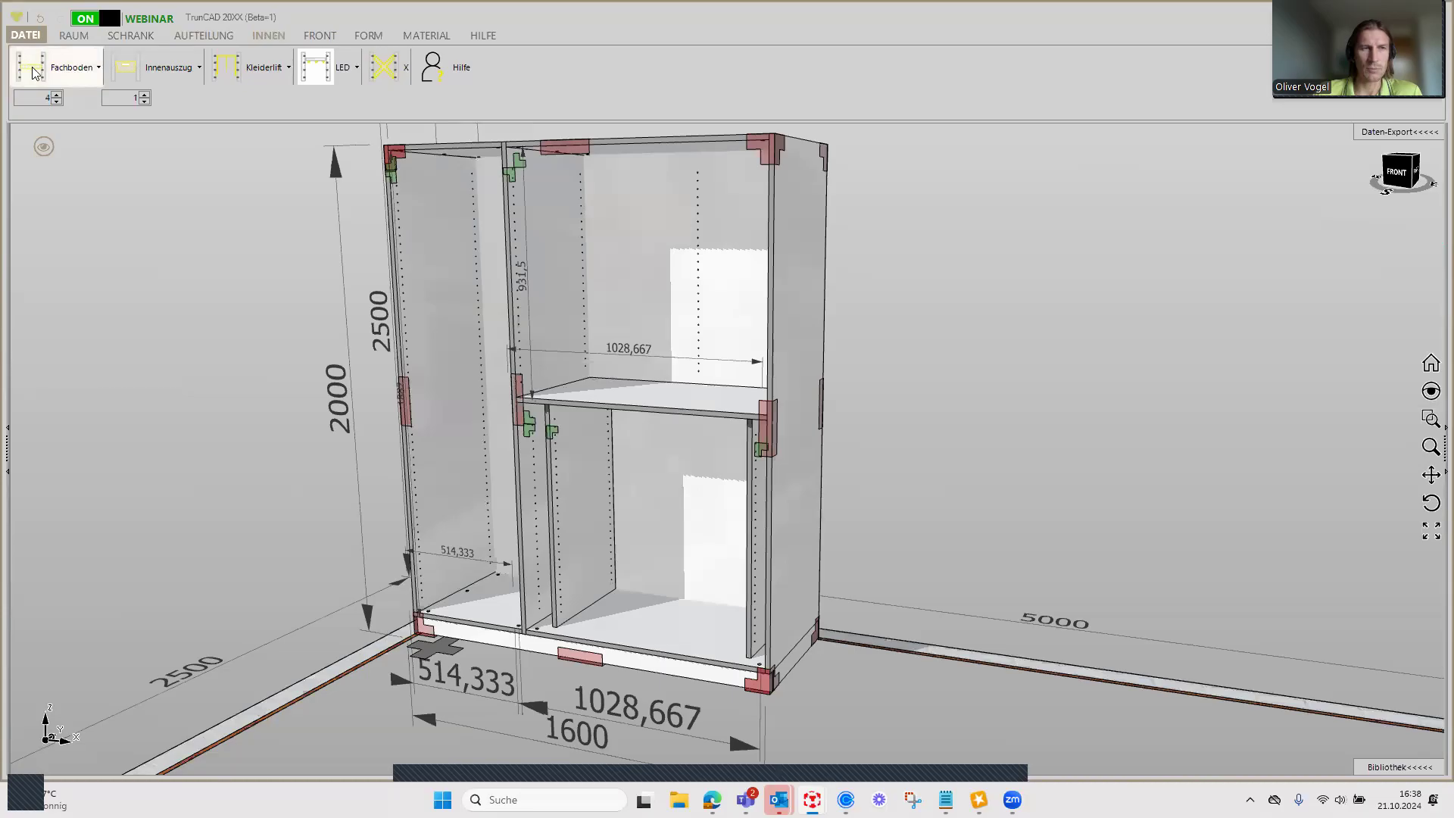
Step: Place four evenly spaced Fachboden shelves in the narrow left compartment
click(57, 103)
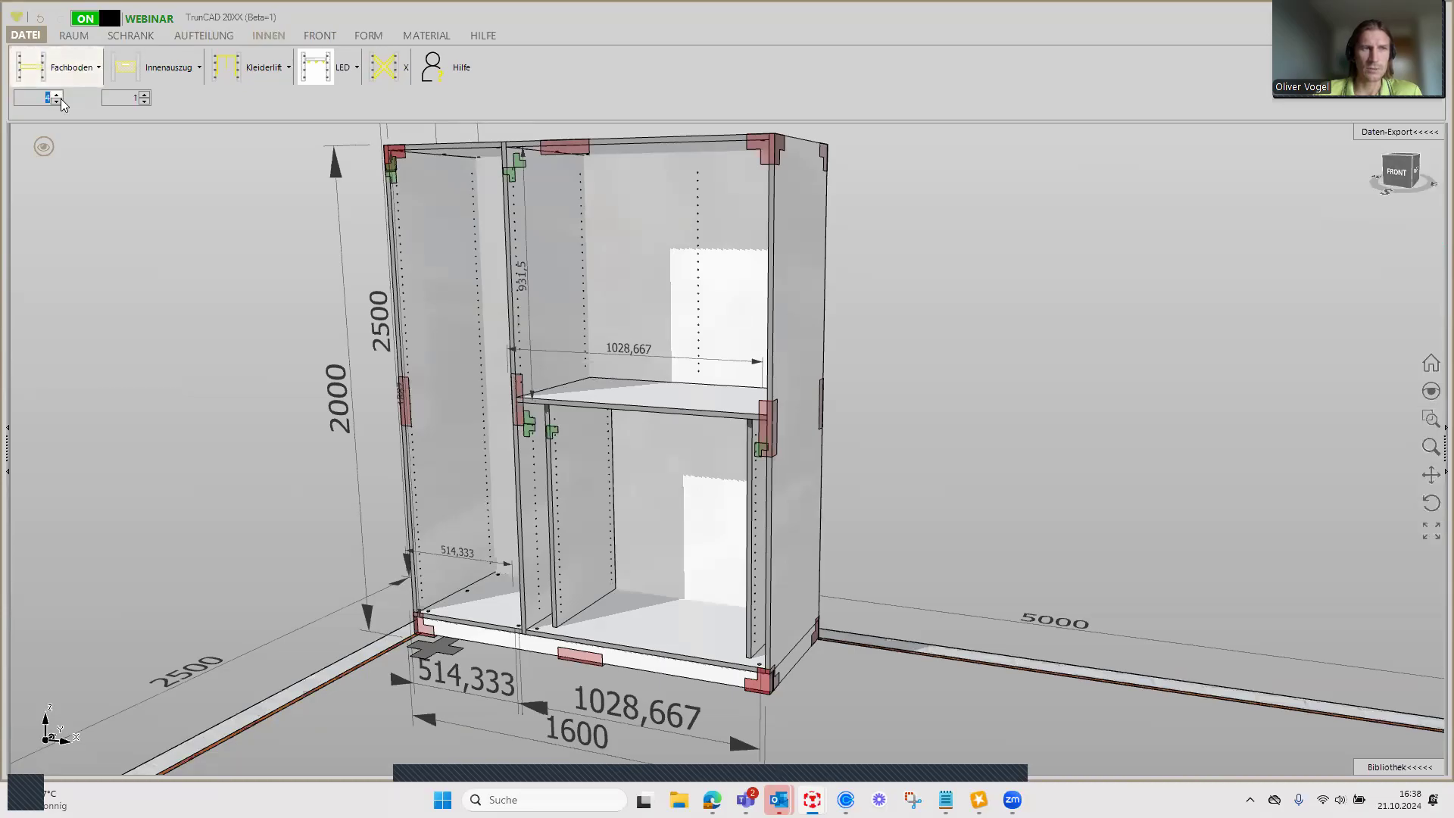
click(33, 79)
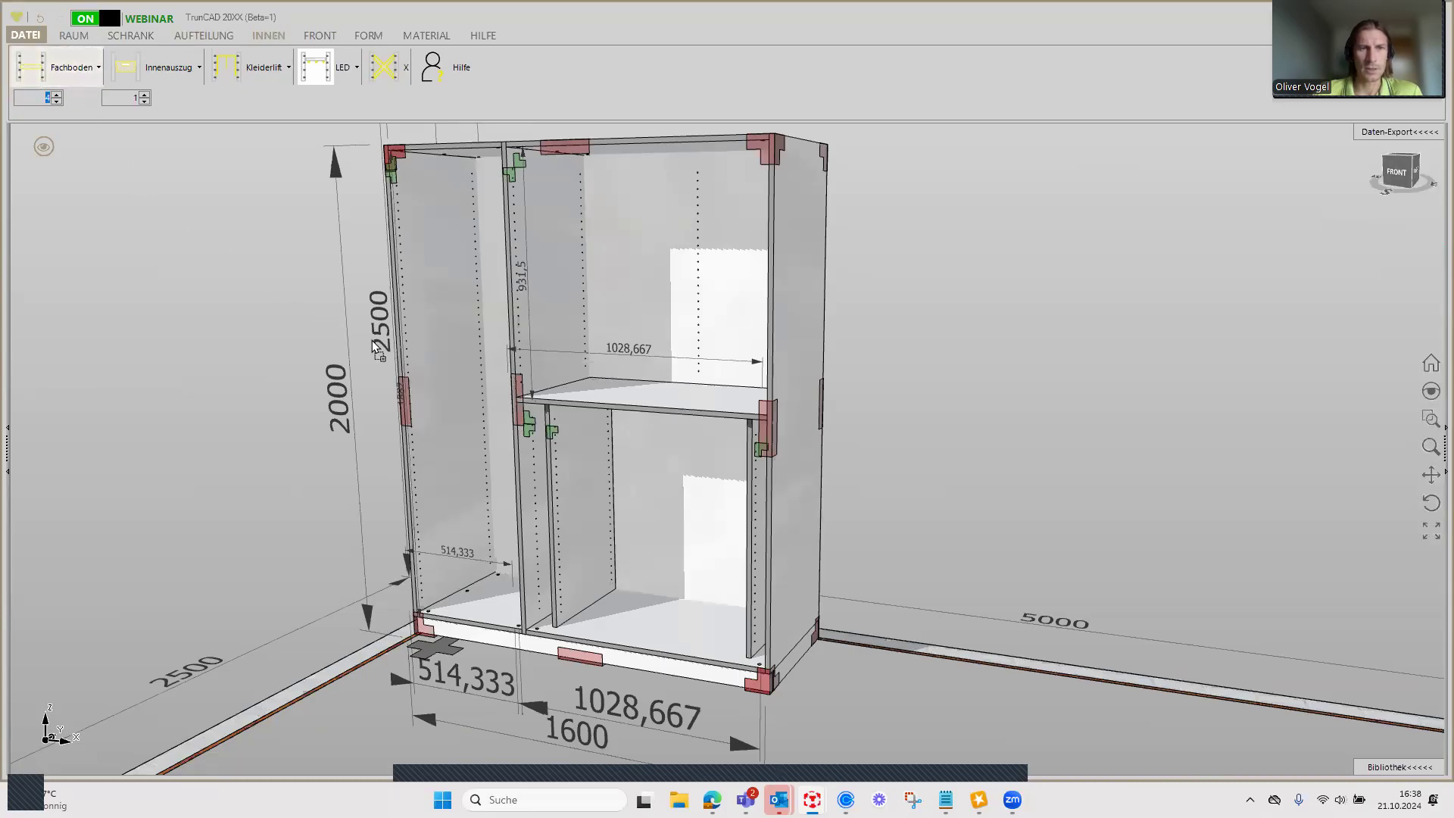
click(370, 295)
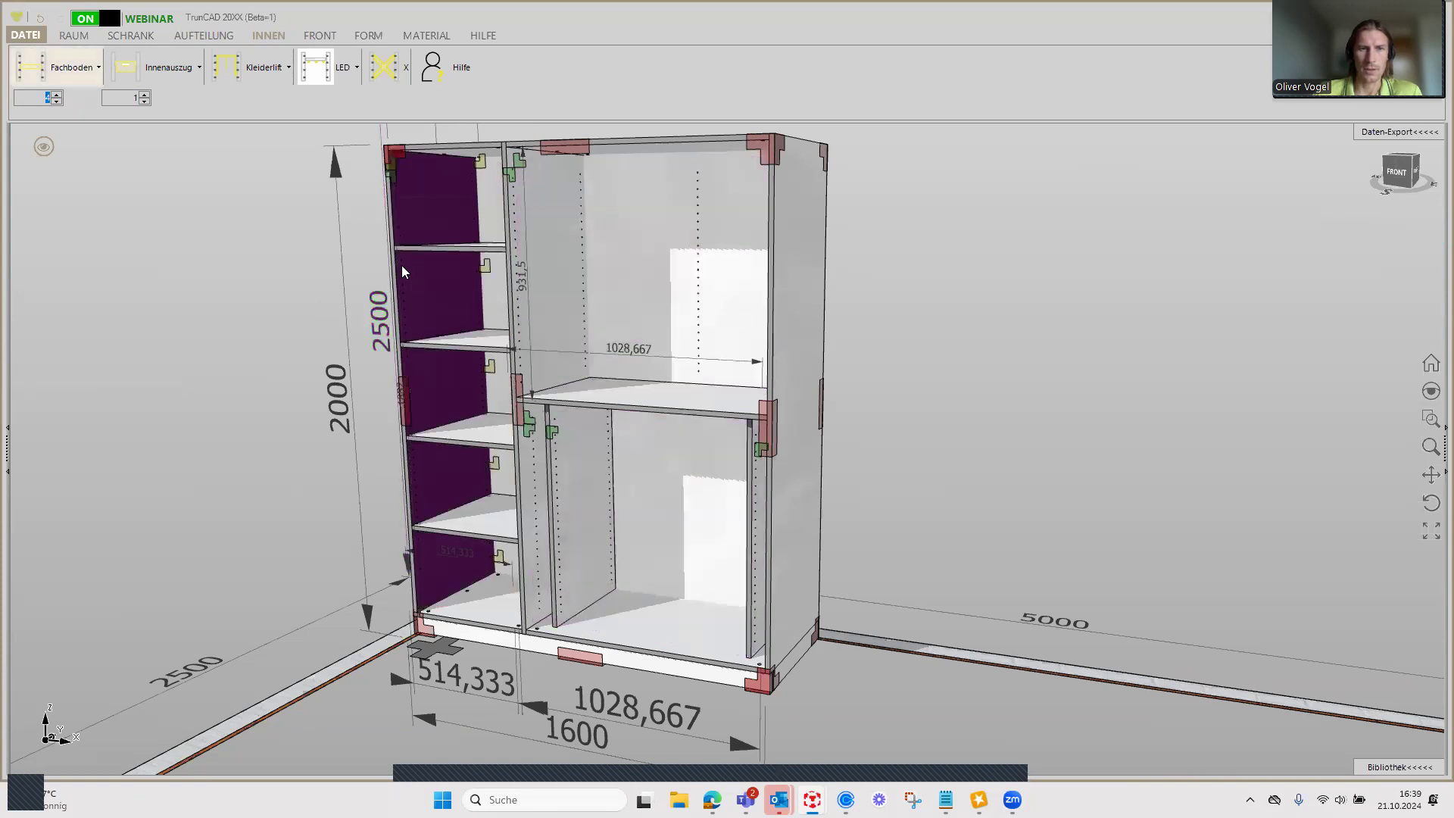
middle_drag(411, 271, 386, 296)
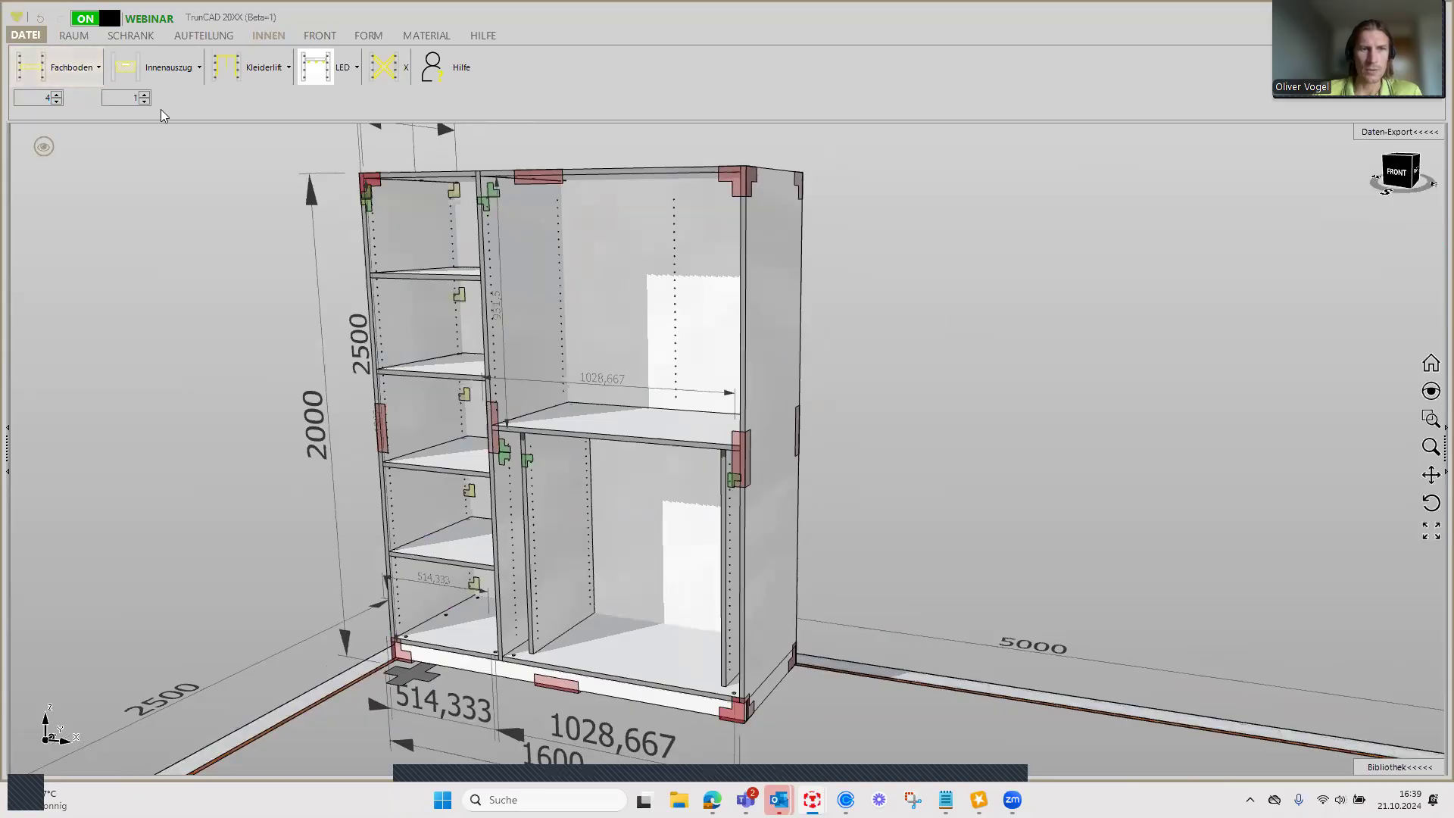
scroll(489, 387, up, 2)
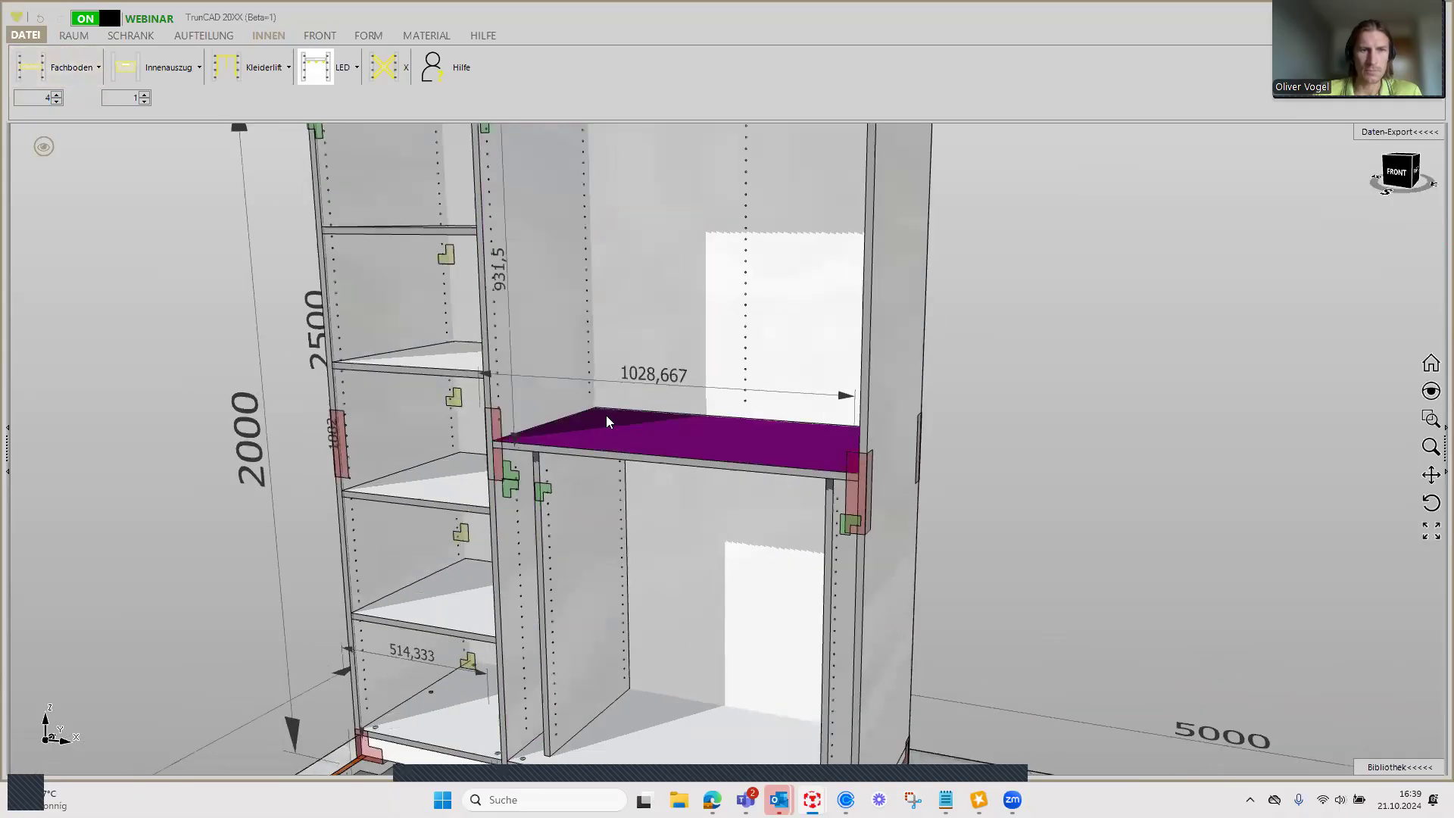
scroll(519, 397, up, 1)
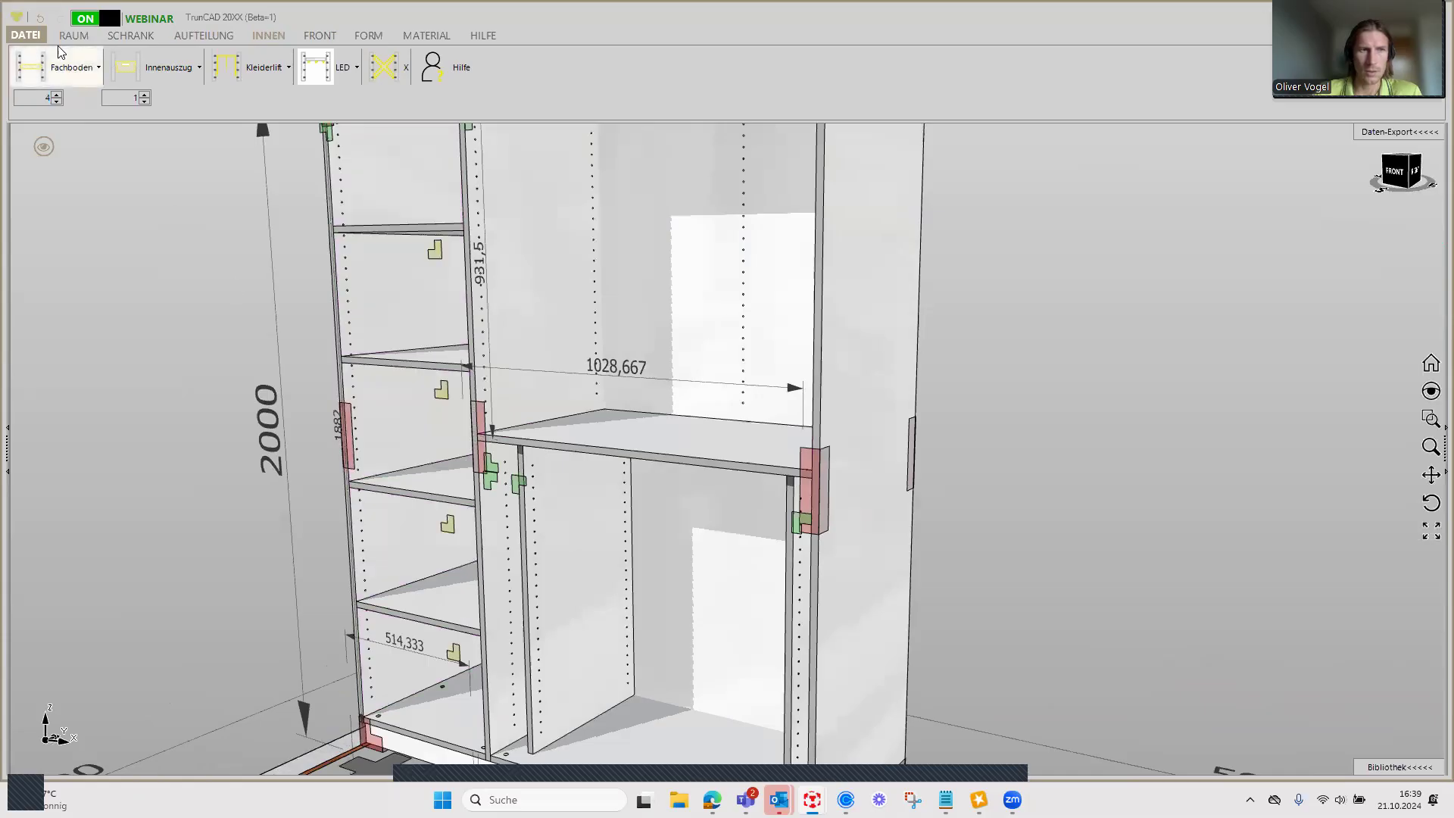
Step: Switch Fachboden shelf drilling from a hole row to Lochgruppe hole groups
click(71, 68)
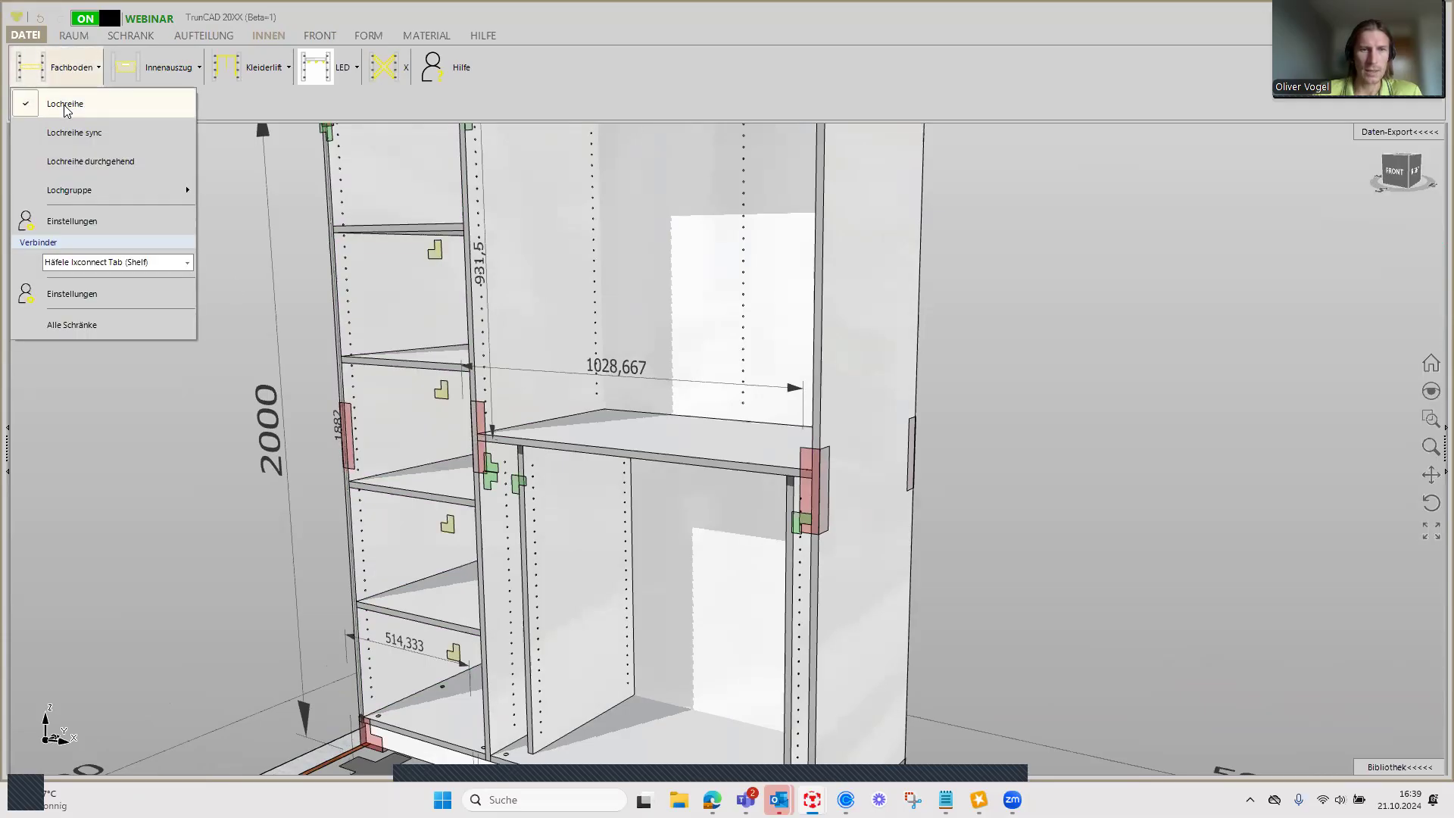
scroll(605, 406, up, 1)
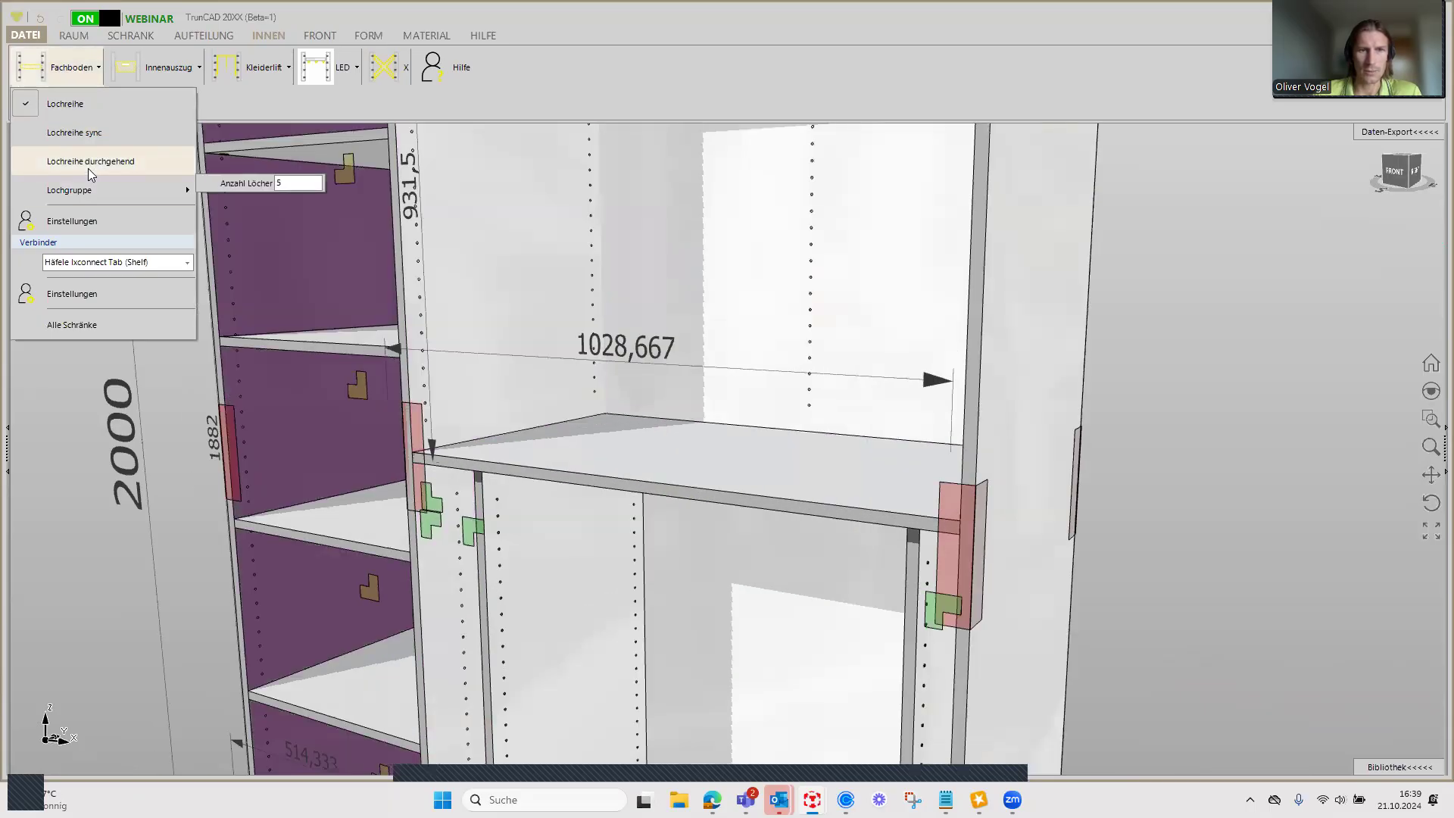
click(87, 168)
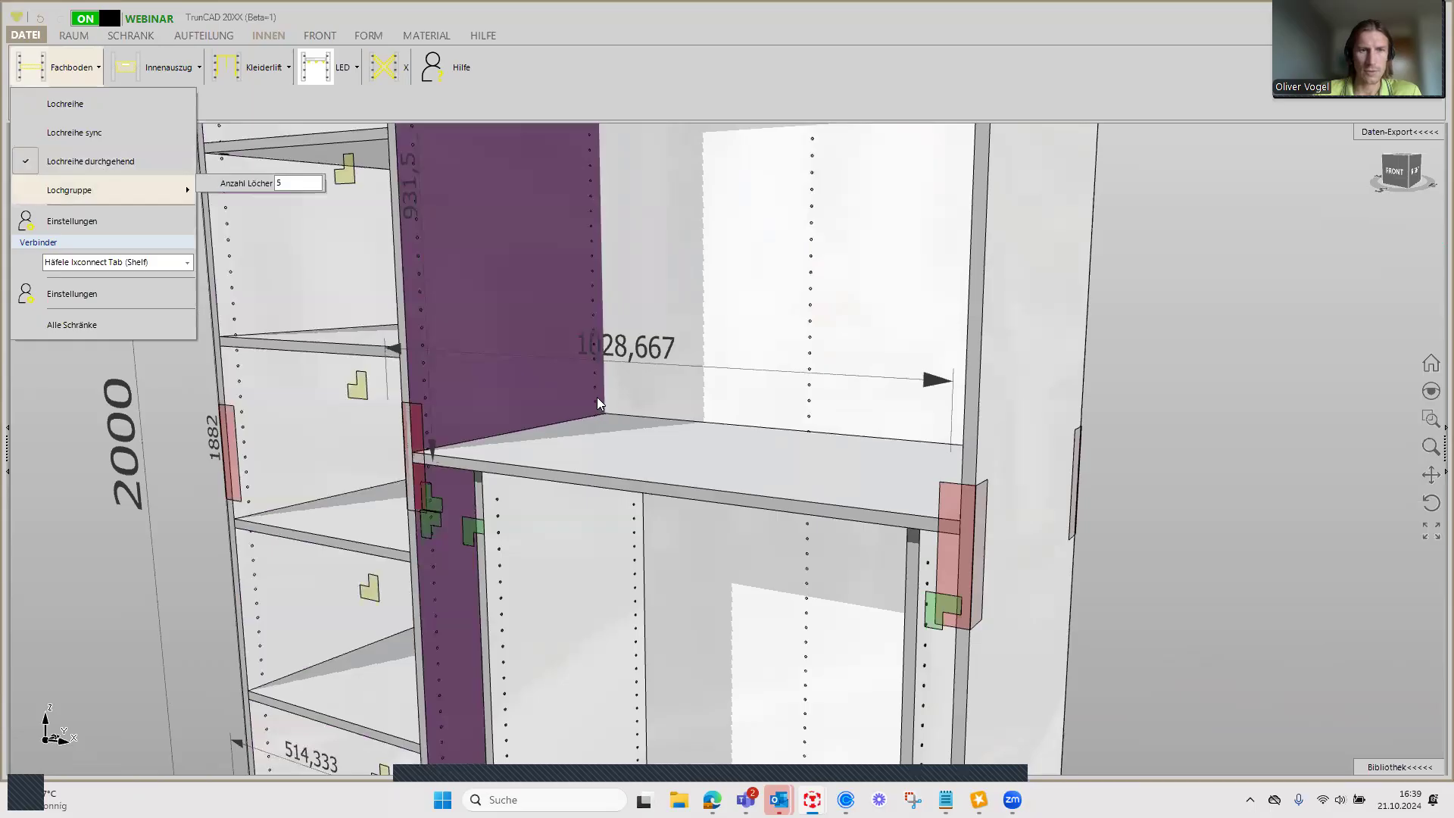
click(89, 198)
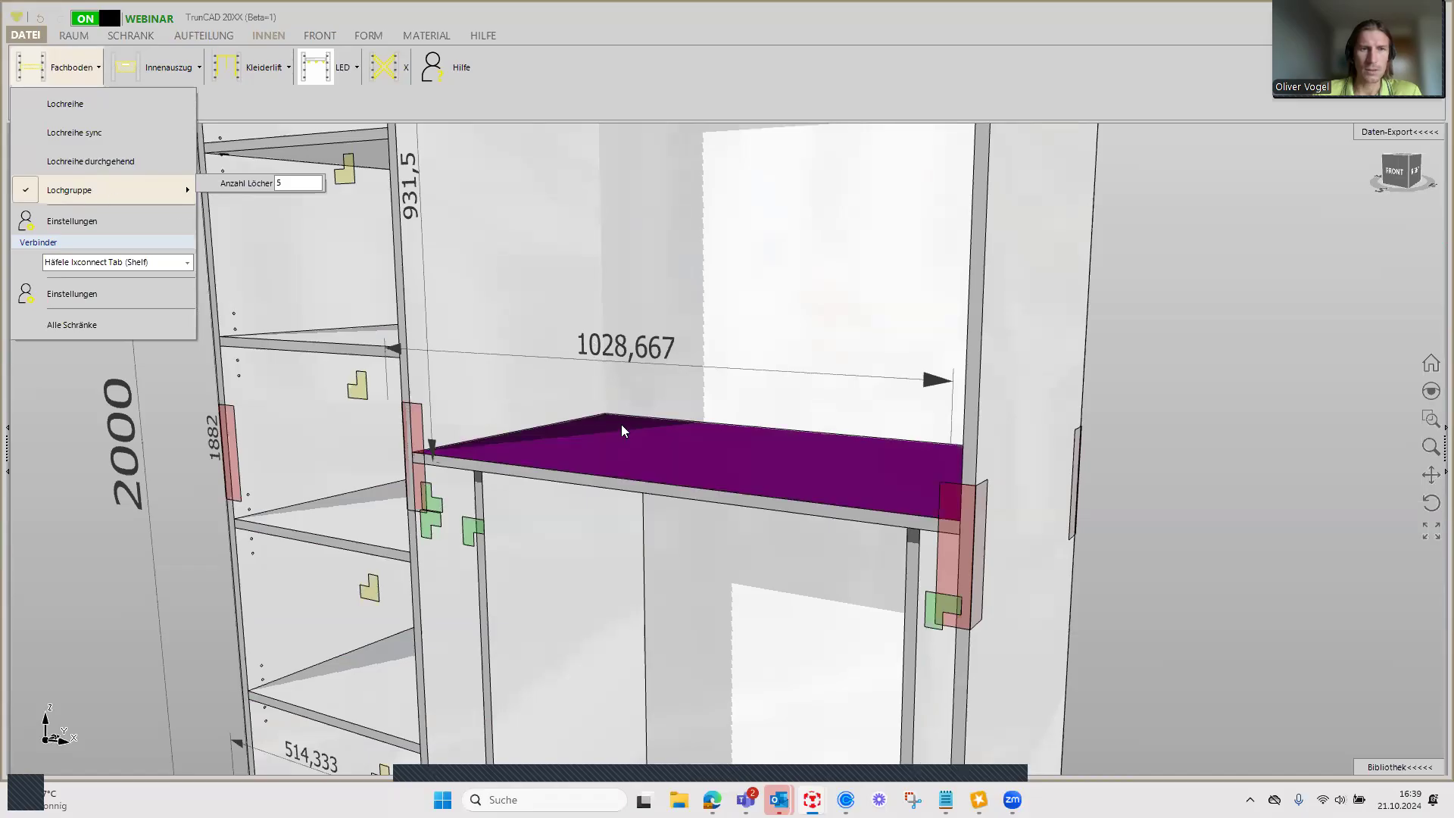
scroll(622, 425, down, 2)
middle_drag(454, 327, 514, 243)
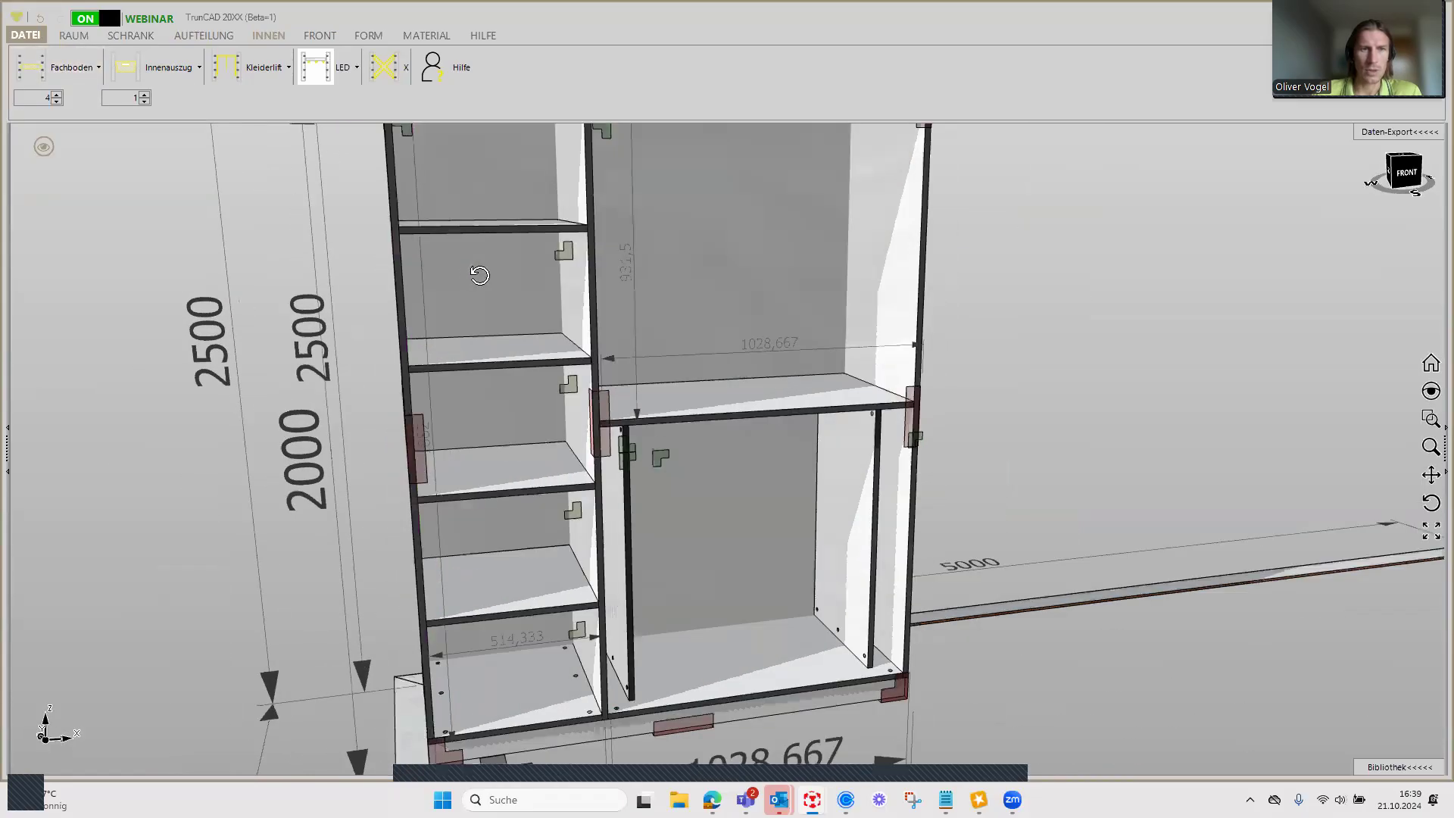
scroll(580, 214, up, 1)
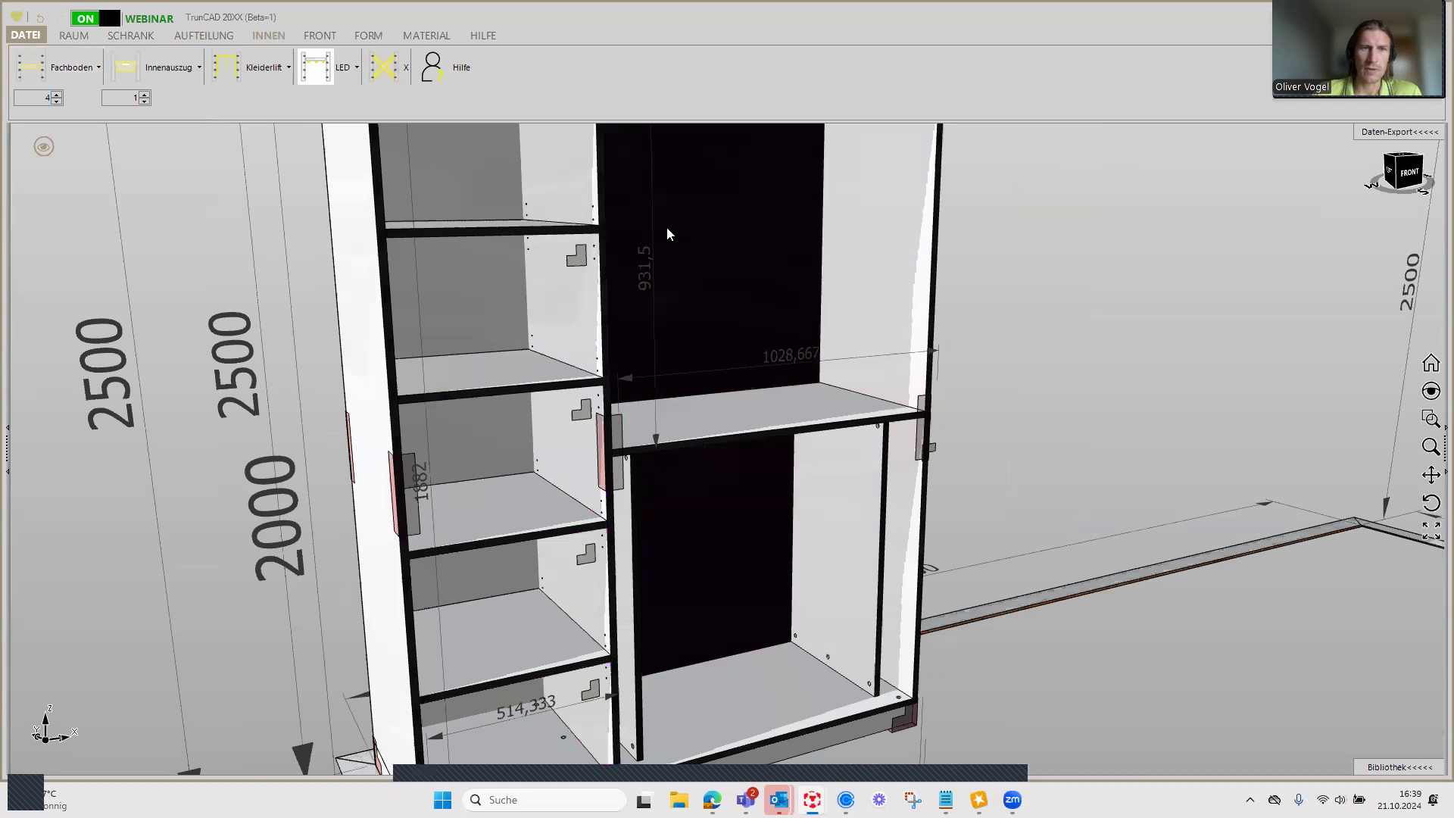
scroll(595, 231, up, 2)
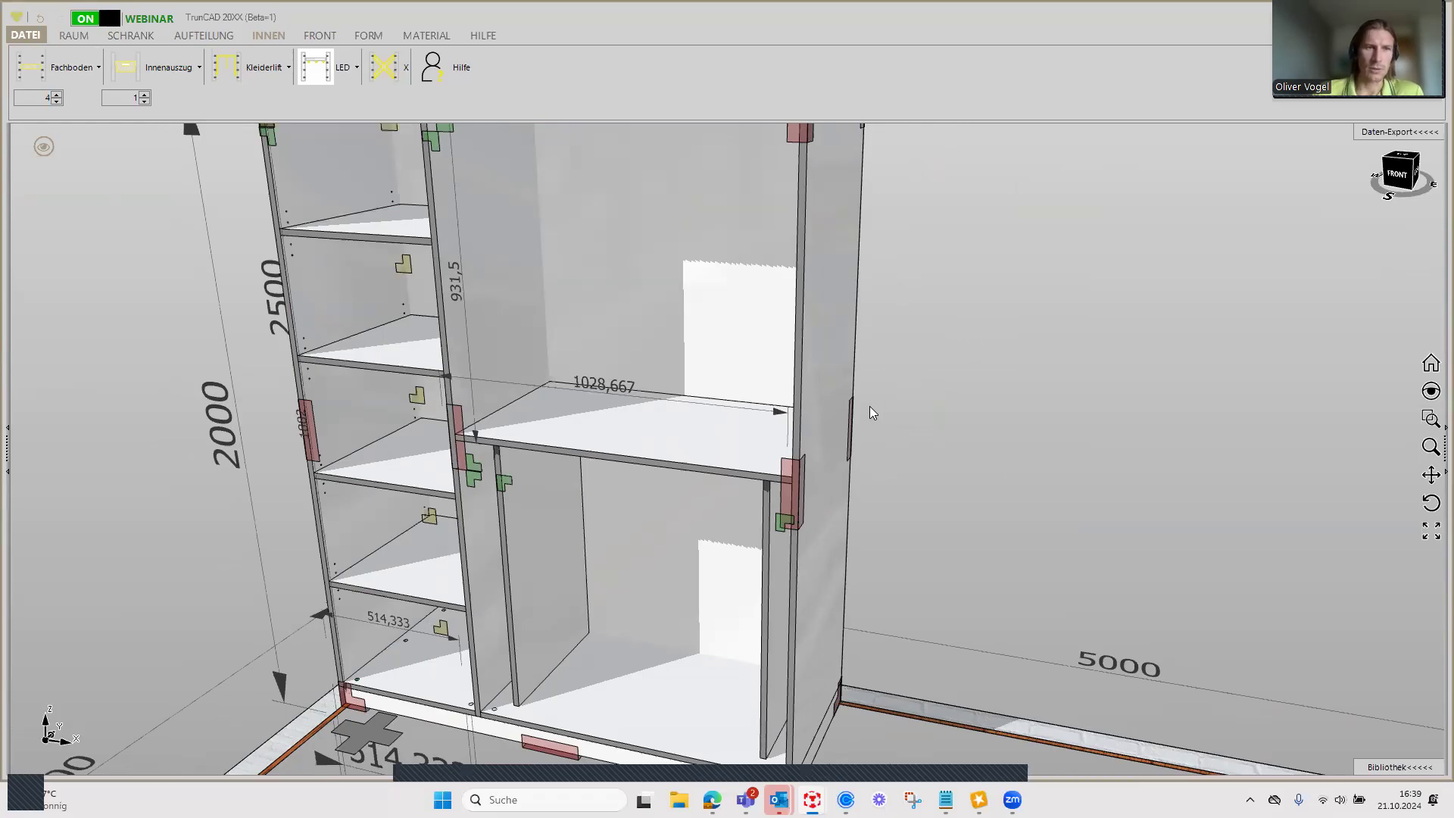
middle_drag(870, 421, 868, 463)
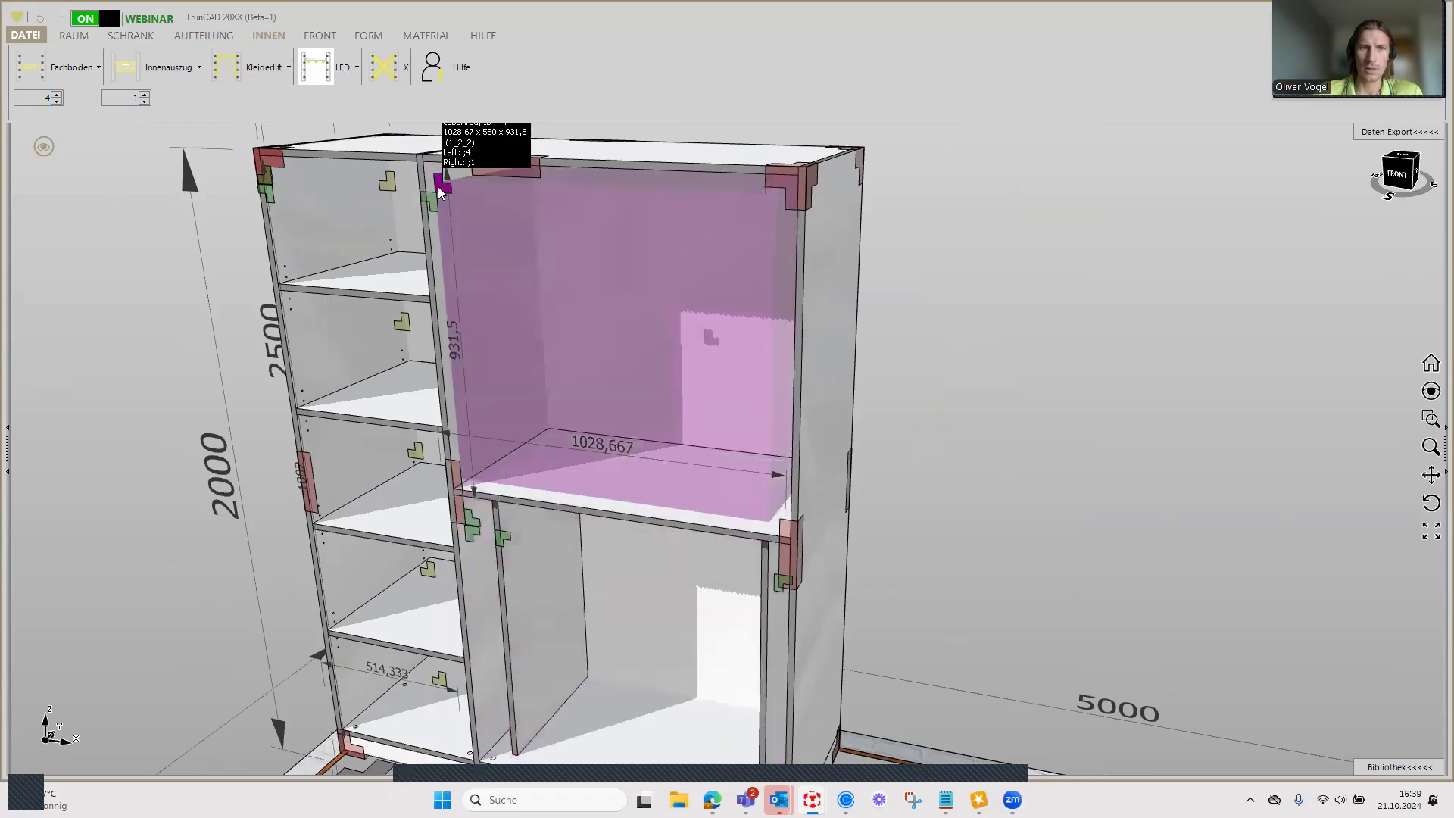
Step: Open the Einstellungen Bereich settings of the upper right compartment
right_click(440, 187)
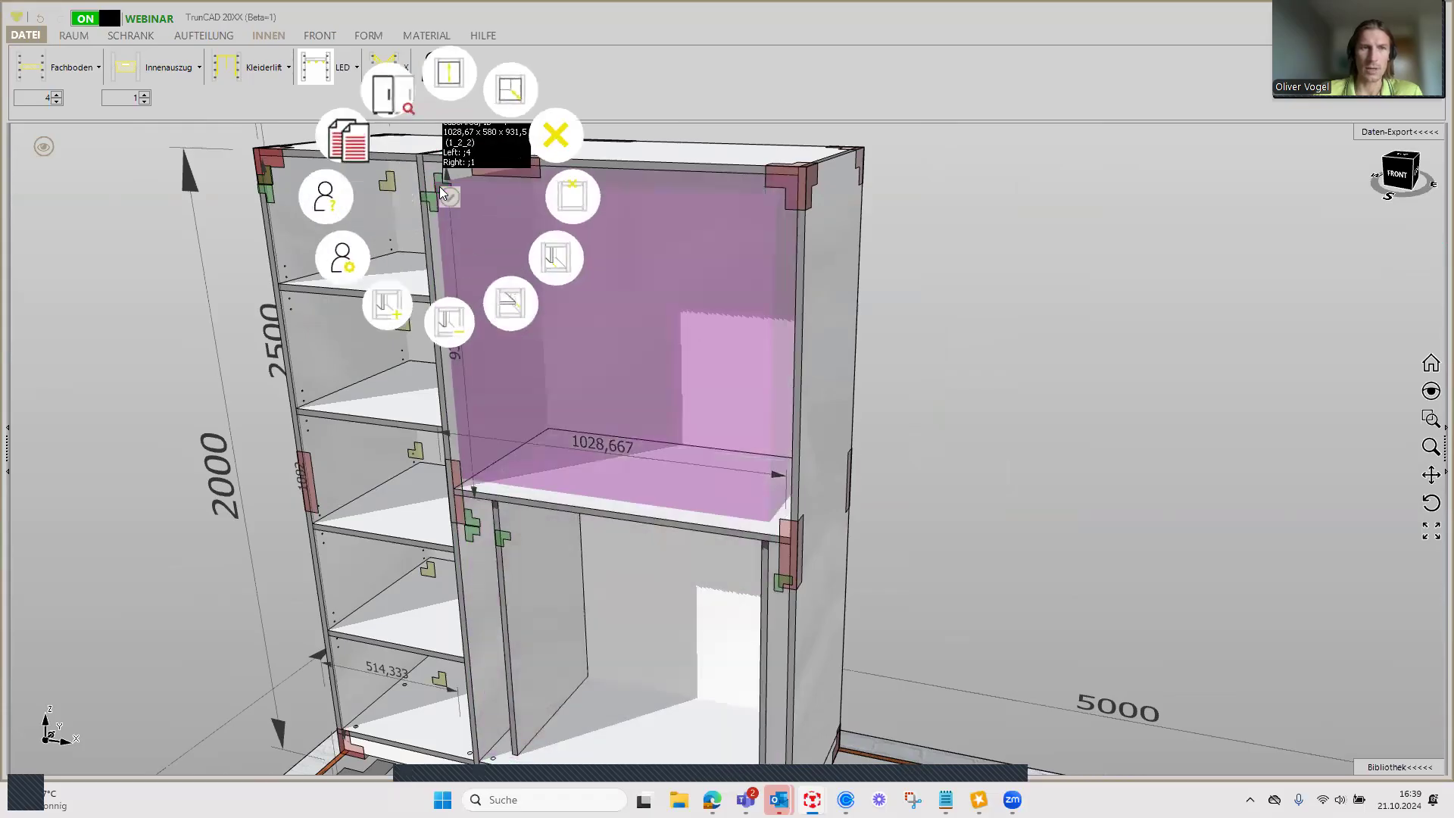
click(346, 271)
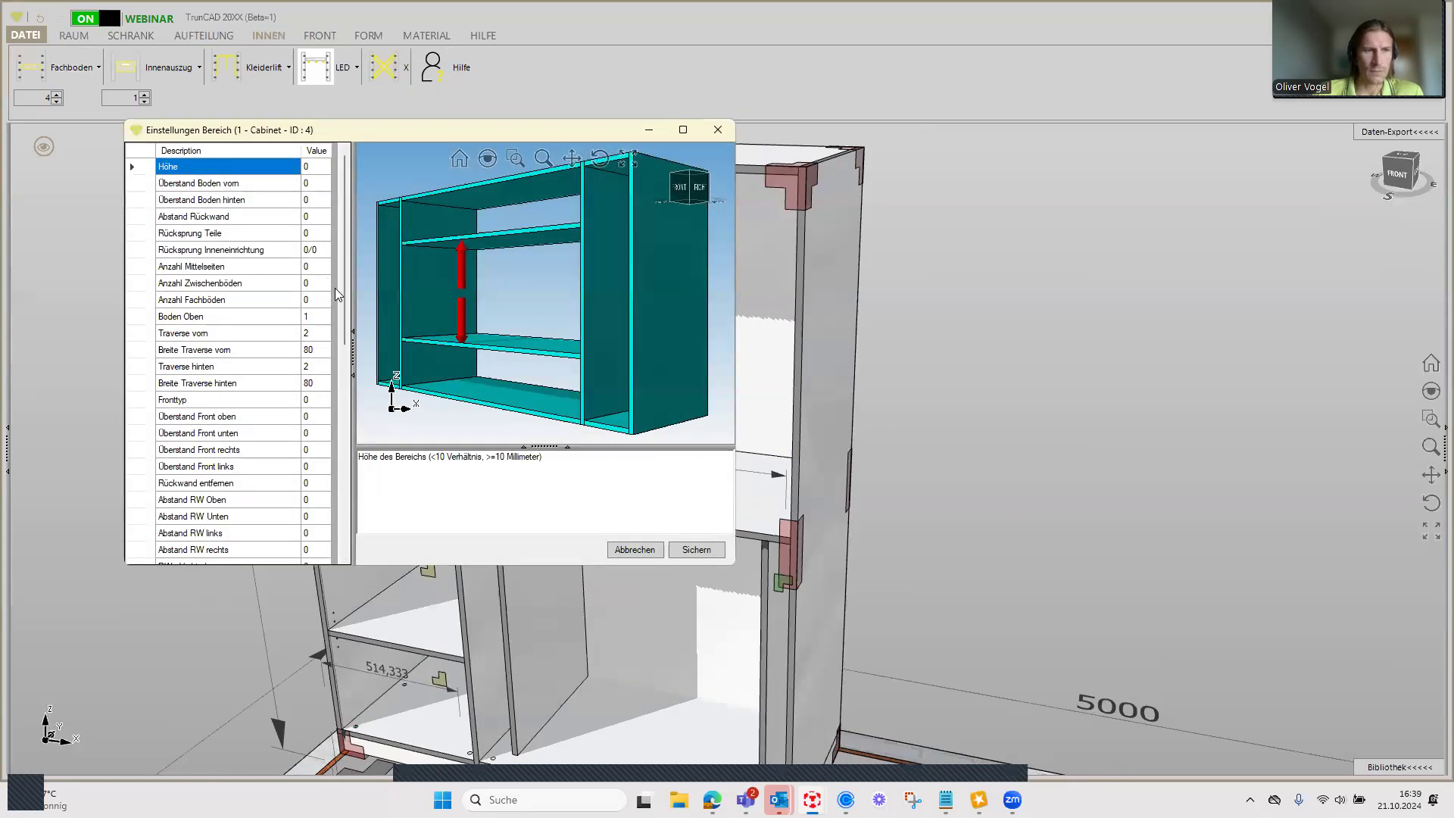
click(316, 168)
scroll(318, 216, down, 1)
scroll(316, 216, down, 2)
scroll(316, 216, down, 2)
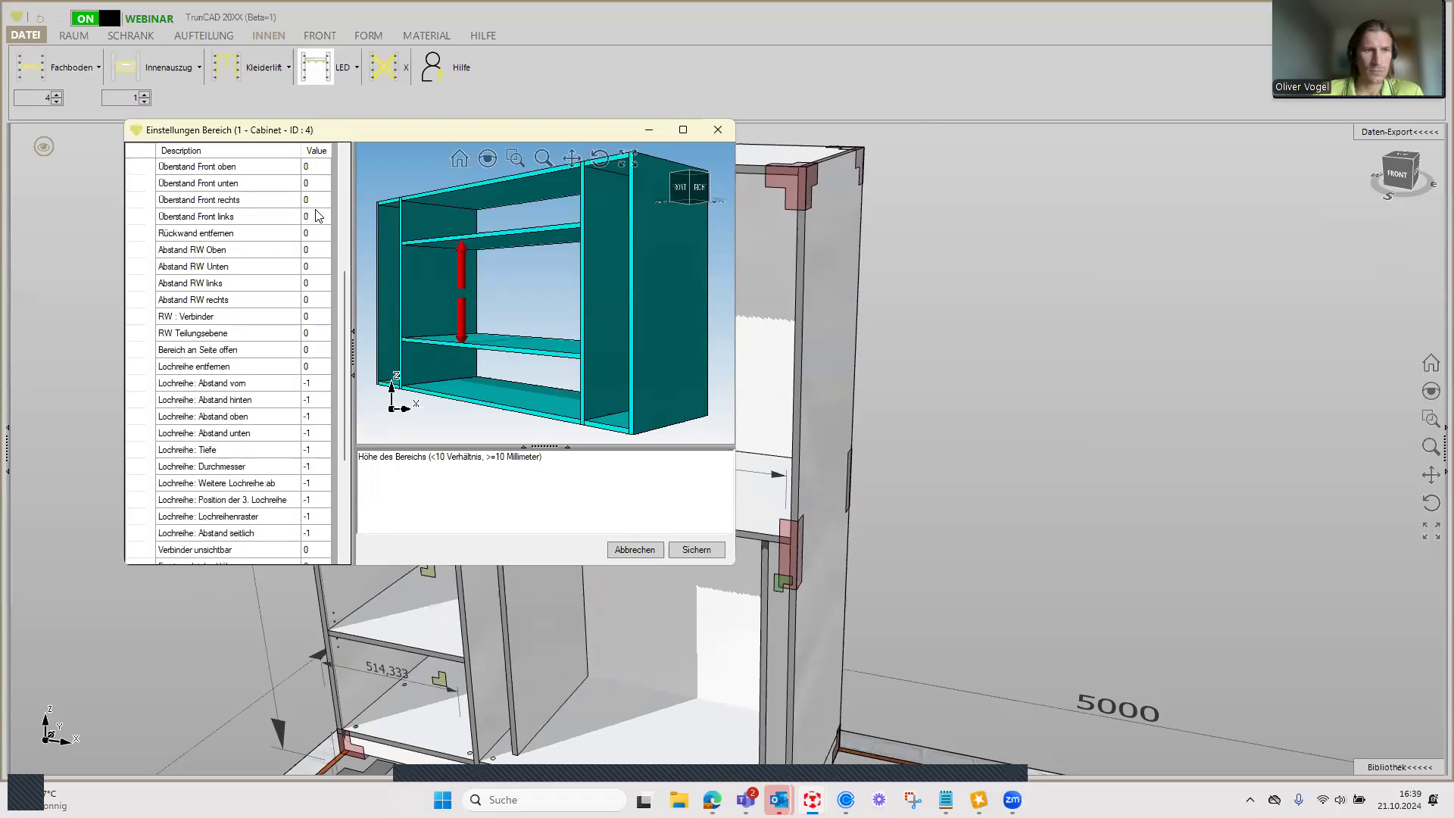
Step: Review the hole-row removal and front, rear, back and bottom distance values, all -1
click(311, 368)
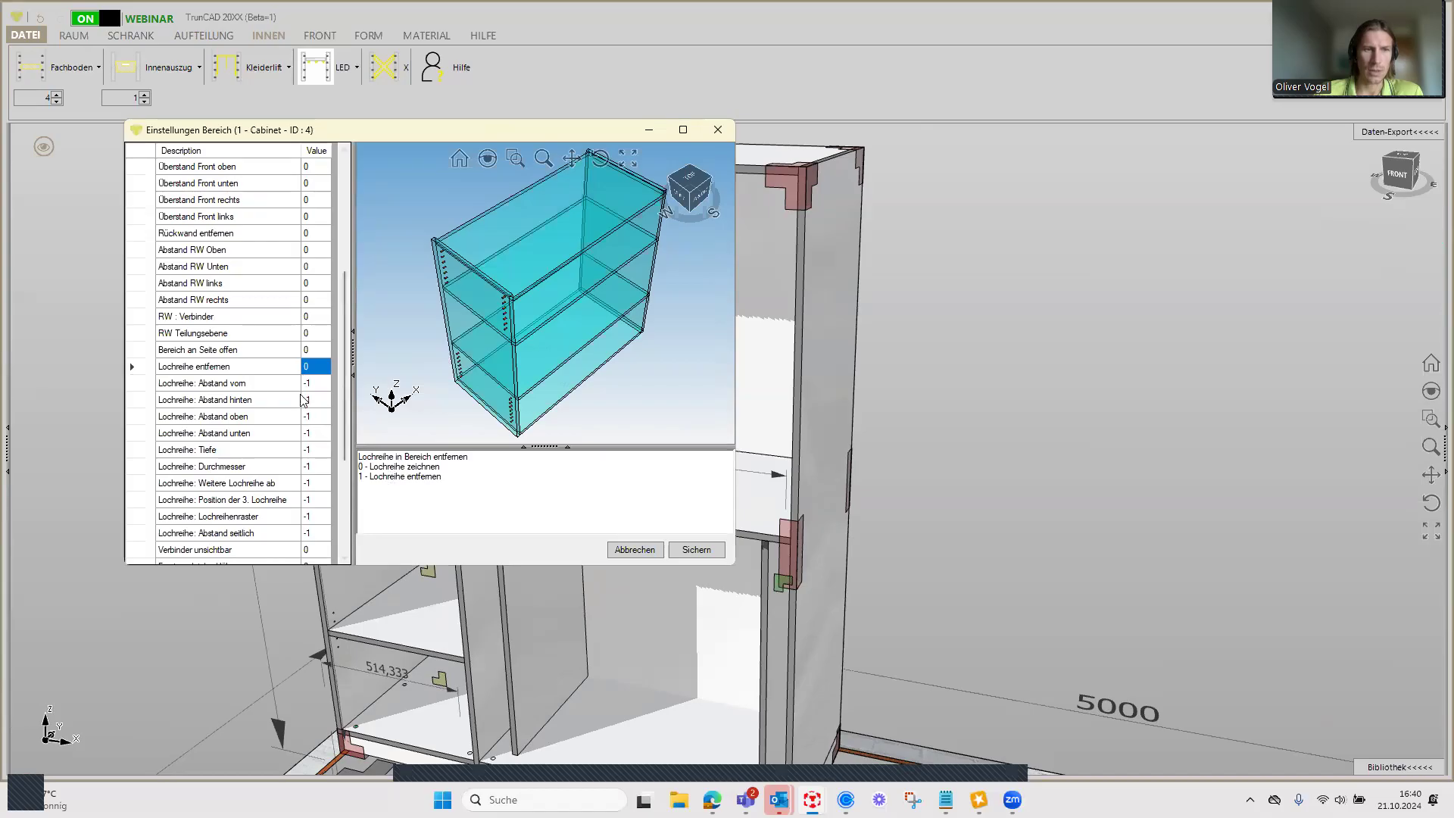
click(308, 385)
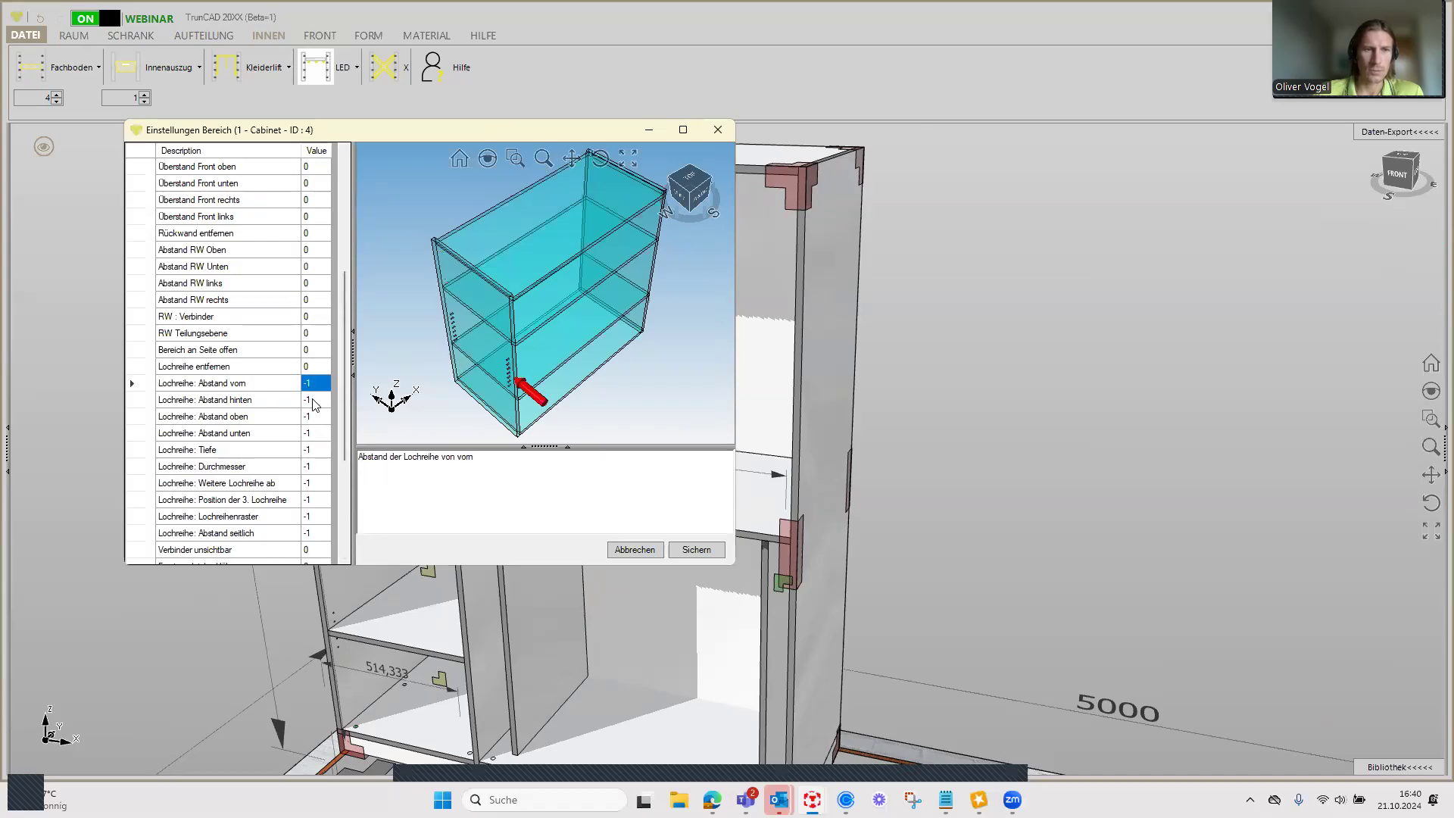
click(315, 401)
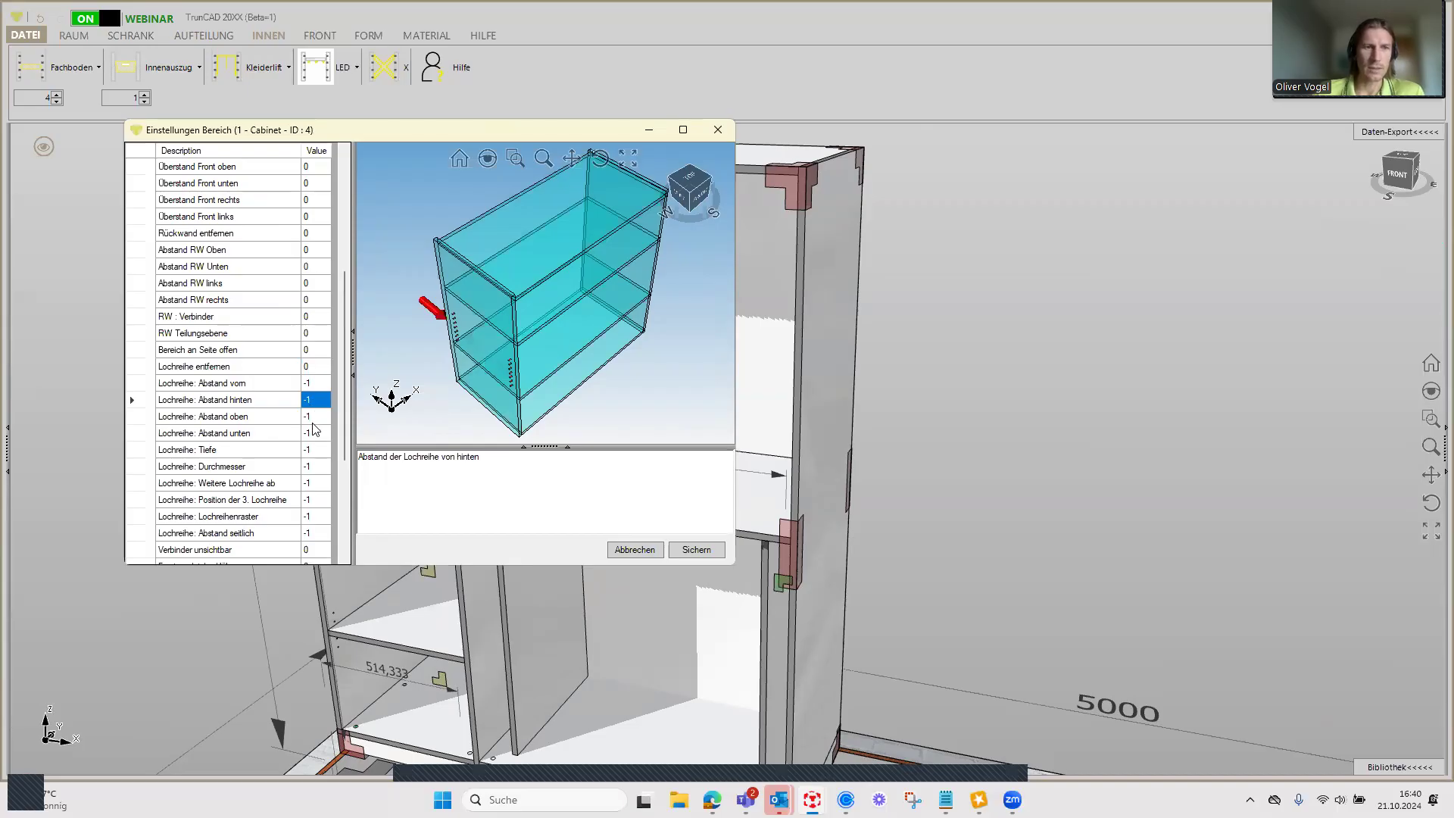
click(315, 417)
click(317, 434)
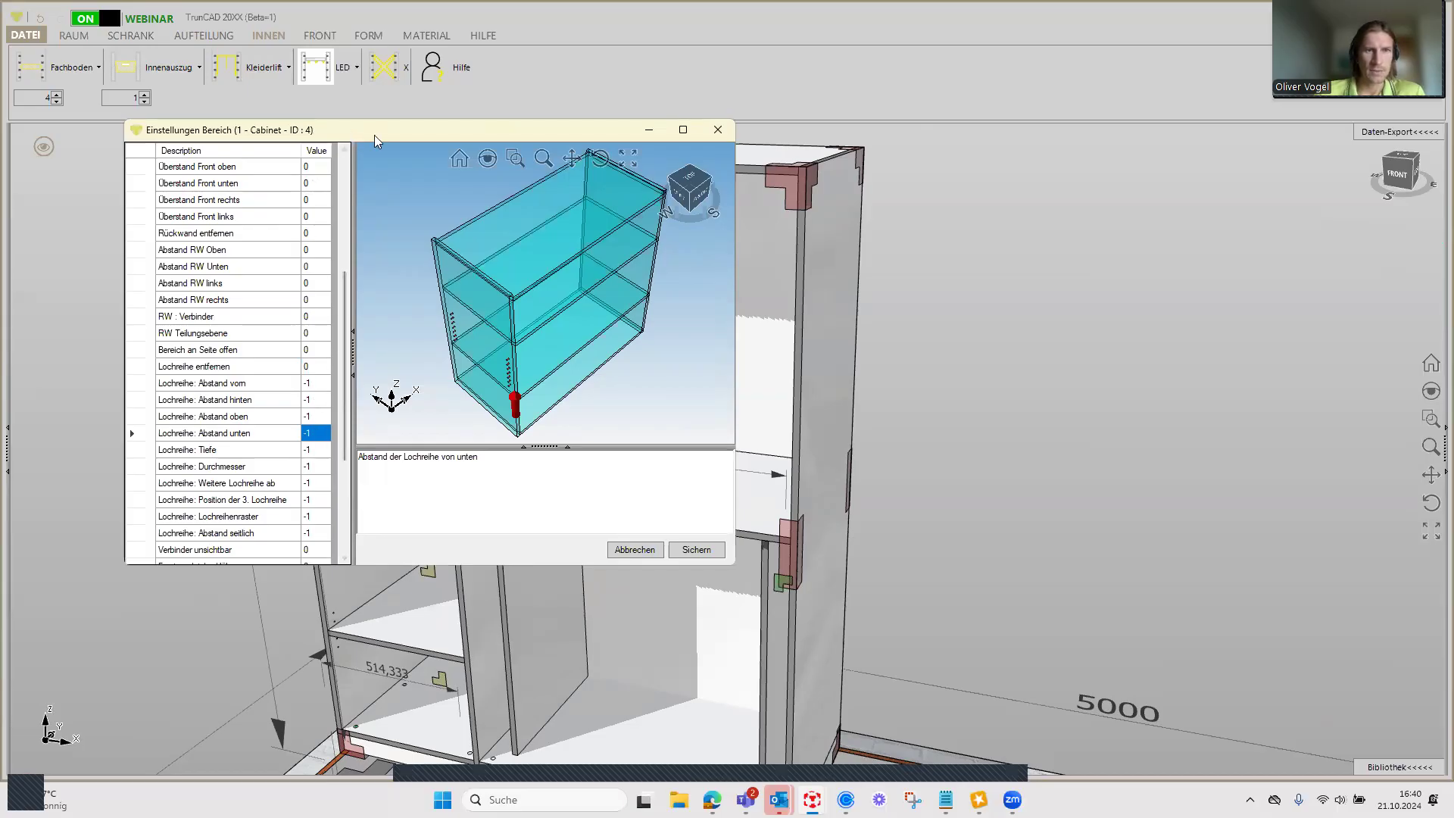
click(60, 81)
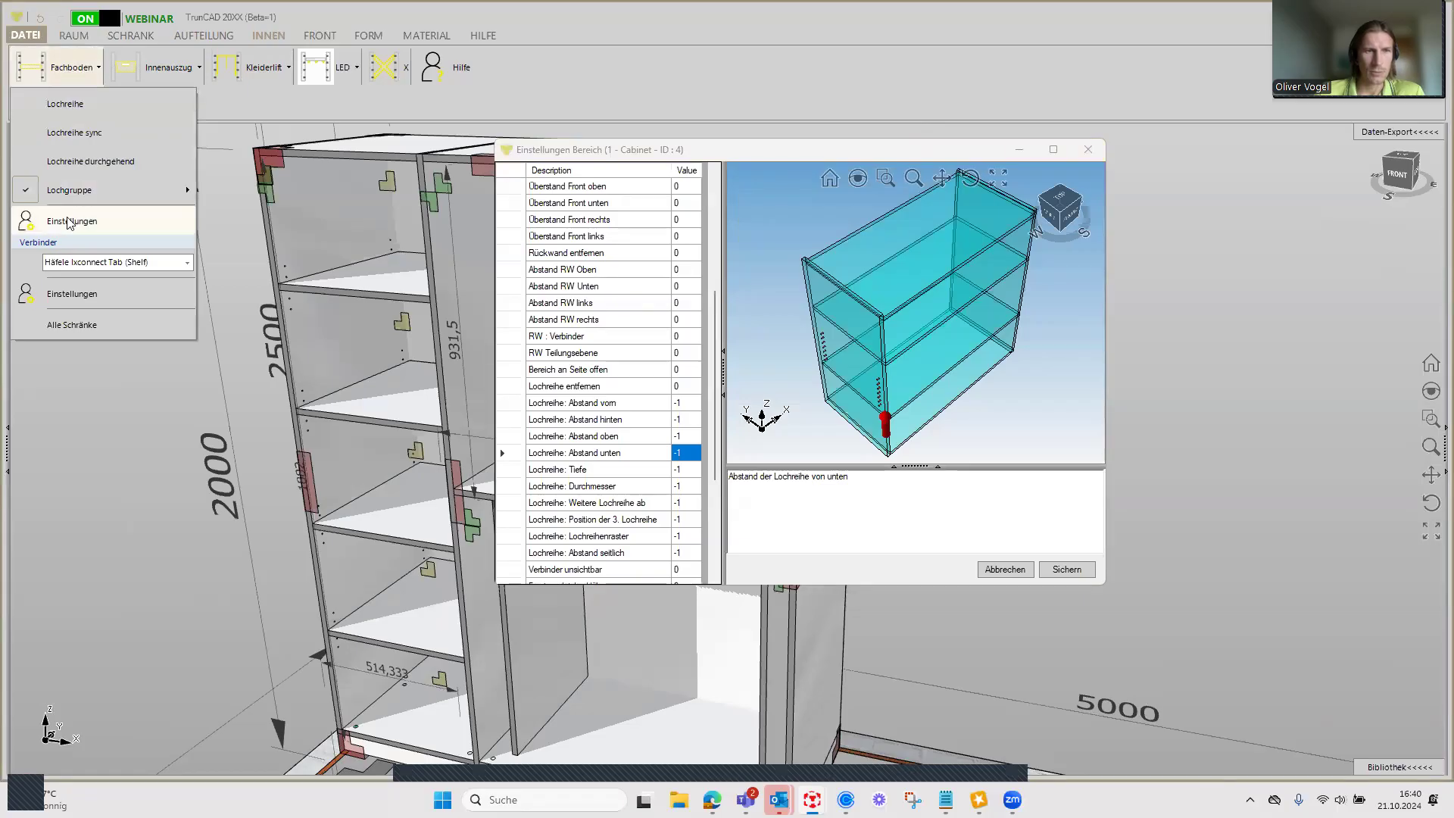
Step: Compare Lochreihe Einstellungen bottom, top and back distances against the Bereich settings
click(94, 222)
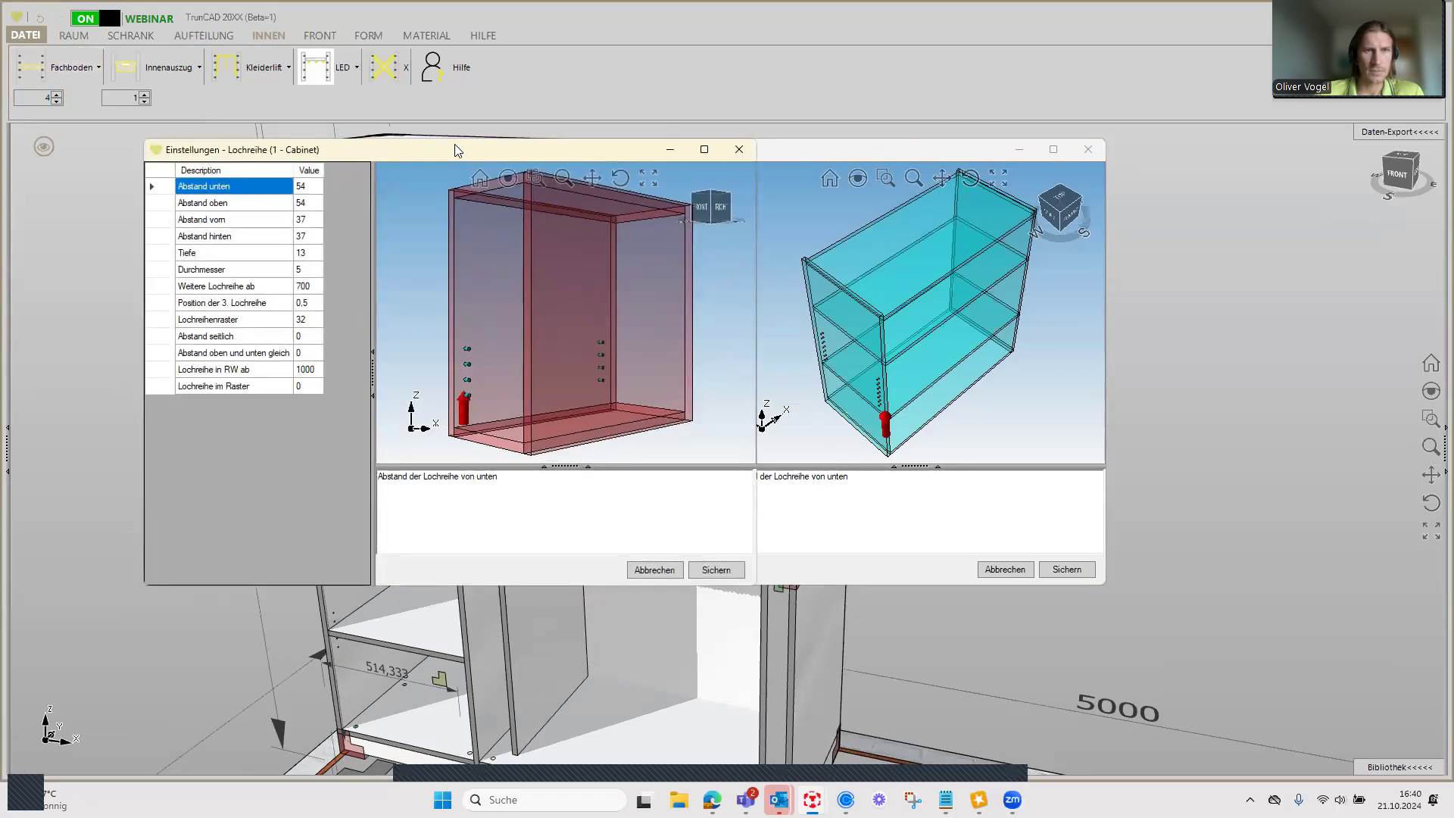
drag(458, 150, 404, 150)
click(741, 144)
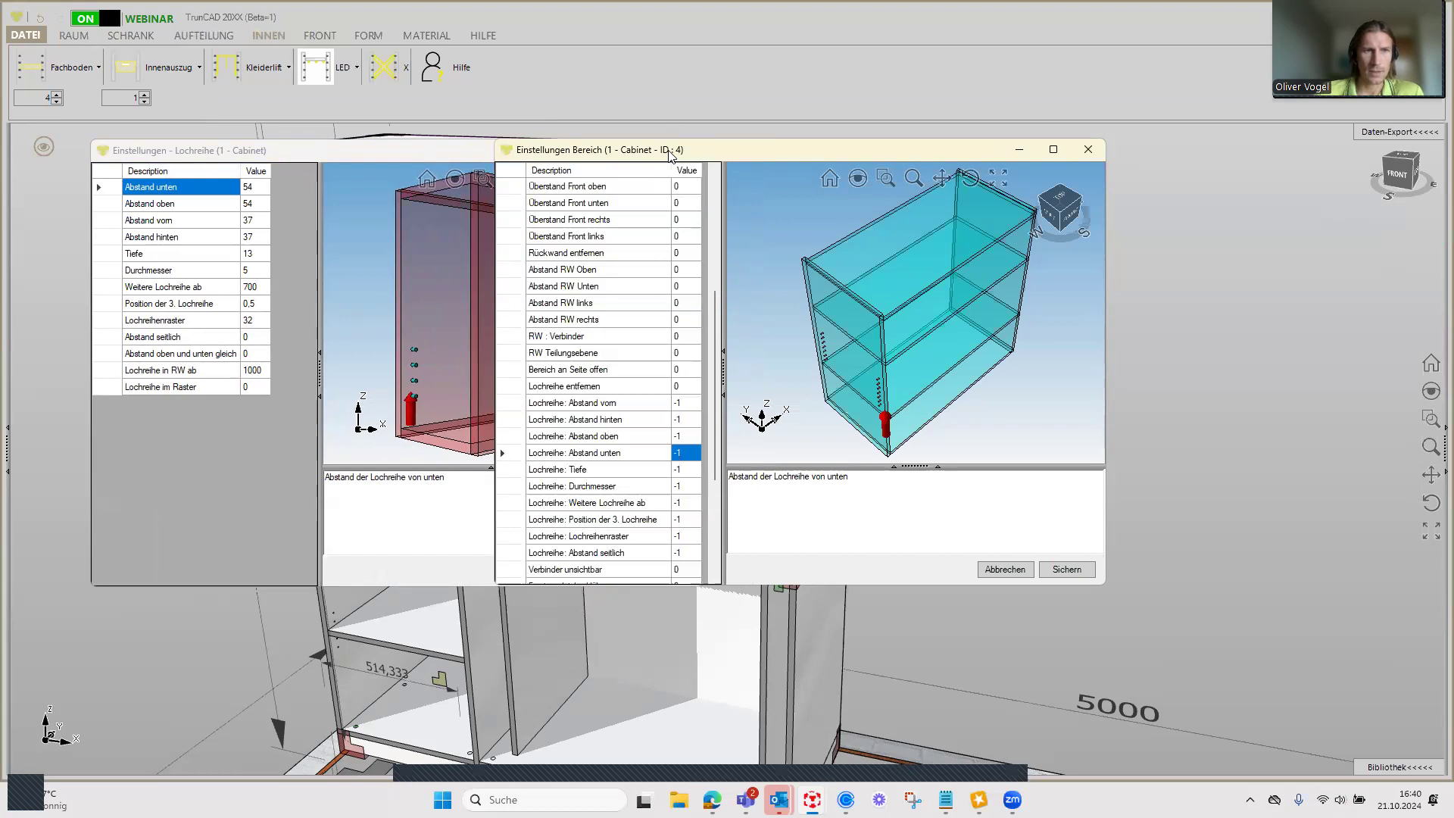
drag(669, 154, 662, 149)
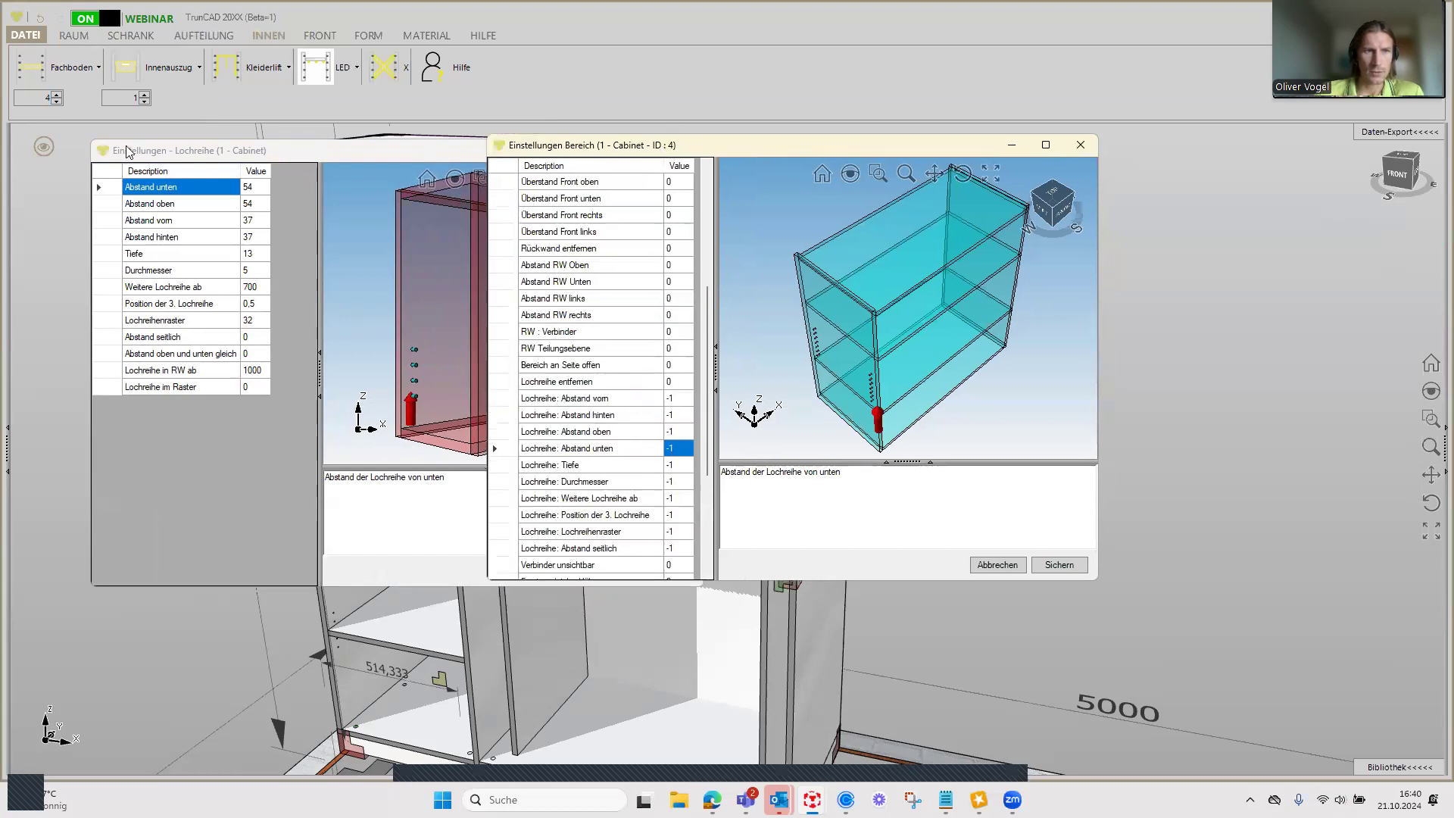
click(252, 190)
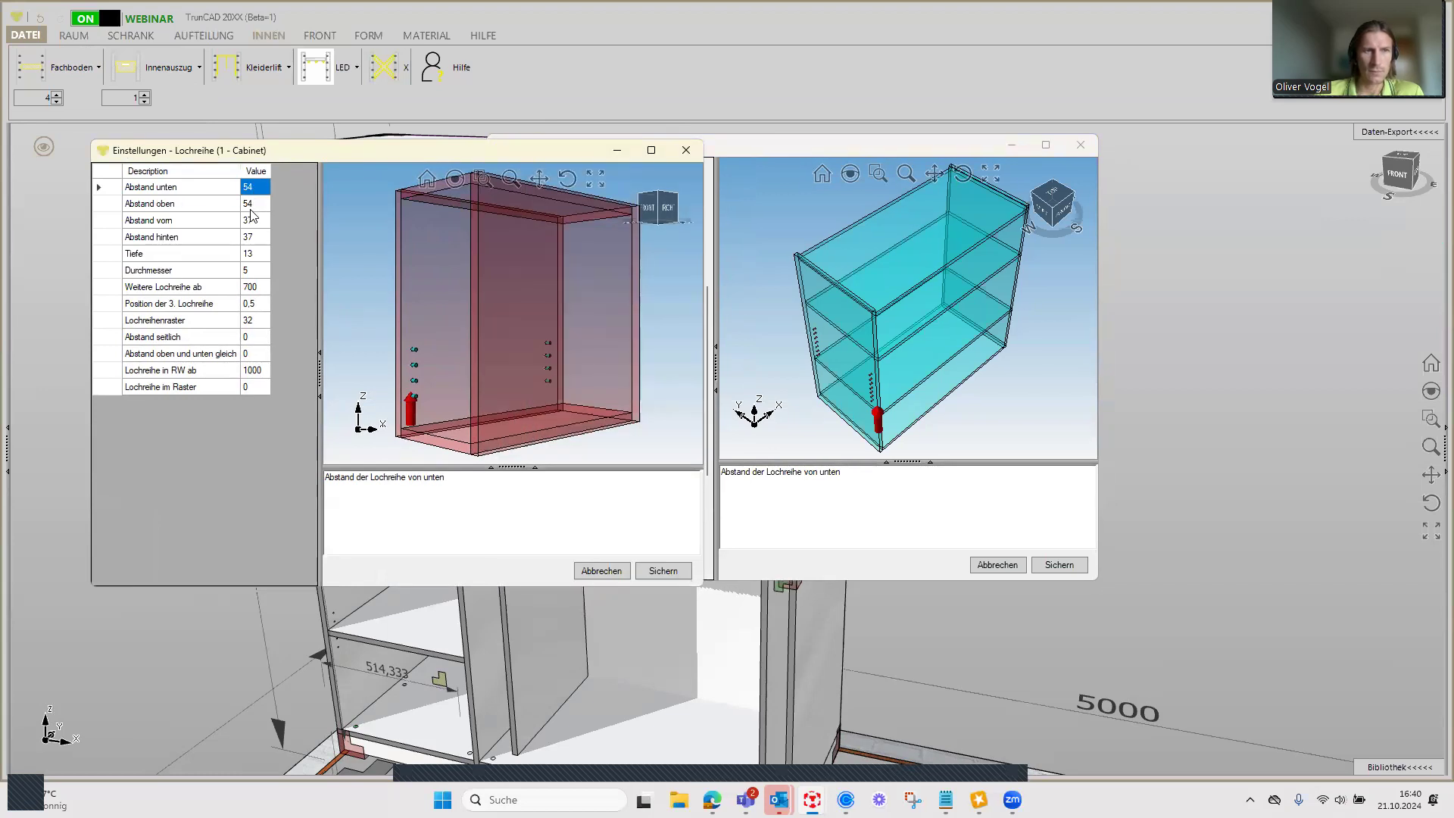
click(252, 204)
click(256, 237)
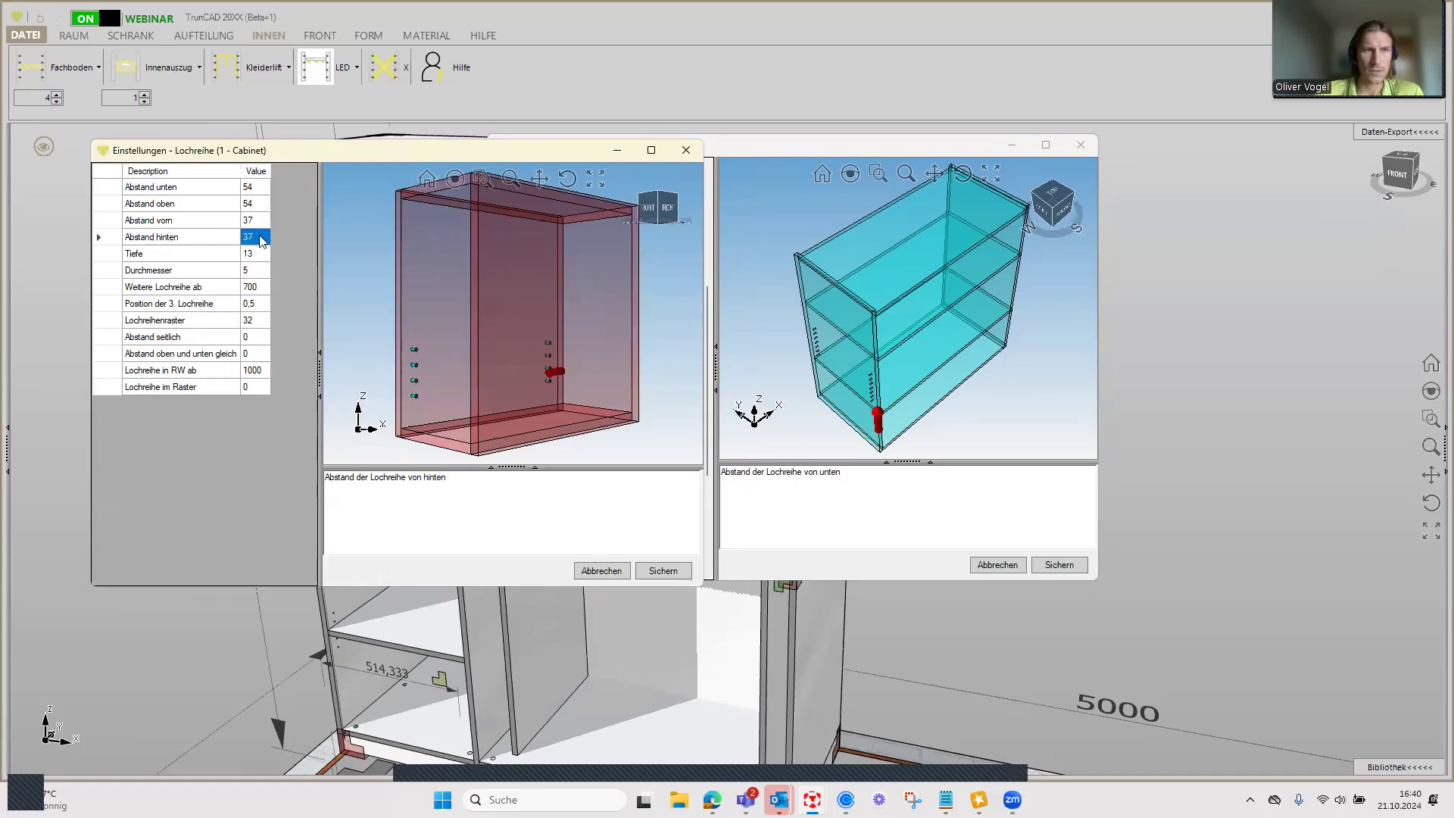
click(766, 149)
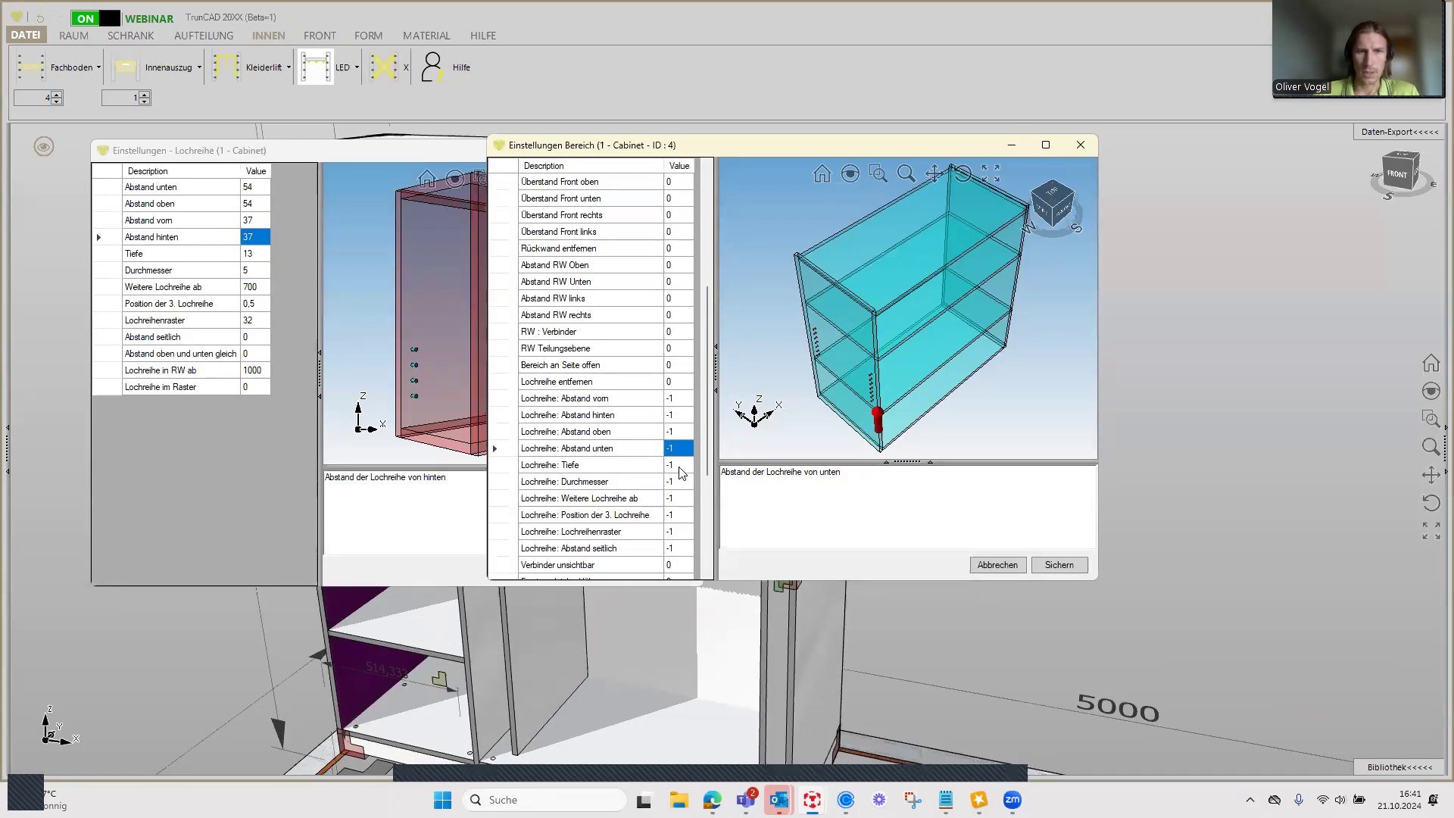
Step: Check the additional and third hole-row settings, close both dialogs, and view the front
click(679, 505)
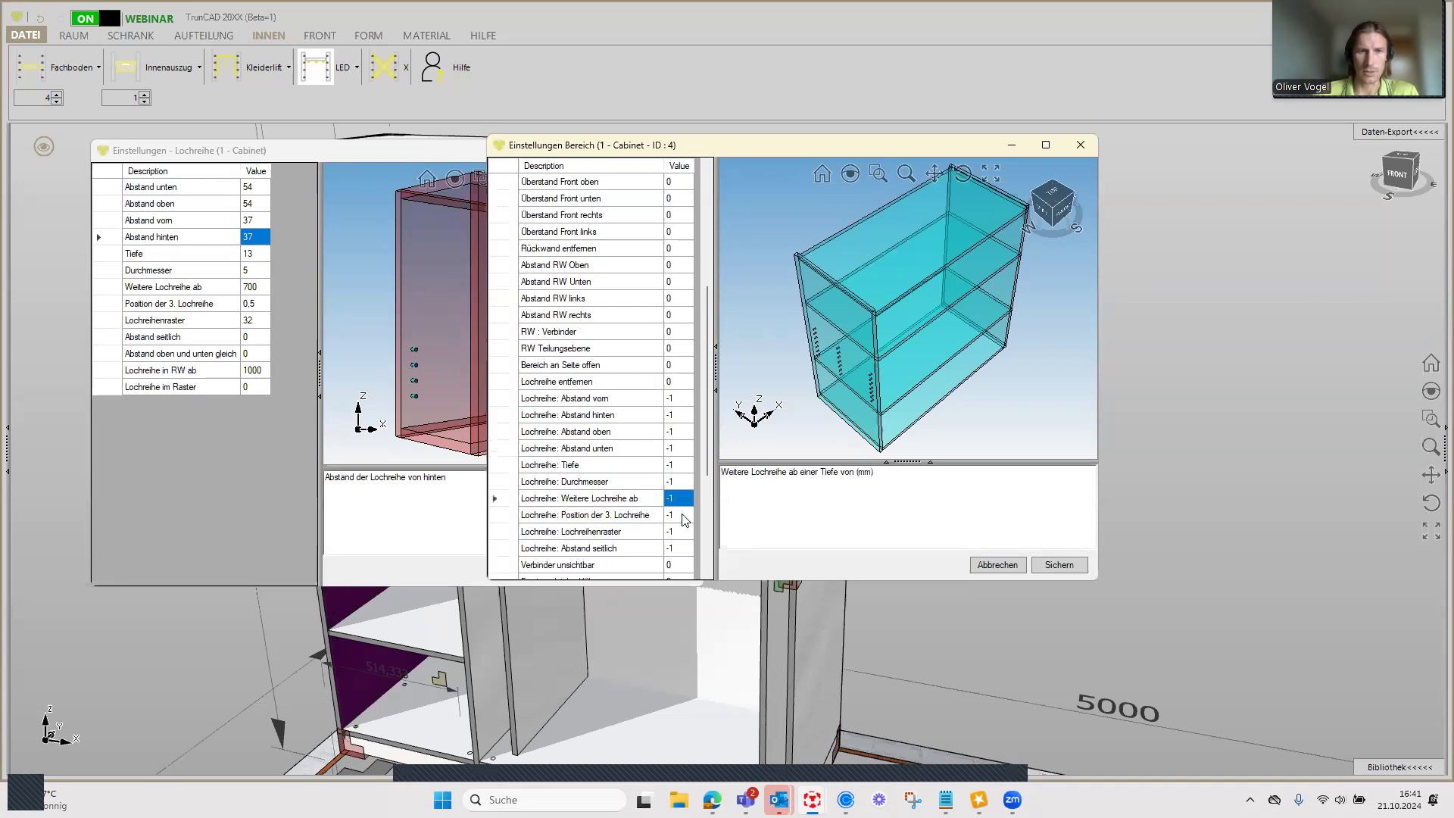
click(683, 517)
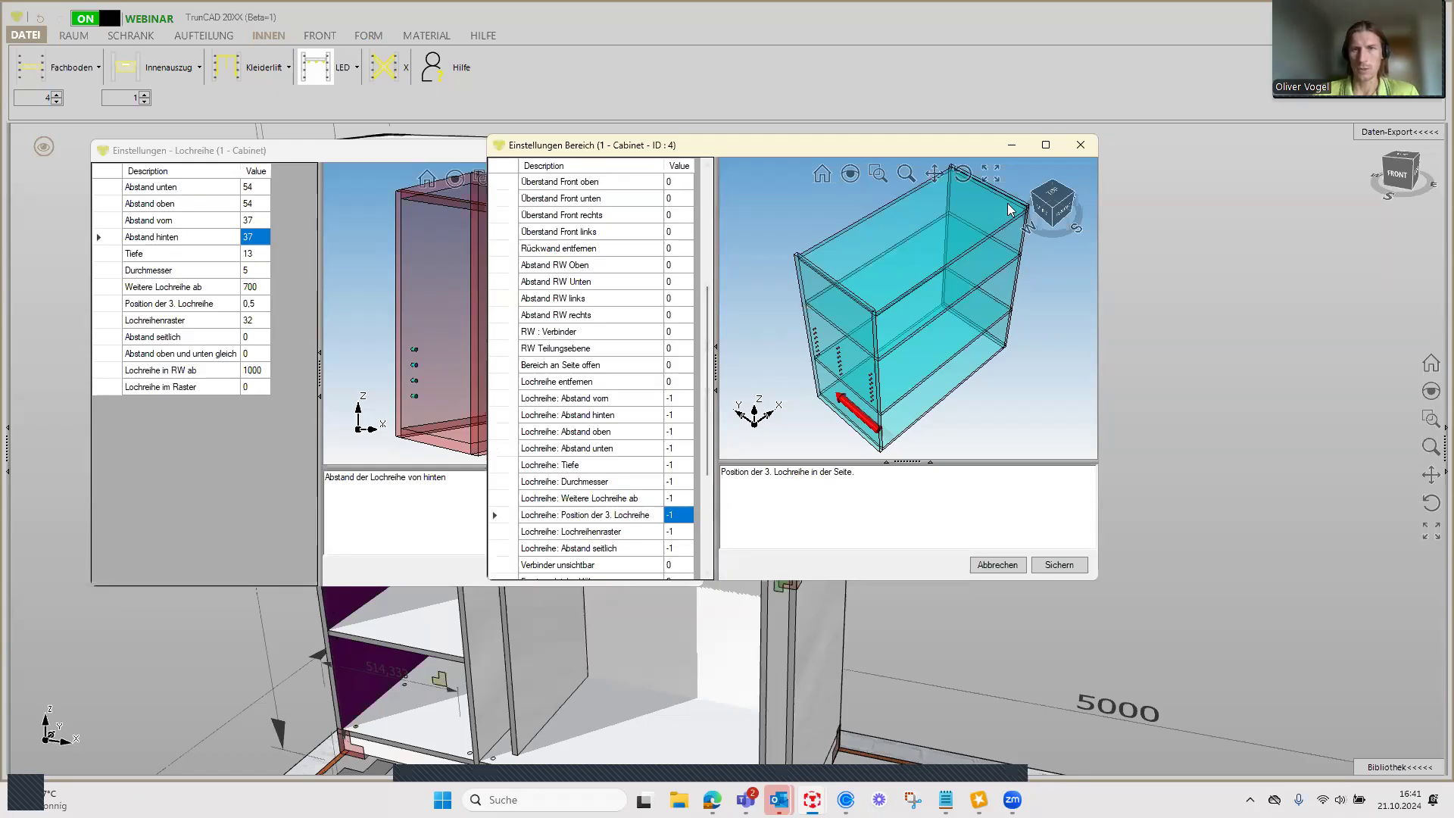
click(1081, 144)
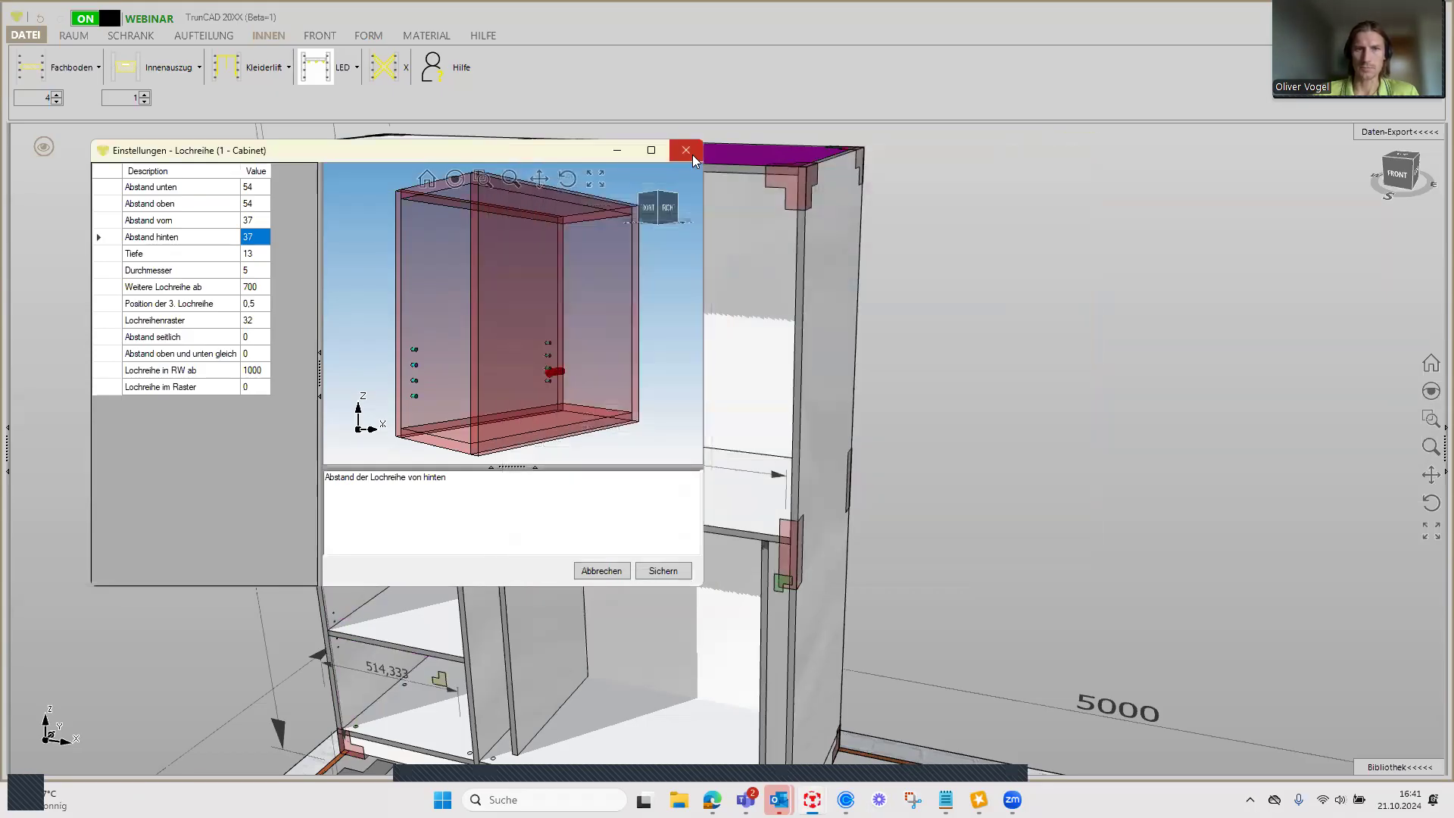
click(688, 151)
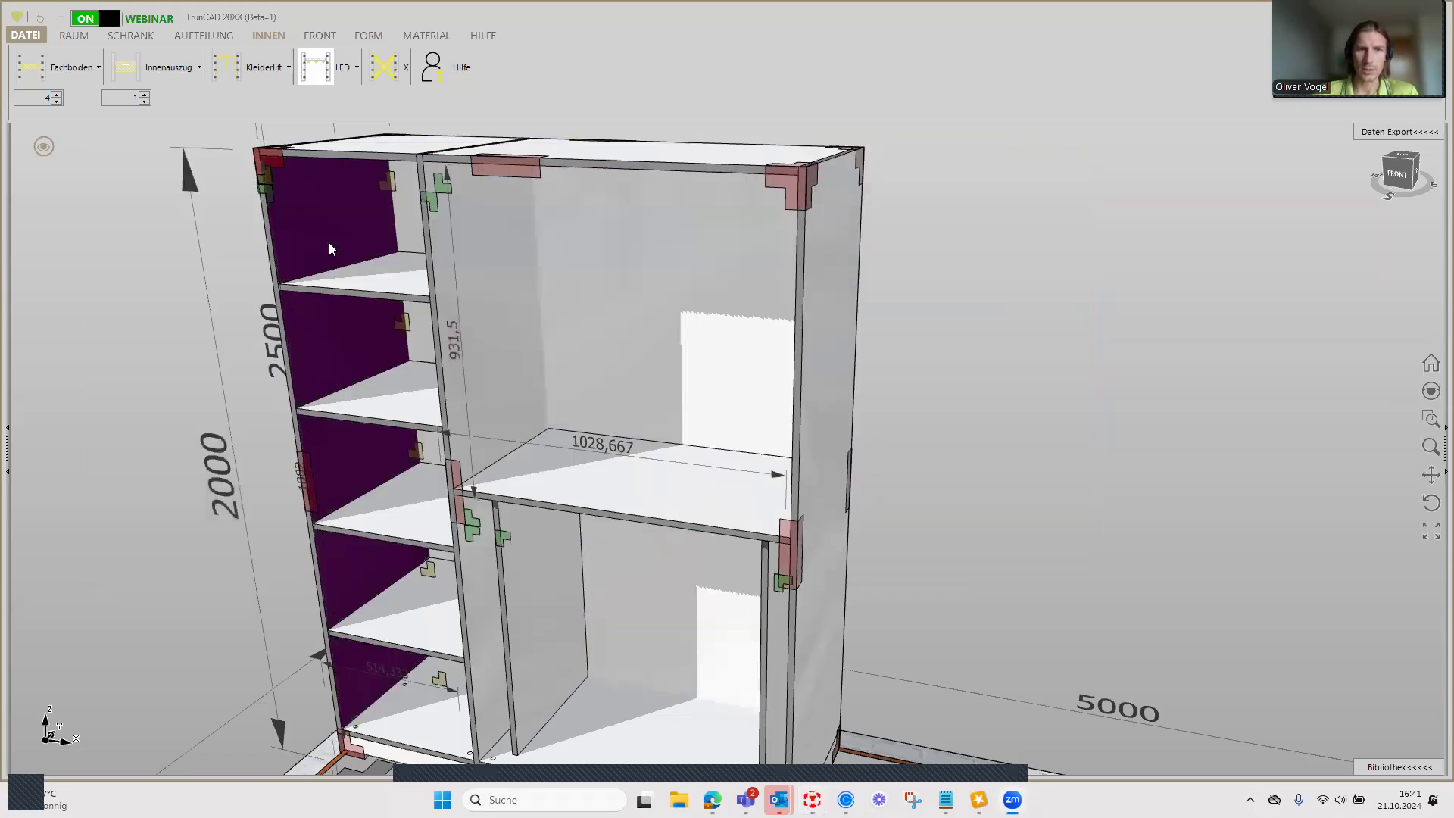
scroll(924, 292, down, 2)
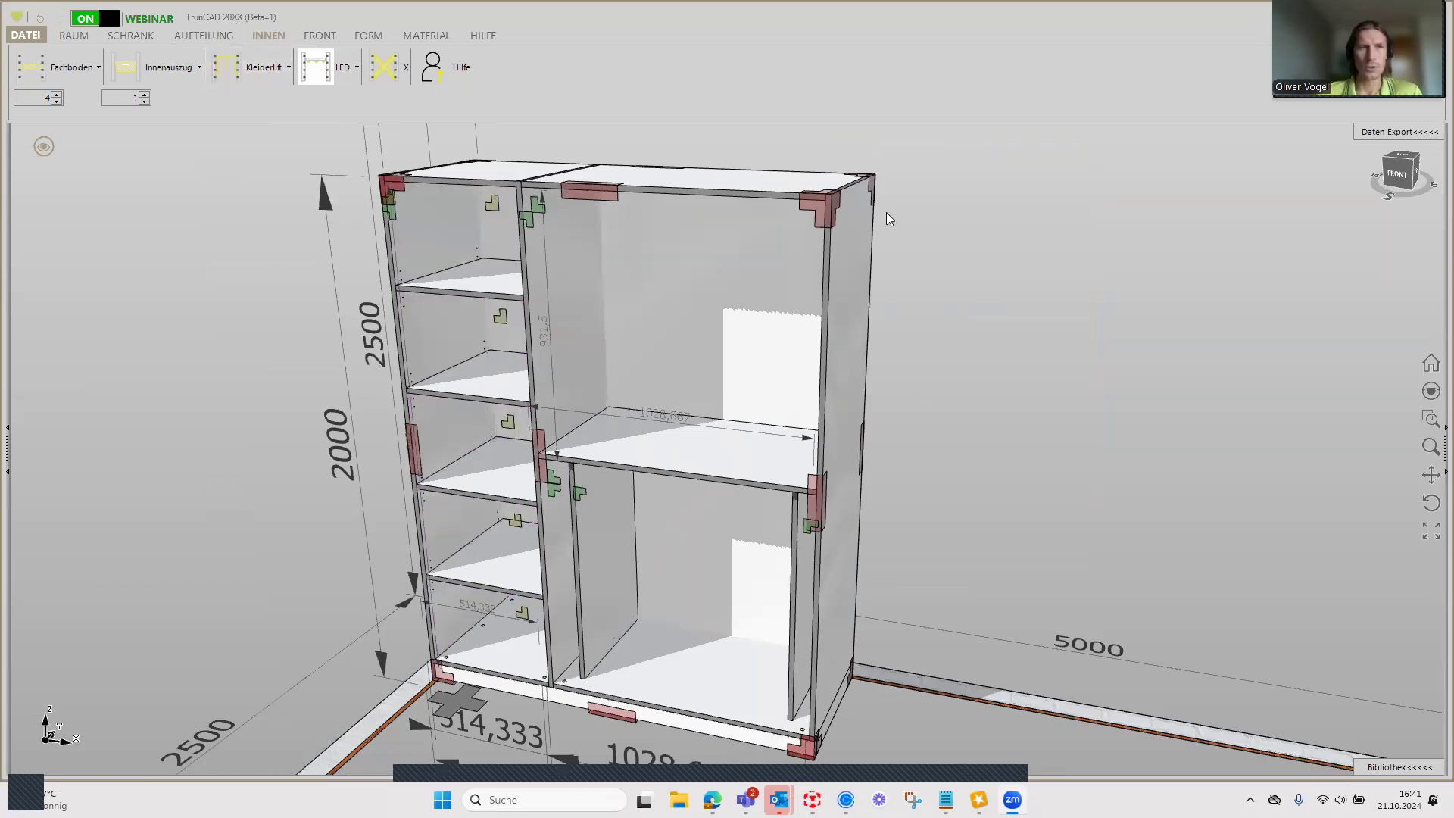
mouse_move(1011, 307)
middle_down()
mouse_move(1024, 271)
mouse_move(923, 280)
middle_up()
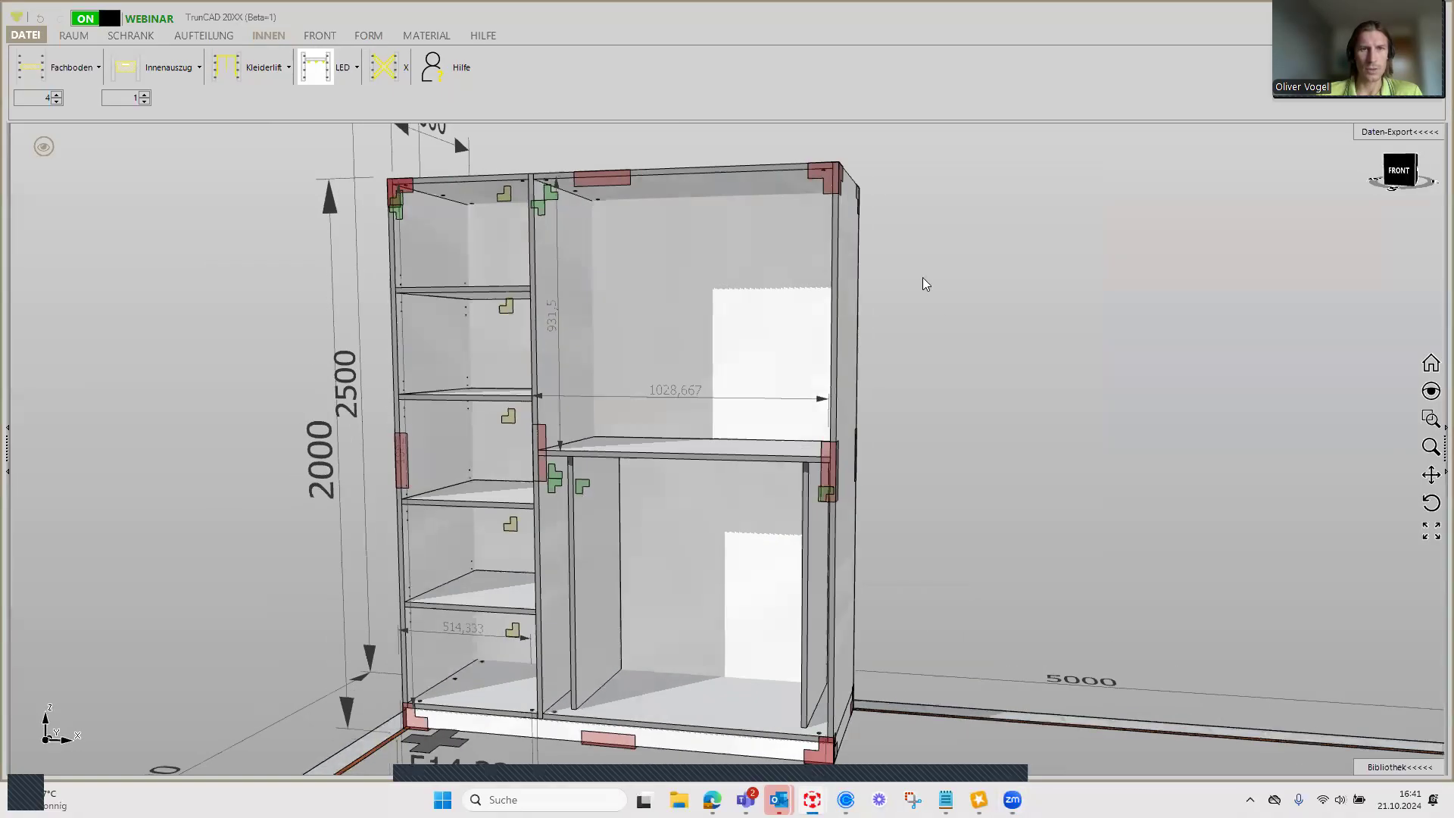
Step: Place a Kleiderlift rail with a cleared back distance in the upper-right compartment
click(243, 72)
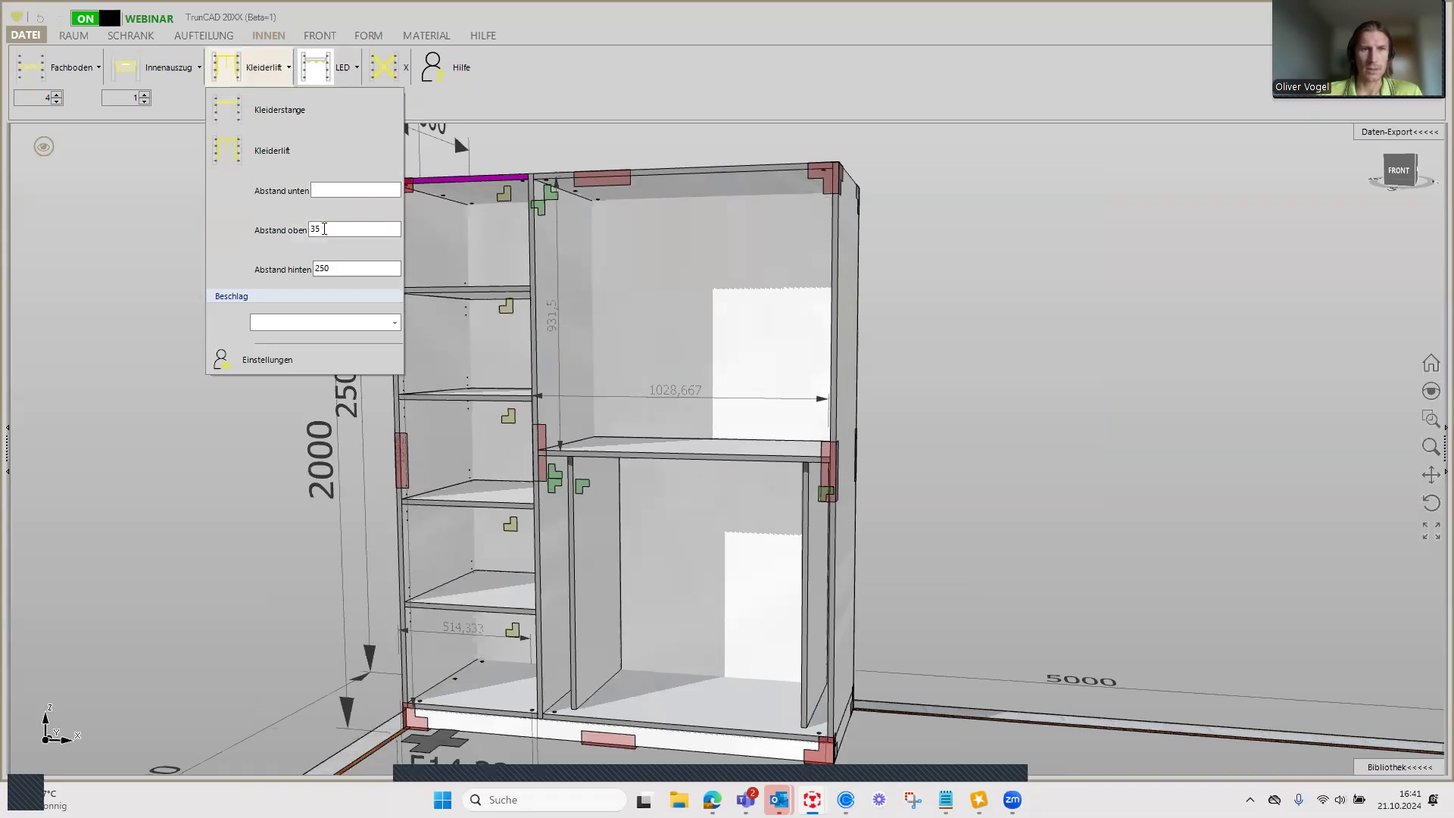
double_click(339, 271)
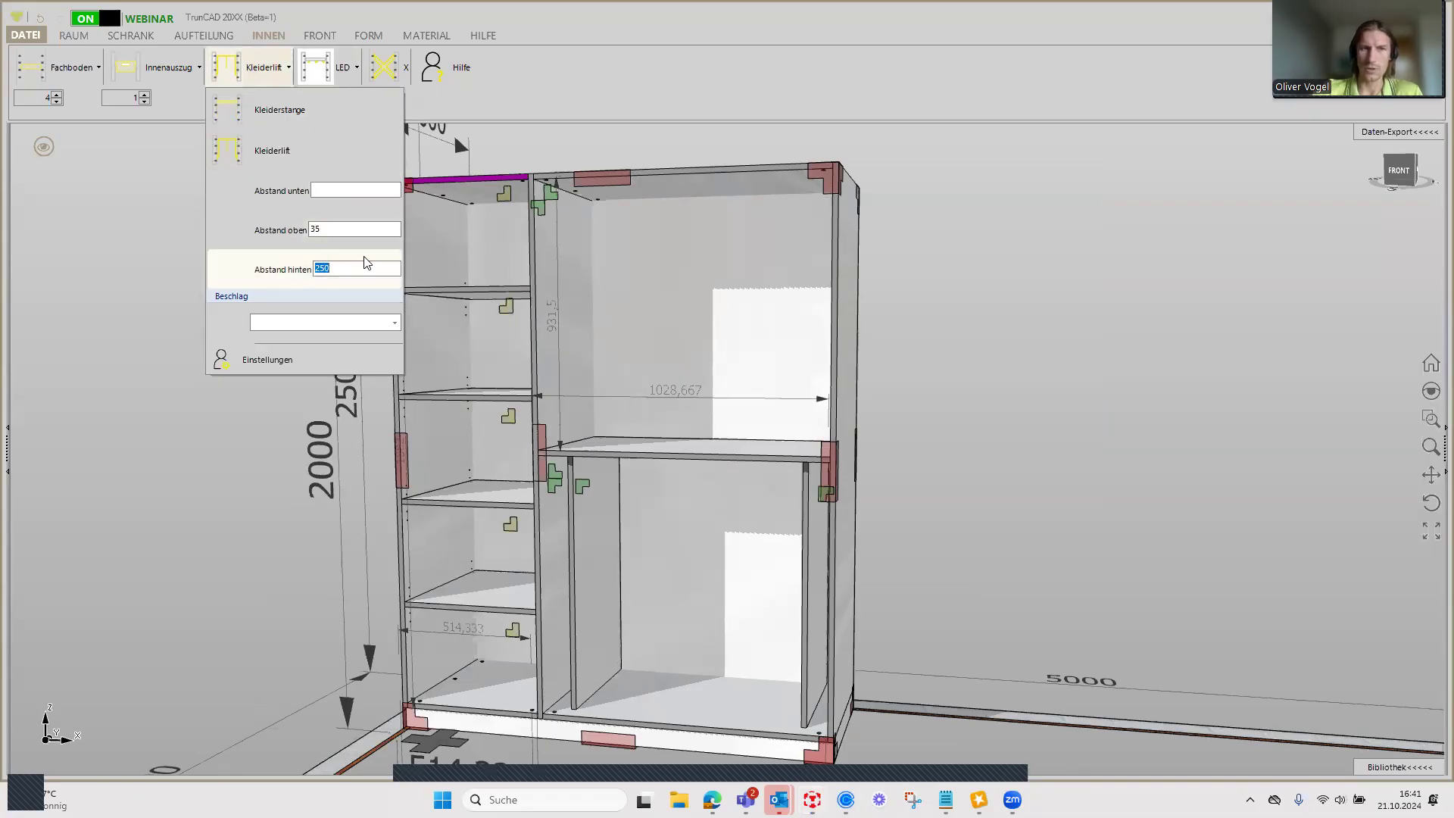
key(BackSpace)
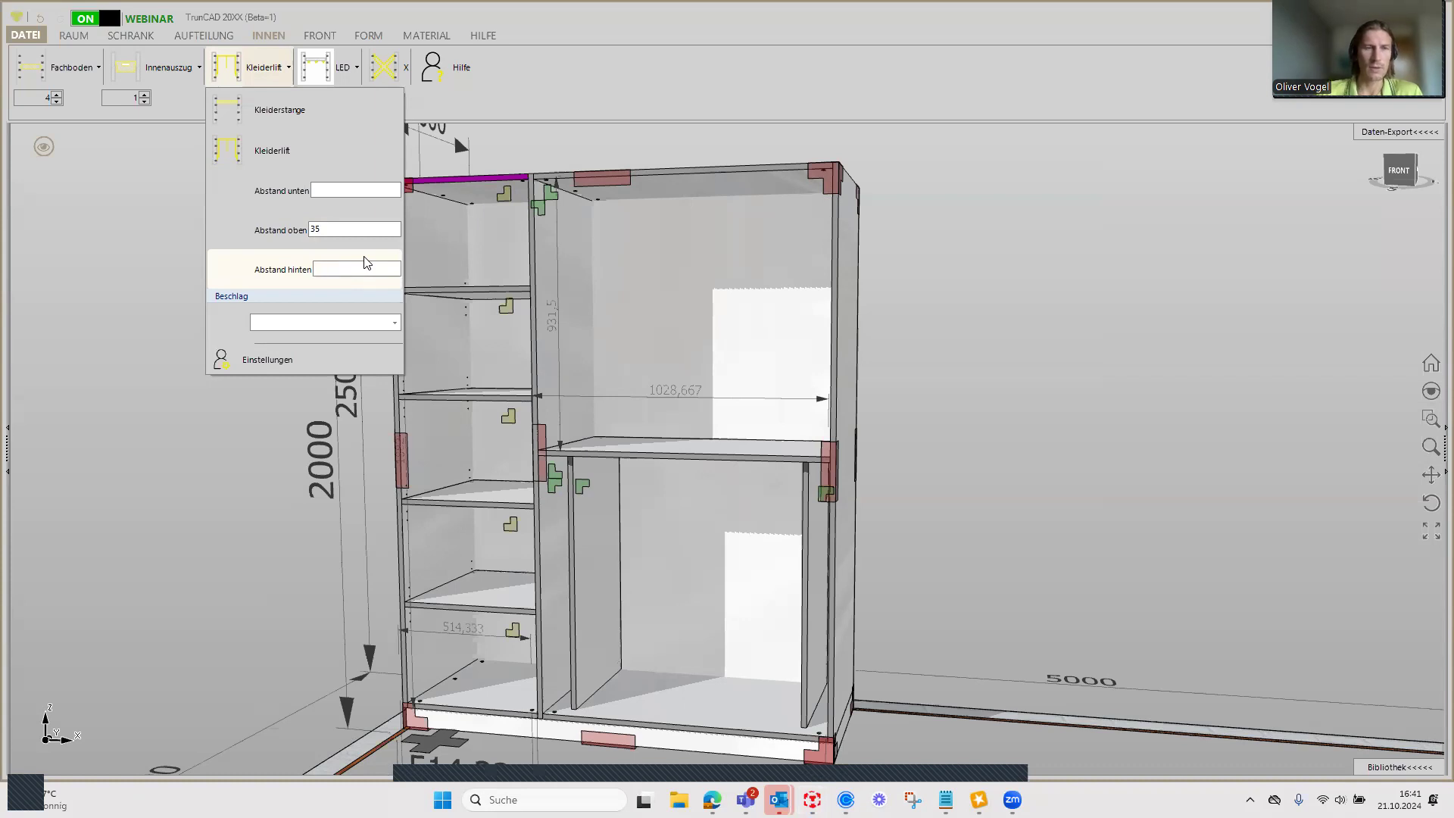
click(667, 275)
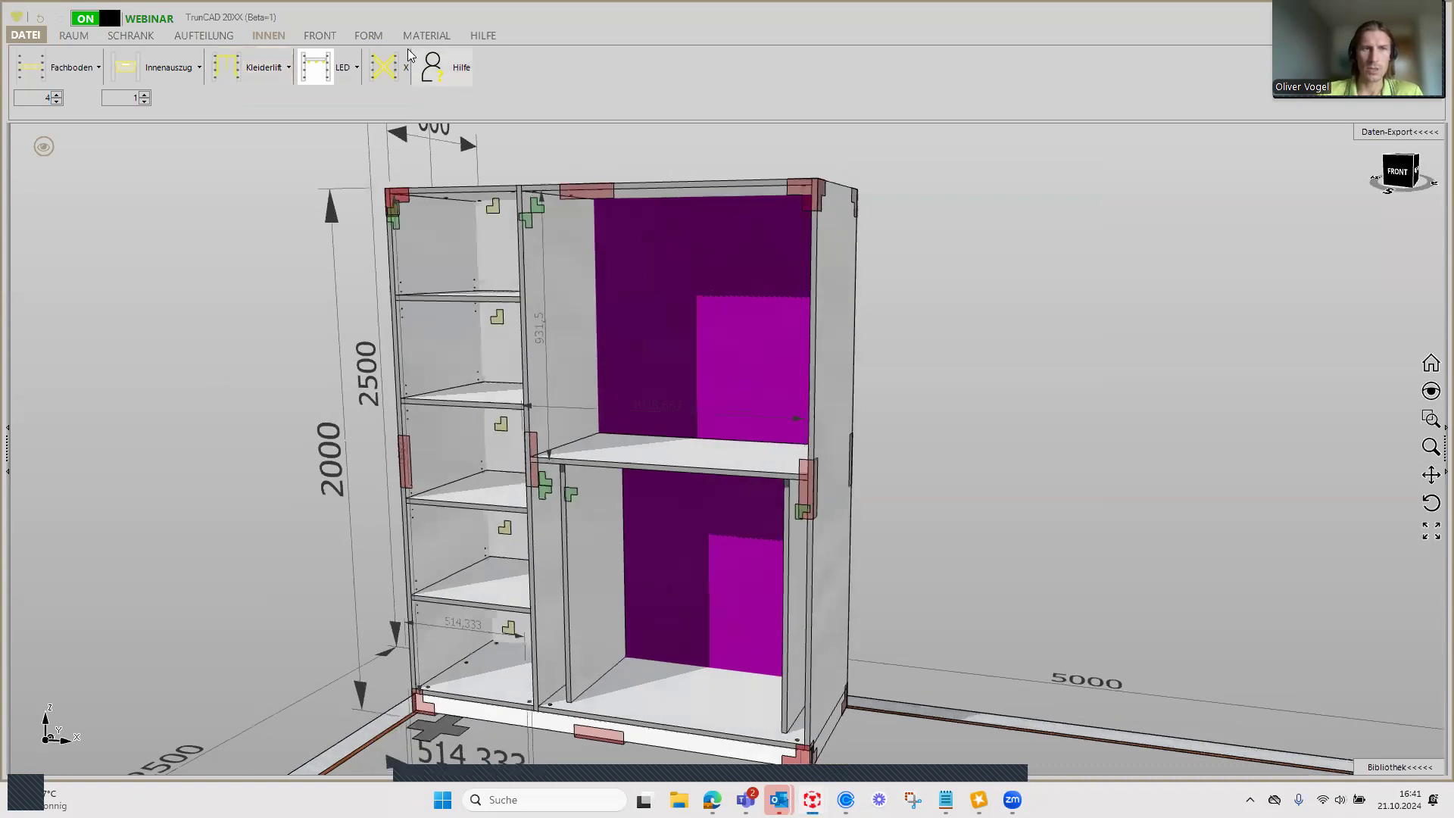
click(268, 60)
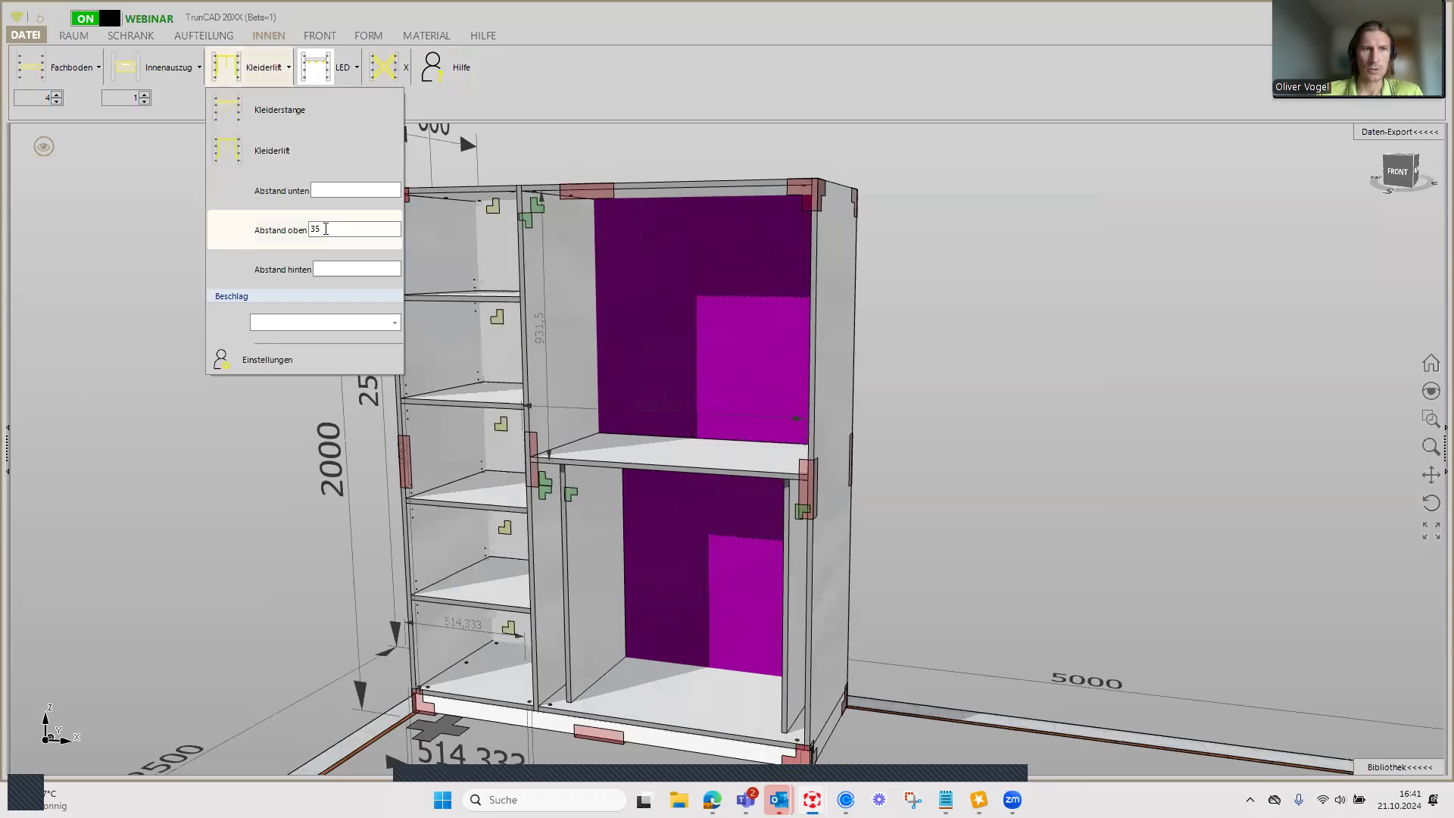
click(248, 73)
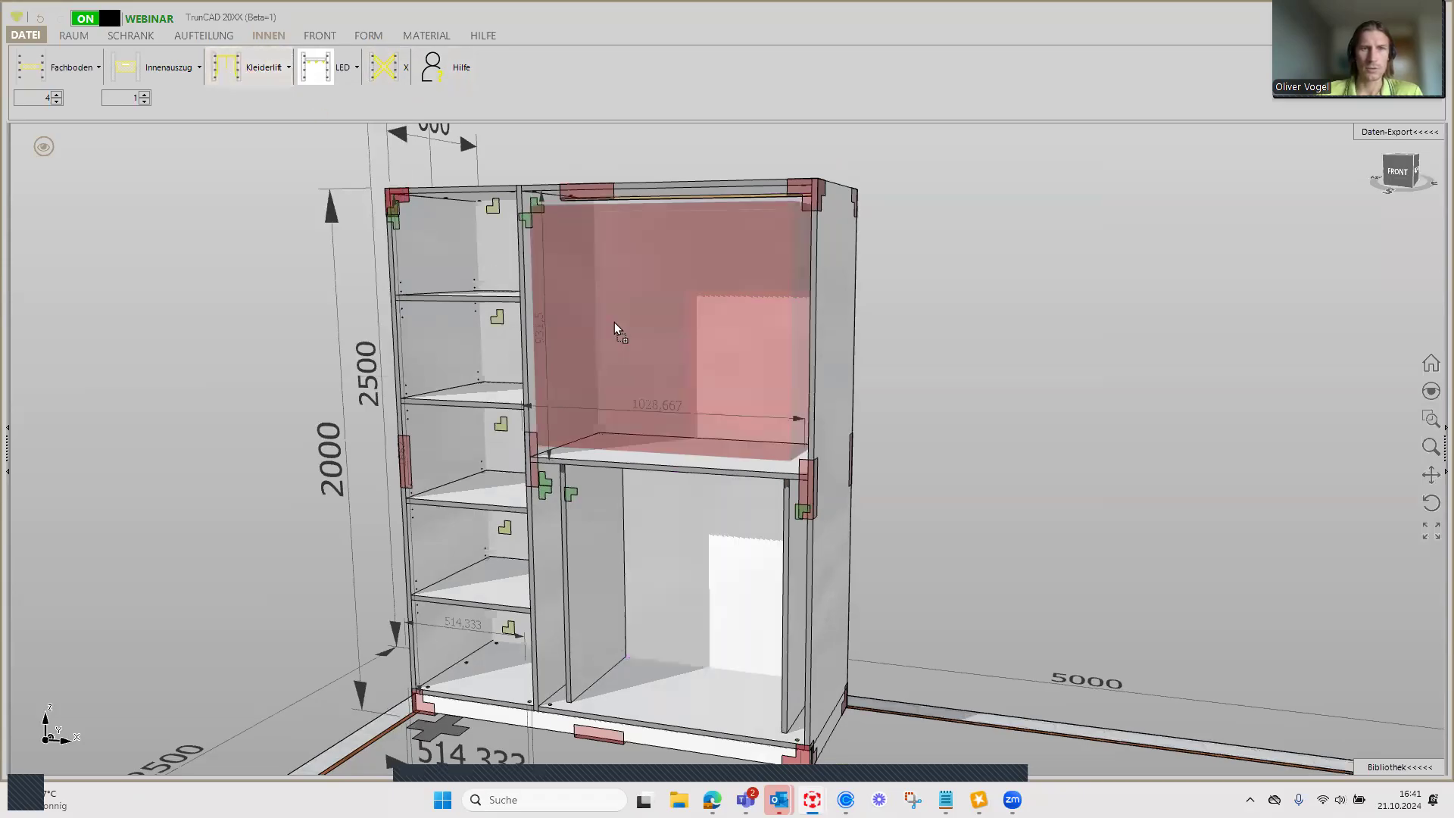
click(635, 329)
Step: Bring up the inner drawer options and turn to a more frontal cabinet view
mouse_move(1095, 314)
middle_down()
mouse_move(1145, 311)
mouse_move(1100, 314)
middle_up()
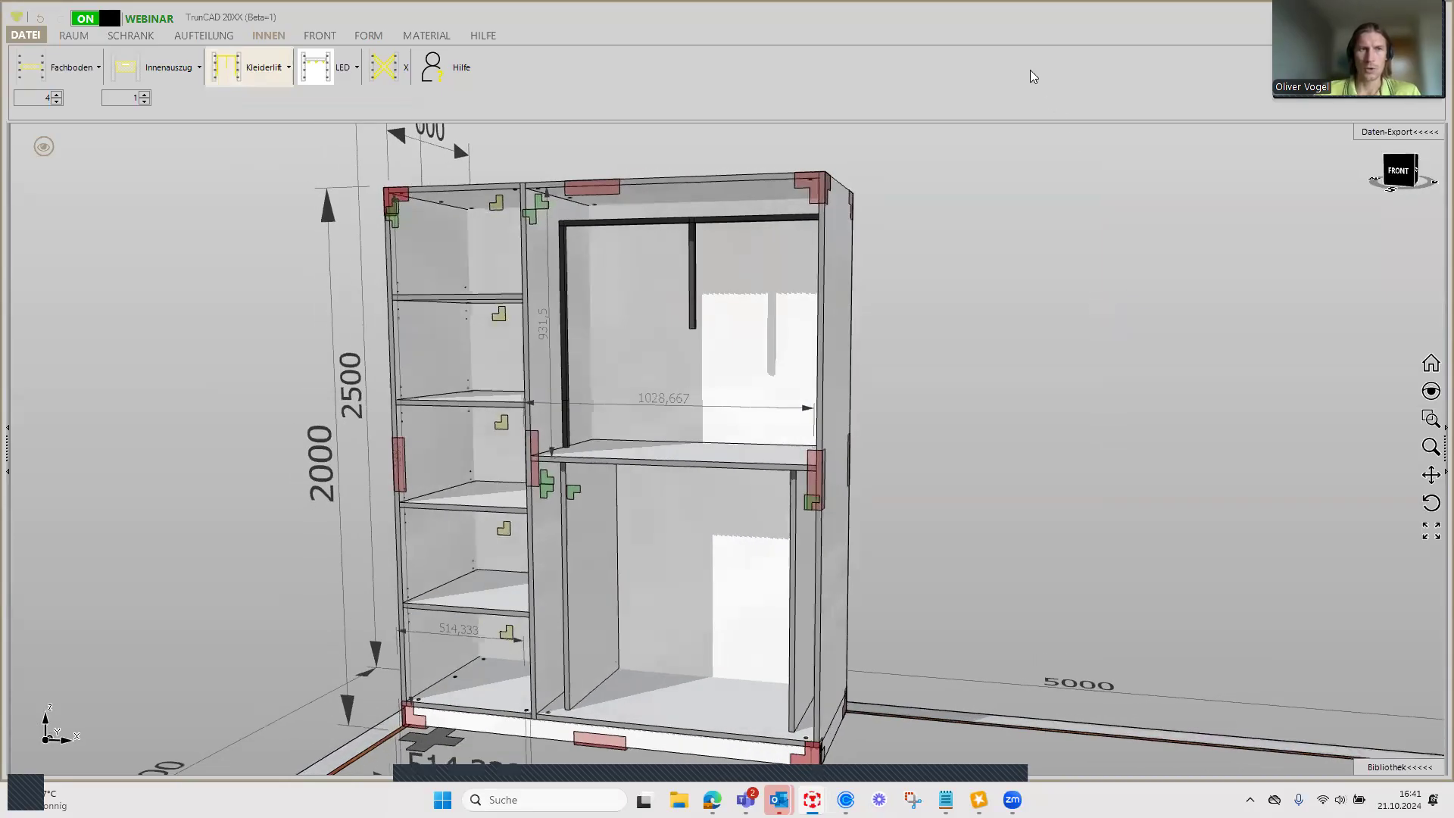
click(163, 70)
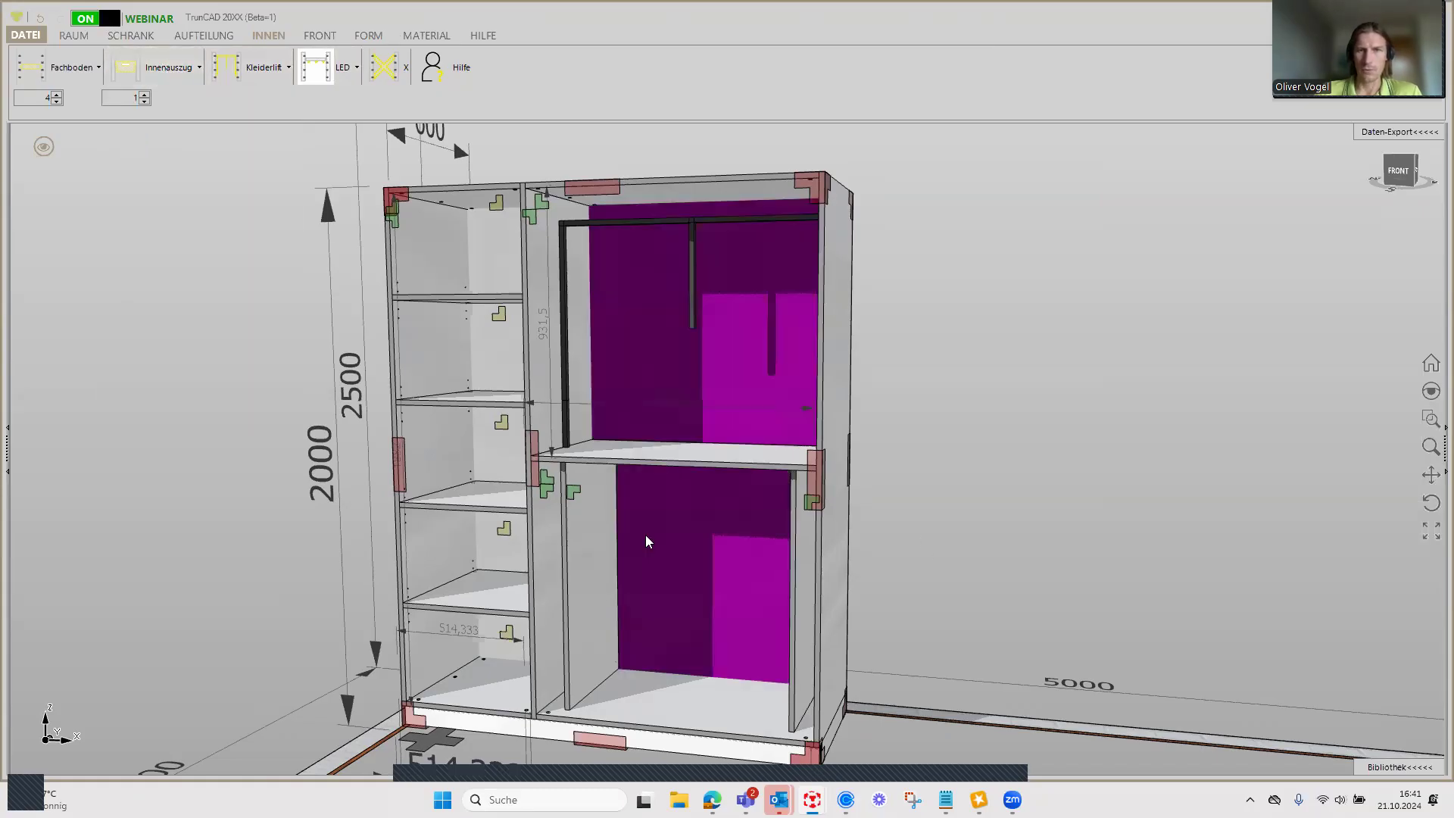
scroll(646, 536, up, 2)
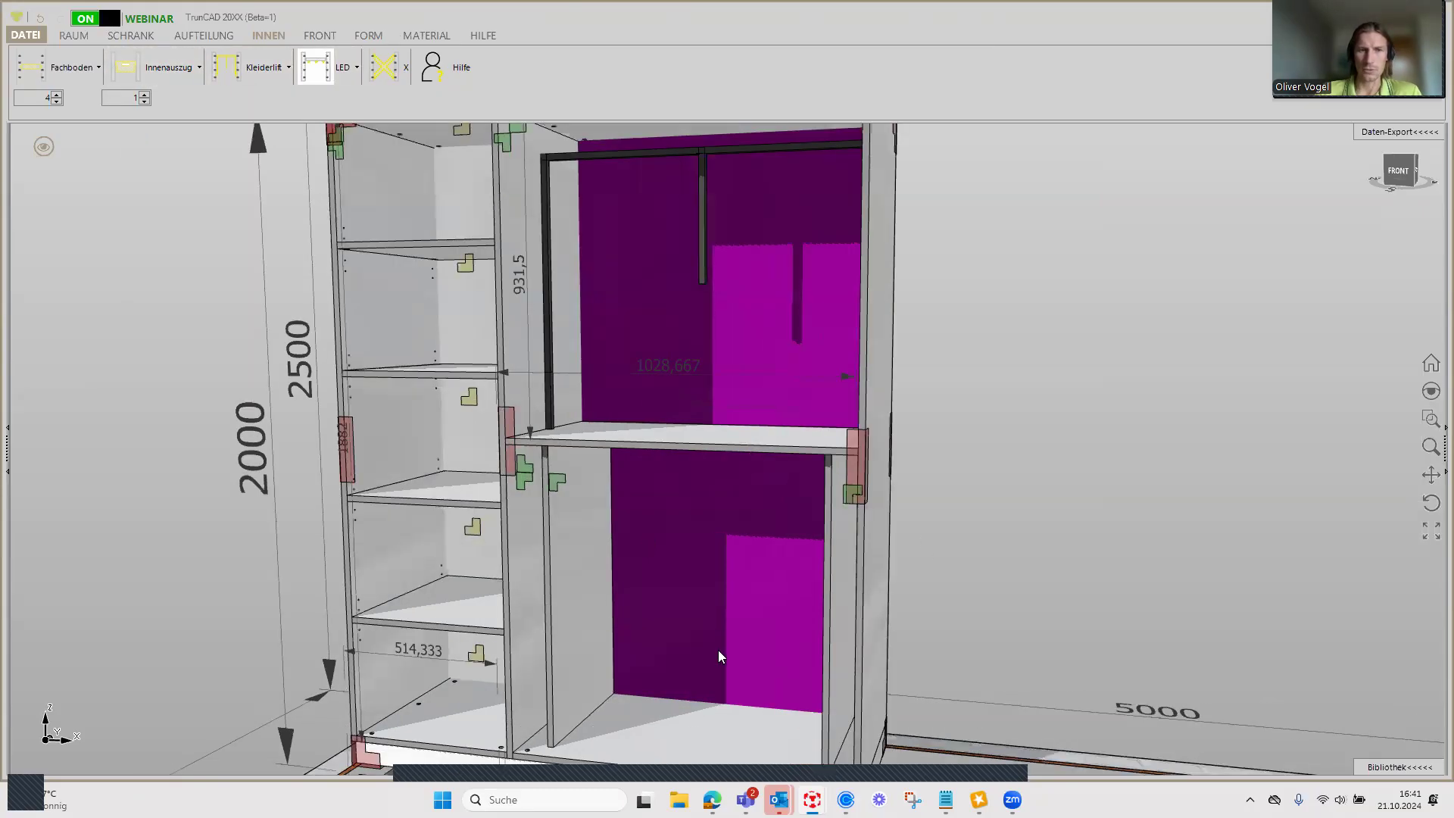
scroll(652, 606, up, 2)
mouse_move(636, 608)
middle_down()
mouse_move(585, 595)
mouse_move(601, 603)
middle_up()
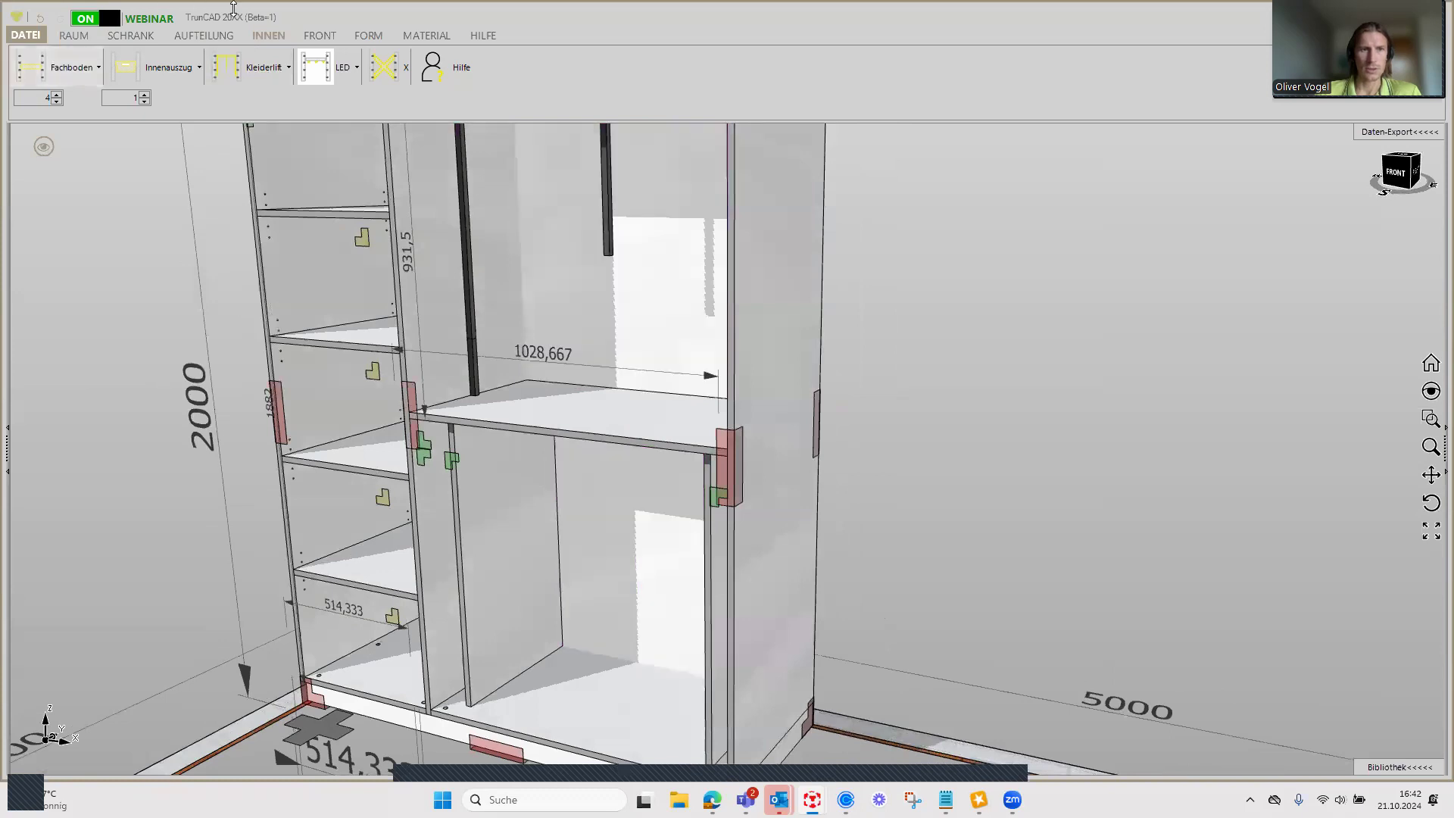
Step: Pick the Blende front type and place a narrow filler strip at the compartment's left edge
click(318, 42)
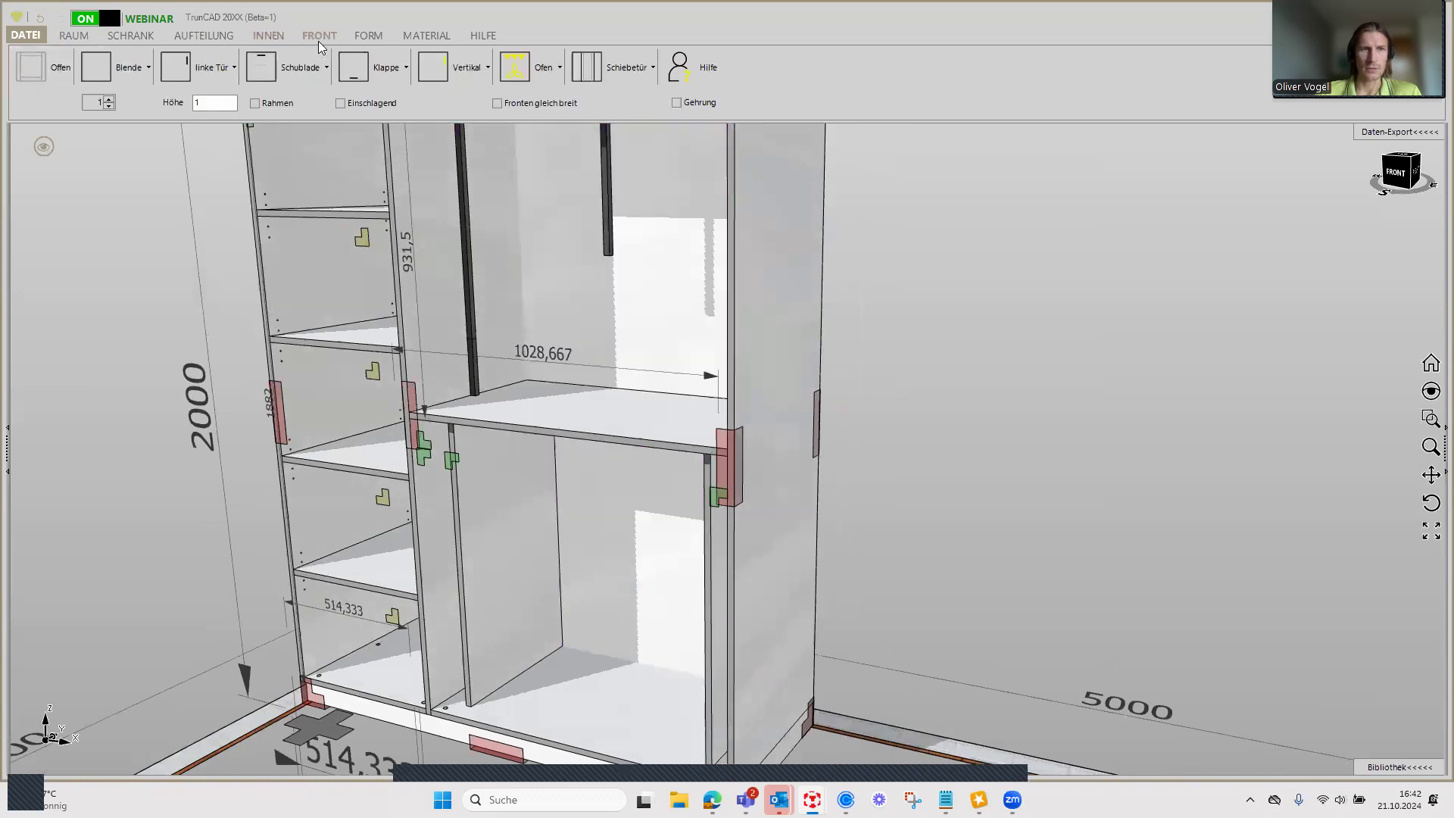
click(376, 67)
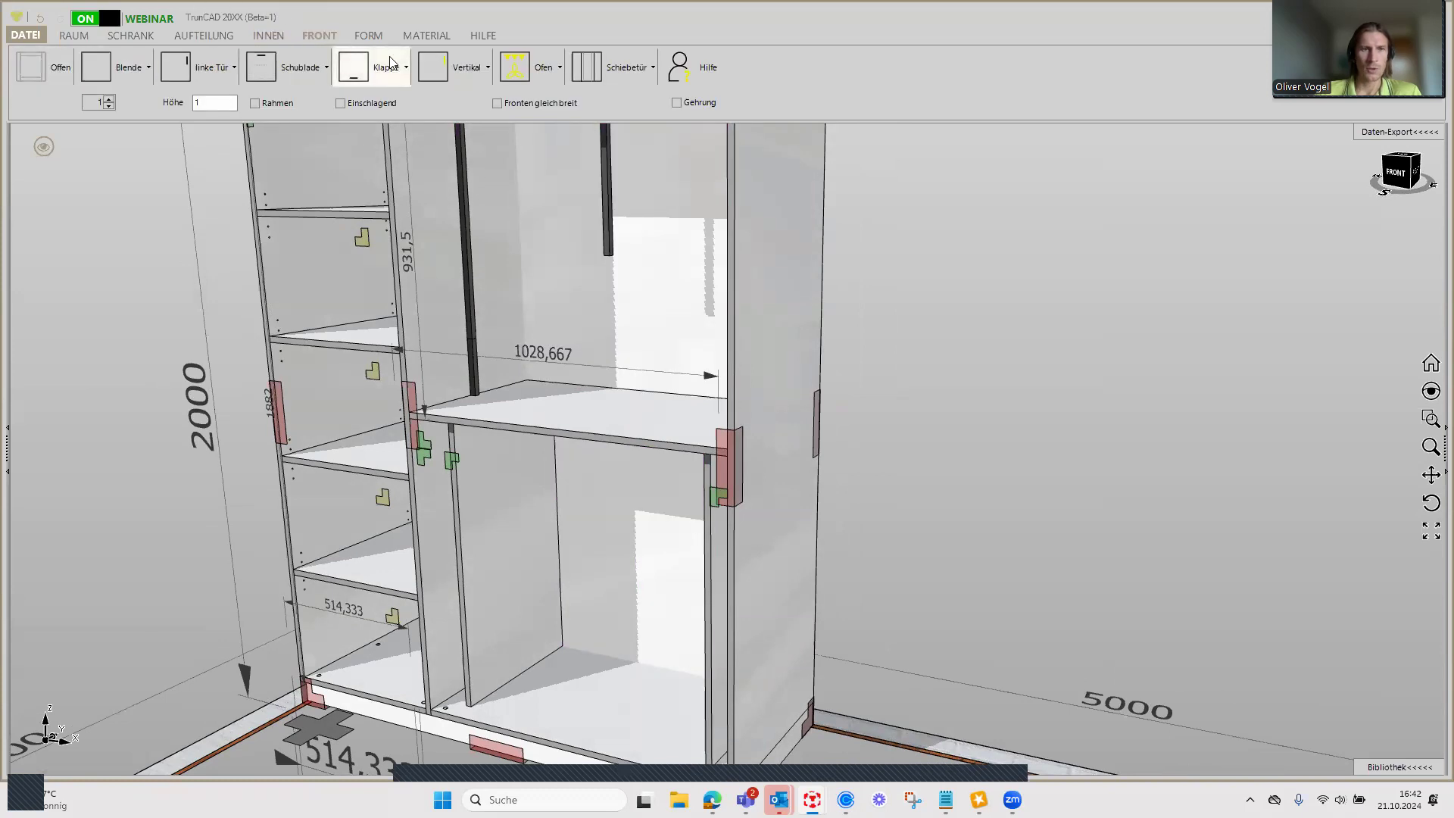
mouse_move(525, 442)
middle_down()
mouse_move(541, 534)
mouse_move(464, 546)
middle_up()
scroll(439, 566, up, 2)
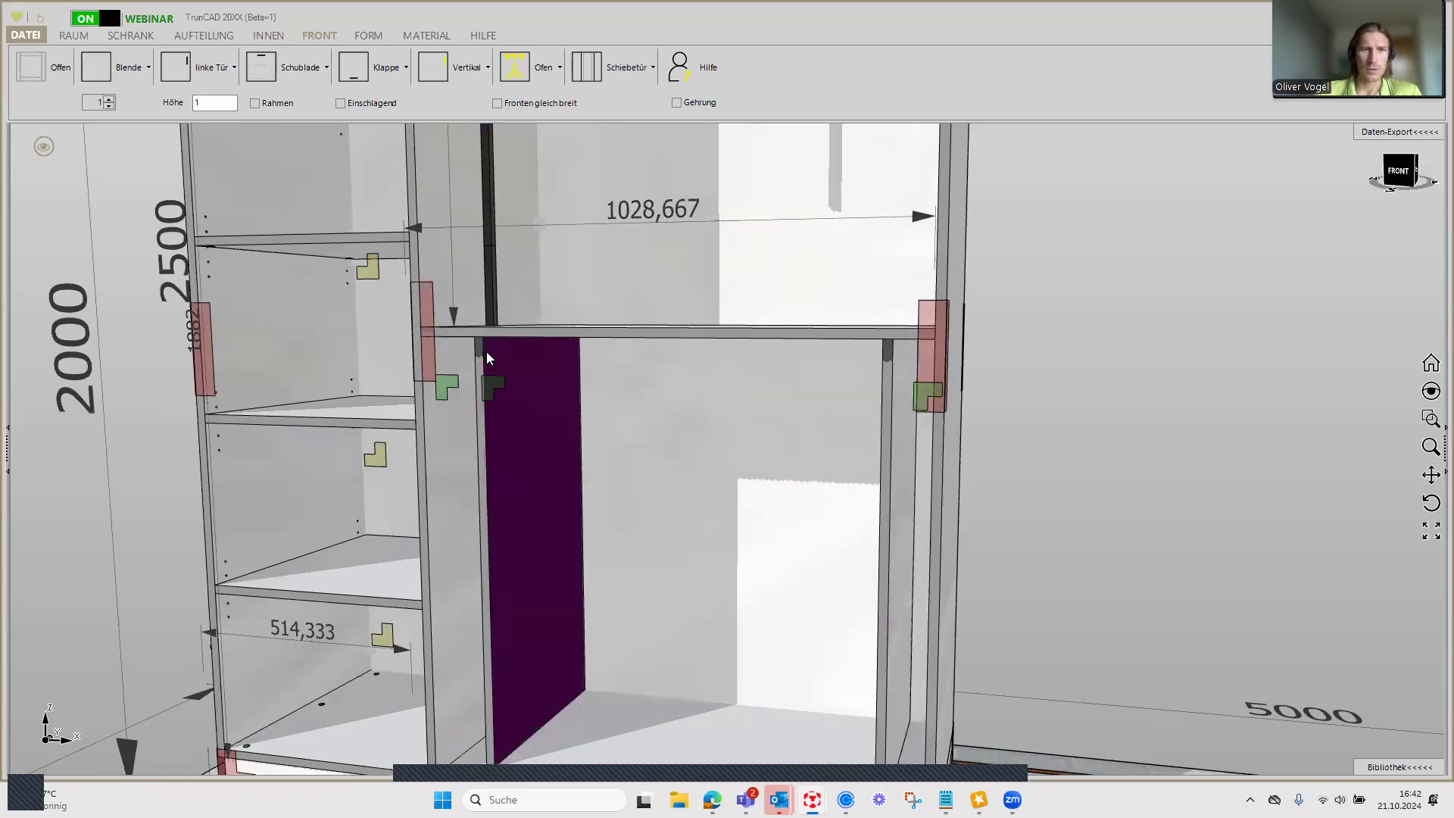
scroll(489, 468, down, 1)
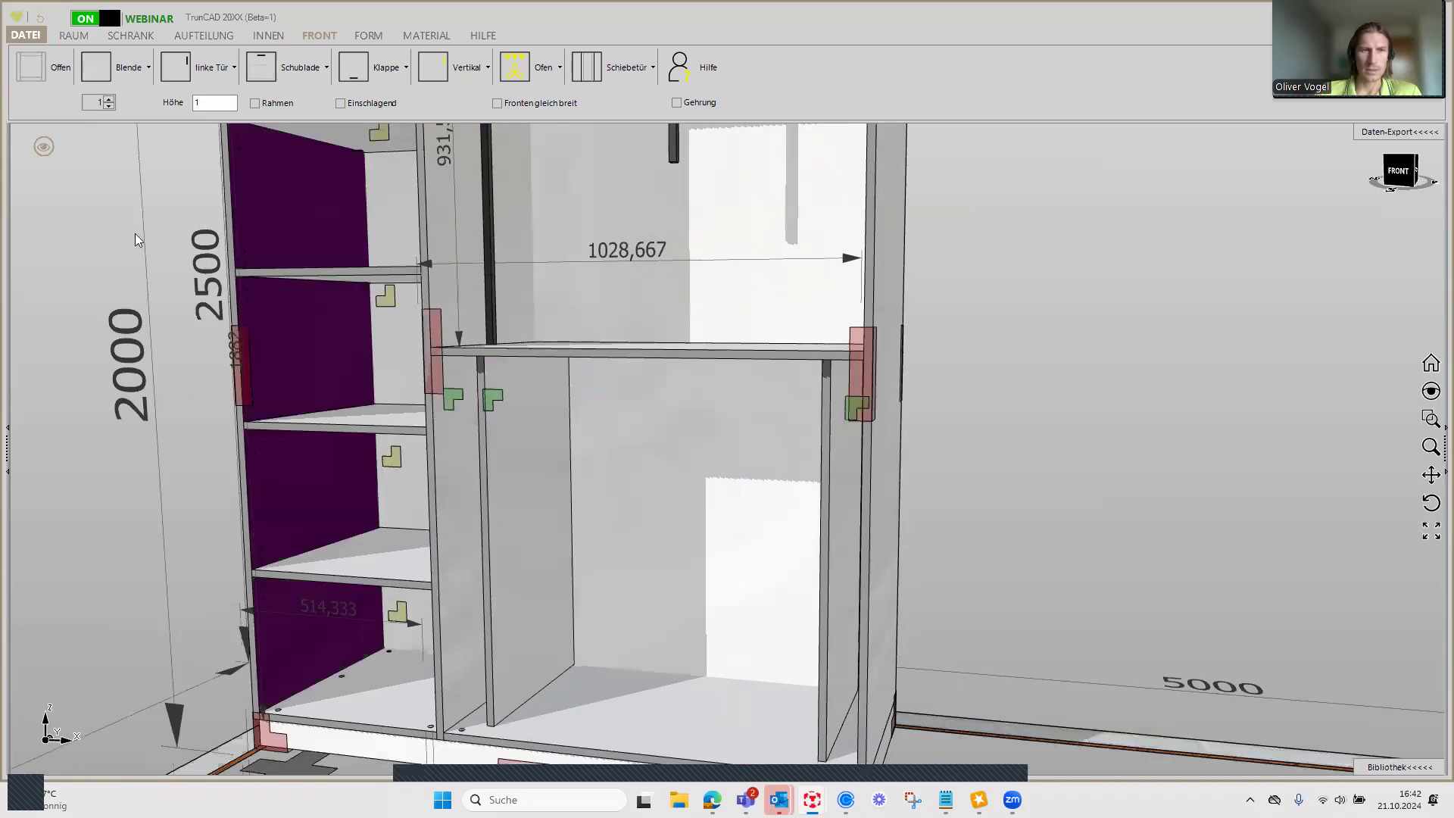
click(94, 79)
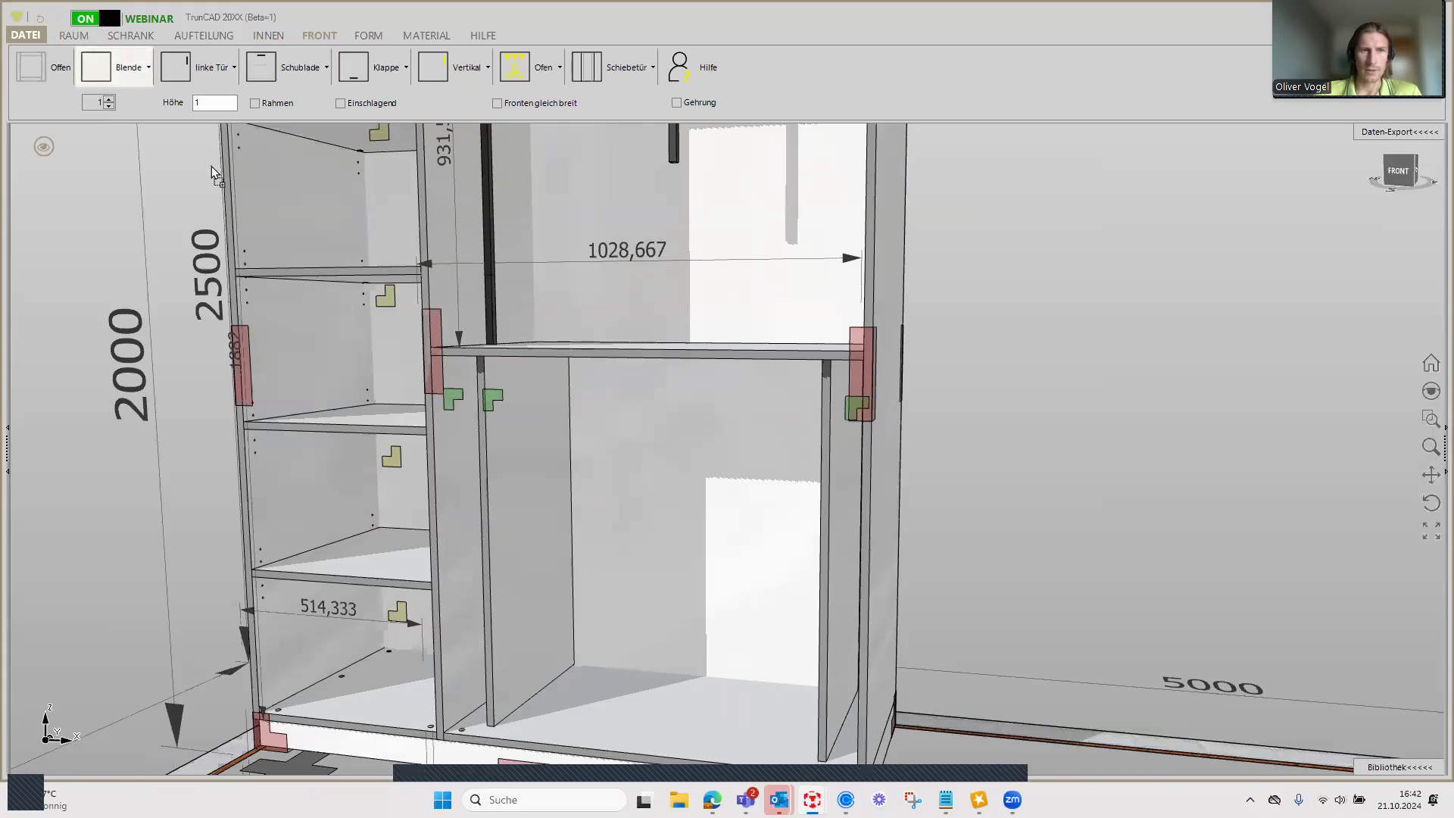
click(453, 444)
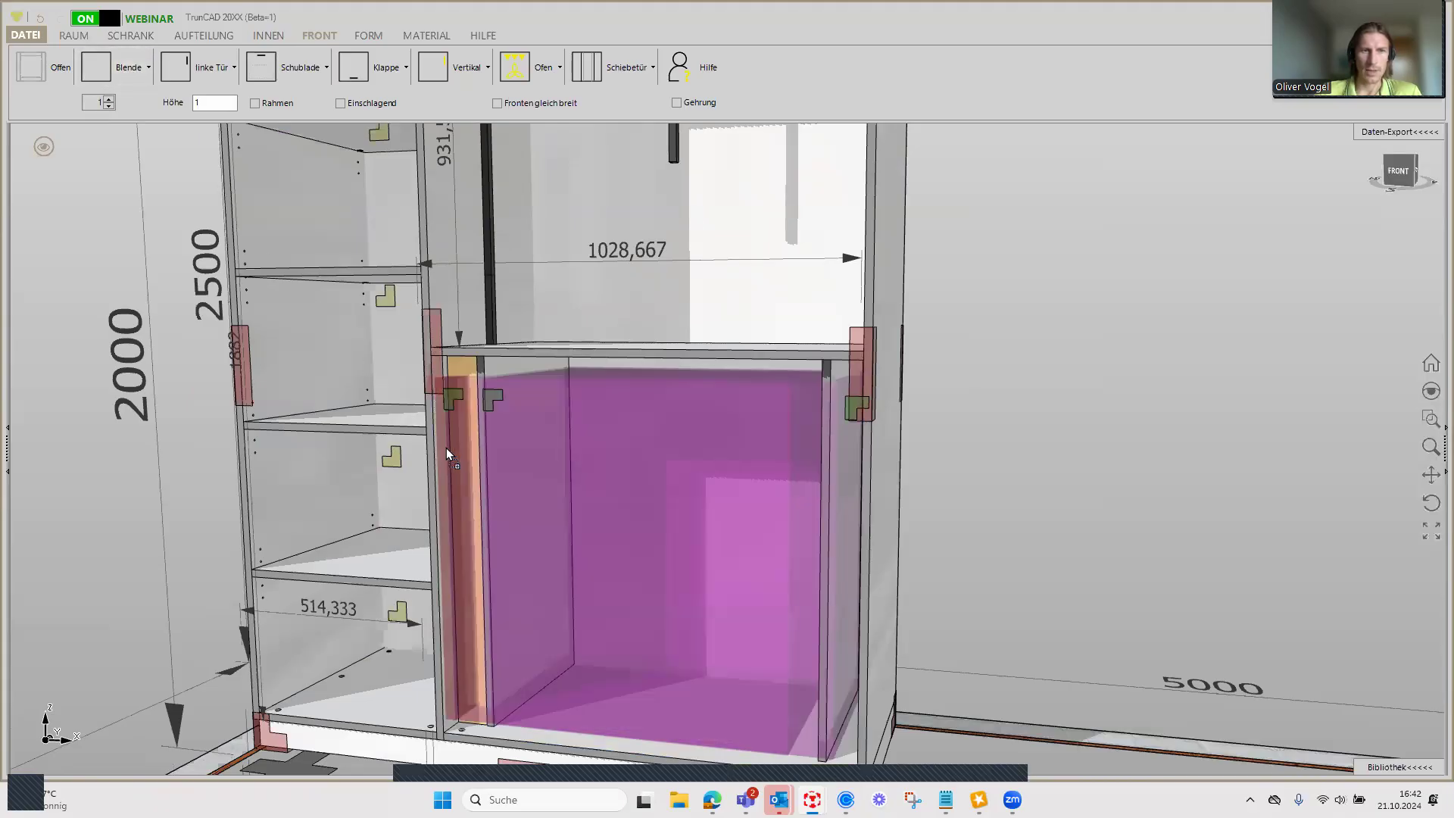
click(447, 450)
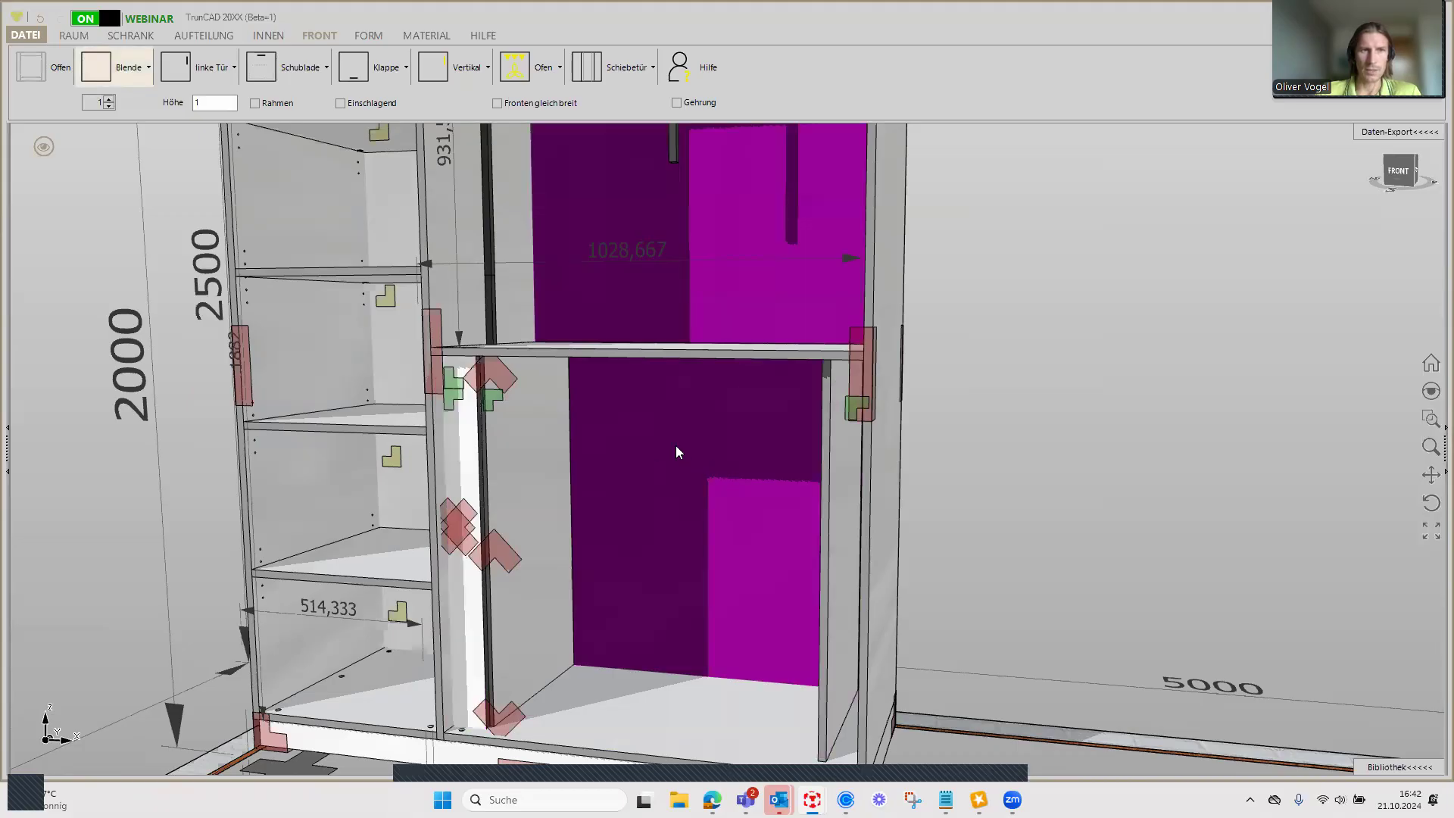
right_click(305, 155)
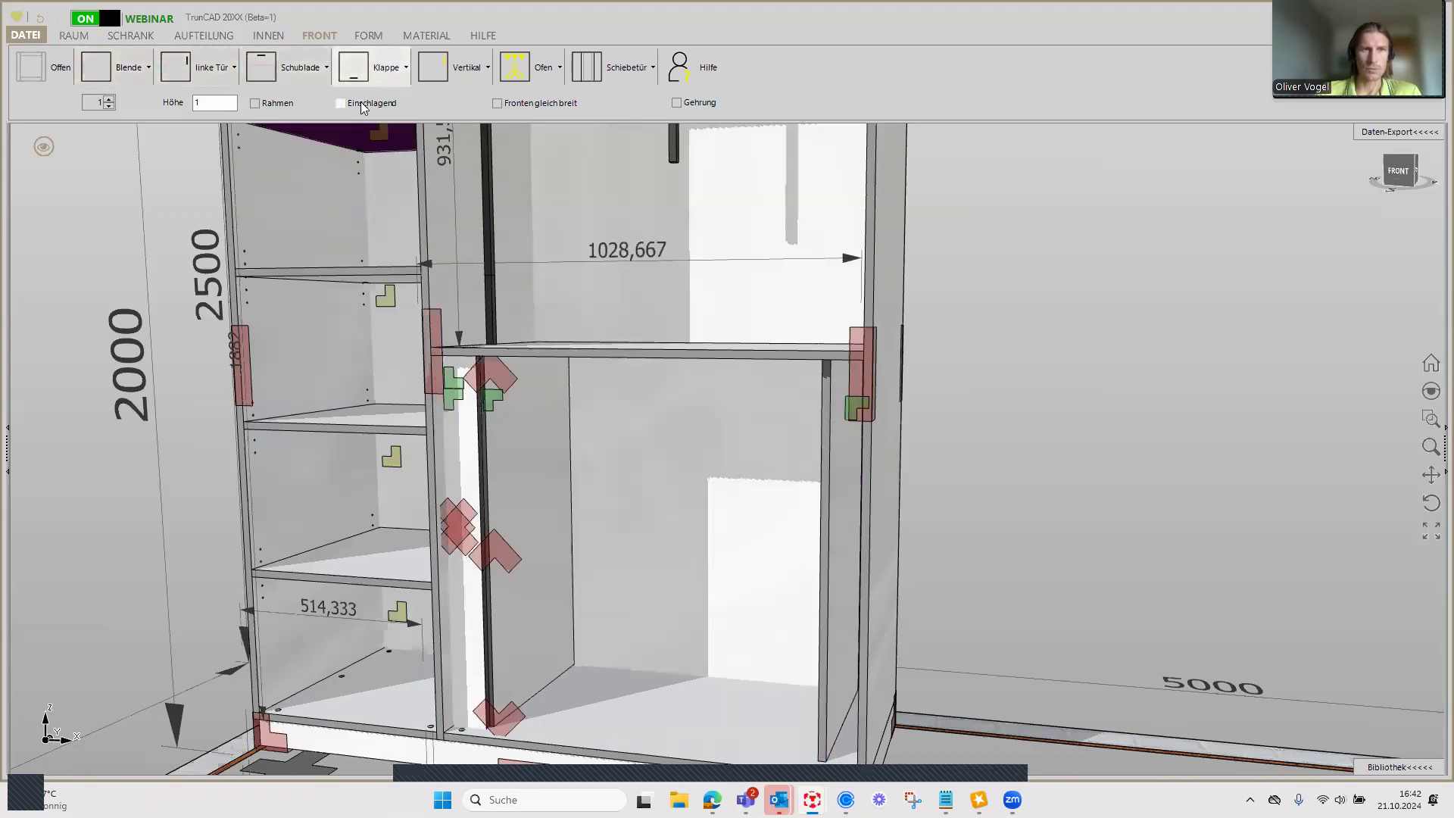
Step: Place a trial full-size Blende over the lower right compartment
mouse_move(653, 493)
middle_down()
mouse_move(423, 447)
mouse_move(470, 448)
middle_up()
scroll(680, 424, up, 3)
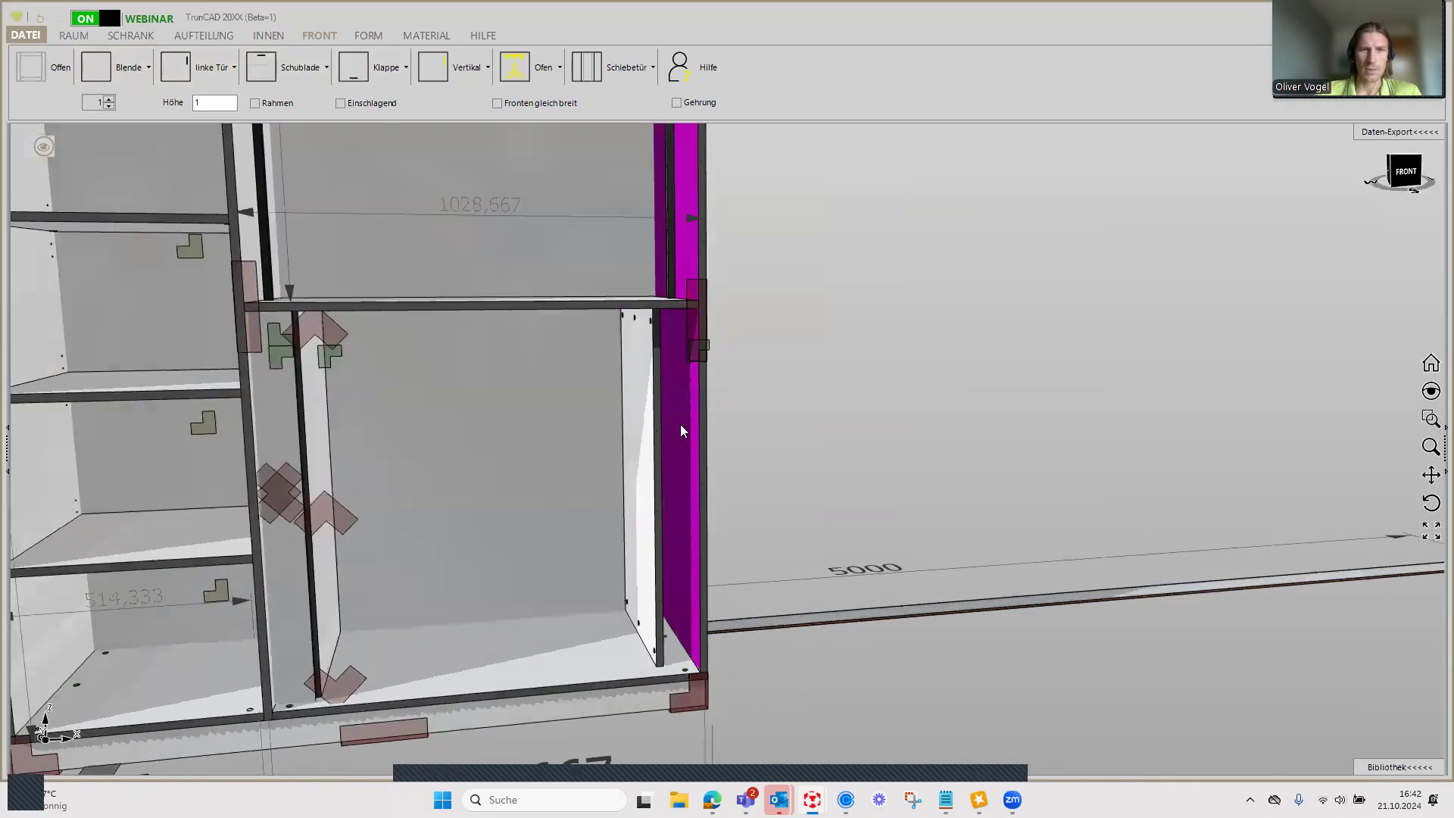
middle_drag(680, 424, 776, 380)
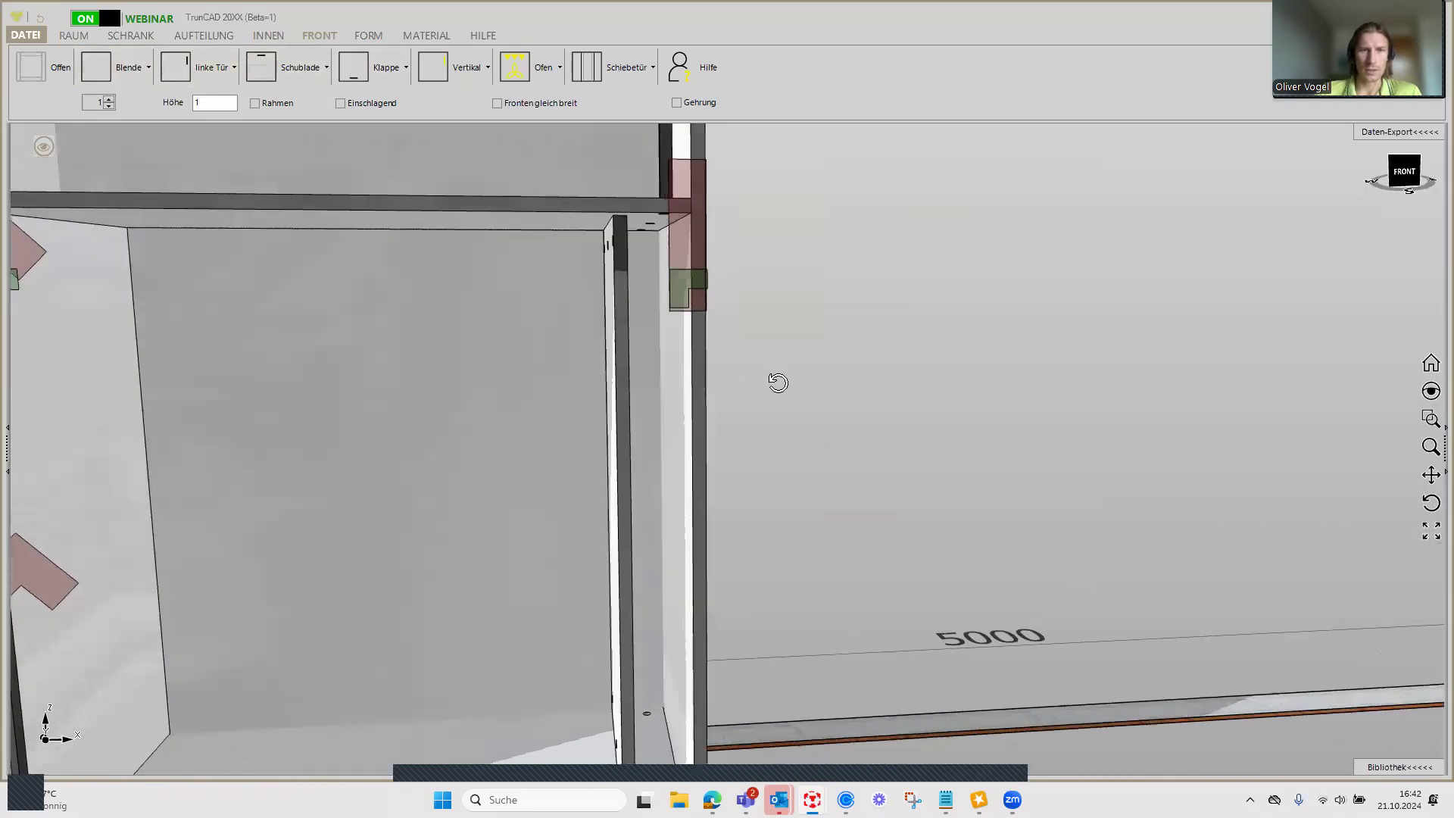
click(96, 66)
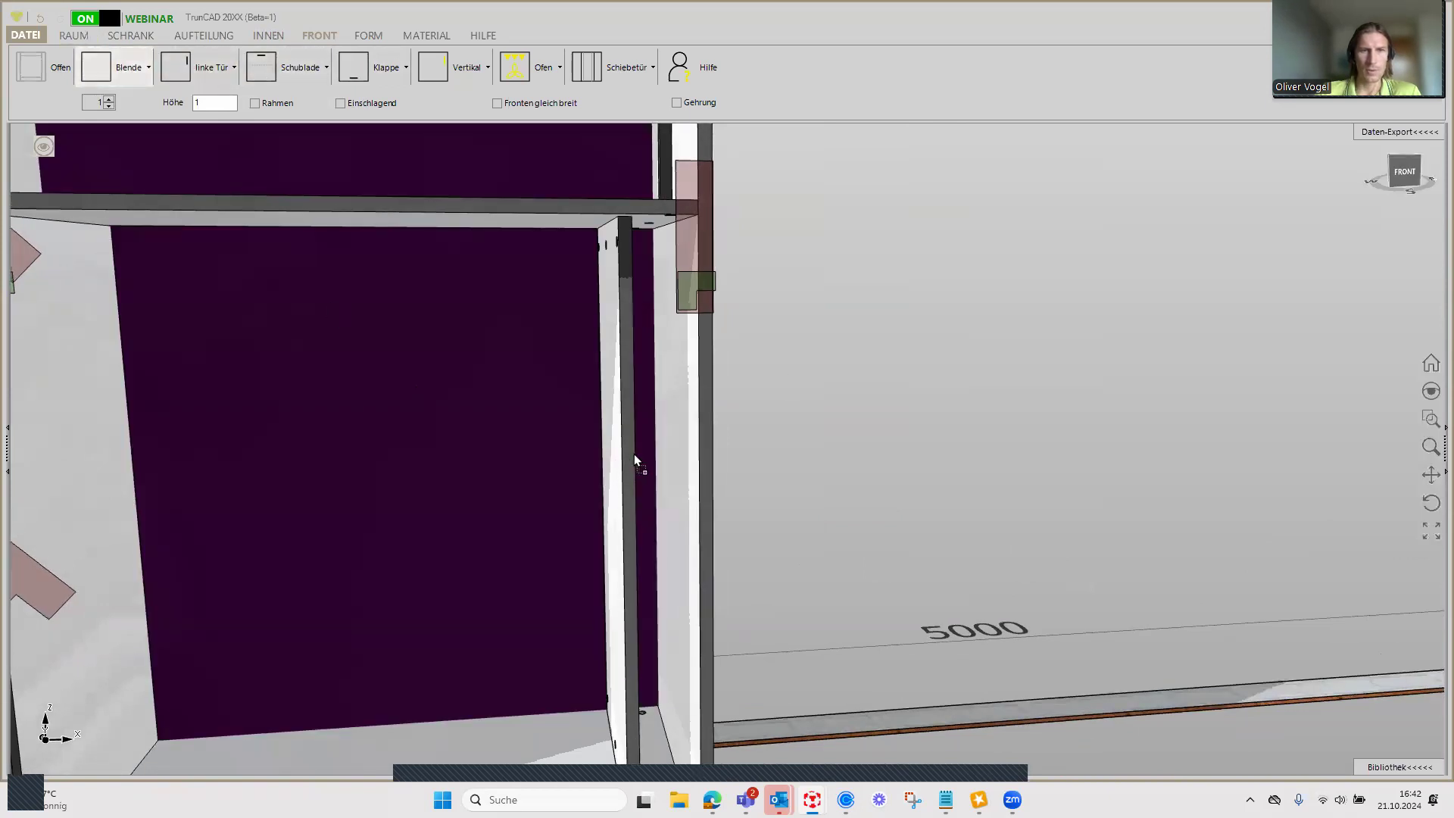
click(641, 456)
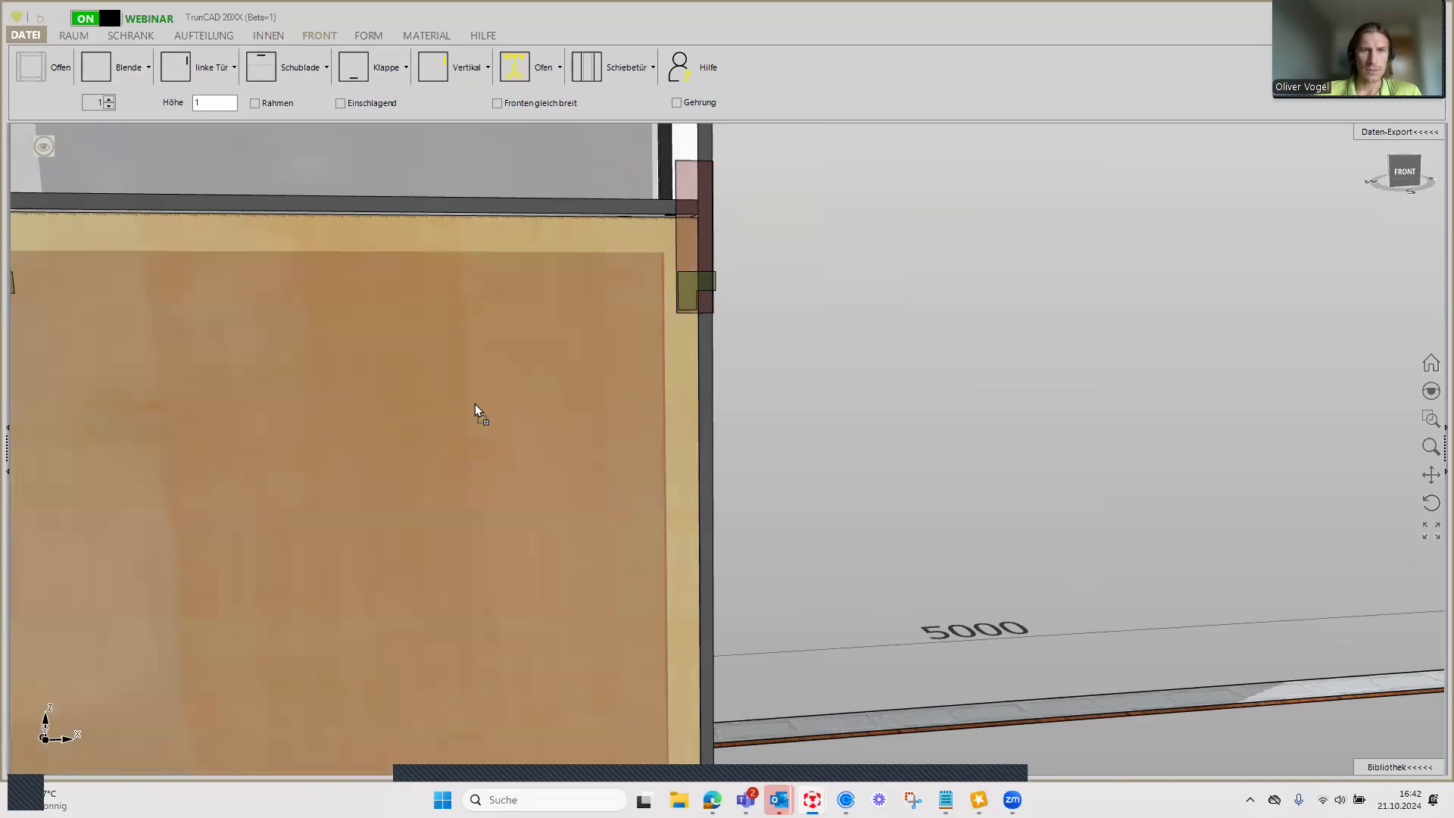
click(475, 403)
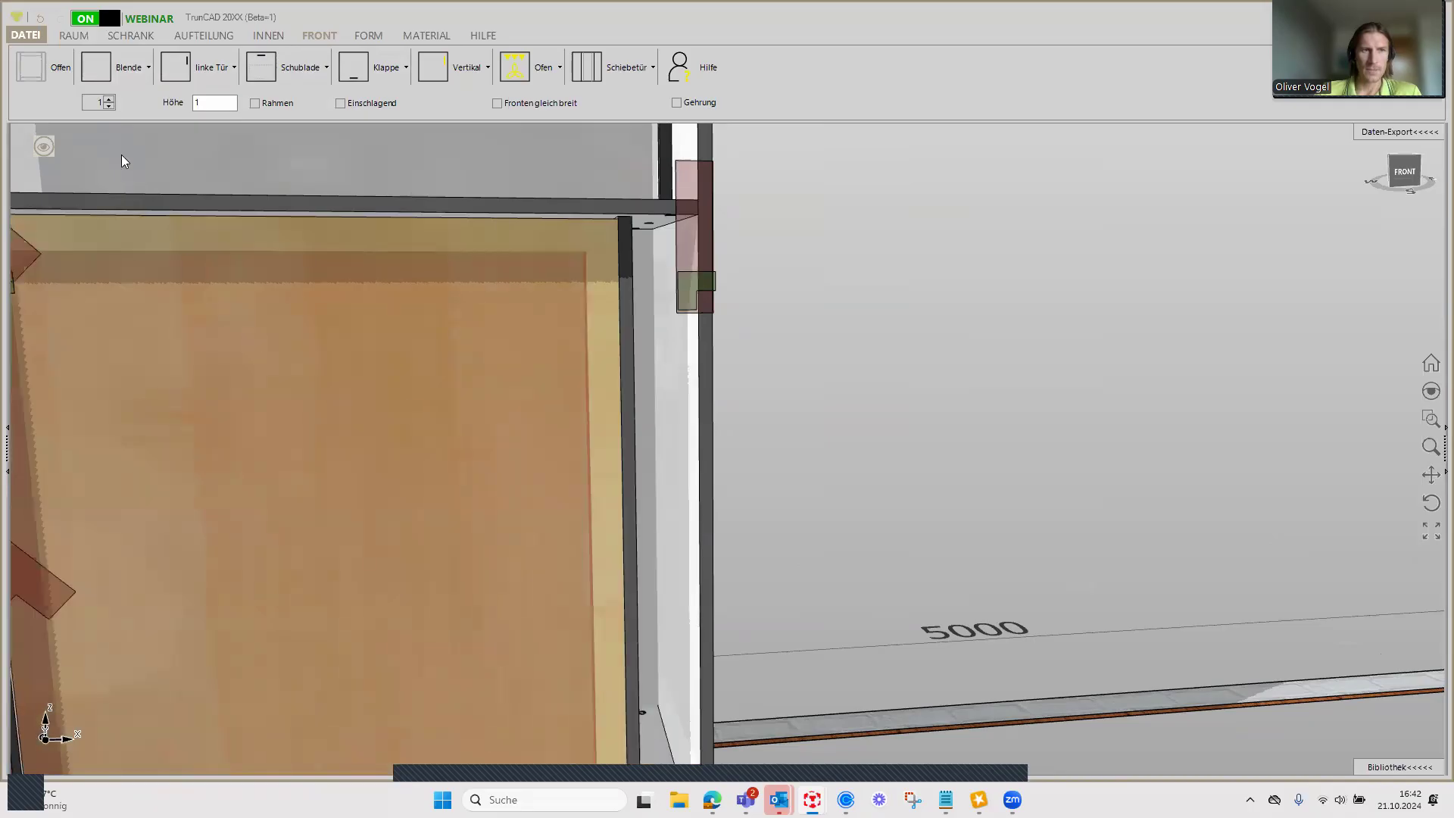
Step: Delete the trial full Blende through the compartment's radial menu
scroll(641, 566, down, 3)
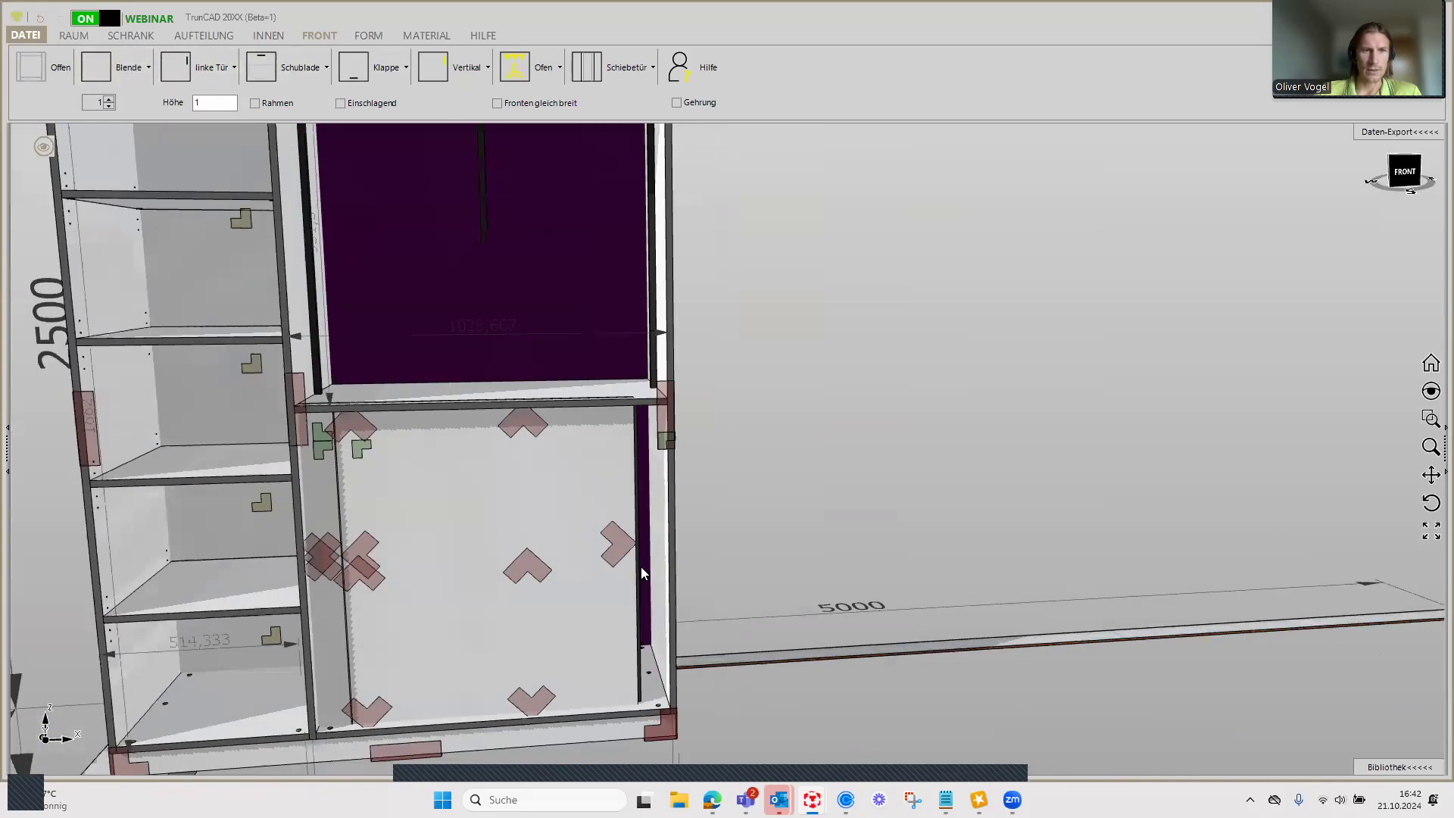
middle_drag(745, 535, 601, 551)
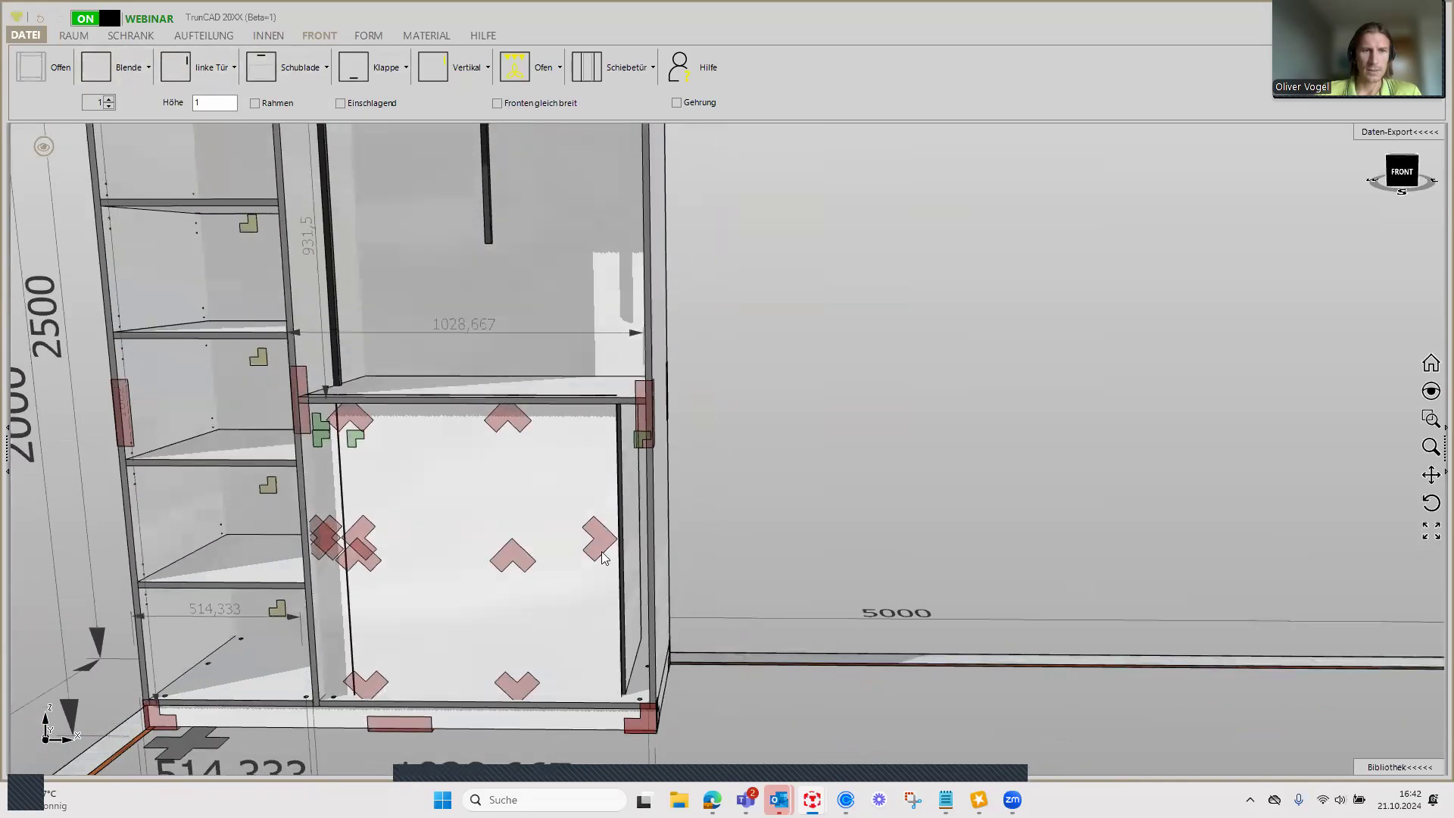
right_click(528, 564)
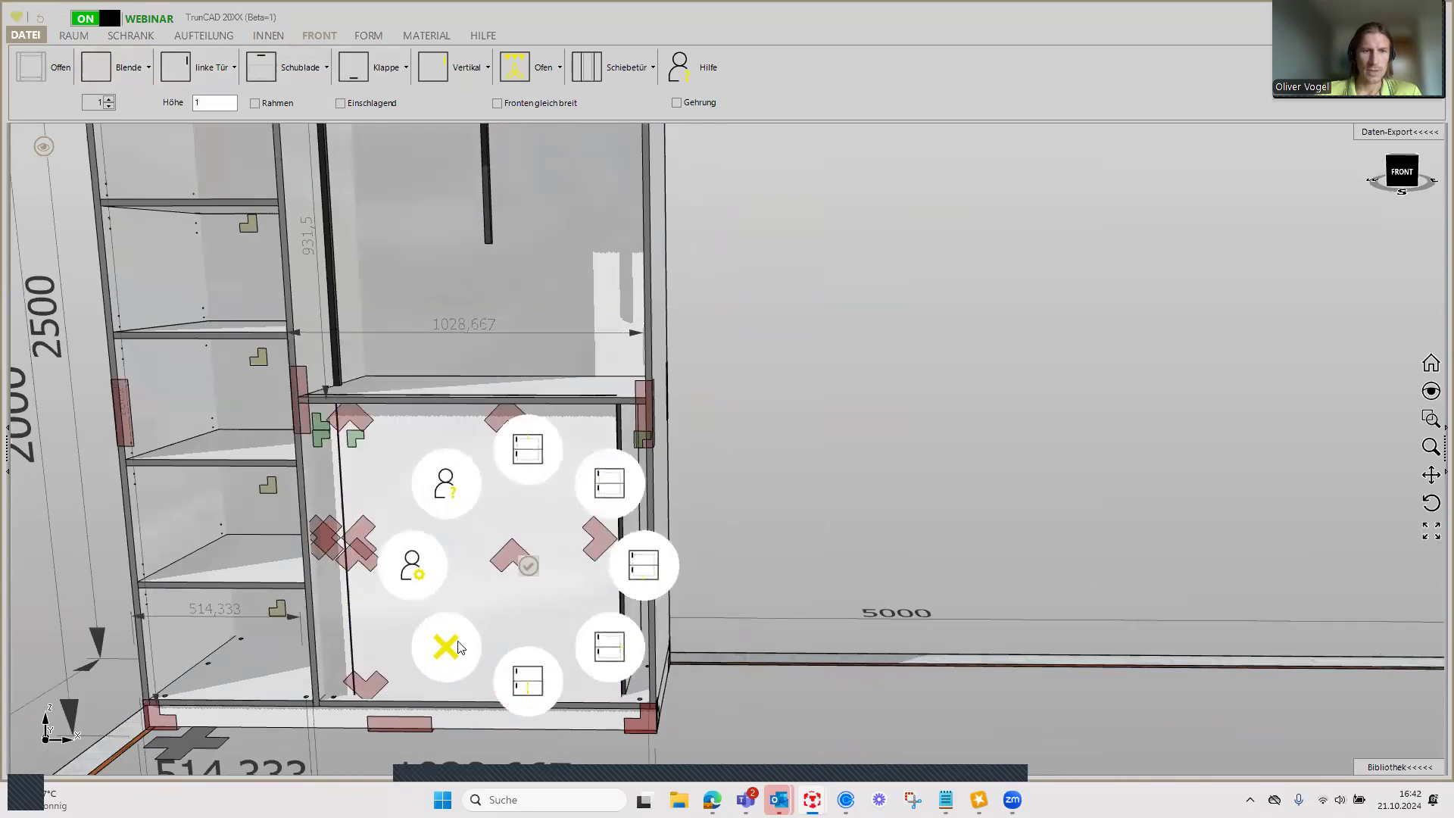
click(457, 645)
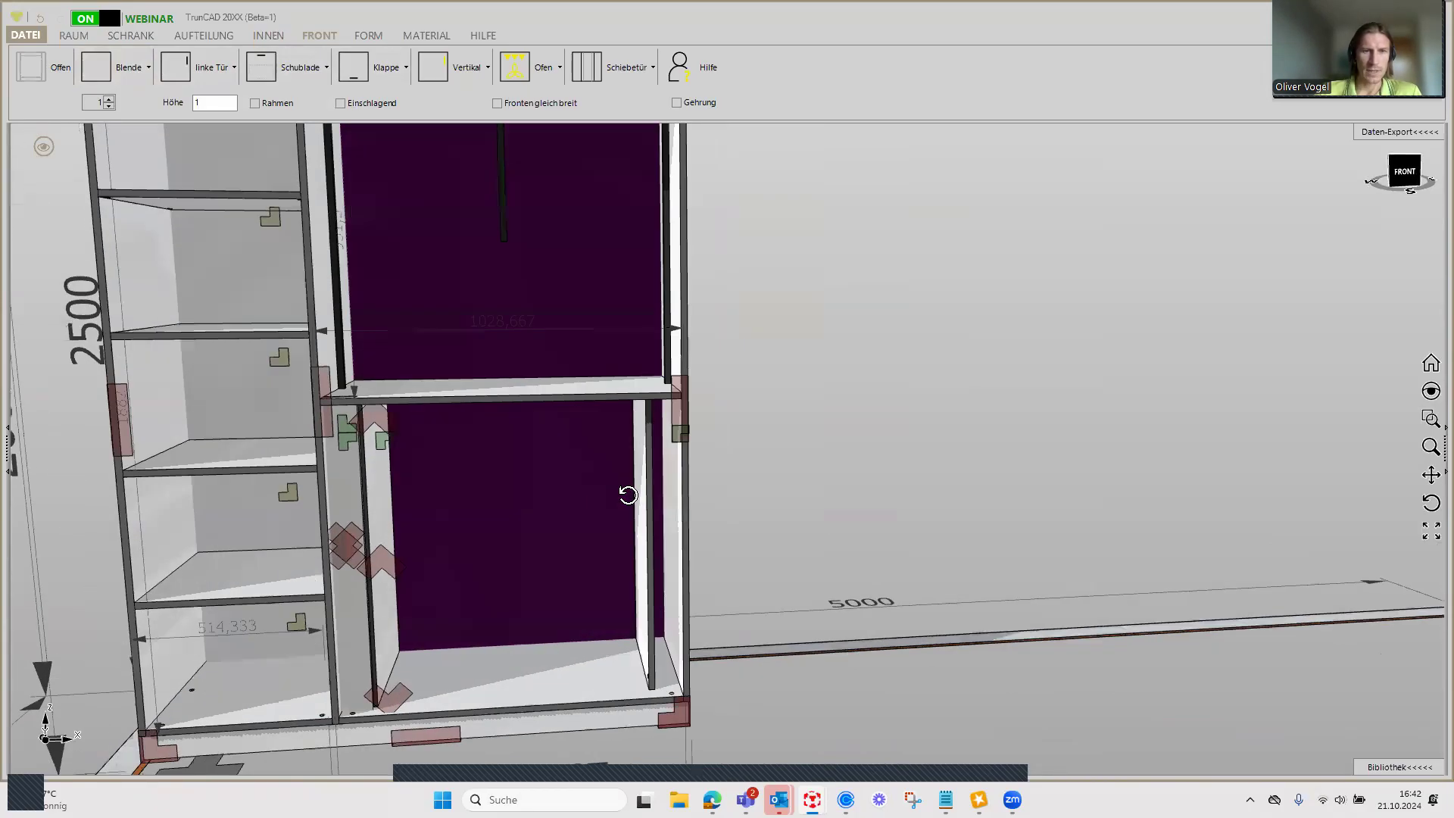
scroll(639, 485, up, 3)
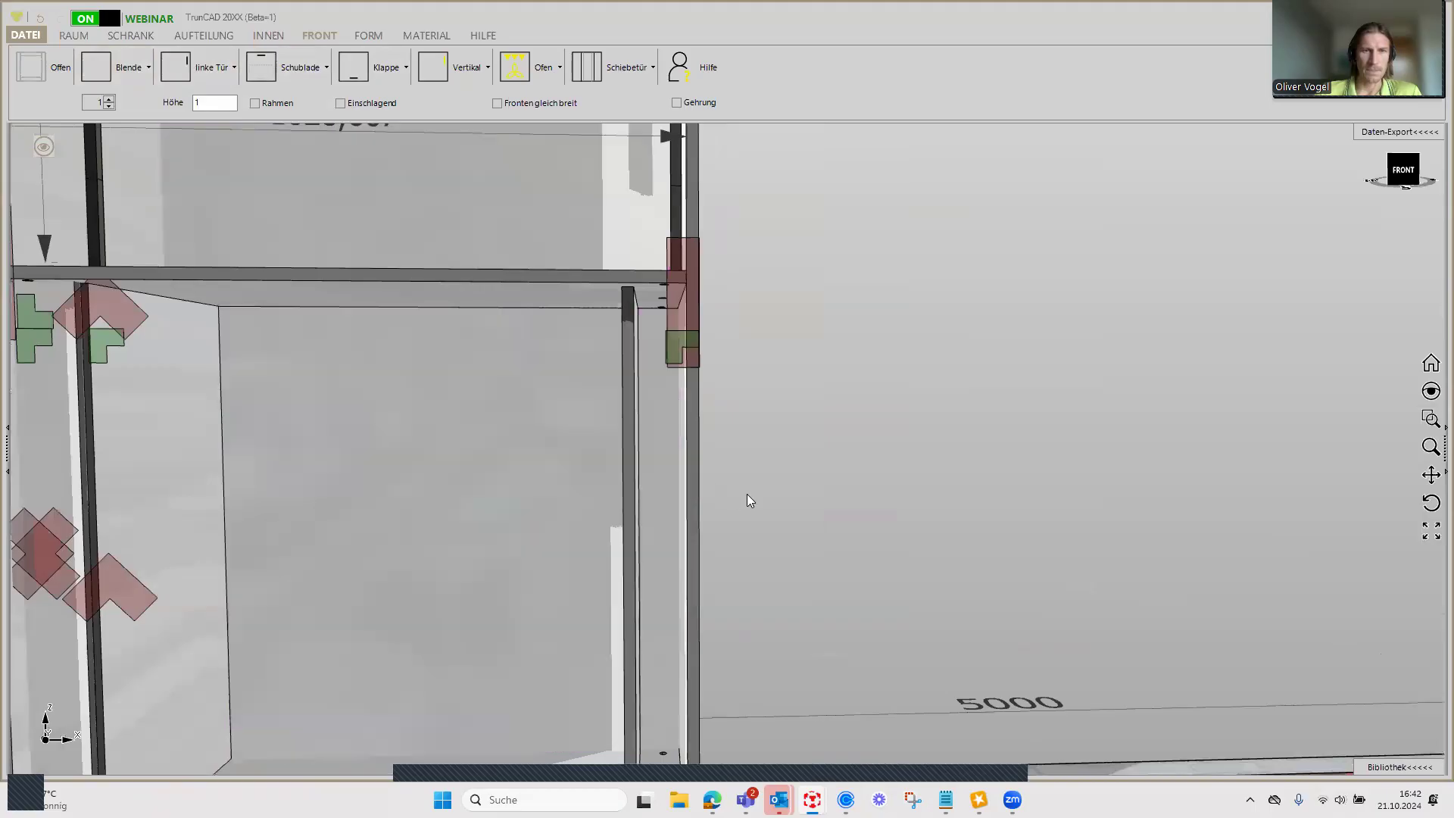
Step: Place a Blende front over the upper-right compartment above the shelf
click(106, 72)
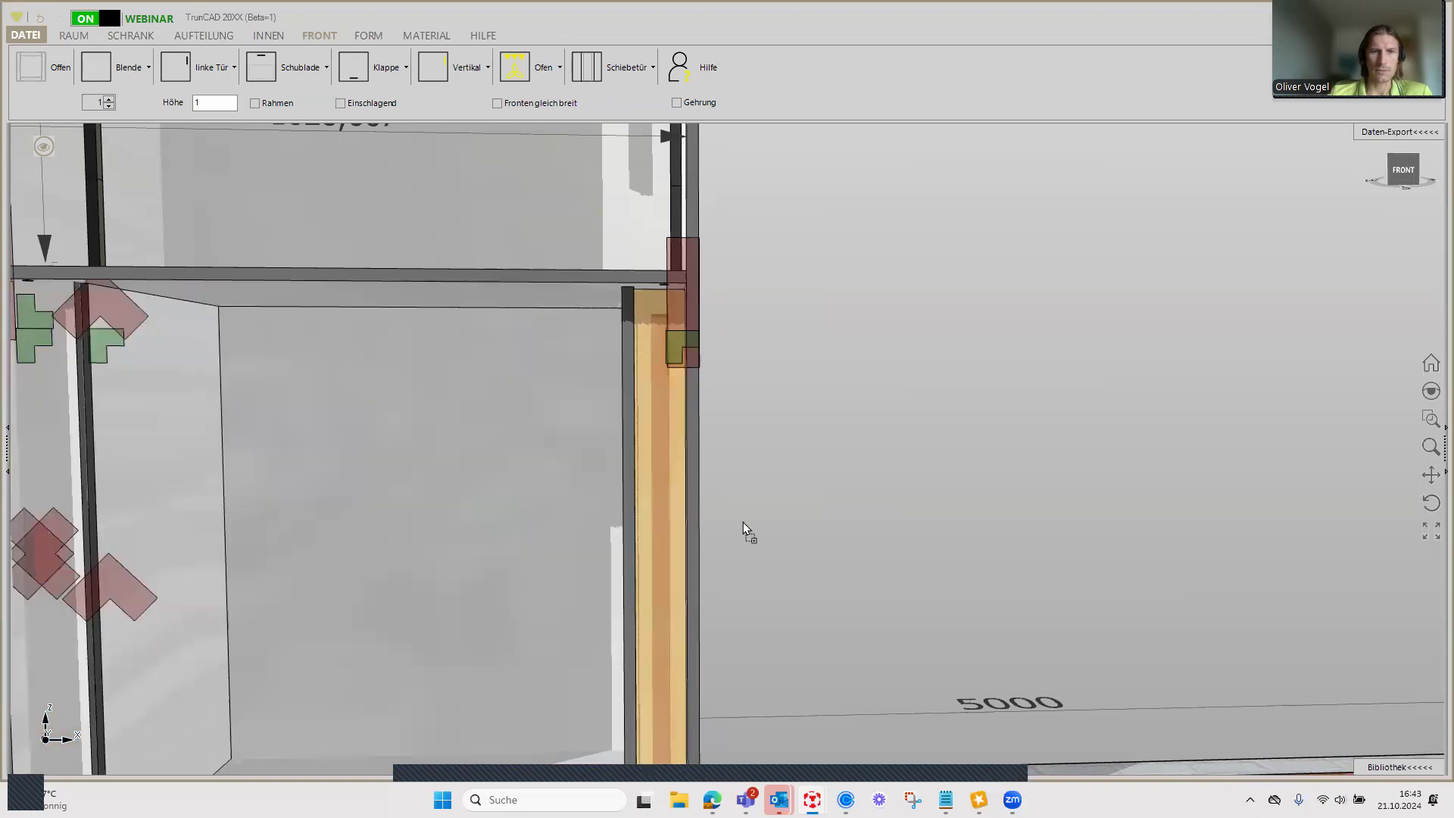
click(459, 167)
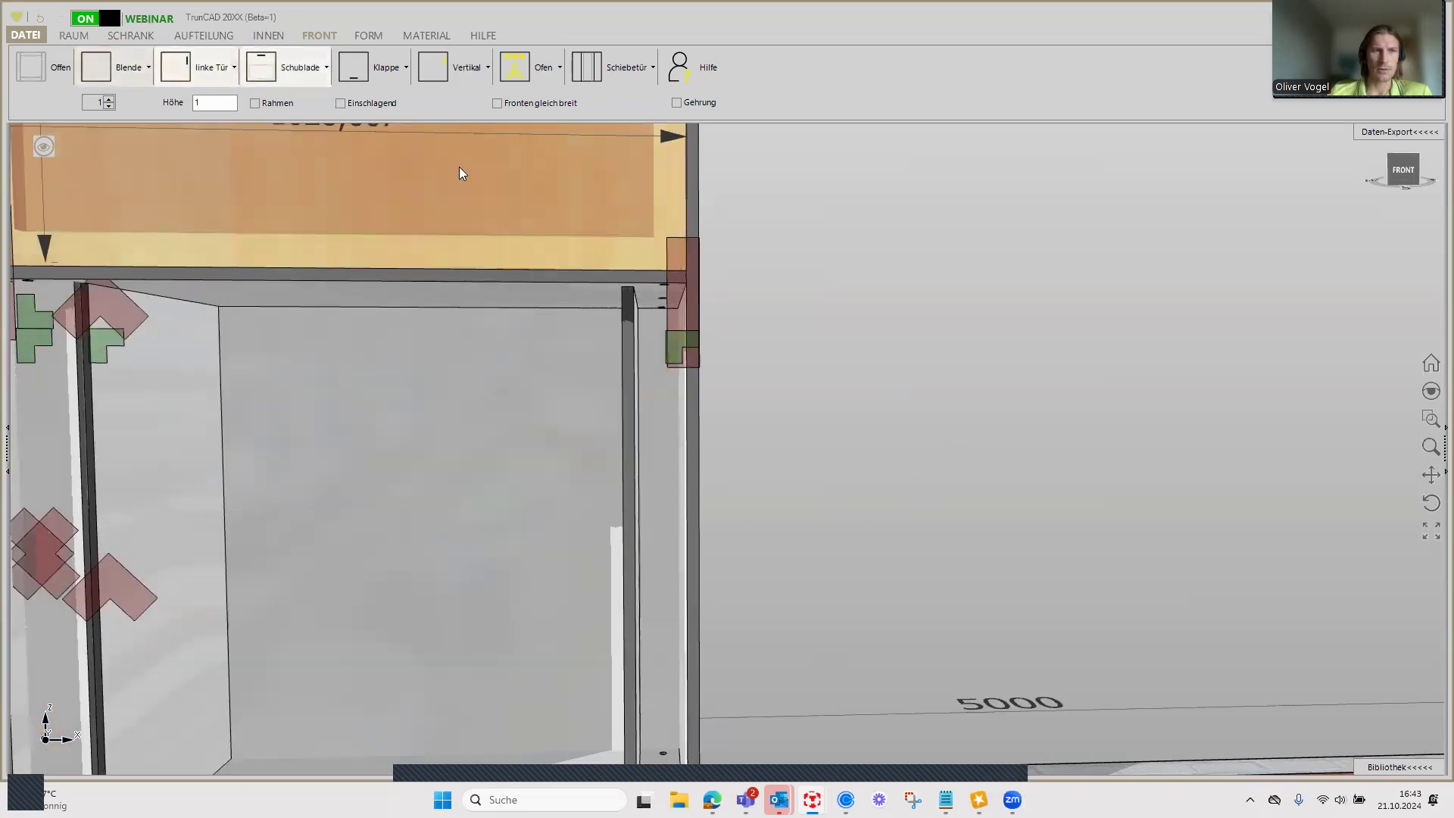
scroll(1051, 277, down, 2)
scroll(1037, 288, down, 2)
middle_drag(1027, 300, 1016, 316)
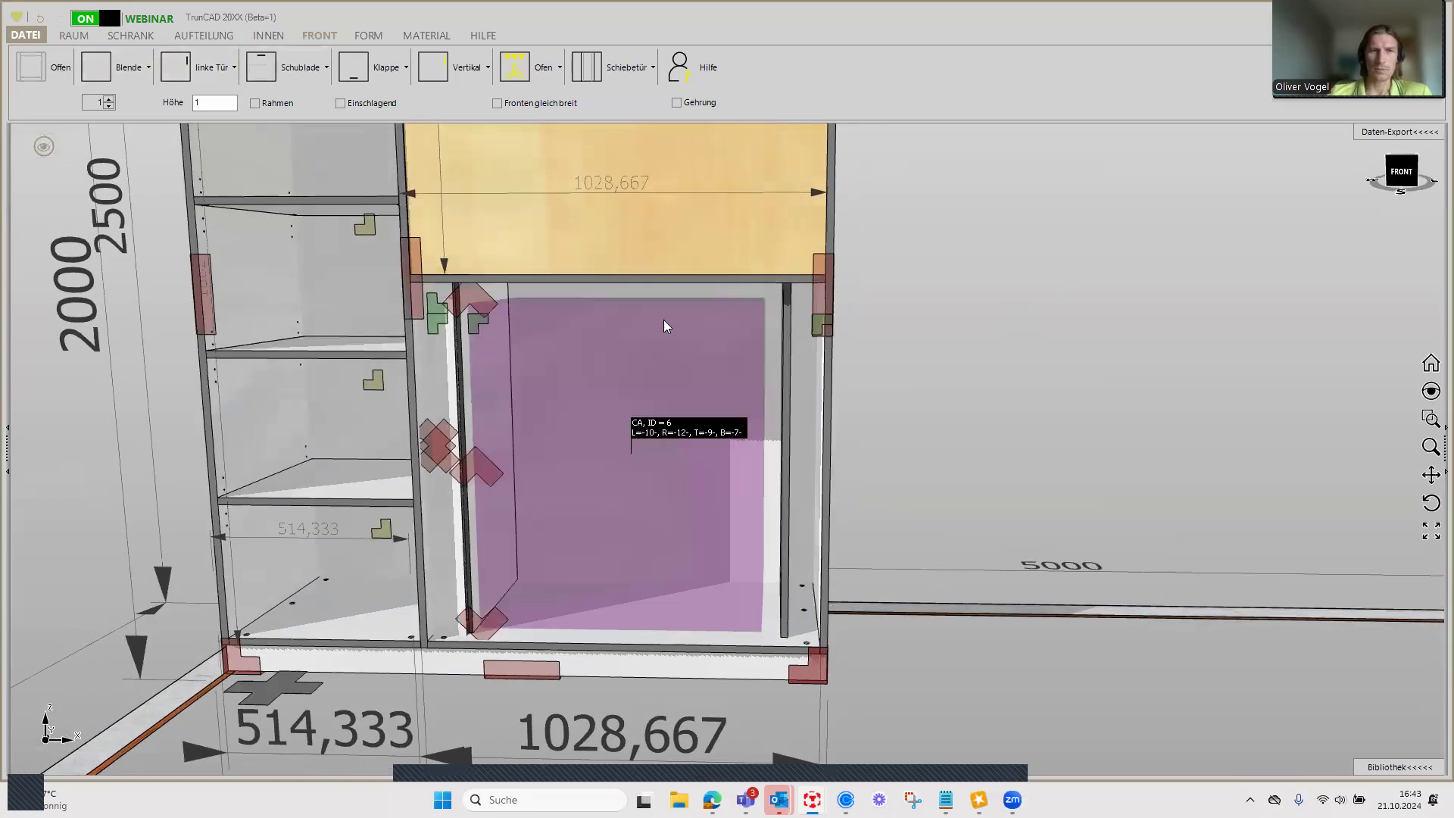
Step: Divide the lower compartment into 2 sections
click(477, 330)
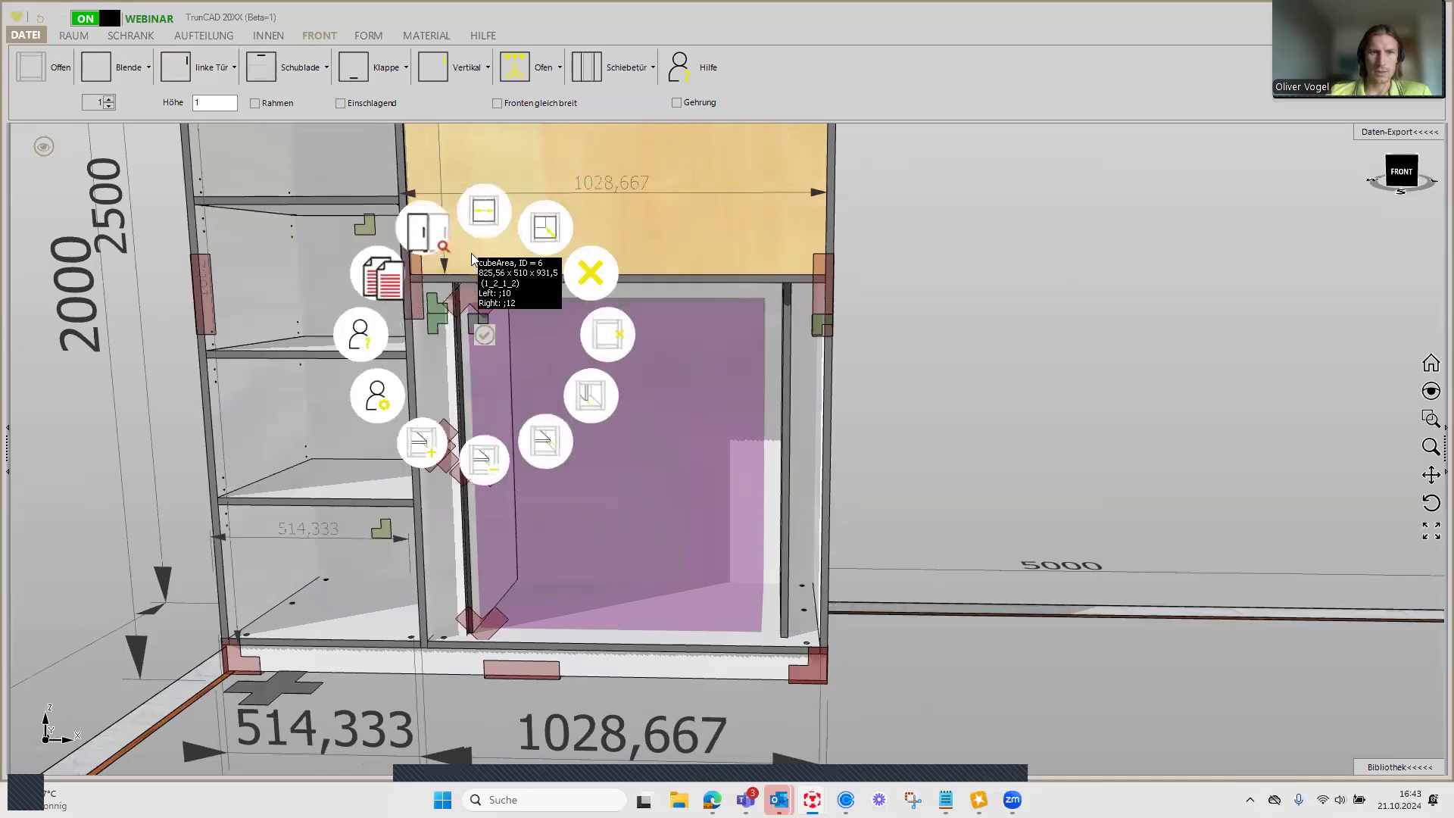
click(486, 224)
text(2)
key(Return)
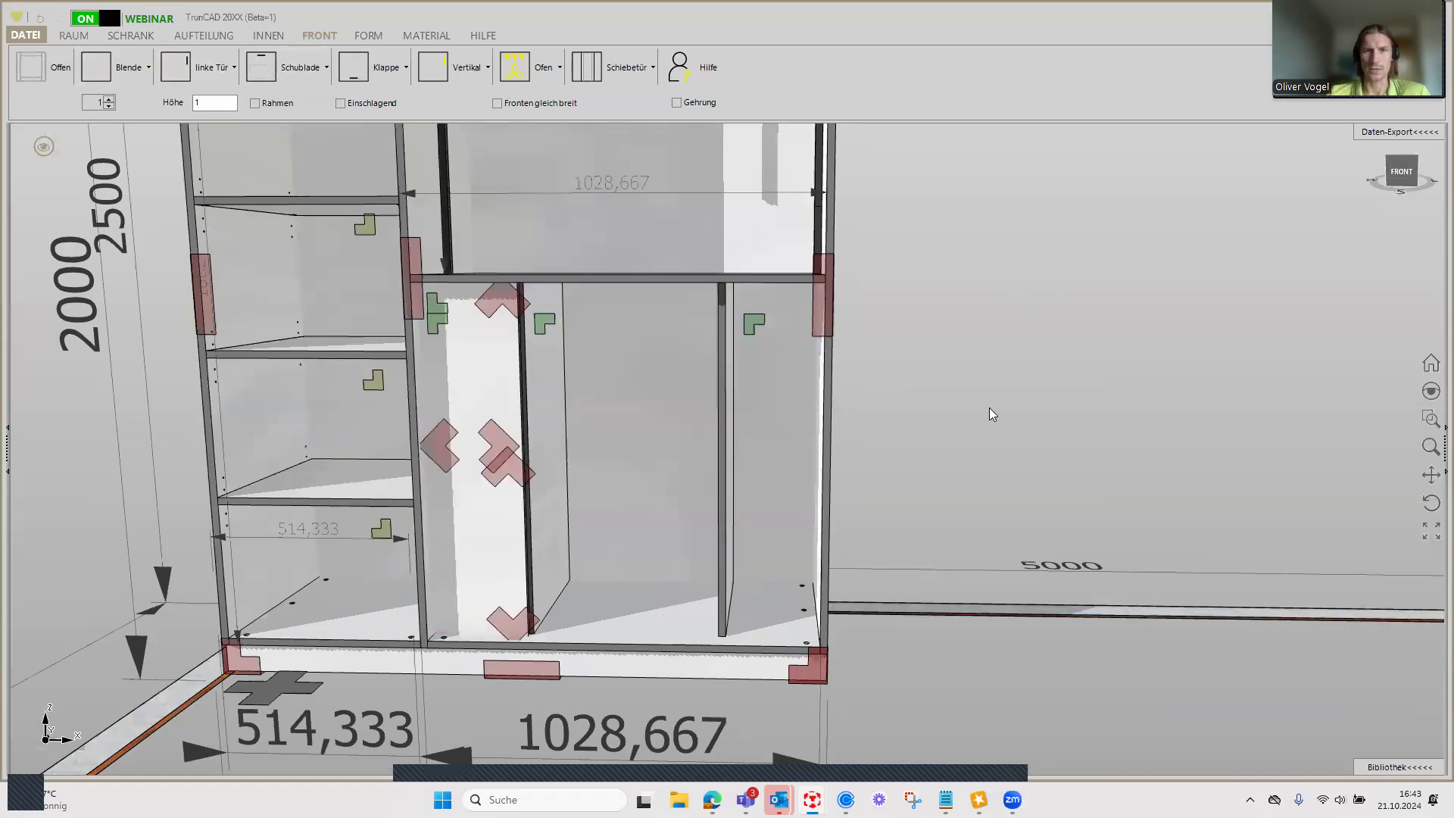
Step: Select the Blende filler tool and centre the view on the compartments
scroll(771, 323, up, 3)
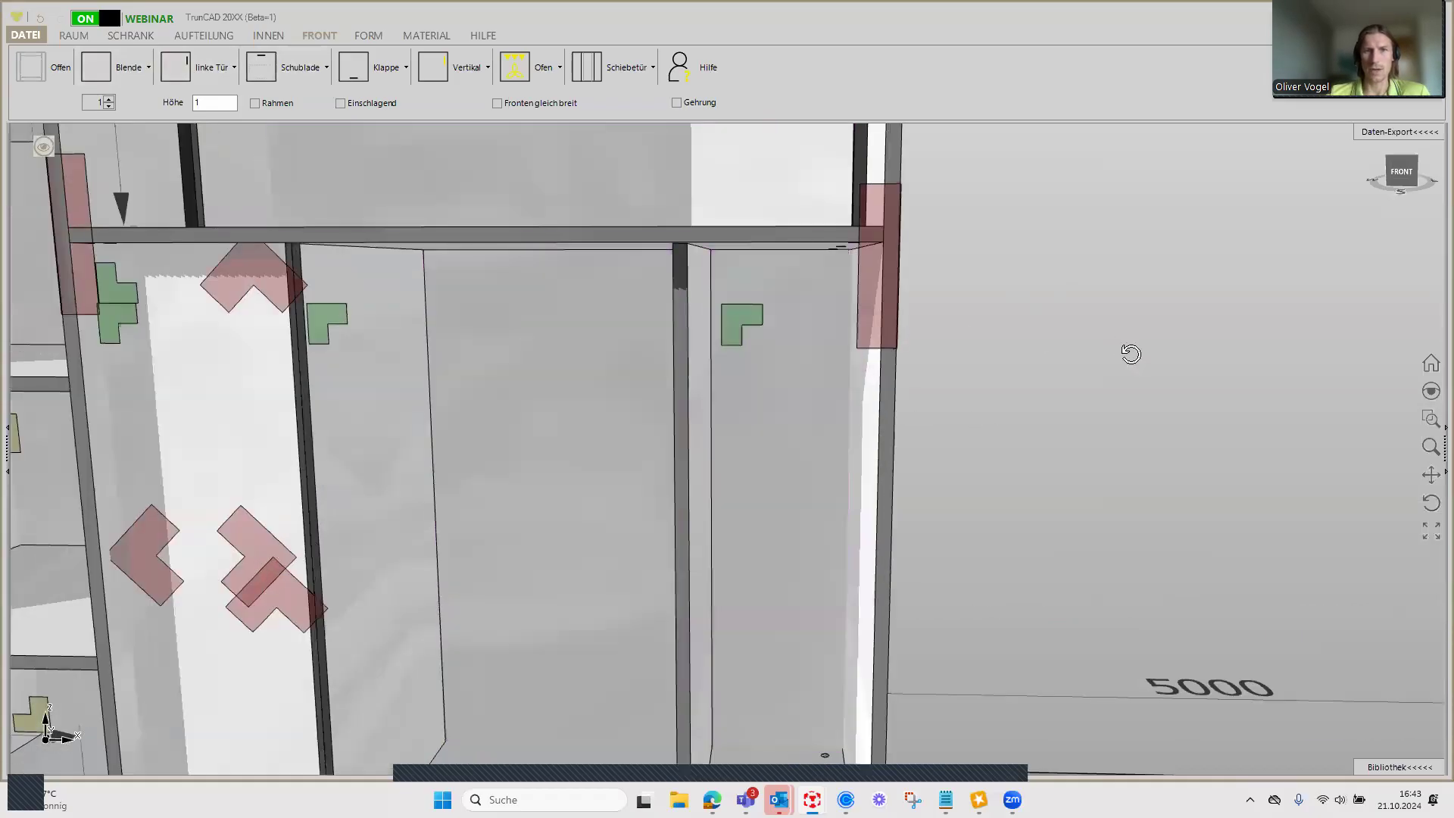
click(96, 66)
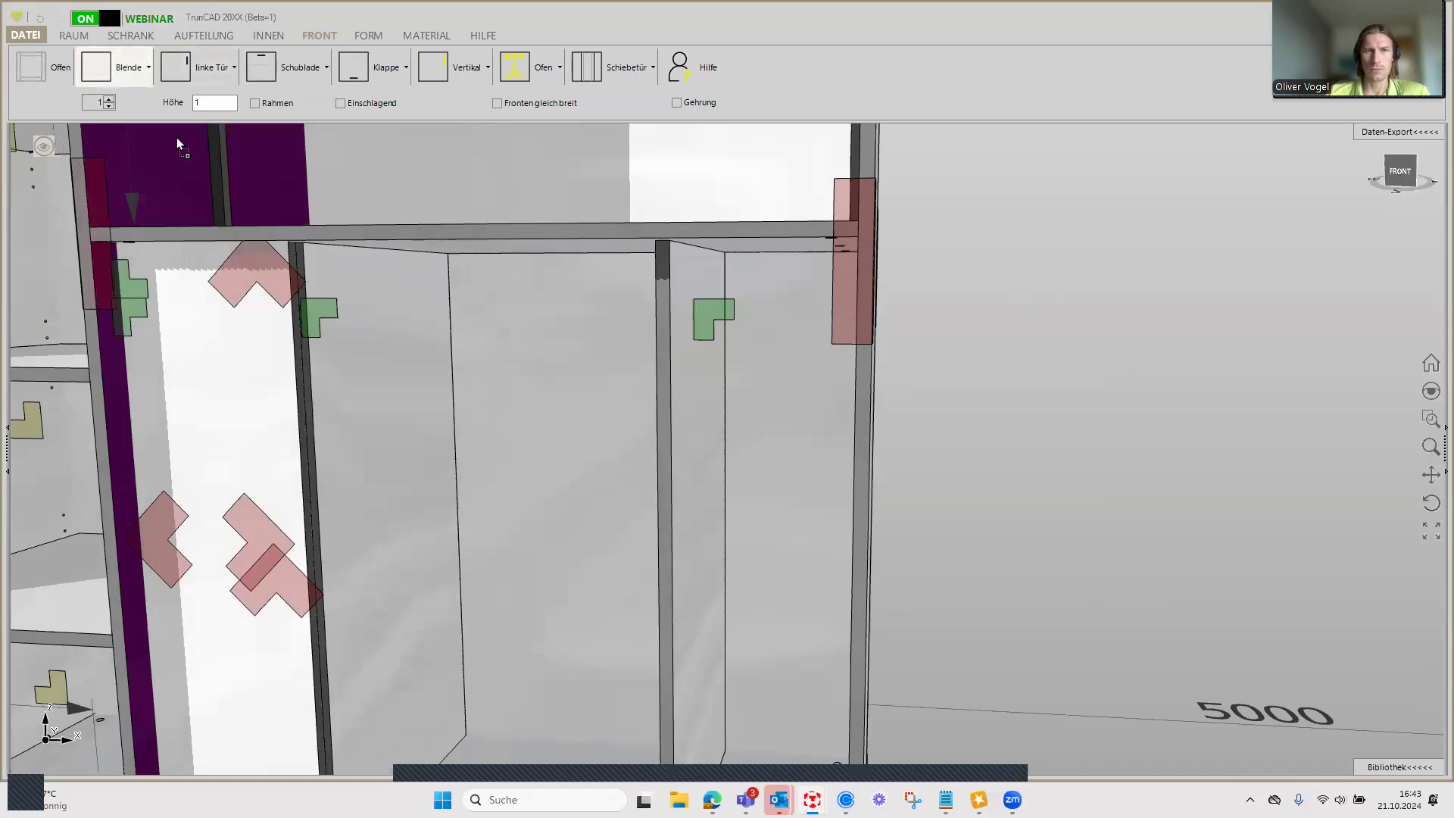
scroll(715, 425, down, 3)
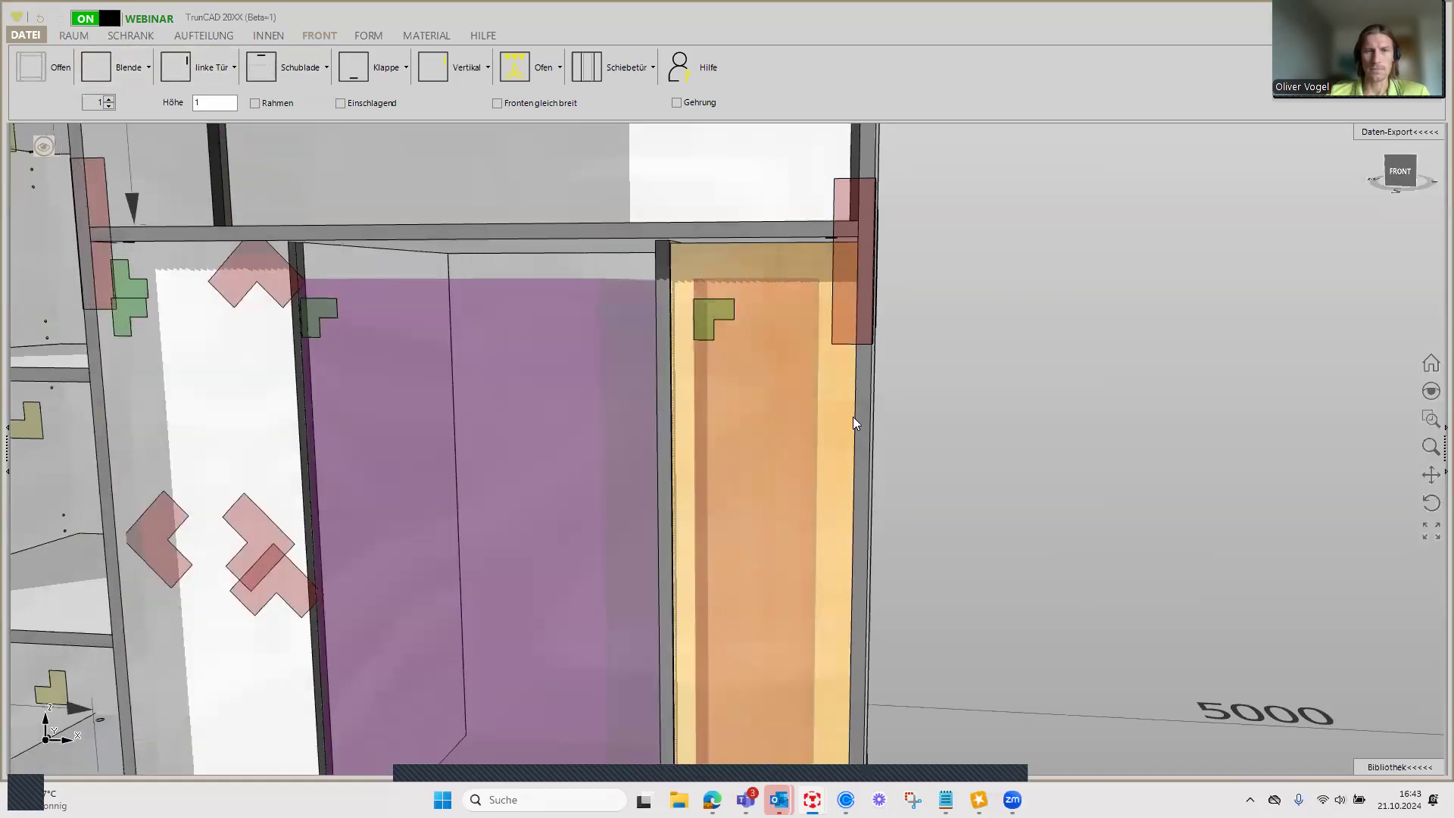
scroll(1035, 421, down, 3)
mouse_move(1054, 452)
middle_down()
mouse_move(917, 429)
mouse_move(909, 442)
middle_up()
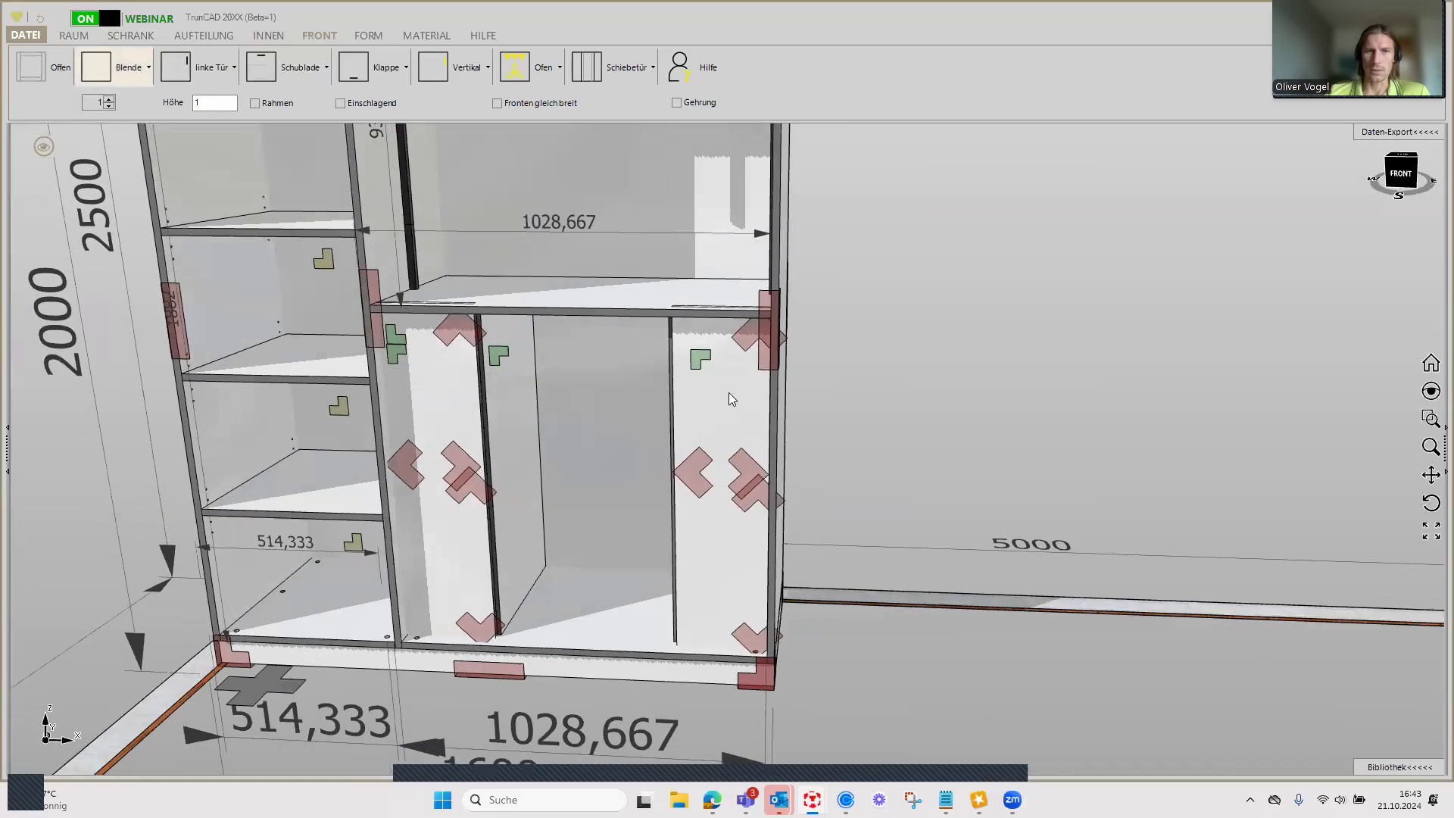
scroll(704, 403, up, 2)
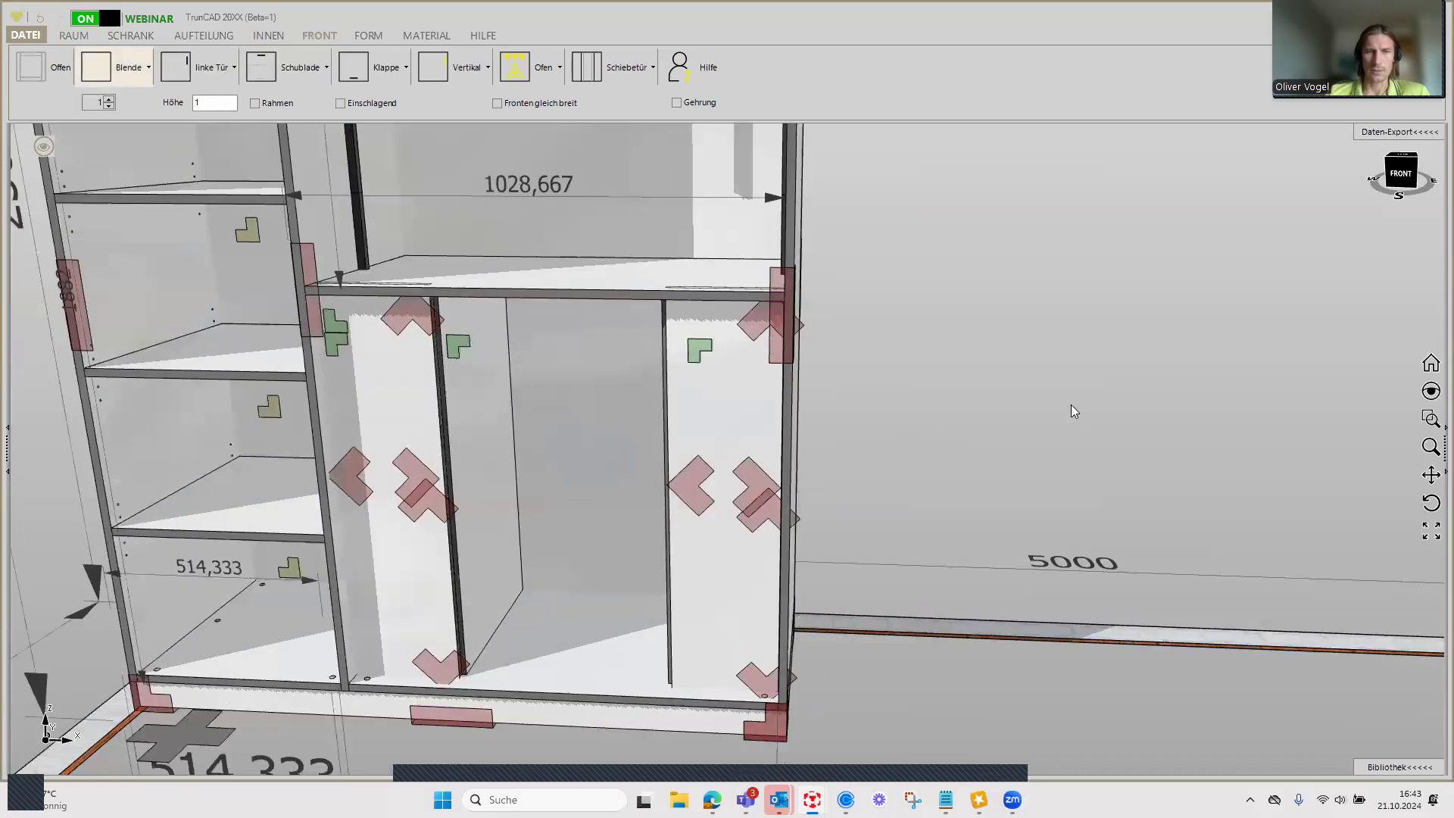
middle_drag(1060, 402, 978, 368)
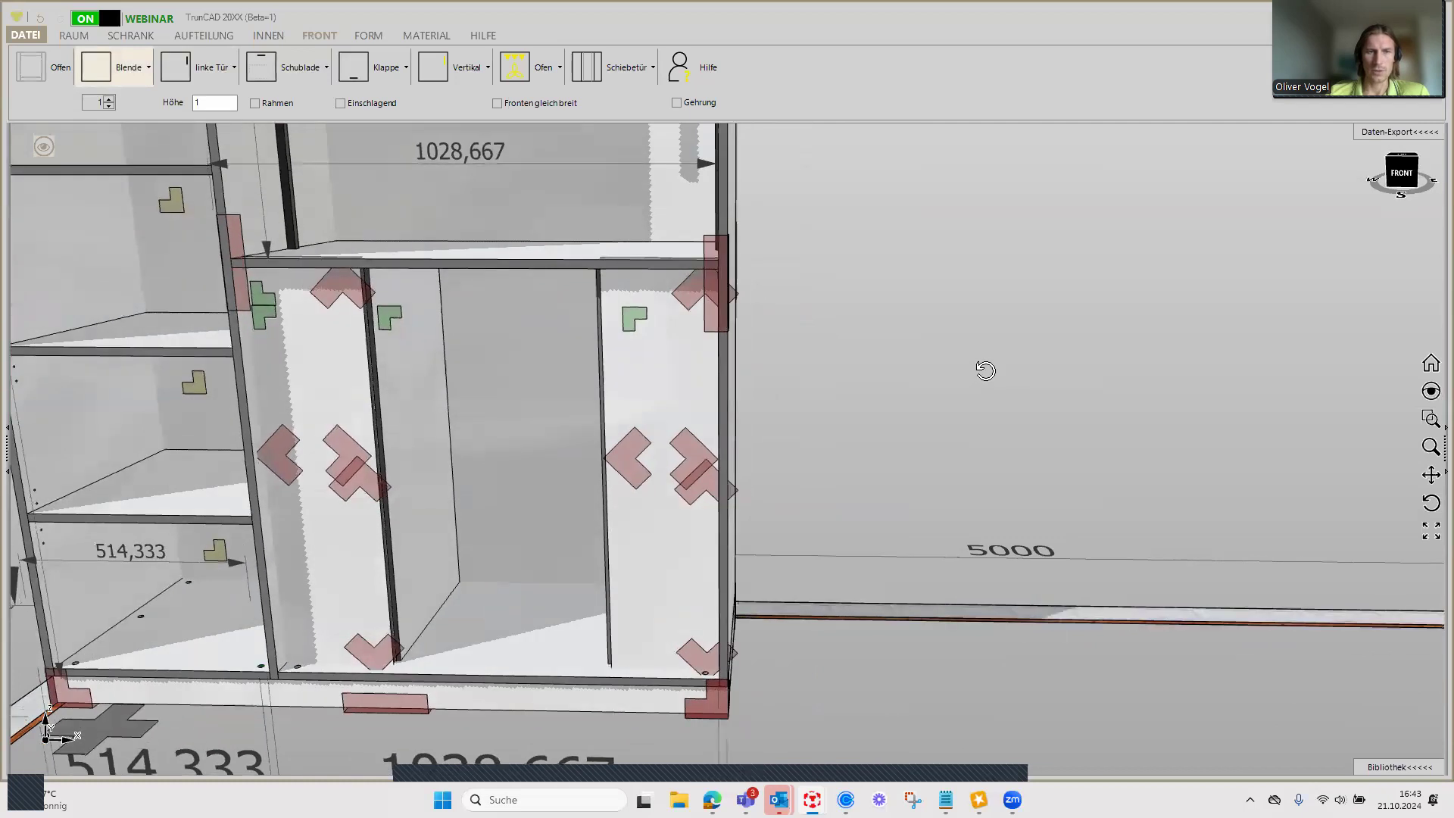
Step: Try adding 1 divider to the right compartment, then undo it
right_click(391, 317)
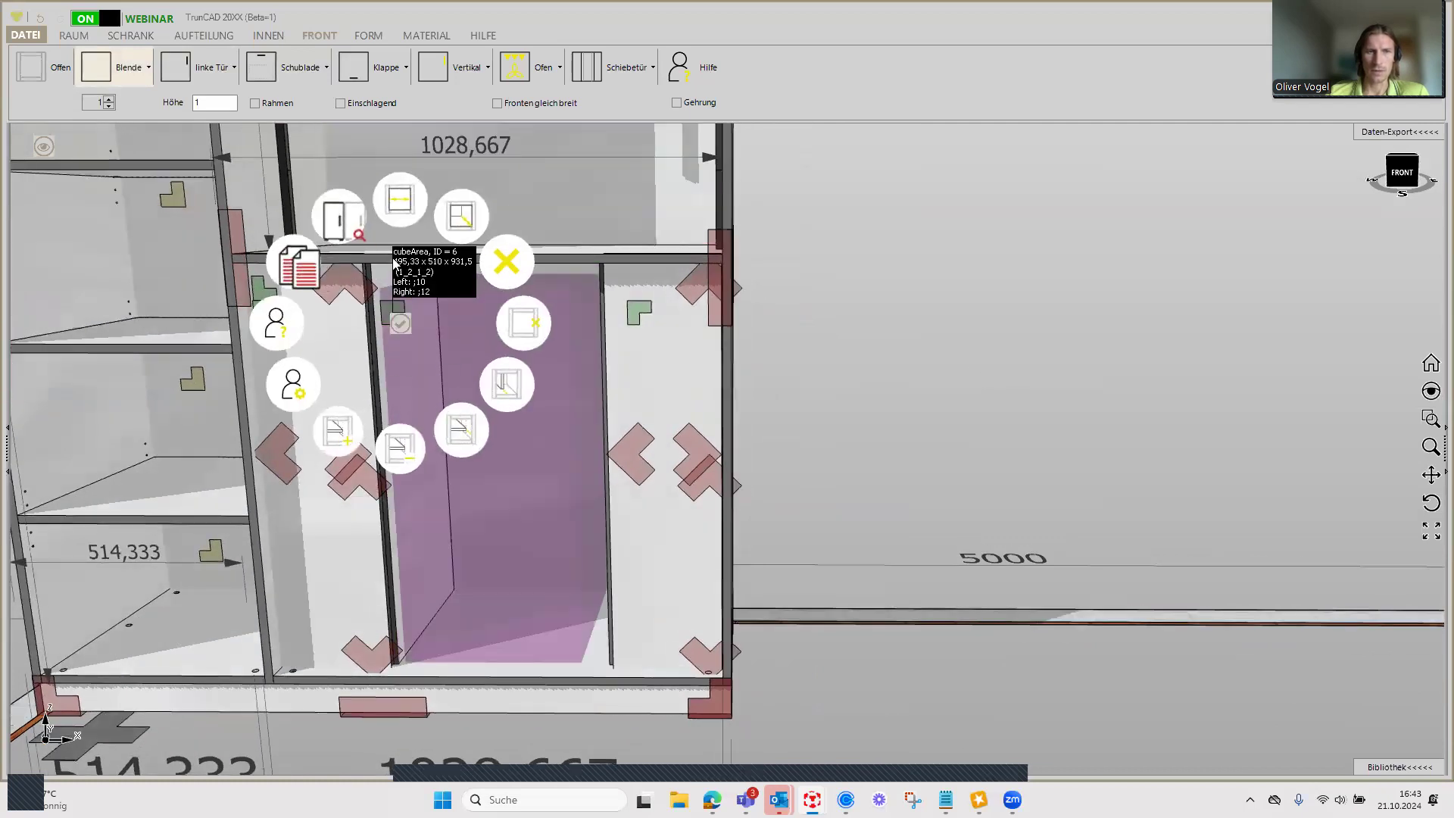
click(401, 205)
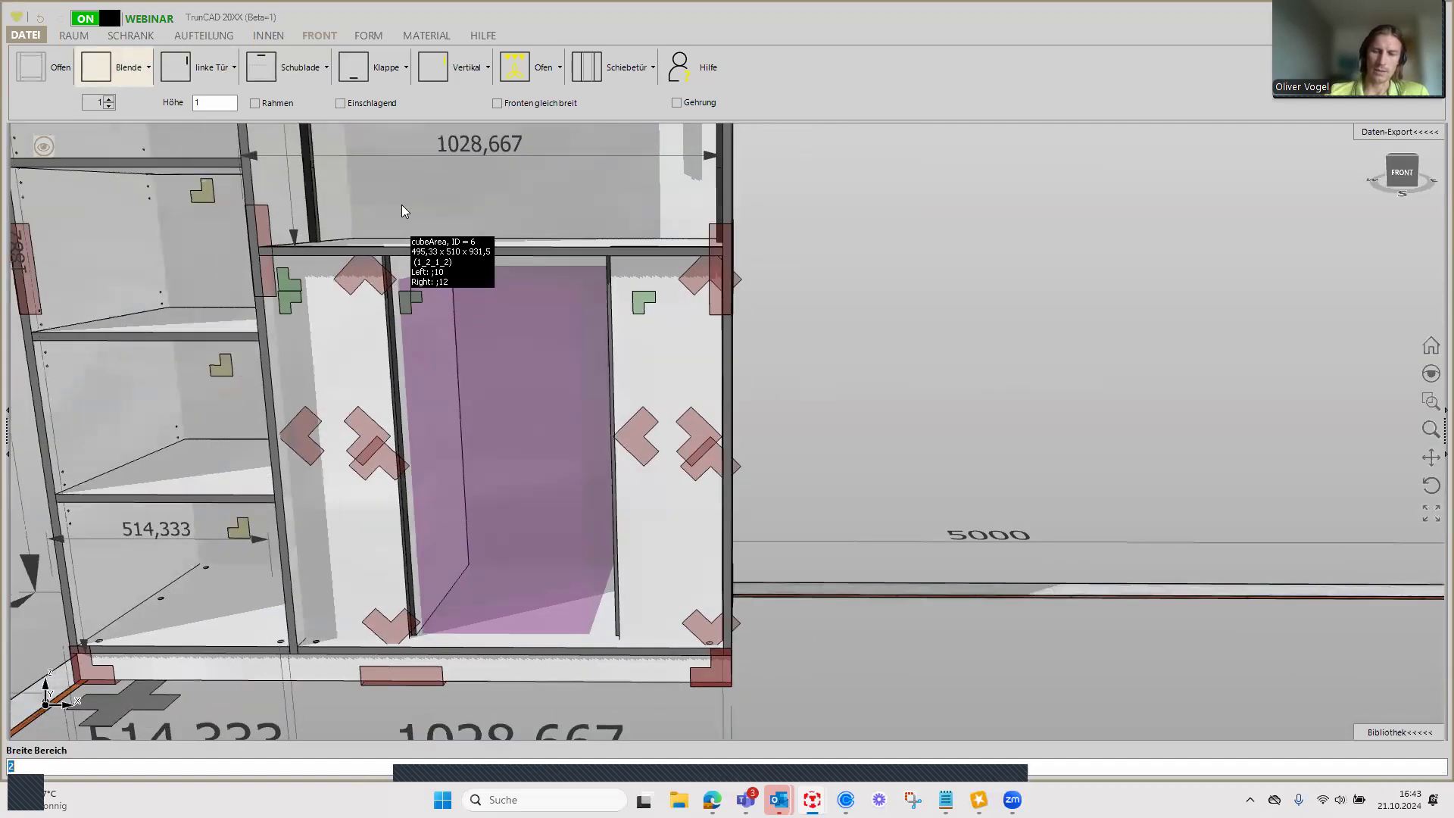
text(1)
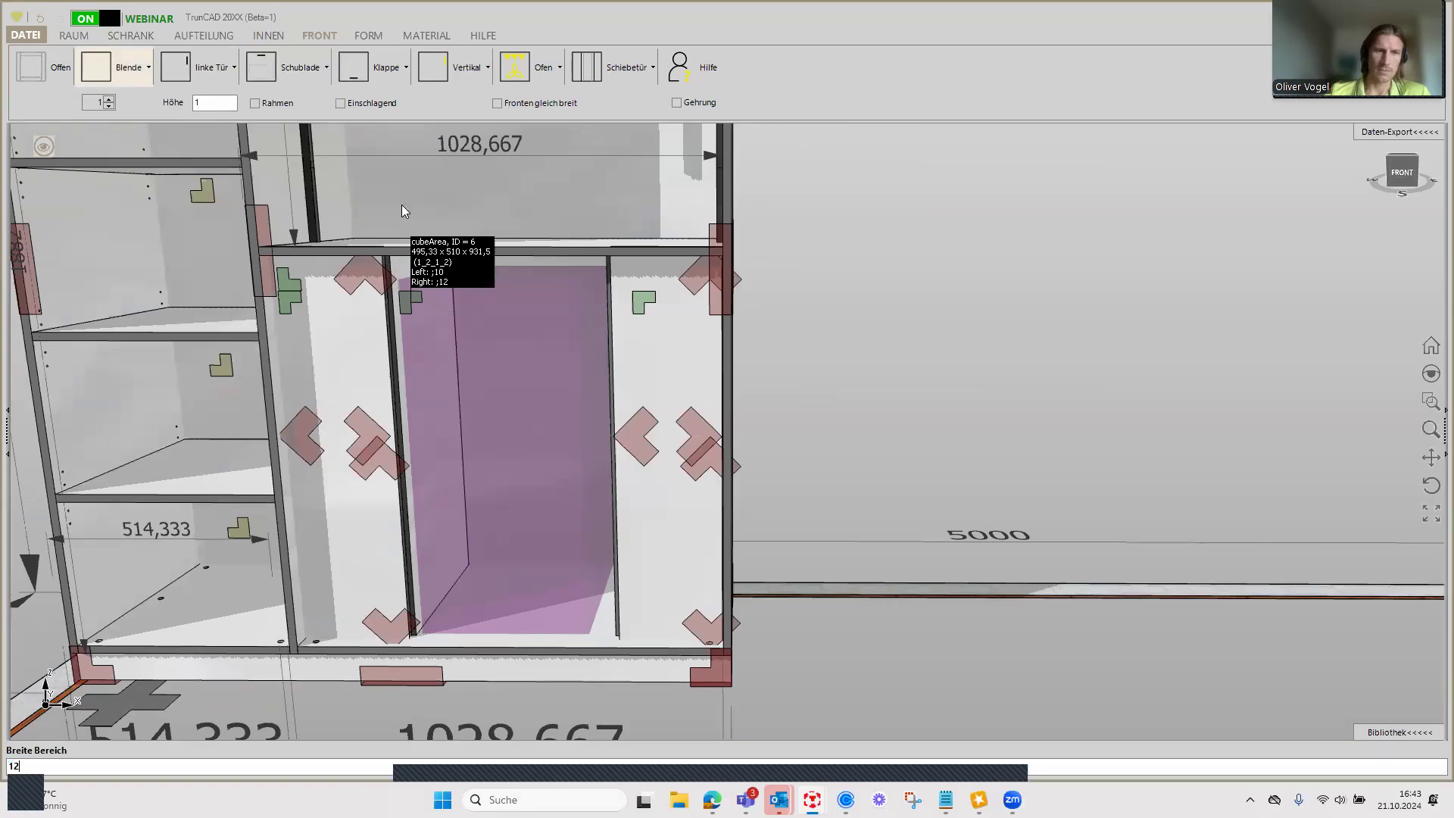
key(Return)
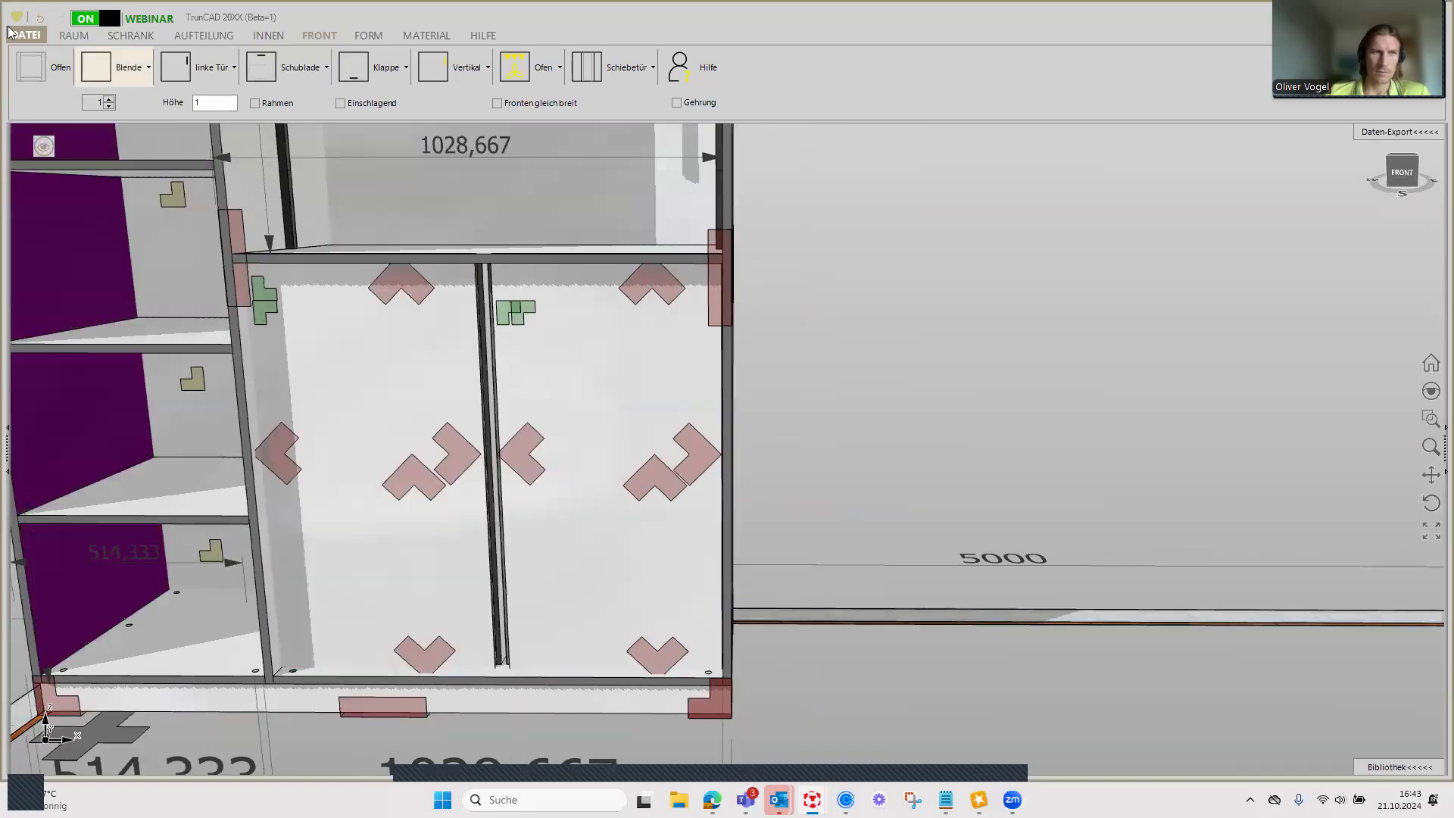
click(40, 16)
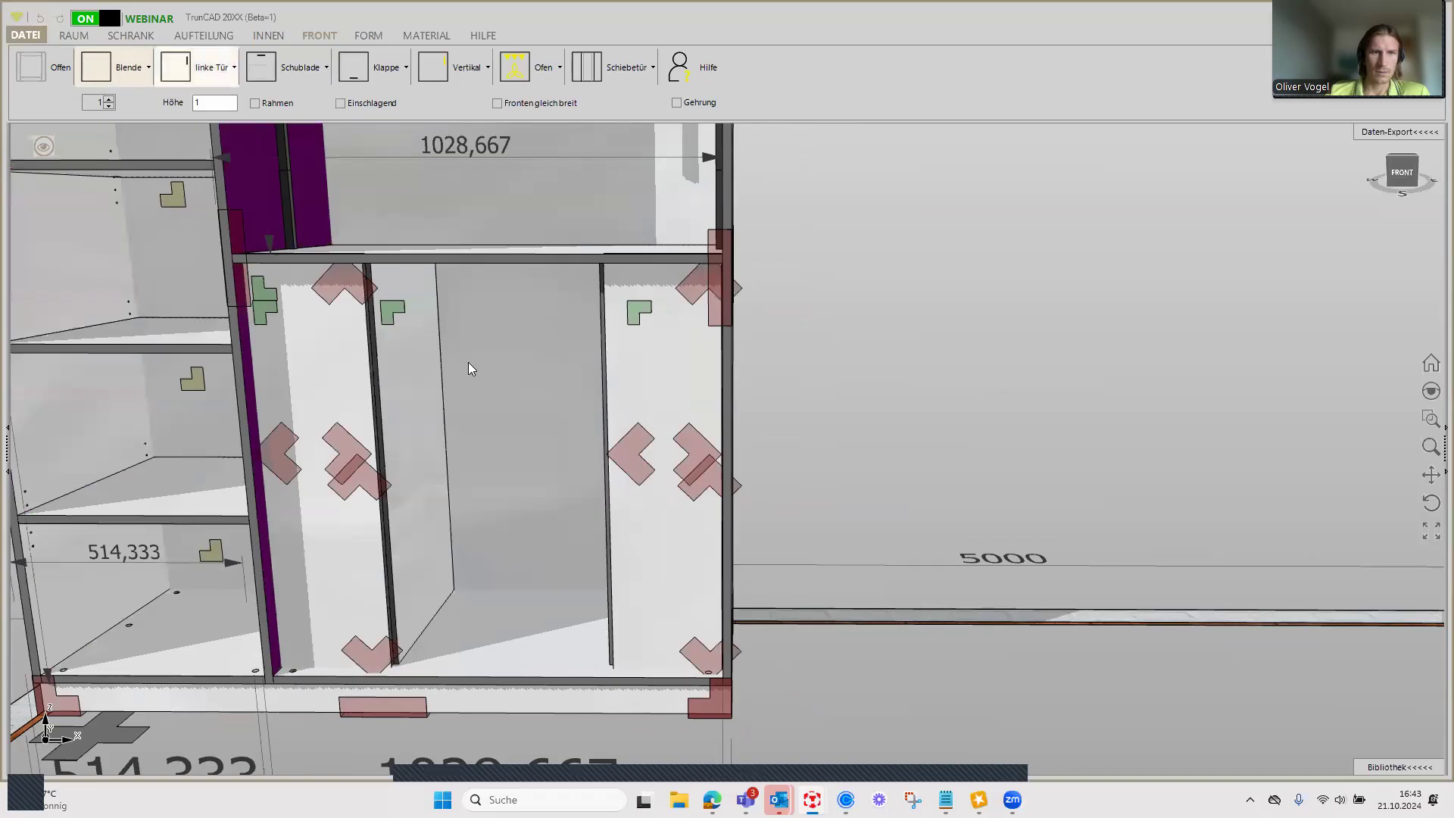
Step: Set the right compartment's Breite Bereich front width range to 10
right_click(394, 315)
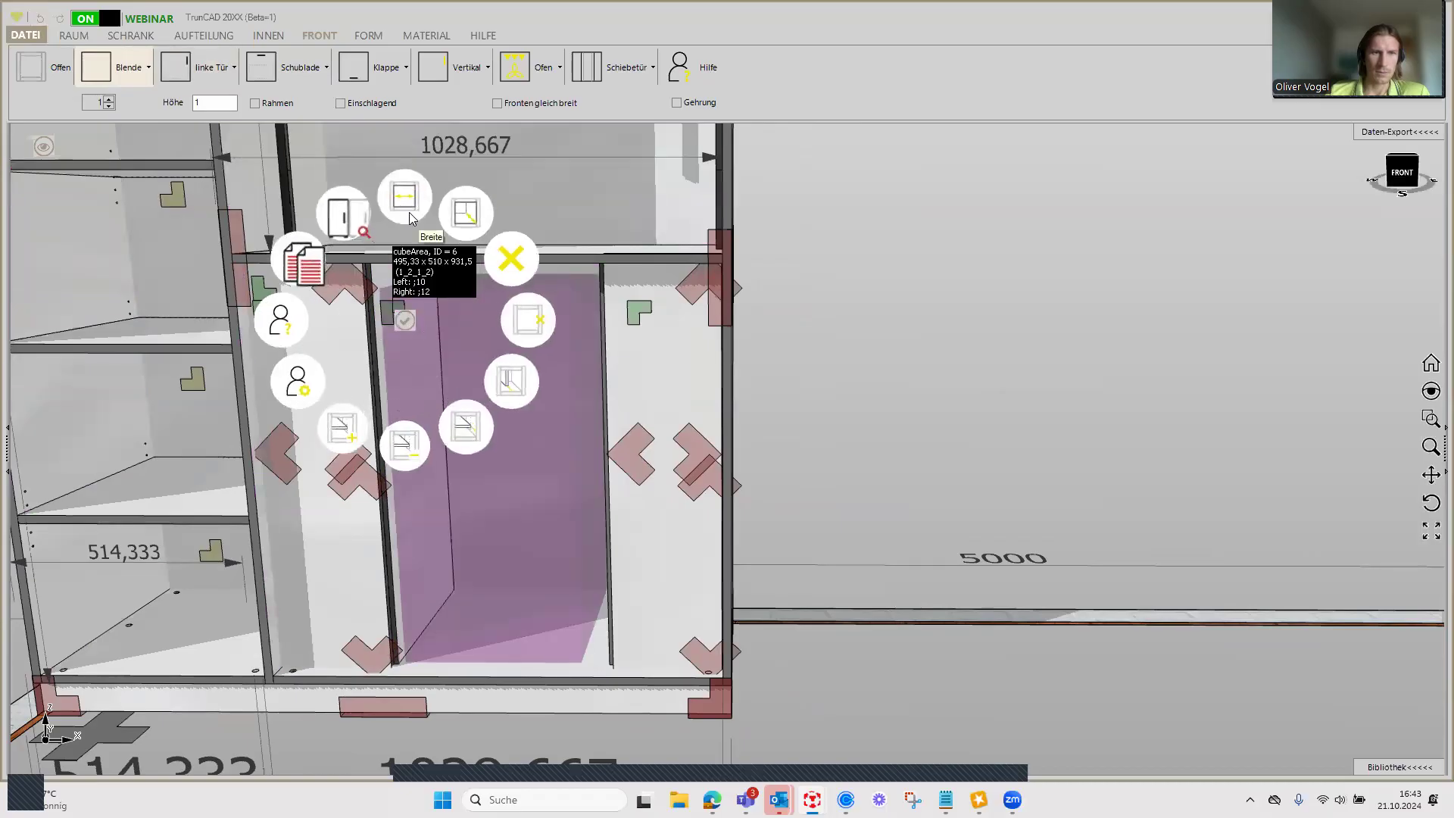
click(416, 233)
text(10)
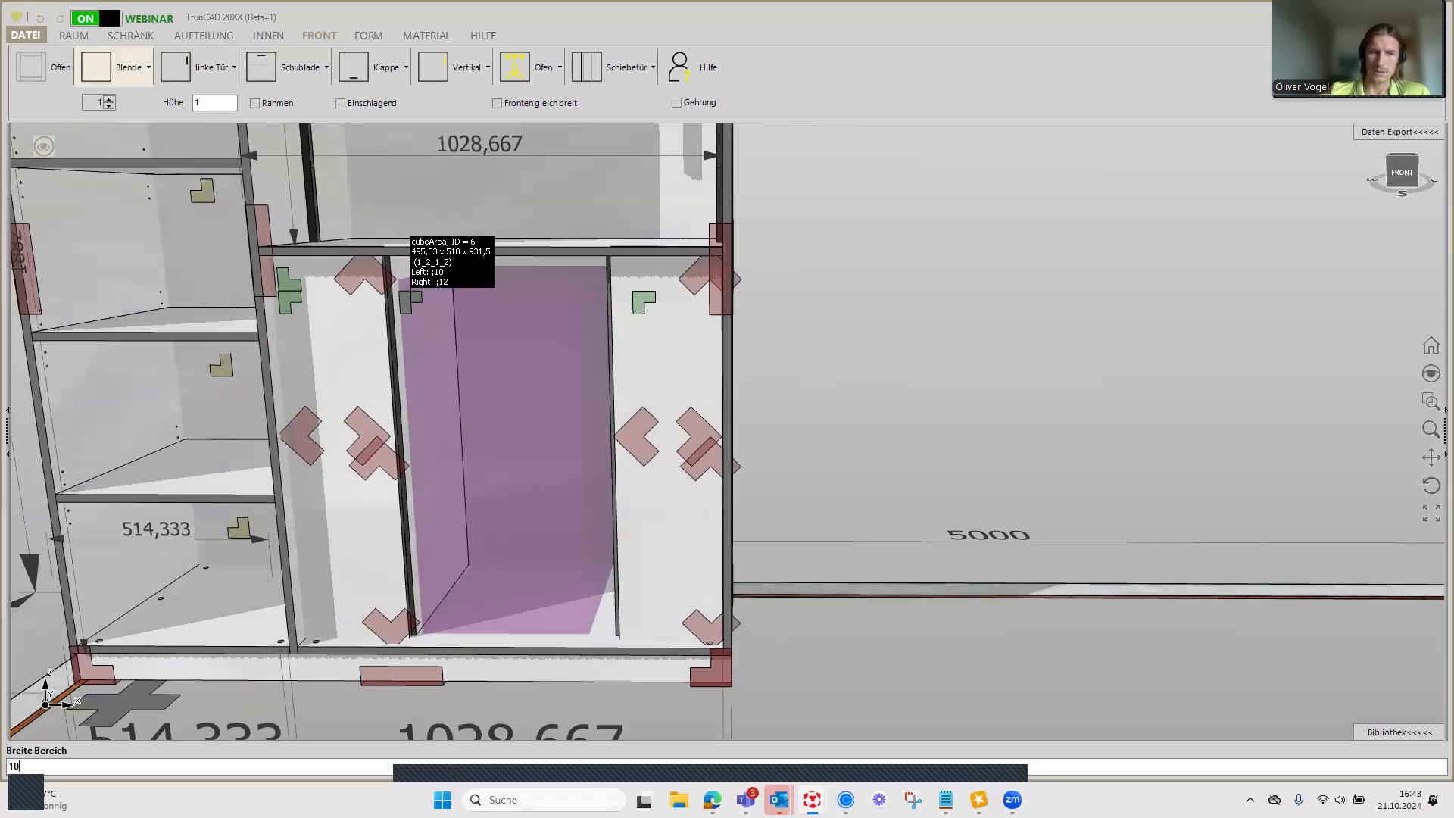
key(Return)
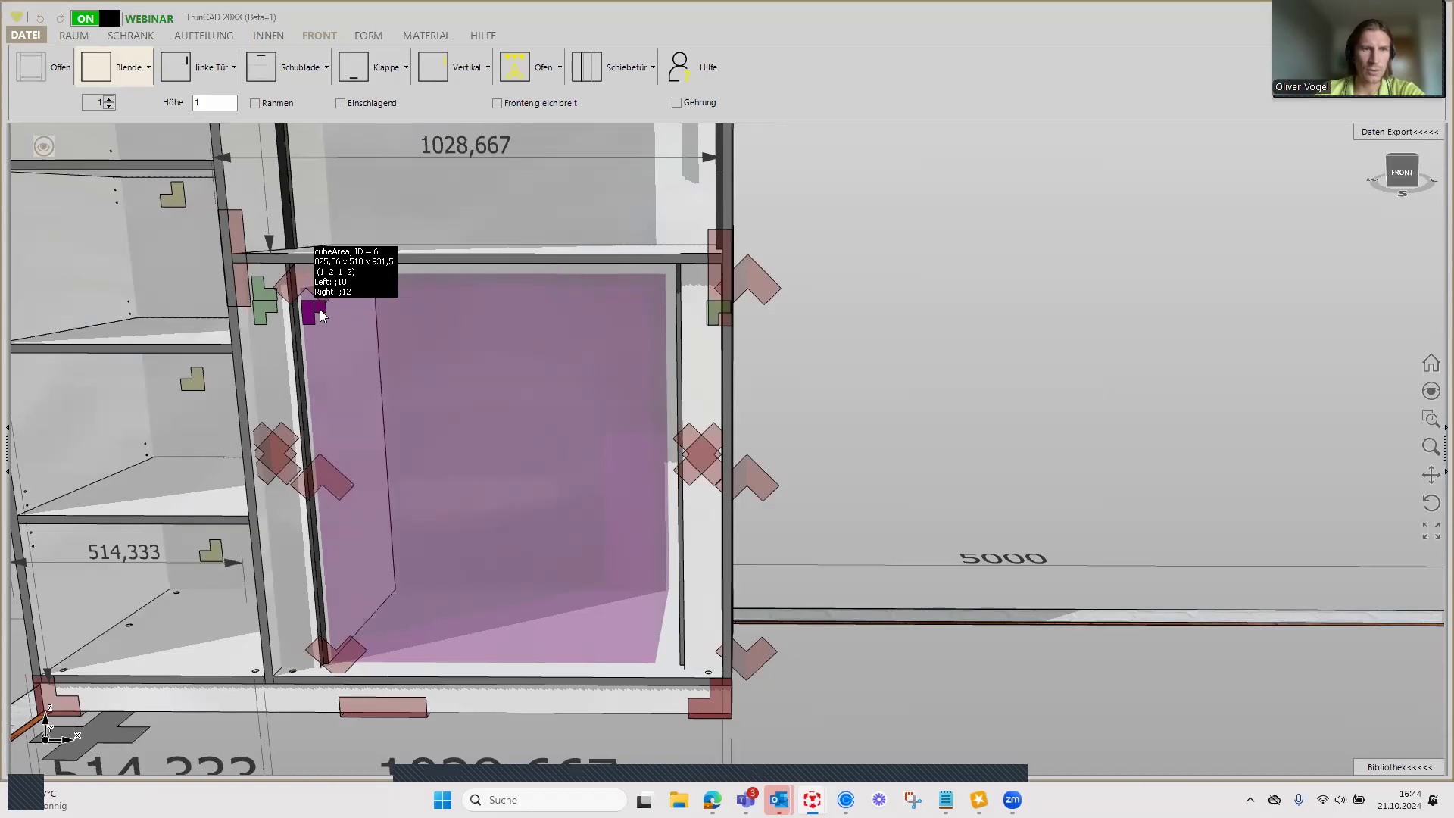
Step: Set the compartment's Breite front width to =1028.66-100, giving 928,66
scroll(319, 309, down, 2)
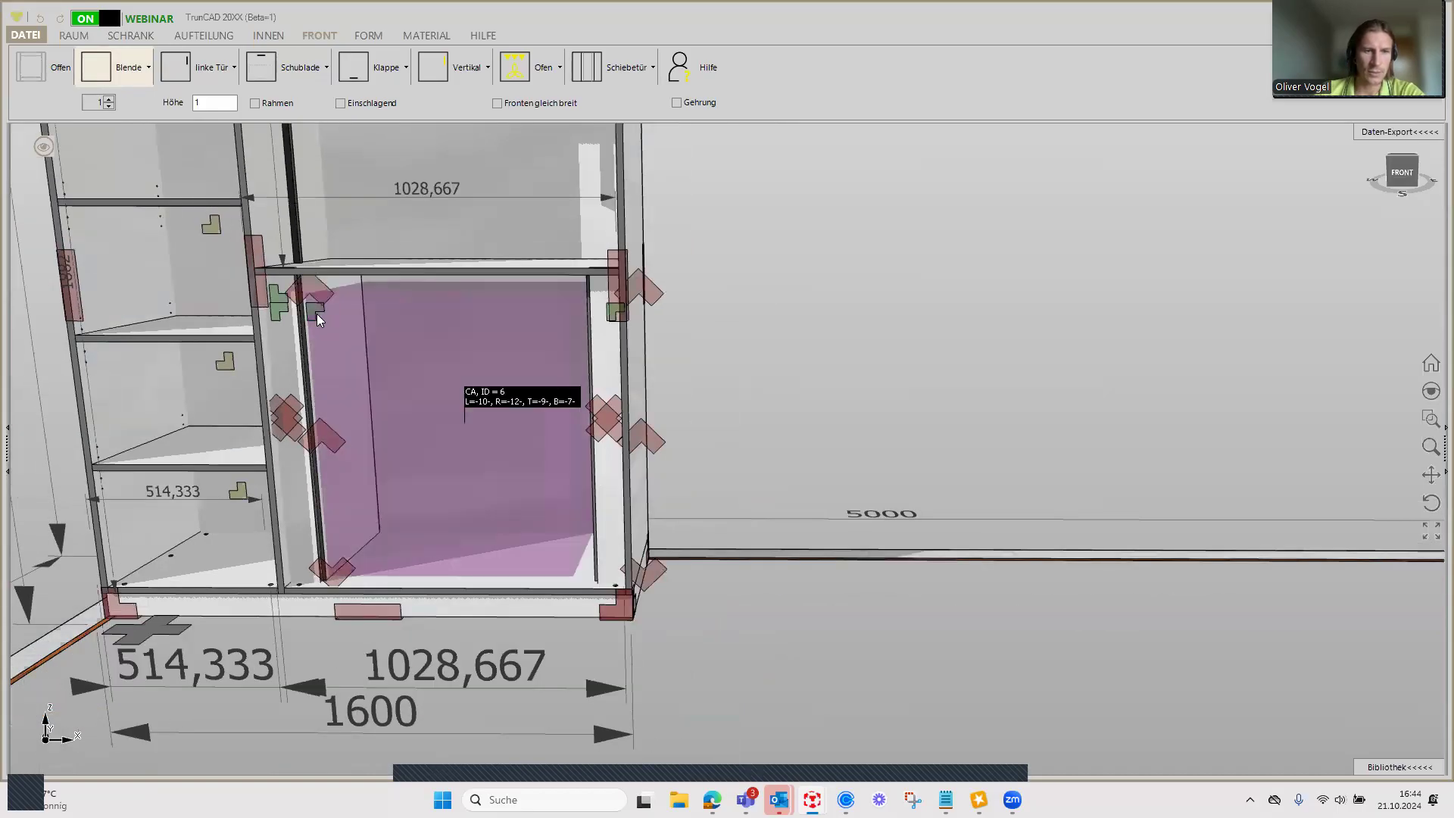
right_click(315, 312)
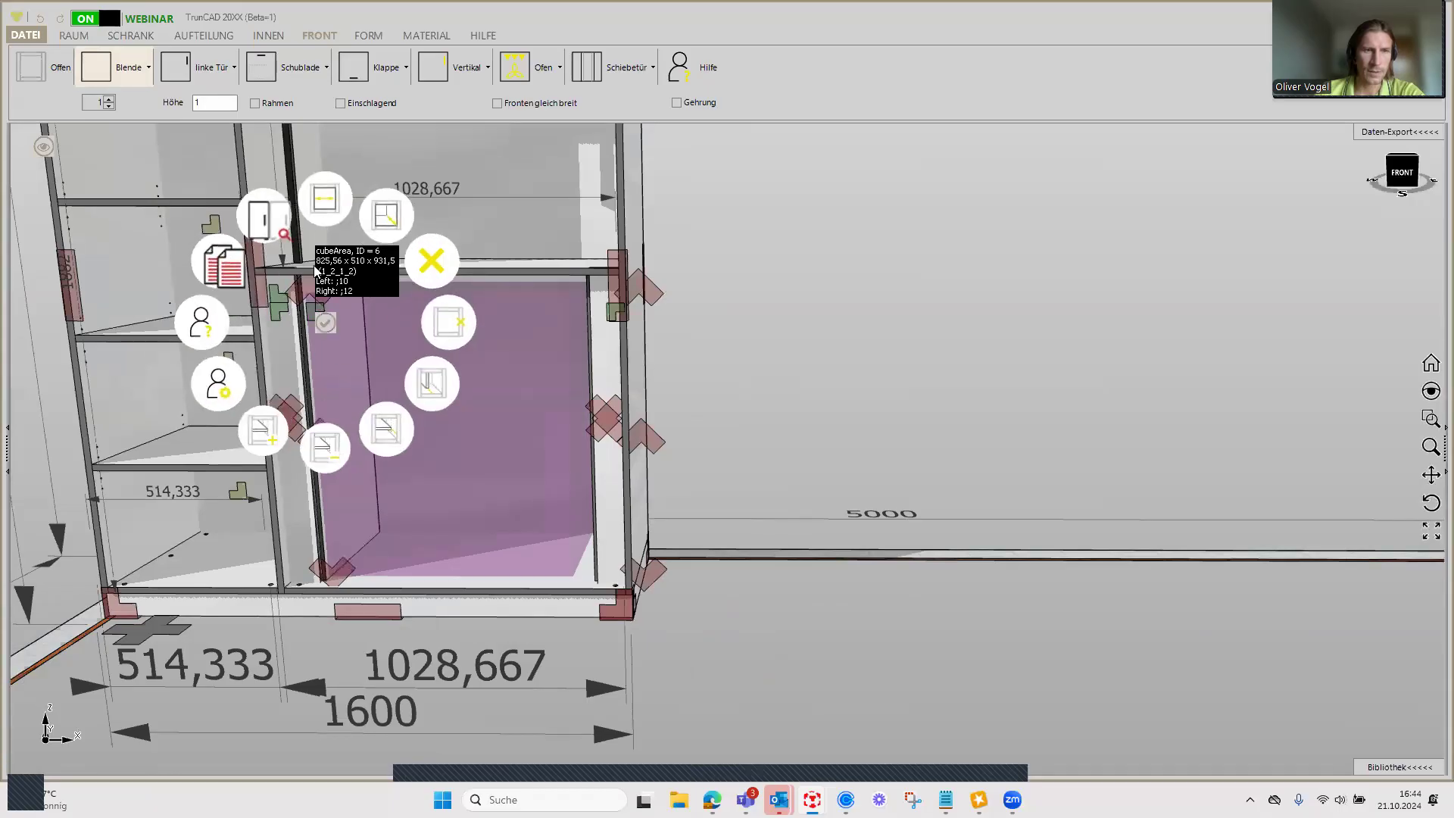
click(321, 211)
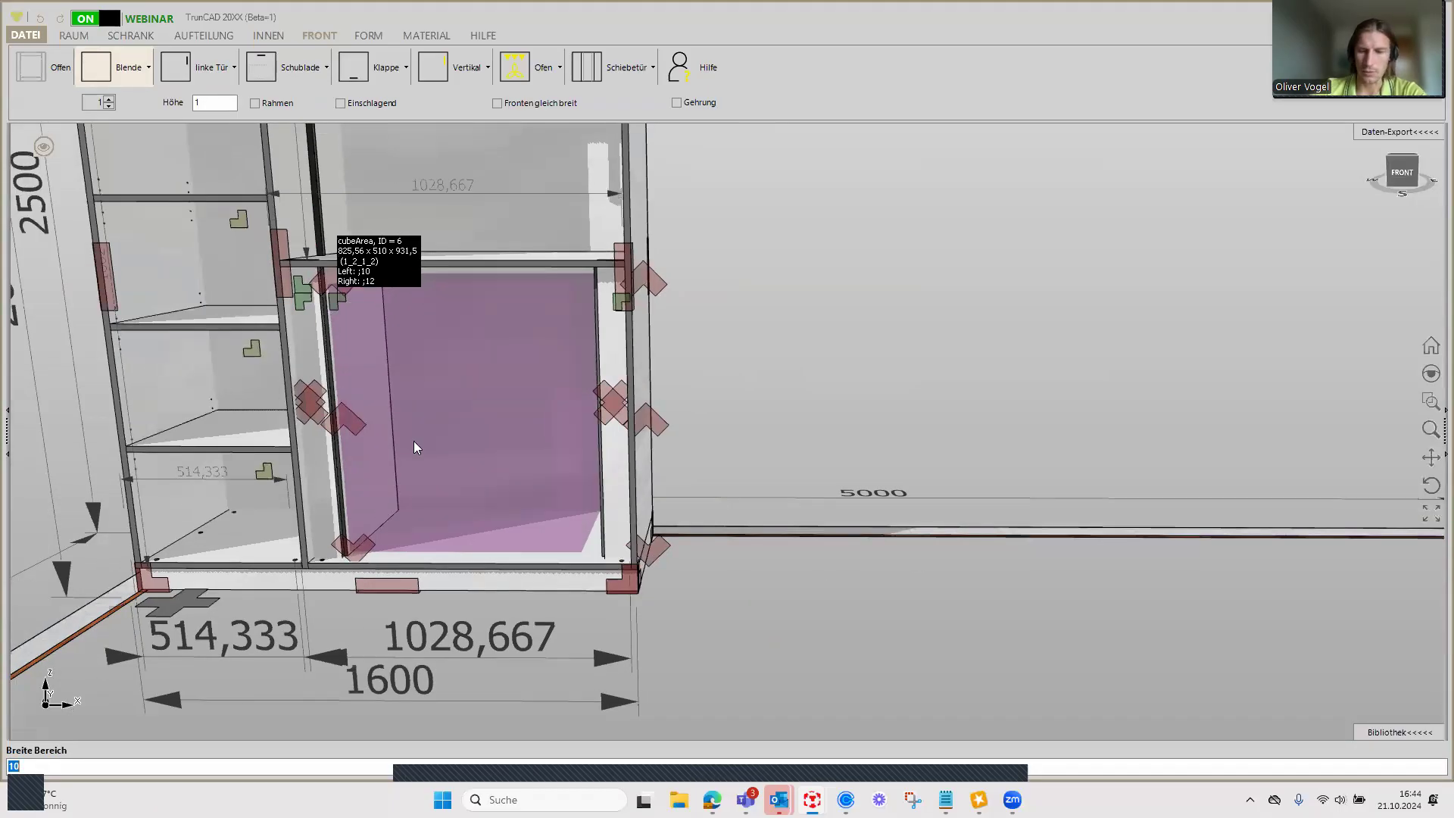
text(=1028.66)
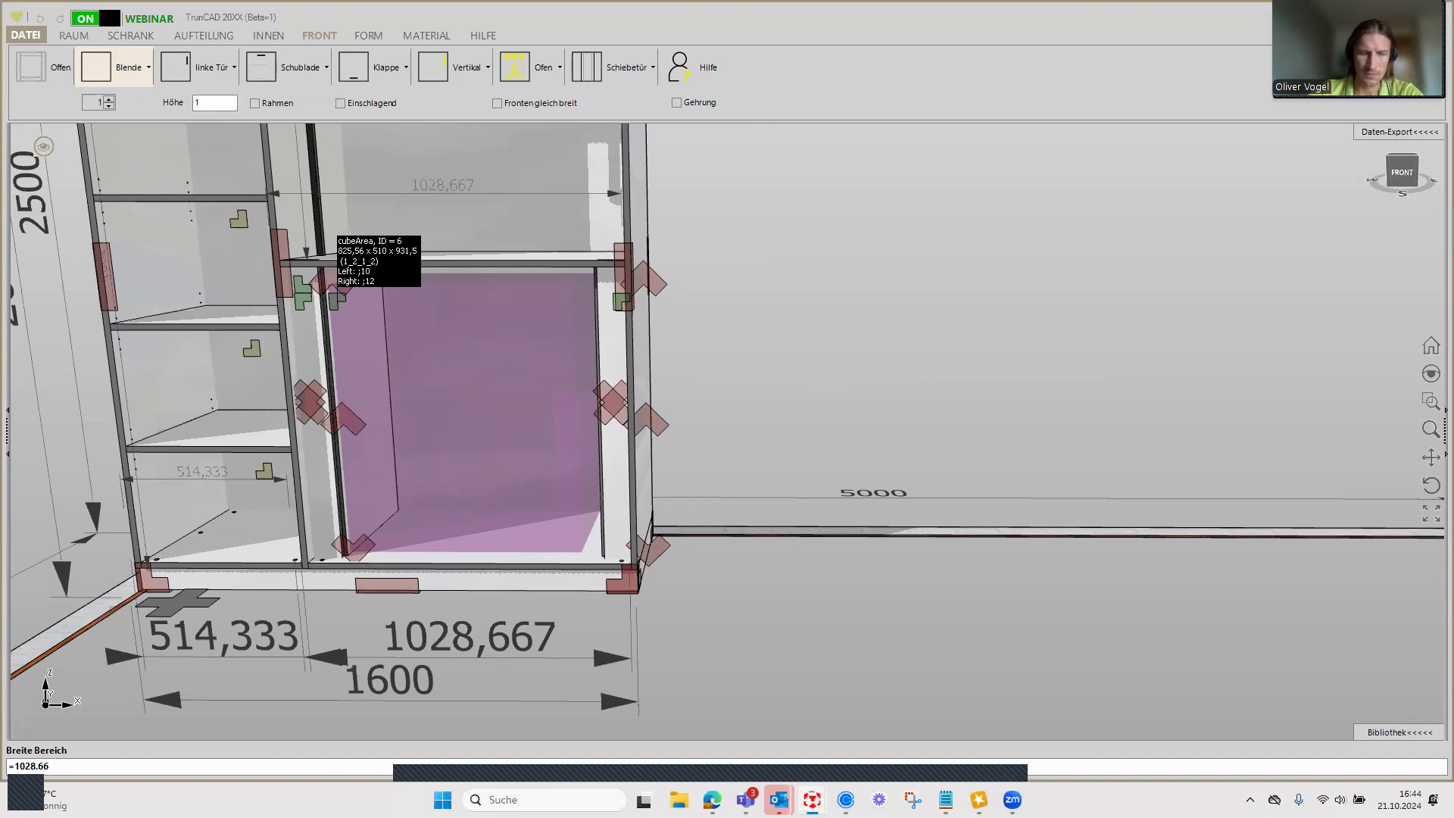
text(-)
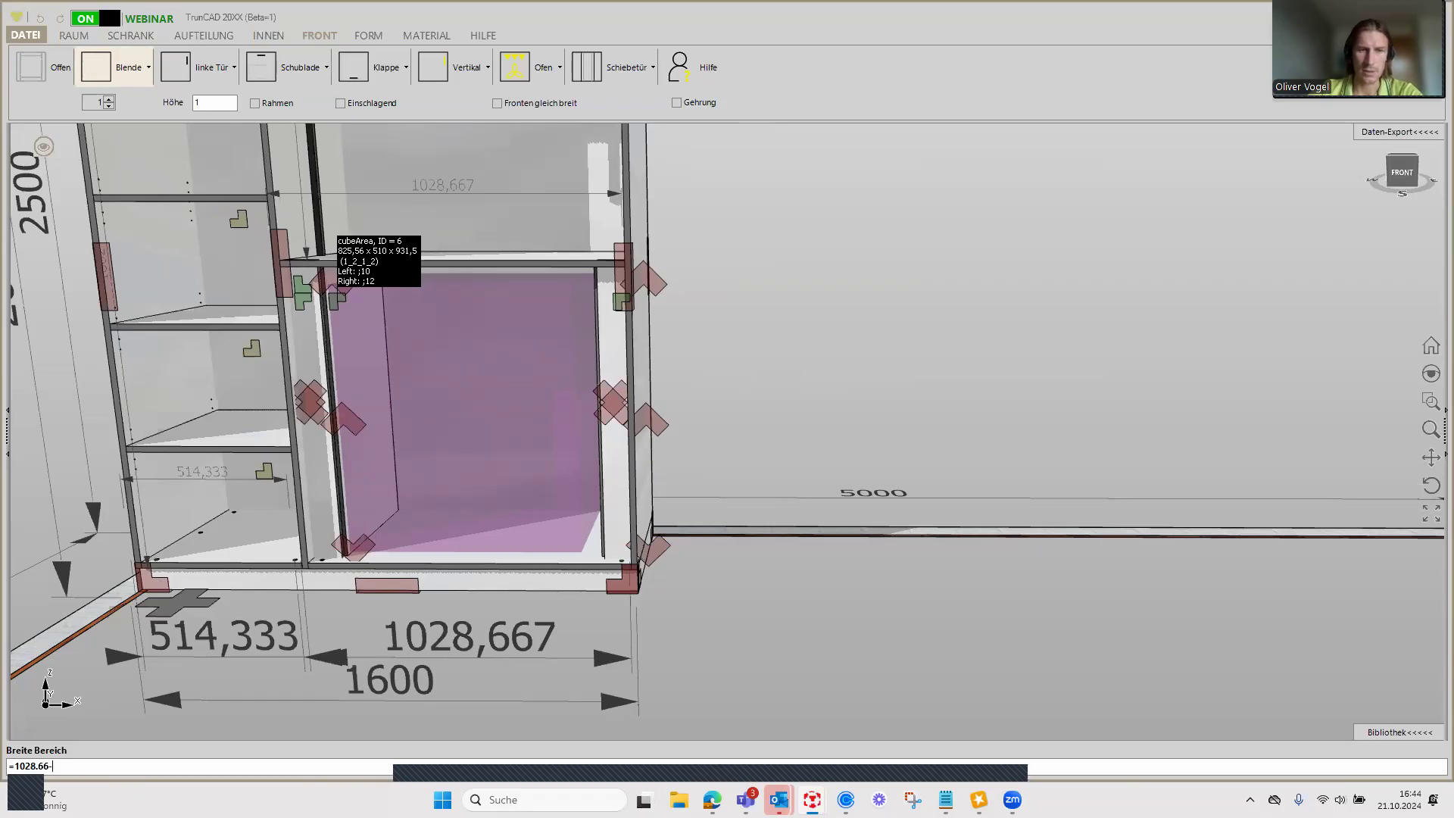
text(100)
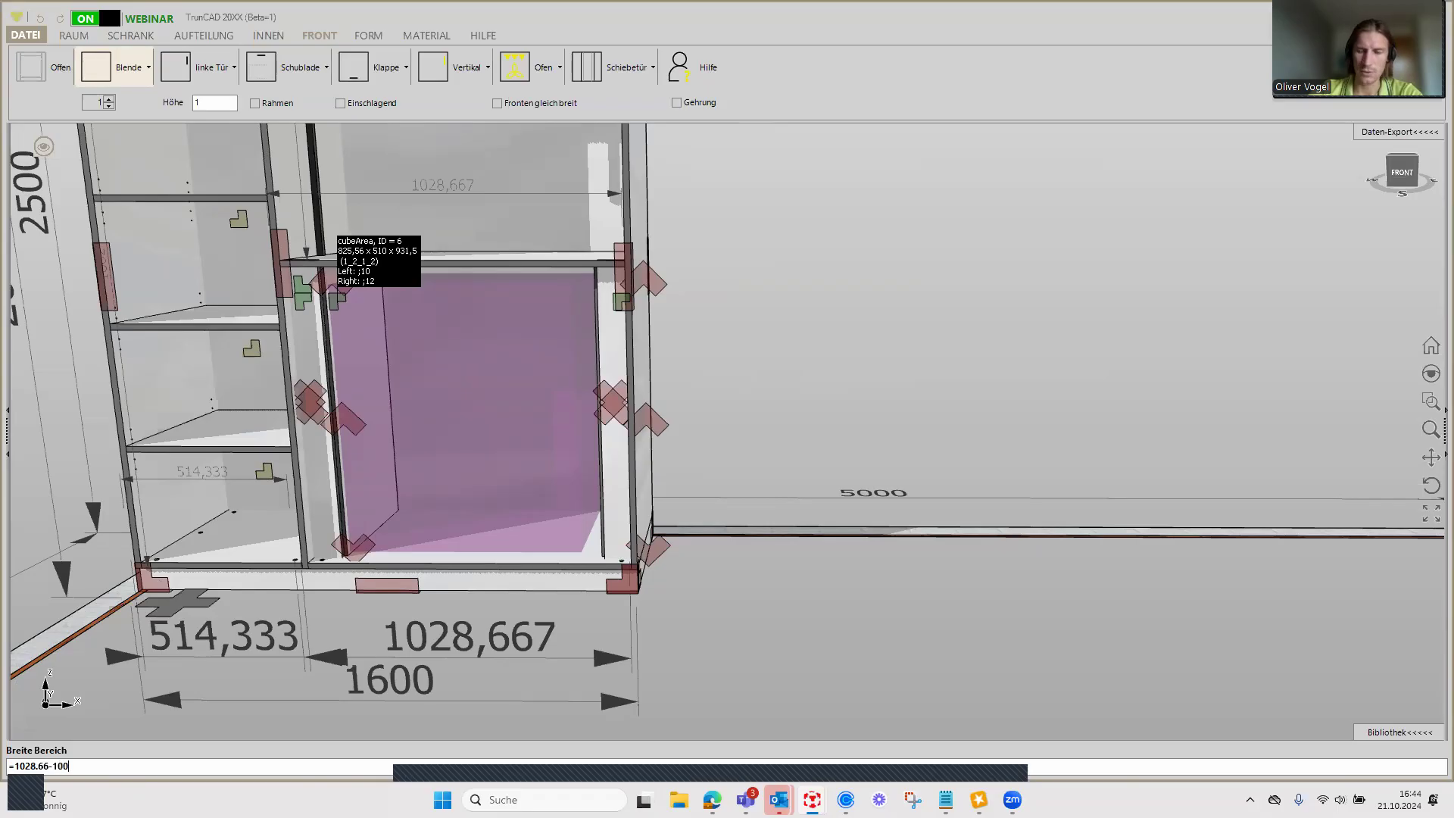
key(Return)
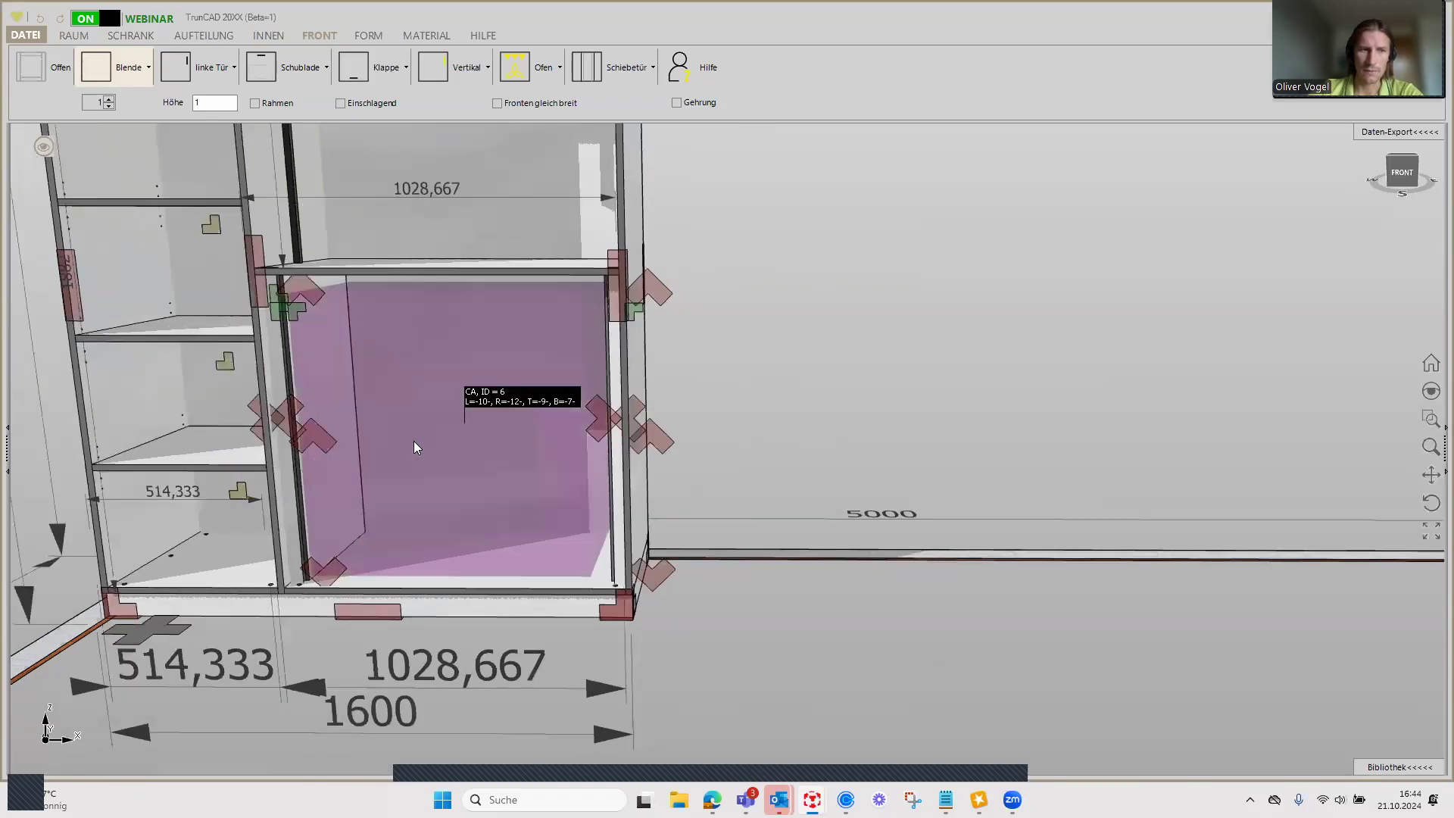
Step: Change the Breite Bereich front area width from 928,66 to 920
scroll(470, 394, up, 2)
scroll(500, 379, down, 2)
scroll(518, 377, down, 1)
mouse_move(448, 370)
middle_down()
mouse_move(396, 311)
mouse_move(371, 327)
middle_up()
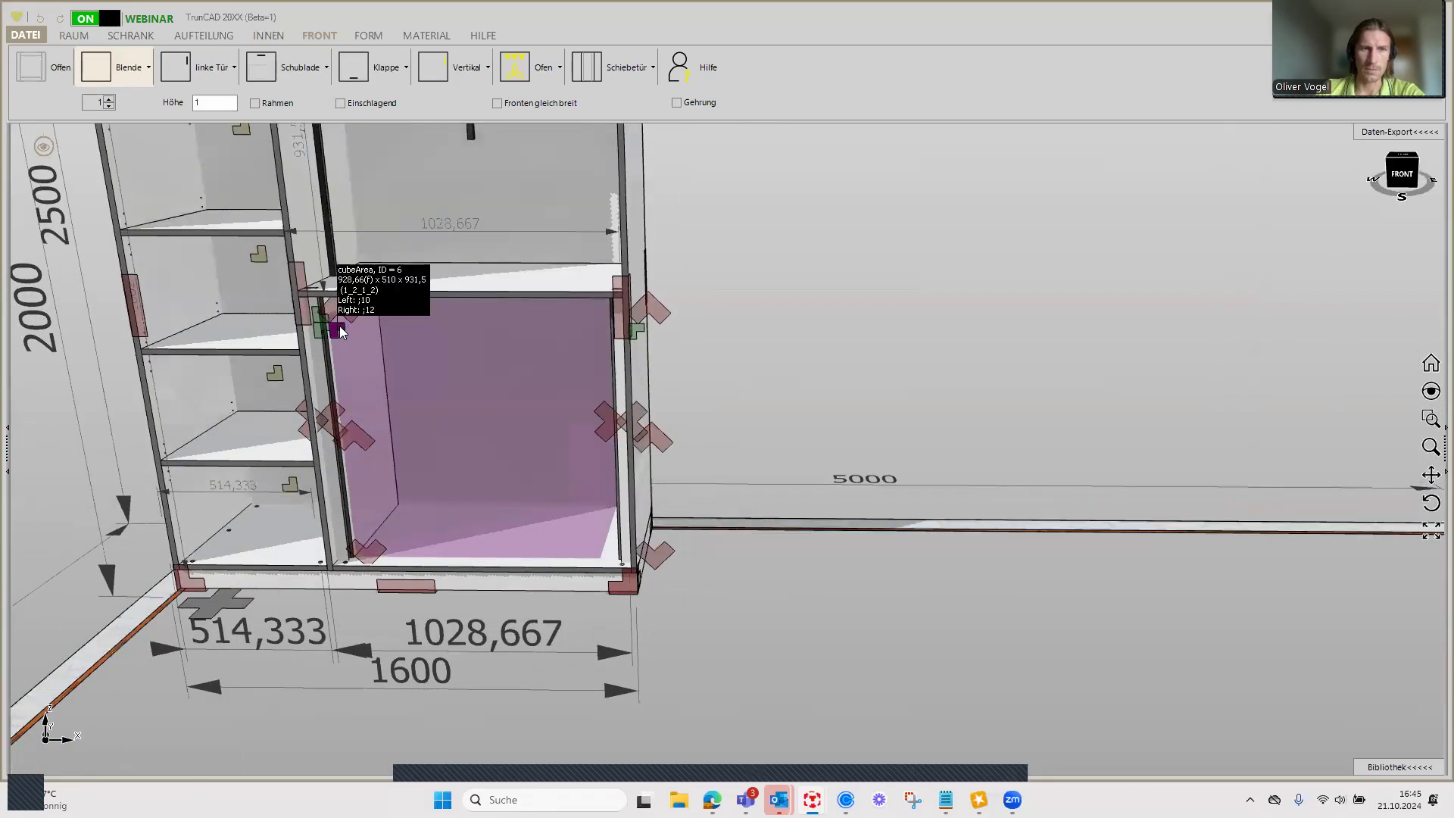
right_click(339, 326)
click(475, 335)
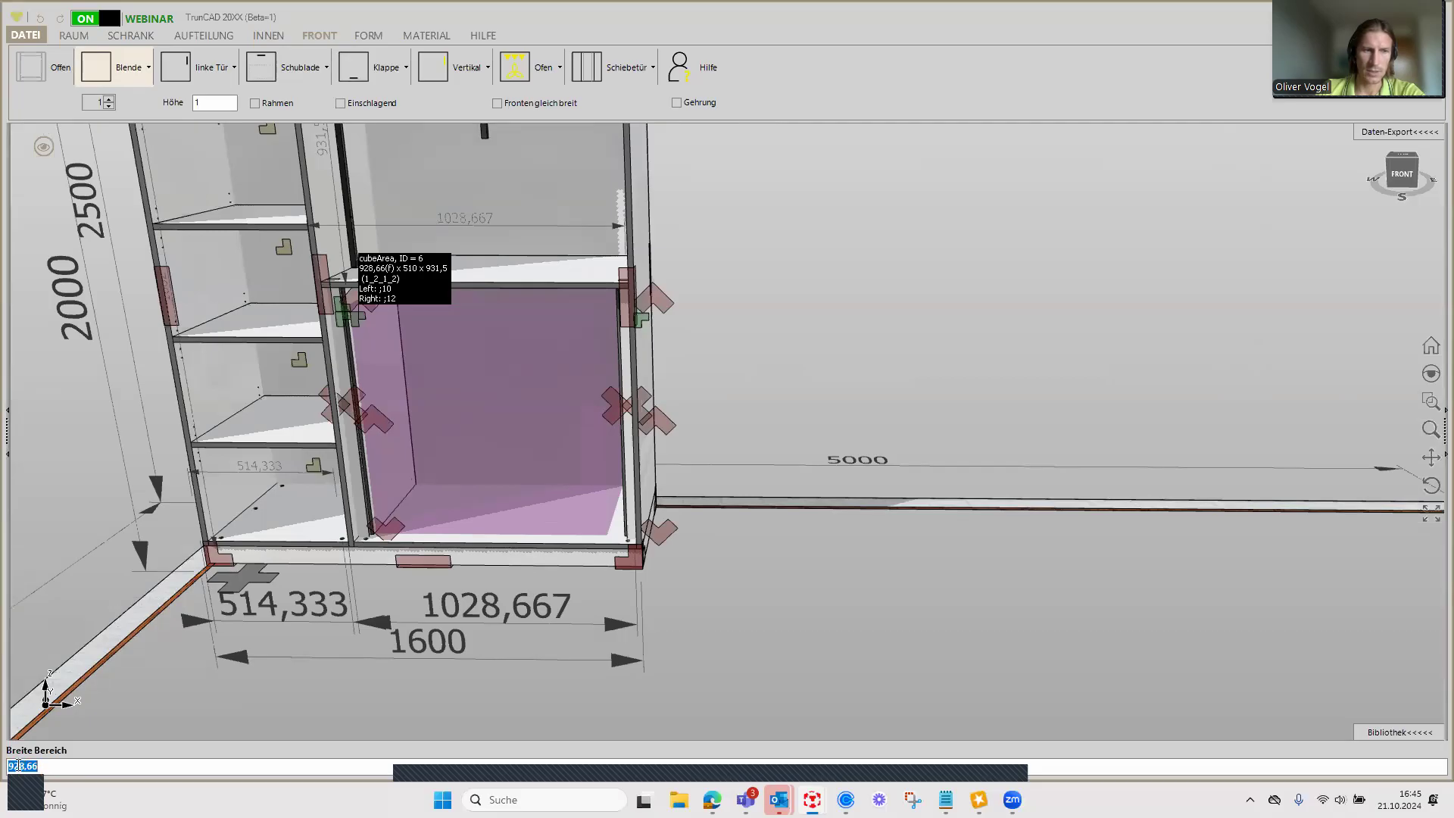
drag(18, 766, 8, 765)
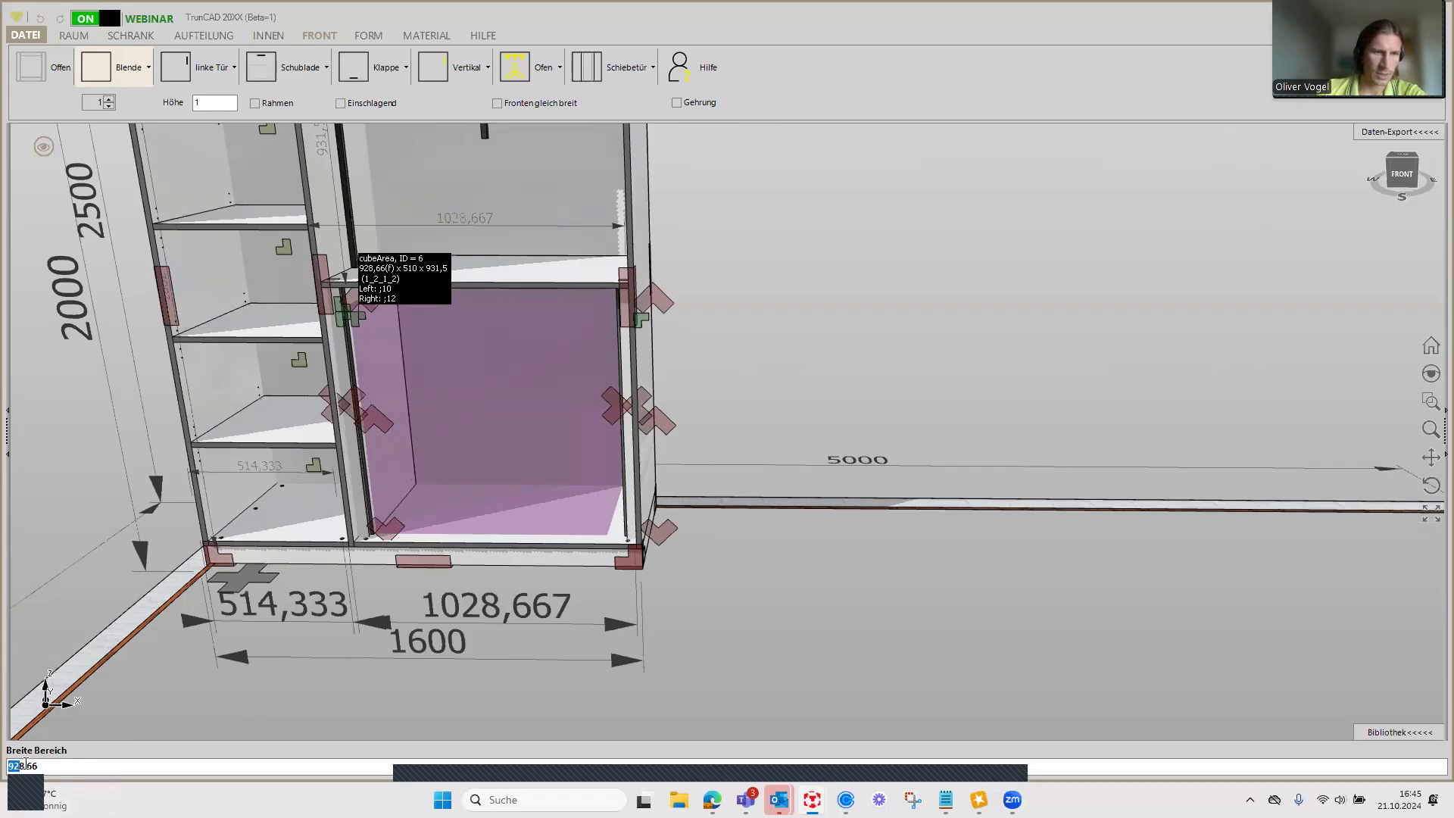
double_click(55, 764)
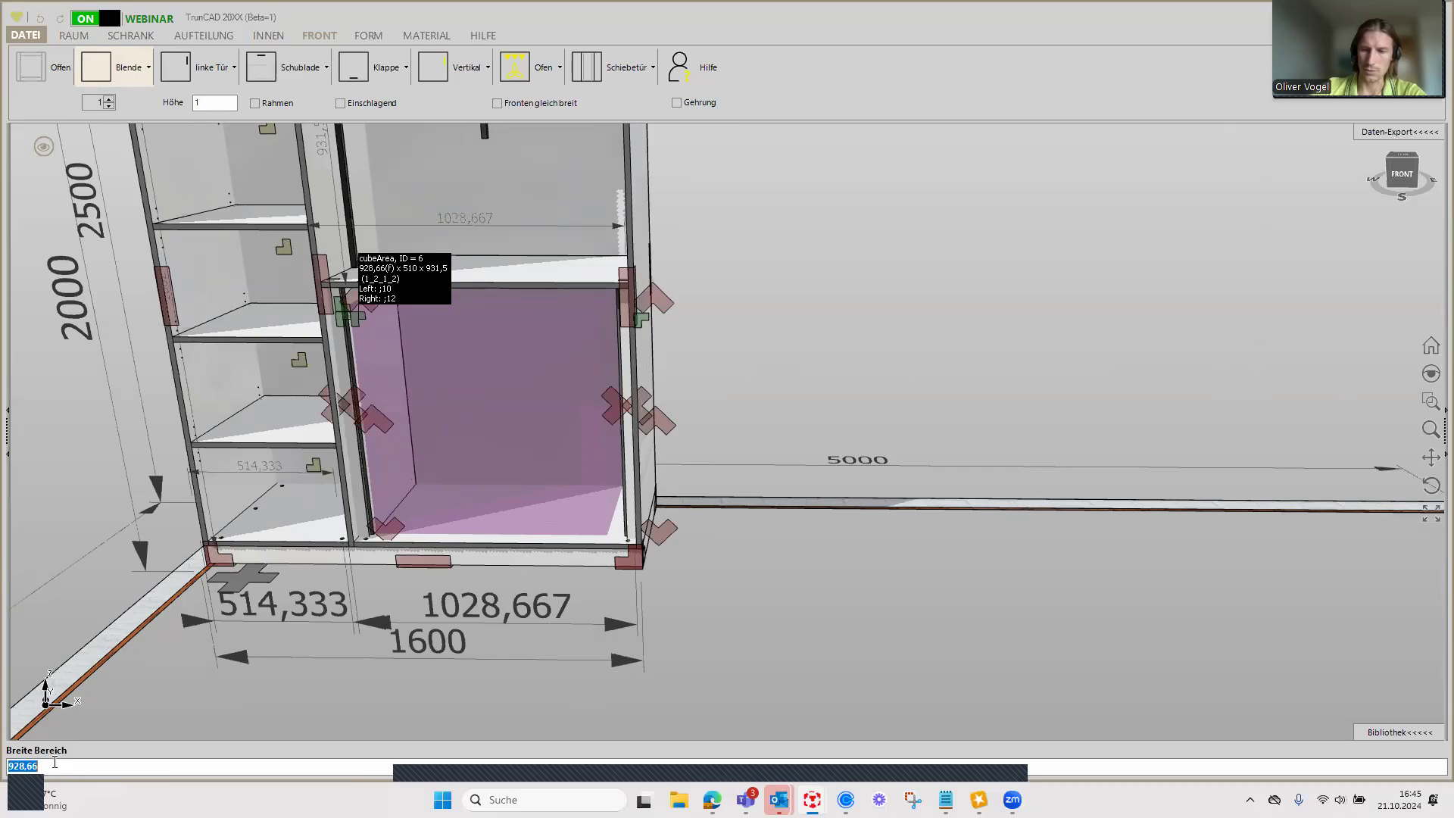
text(900)
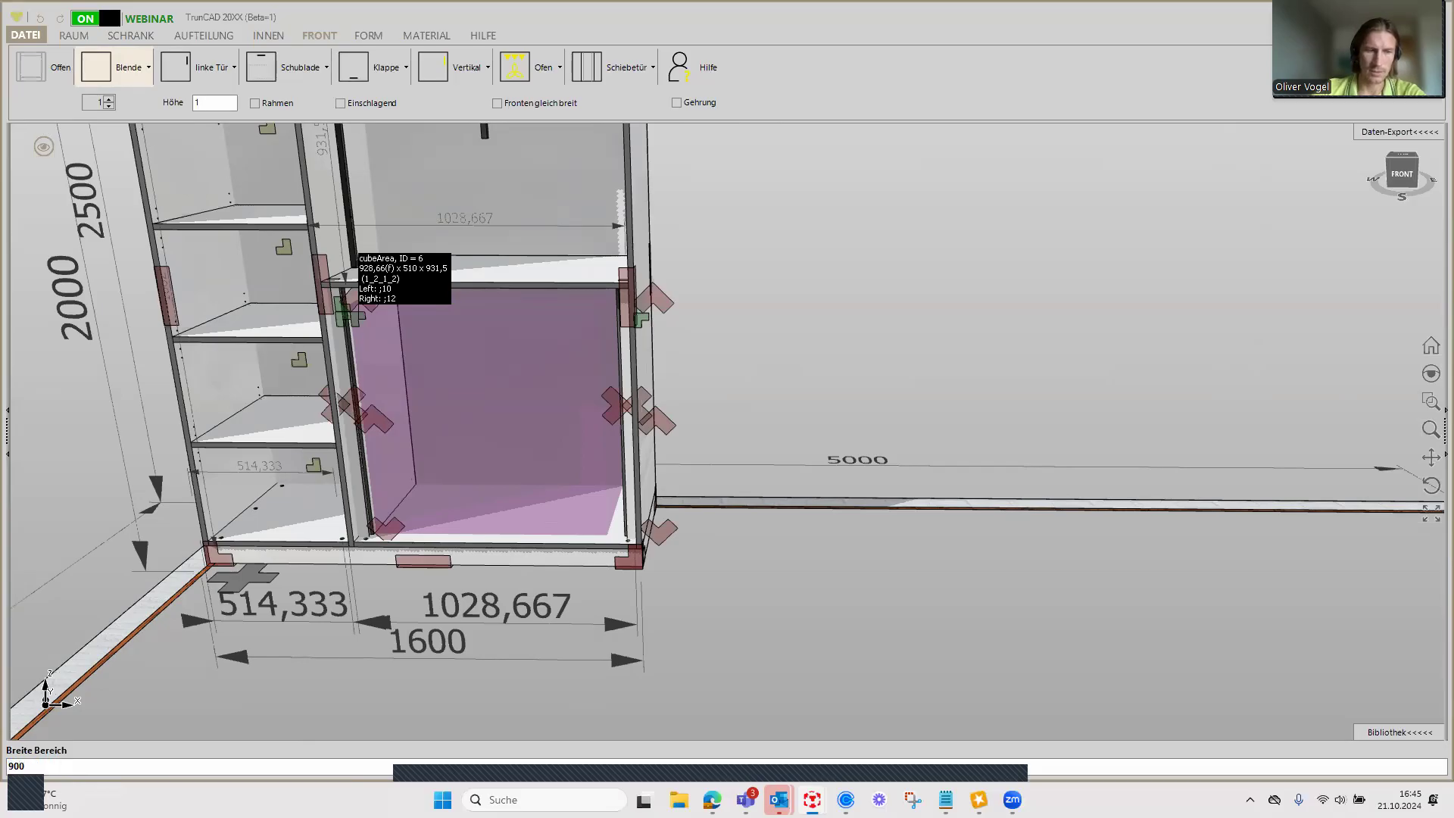
key(BackSpace)
key(BackSpace)
key(Return)
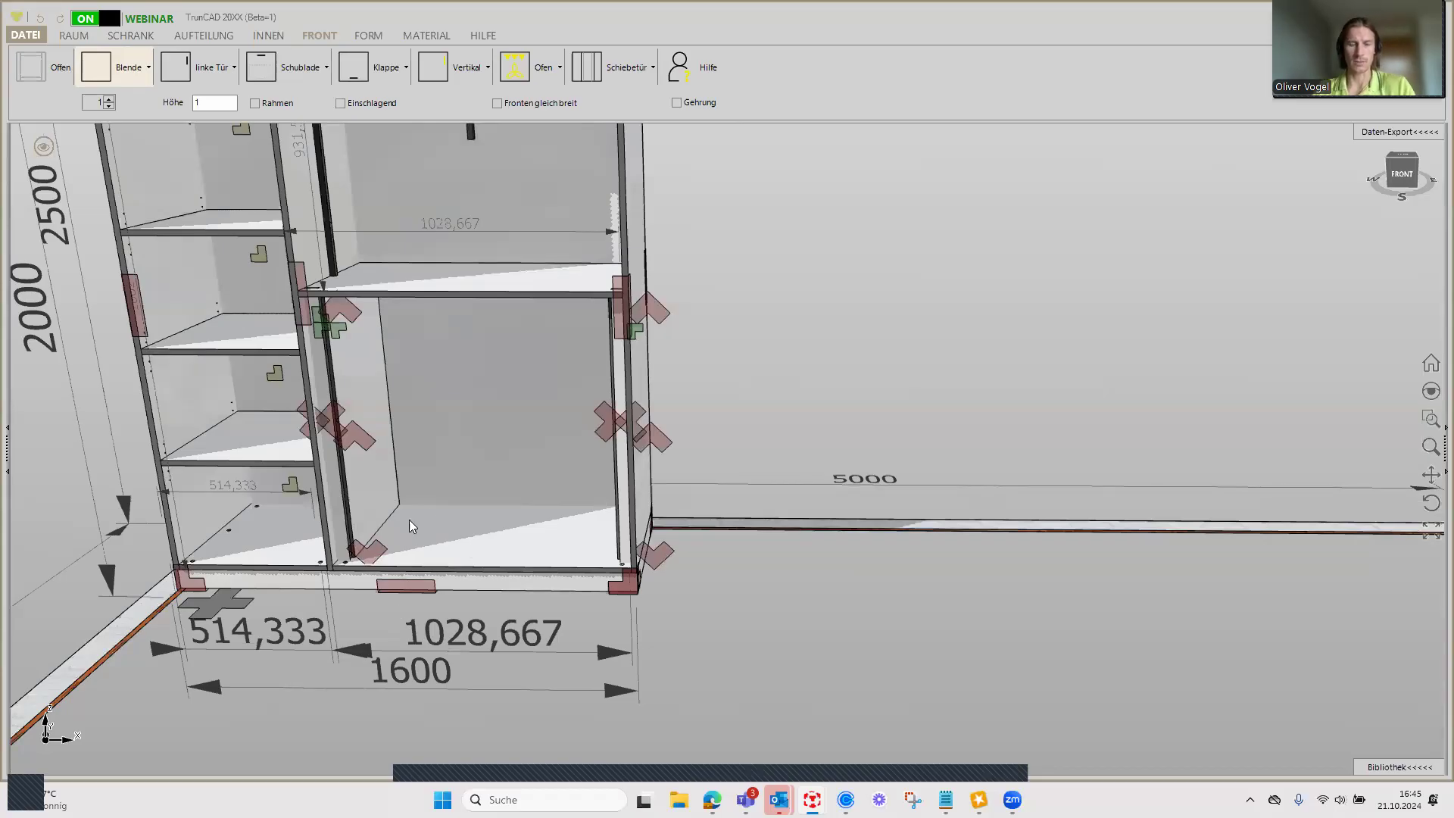
Step: Choose Schublade fronts with count 4, checking settings (100 crossbar, Movento_760_766_H runners)
scroll(709, 378, up, 2)
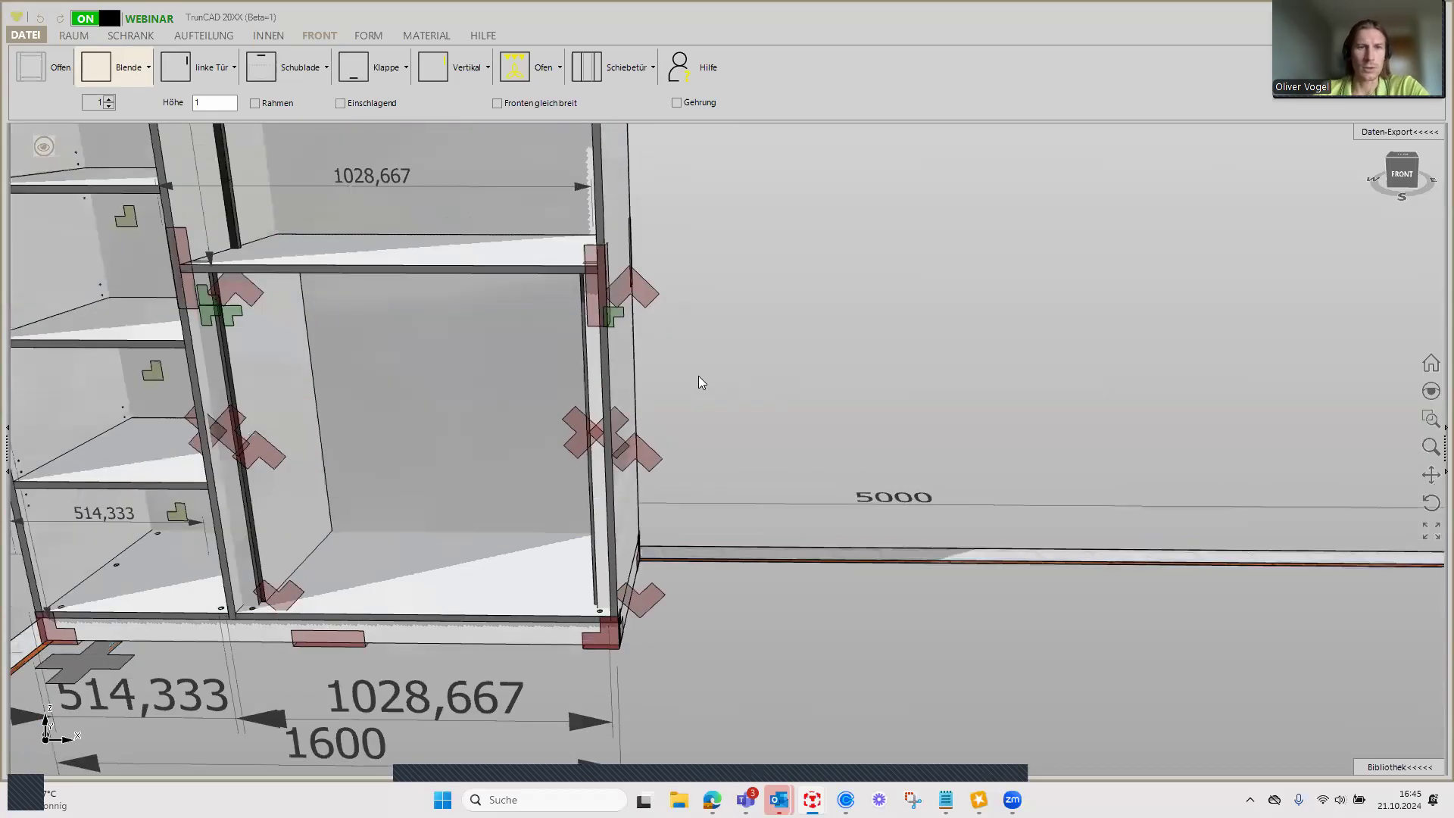
middle_drag(593, 344, 472, 310)
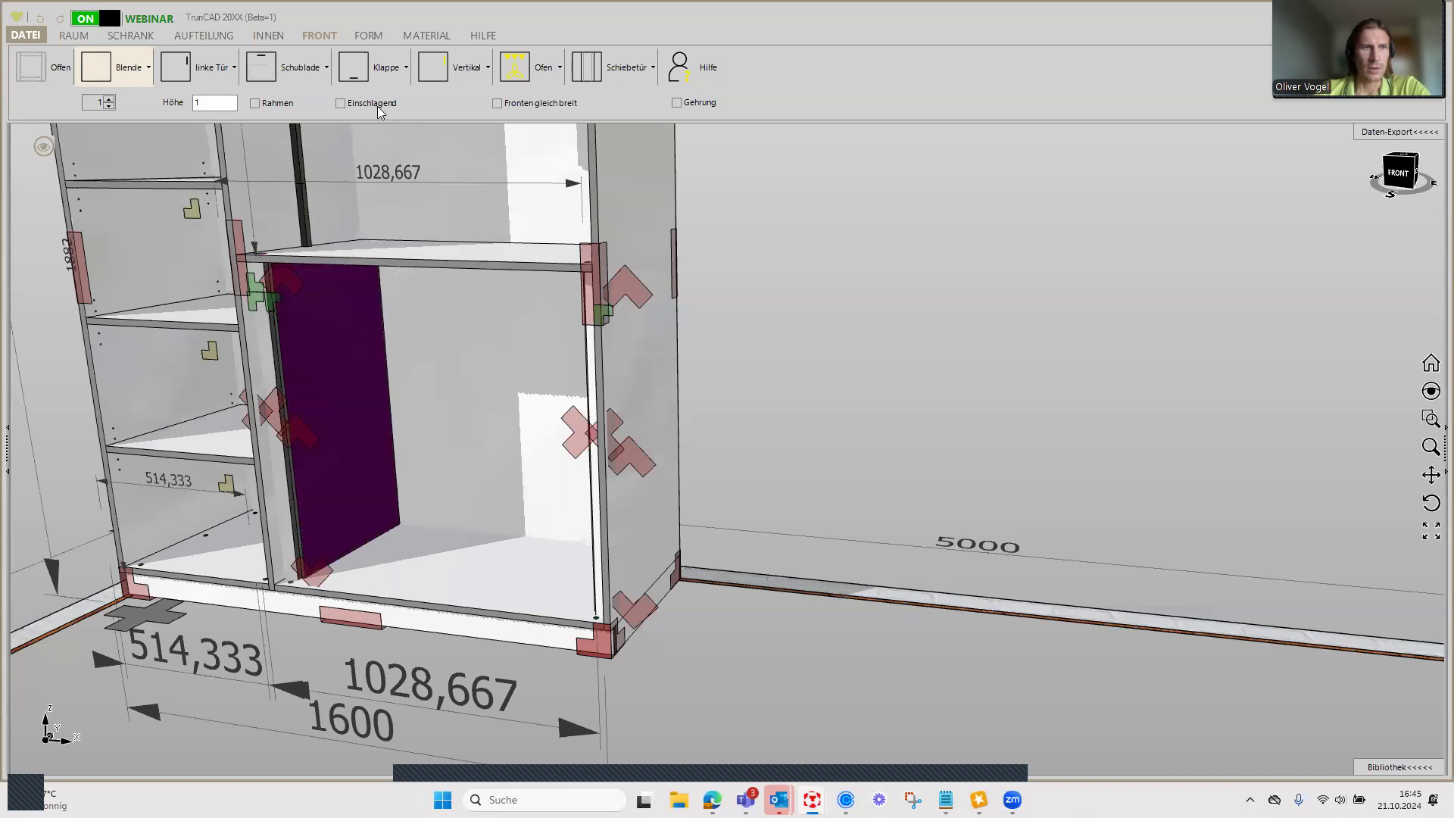
click(309, 68)
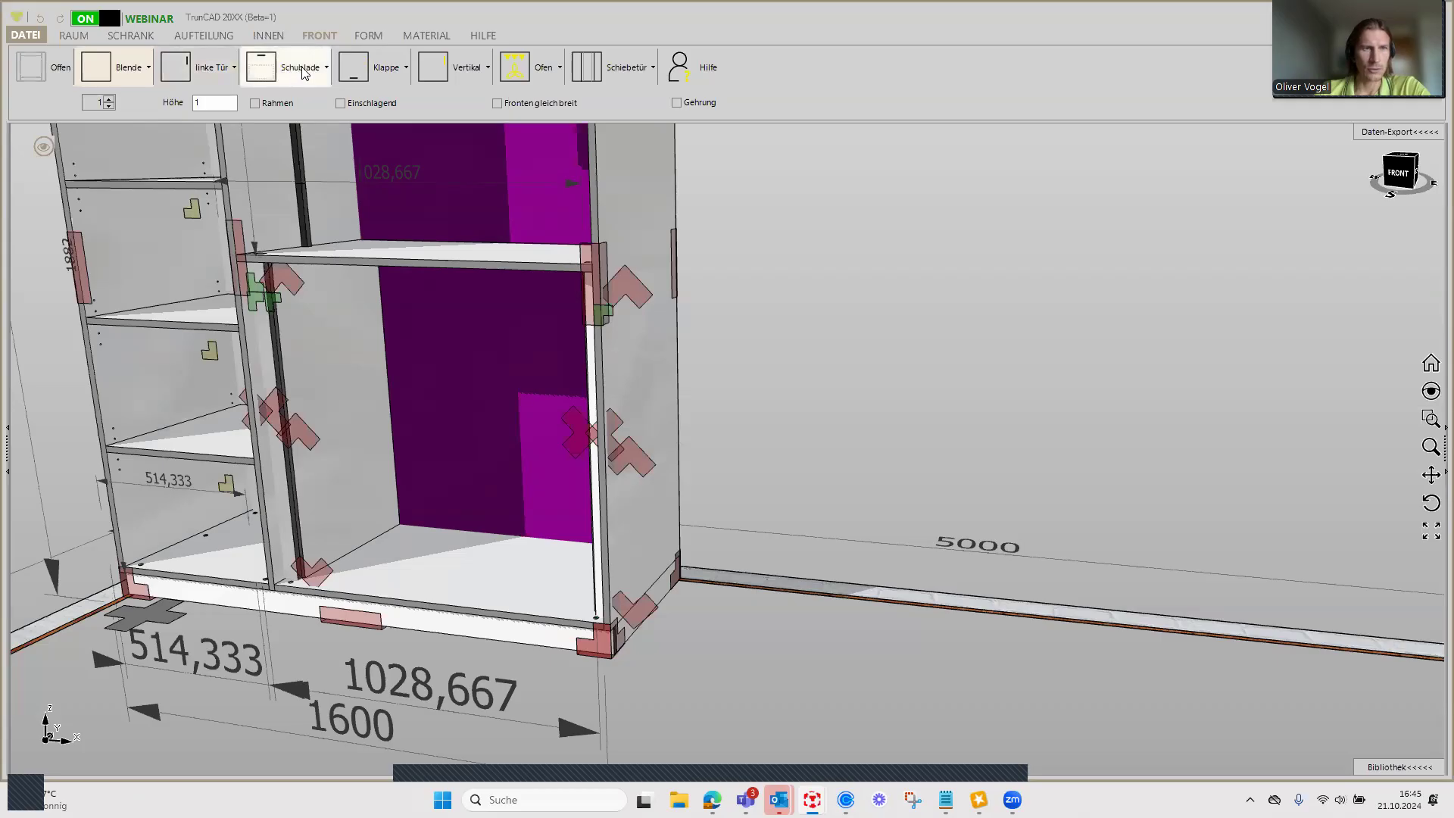
click(111, 100)
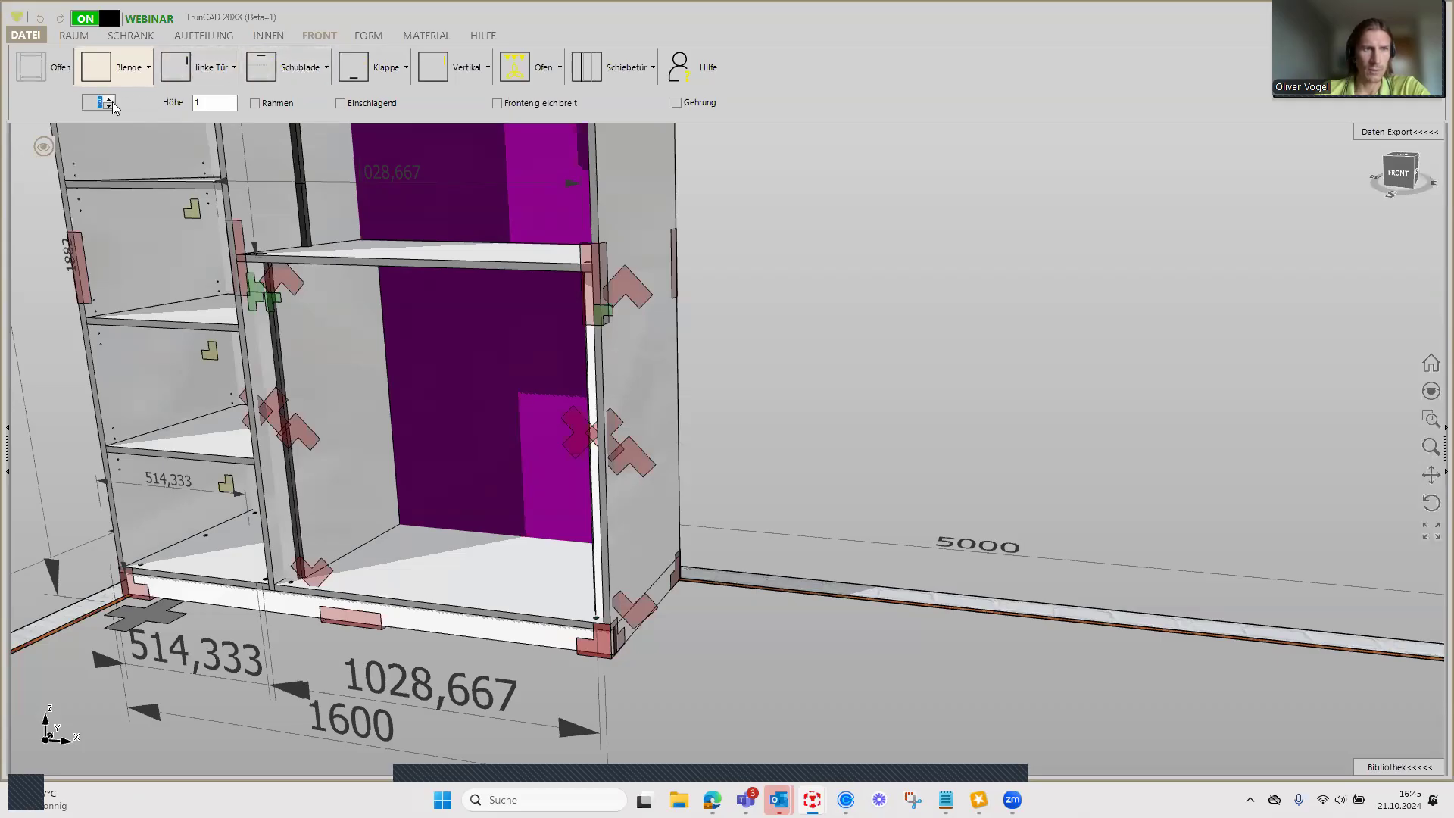
click(291, 71)
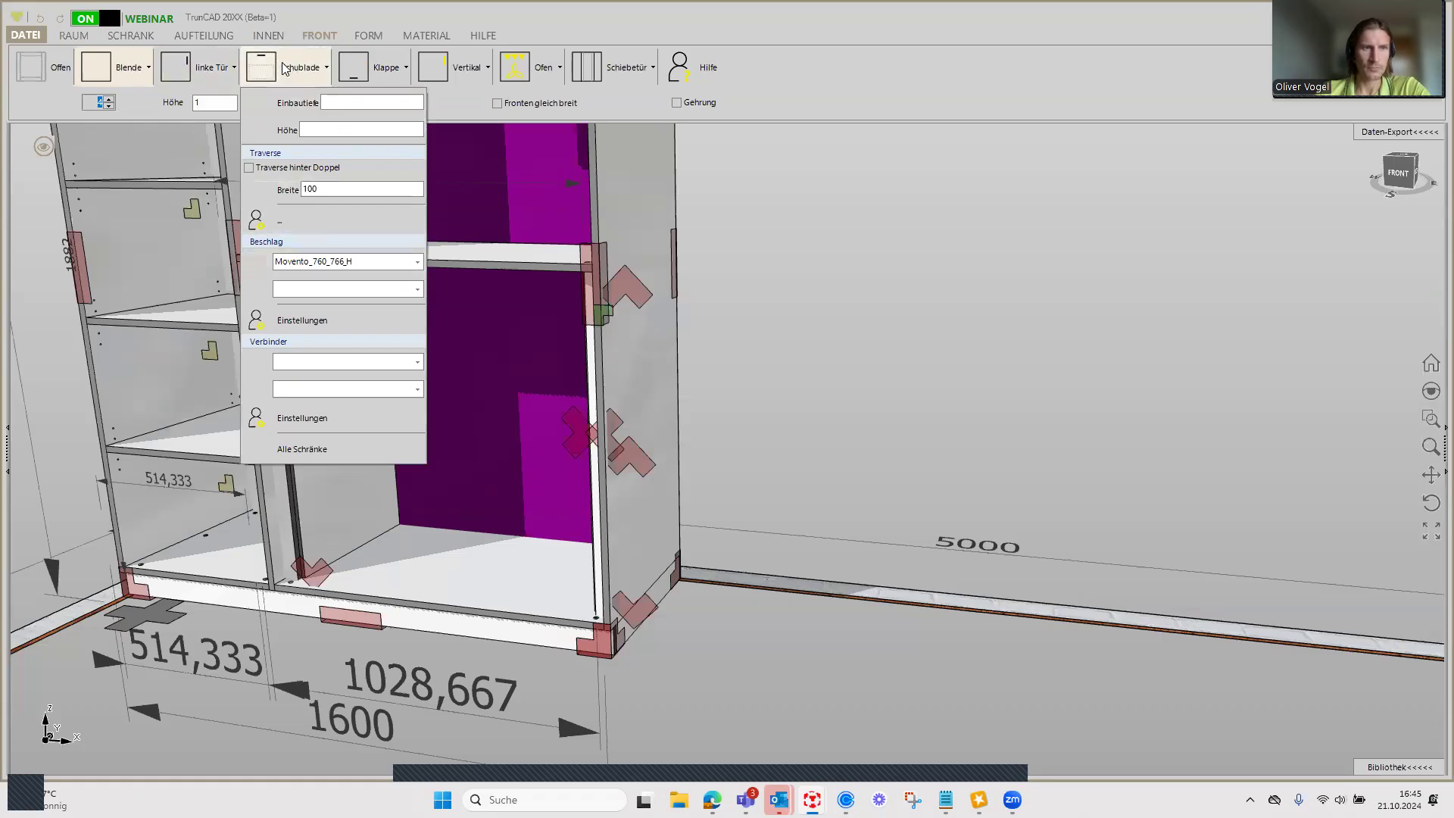
click(285, 69)
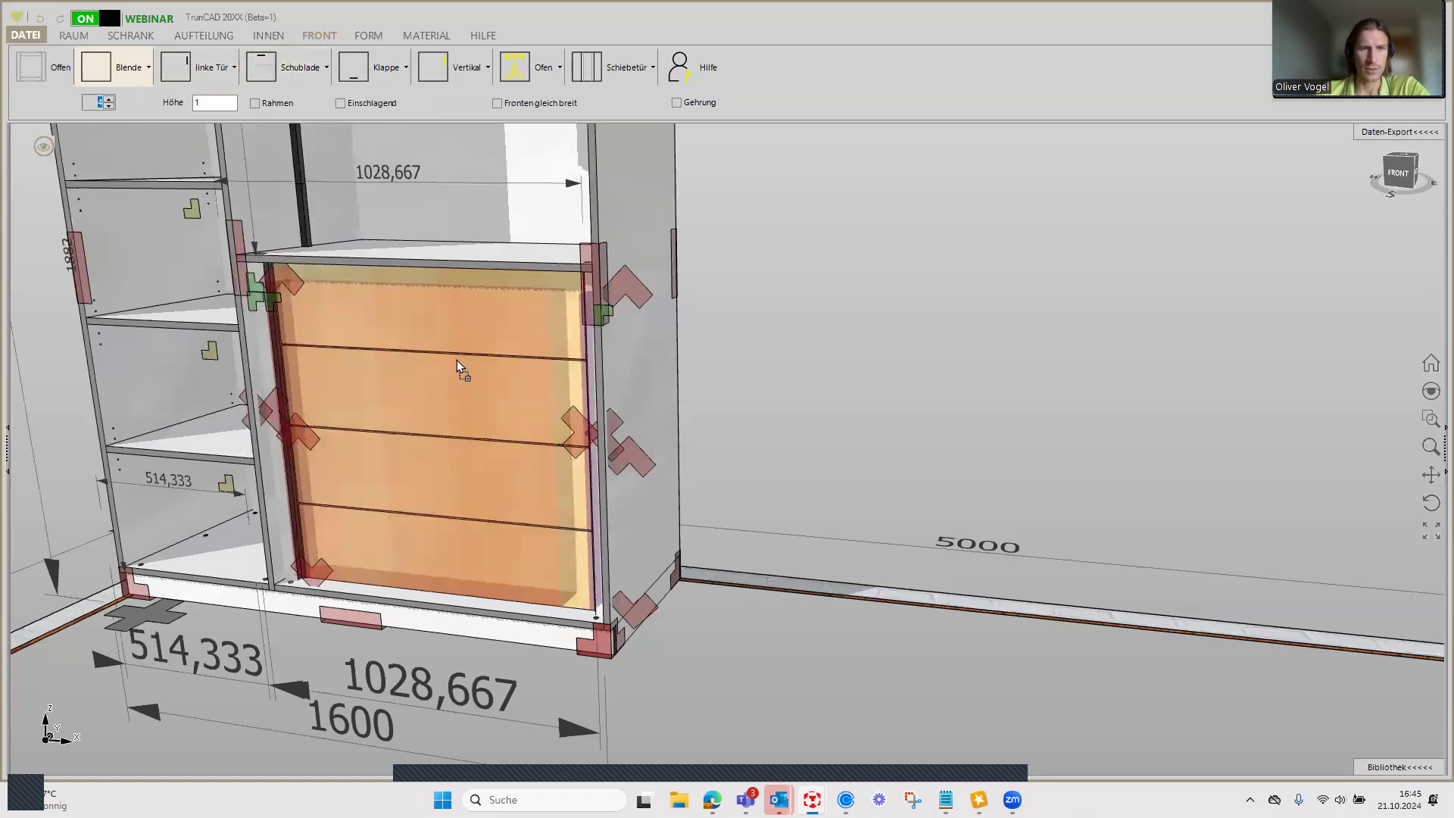
Step: Insert the four drawers in the lower right bay with diameter-30 recessed pocket grips
click(726, 365)
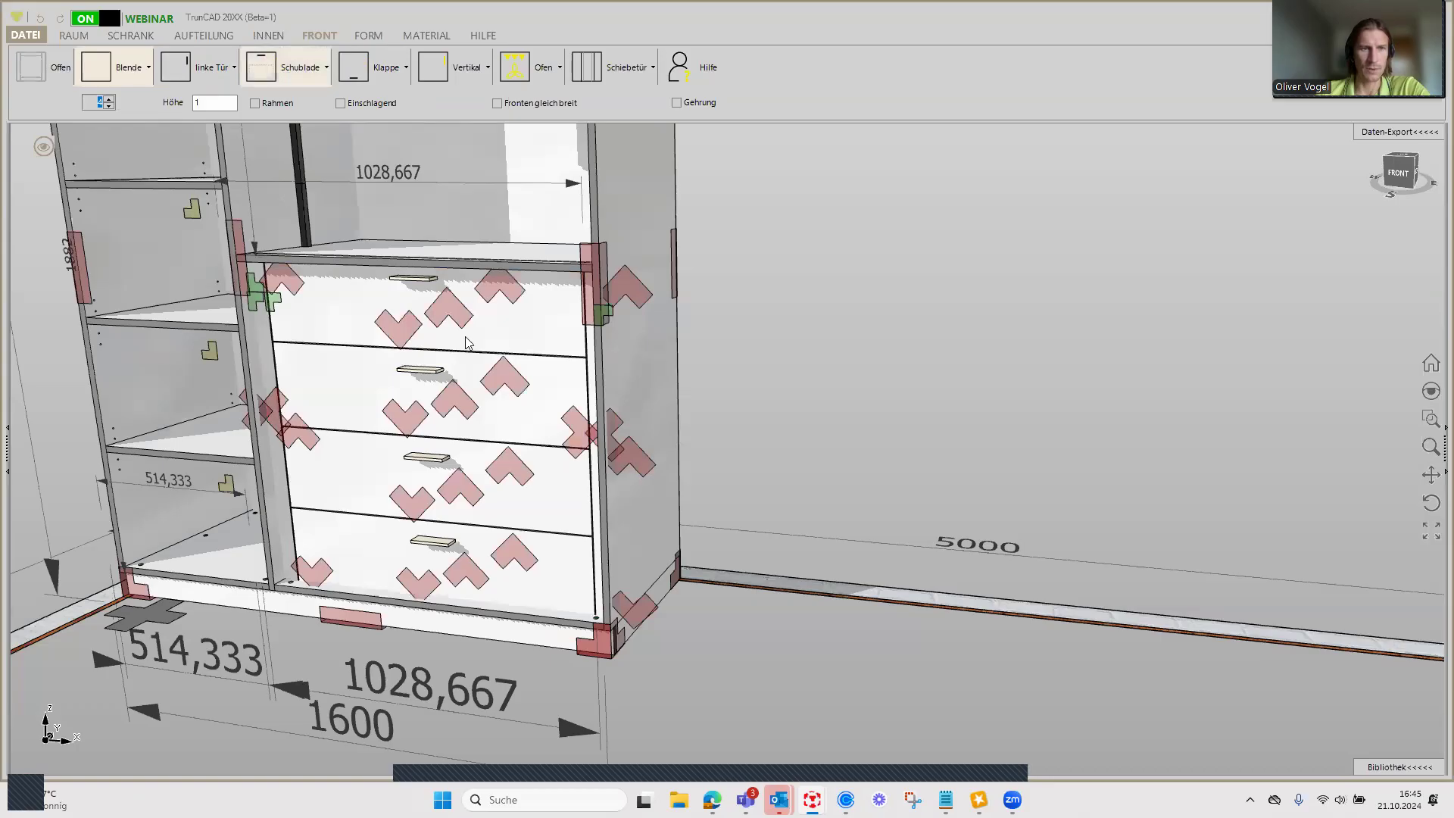
scroll(296, 302, up, 3)
mouse_move(416, 363)
middle_down()
mouse_move(442, 328)
mouse_move(367, 389)
mouse_move(389, 385)
mouse_move(409, 333)
middle_up()
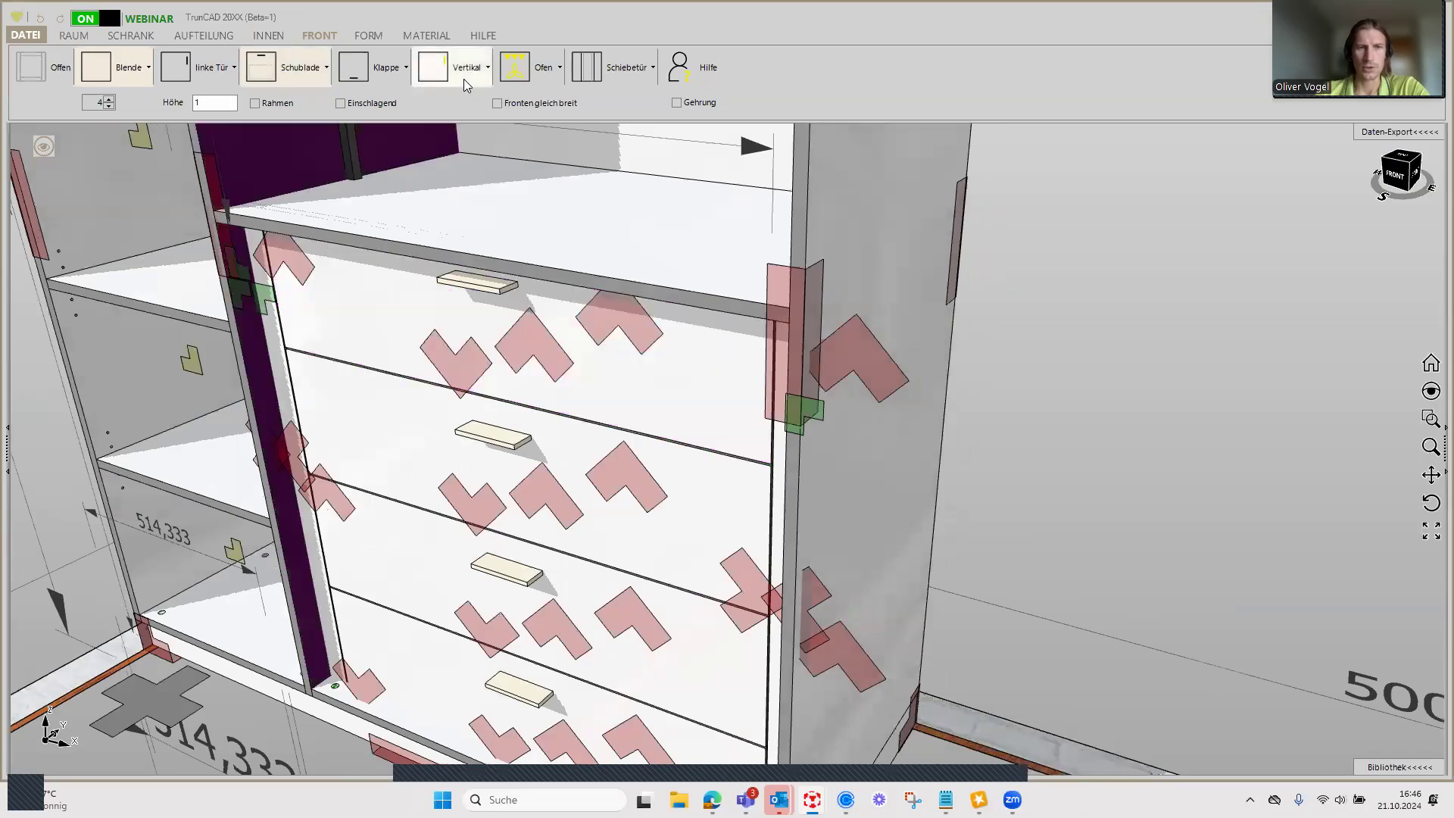
click(488, 67)
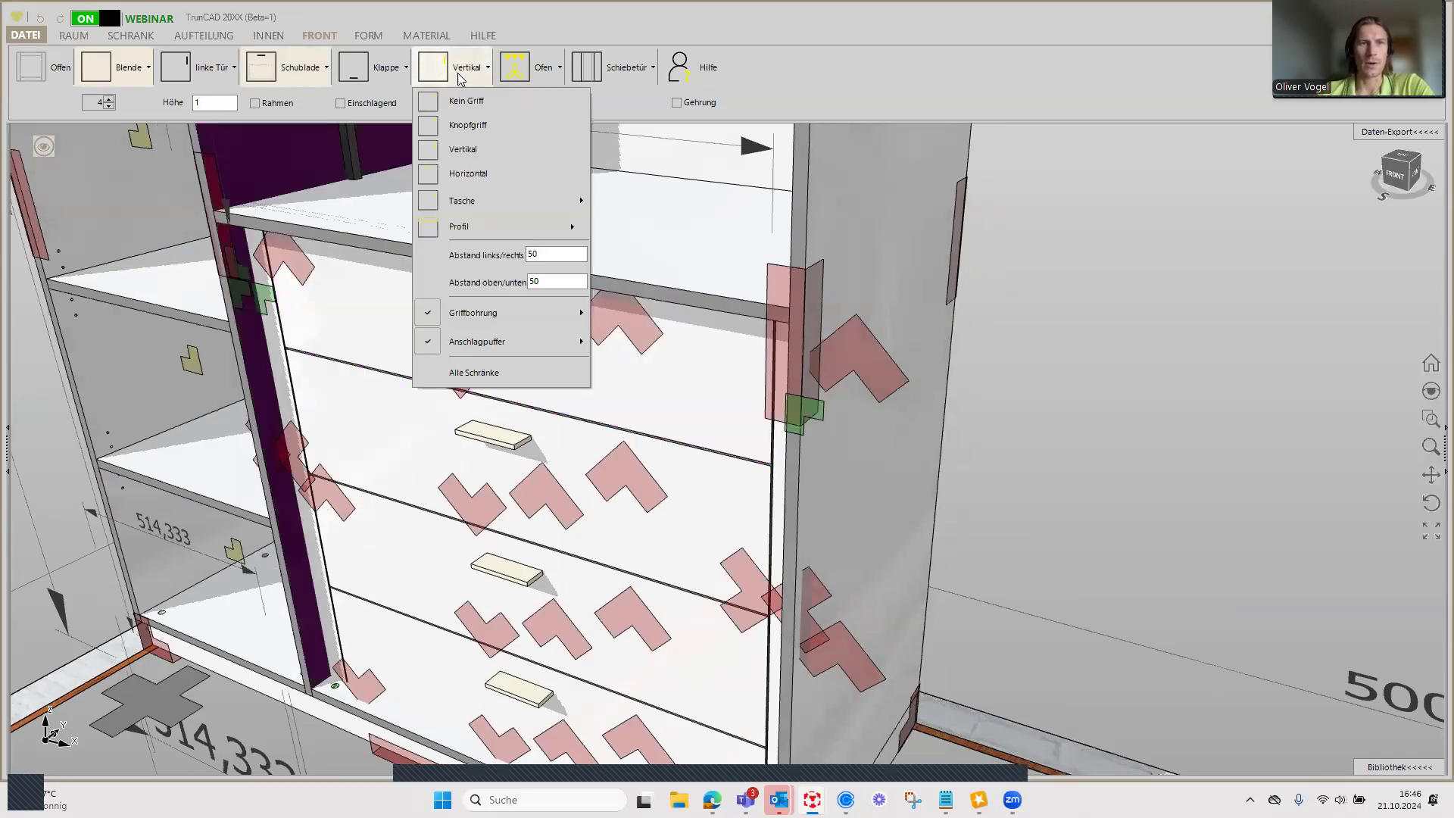
click(497, 100)
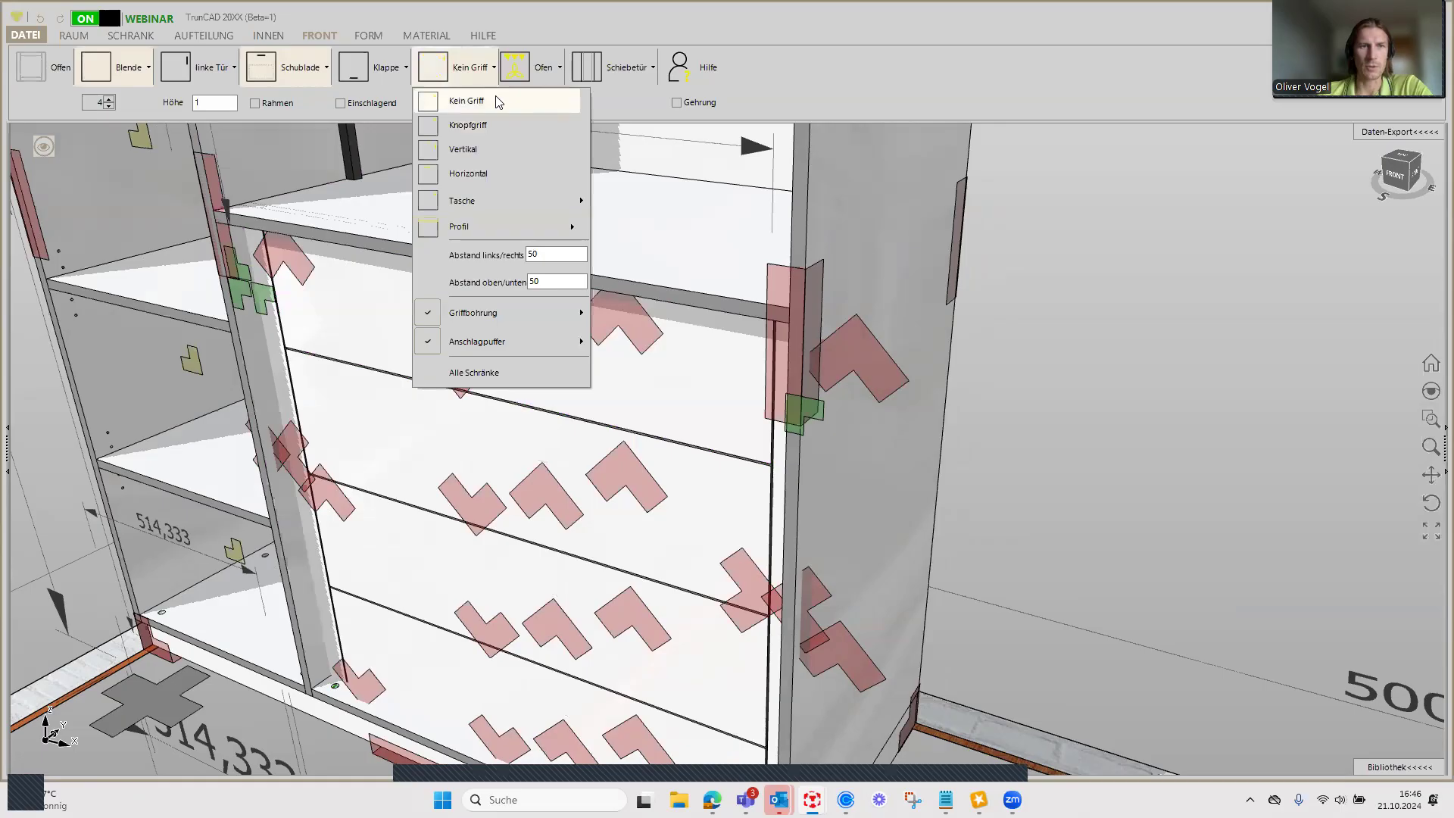
mouse_move(489, 200)
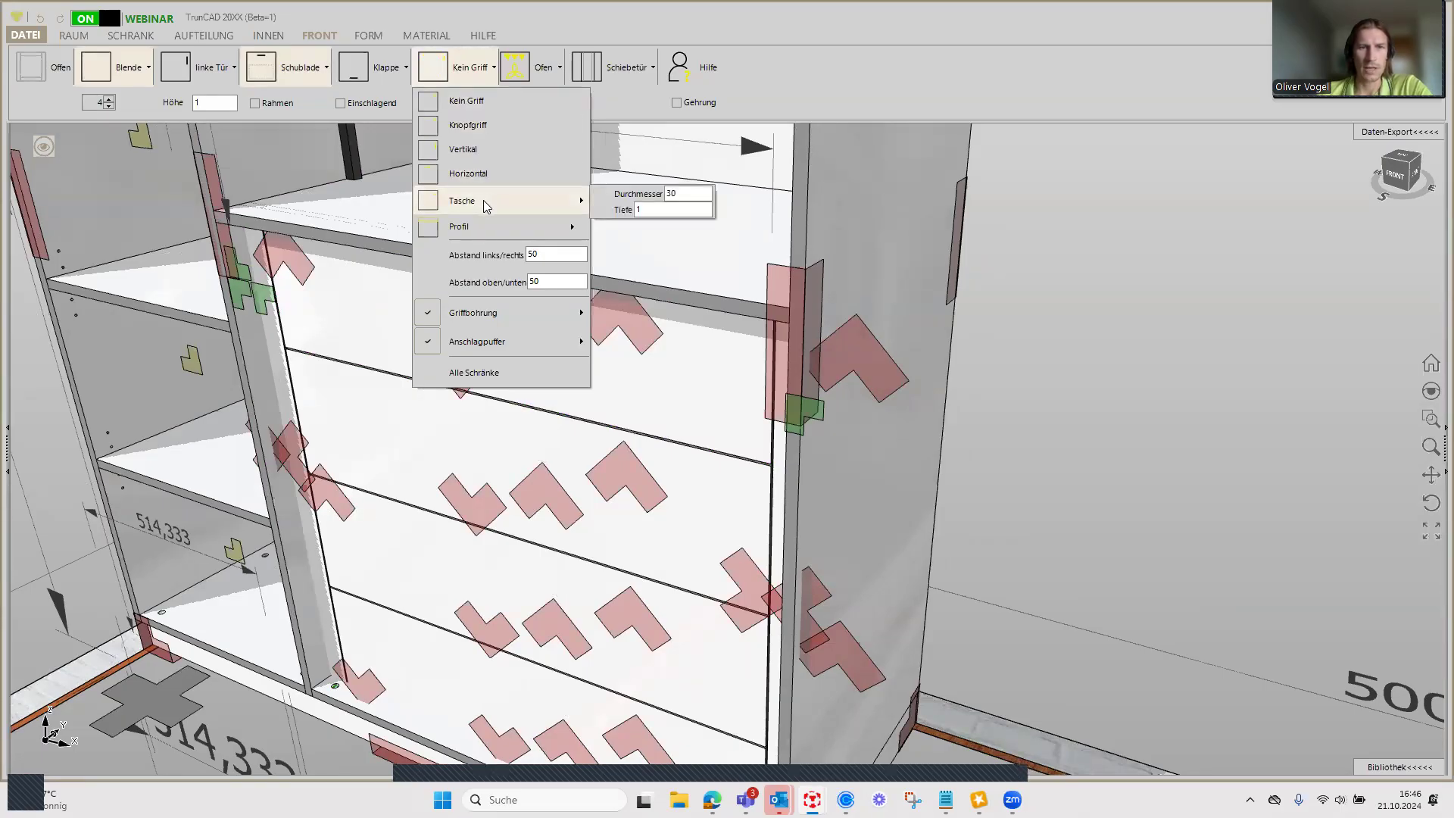
click(483, 200)
Step: Zoom and orbit until the whole wardrobe and the 5000 wall are visible
scroll(1046, 511, up, 3)
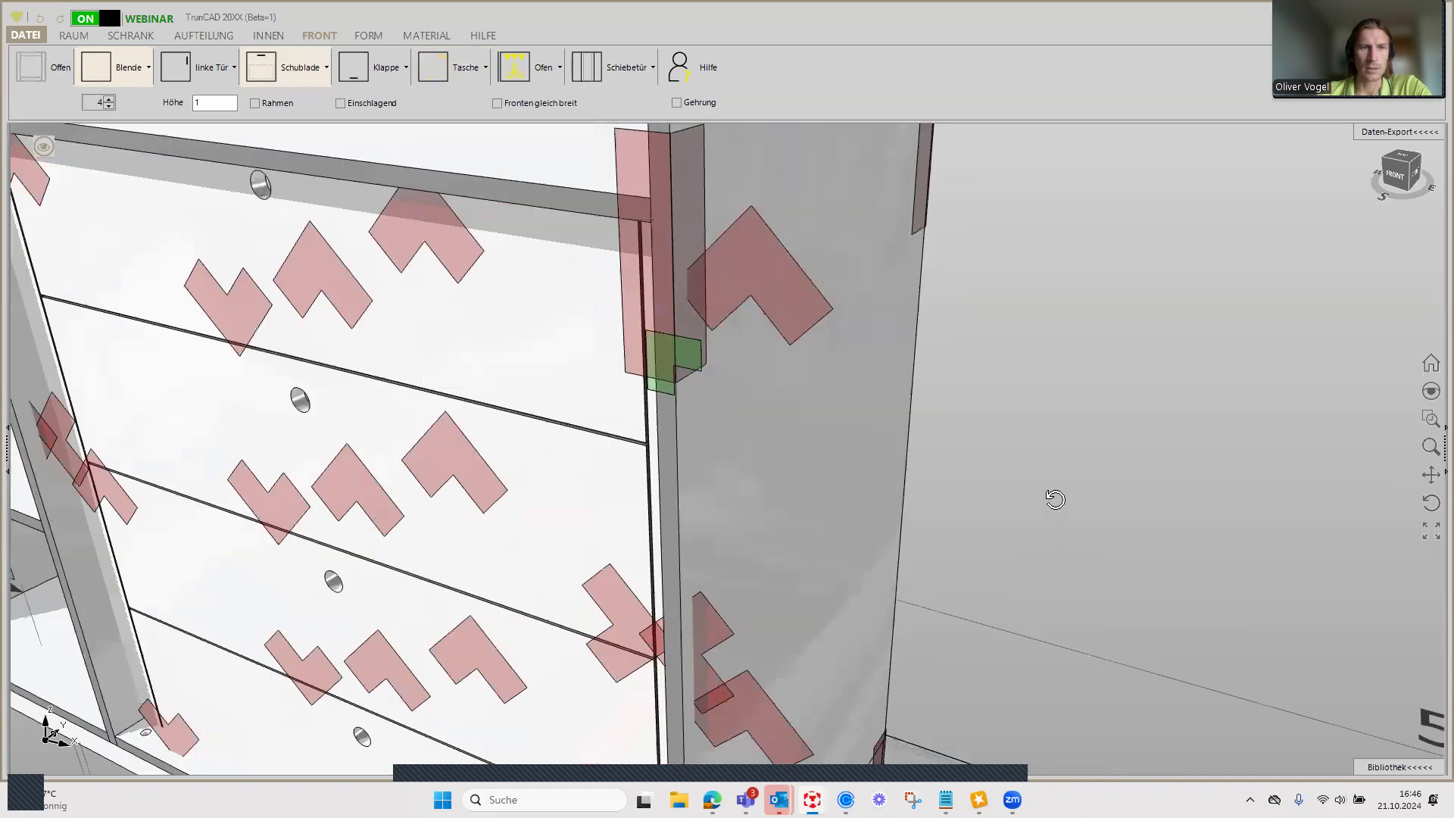
scroll(1056, 497, up, 3)
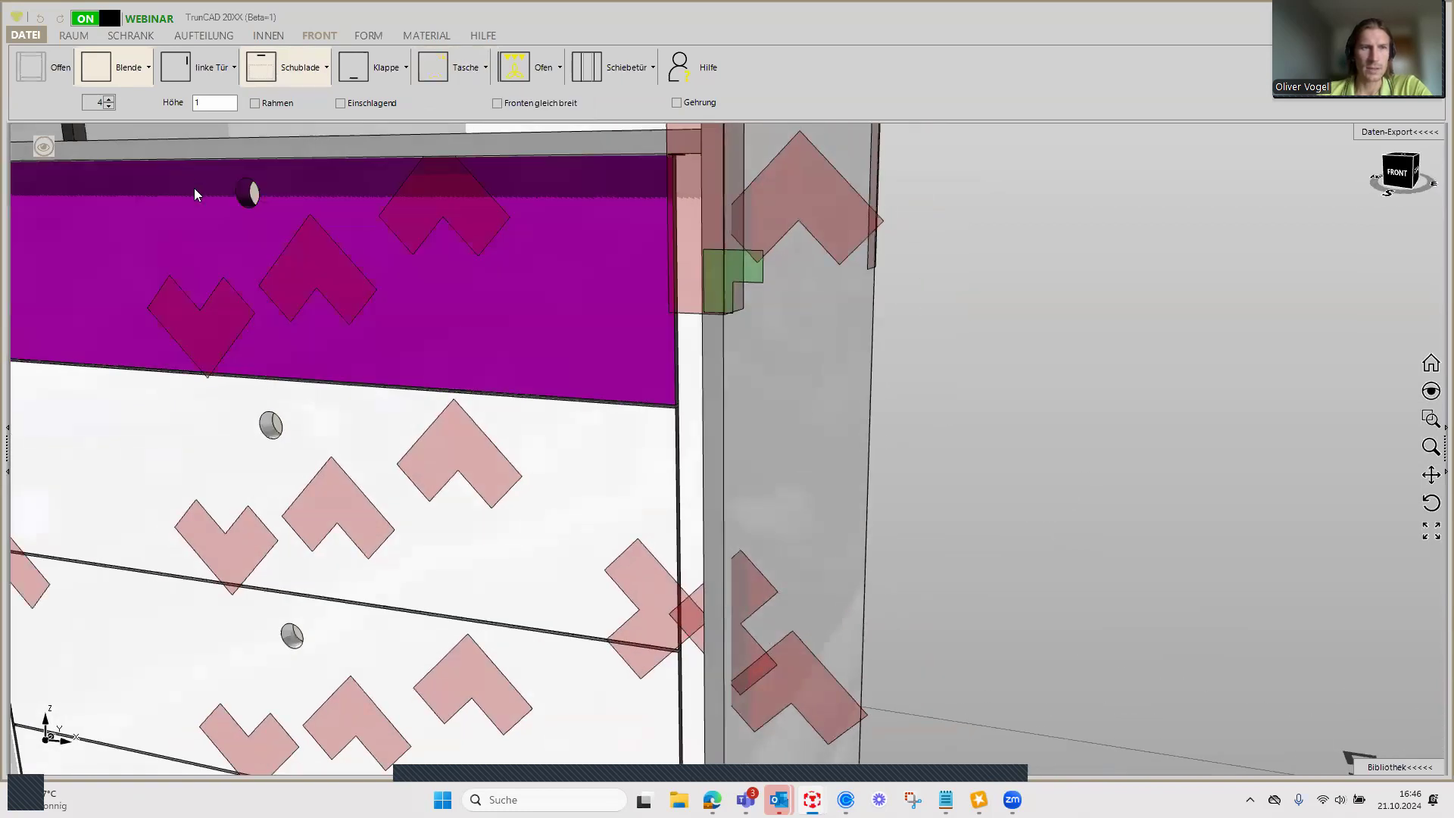
scroll(194, 188, up, 2)
middle_drag(230, 203, 239, 207)
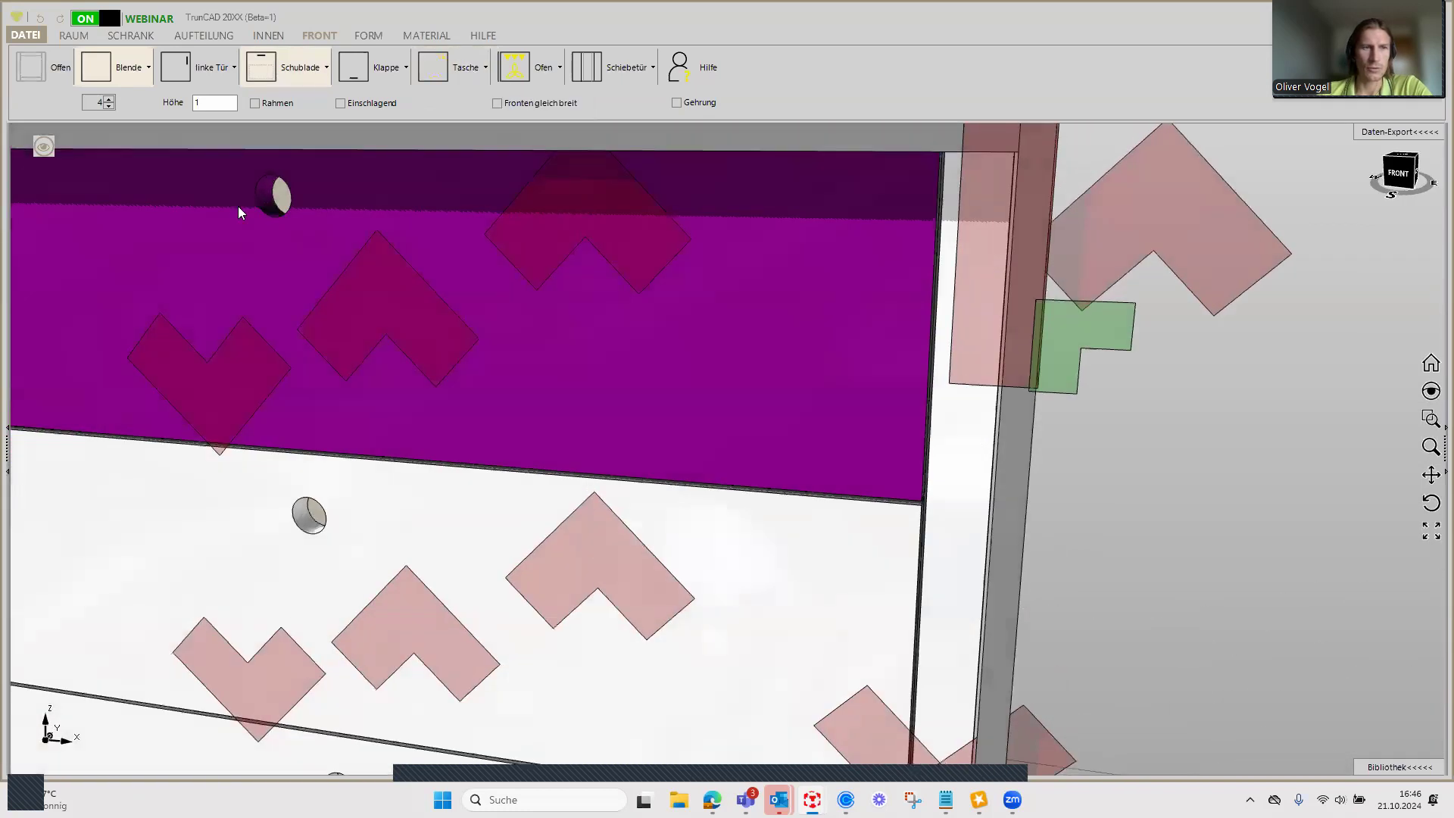
scroll(238, 206, down, 5)
scroll(270, 206, down, 3)
scroll(378, 217, down, 3)
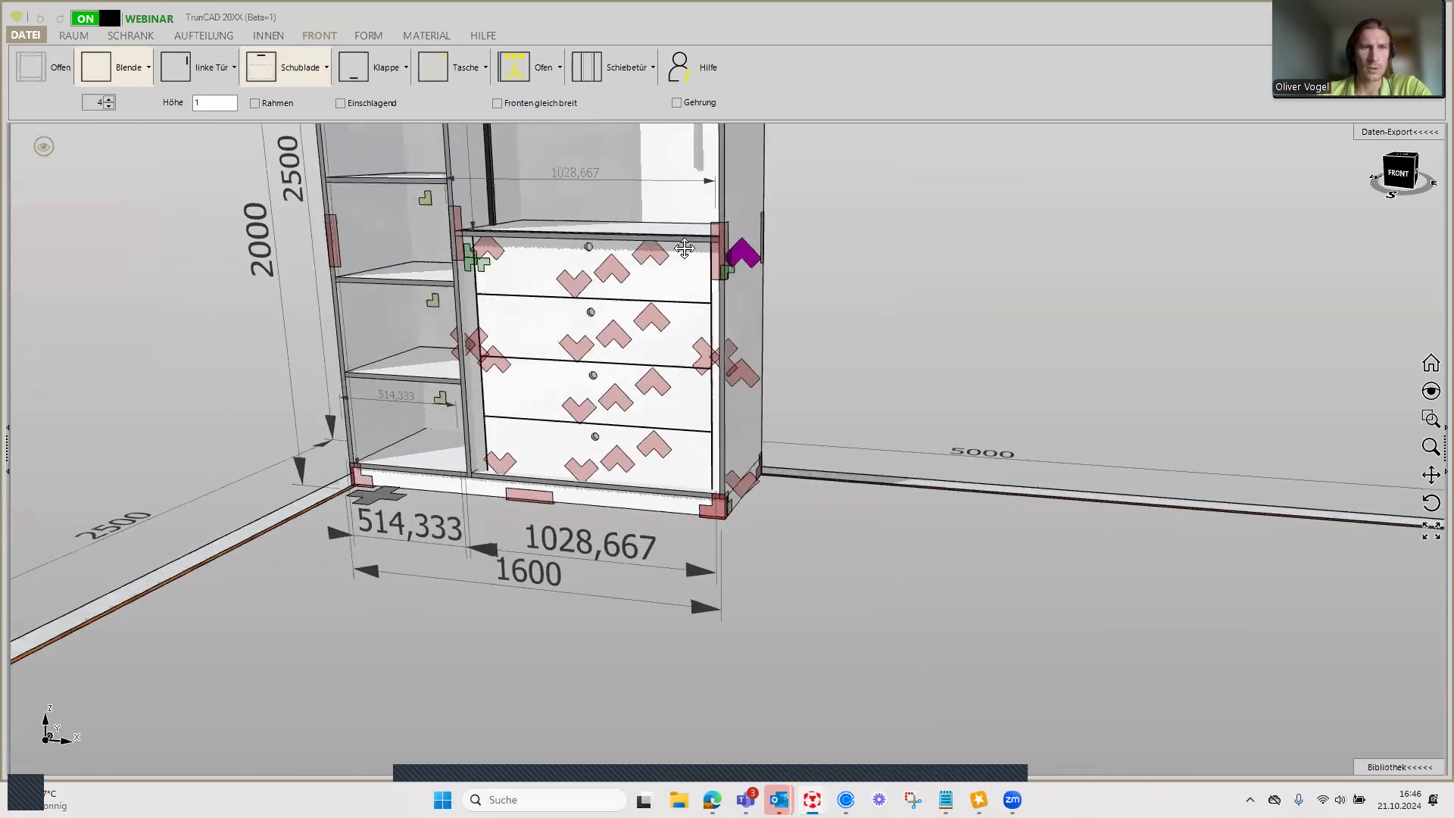
middle_drag(674, 253, 665, 262)
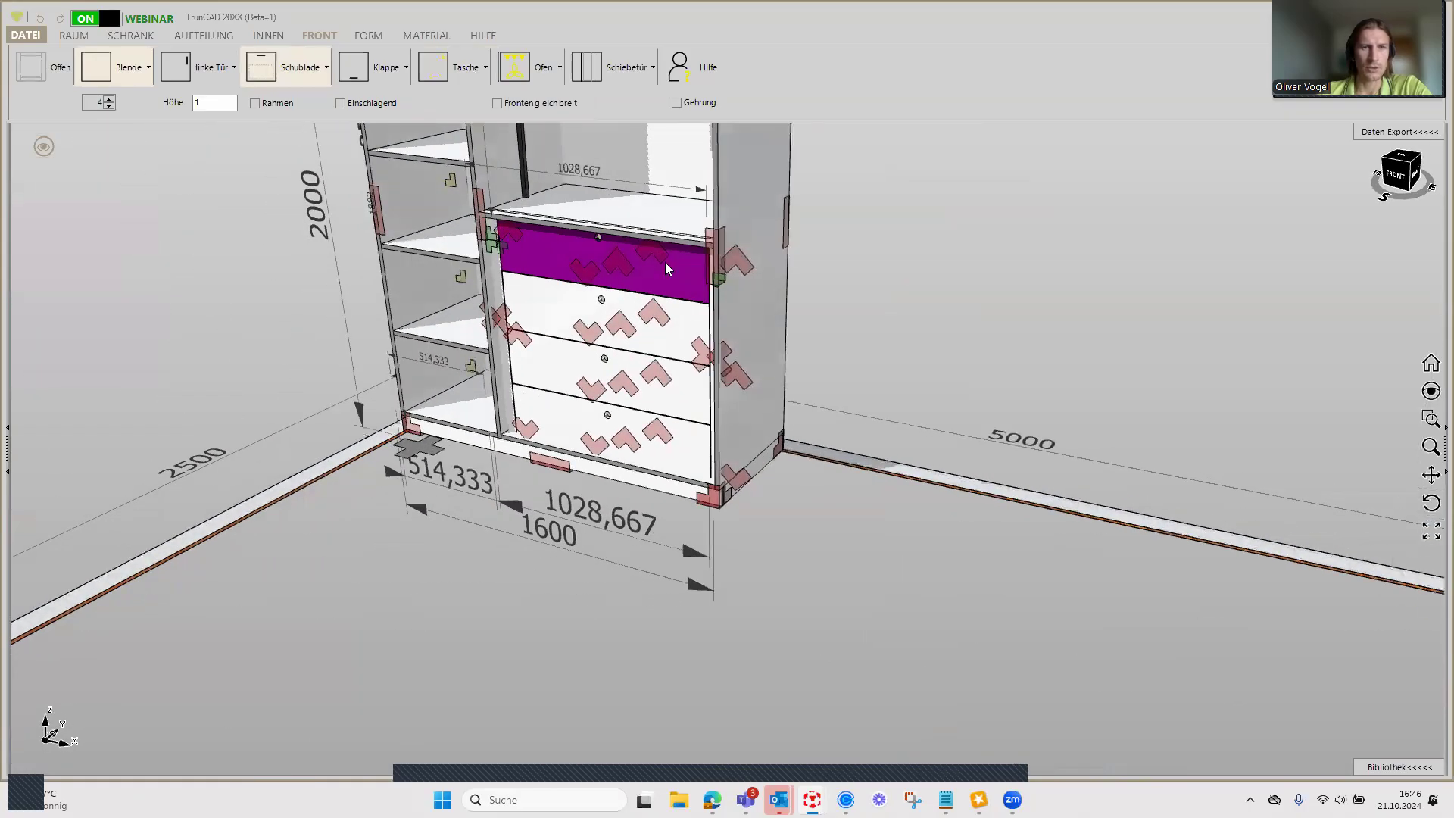
Step: Show the drawers pulled open with Front zeichnen and orbit around to inspect them
click(44, 147)
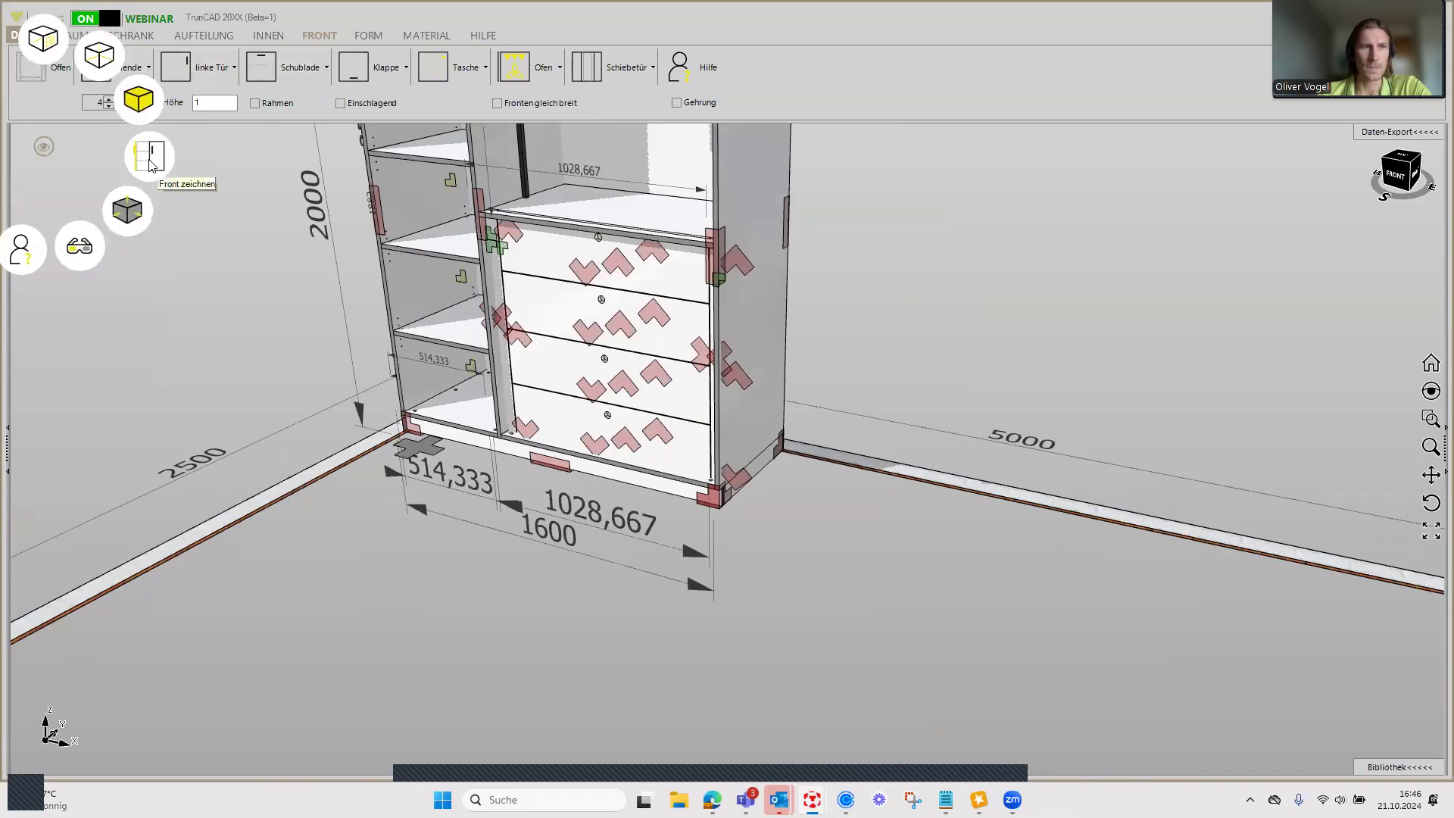
click(150, 161)
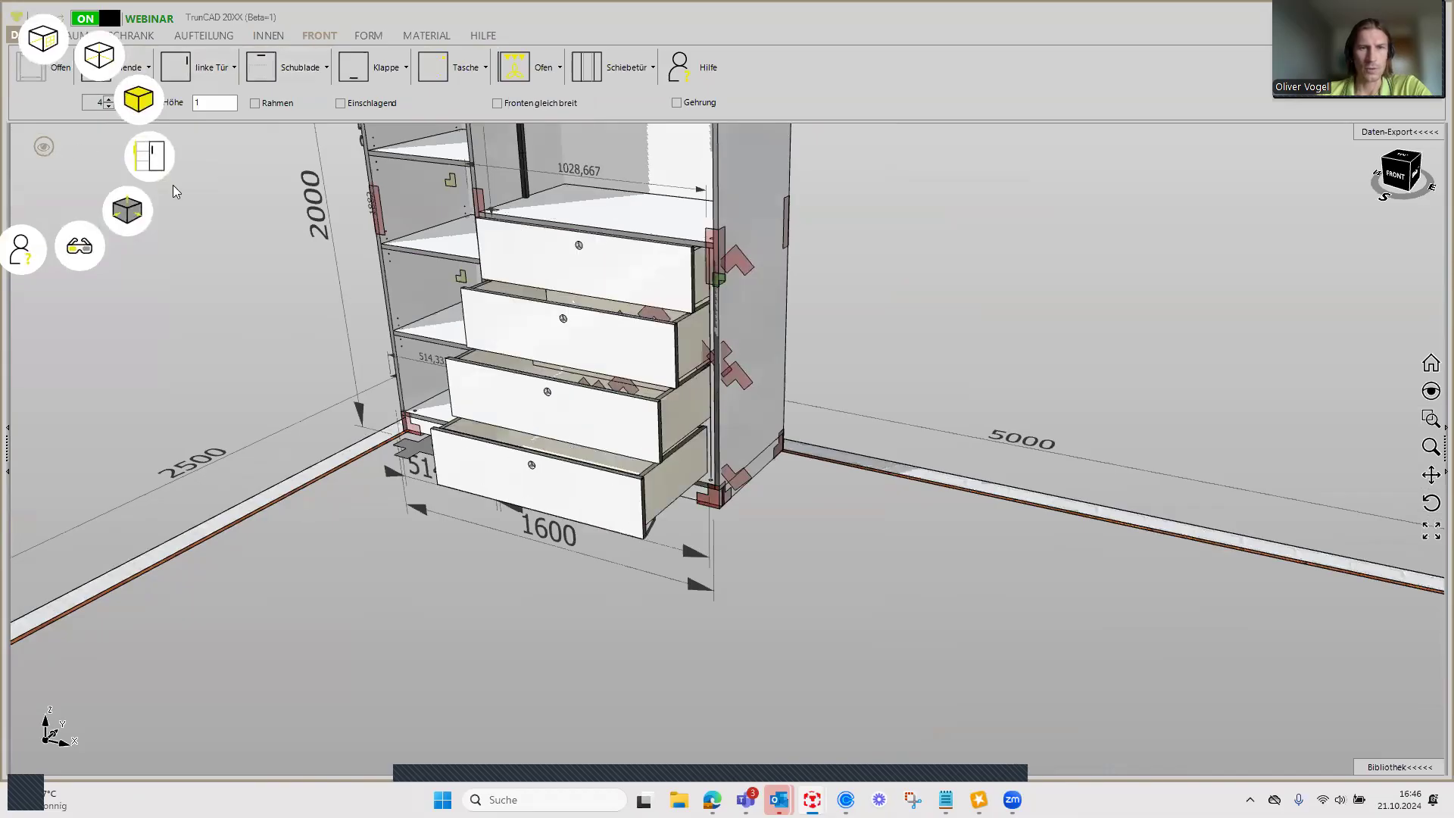
middle_drag(526, 295, 714, 302)
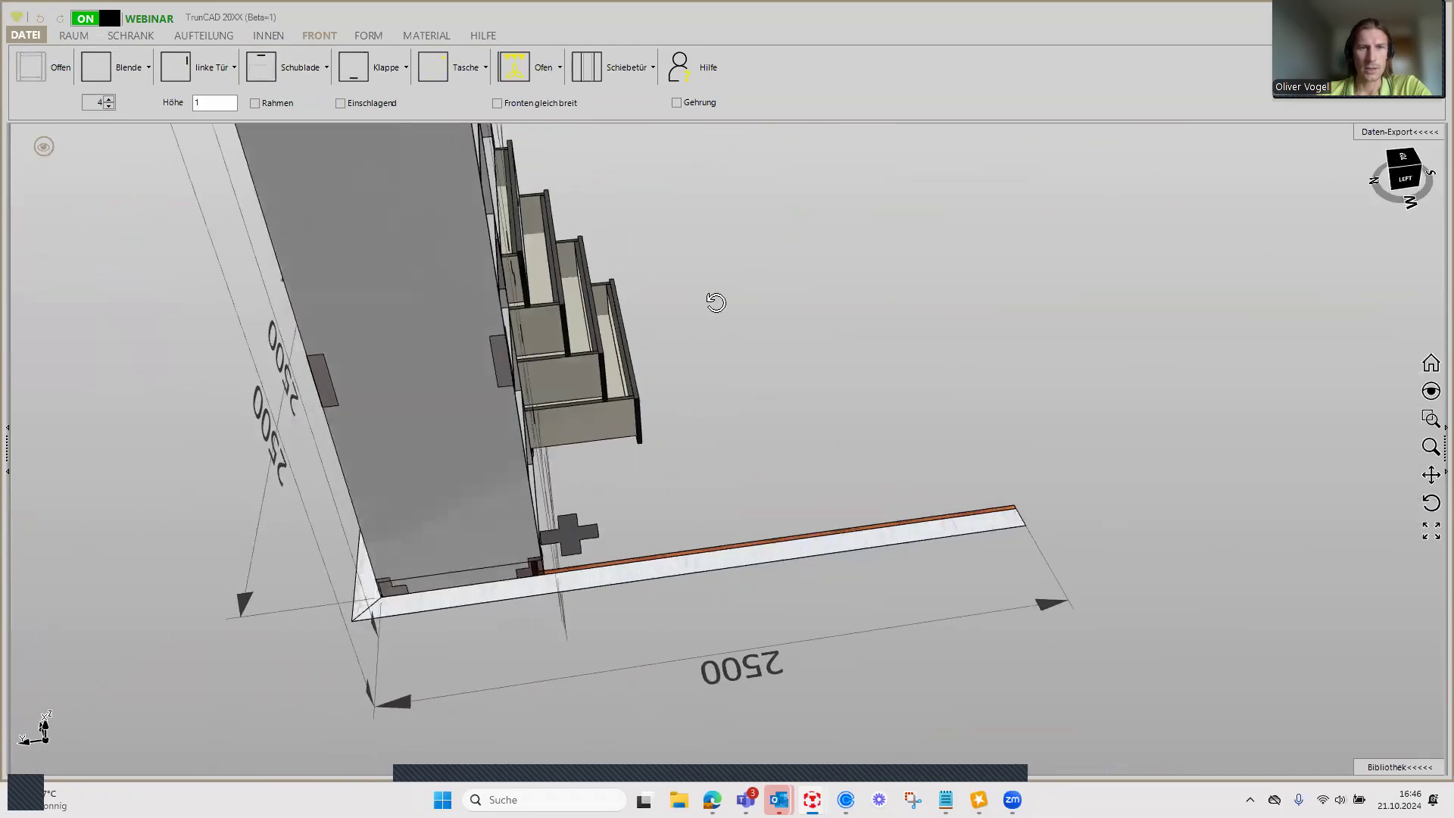
scroll(714, 303, up, 3)
scroll(553, 297, up, 2)
middle_drag(553, 293, 527, 308)
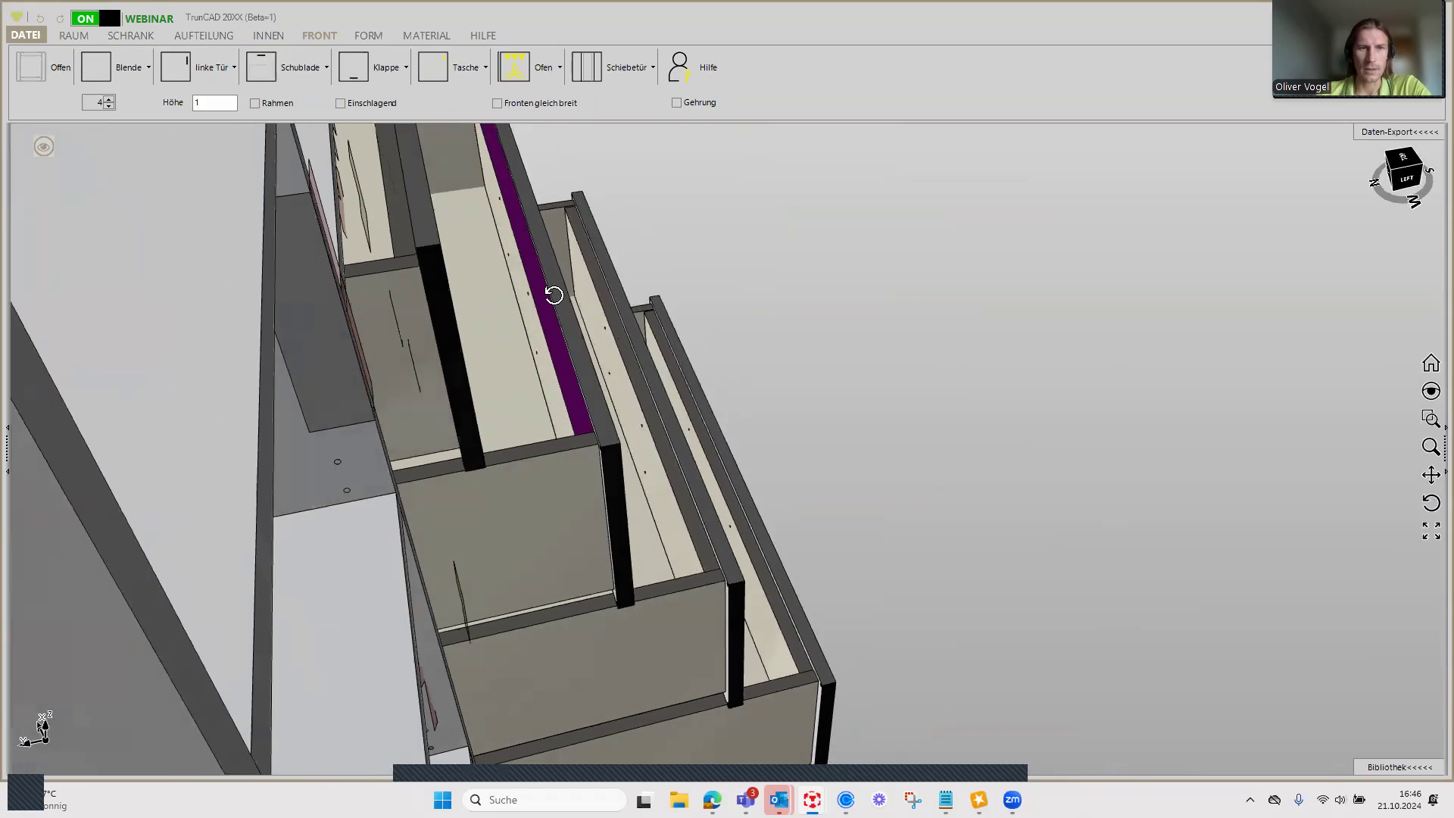
Step: Open the Schublade options listing Movento_760_766_H runners and 100 crossbar width
click(356, 72)
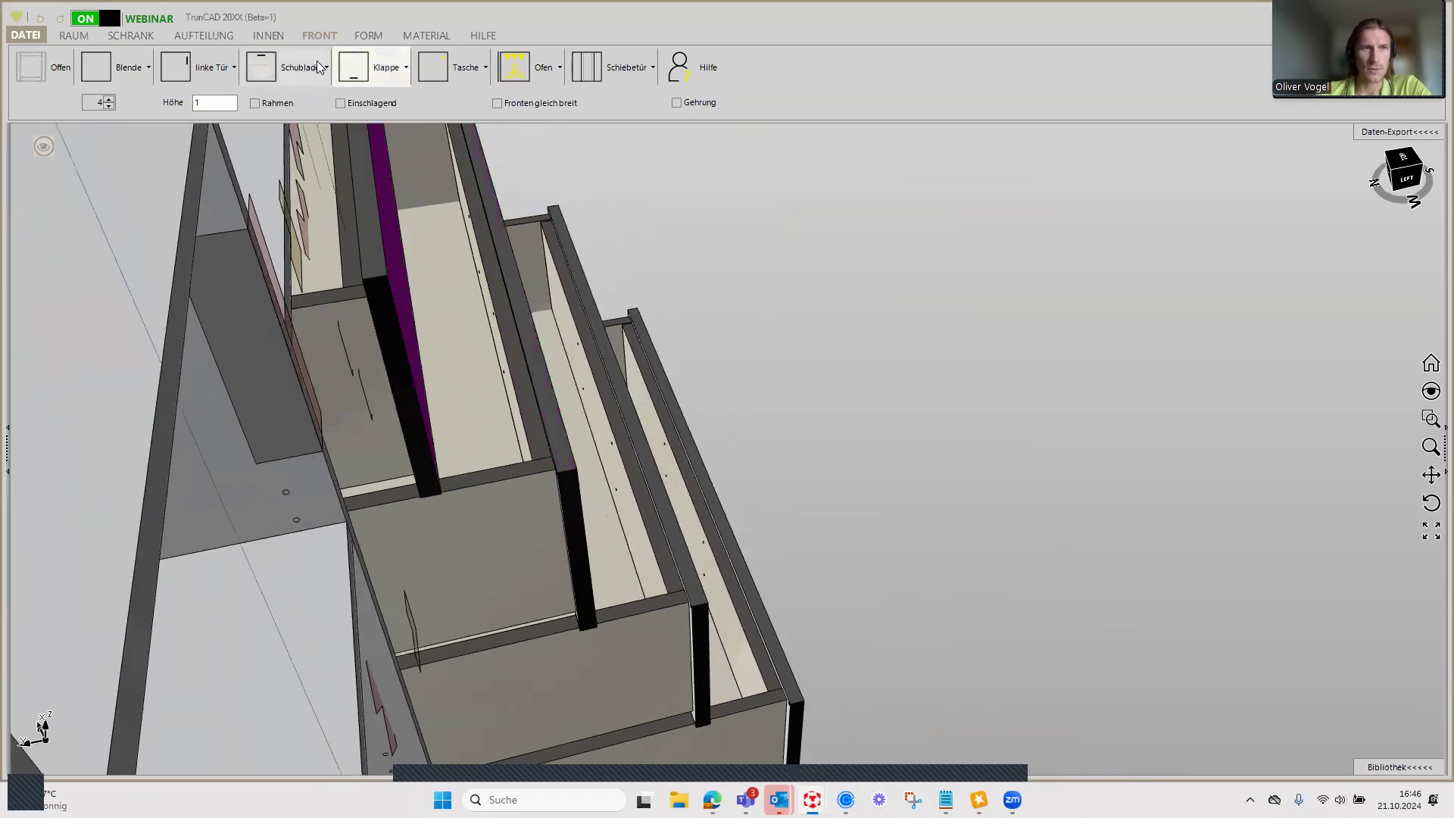
middle_drag(520, 262, 438, 283)
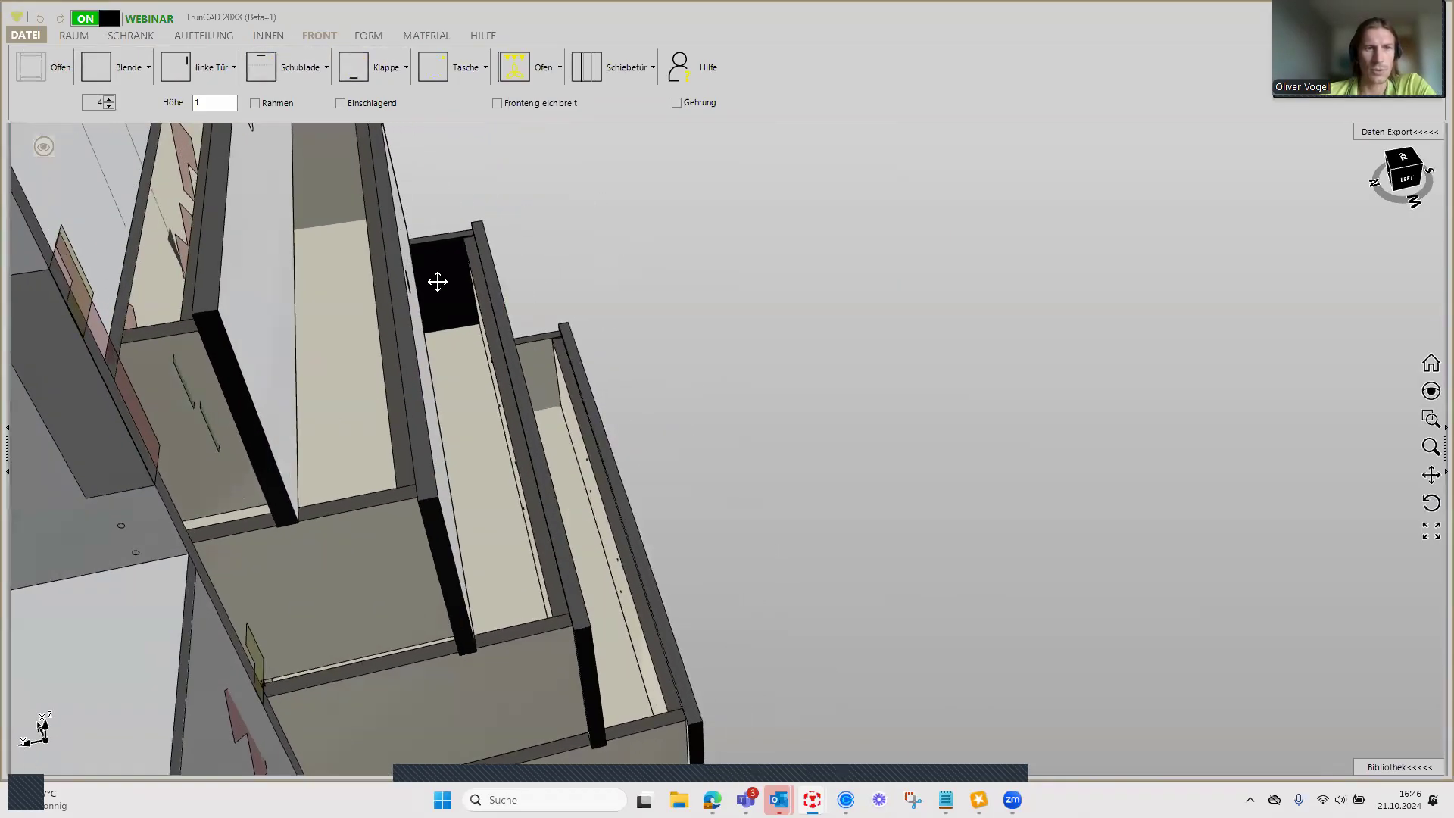
click(300, 74)
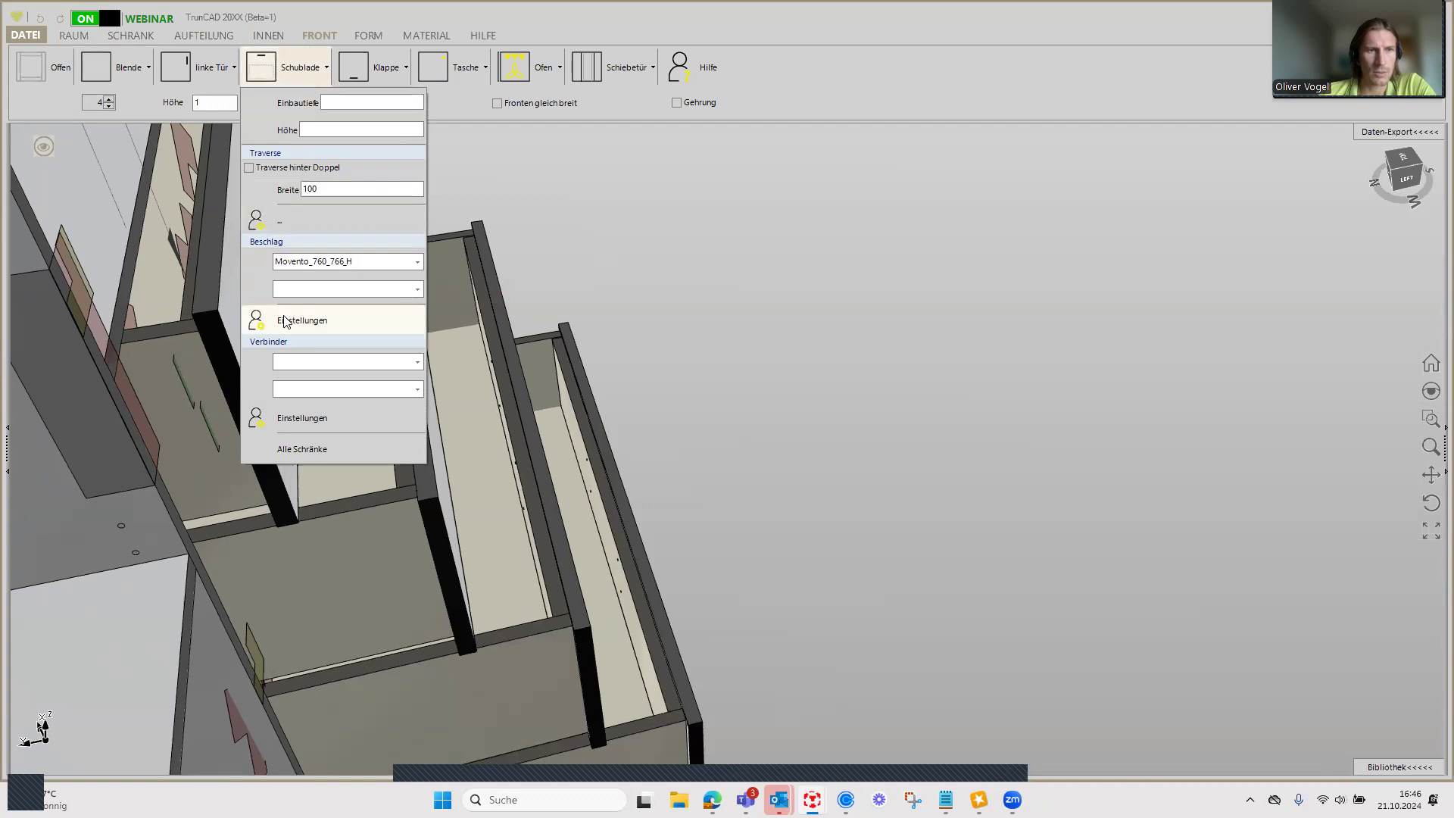
Step: Set Schubkastenkonstruktion to 3 in the drawer Einstellungen and save them
click(290, 220)
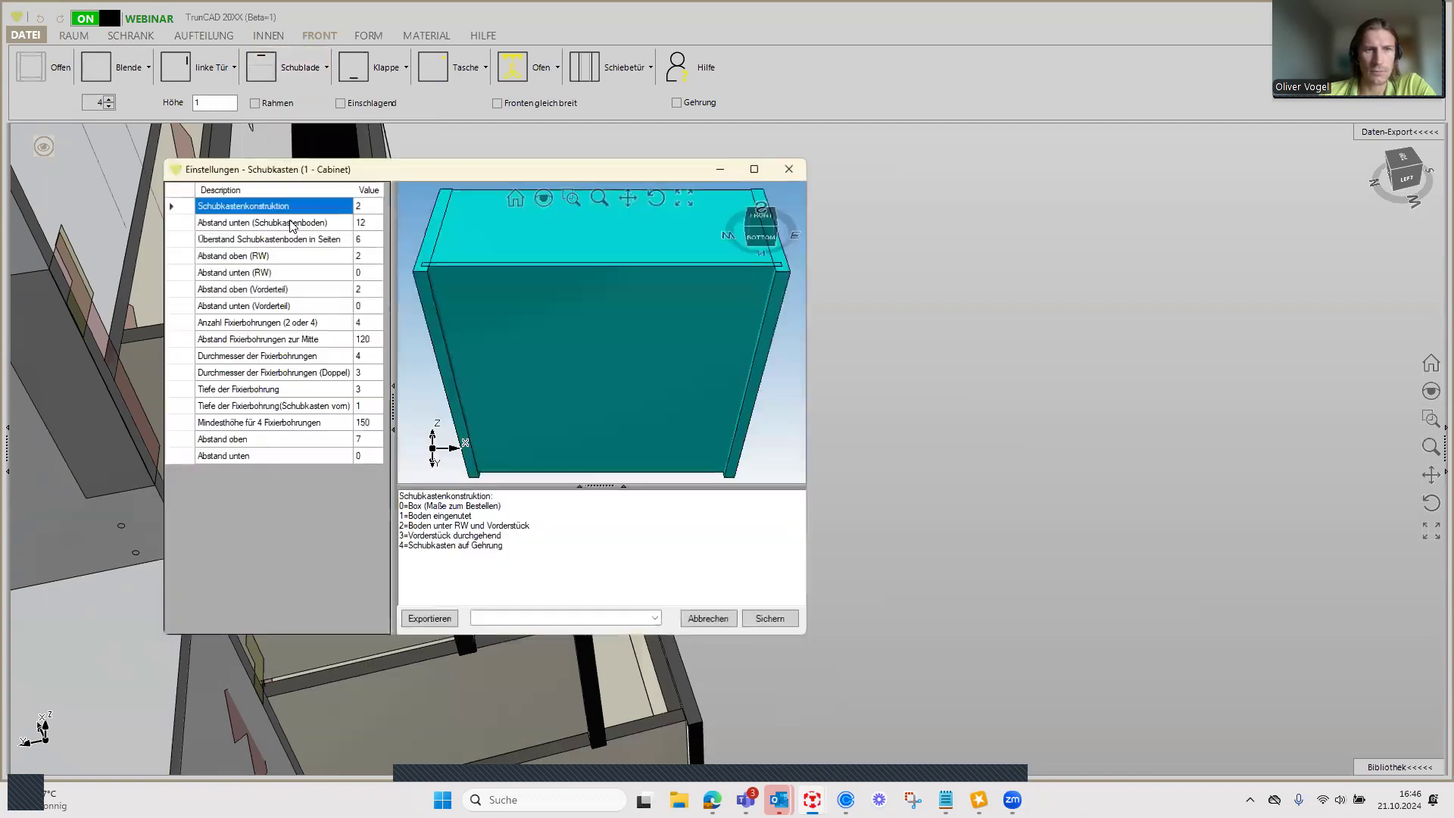
drag(414, 177, 888, 189)
click(847, 220)
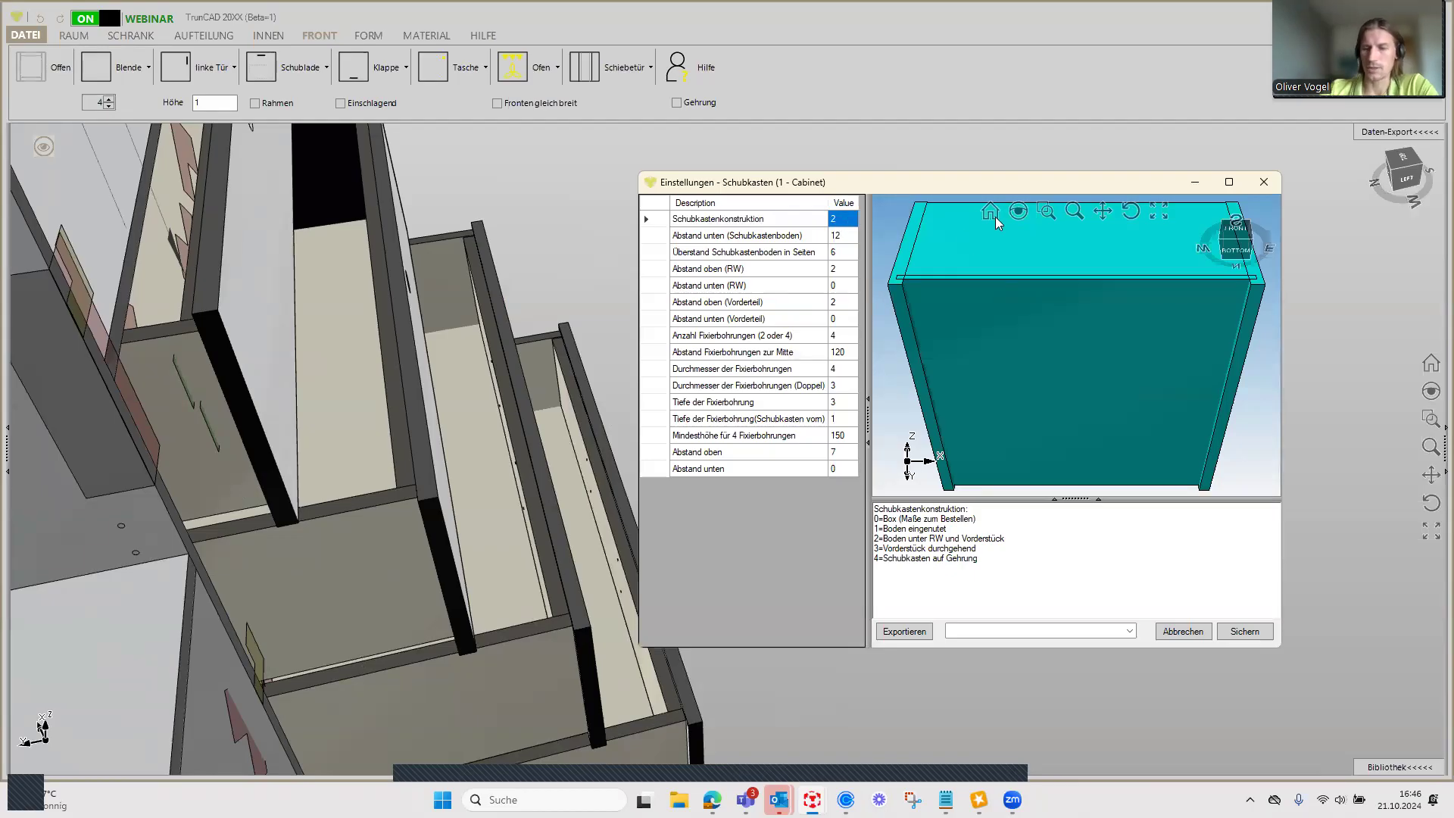
text(3)
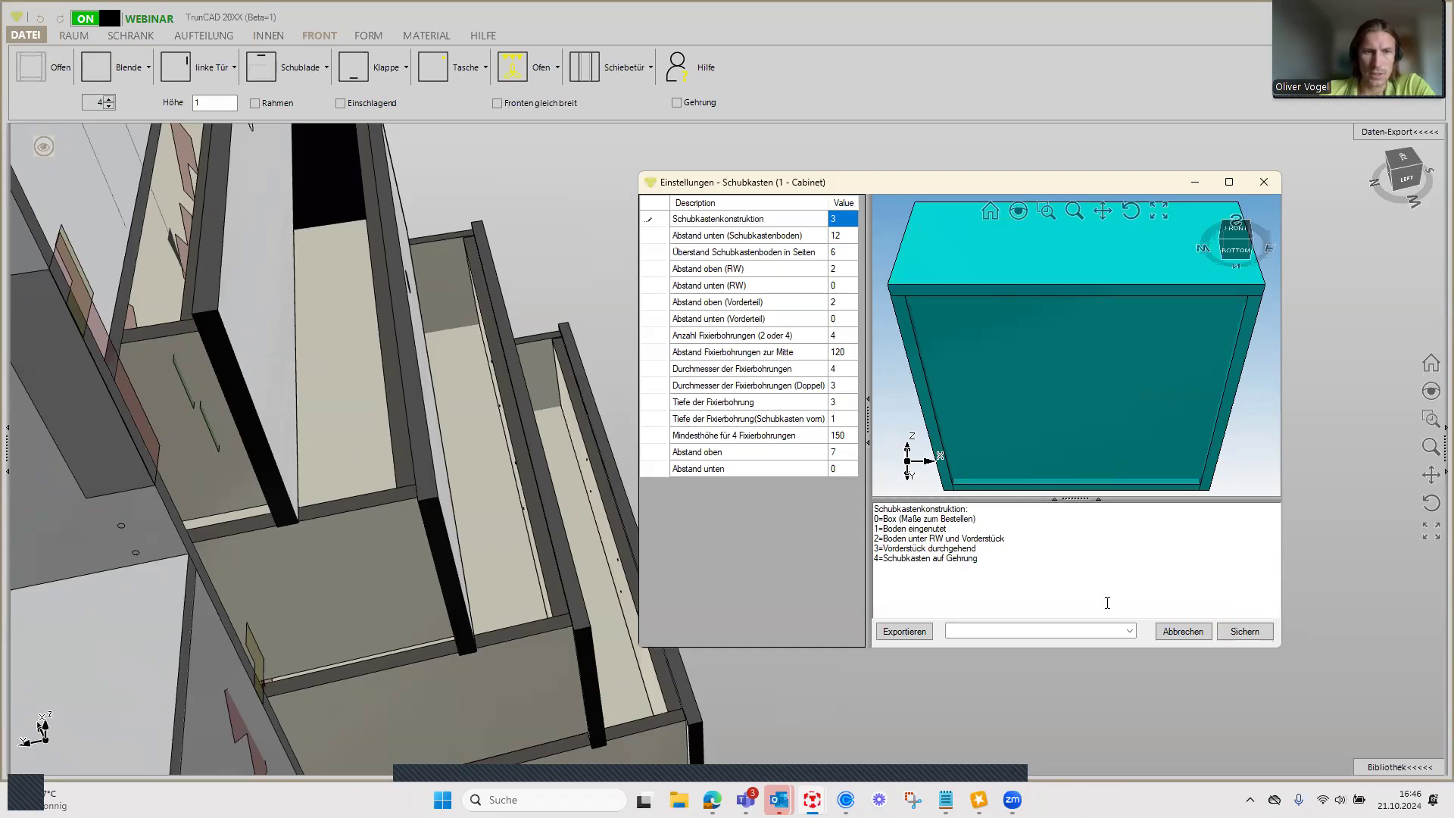
click(1238, 636)
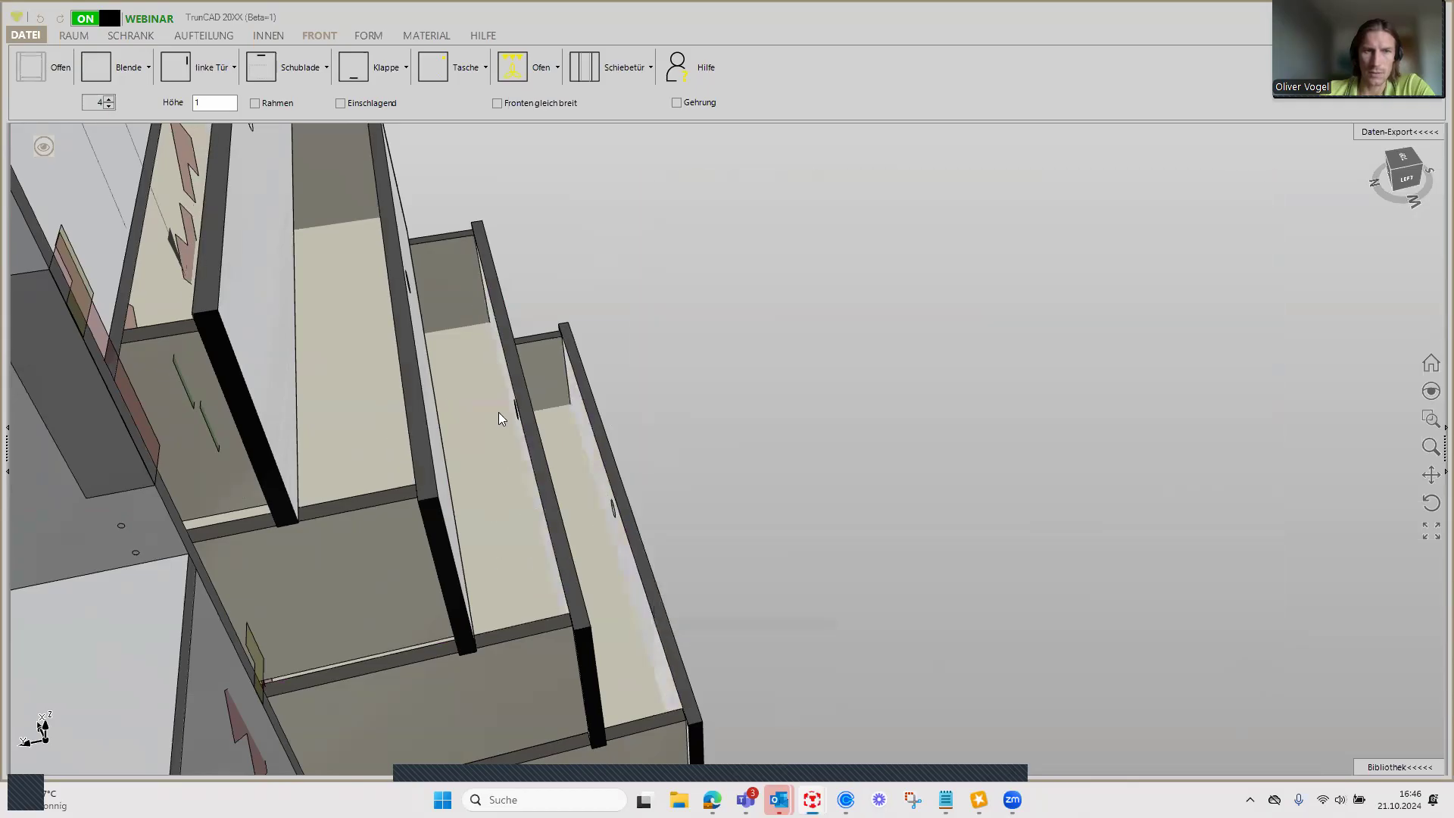
Step: Replace the drawer pocket grips with Knopfgriff knob handles and toggle the Front zeichnen display
middle_drag(547, 445, 454, 438)
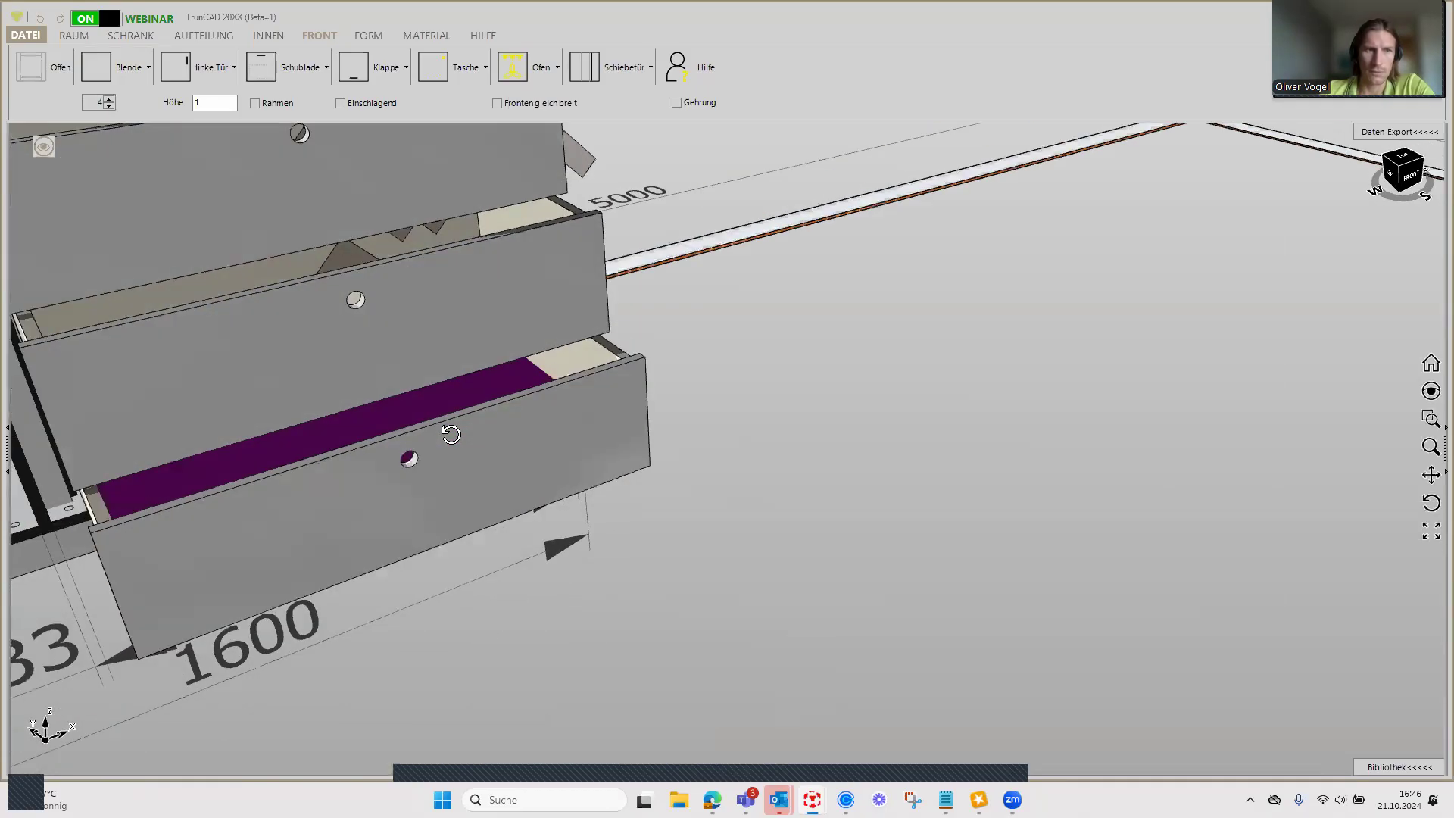
scroll(453, 432, down, 3)
mouse_move(445, 471)
middle_down()
mouse_move(387, 292)
mouse_move(334, 270)
middle_up()
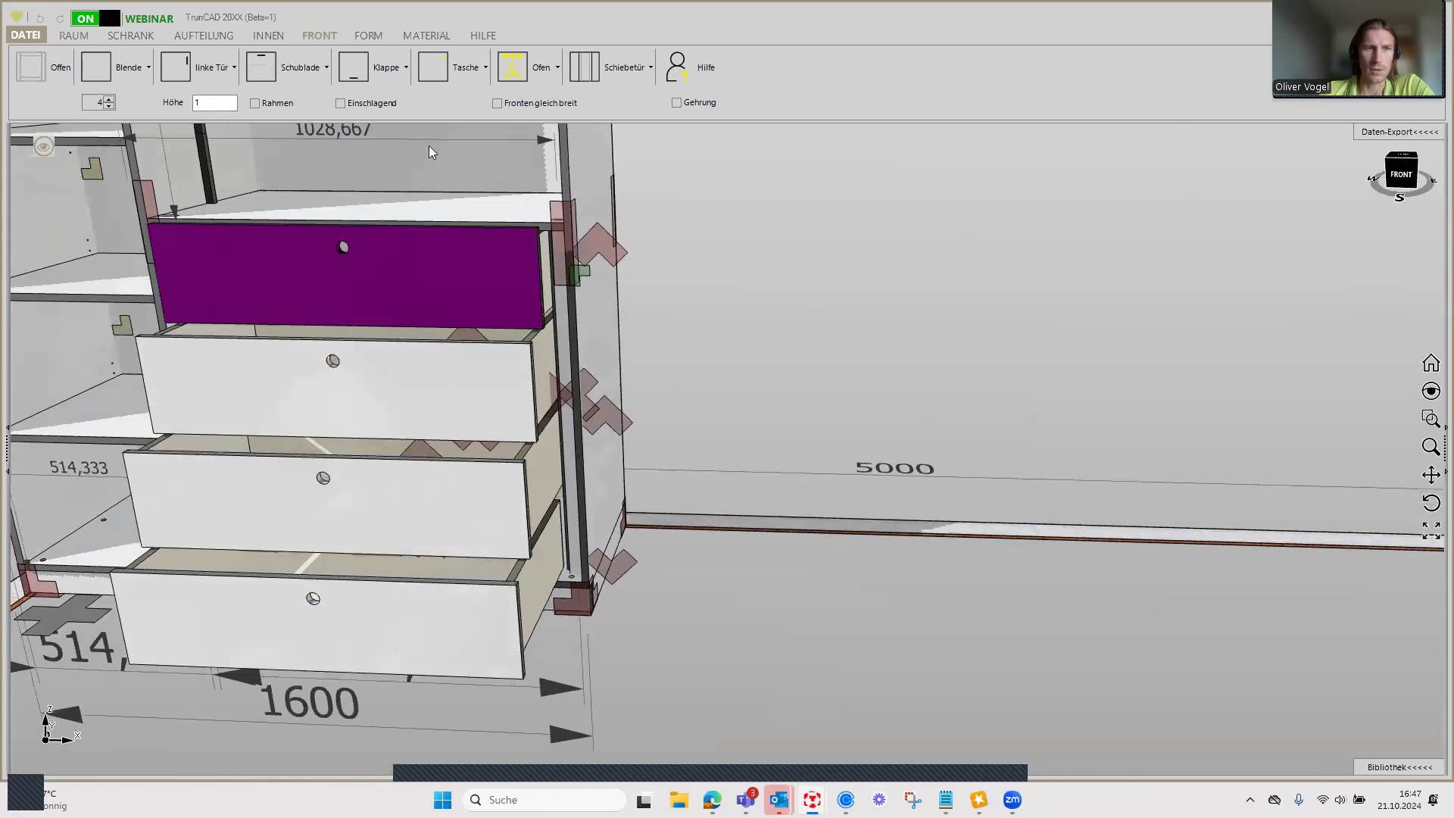
click(484, 72)
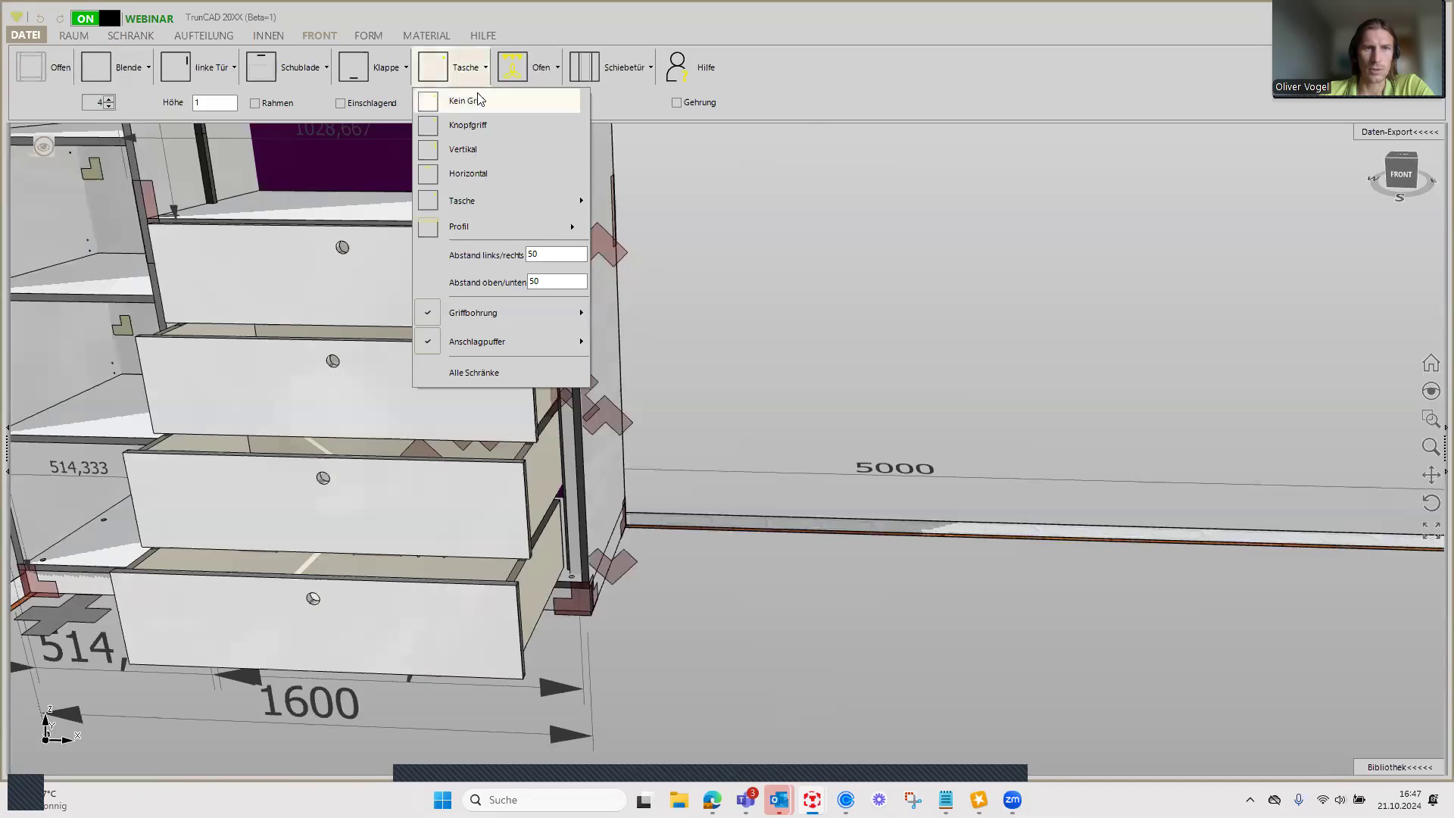
click(478, 100)
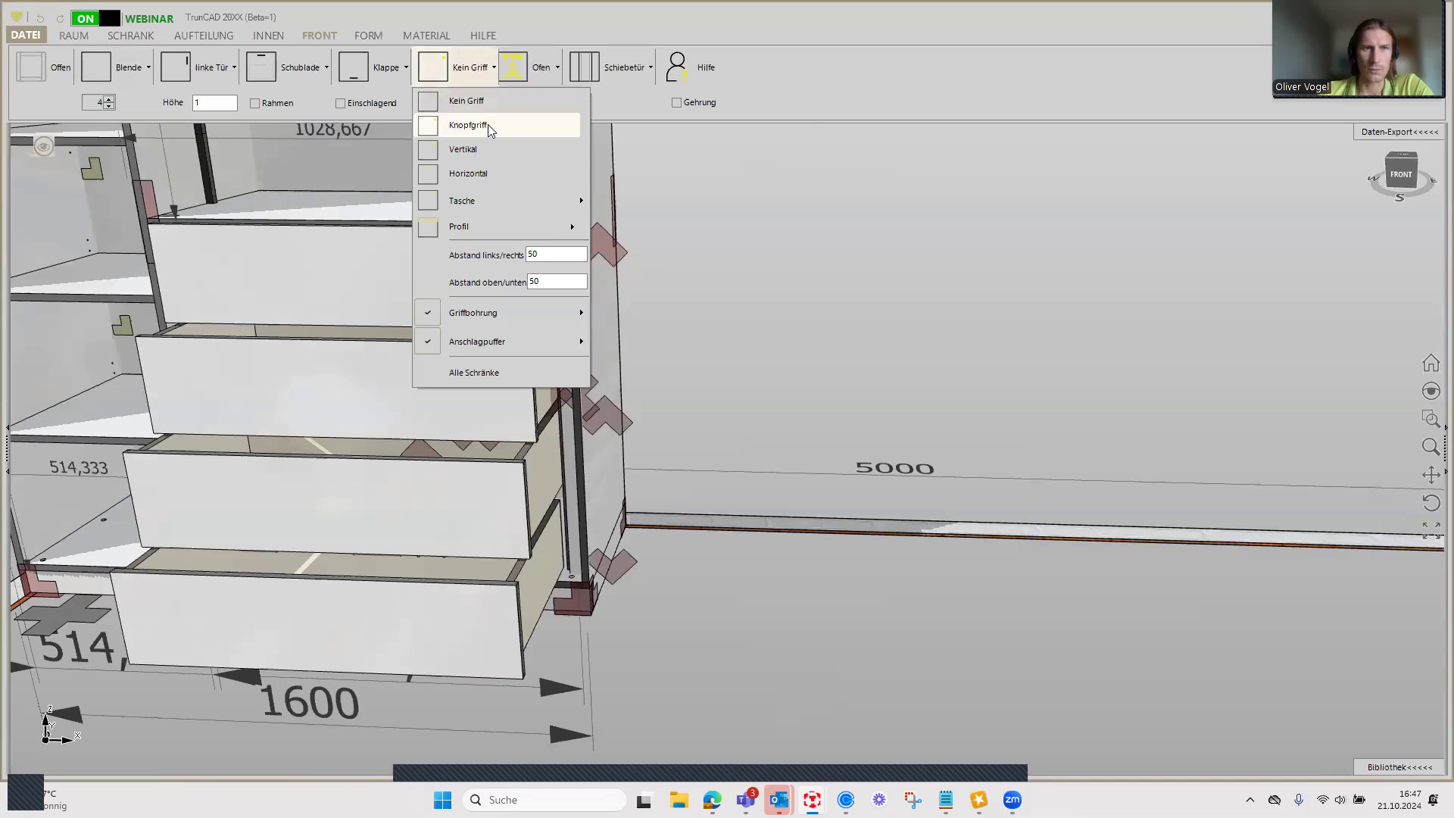
click(488, 123)
click(820, 221)
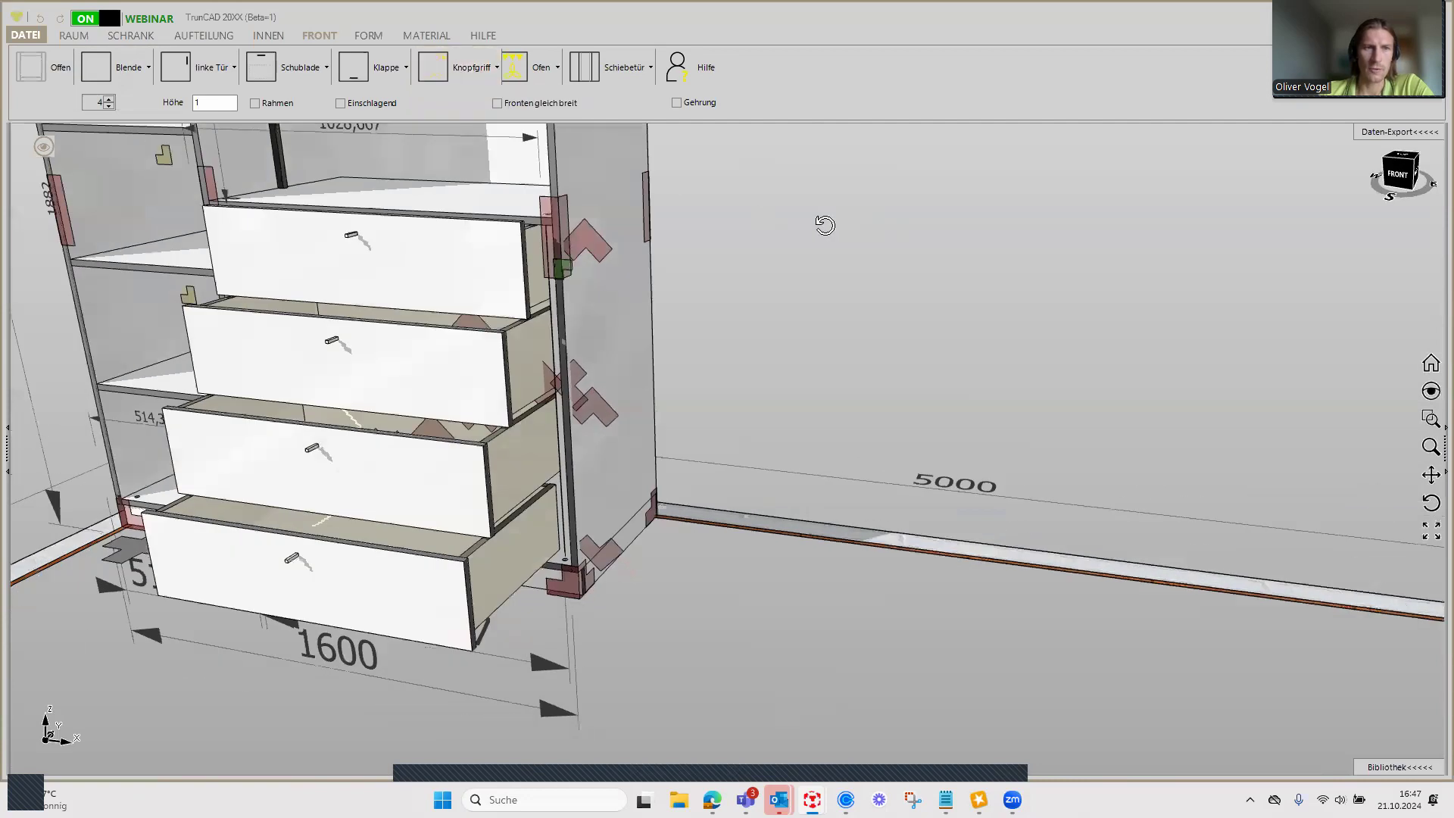
click(47, 146)
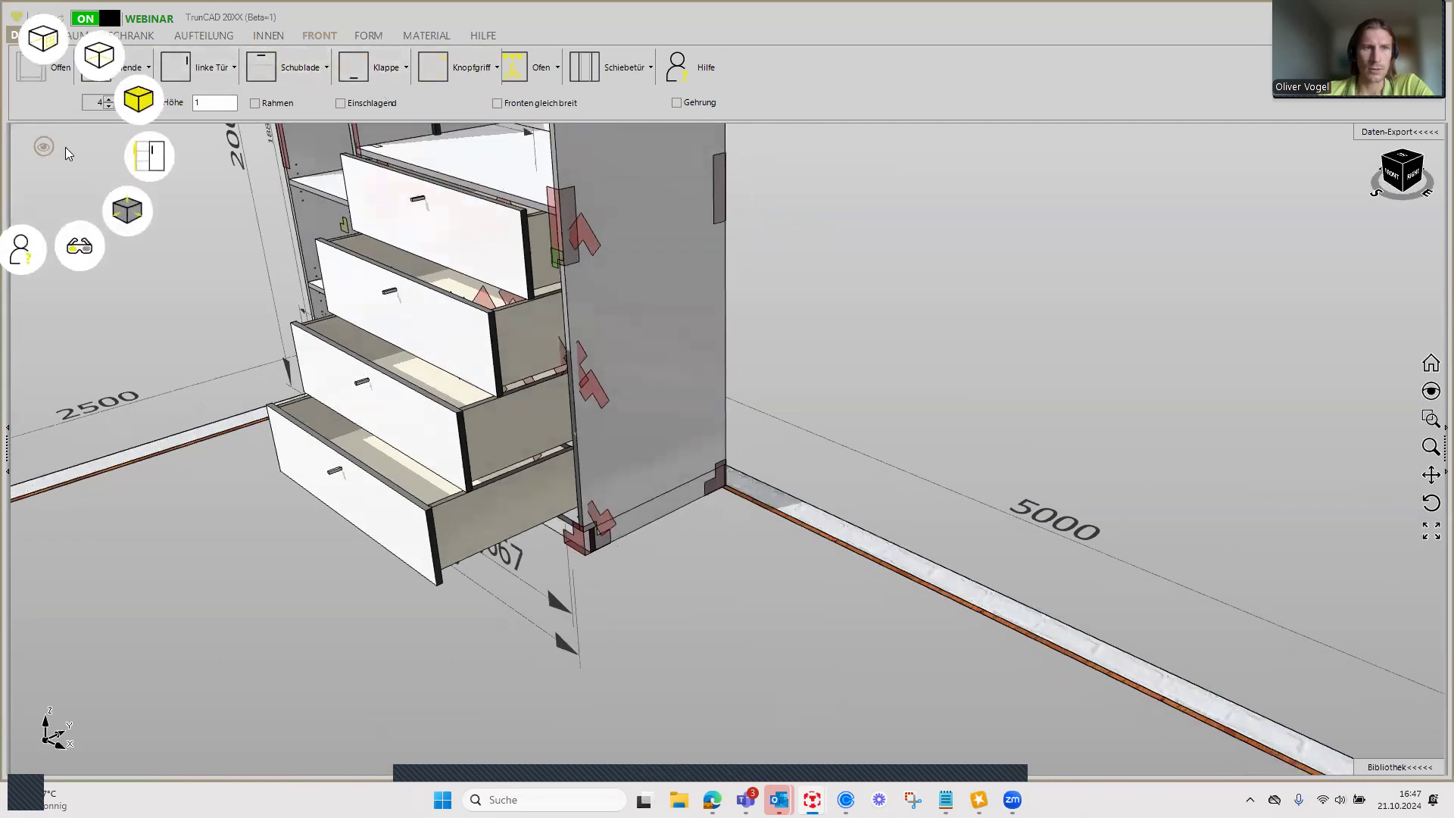
click(143, 161)
Step: Show the drawers closed and set the handle type to Kein Griff
click(143, 161)
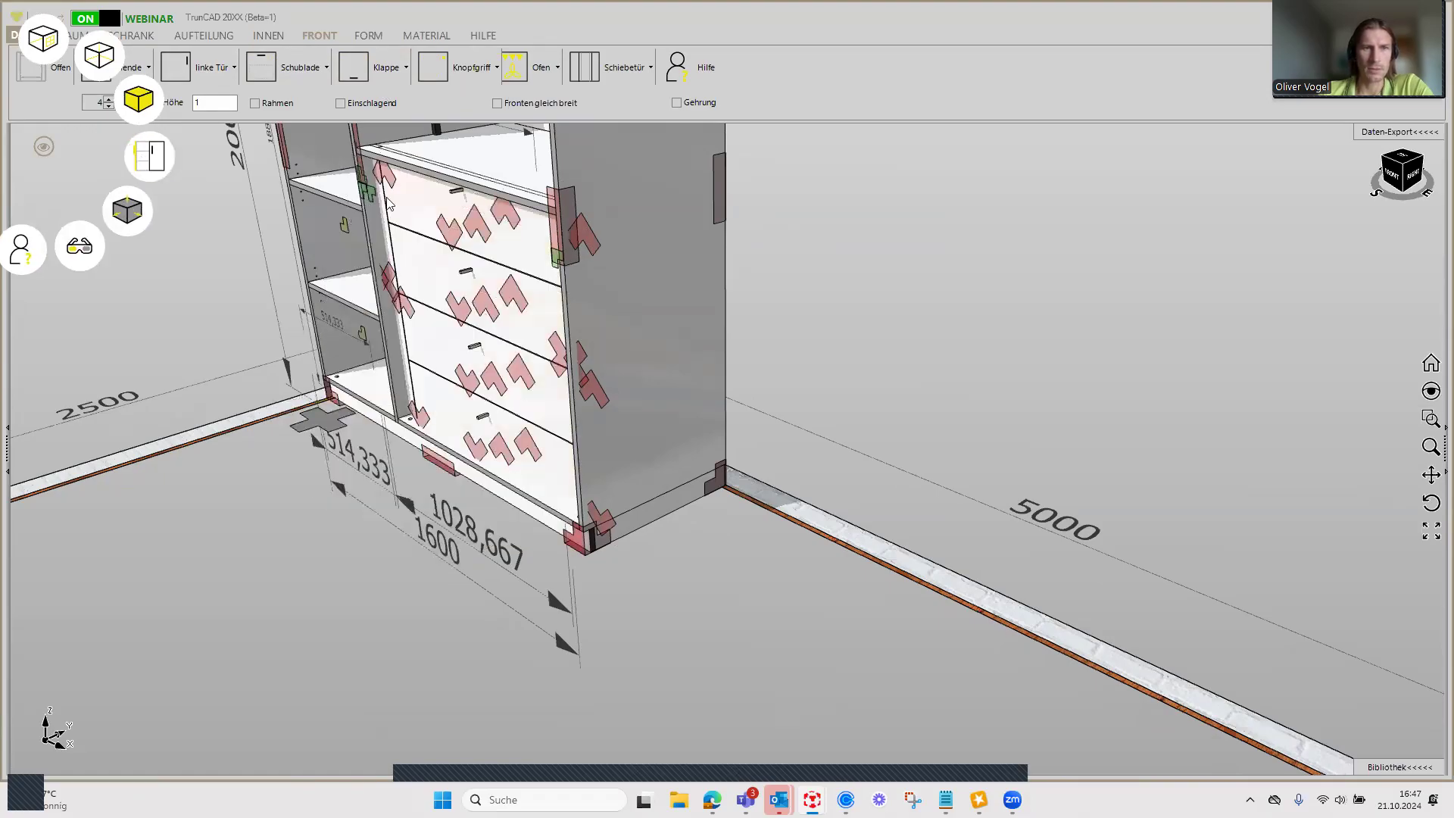
scroll(496, 189, up, 1)
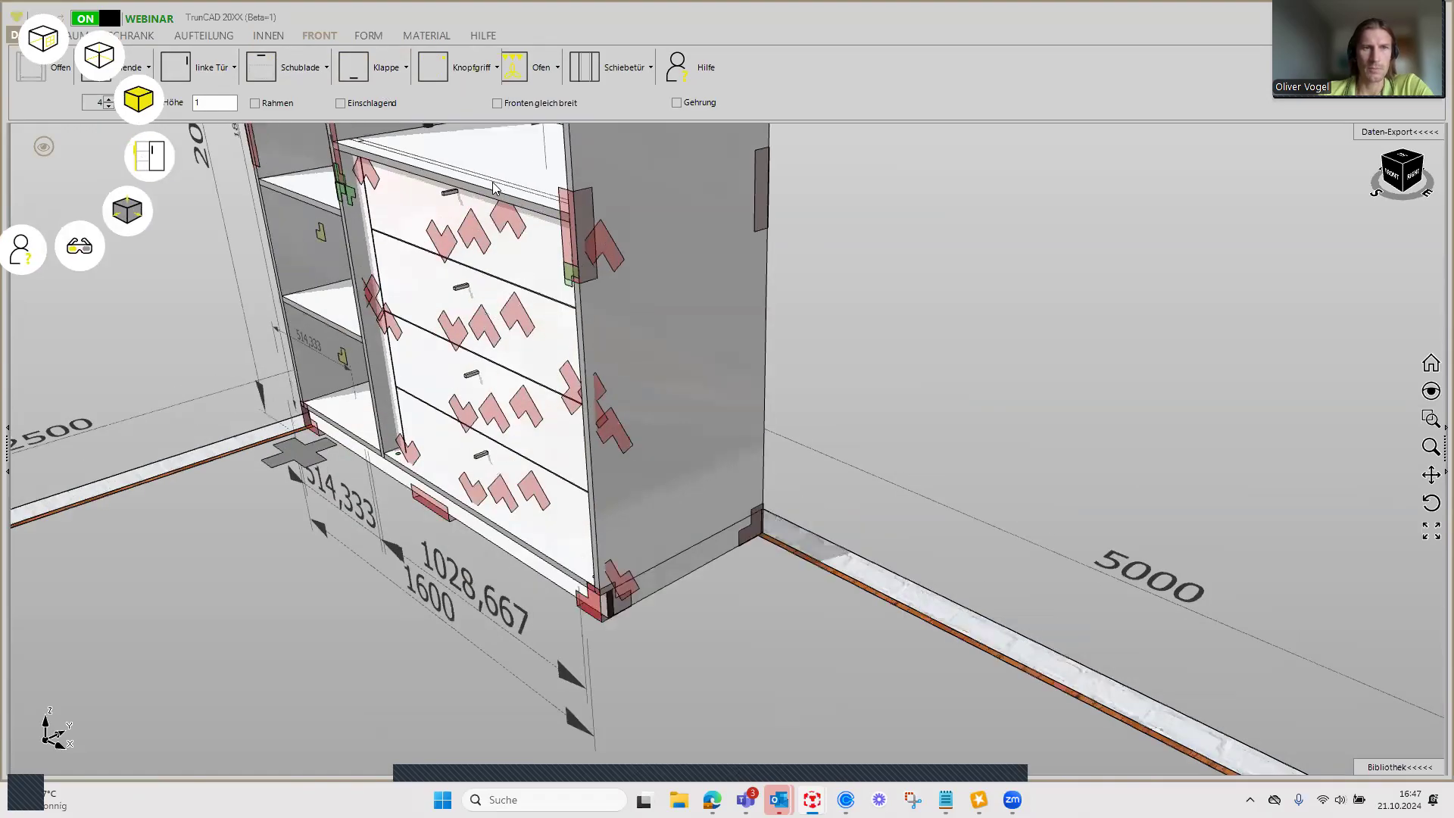
click(473, 76)
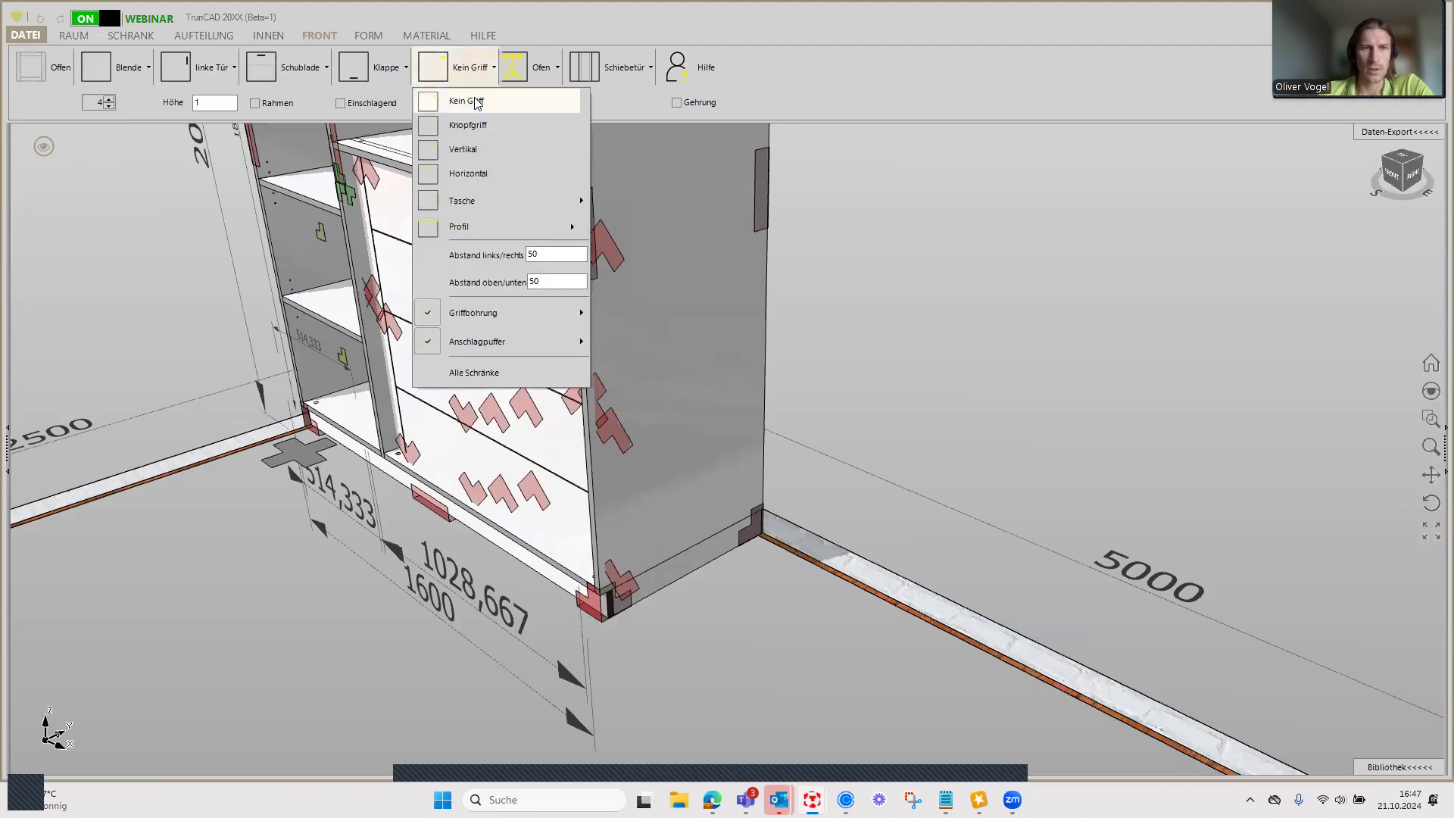
click(477, 102)
middle_drag(497, 253, 556, 289)
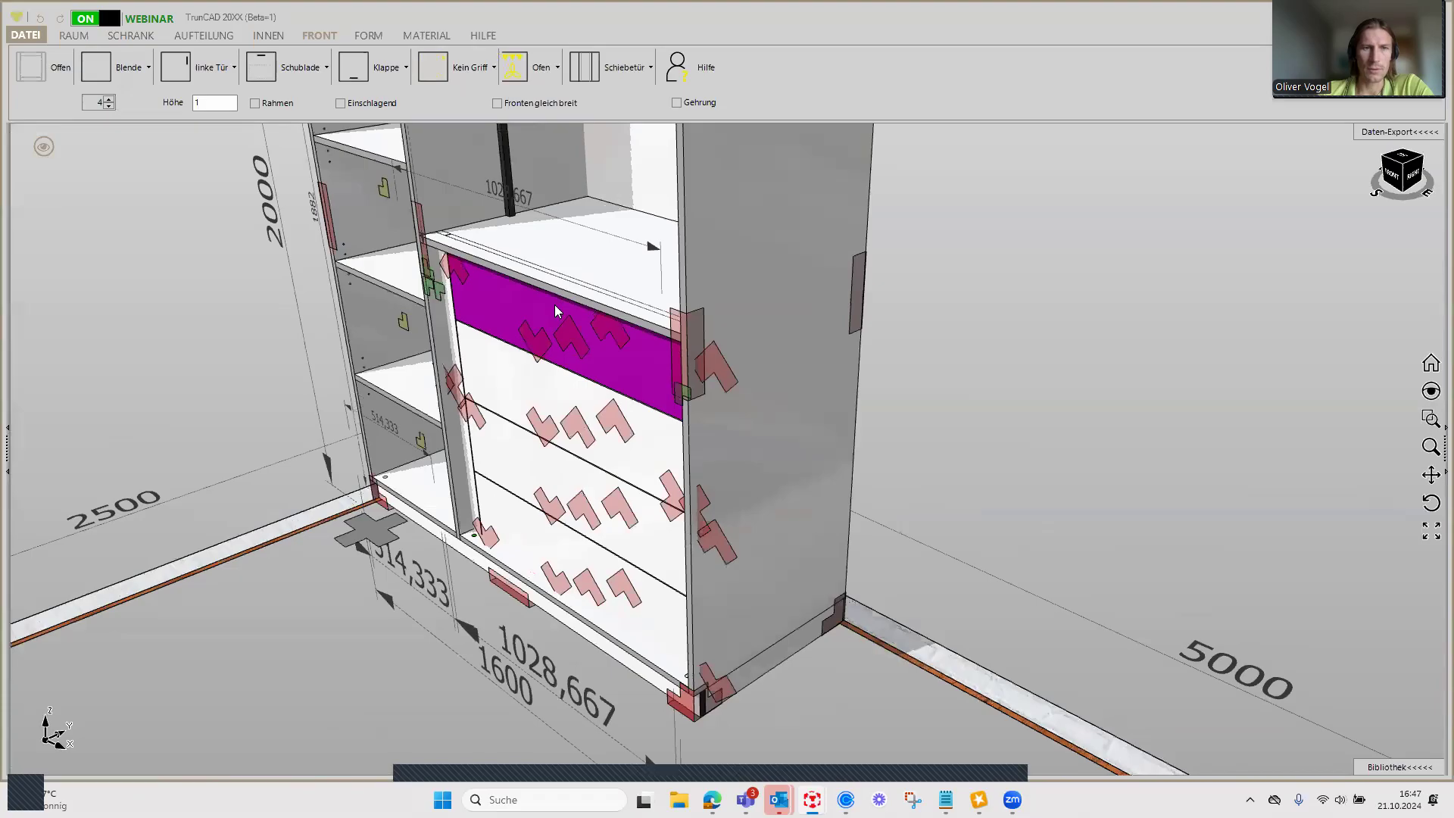
click(462, 73)
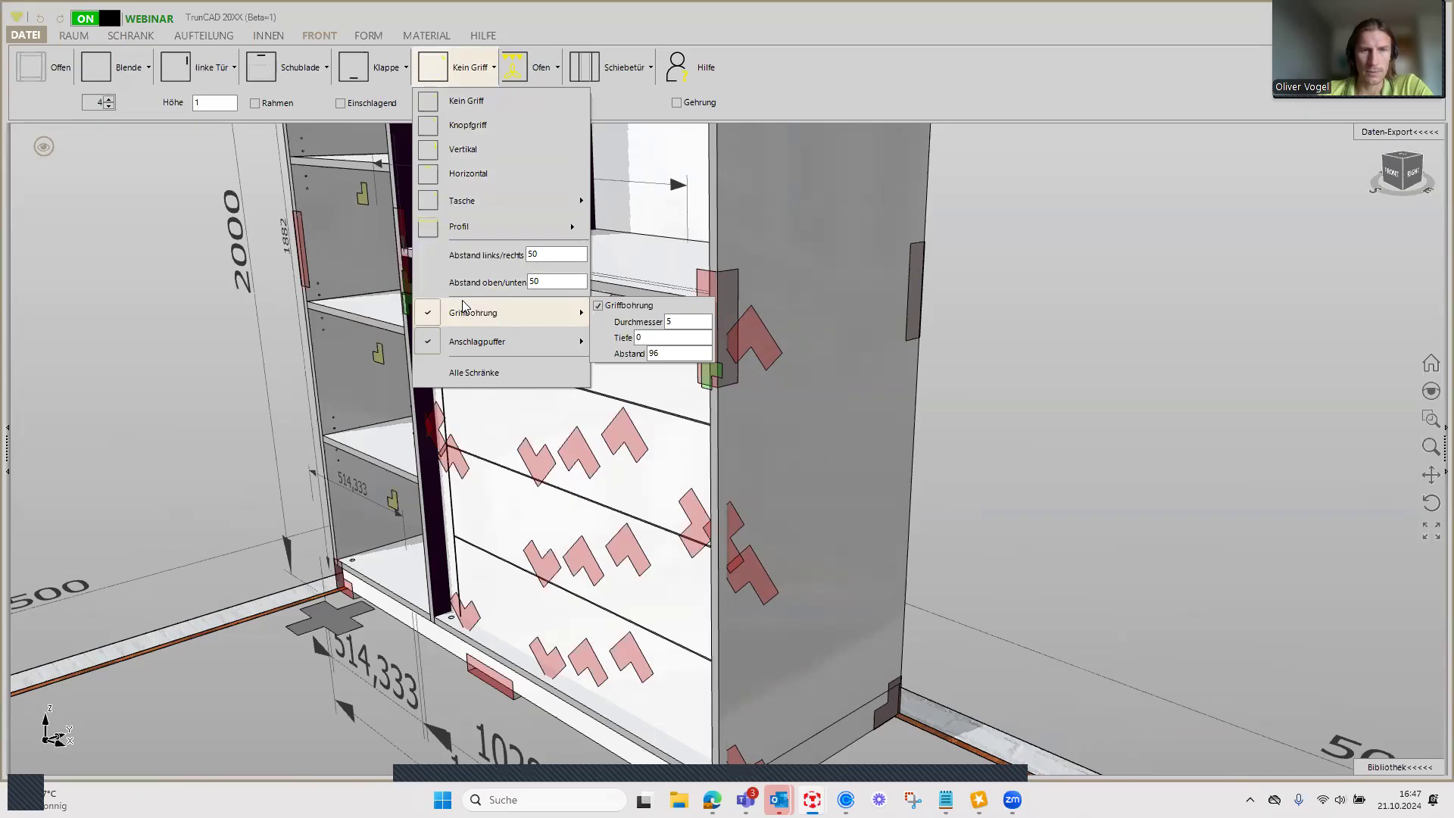
mouse_move(477, 341)
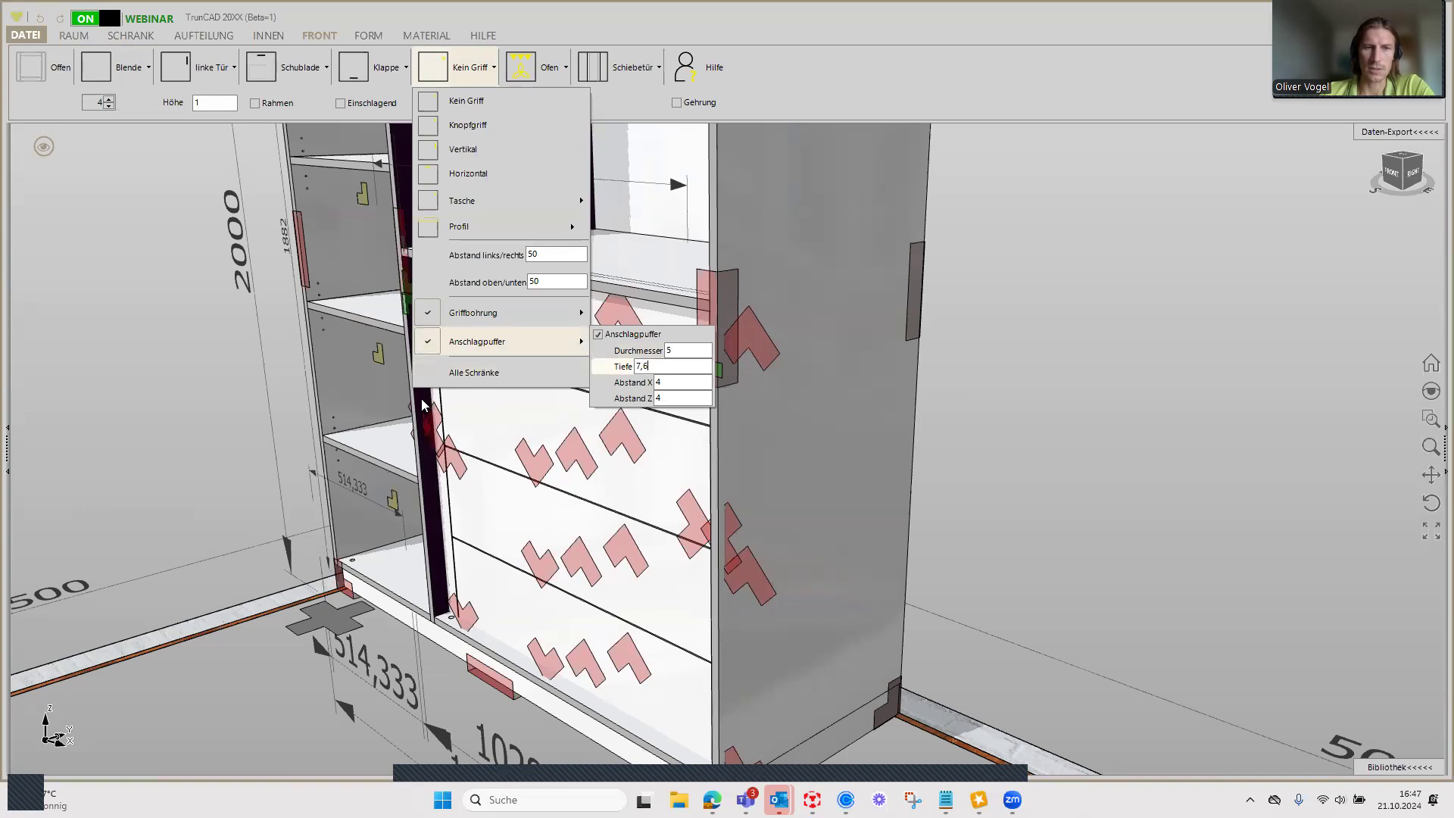
Step: Select the top handle-free drawer front and zoom out to view the whole wardrobe
click(1008, 418)
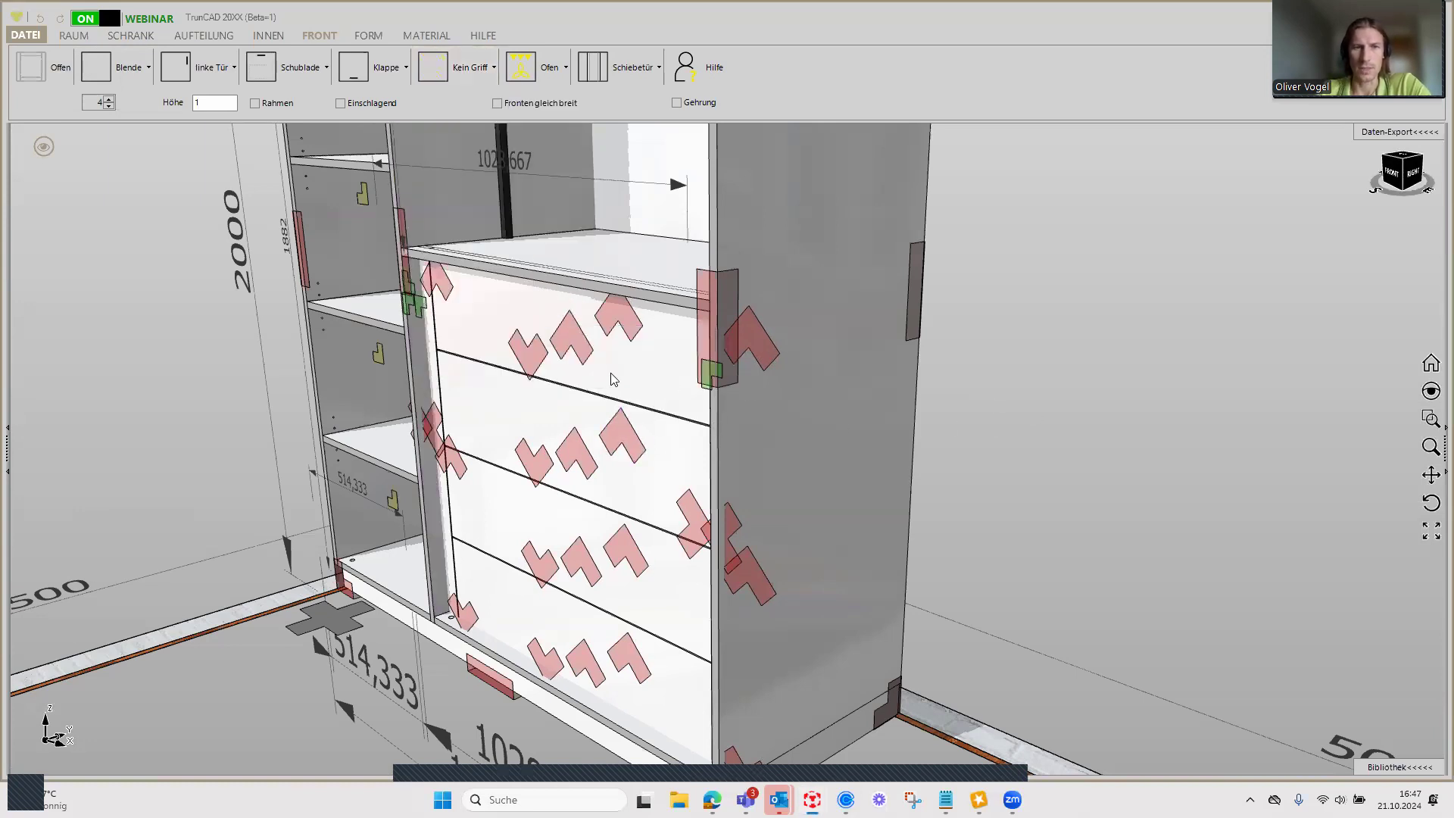
click(583, 368)
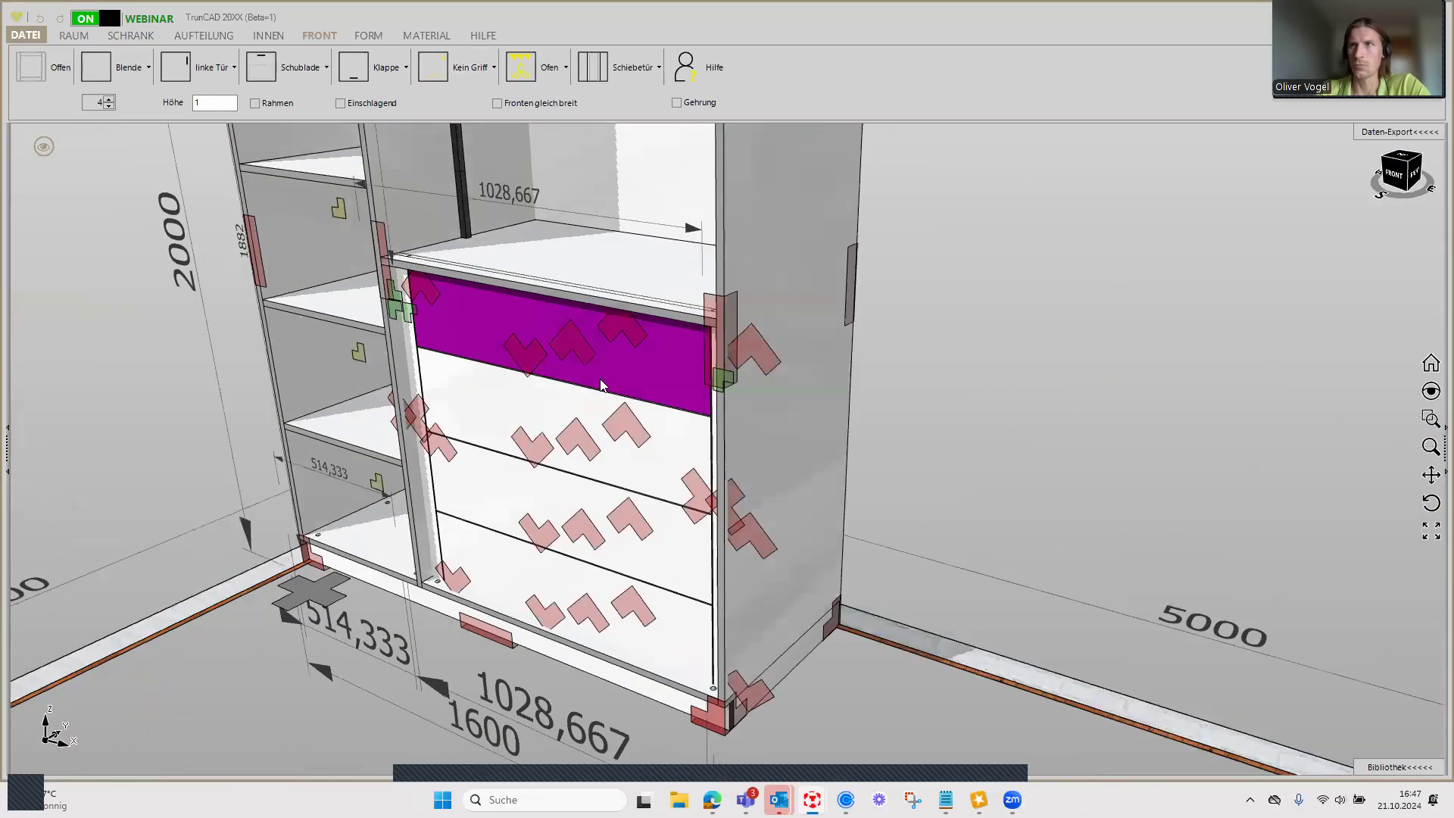
scroll(601, 382, down, 2)
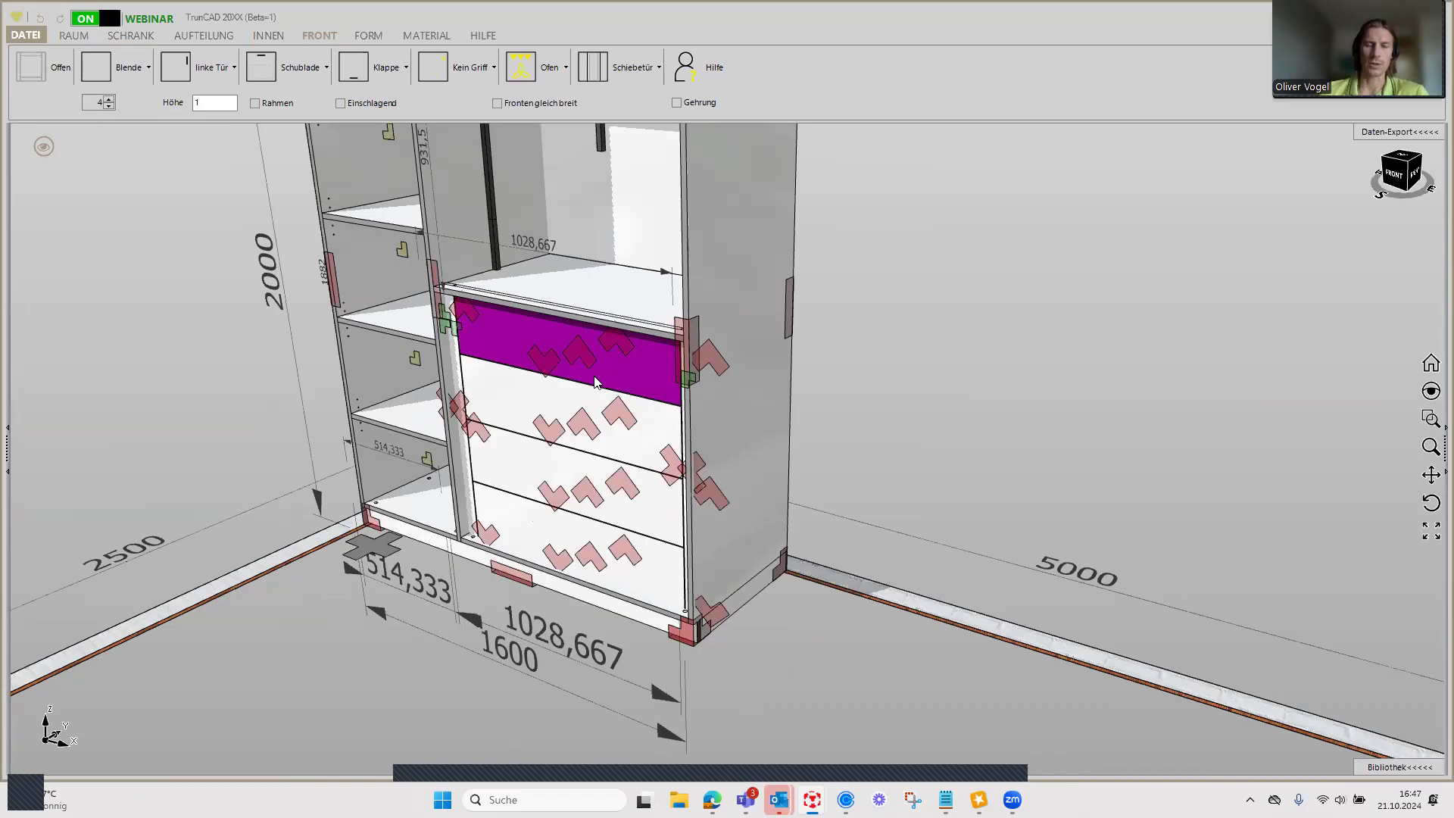
scroll(833, 318, down, 3)
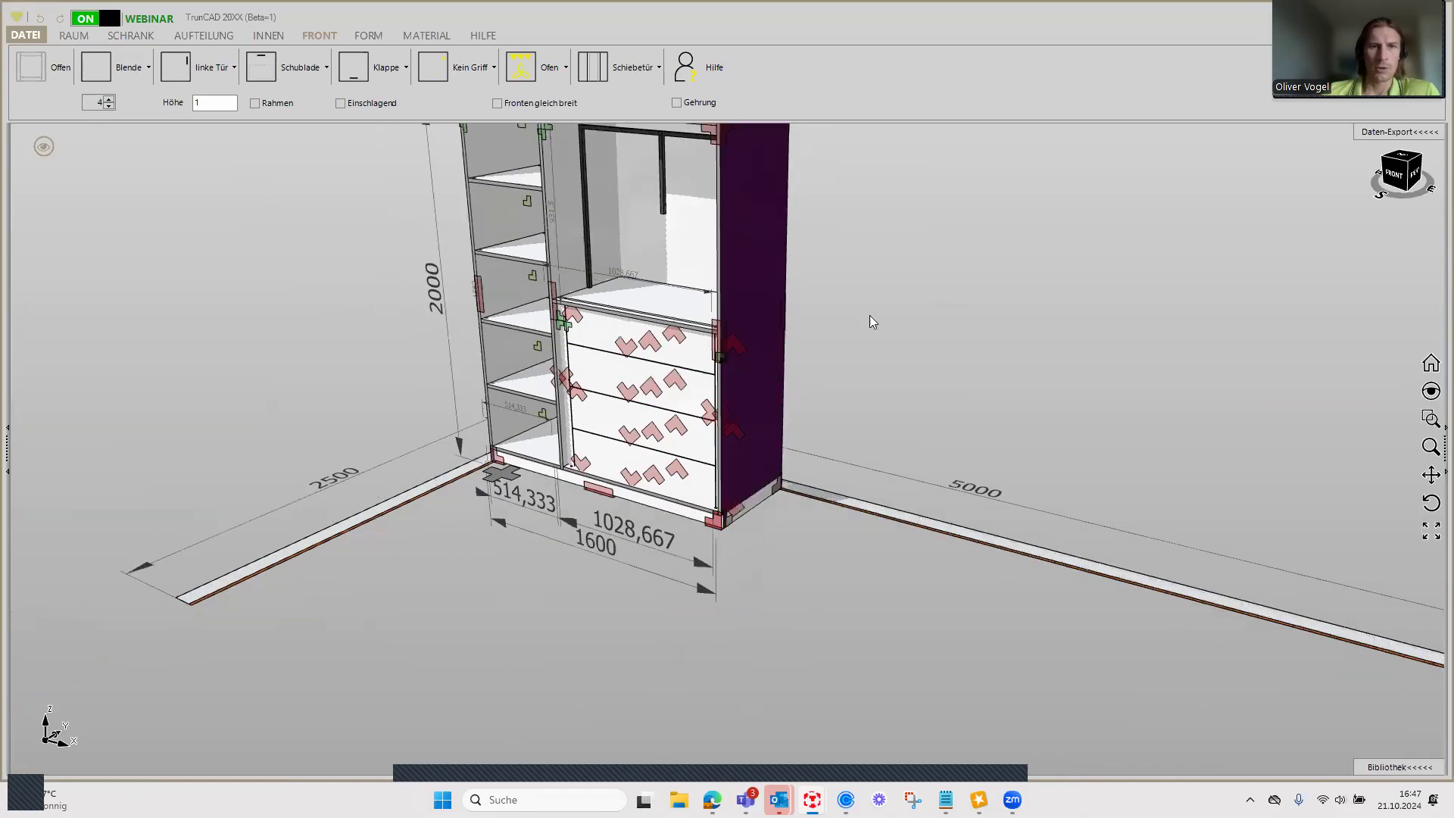
scroll(870, 333, down, 1)
mouse_move(869, 356)
middle_down()
mouse_move(900, 326)
mouse_move(880, 349)
middle_up()
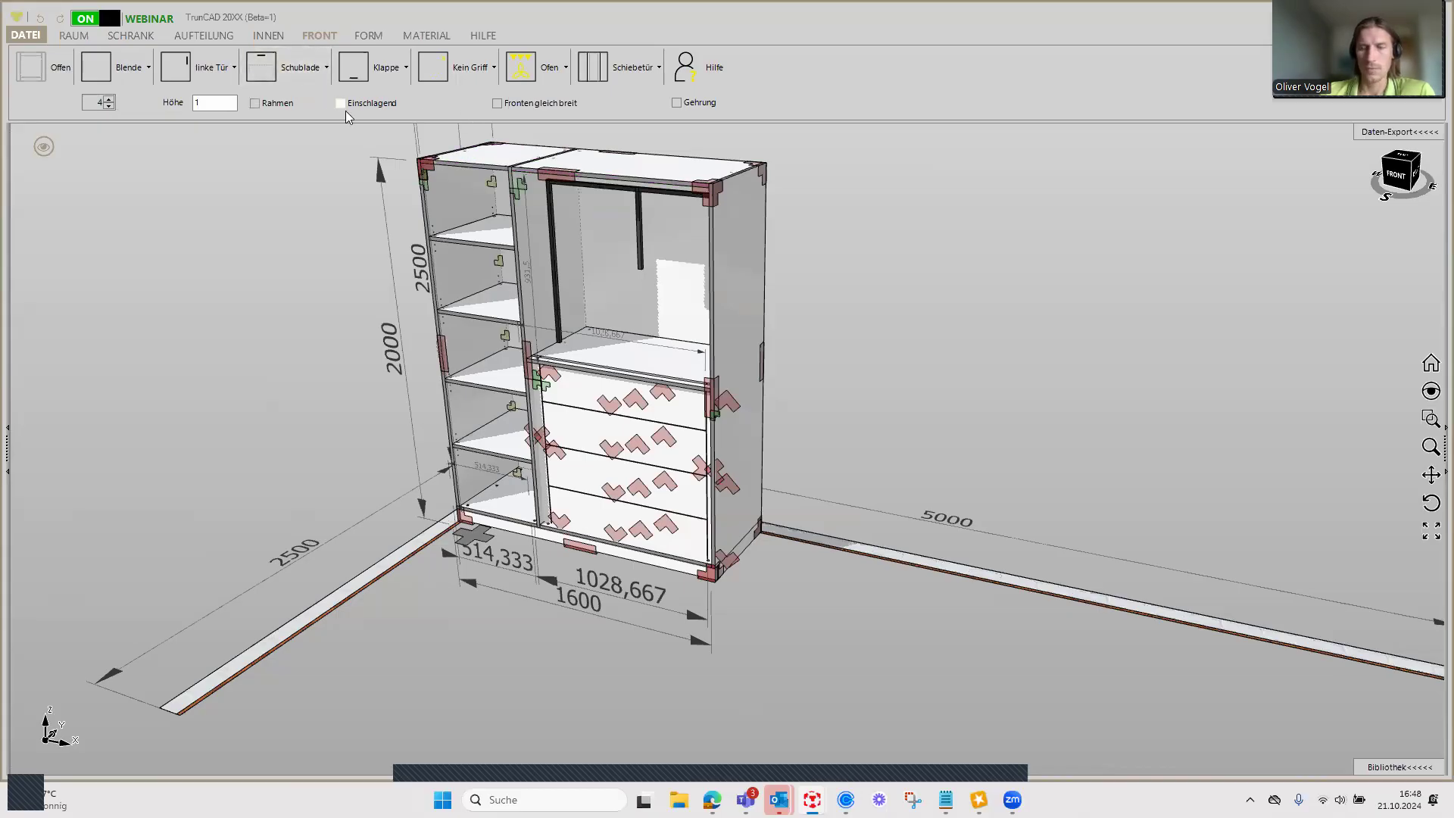
Step: Close the left compartment with a single left-hinged door ('linke Tür')
click(108, 106)
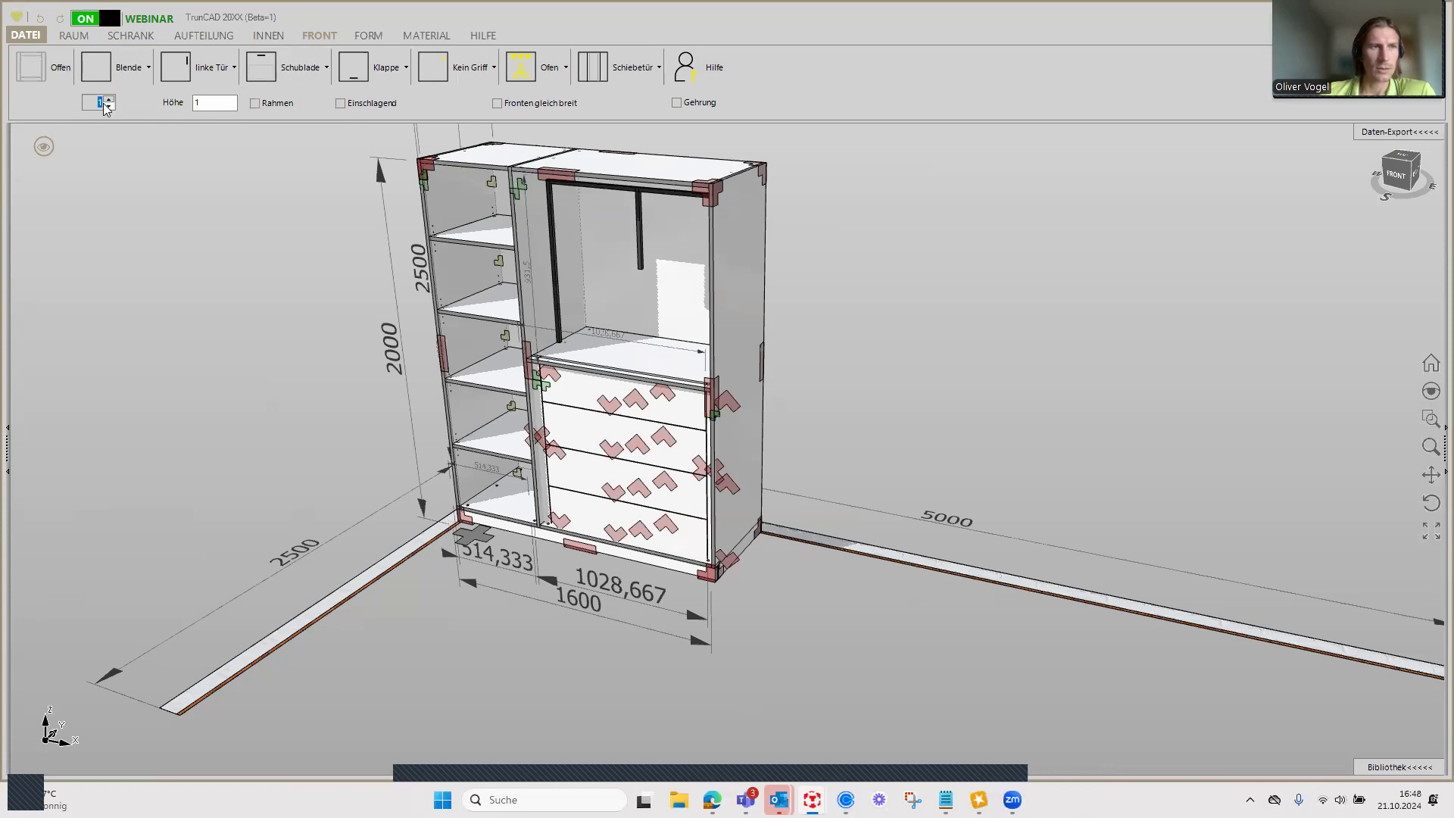
click(182, 75)
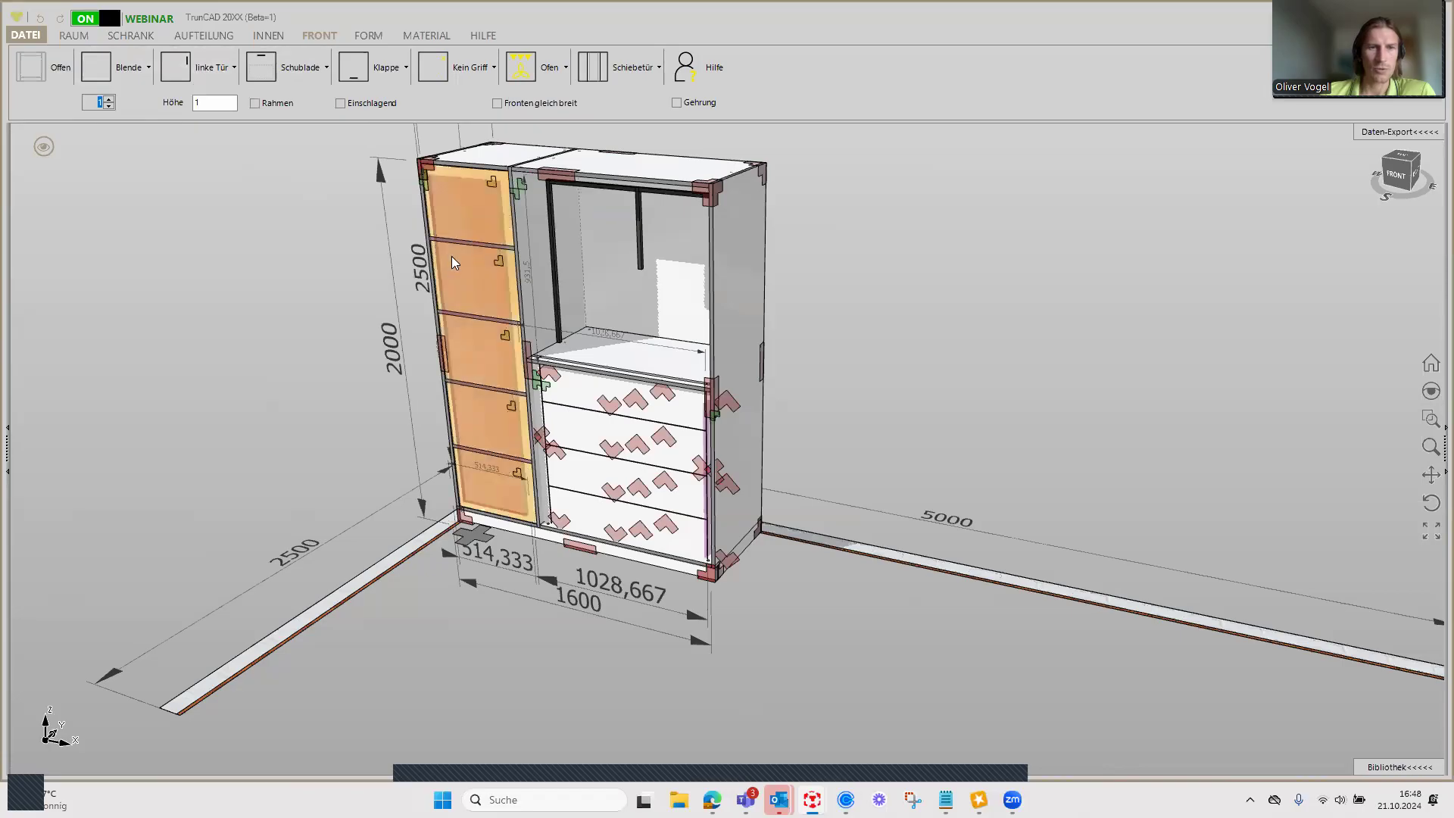
click(452, 261)
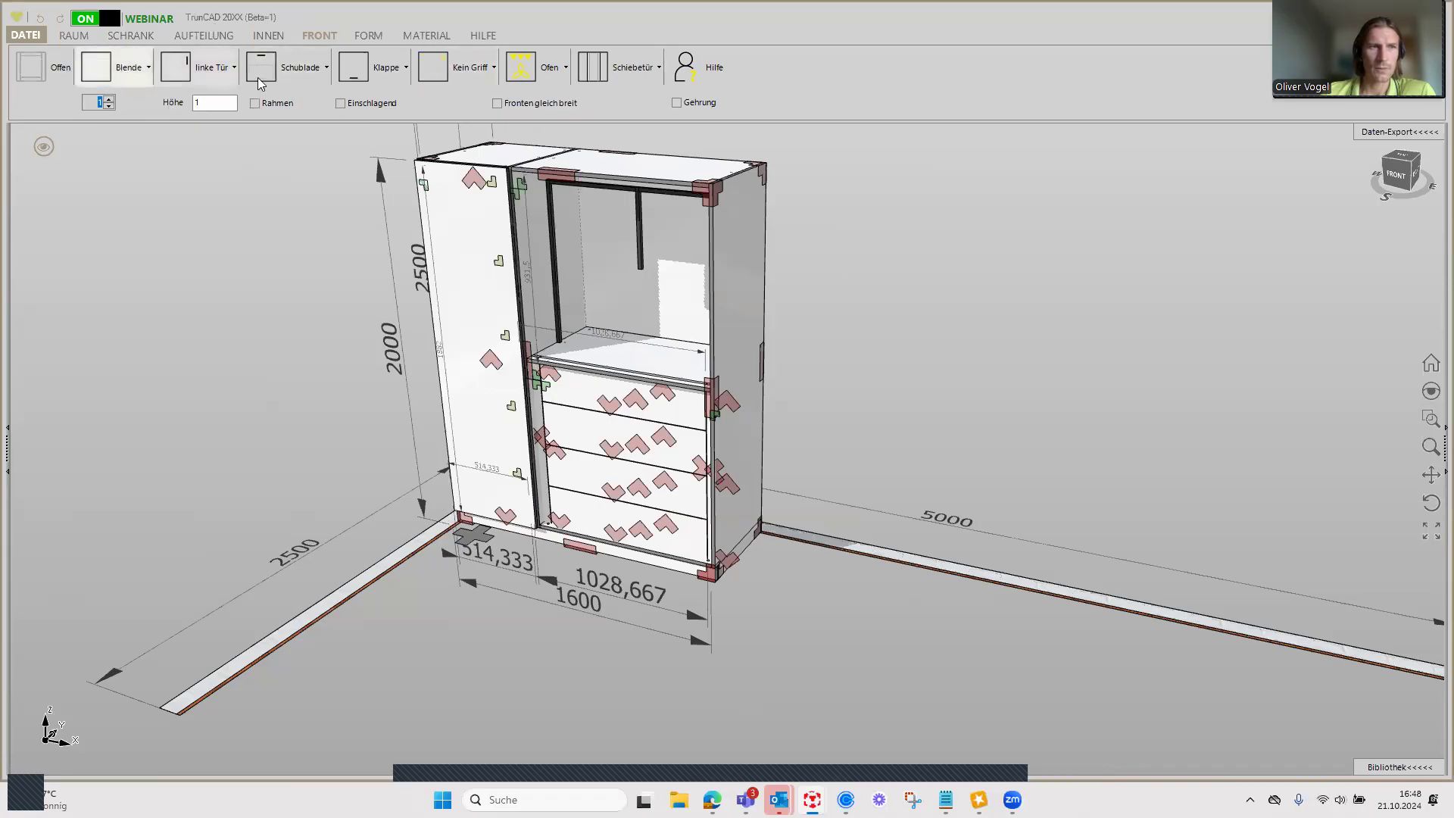
Step: Place a 'Zweitürig' pair of doors on the right compartment
click(220, 73)
click(233, 154)
click(178, 76)
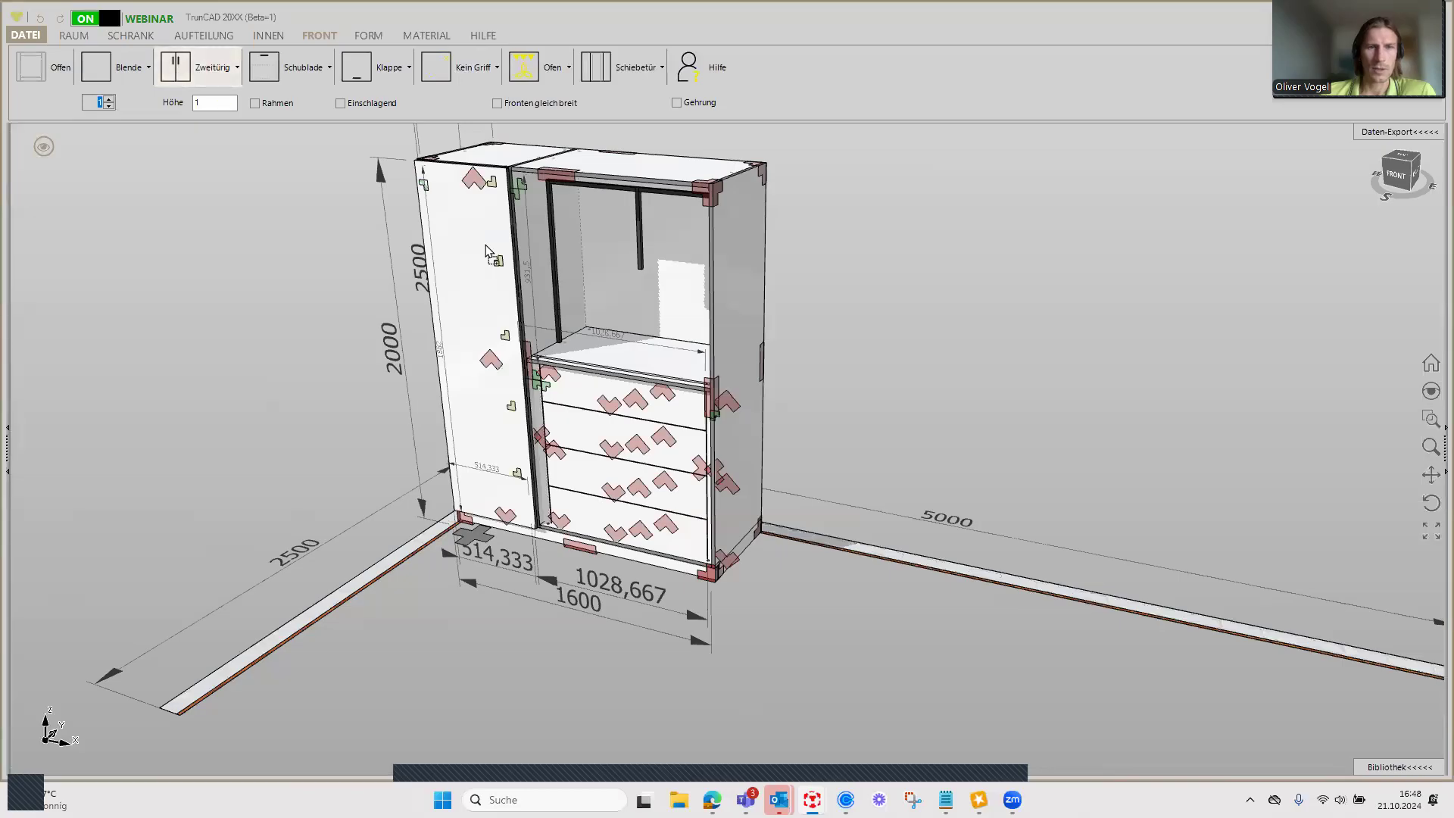
click(601, 374)
mouse_move(879, 423)
middle_down()
mouse_move(905, 396)
mouse_move(886, 409)
middle_up()
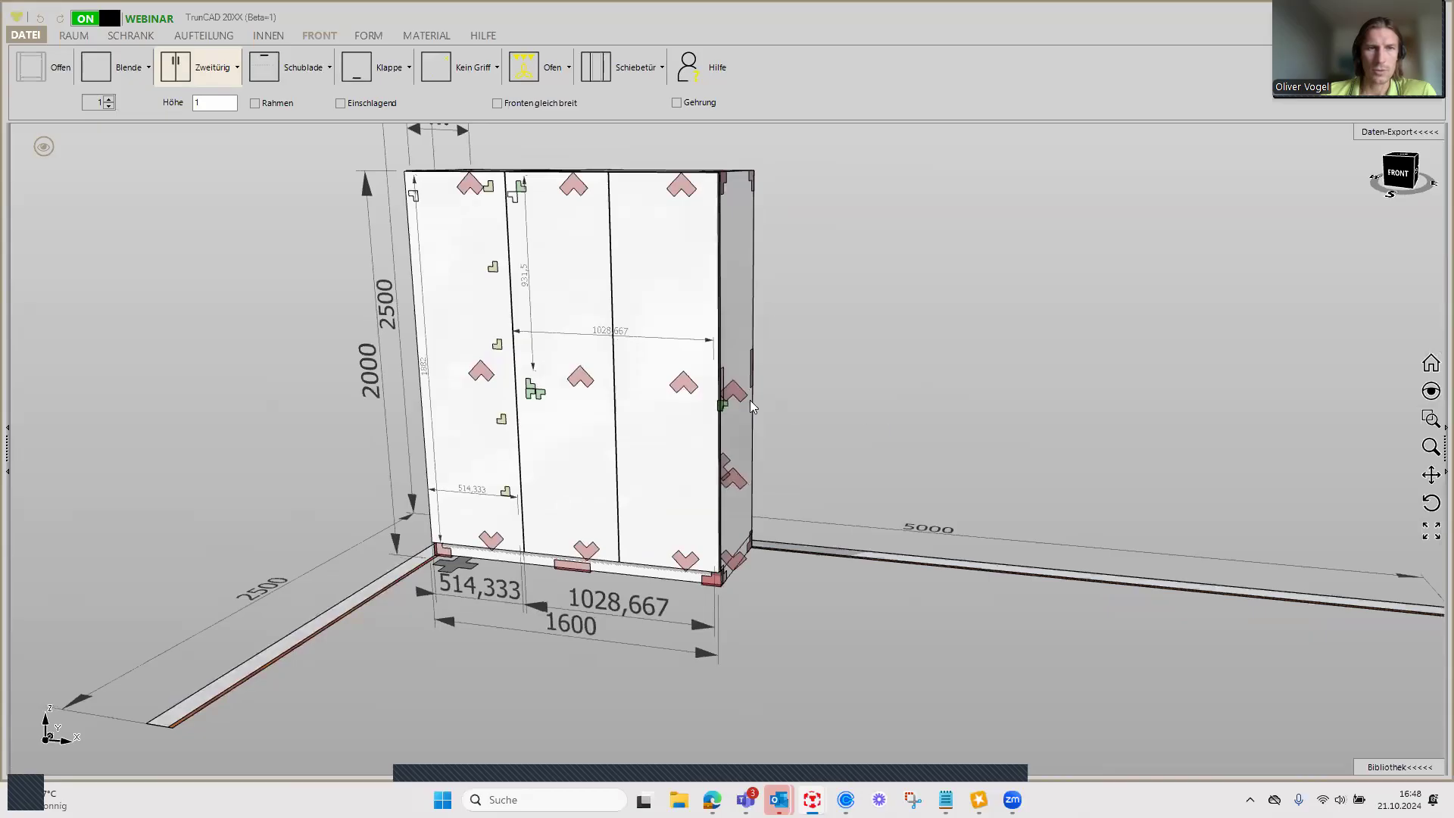
scroll(534, 333, up, 2)
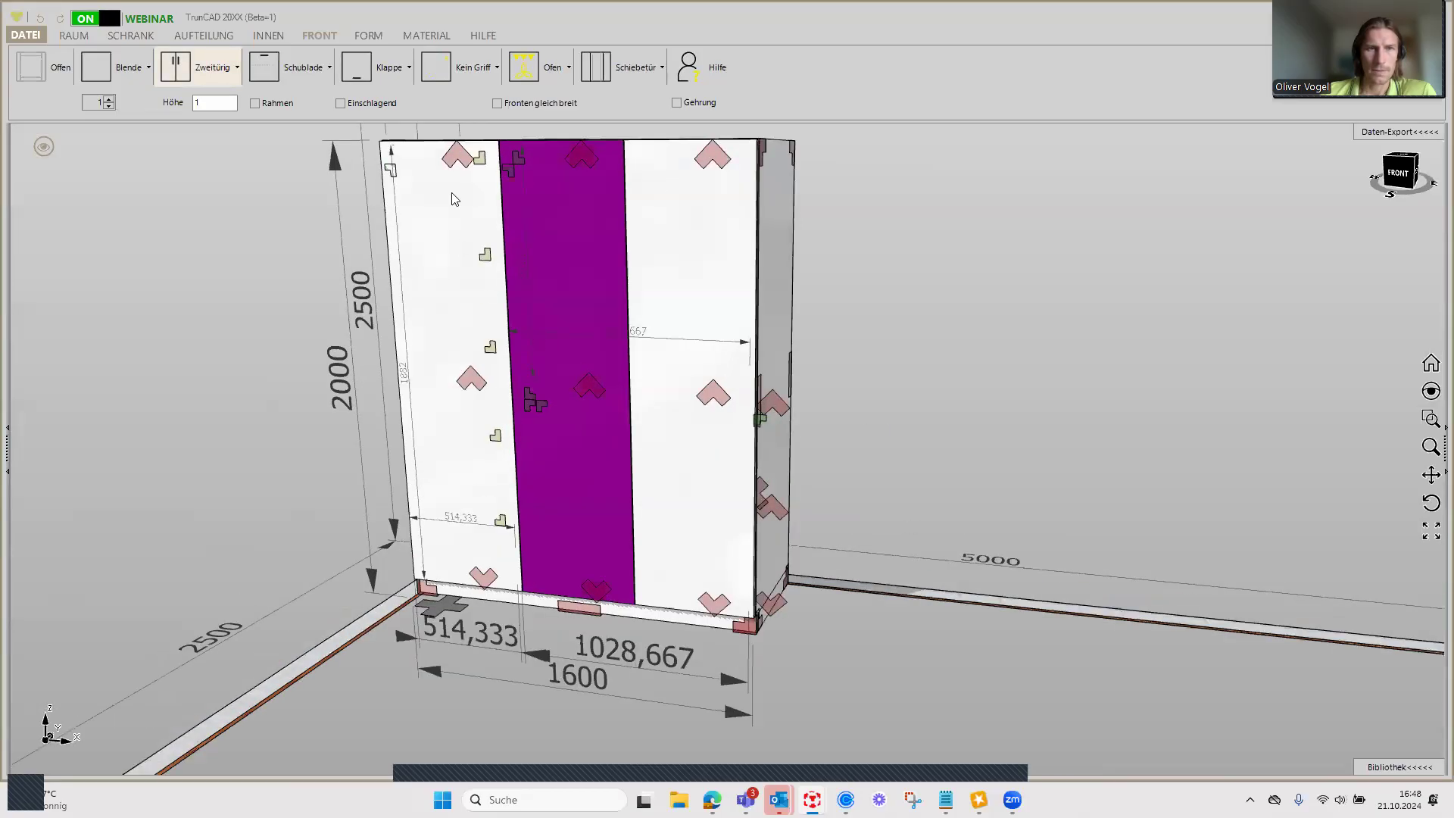
Step: Toggle 'Fronten gleich breit' to compare equal-width doors against the original widths
click(499, 107)
click(497, 104)
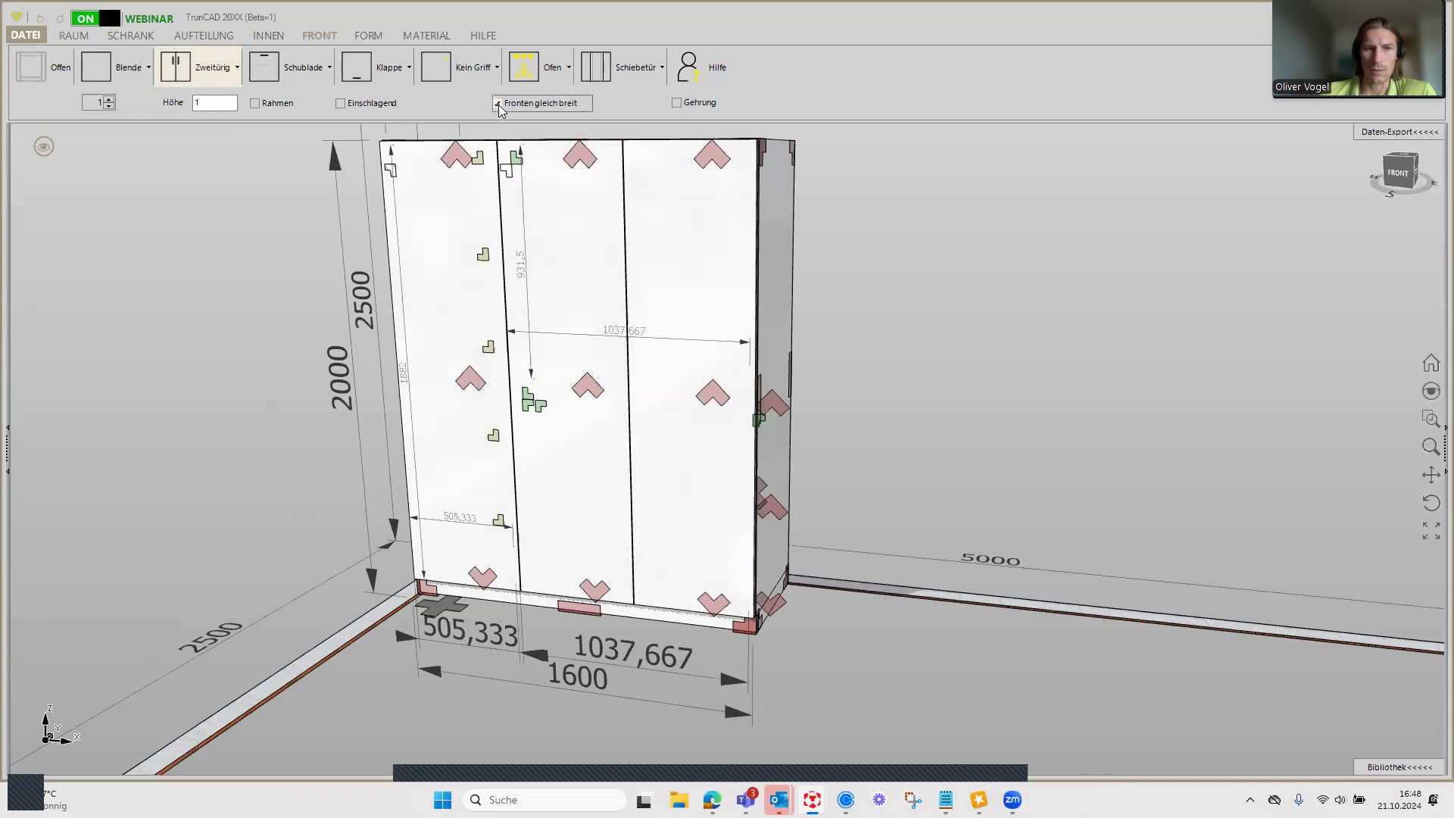
click(499, 107)
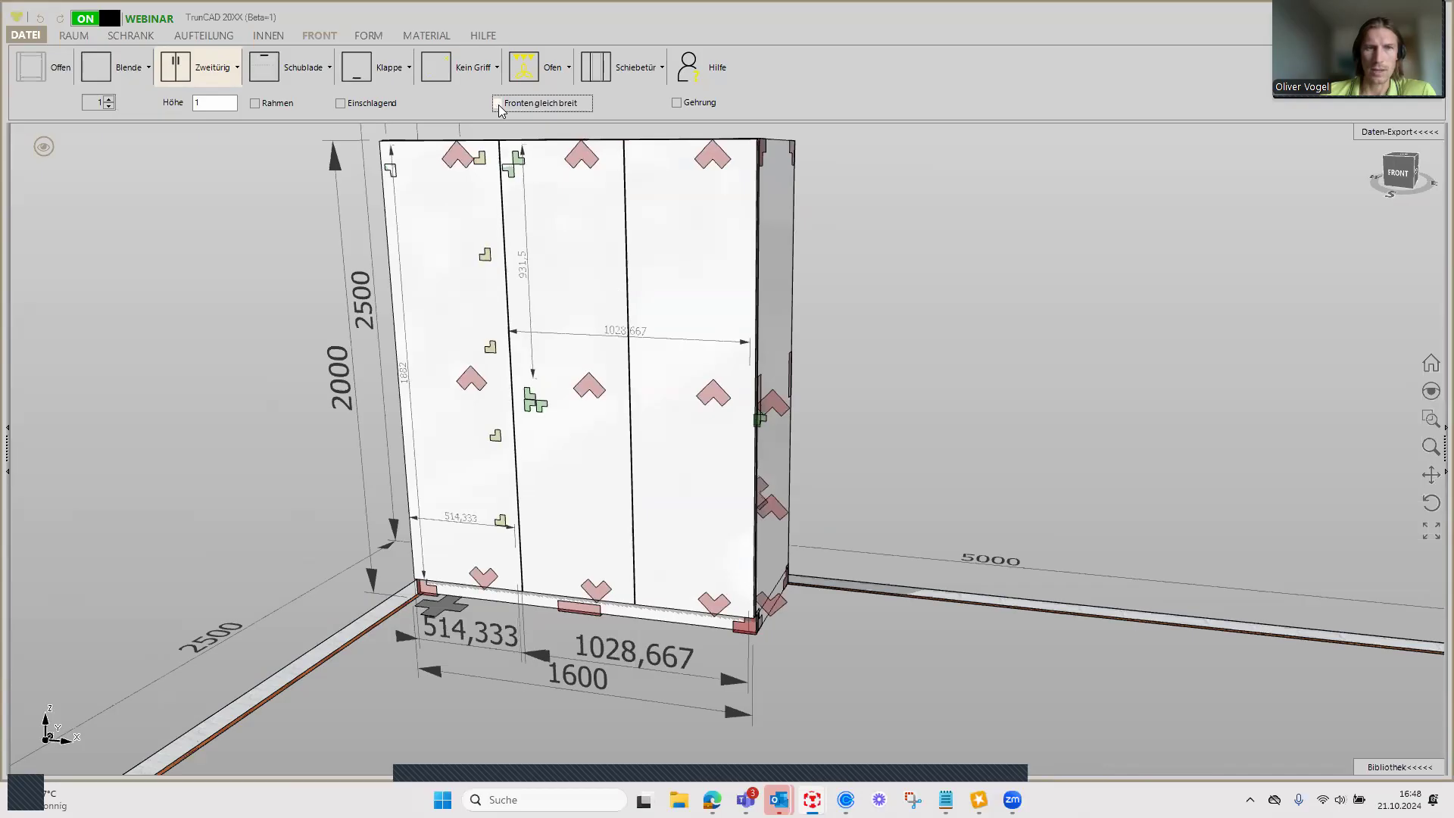
click(499, 106)
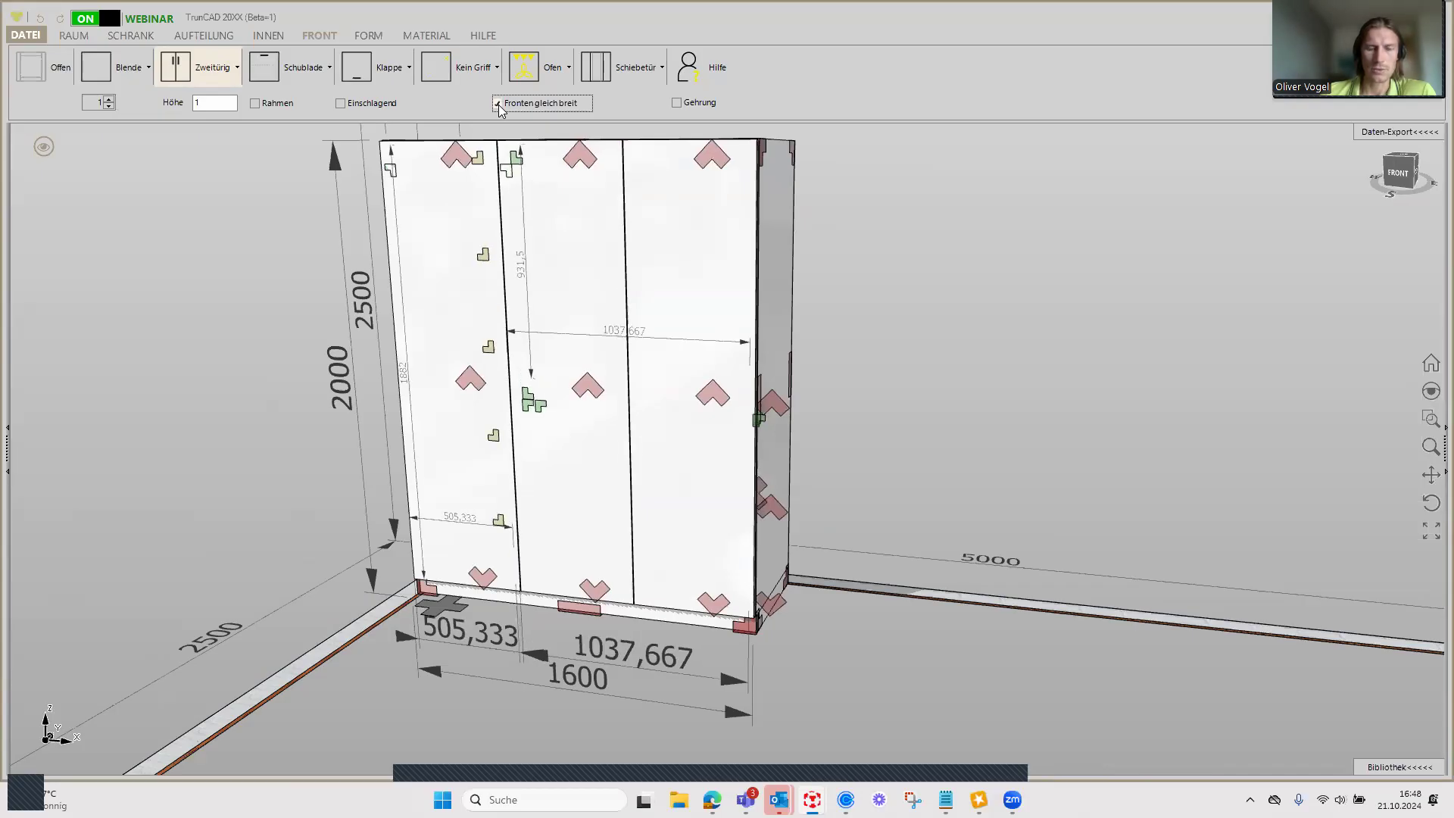
click(499, 106)
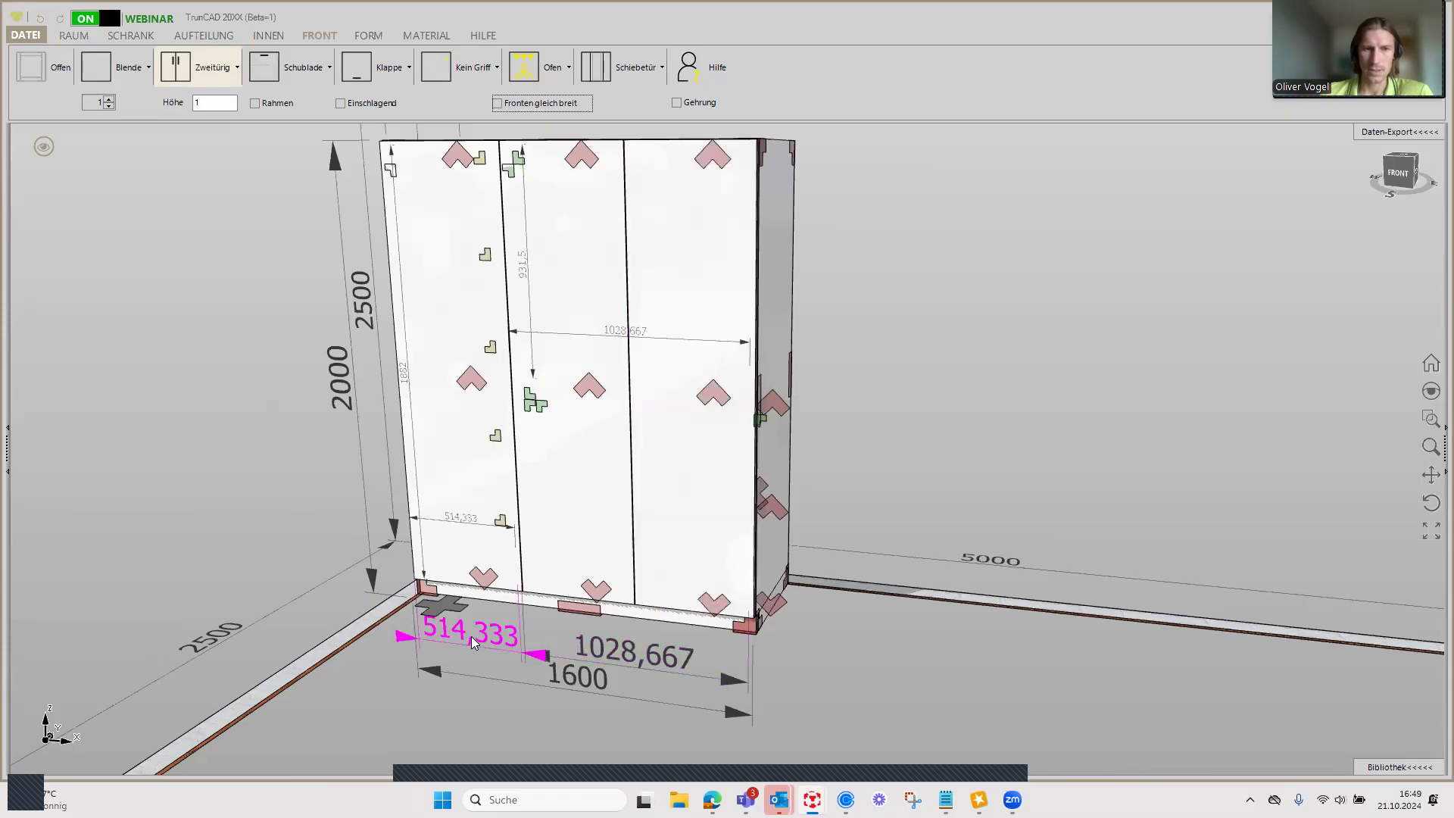
click(497, 103)
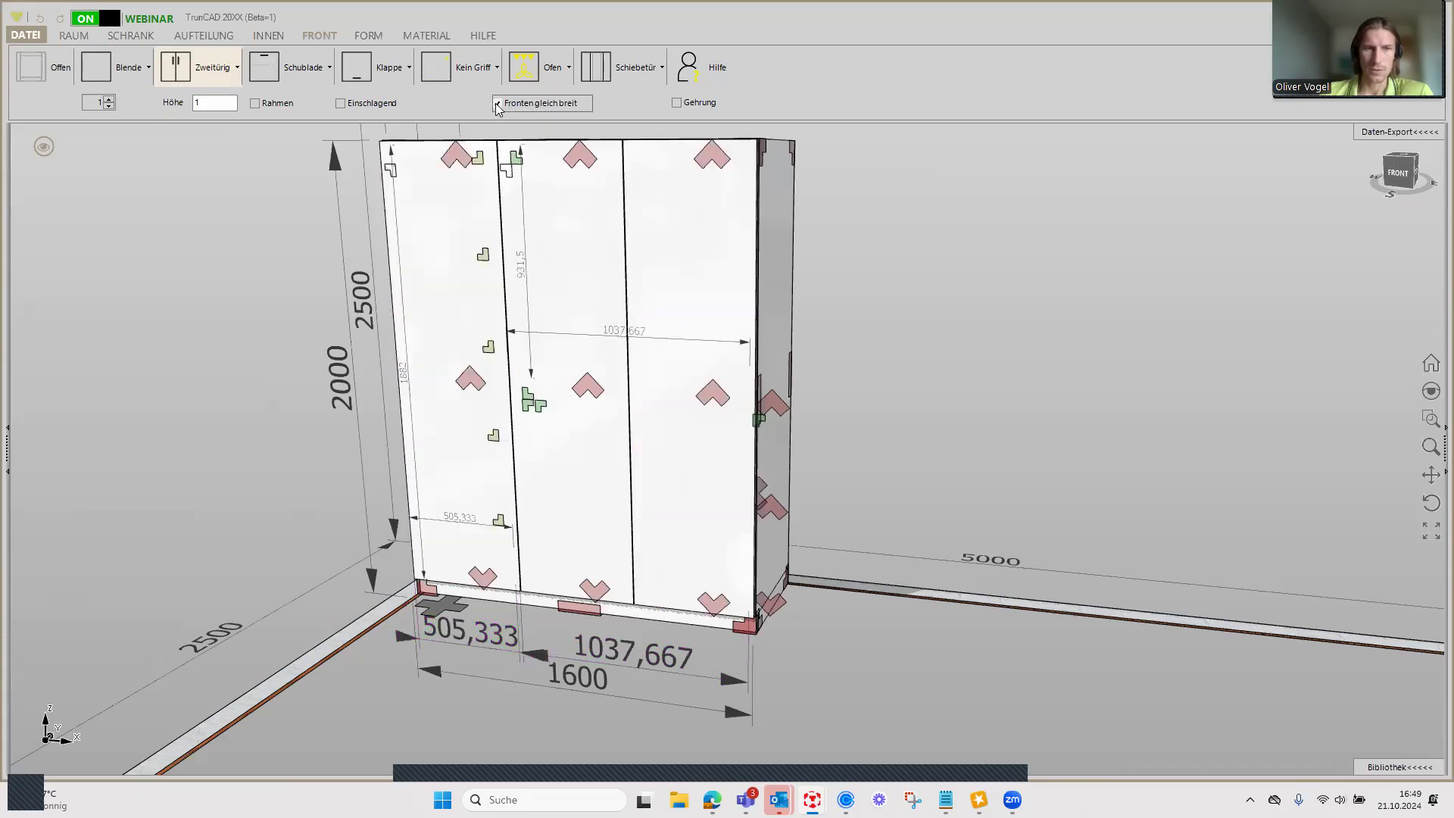
click(497, 104)
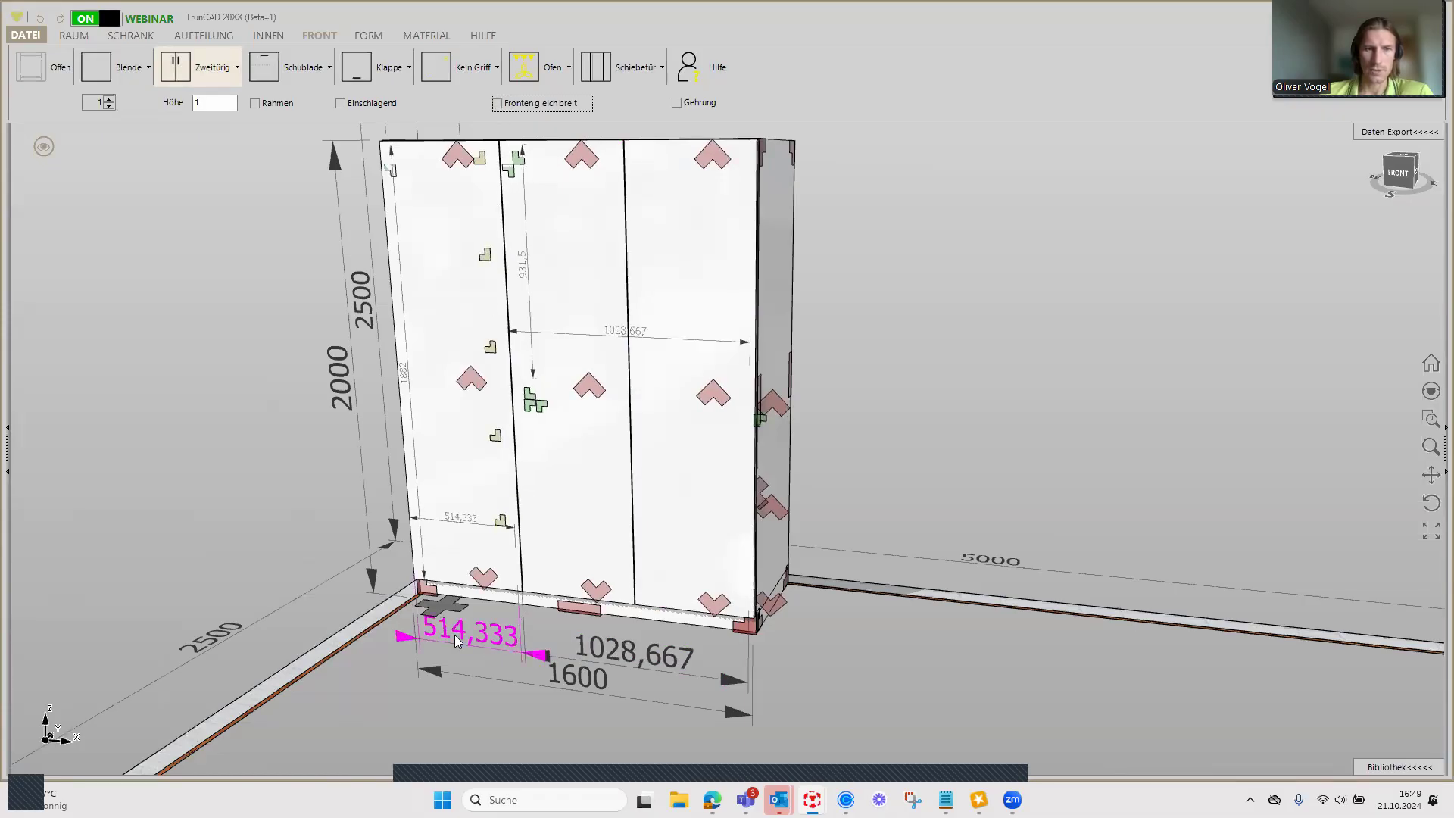
Step: Keep the doors equal width (505,333 and 1037,667) and show the 'Kein Griff' handle options
click(501, 107)
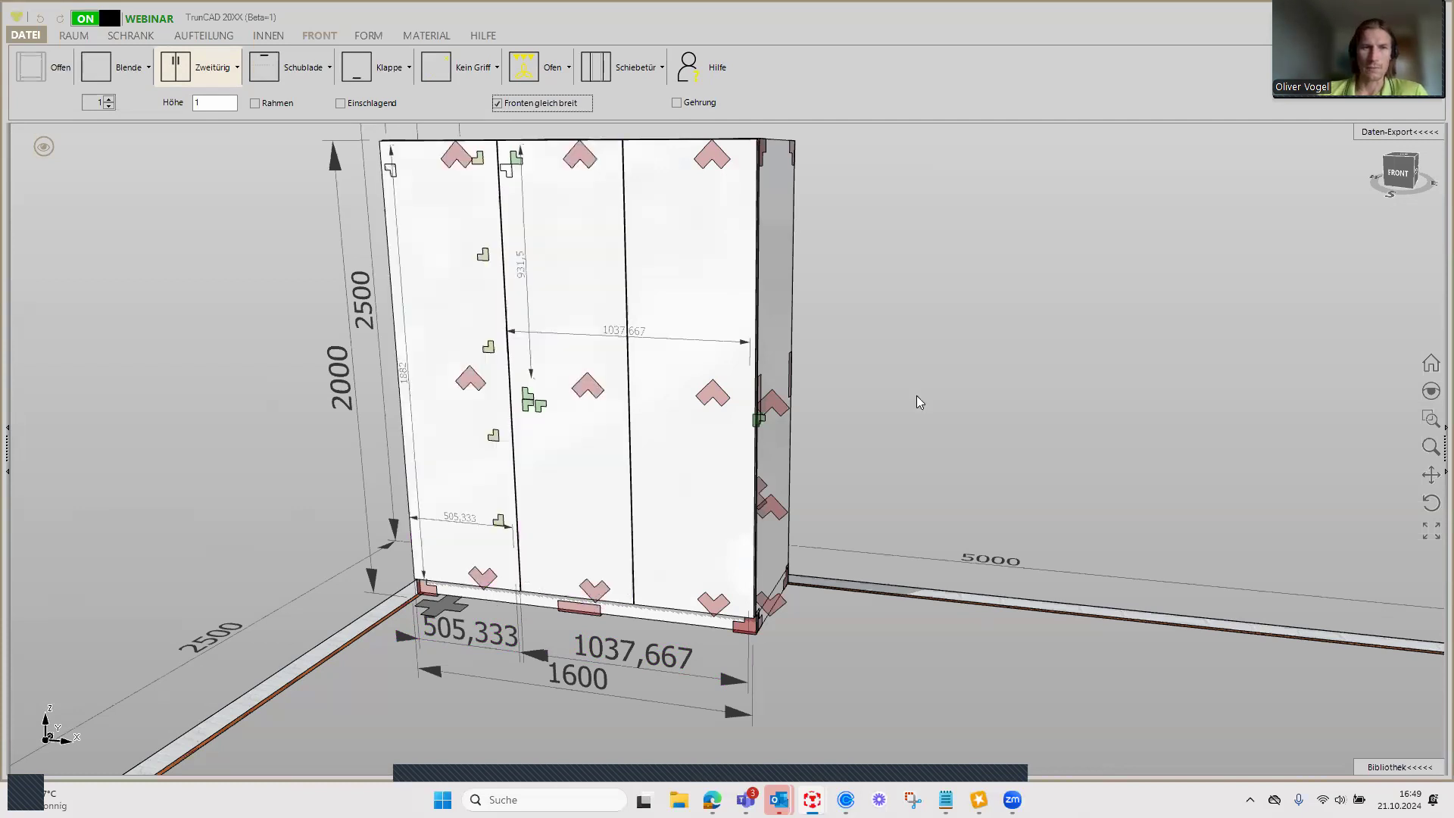
mouse_move(916, 401)
middle_down()
mouse_move(905, 427)
mouse_move(922, 433)
middle_up()
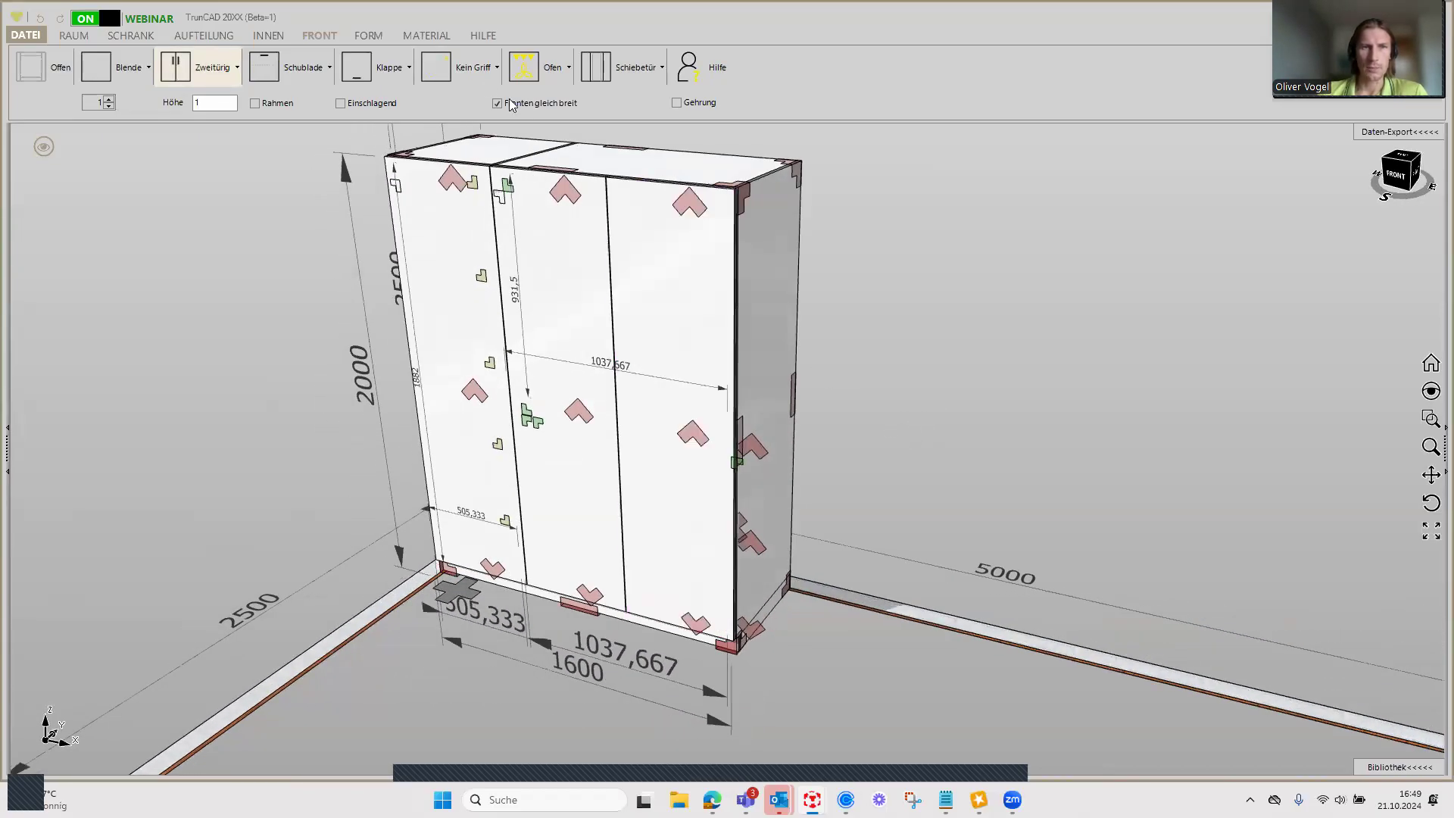
click(483, 74)
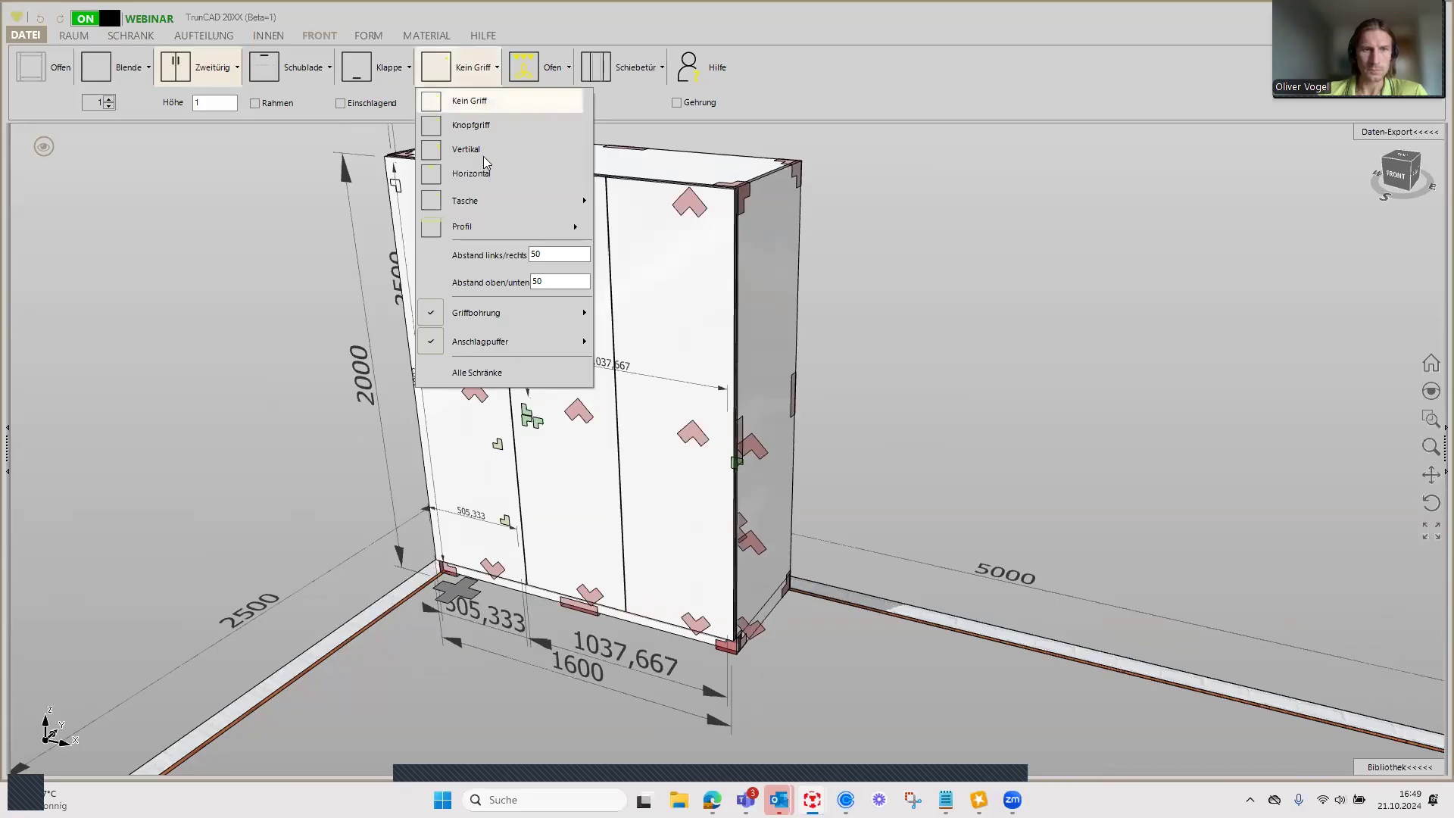
mouse_move(480, 341)
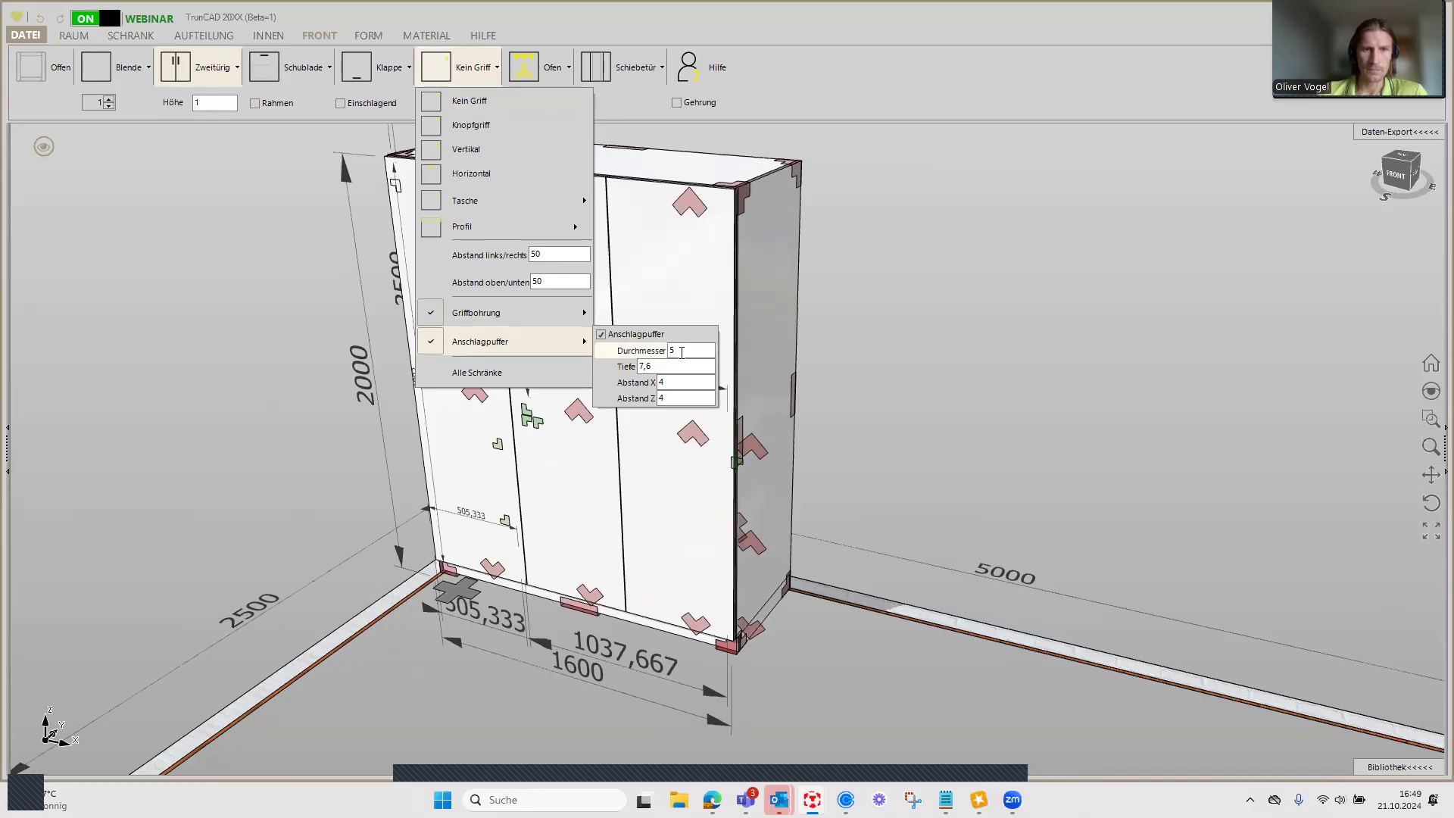
Step: Switch the wardrobe to transparent wireframe display and zoom the view
right_click(119, 90)
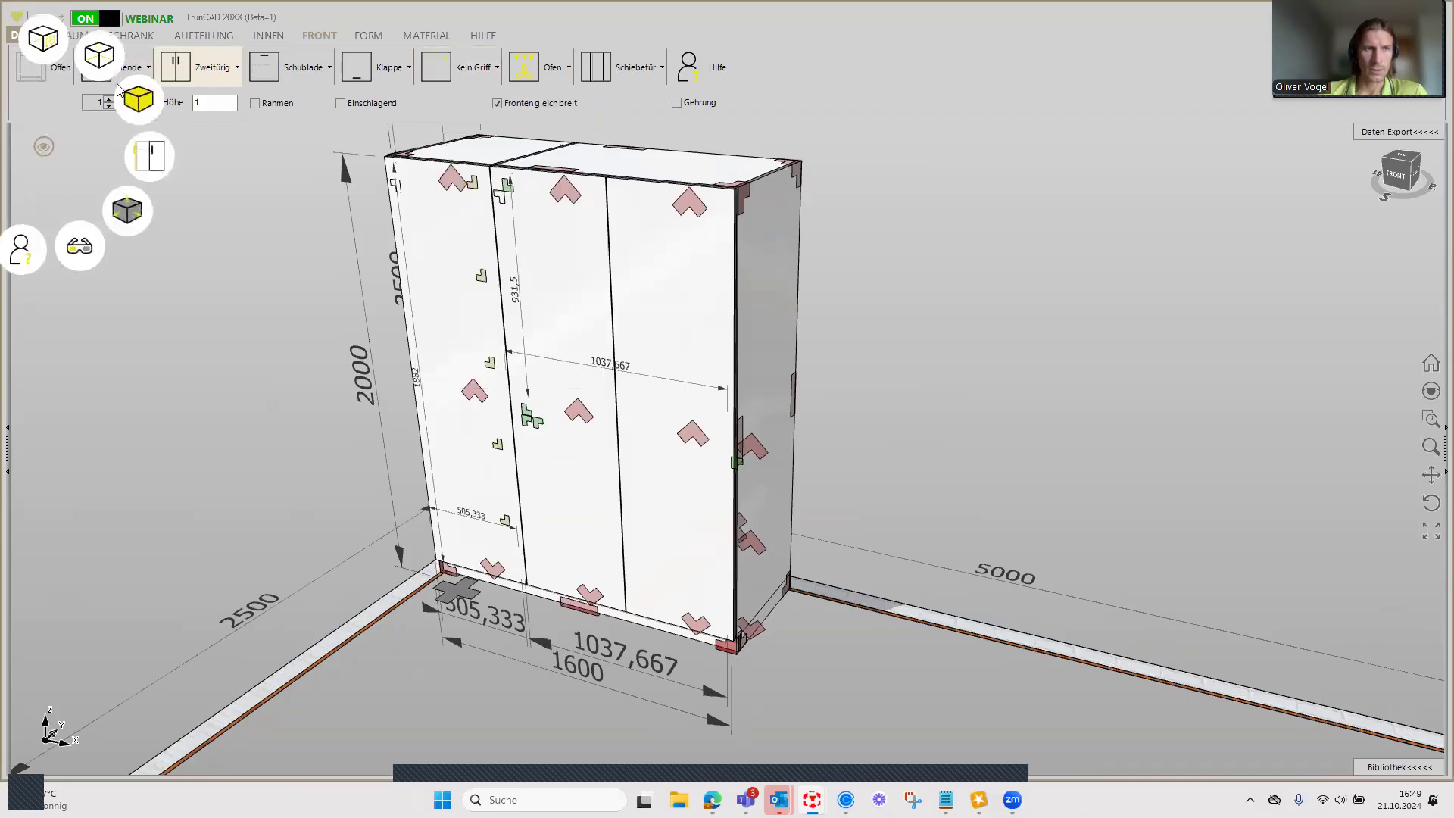
click(135, 97)
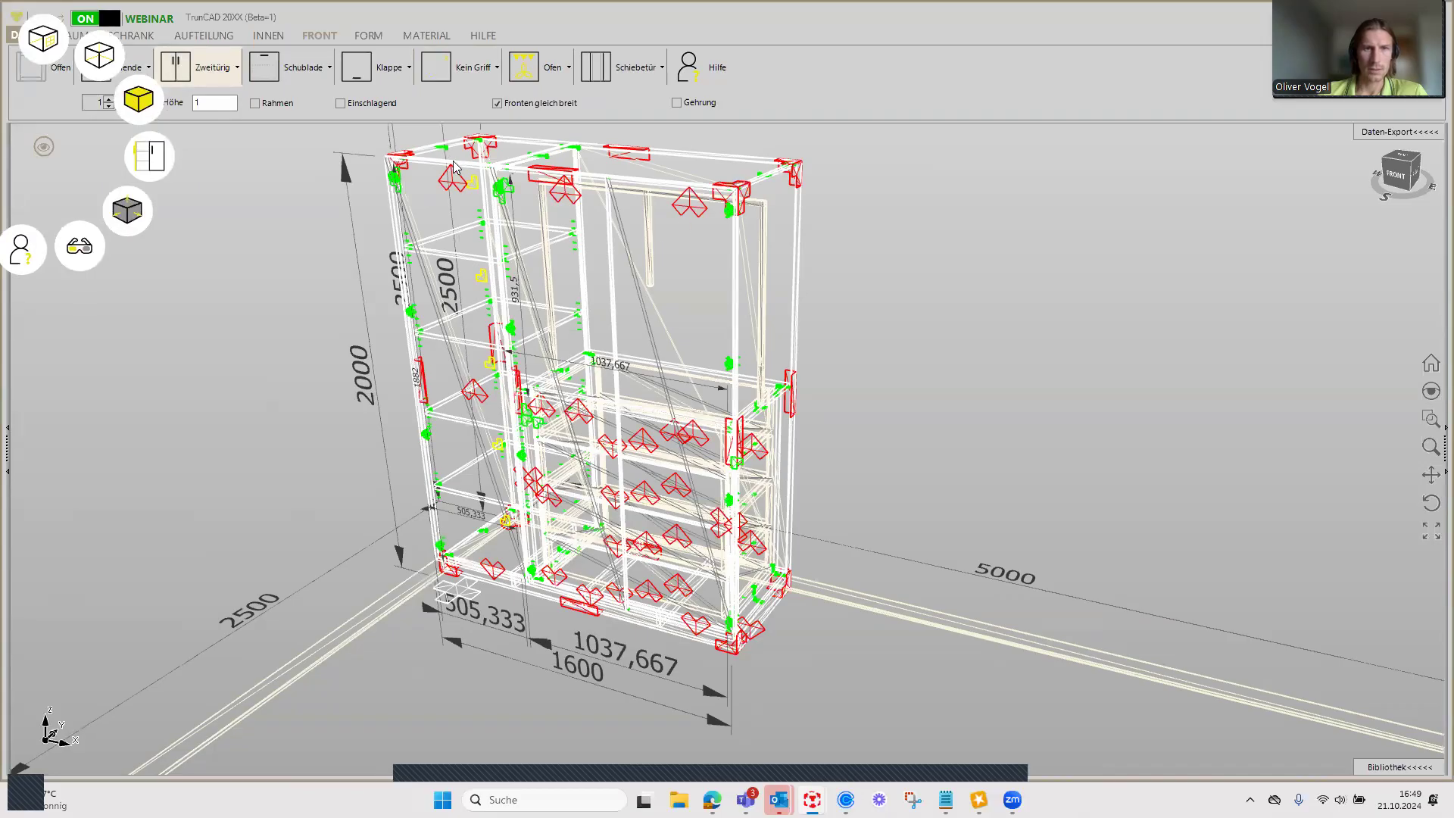
scroll(447, 157, up, 2)
scroll(492, 160, up, 2)
scroll(544, 162, up, 2)
scroll(541, 172, up, 2)
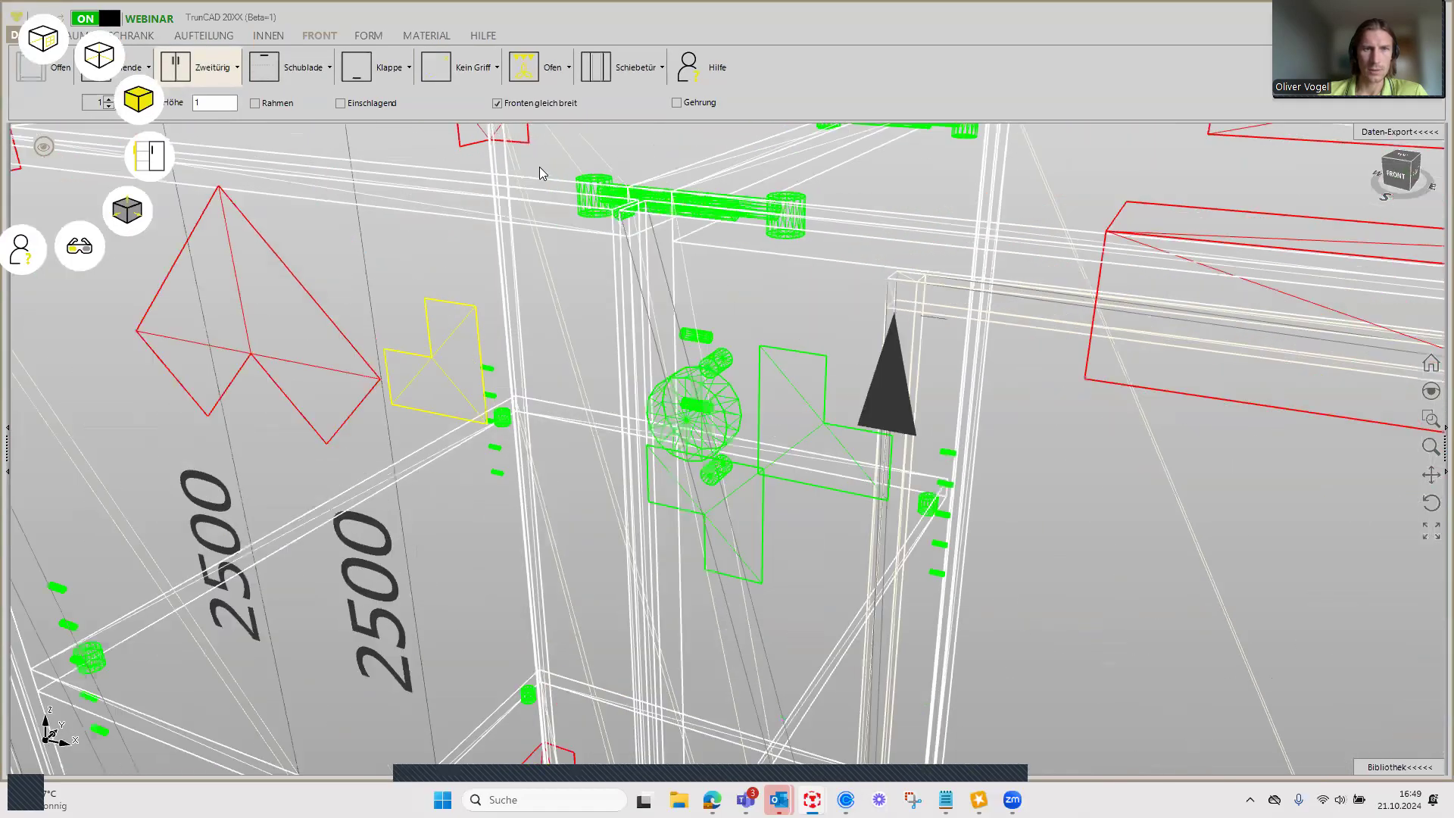
scroll(549, 188, down, 2)
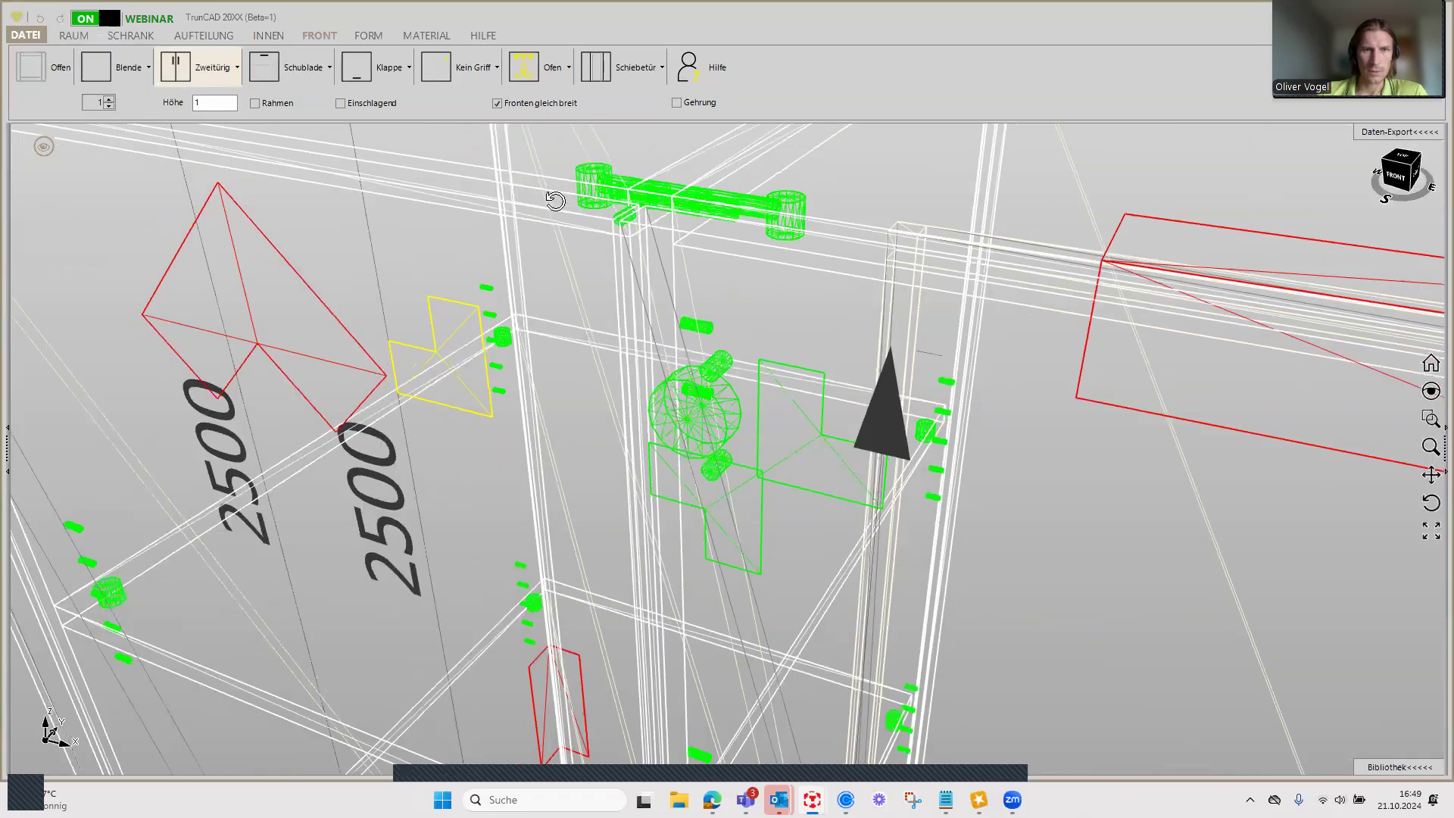
scroll(560, 189, down, 2)
scroll(572, 192, down, 2)
scroll(572, 193, down, 3)
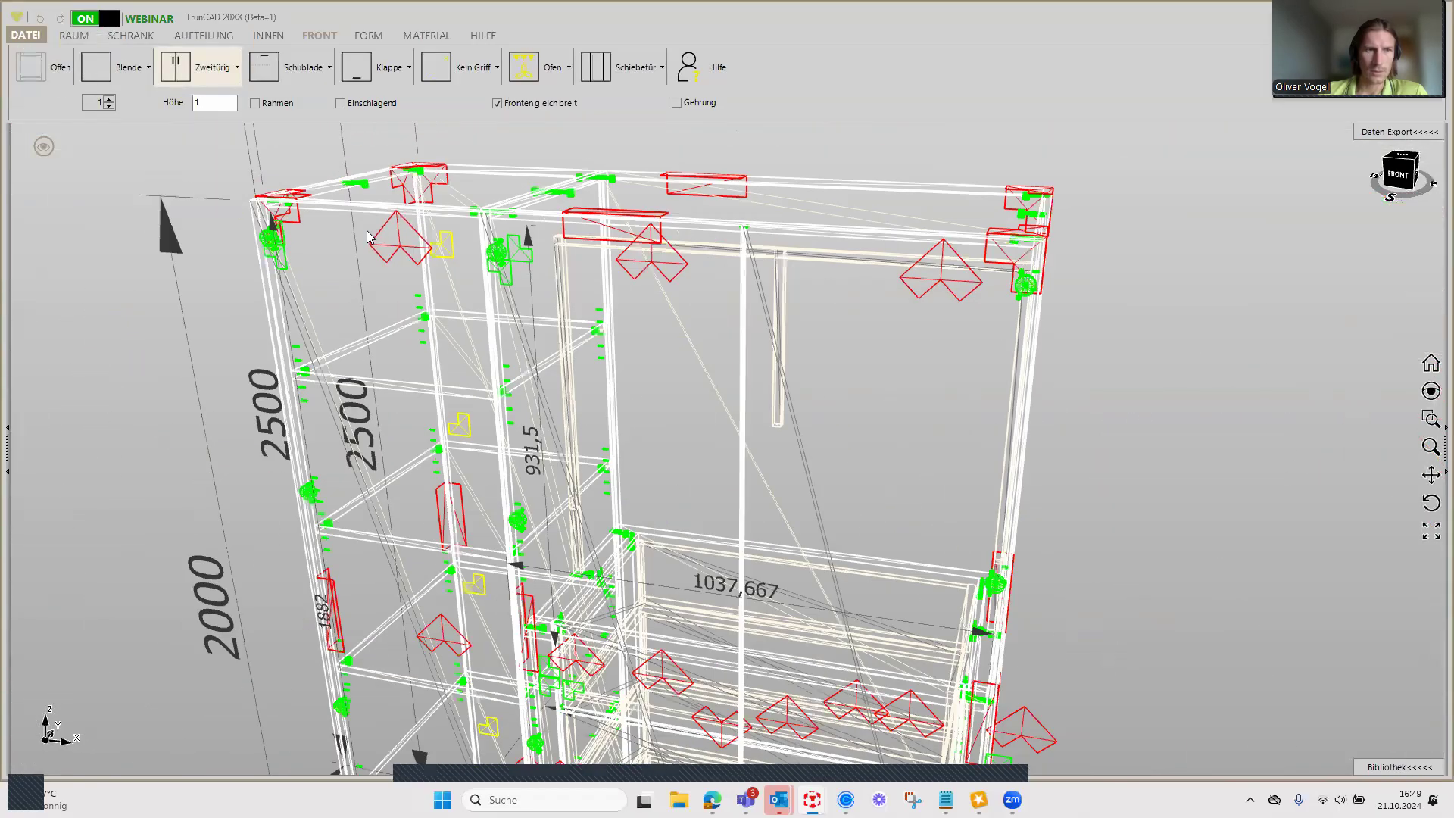
scroll(500, 175, down, 2)
scroll(428, 159, down, 1)
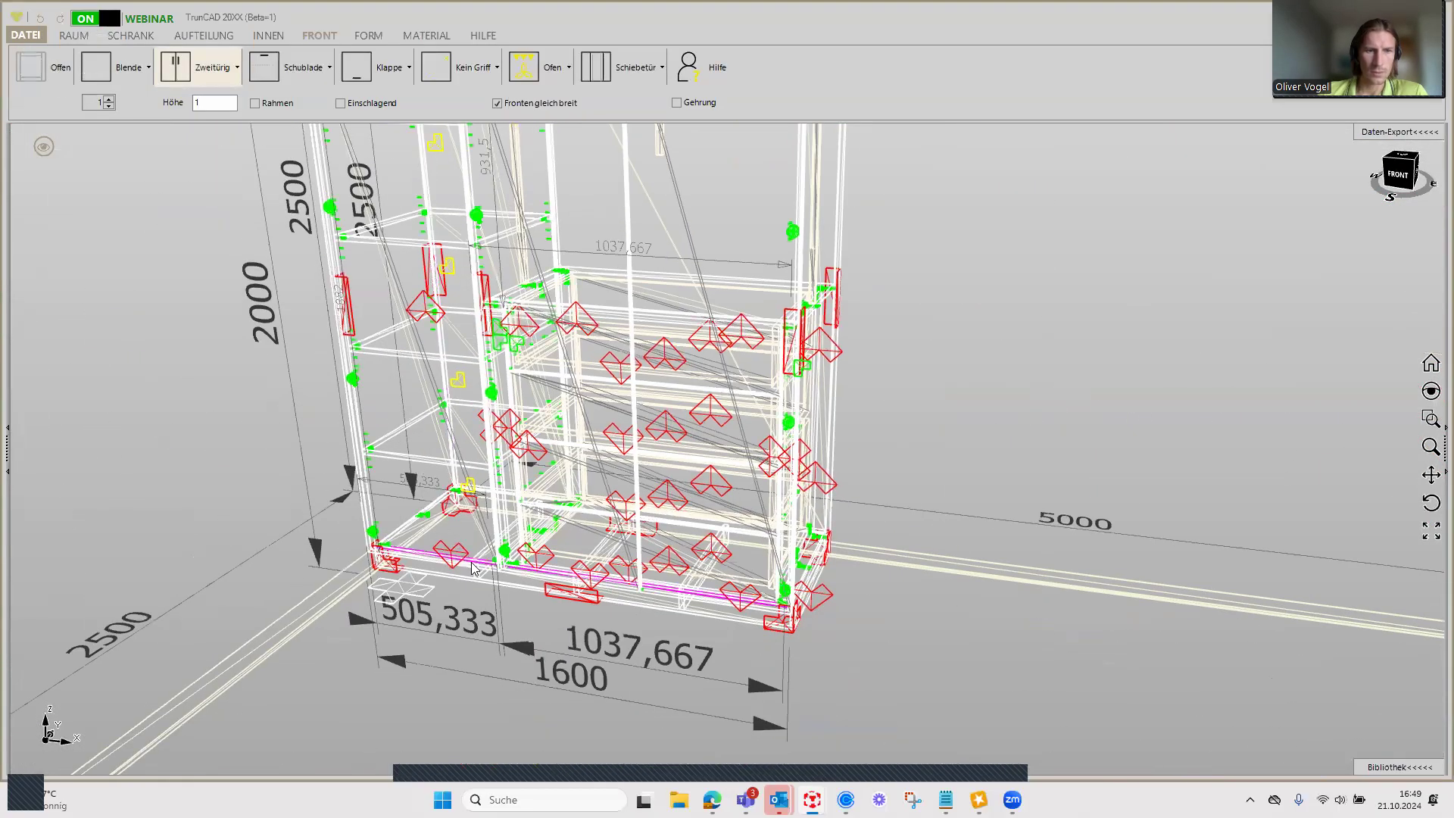
Step: Zoom and orbit to an angled front-right view of the bumper cylinders at the door bottoms
scroll(473, 564, up, 3)
scroll(513, 583, up, 1)
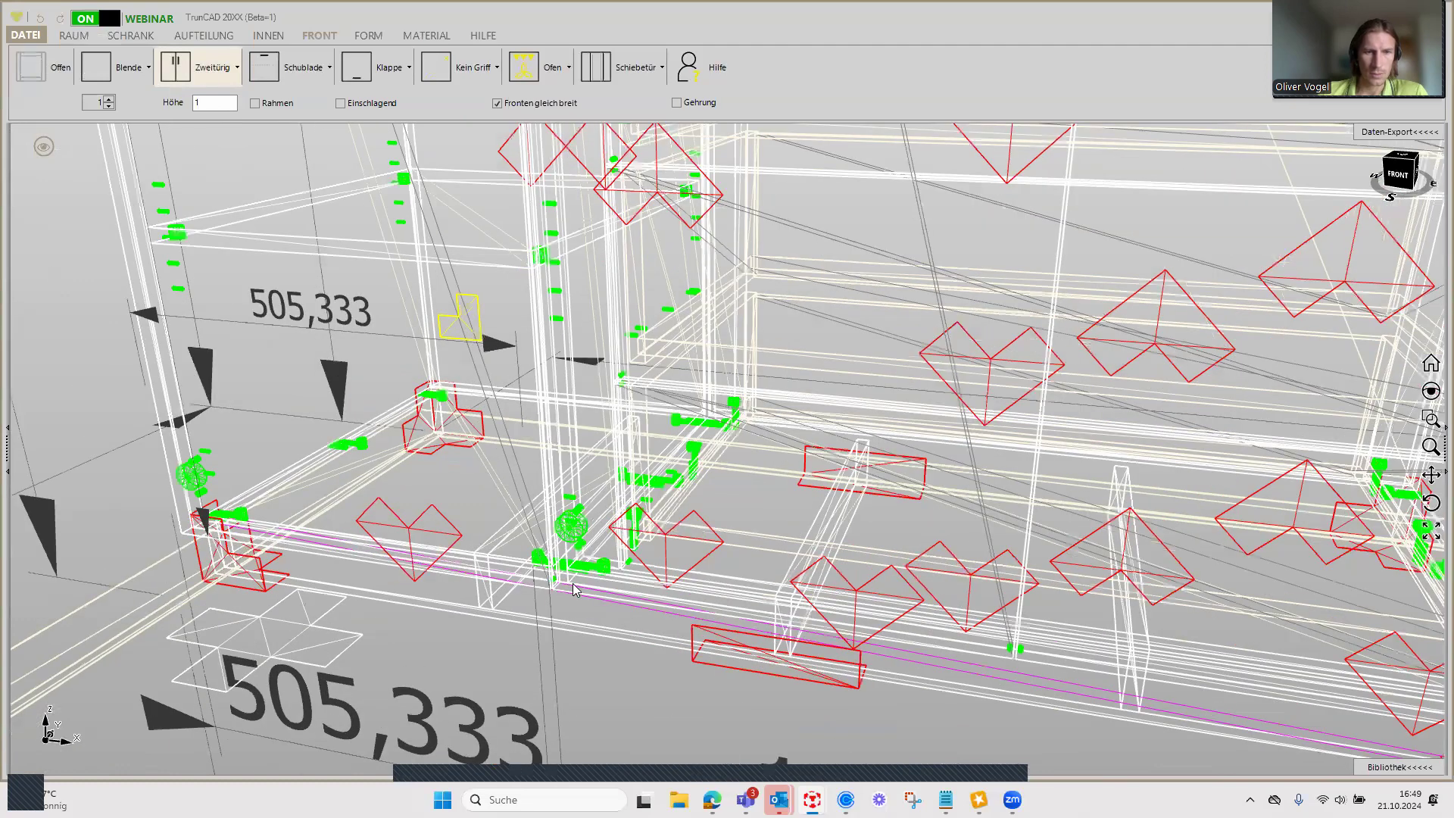
scroll(573, 589, up, 2)
scroll(576, 586, up, 1)
scroll(577, 583, up, 1)
scroll(578, 582, up, 1)
mouse_move(577, 581)
middle_down()
mouse_move(579, 561)
mouse_move(617, 560)
middle_up()
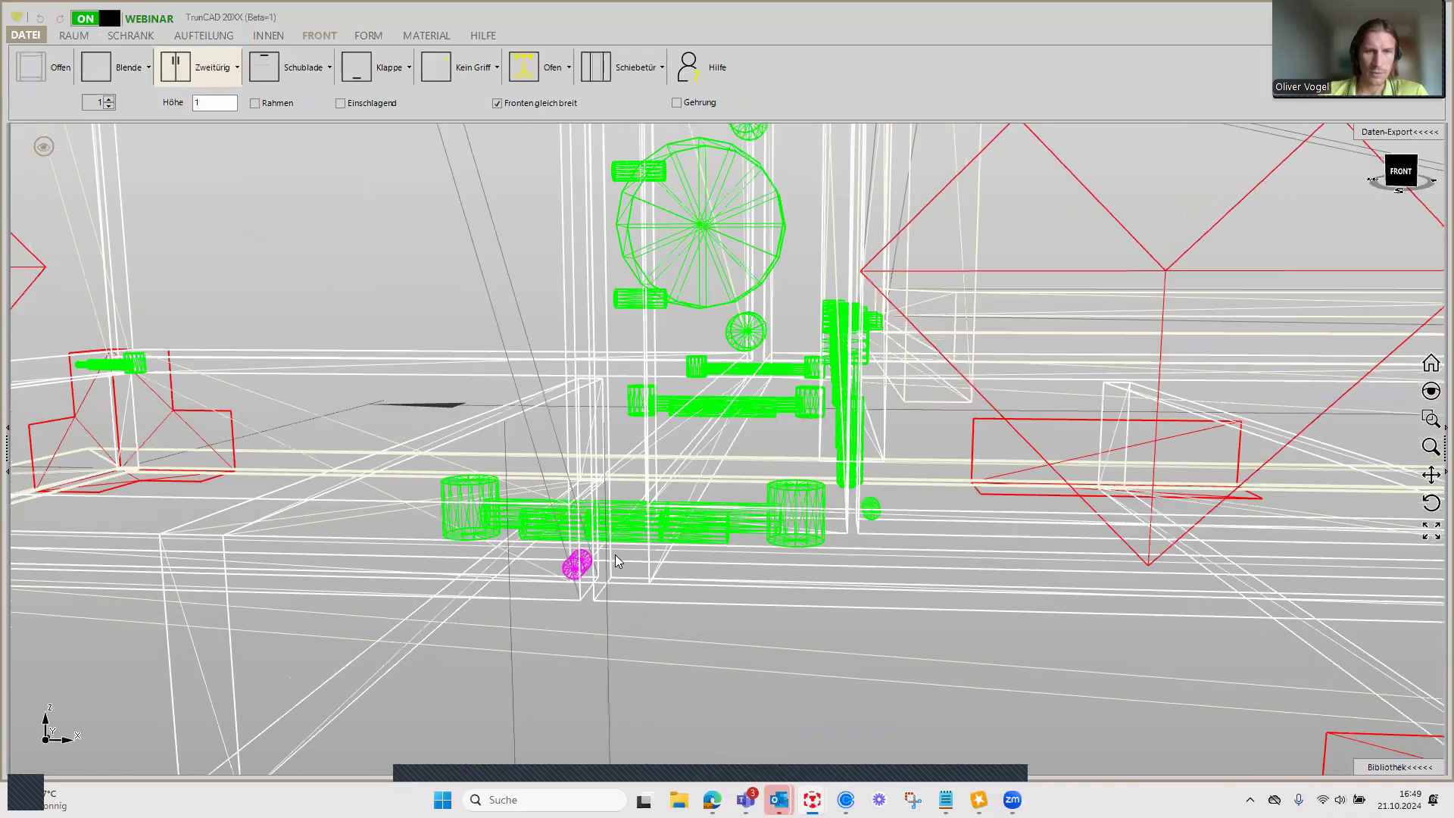
scroll(615, 557, down, 2)
scroll(612, 555, down, 1)
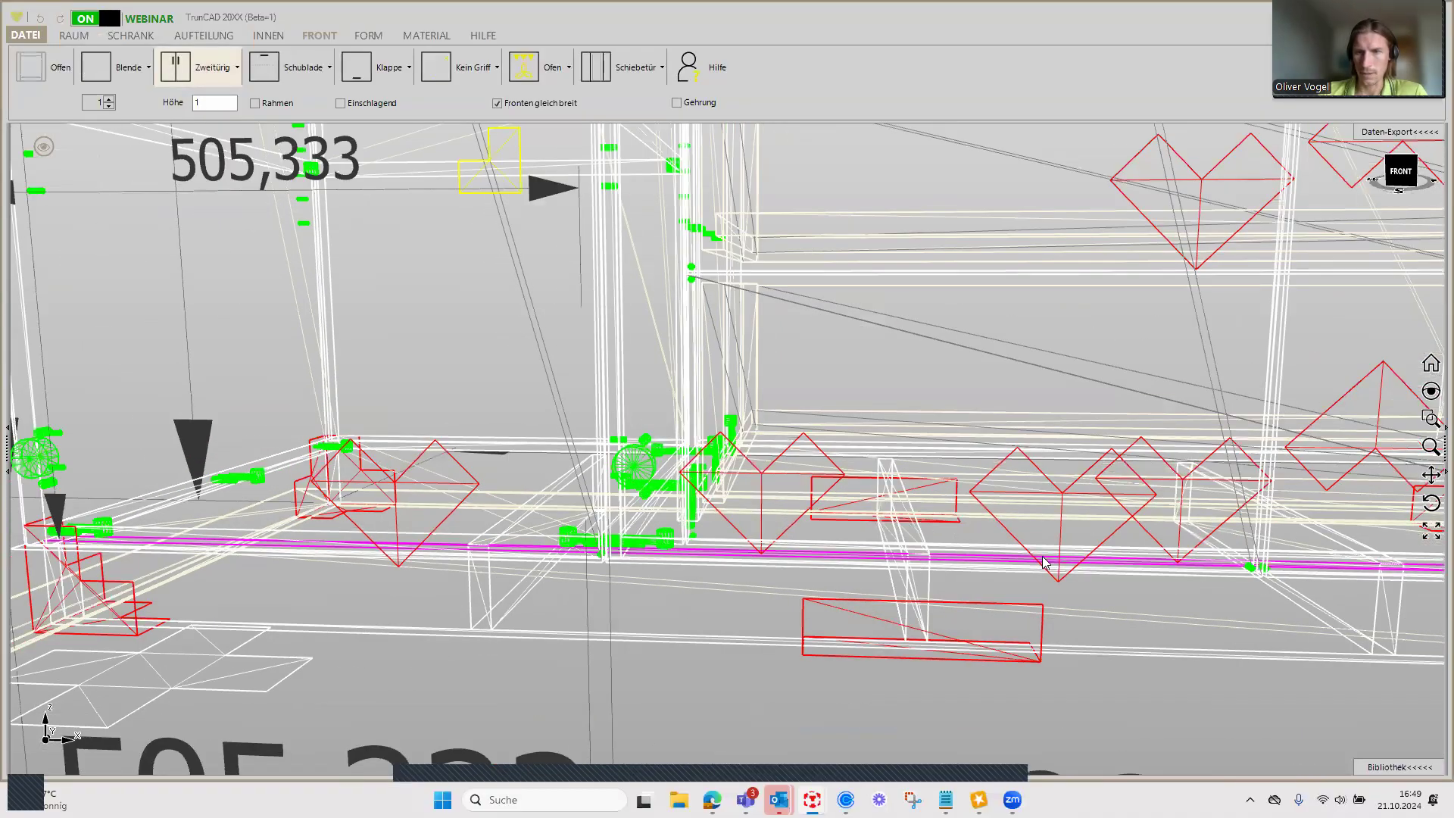
scroll(848, 542, down, 1)
scroll(651, 544, up, 1)
scroll(677, 551, up, 1)
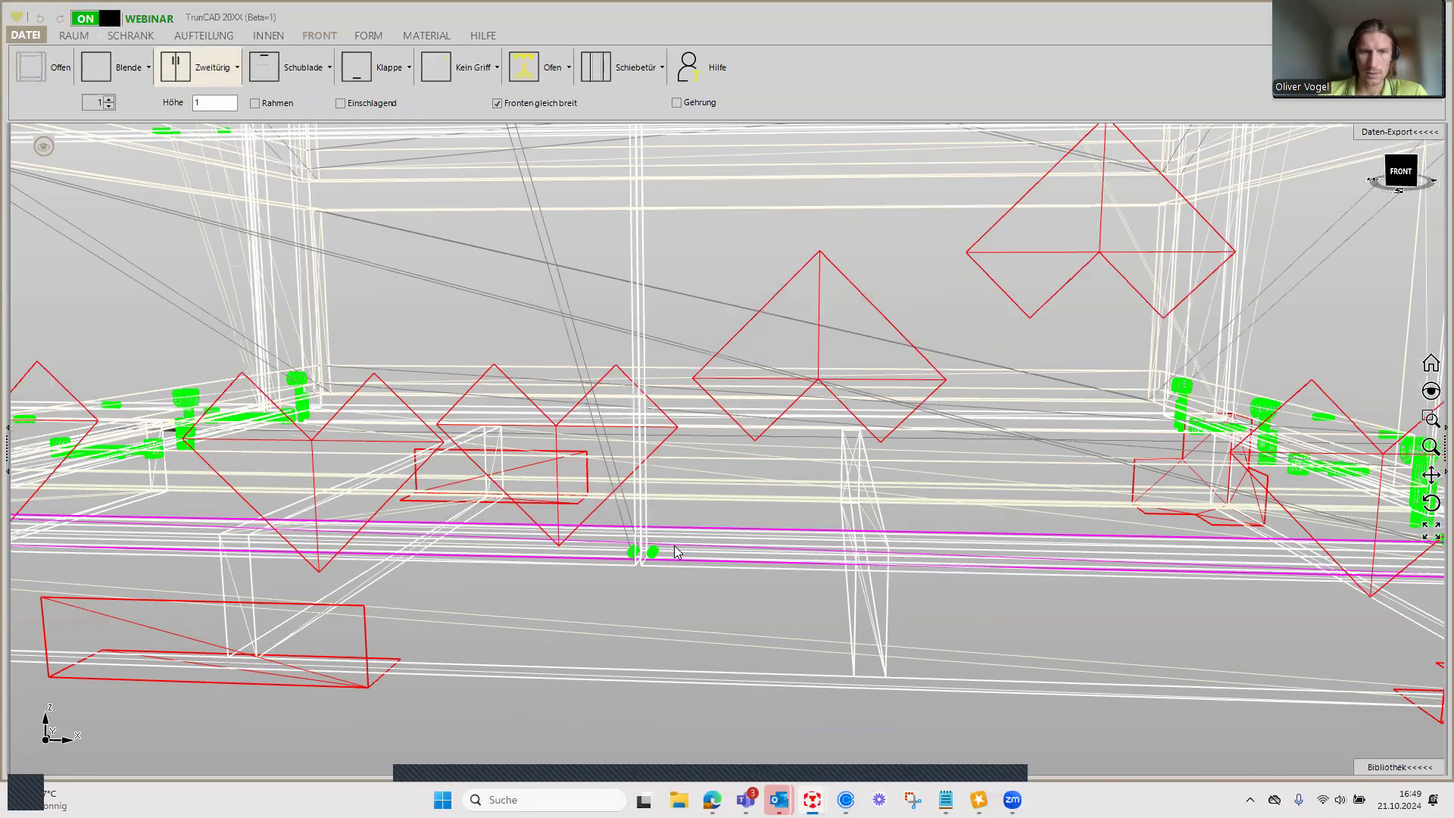
scroll(677, 552, up, 2)
middle_drag(689, 533, 626, 557)
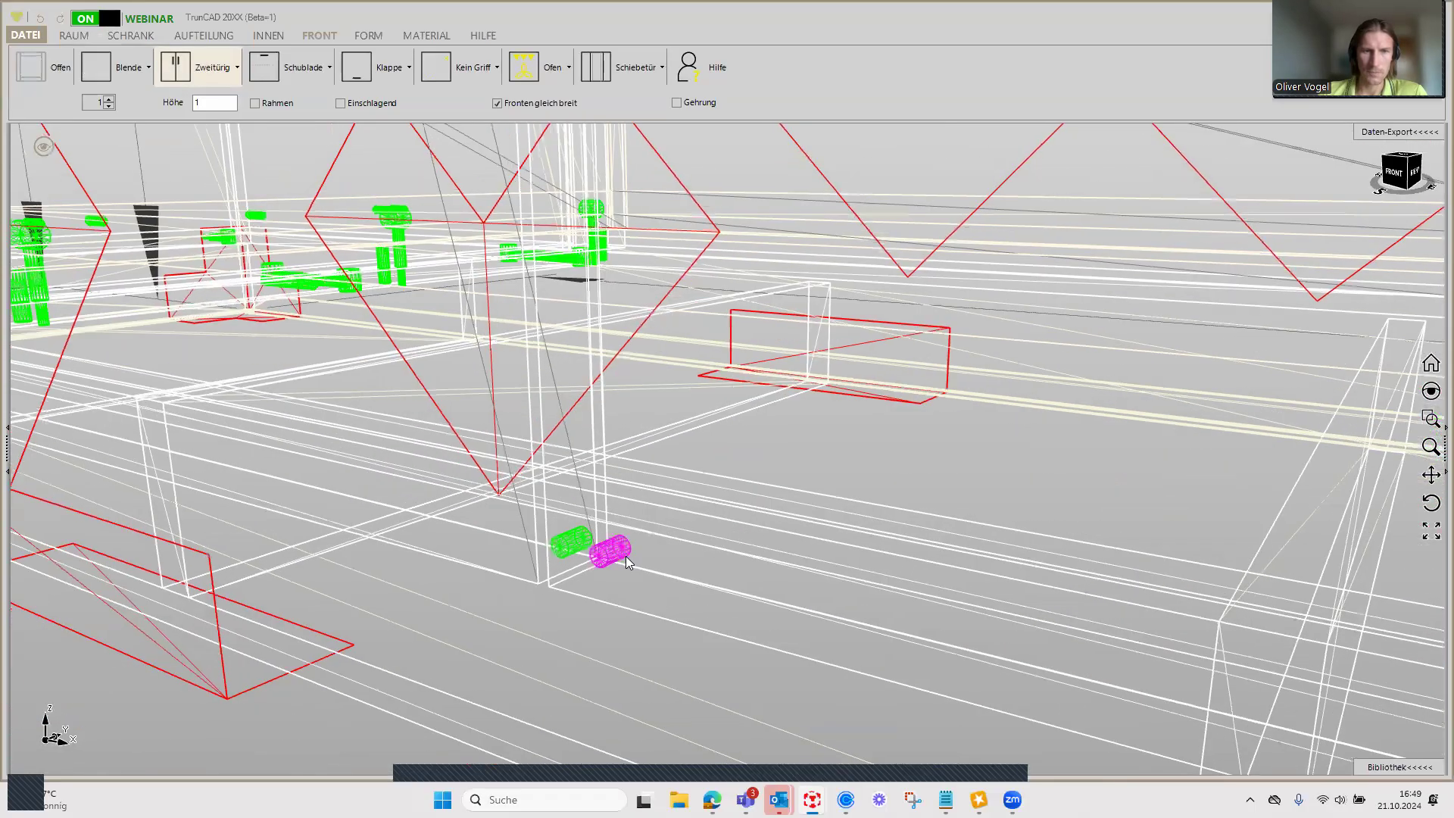
Step: Show the Anschlagpuffer settings: diameter 5, depth 7,6, X/Z spacing 4 and 4
click(486, 74)
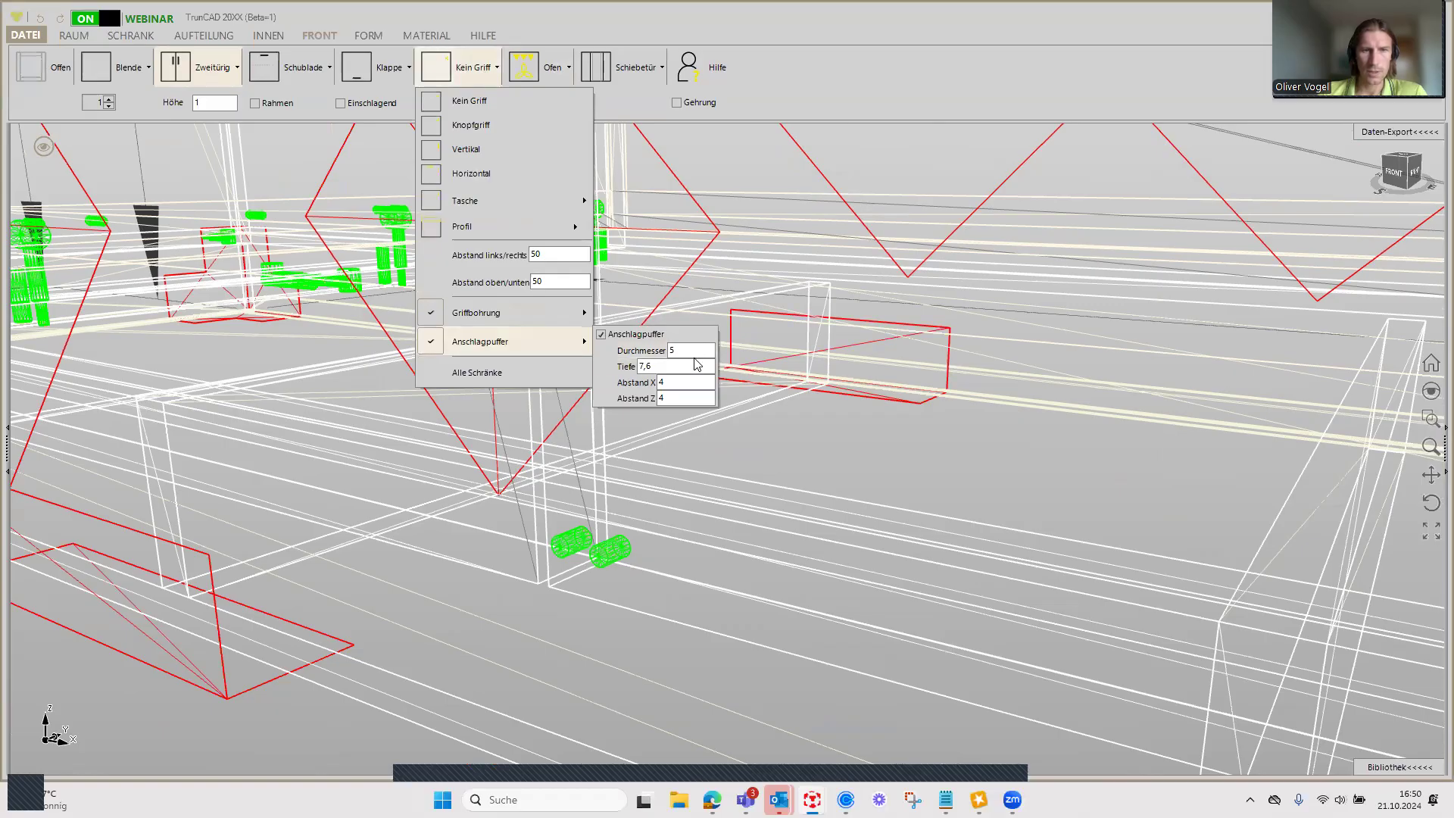
middle_drag(636, 545, 659, 535)
click(484, 76)
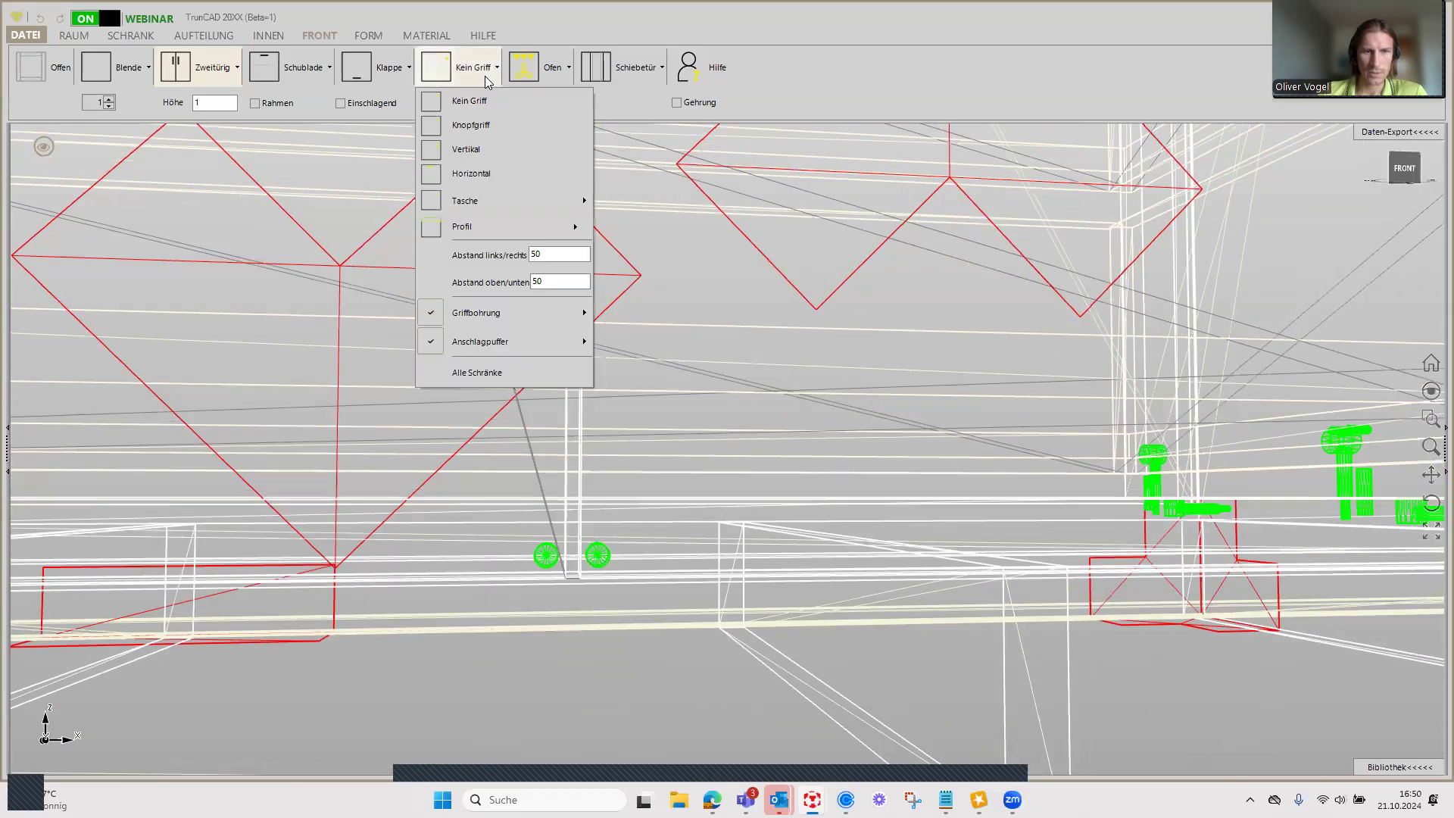
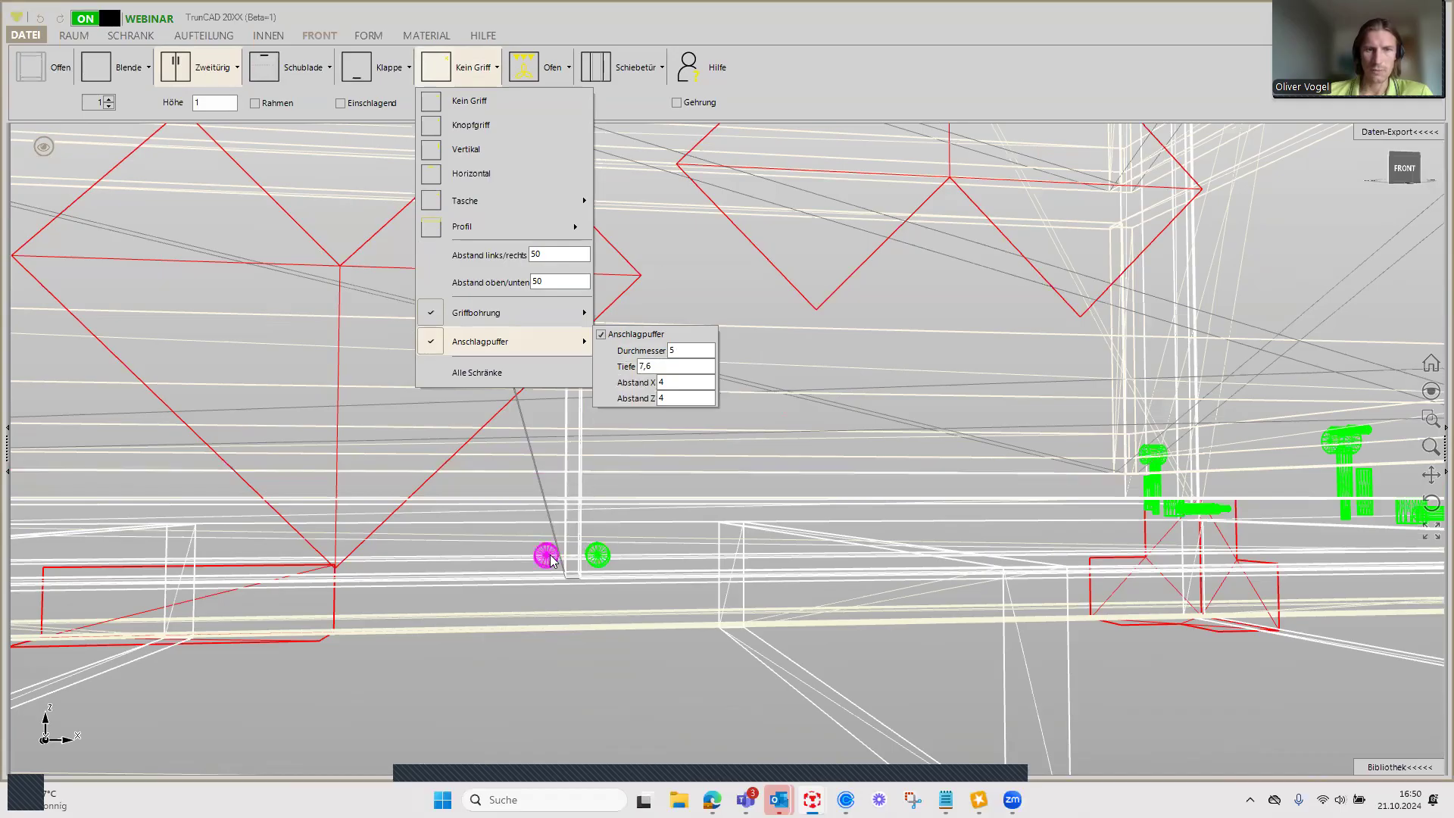
Step: Close the Kein Griff menu and display the wardrobe as a shaded, transparent (yellow cube) render
click(720, 467)
mouse_move(720, 467)
middle_down()
mouse_move(594, 480)
mouse_move(614, 470)
mouse_move(708, 659)
mouse_move(741, 485)
mouse_move(743, 516)
mouse_move(998, 454)
middle_up()
scroll(998, 454, up, 1)
scroll(1000, 447, up, 1)
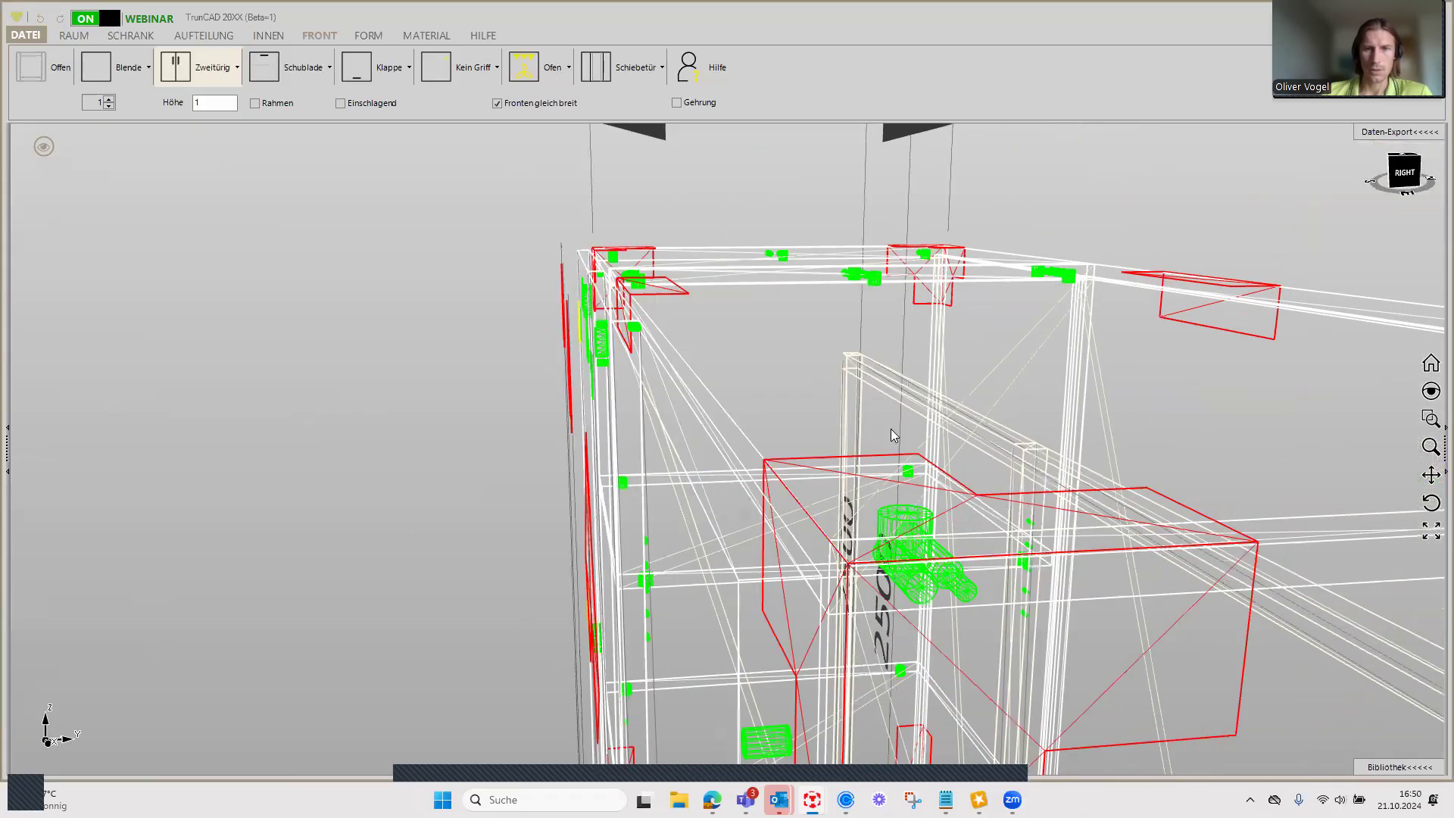
scroll(891, 428, up, 1)
click(50, 149)
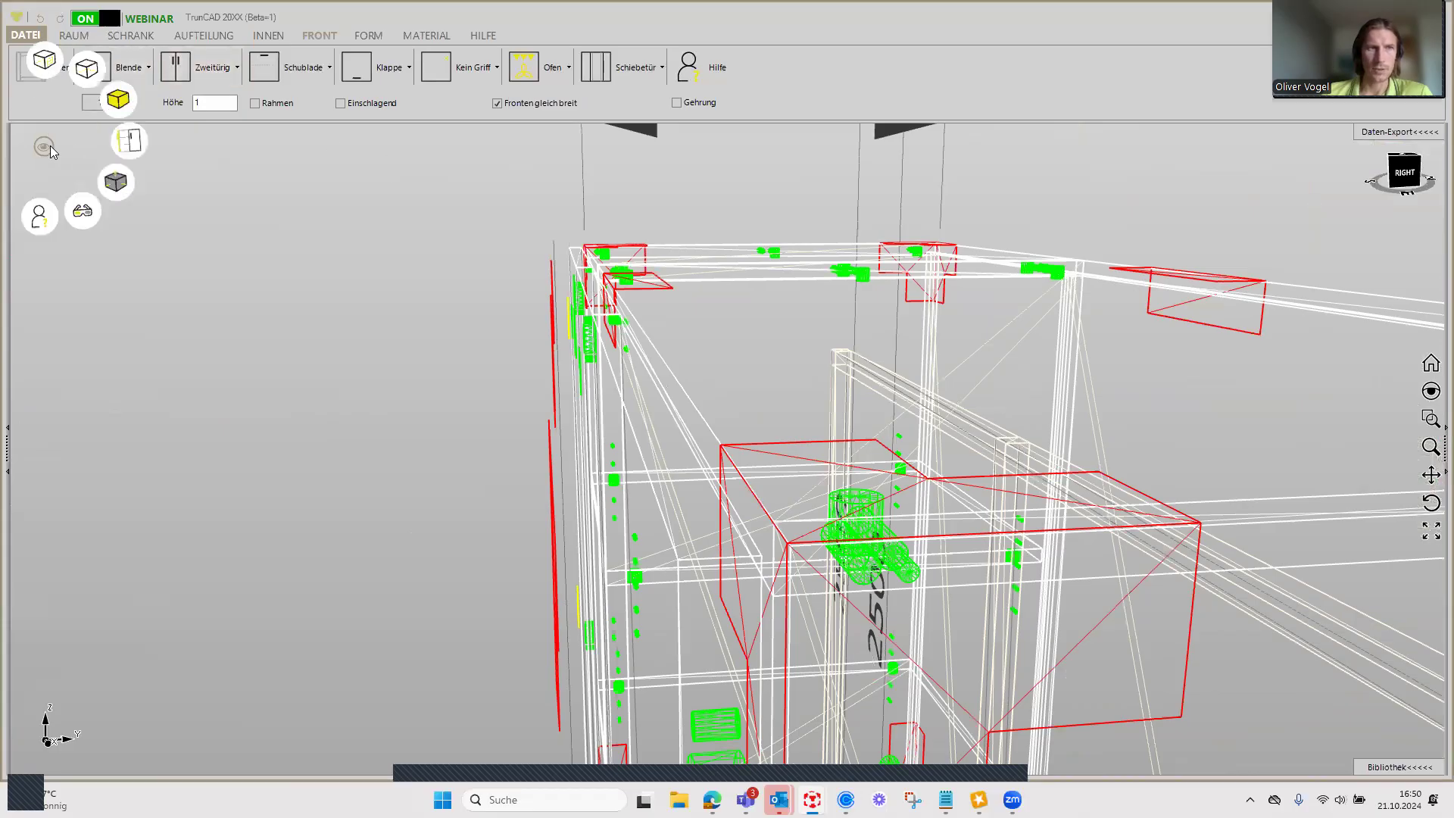
click(130, 104)
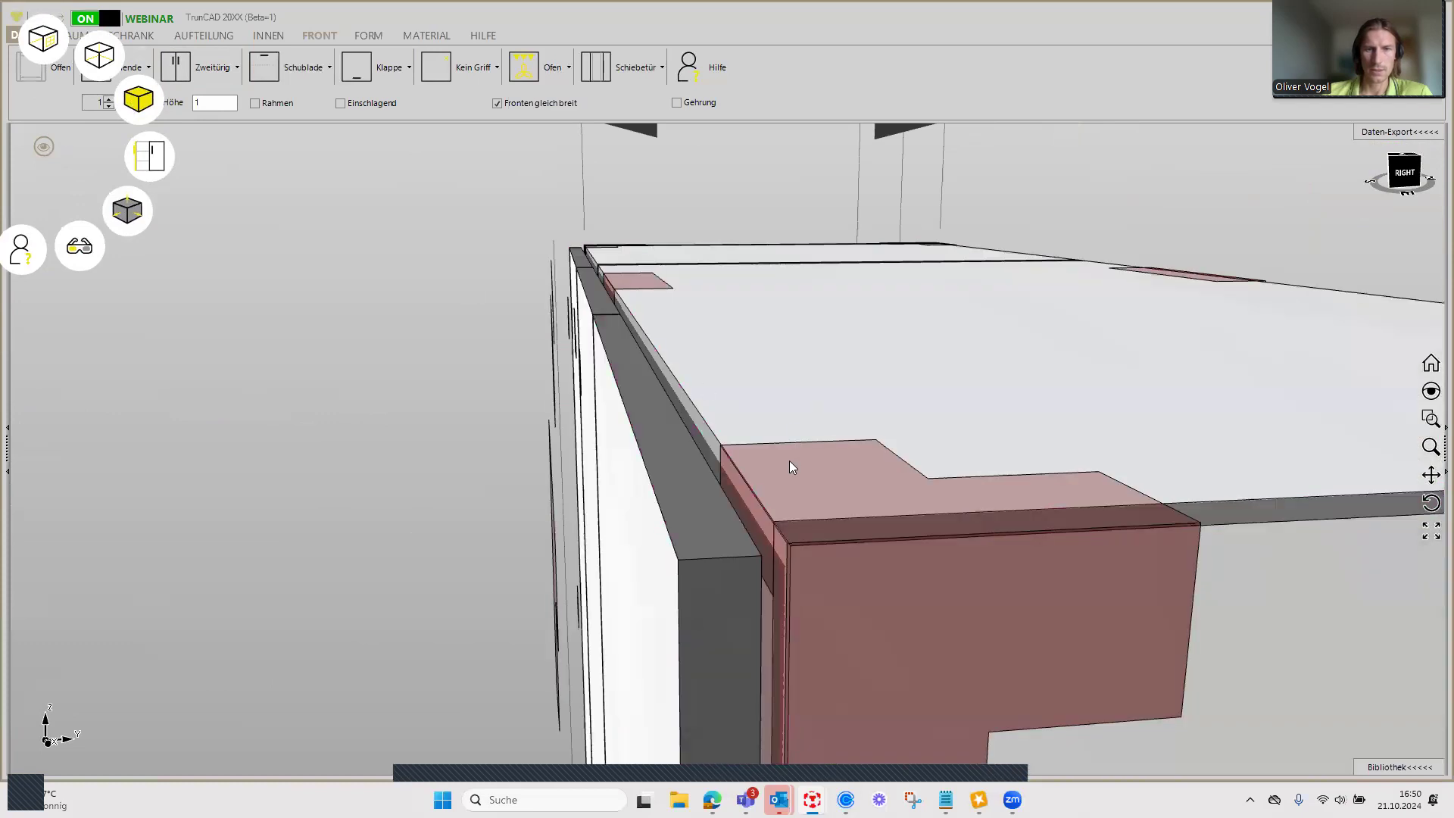
middle_drag(787, 550, 810, 546)
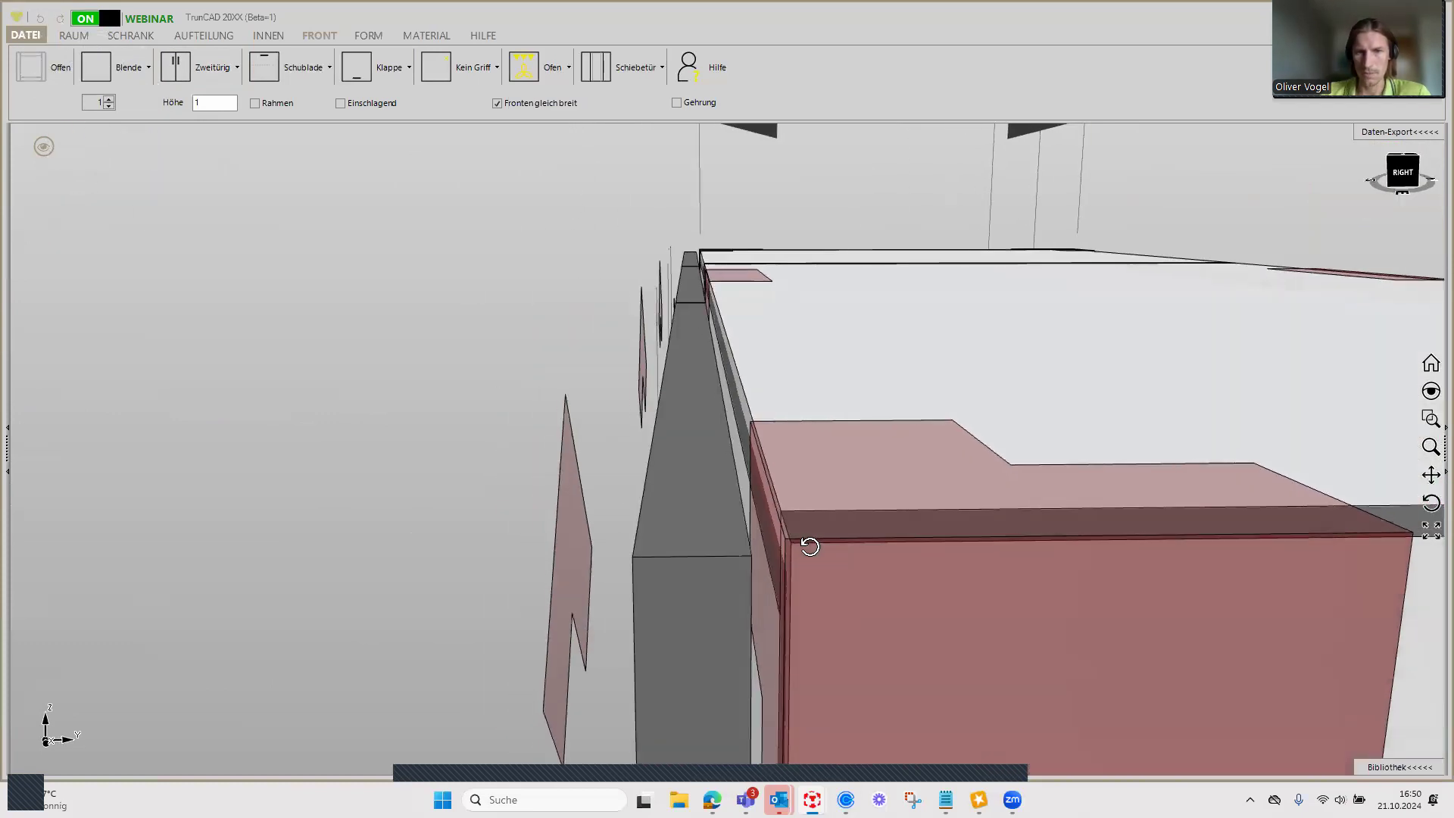
Step: Try Anschlagpuffer depth 7,2, restore it to 7,6, and close the handle settings
click(497, 67)
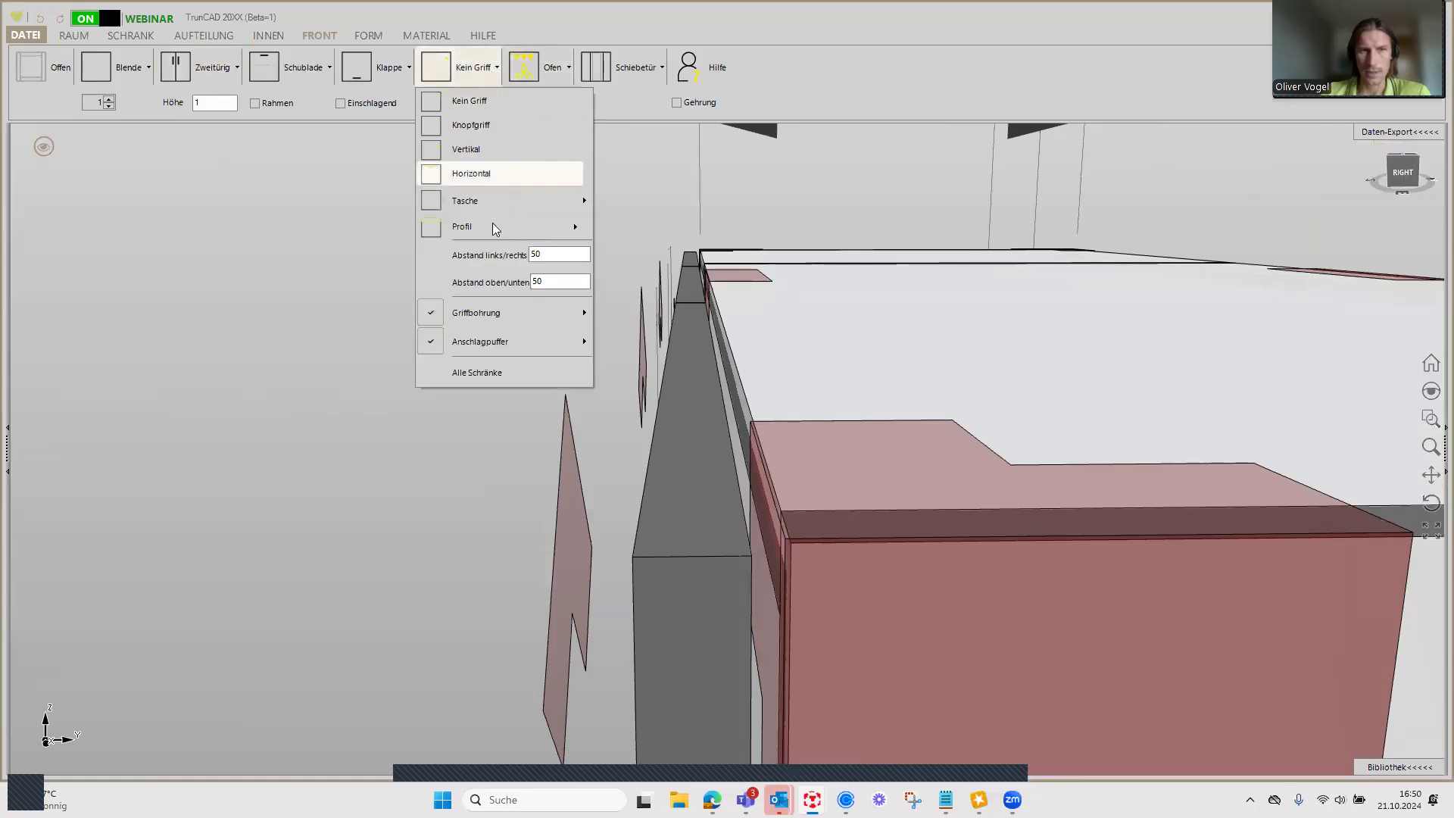
mouse_move(480, 341)
double_click(673, 367)
click(688, 366)
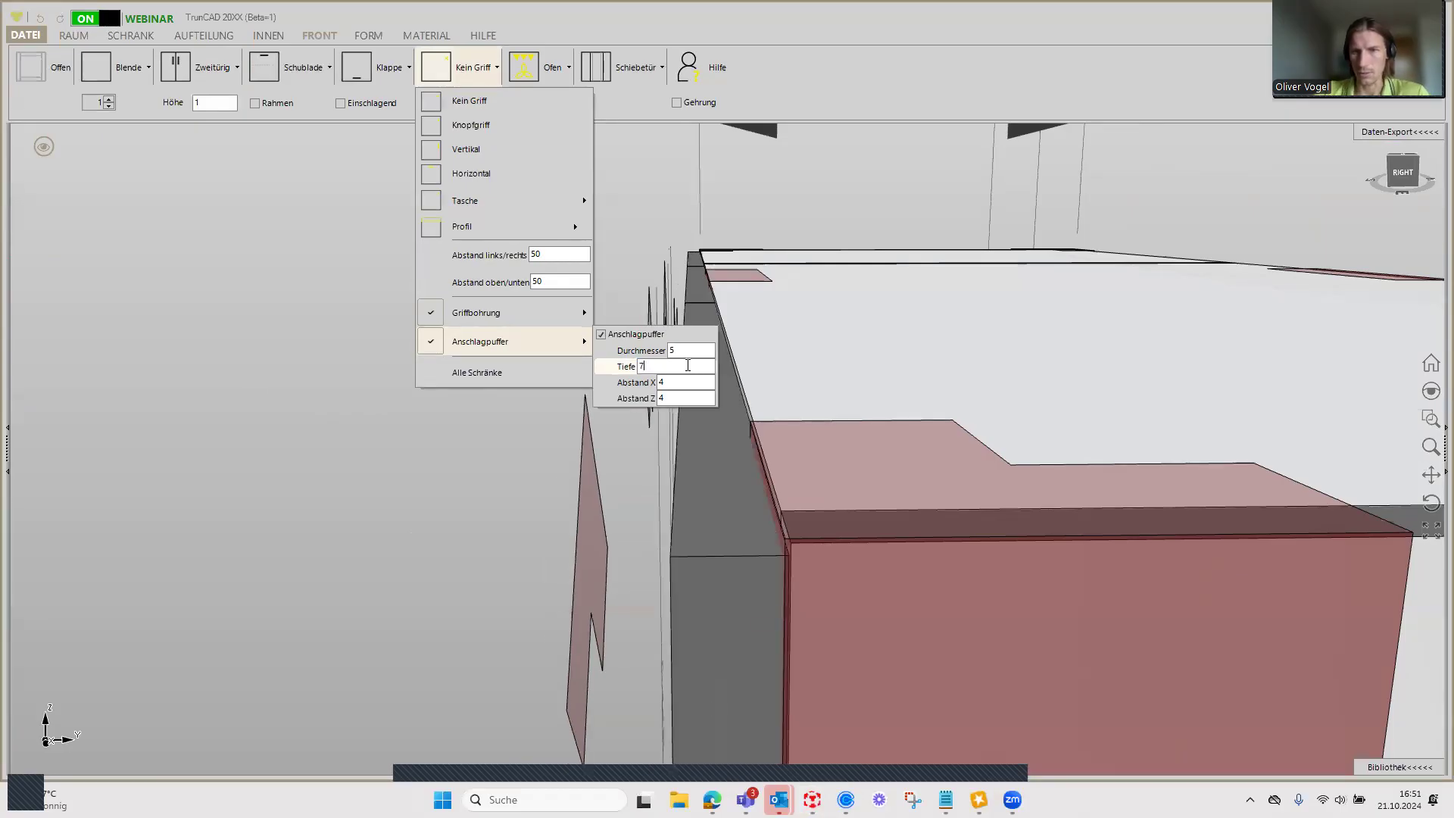
text(,2)
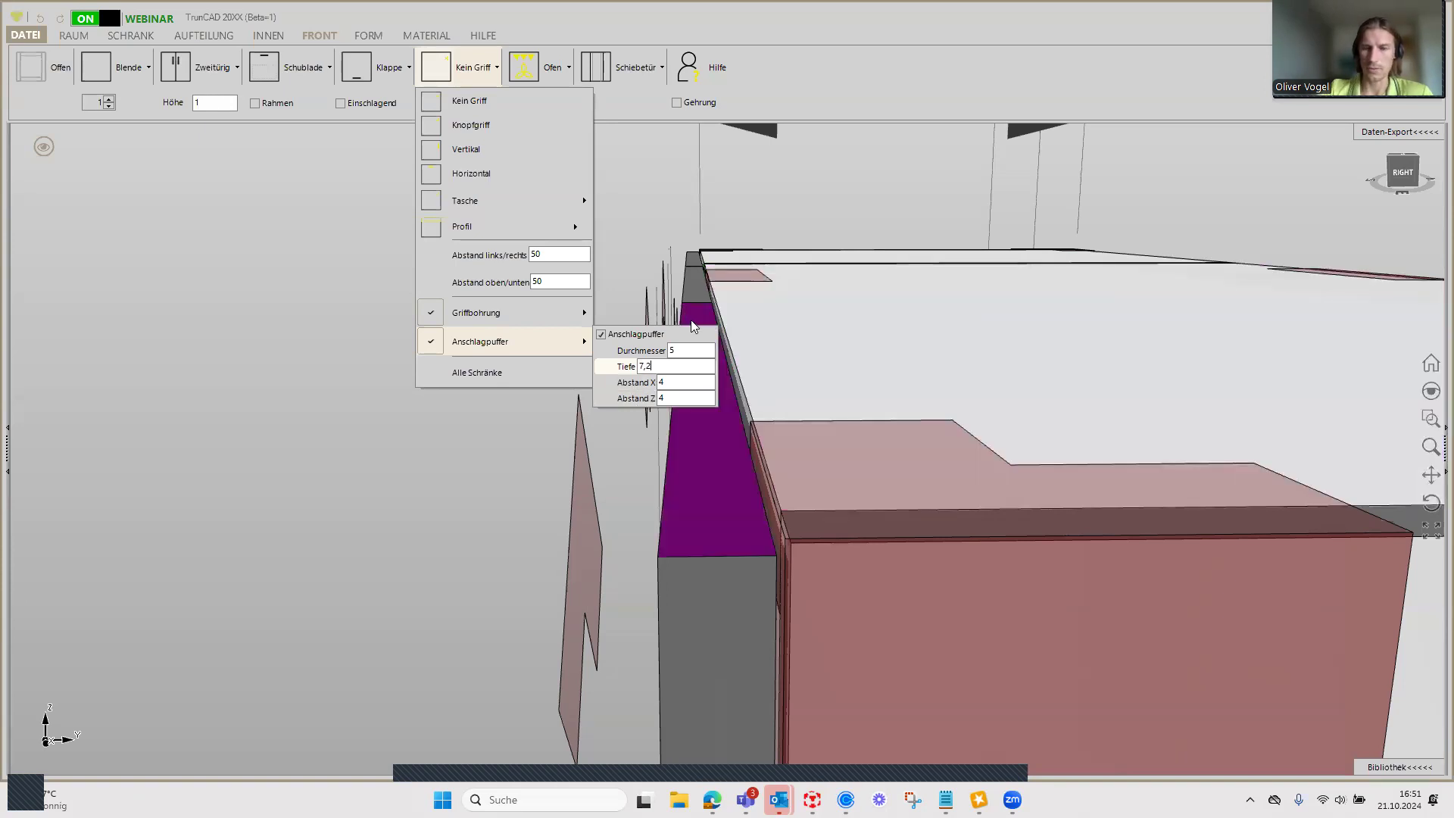
key(BackSpace)
text(6)
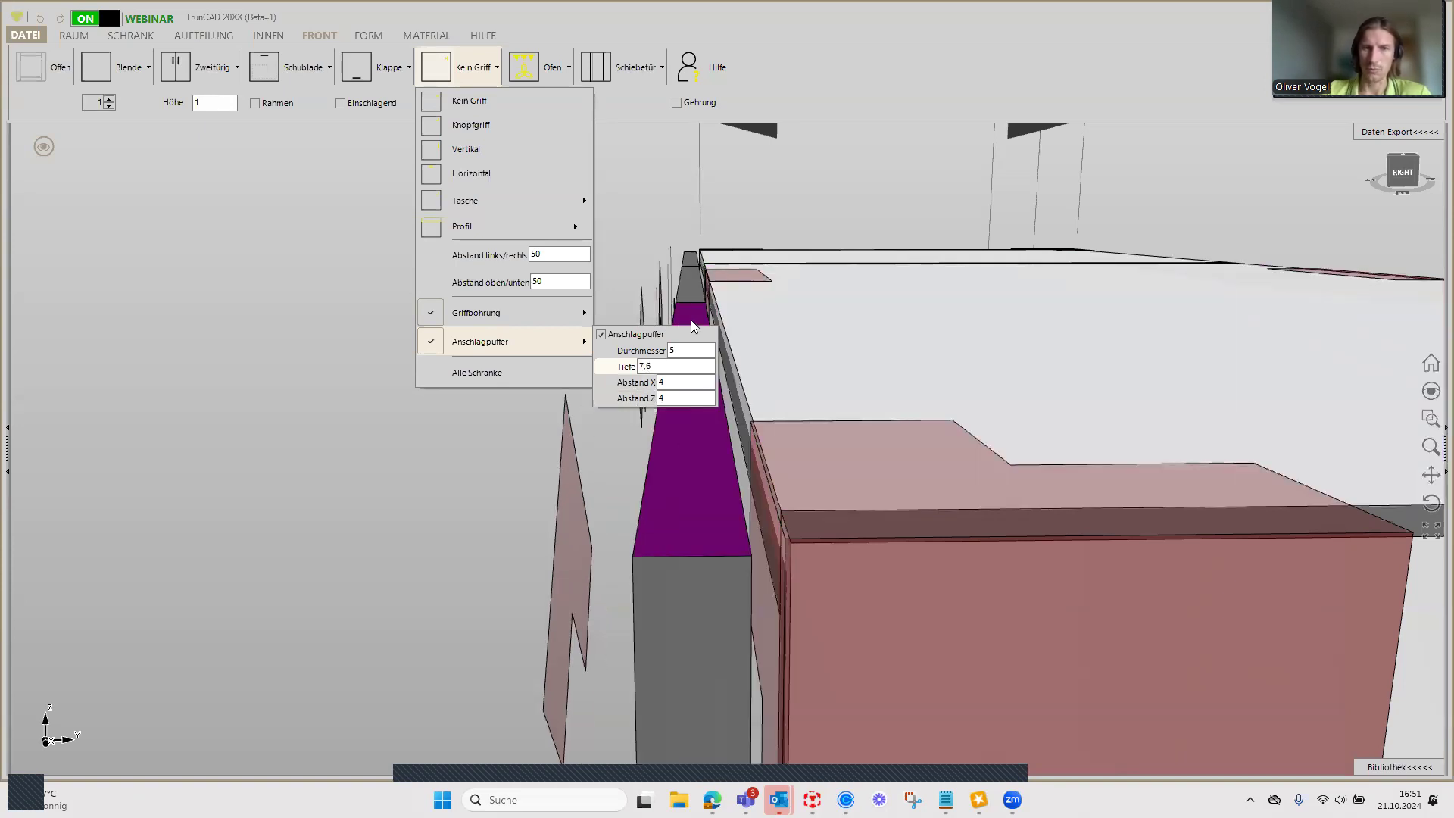
scroll(778, 550, up, 2)
scroll(779, 549, up, 2)
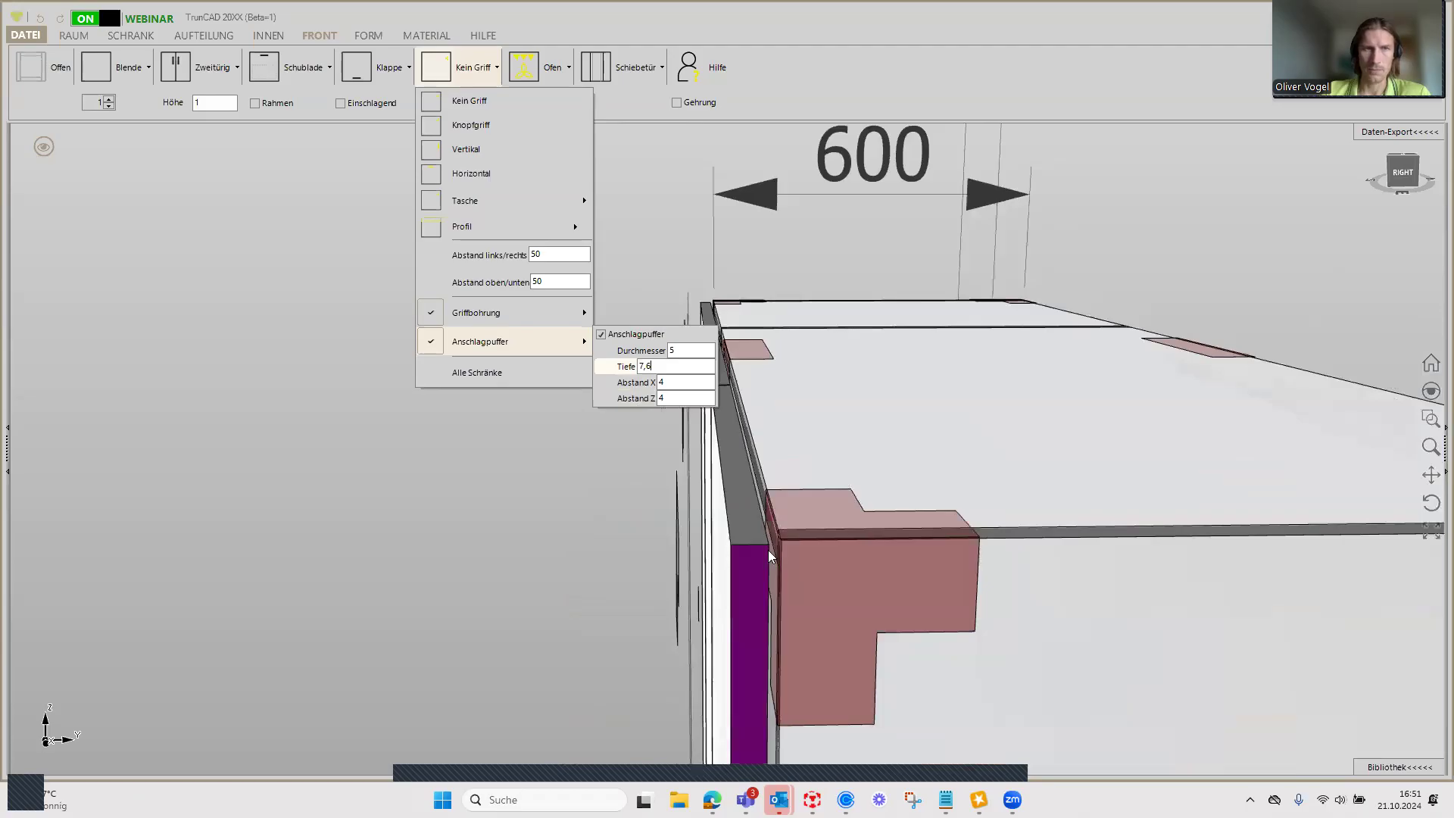
scroll(727, 551, down, 1)
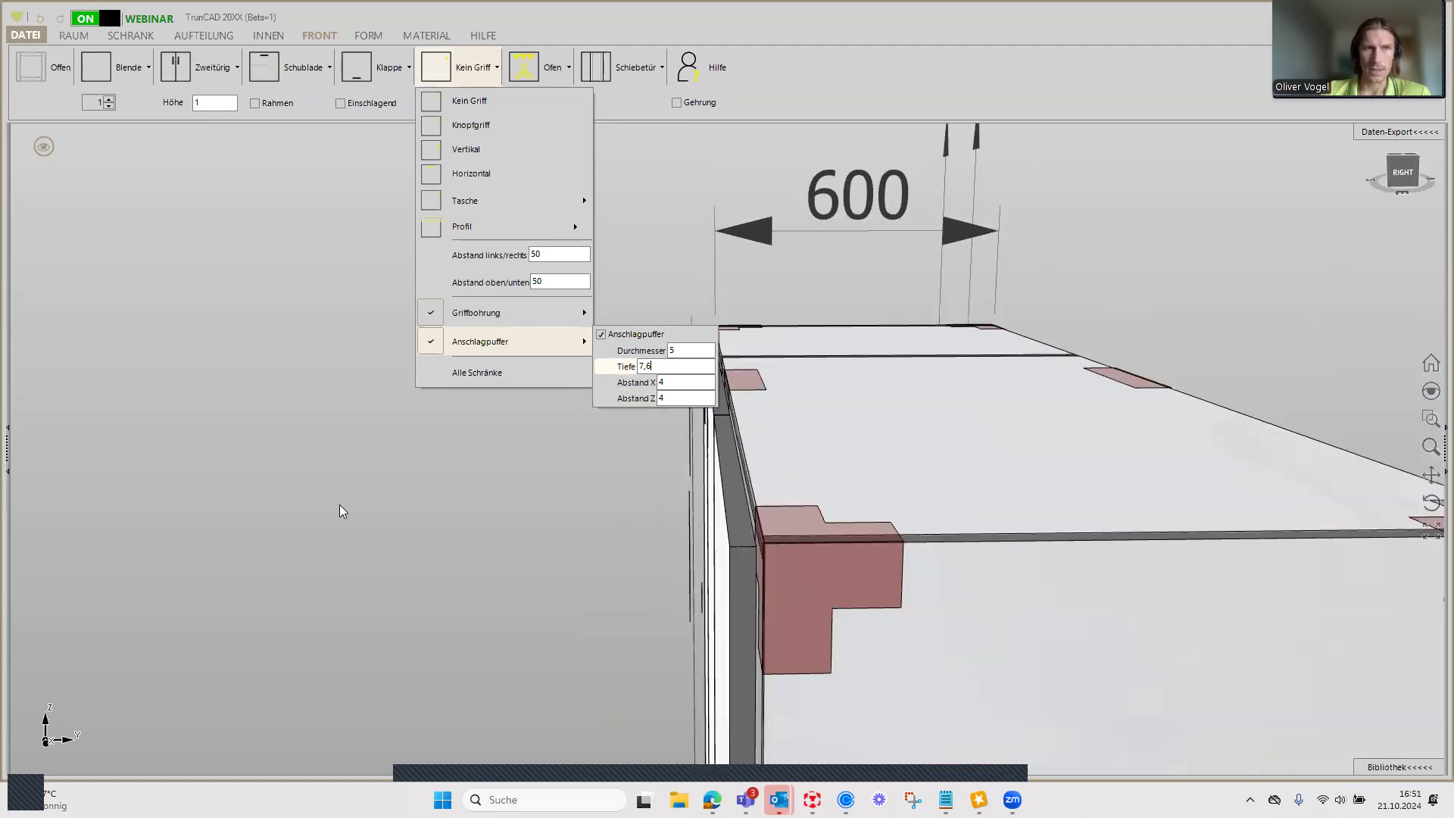
click(339, 511)
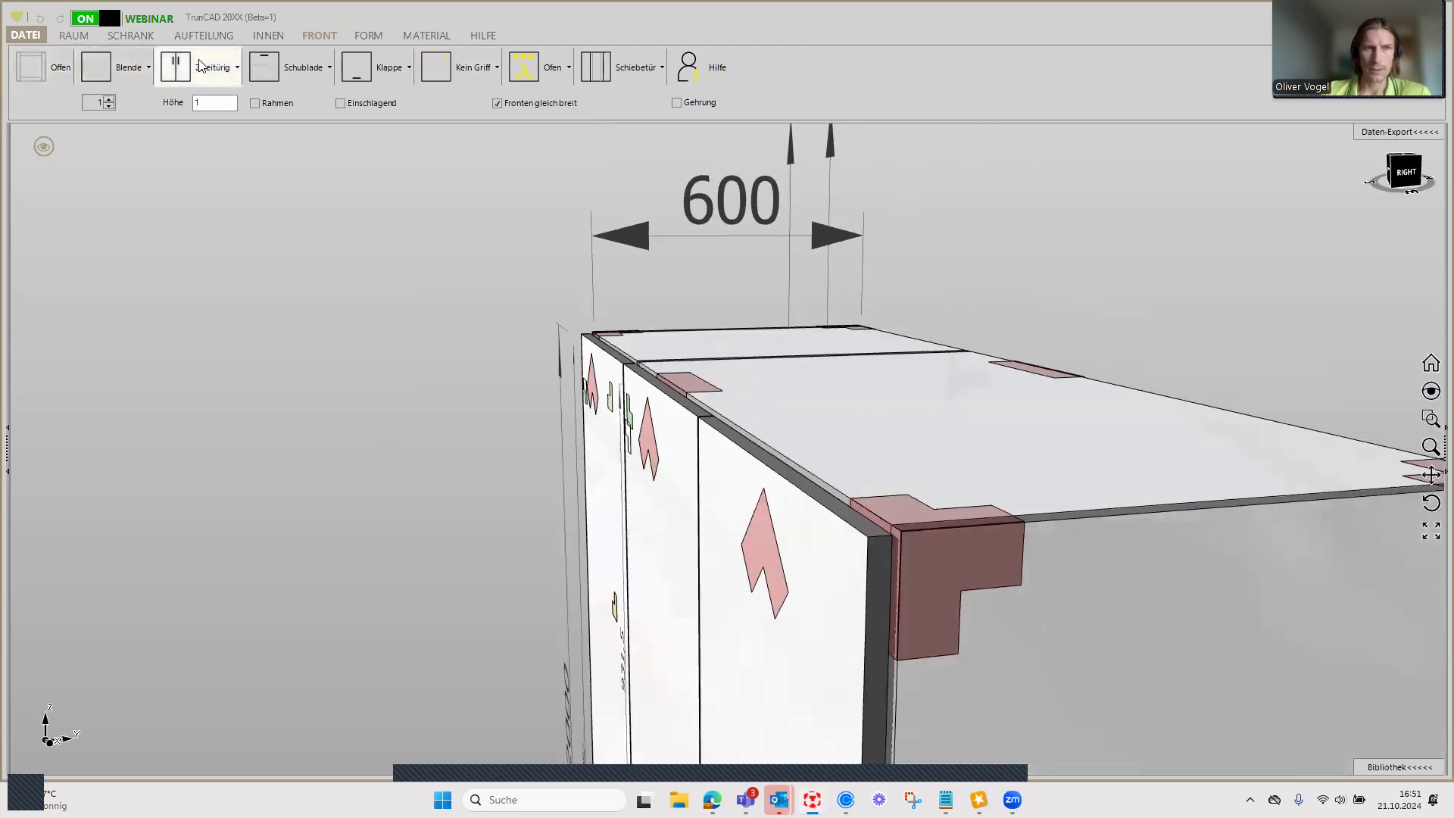
Step: Review the Zweitürig double-door settings and switch the model to wireframe display
click(214, 67)
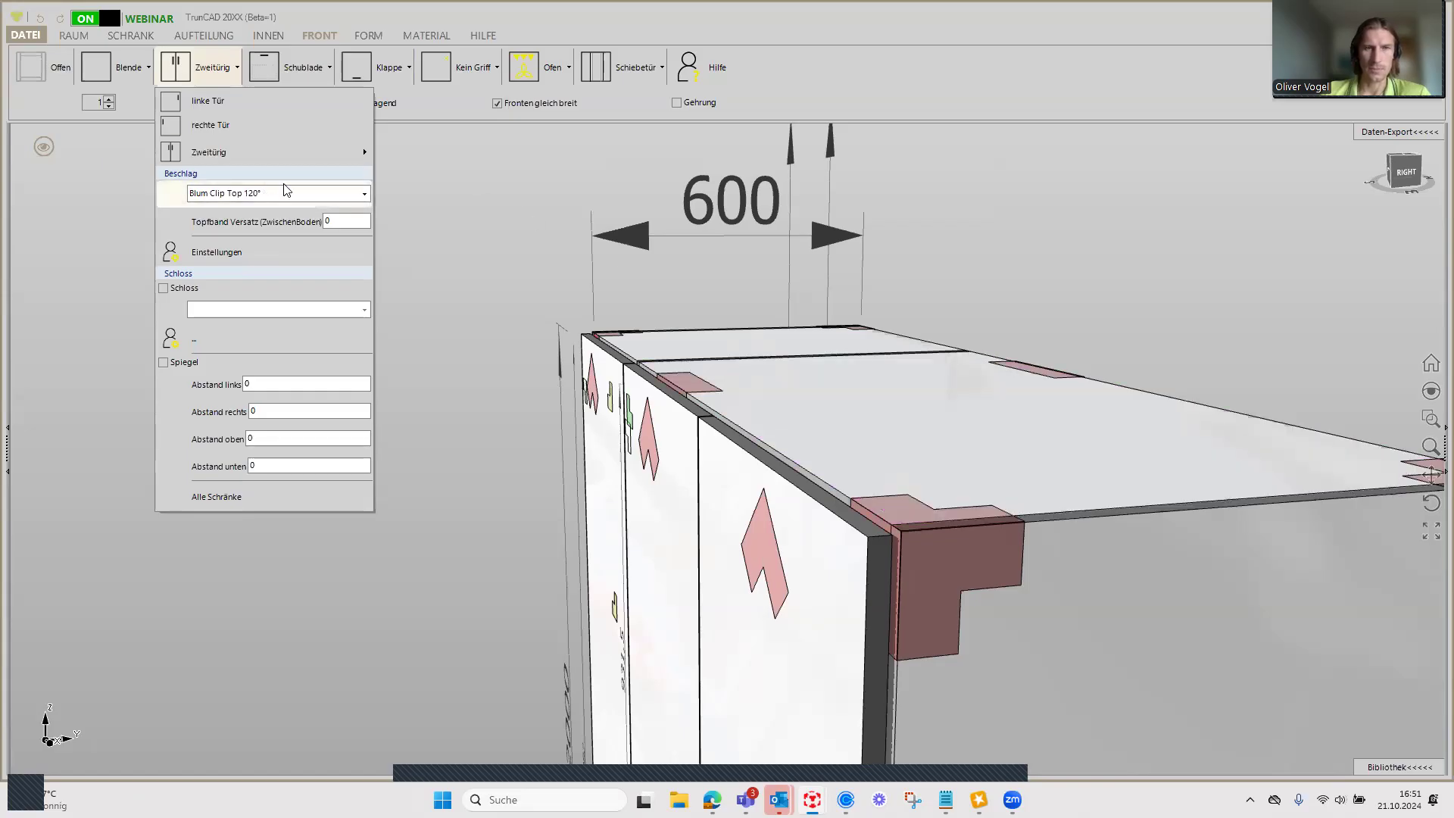
click(473, 108)
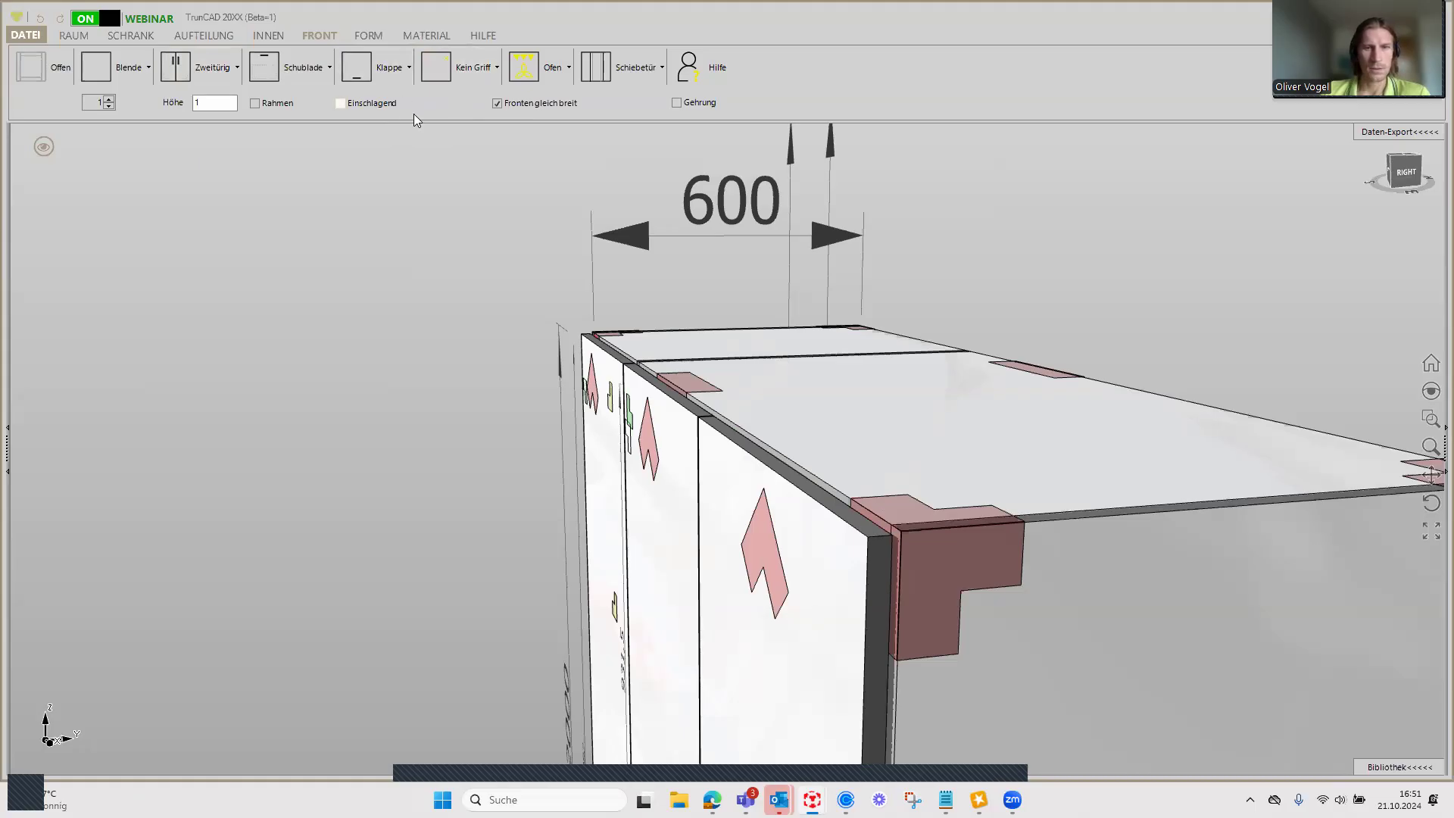
click(43, 146)
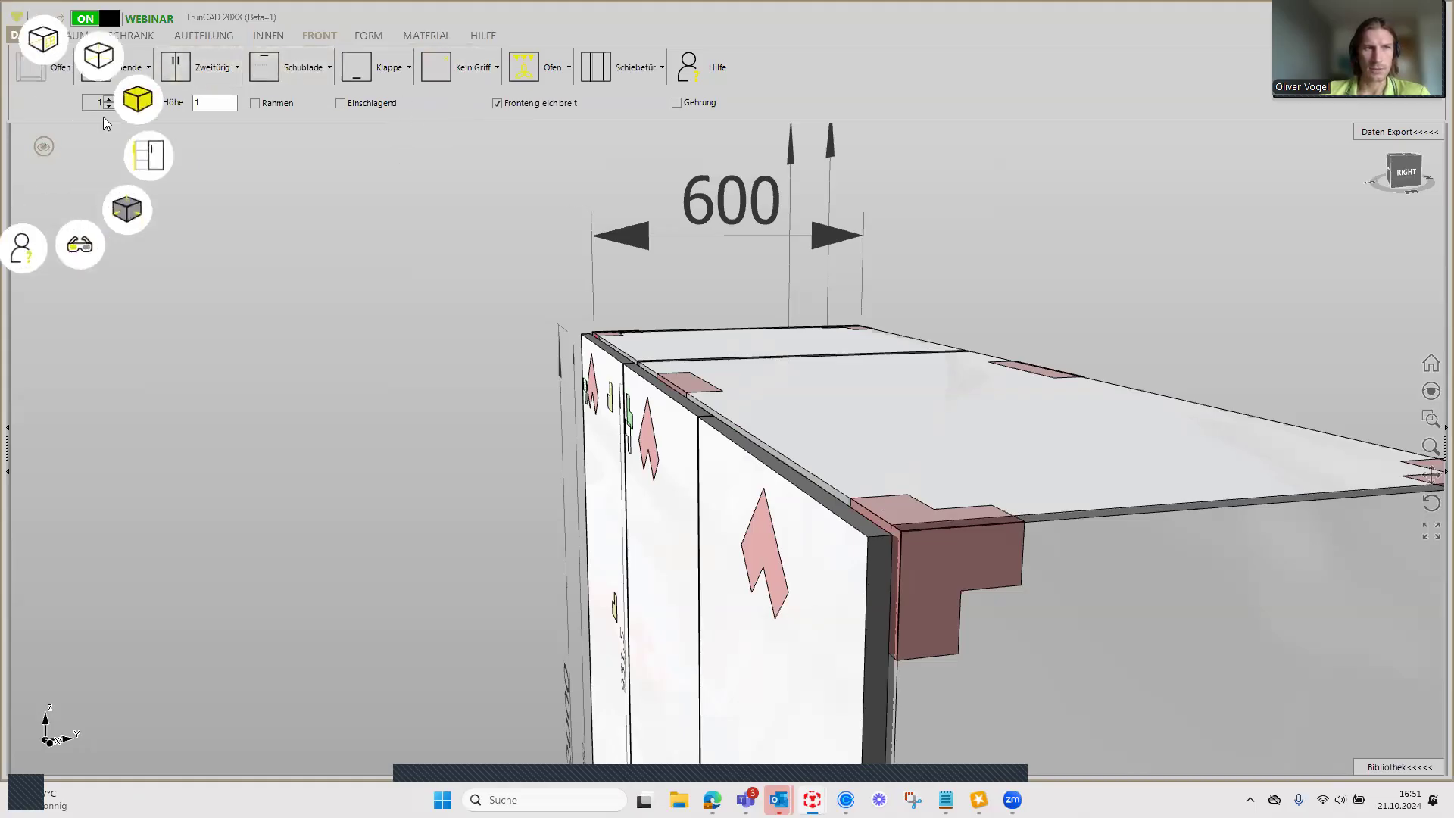
click(104, 60)
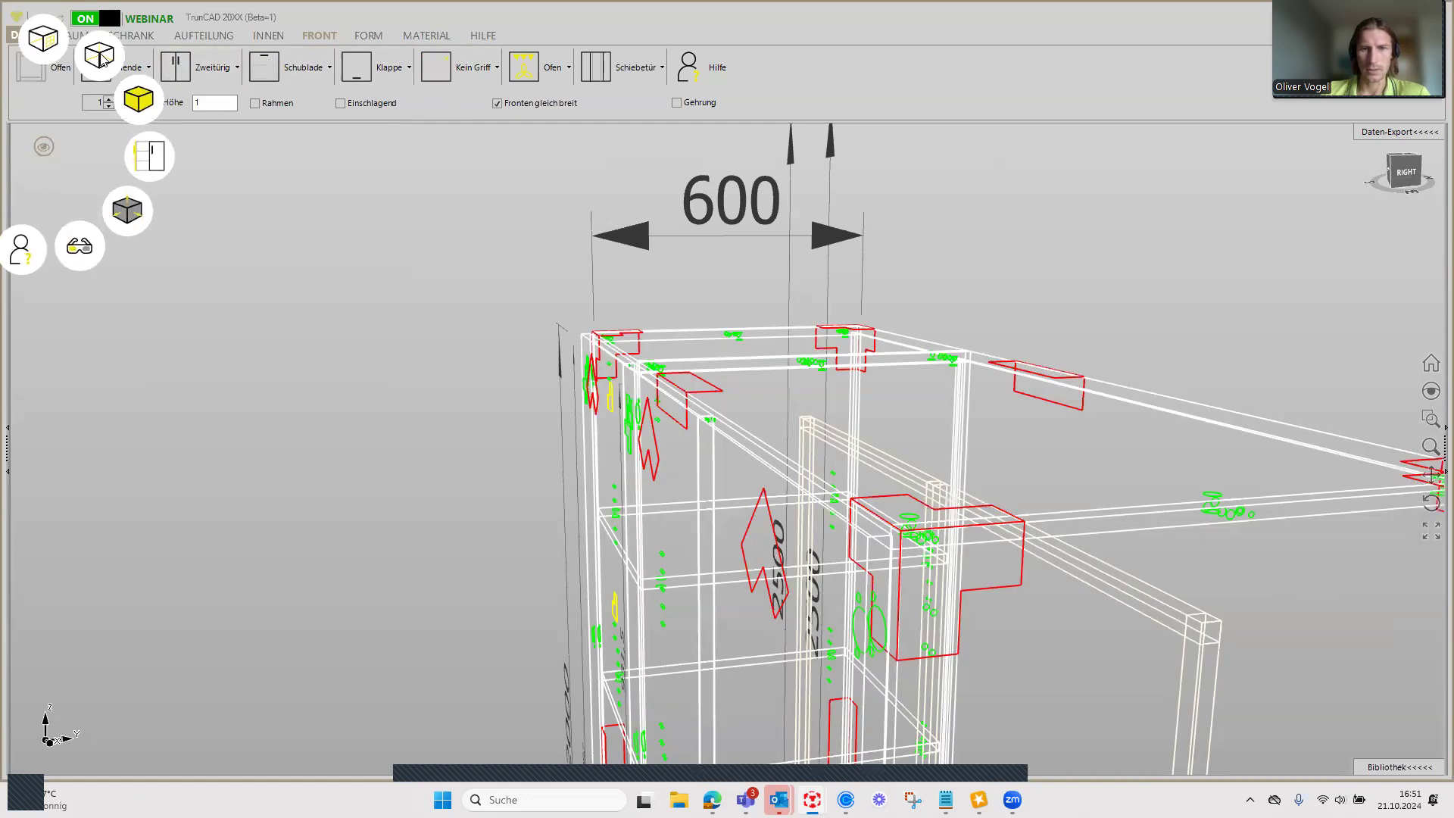
Step: Zoom in on the wardrobe and bring up the Kein Griff handle and buffer options
scroll(951, 660, up, 3)
scroll(944, 648, up, 2)
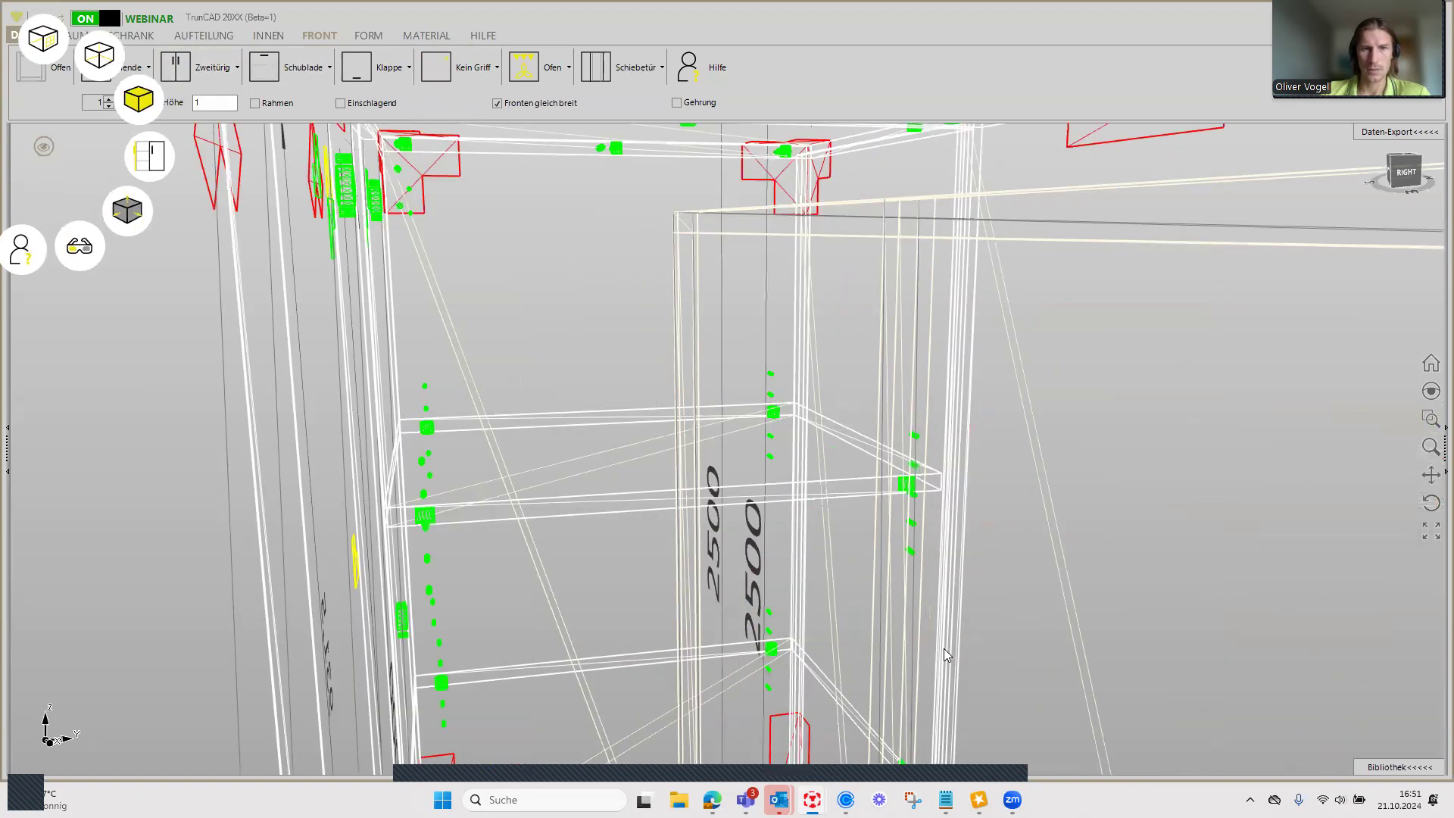
scroll(943, 648, down, 2)
scroll(870, 543, up, 1)
scroll(837, 483, up, 2)
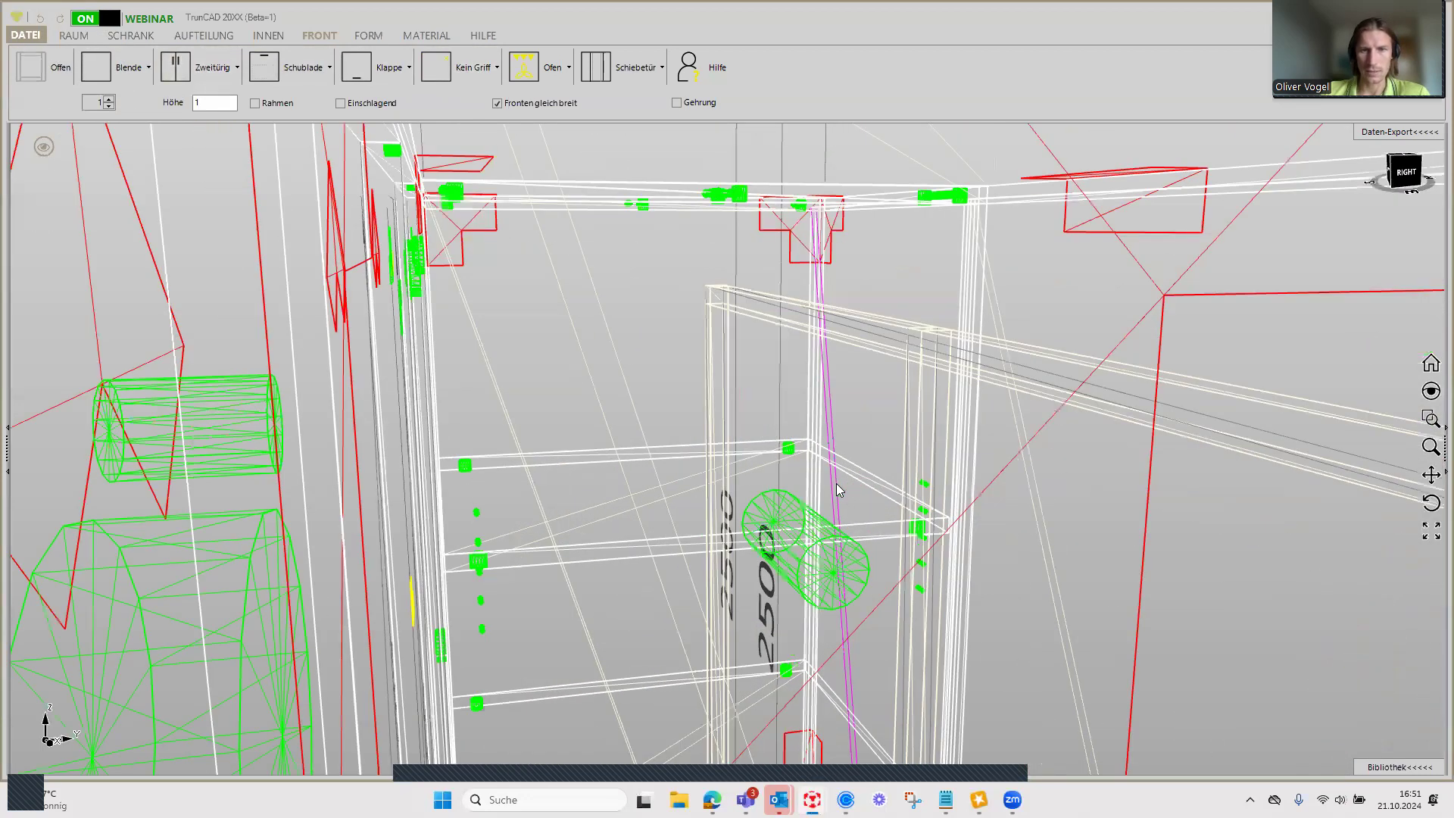
scroll(836, 483, down, 2)
scroll(869, 509, down, 1)
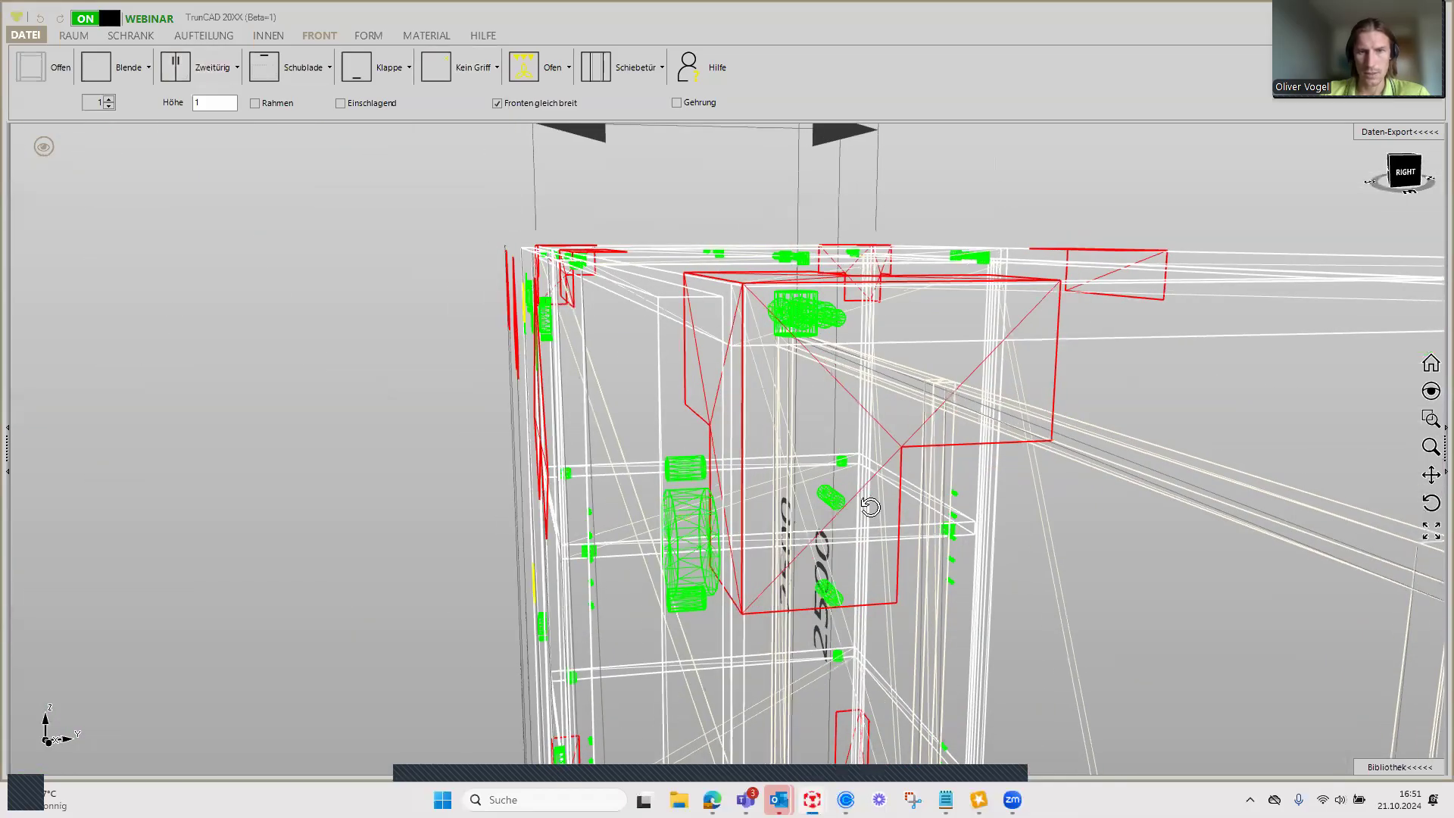
scroll(869, 509, down, 1)
click(472, 80)
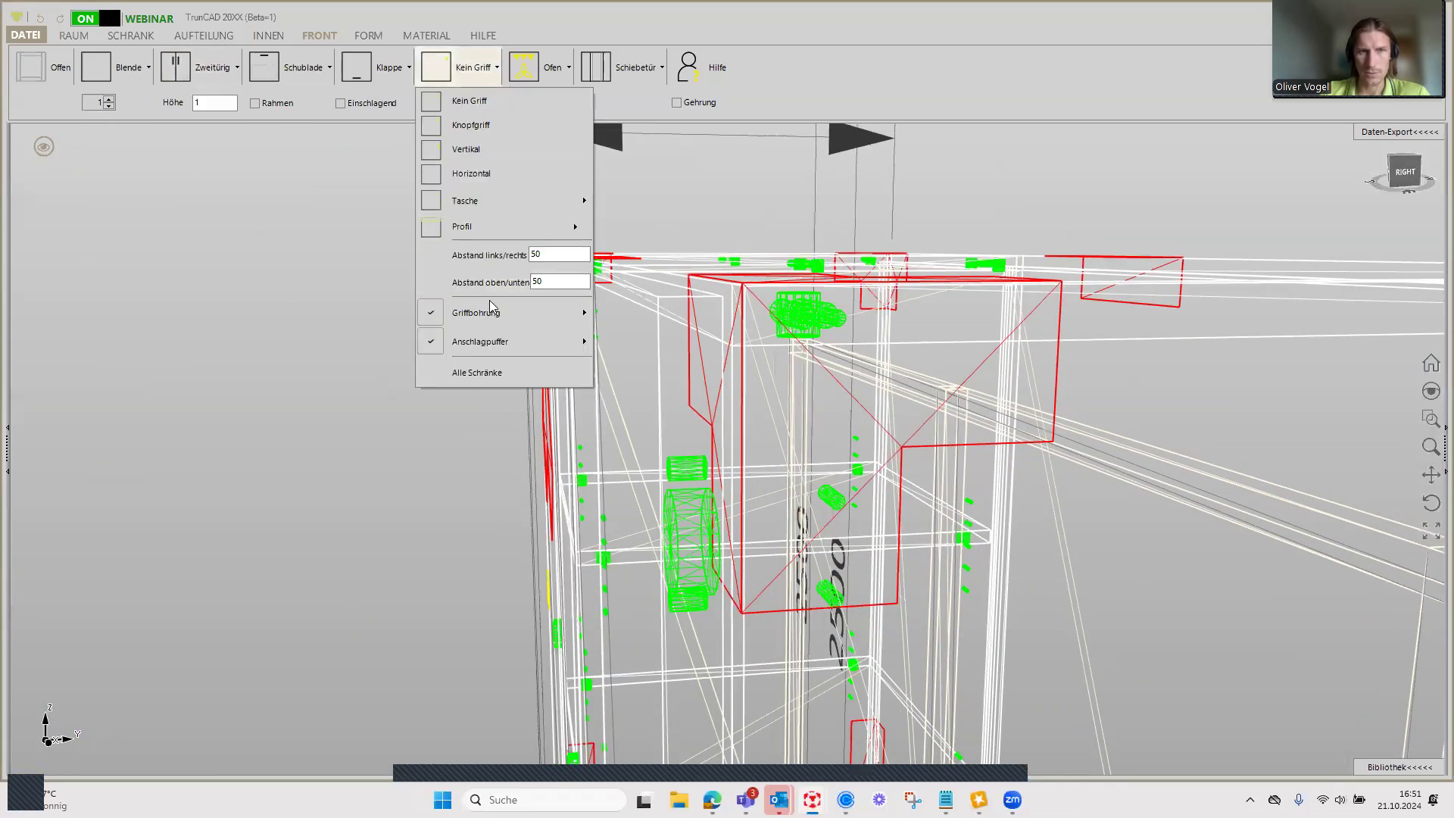
Step: Try buffer depth 7,2, restore 7,6, then bring up the Zweitürig double-door settings
mouse_move(496, 341)
double_click(686, 367)
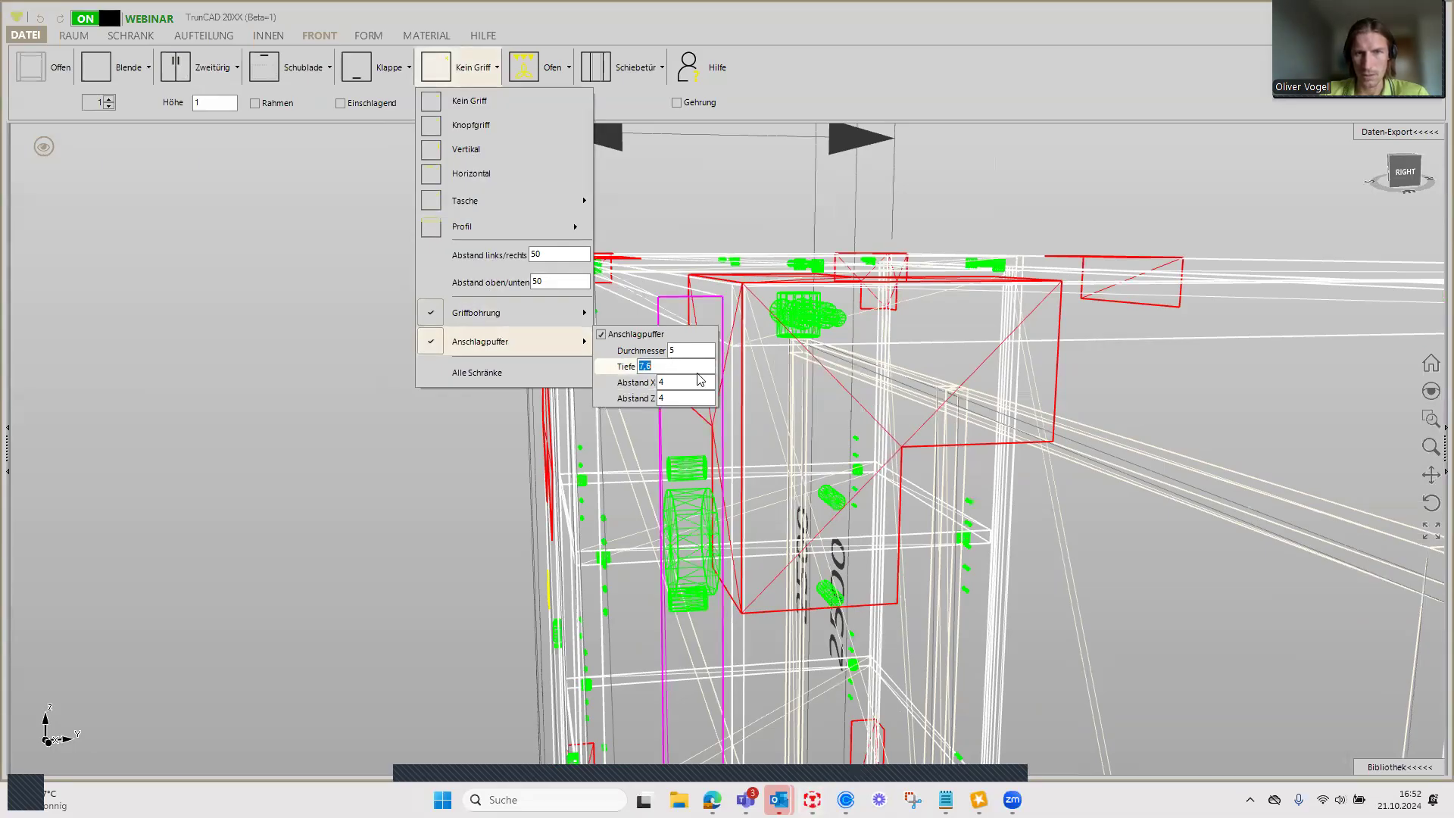
click(657, 364)
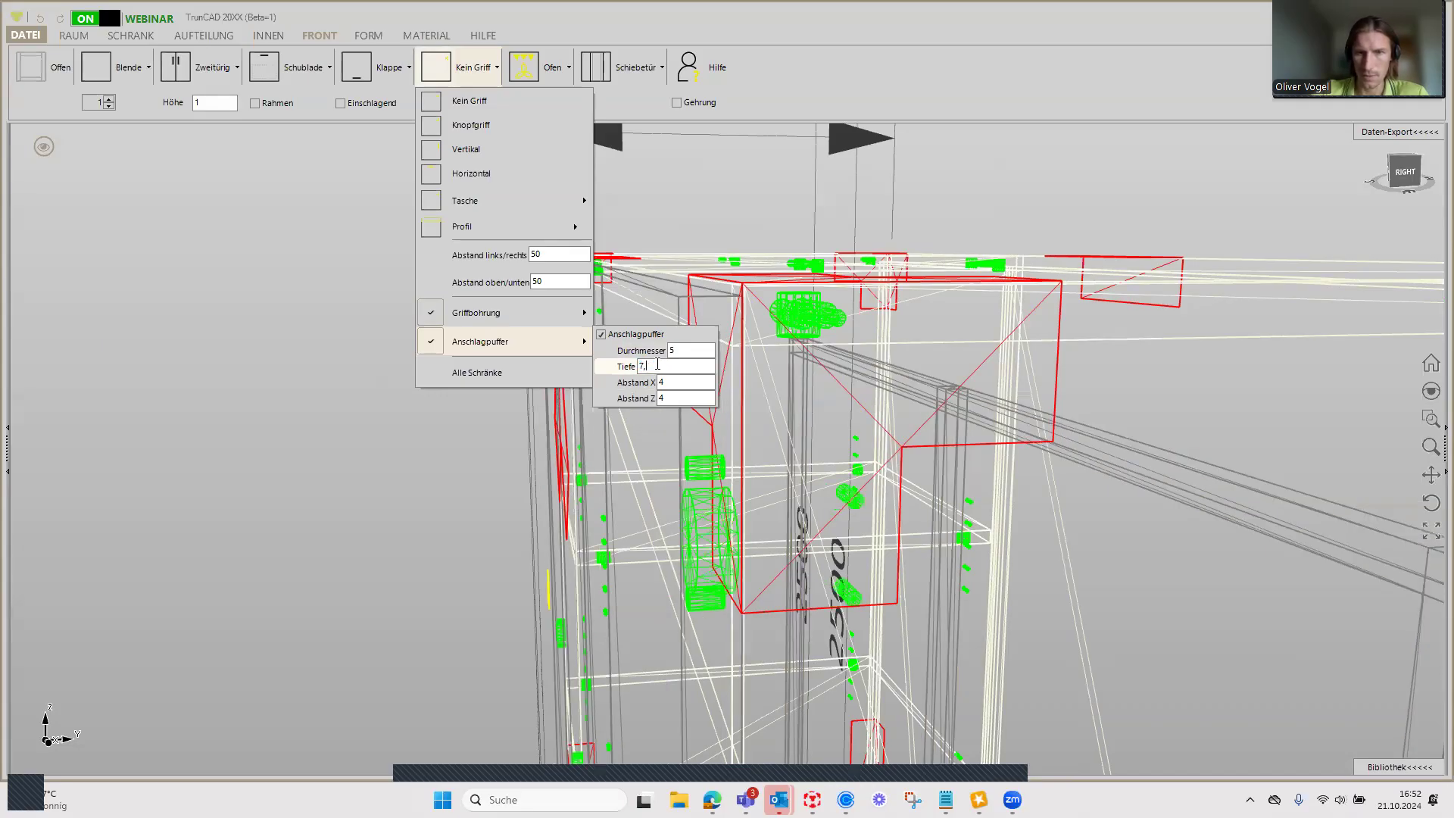
text(2)
key(BackSpace)
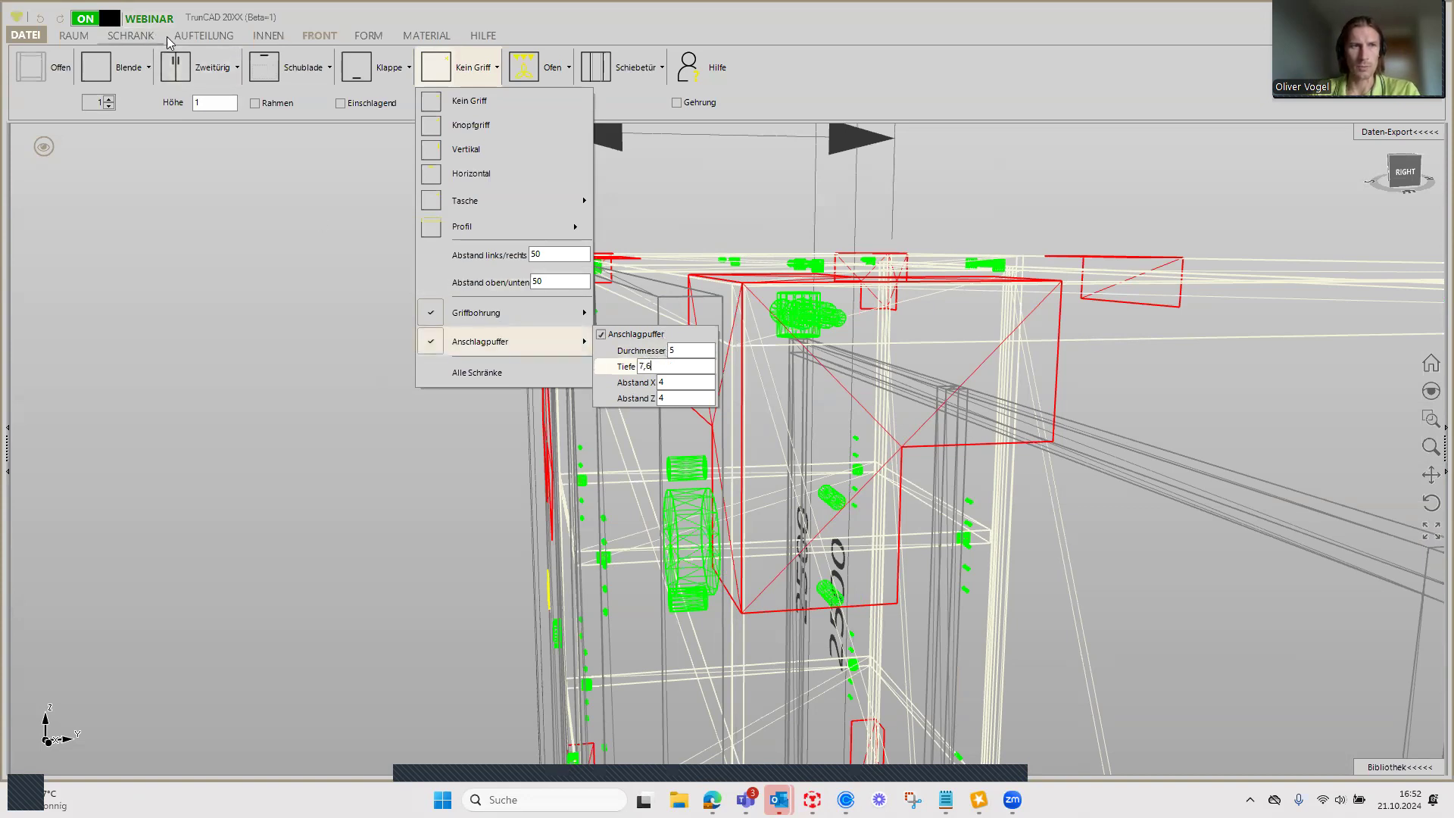
click(208, 75)
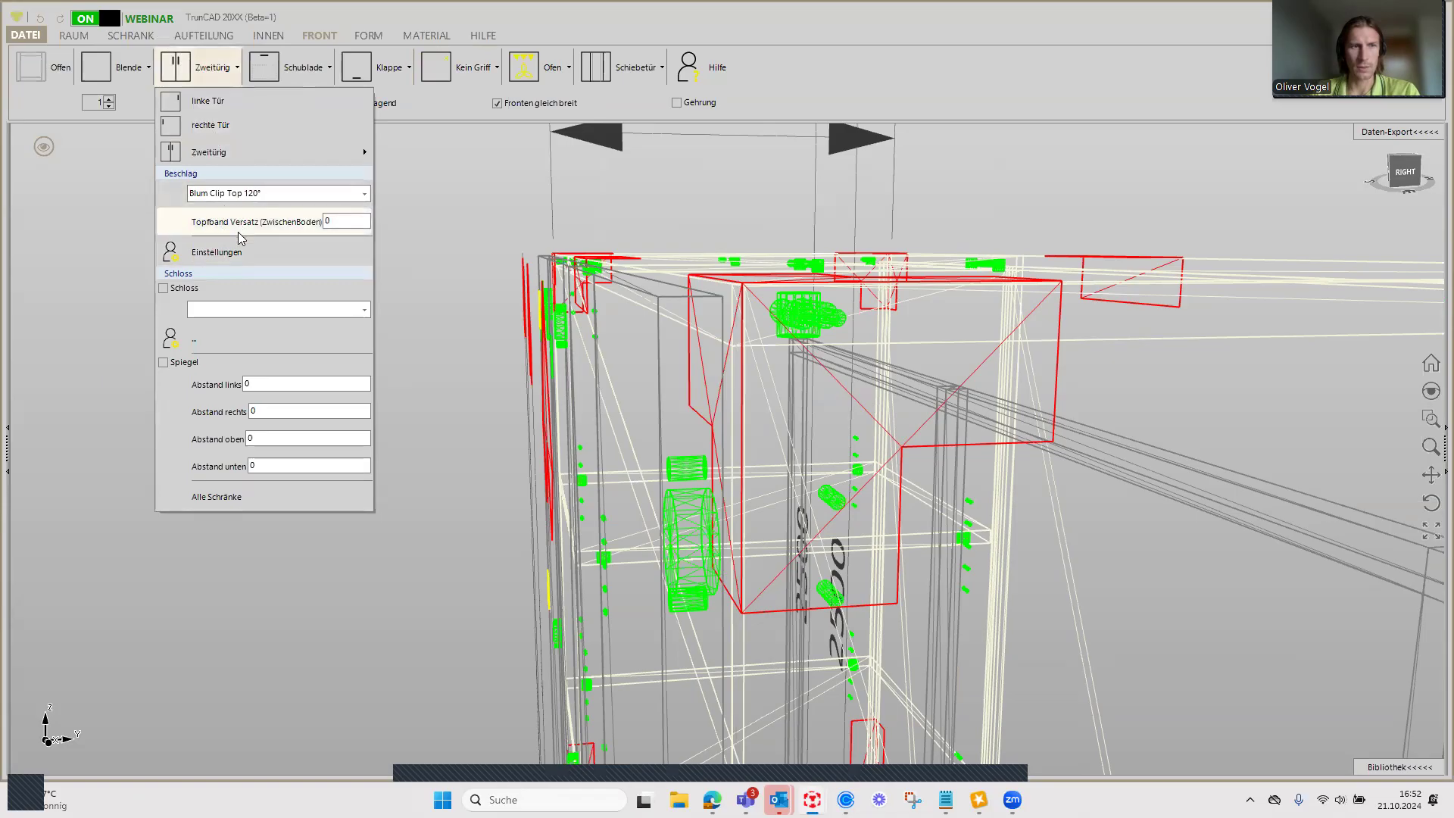
Step: Set the hinge to 'Blum Clip Top 120°, Full Overlay' and select its upper drill hole
click(225, 254)
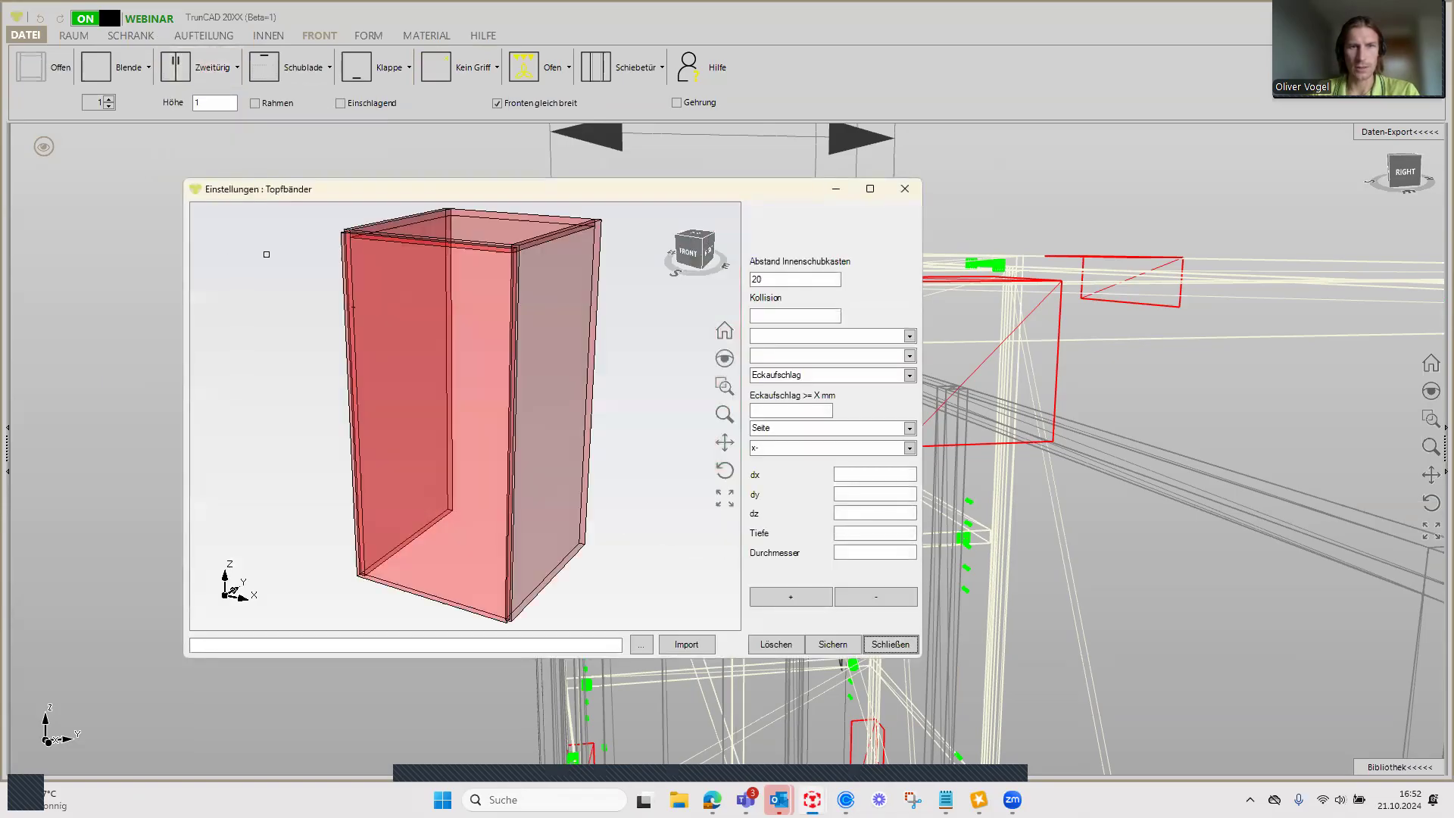
click(909, 337)
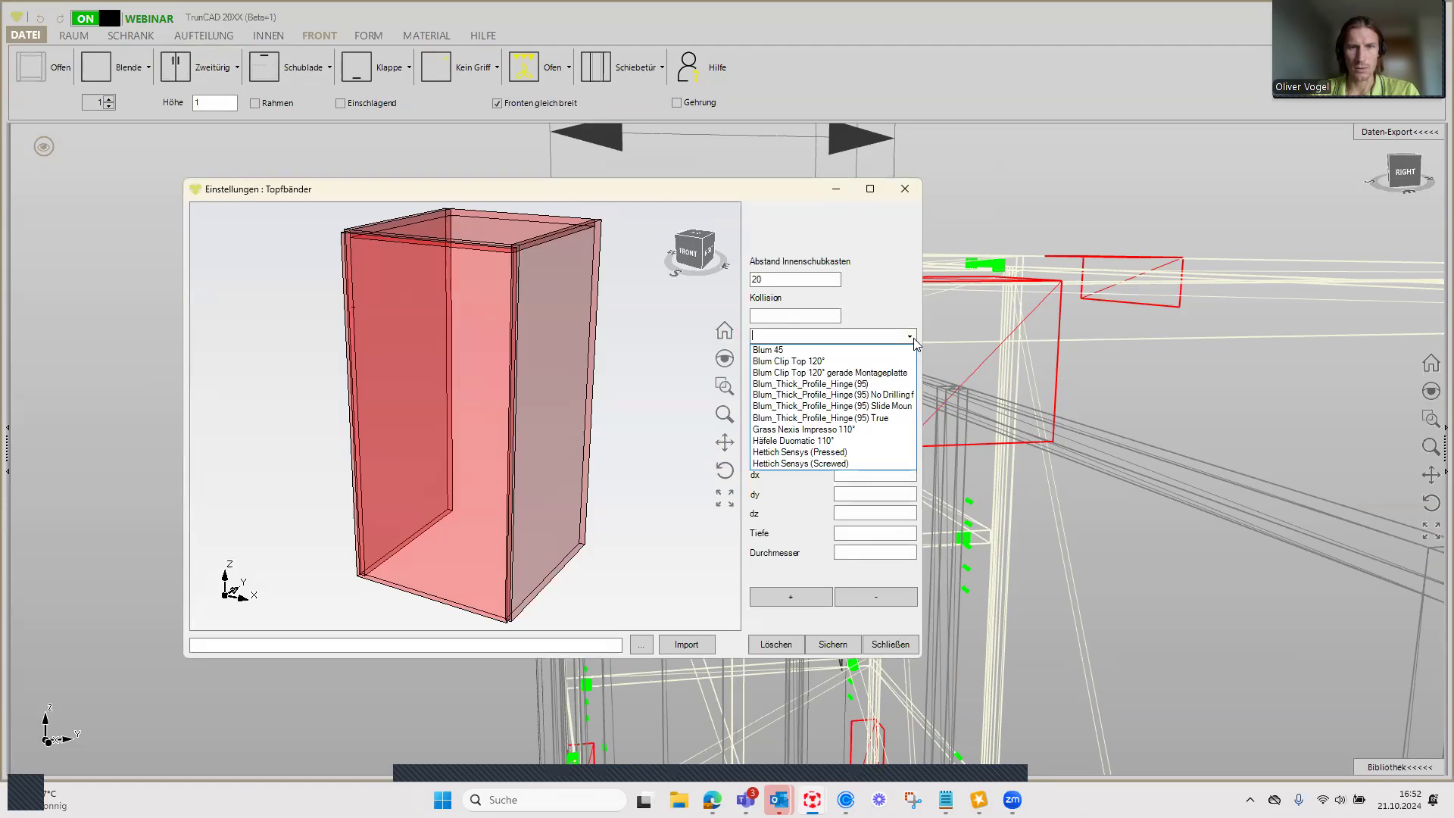
click(873, 361)
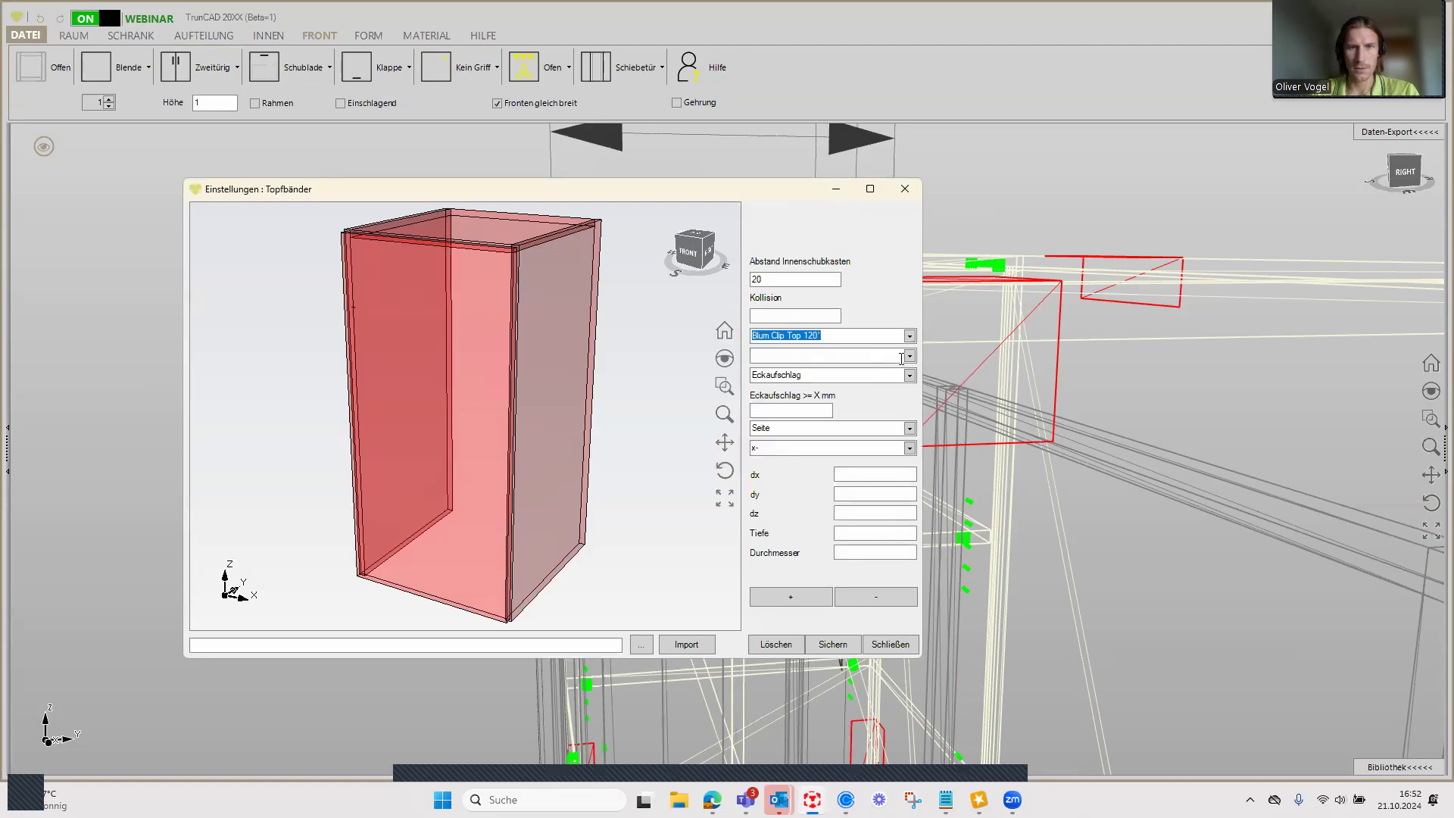
click(901, 358)
click(889, 371)
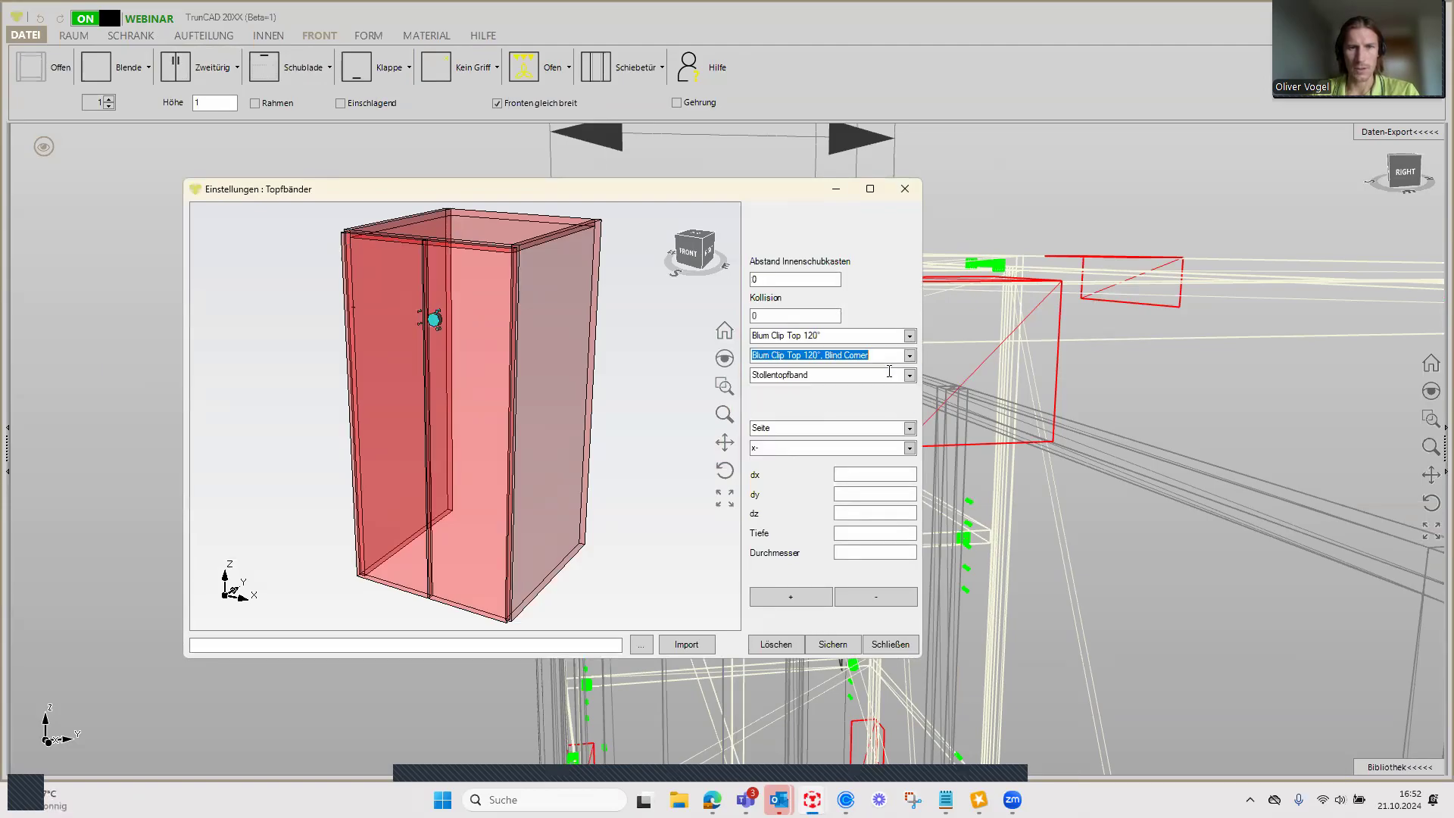
click(908, 356)
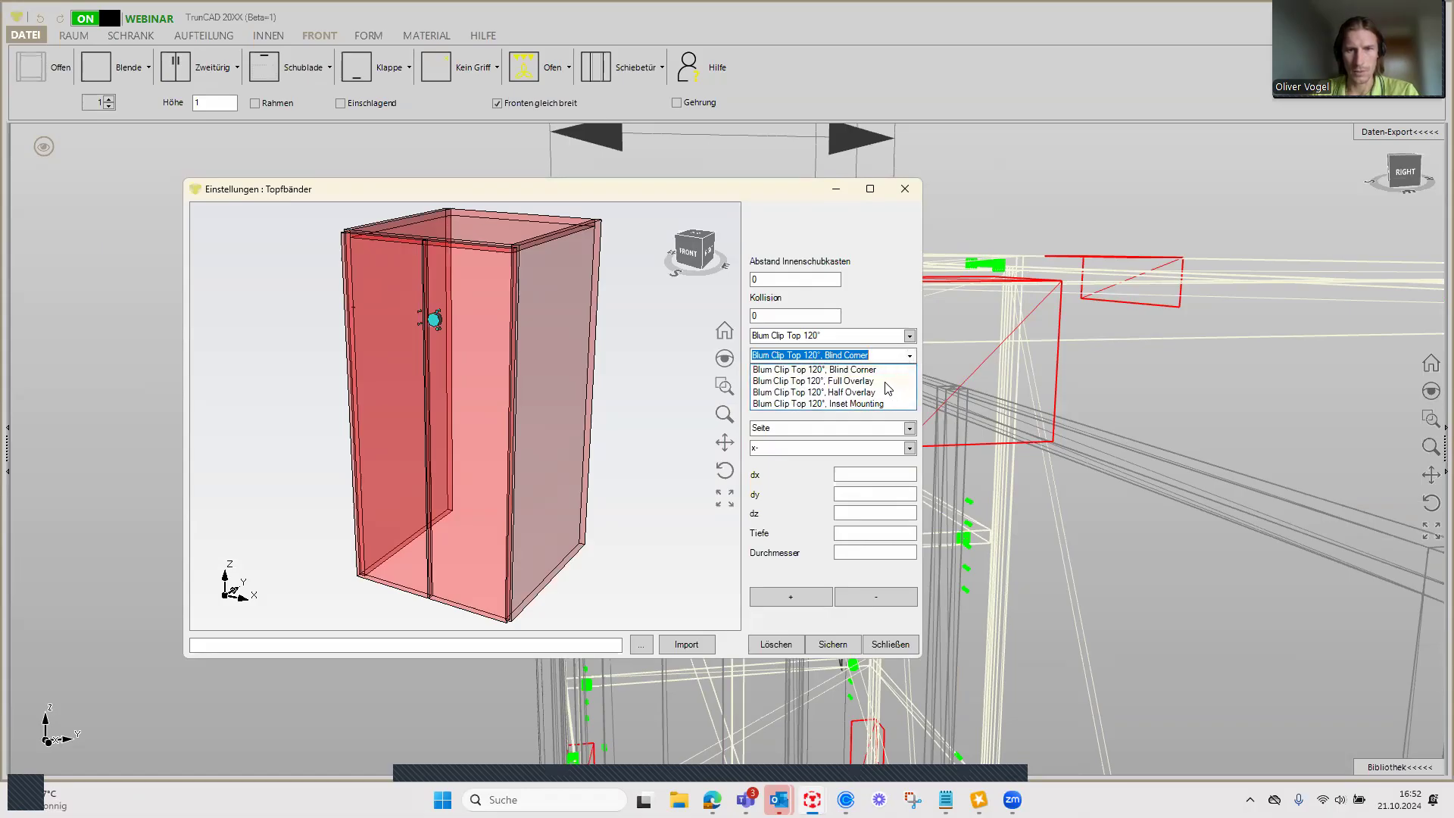
click(885, 381)
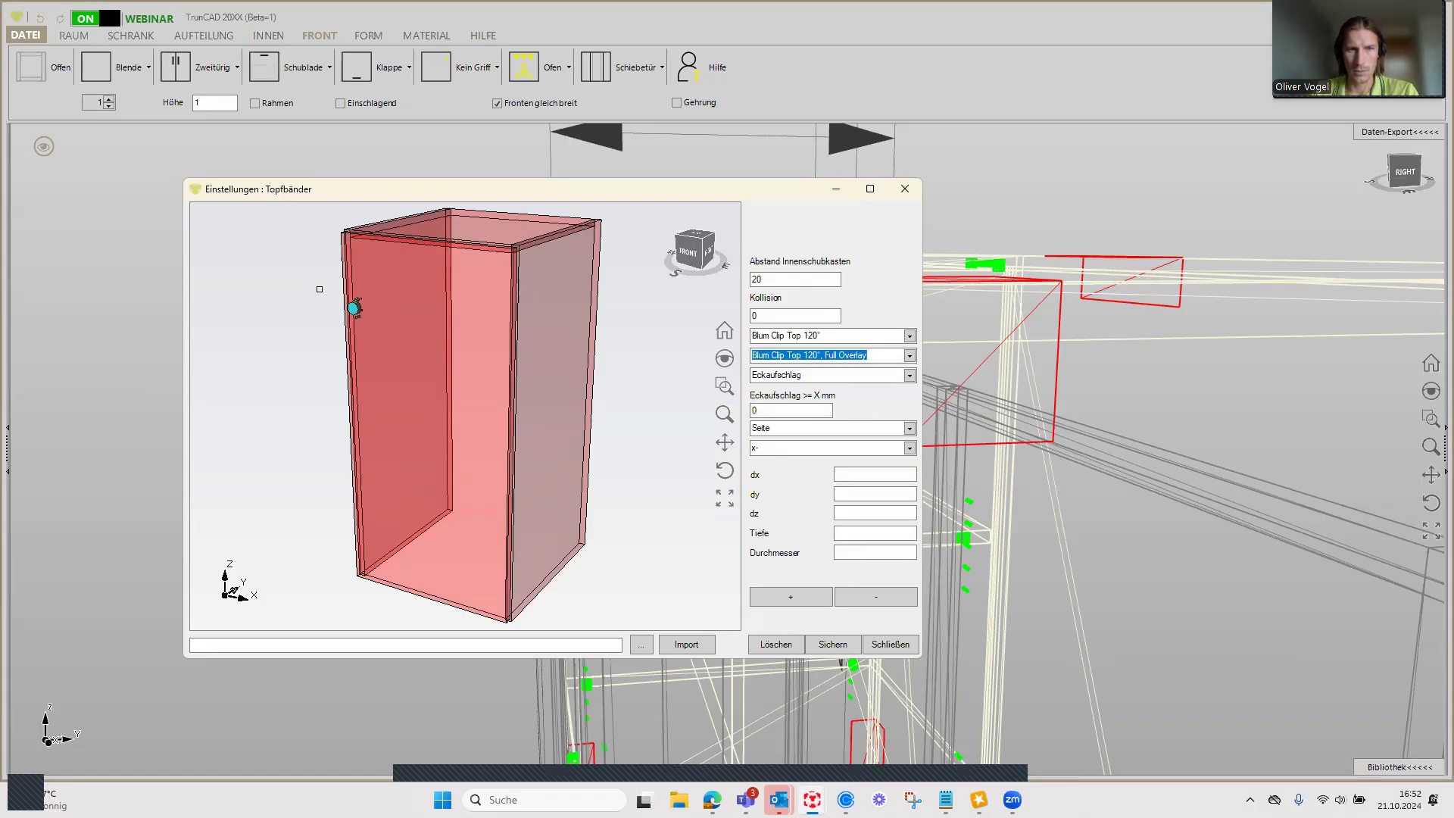
mouse_move(320, 289)
middle_down()
mouse_move(514, 323)
mouse_move(443, 312)
middle_up()
scroll(514, 323, up, 5)
click(433, 313)
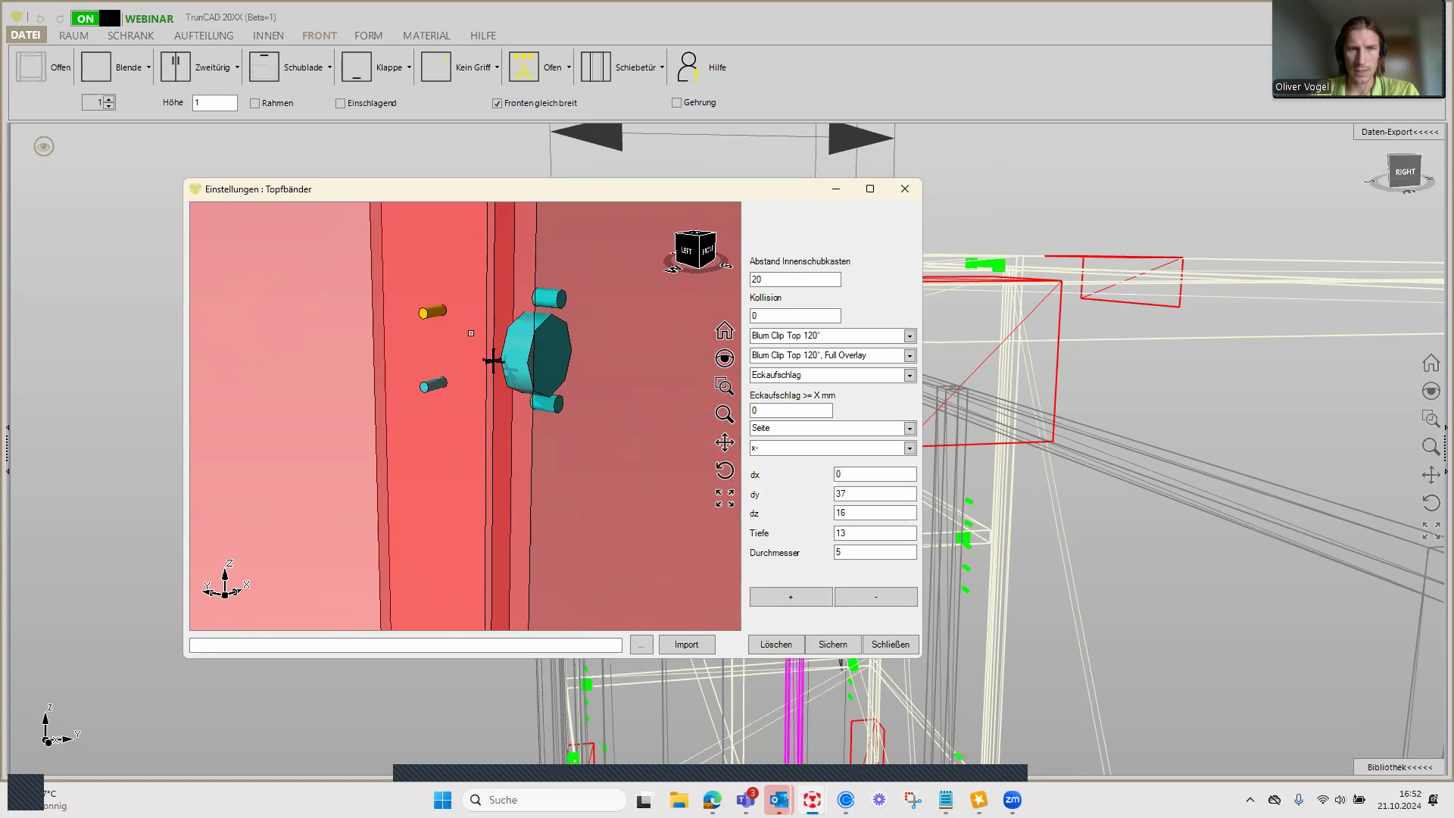
Step: Replace the upper drill hole with one at a new dy offset and add a hole by the lower one
click(881, 596)
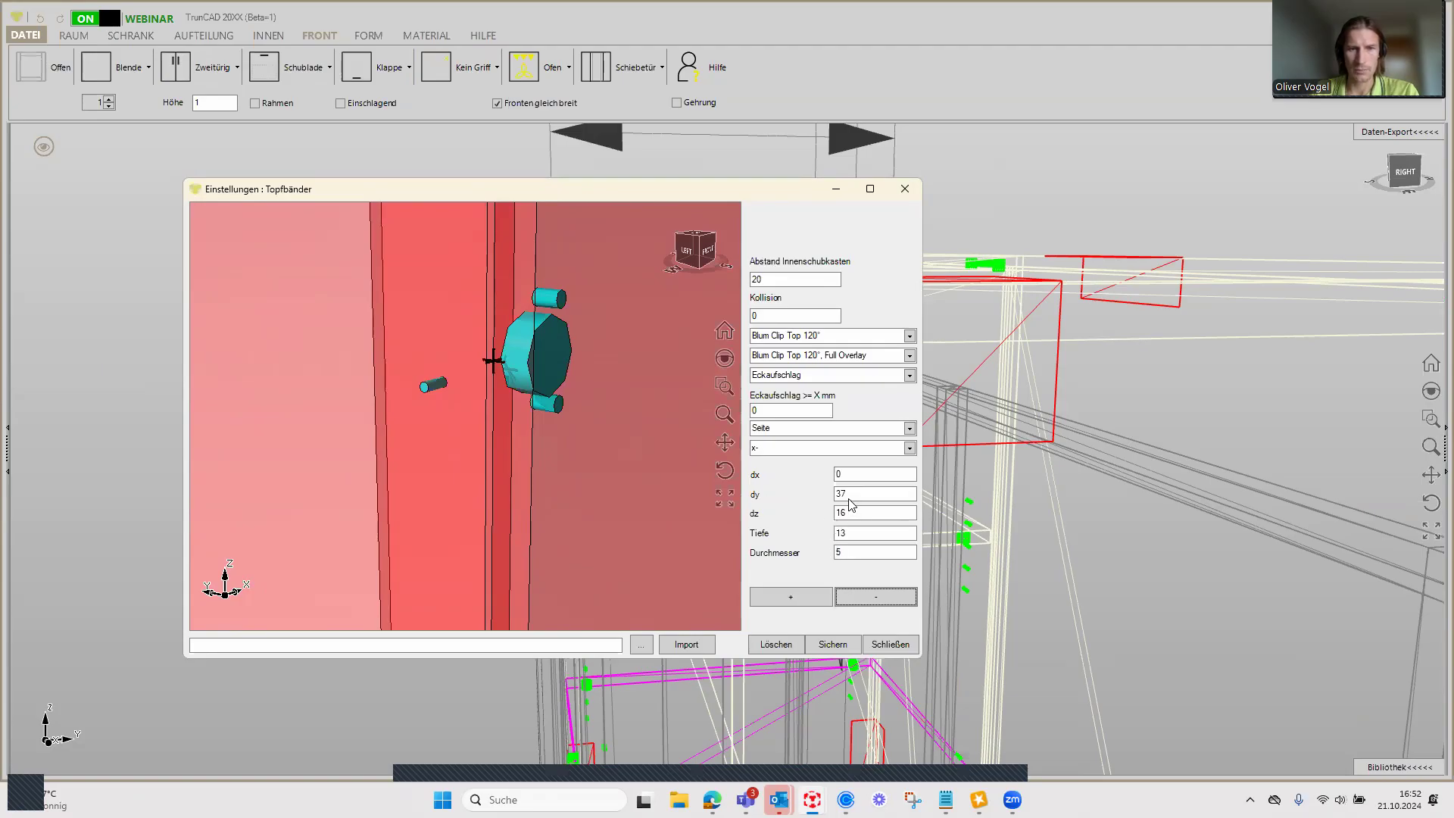
click(856, 494)
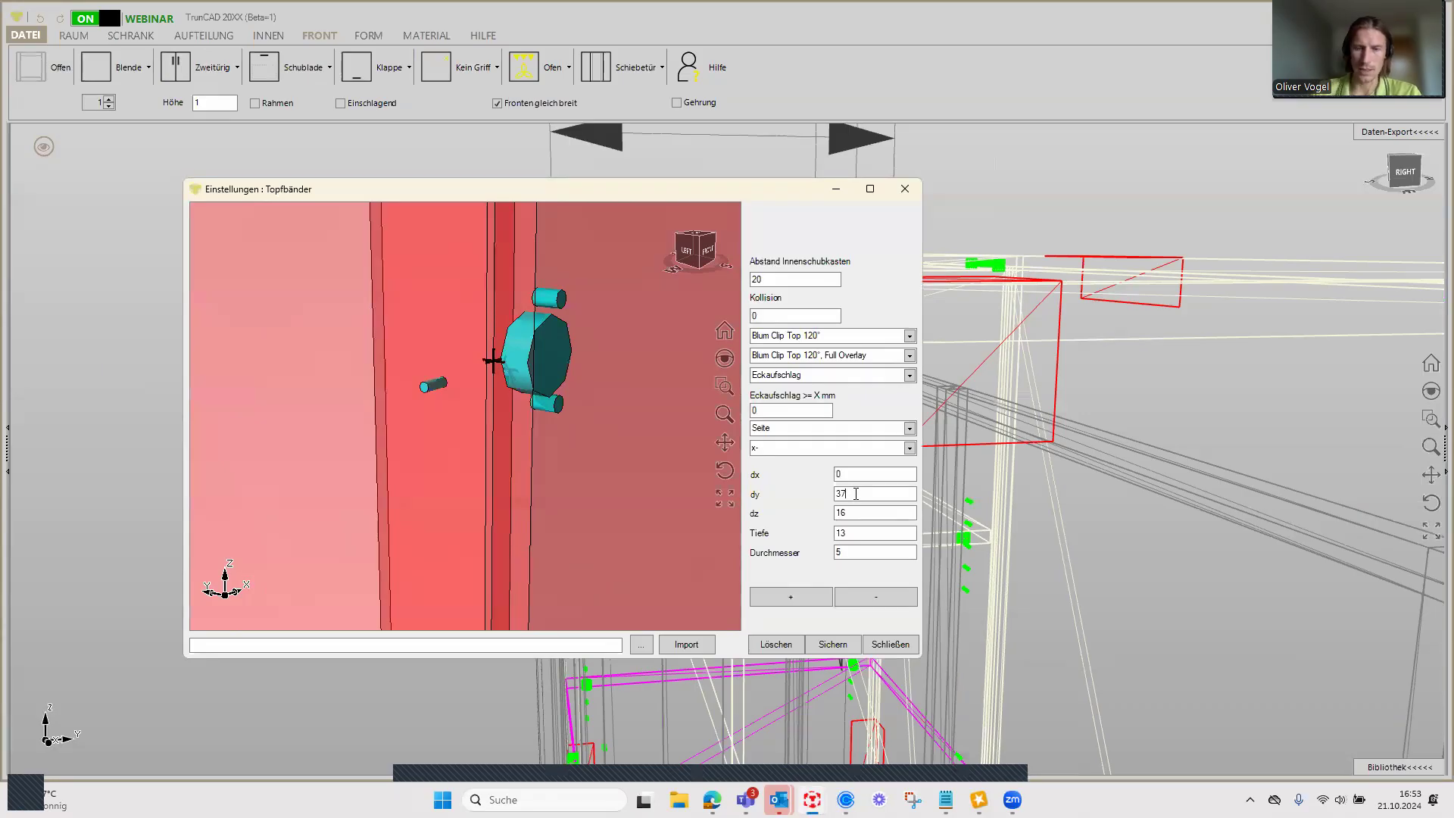
key(BackSpace)
key(BackSpace)
text(4)
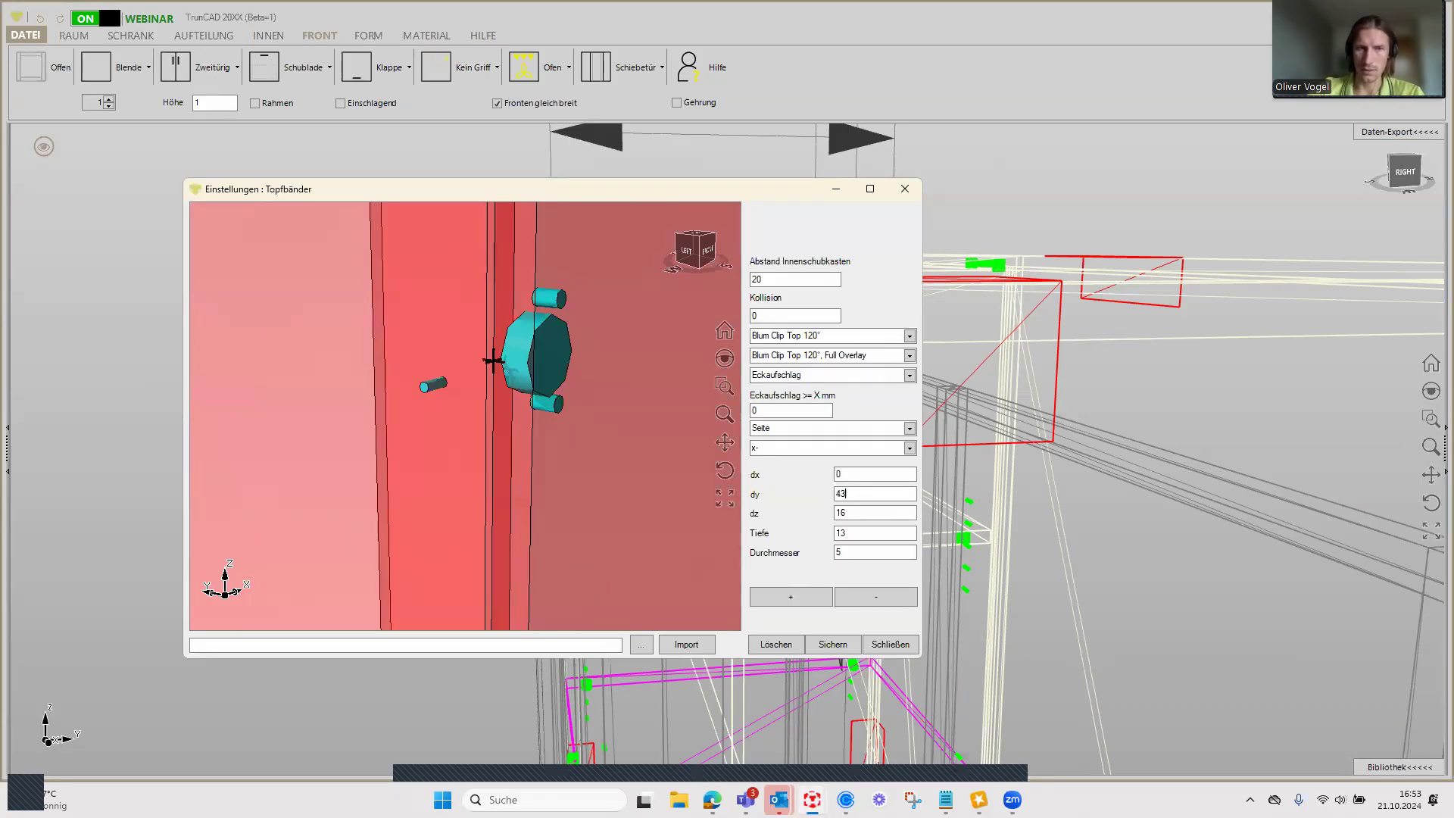
click(801, 604)
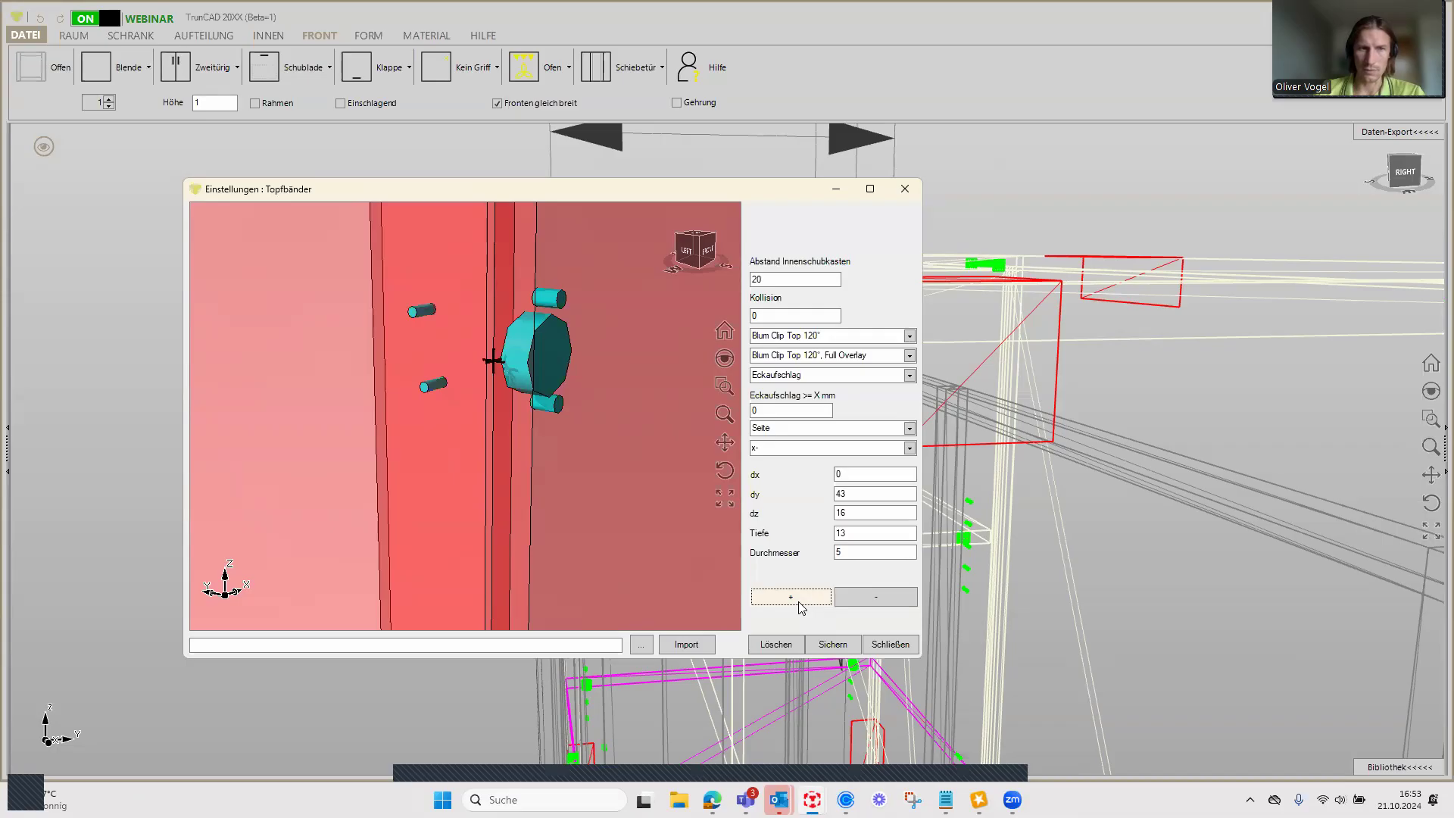
click(434, 385)
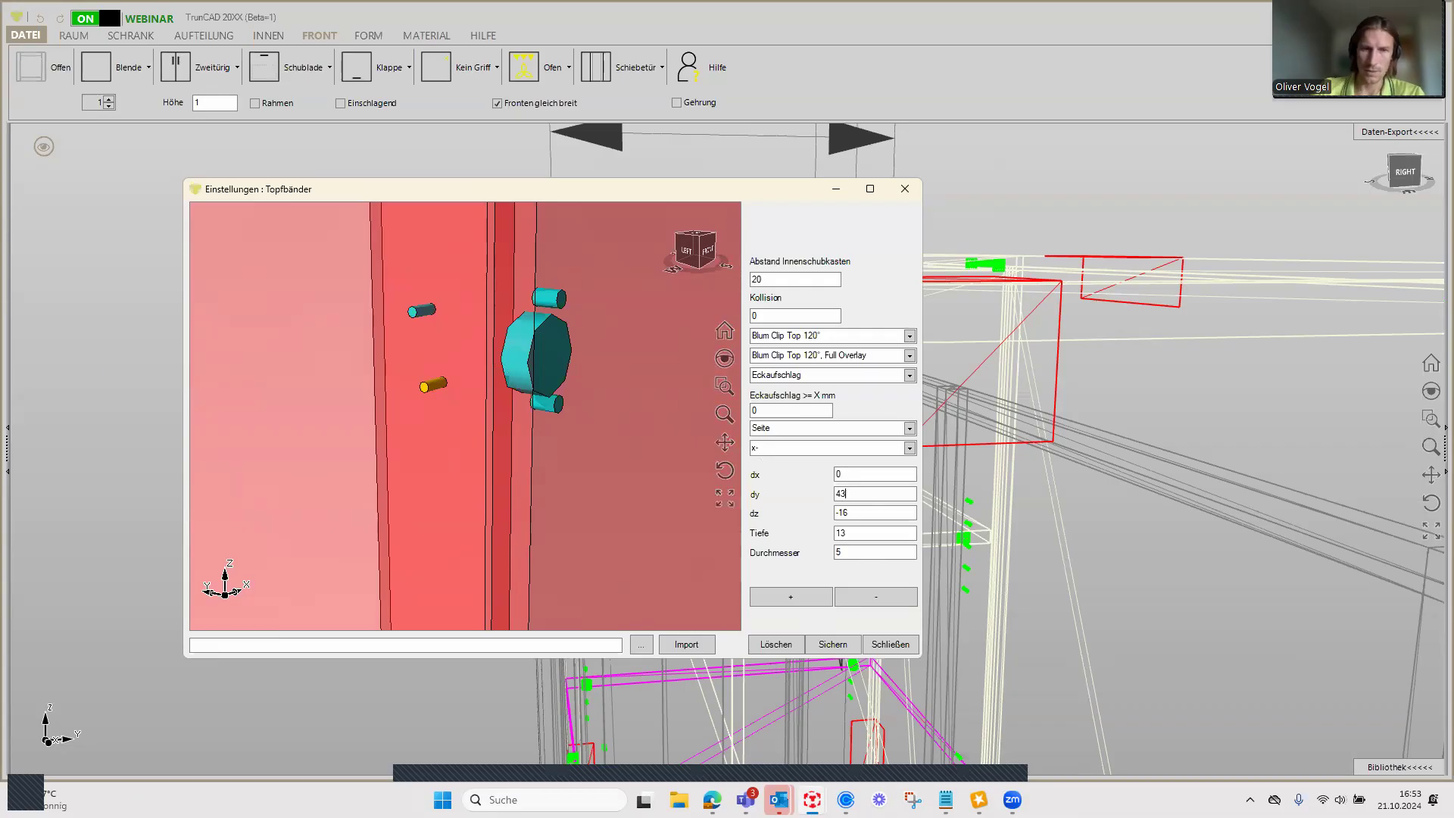
click(790, 596)
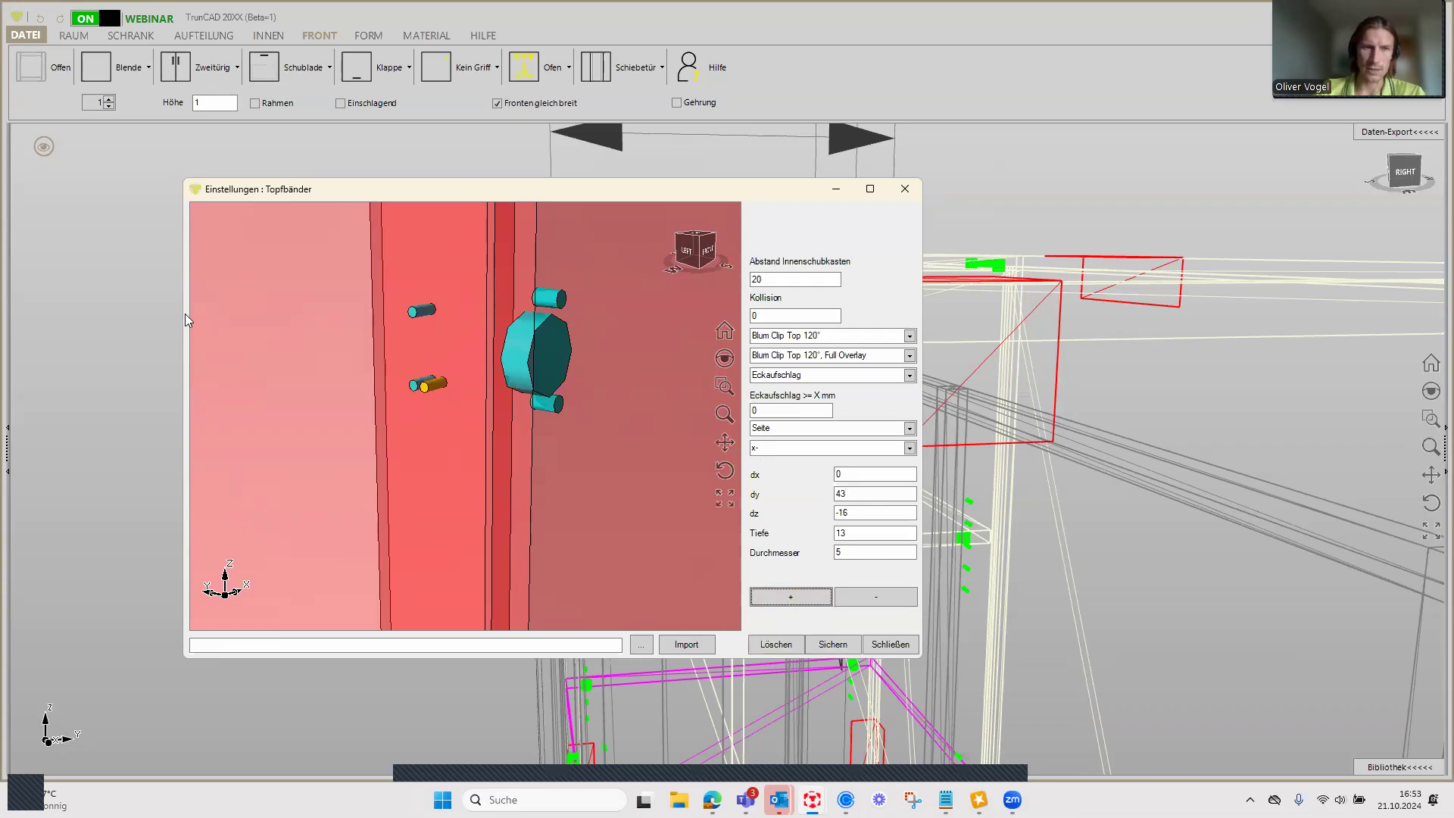
drag(370, 424, 416, 383)
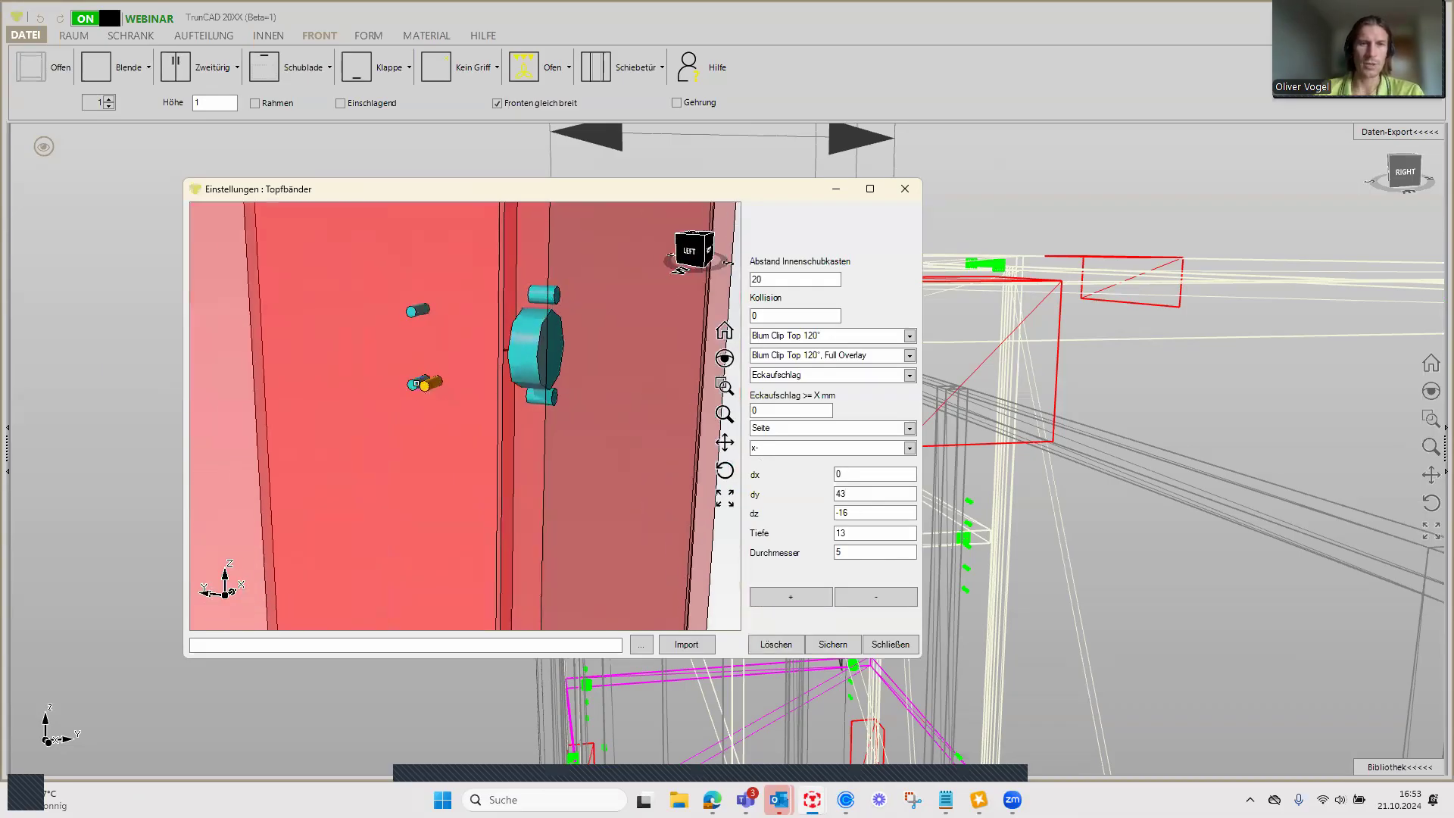
Step: Remove the extra lower hole, append 'Tip On' to hinge and variant names, and save as new
click(841, 337)
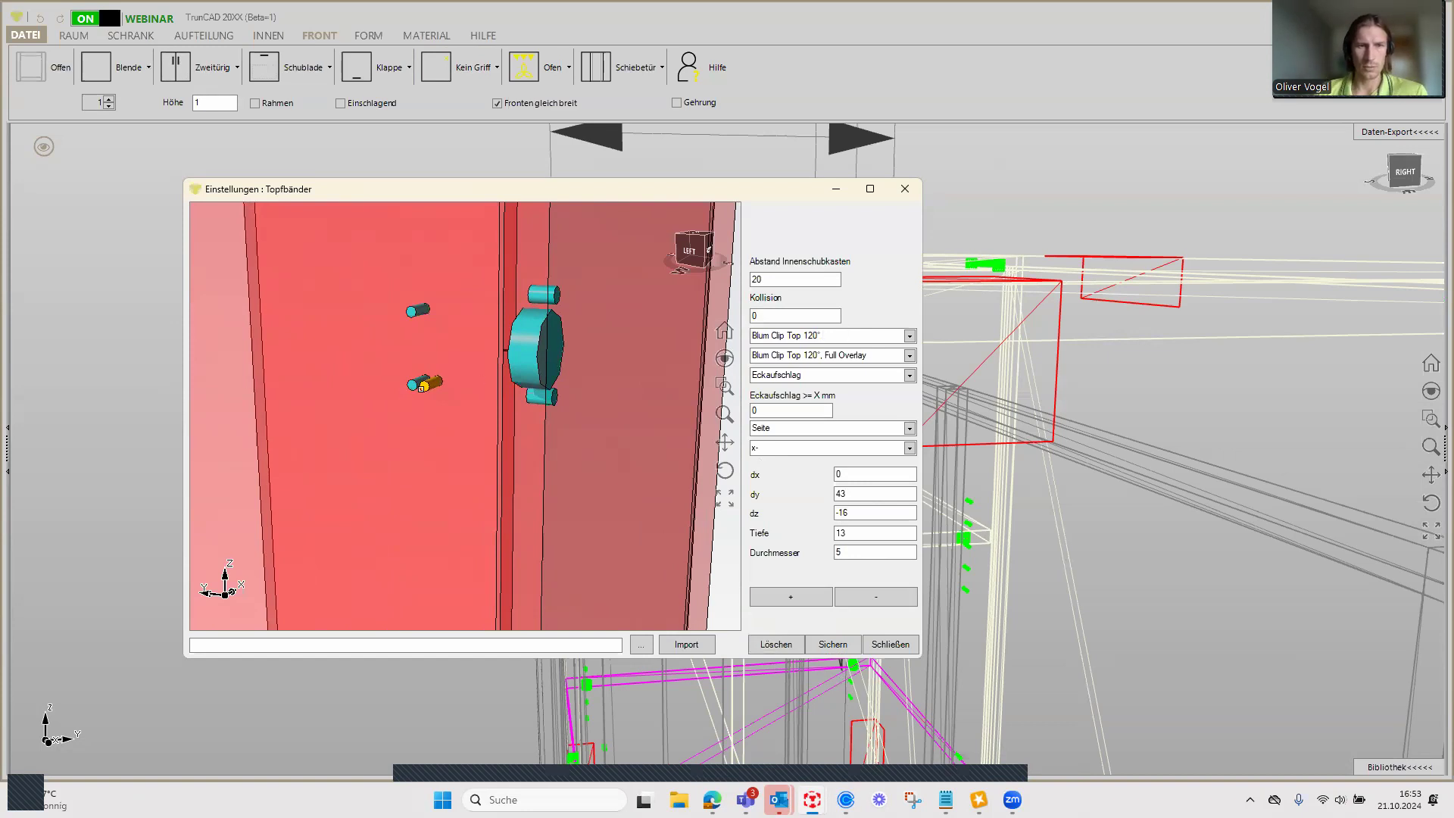
click(877, 598)
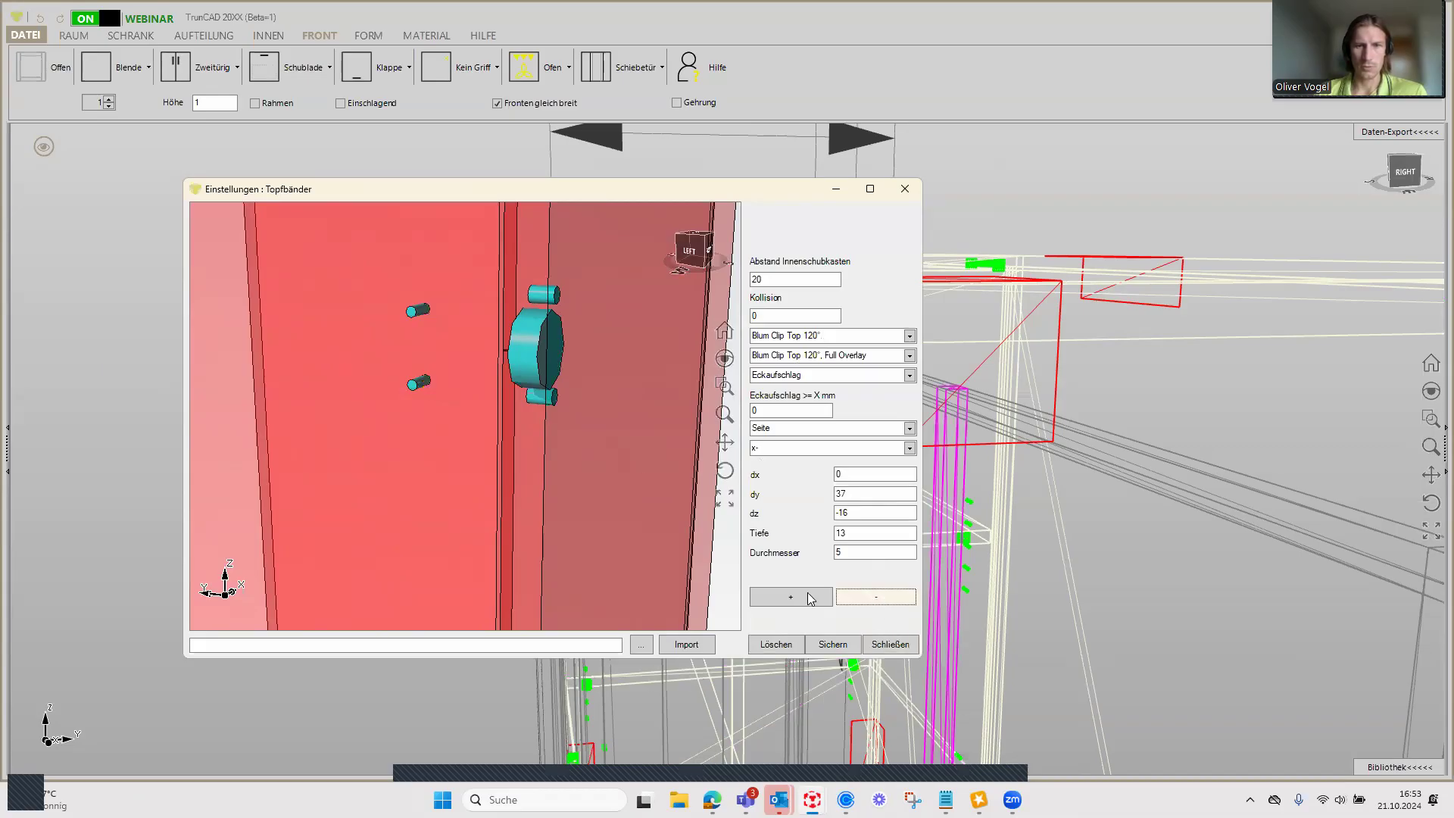
click(827, 336)
text(Tip On)
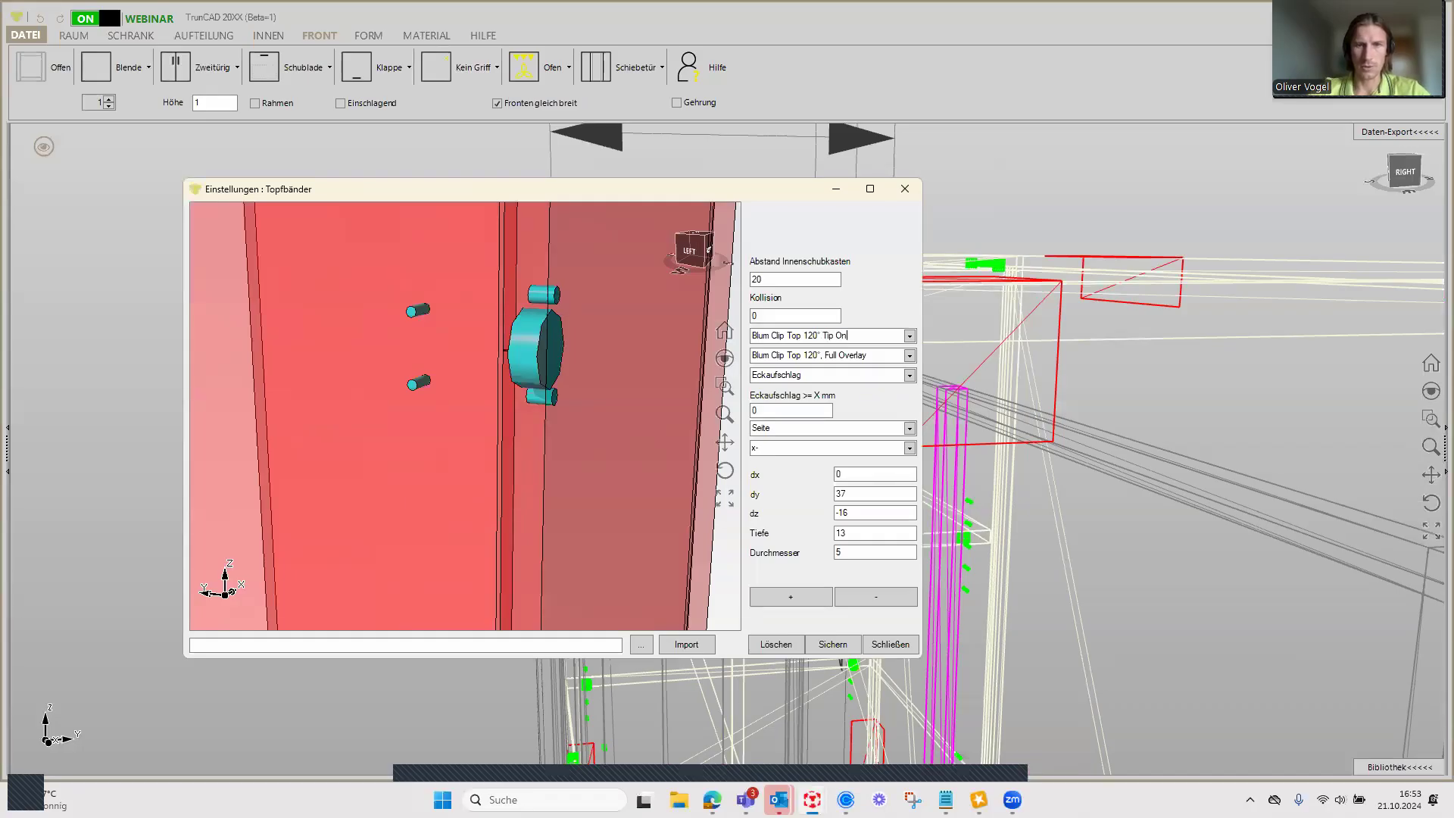
click(877, 355)
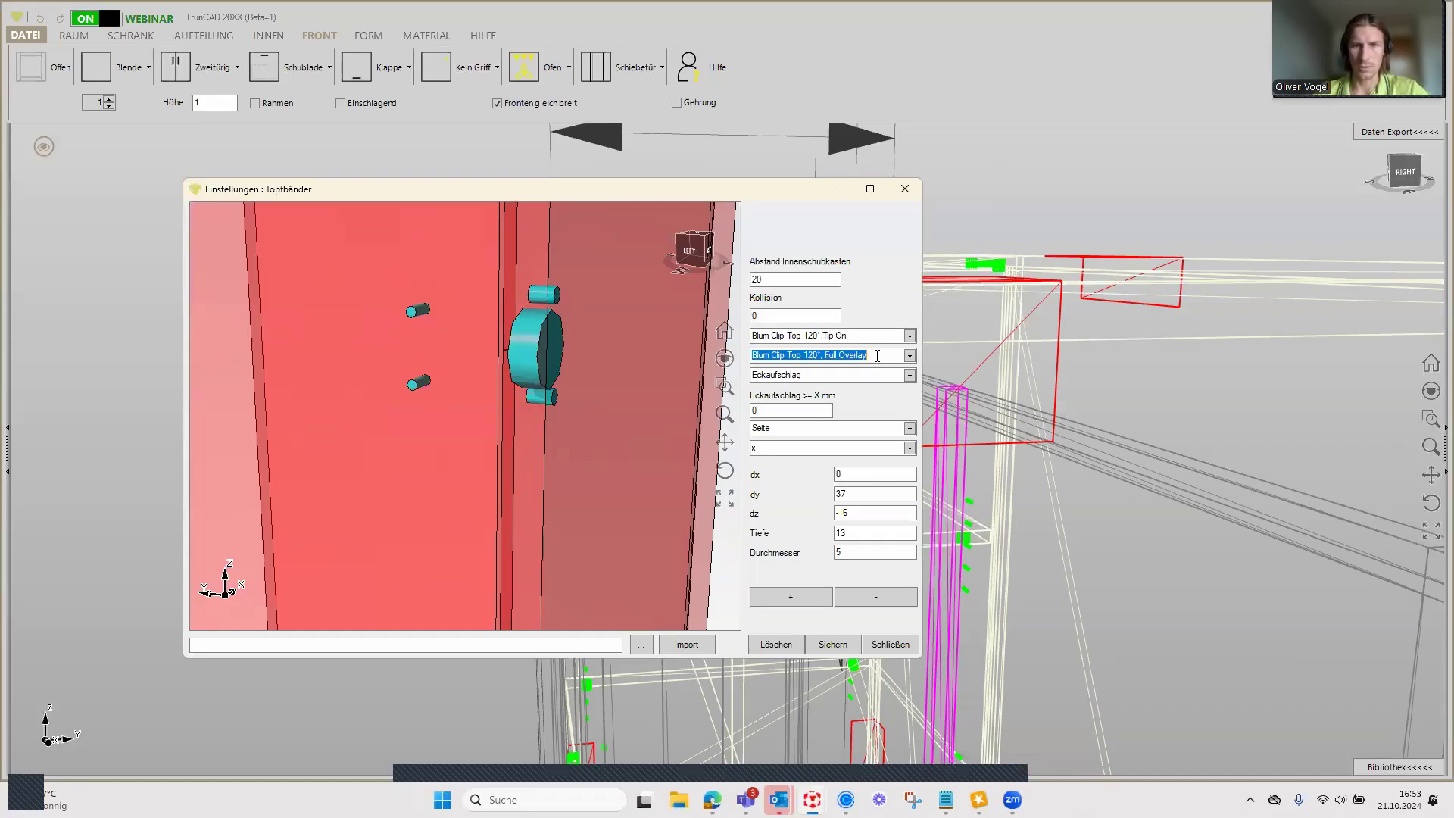
click(910, 356)
click(912, 357)
click(910, 356)
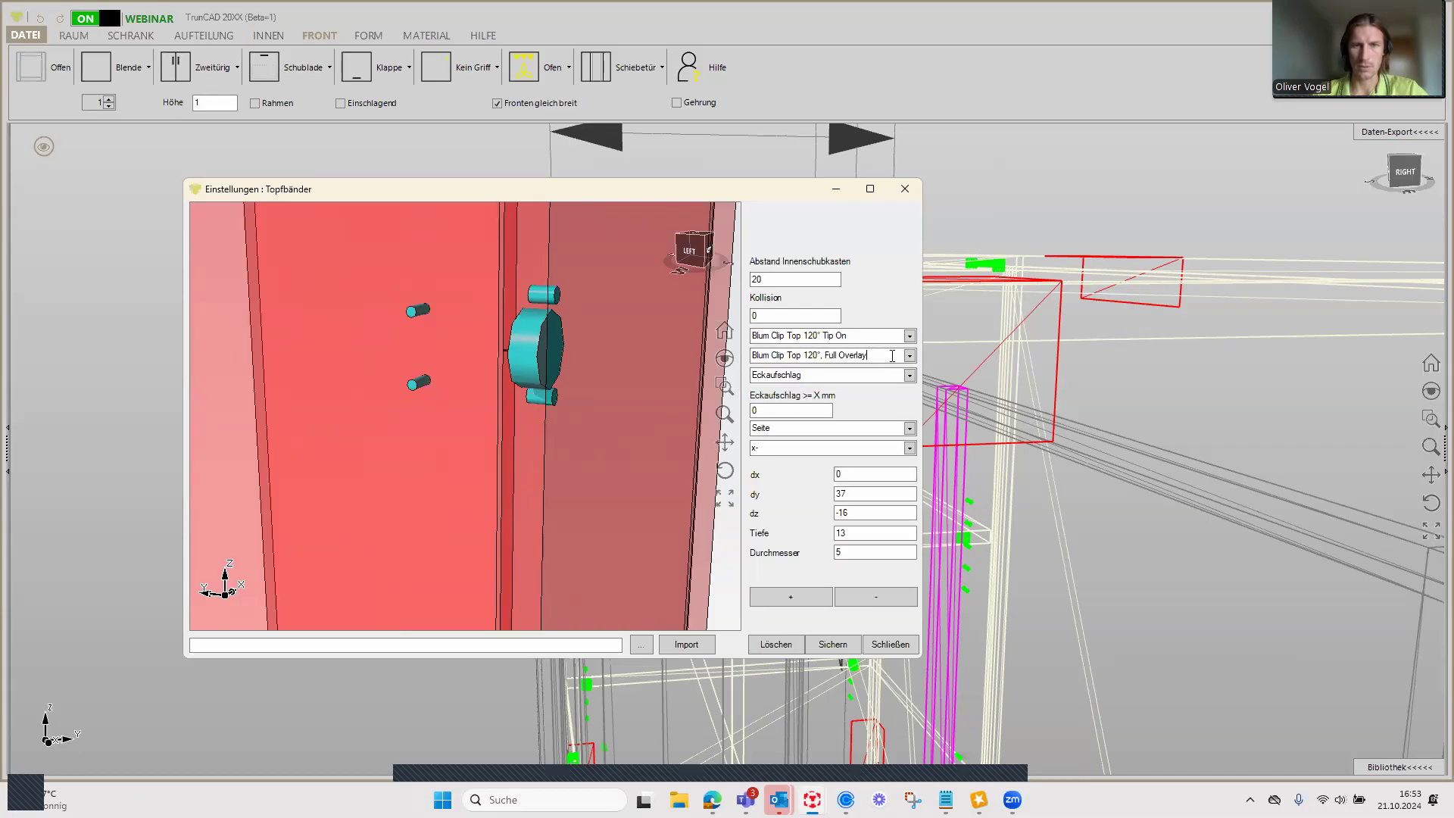
text( Tip On)
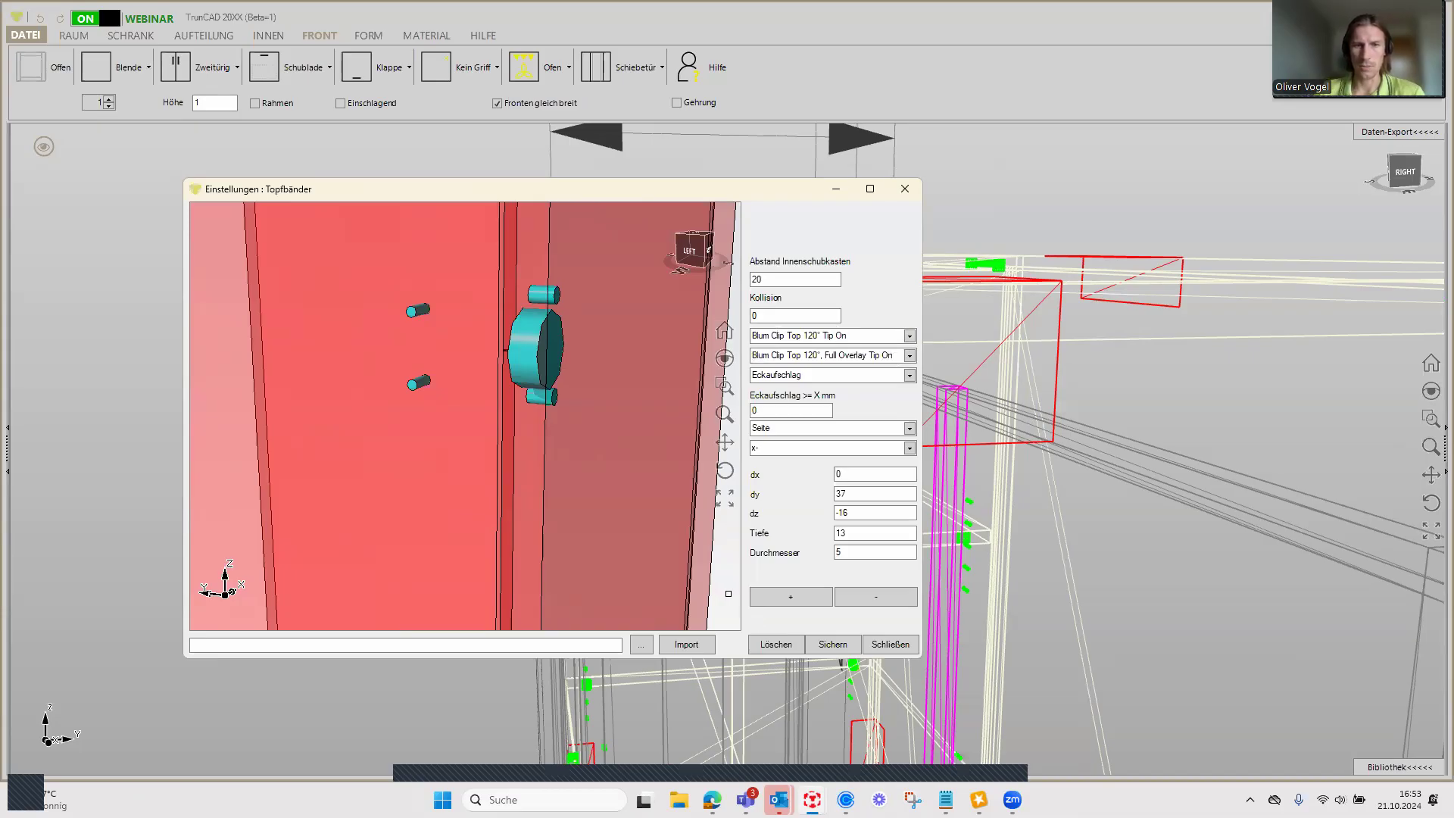
click(823, 646)
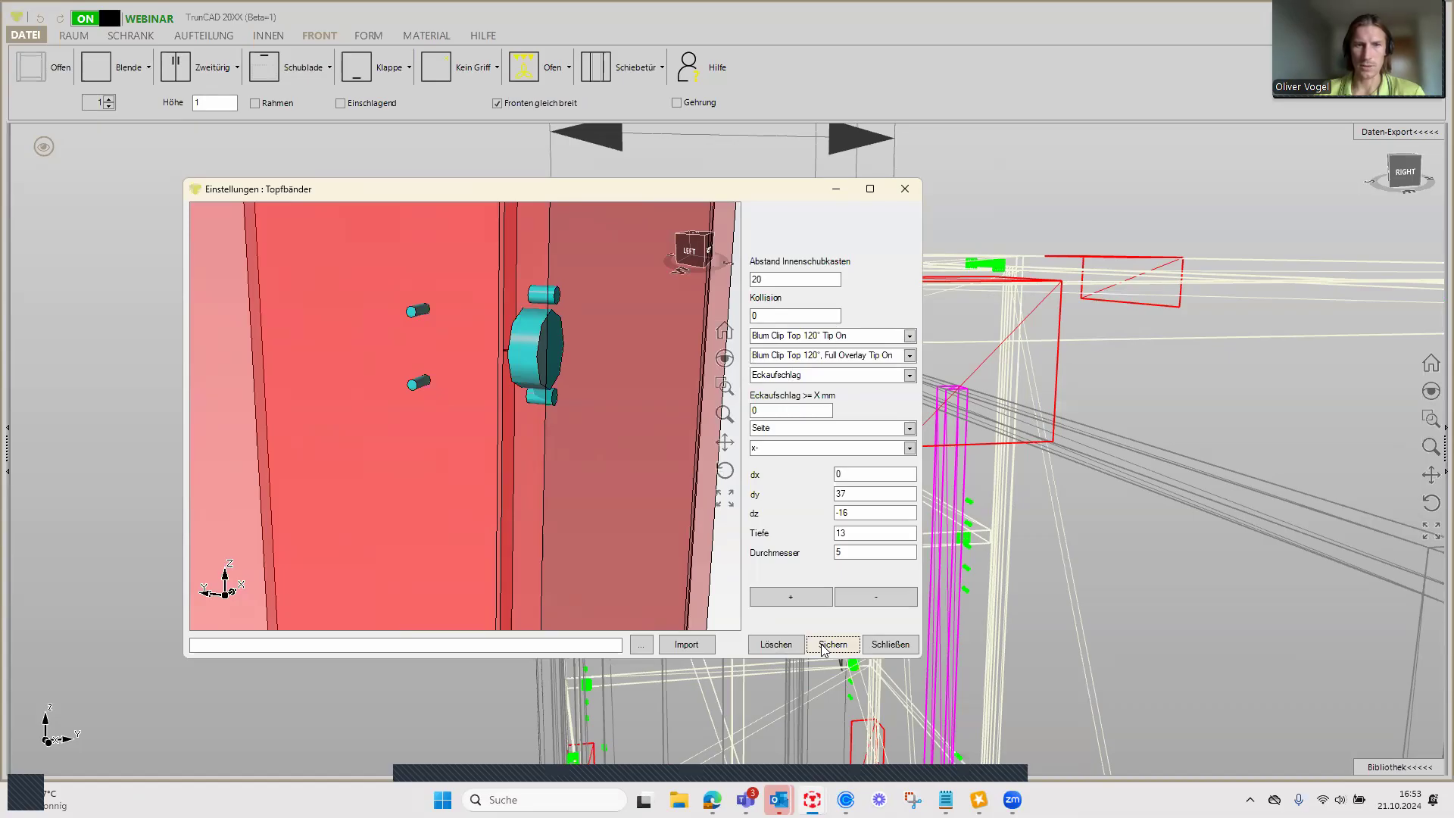
click(902, 191)
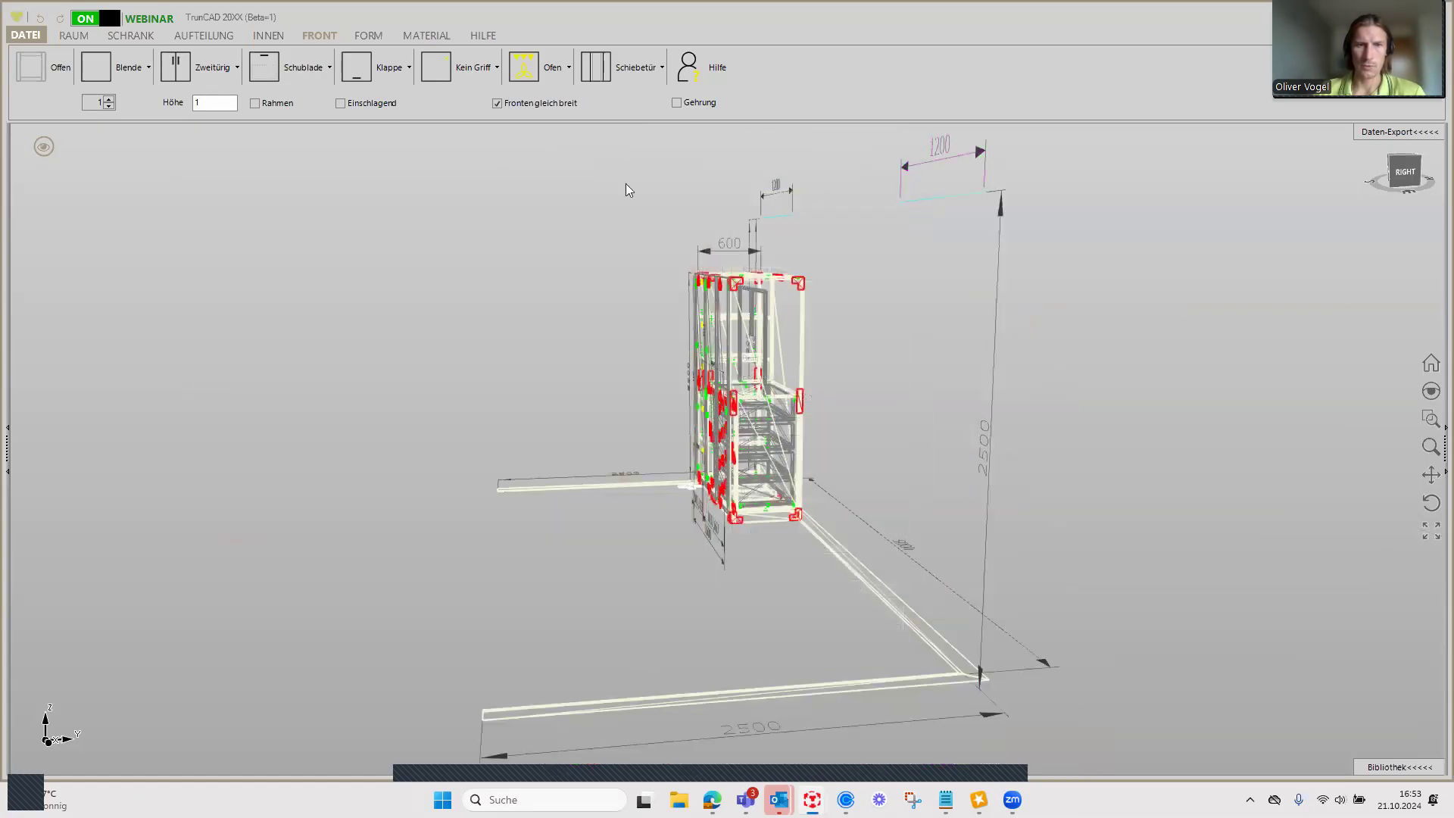
Step: Choose 'Blum Clip Top 120° Tip On' in the double-door Beschlag list and zoom to the cabinet top
click(227, 69)
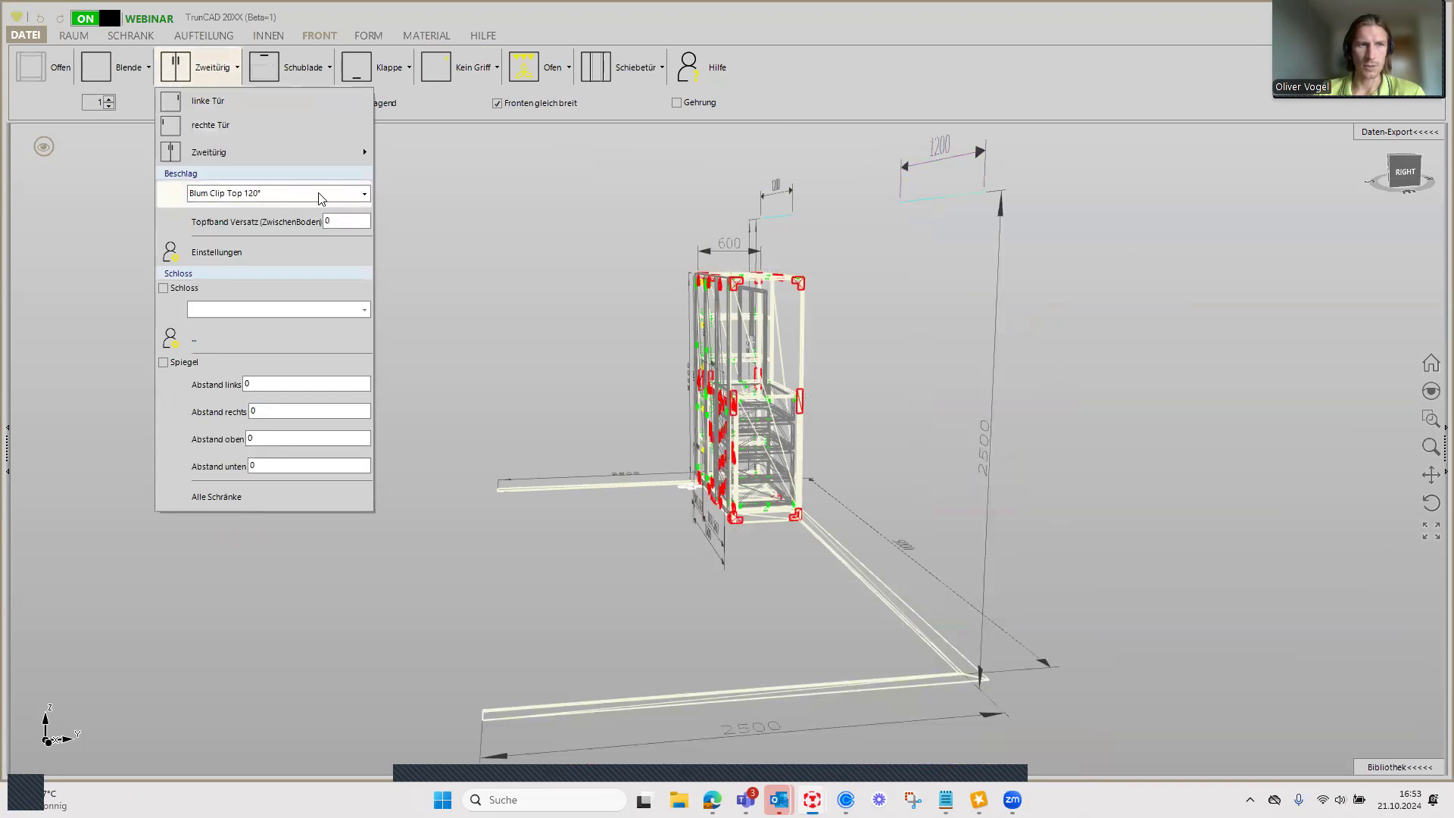
click(364, 195)
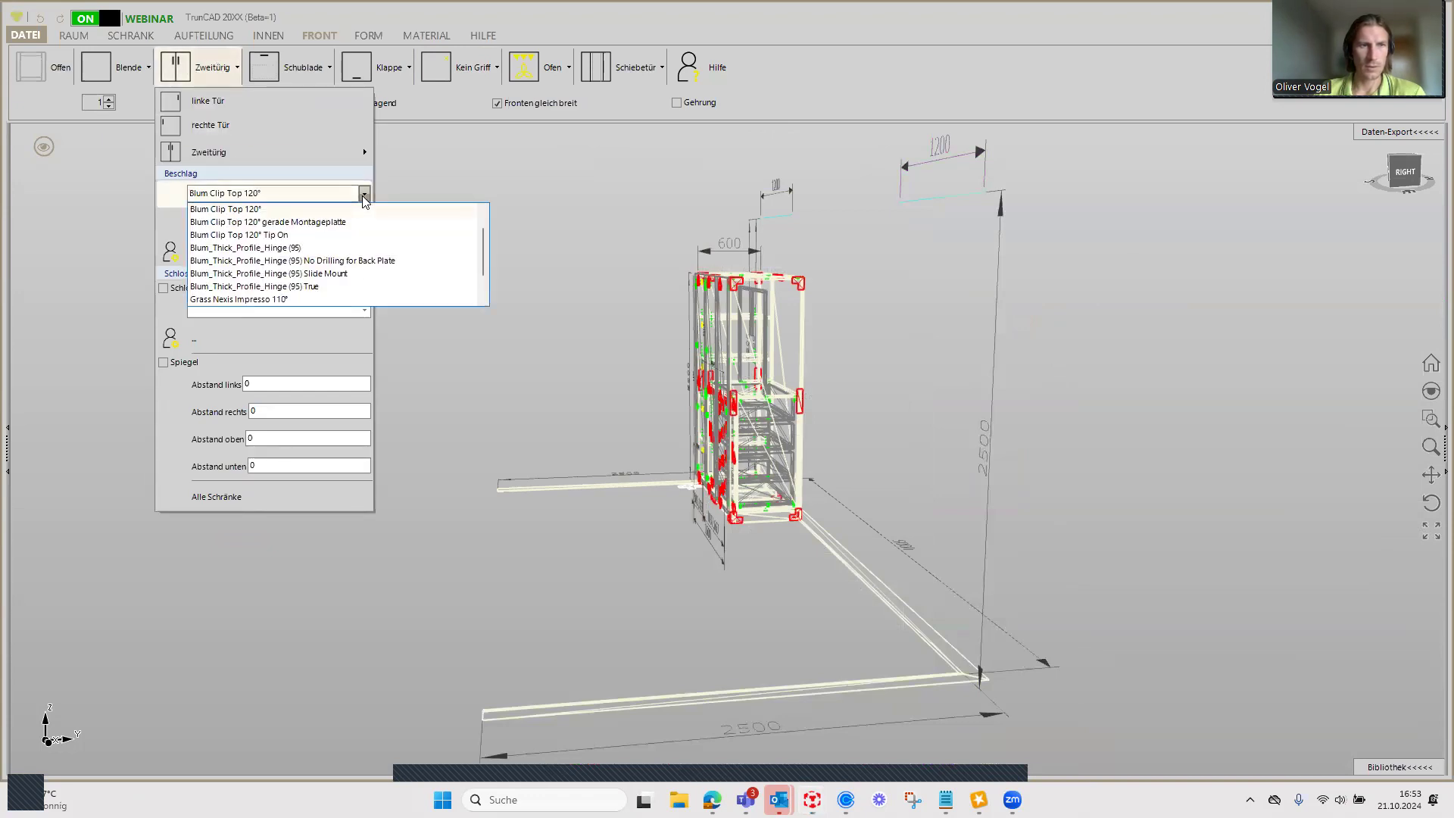
click(299, 235)
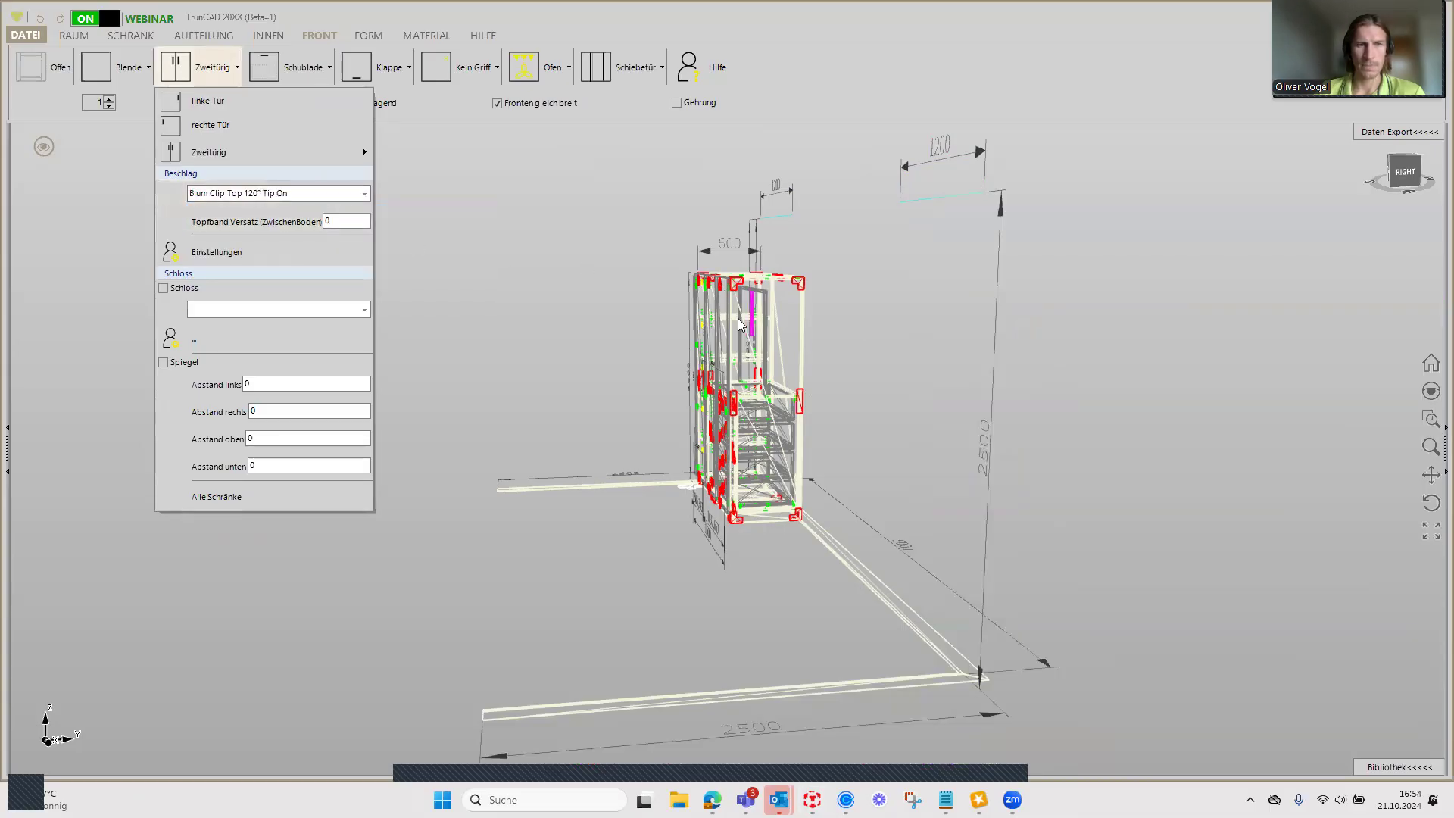
scroll(725, 256, up, 3)
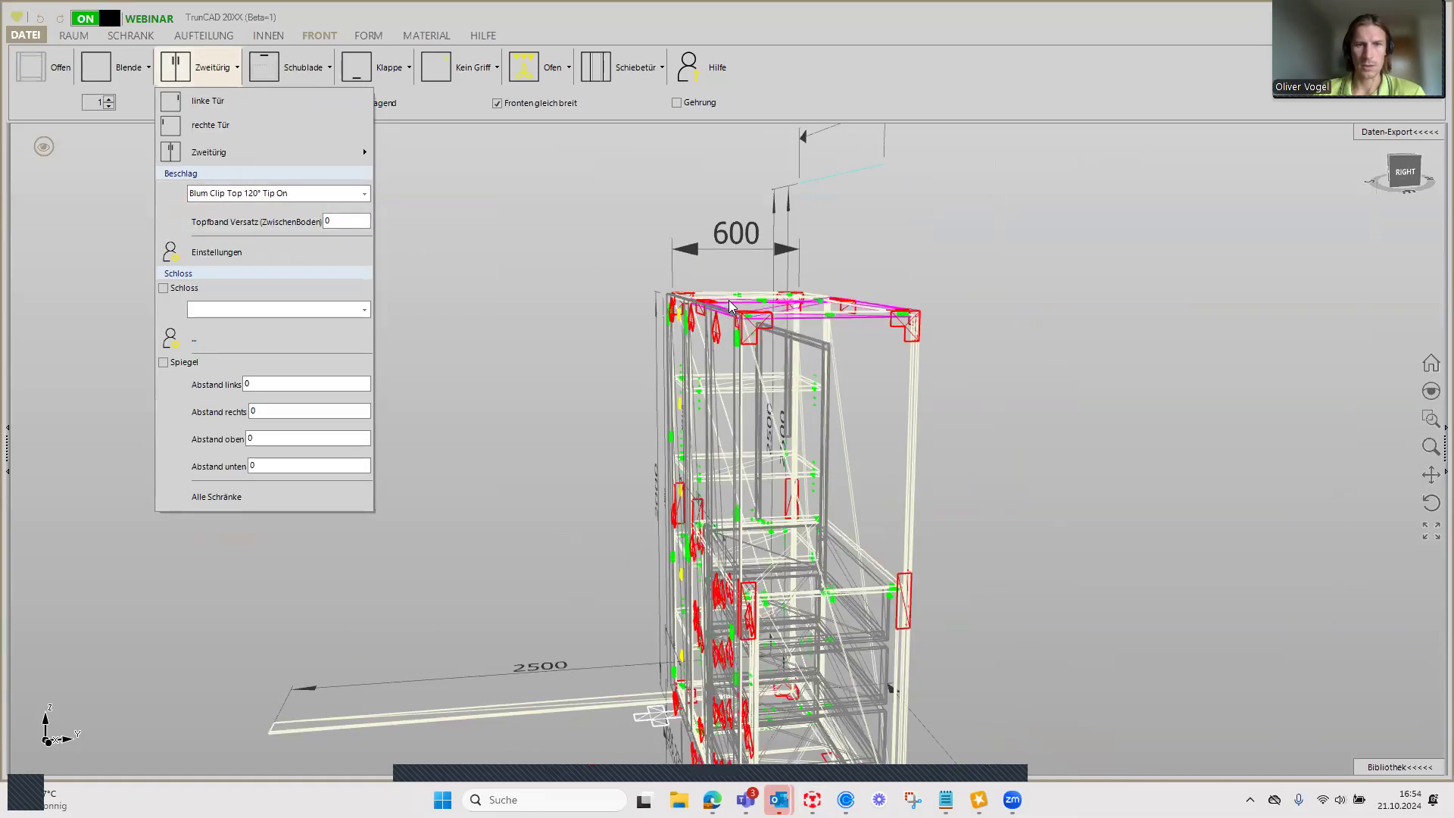
scroll(731, 305, up, 2)
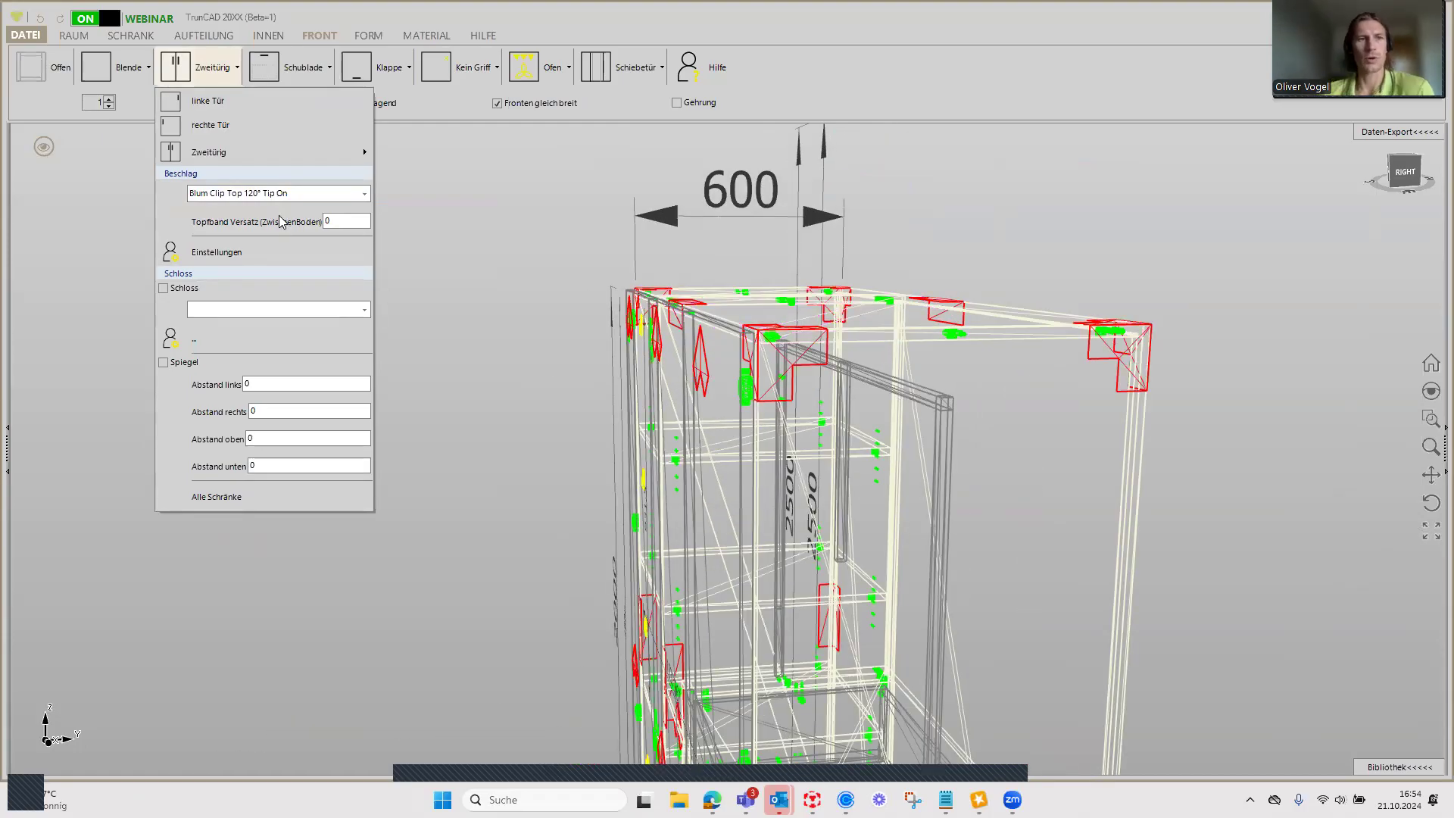
Step: Render the three-door wardrobe as an opaque solid with fitting markers and dimensions hidden
click(468, 218)
click(40, 154)
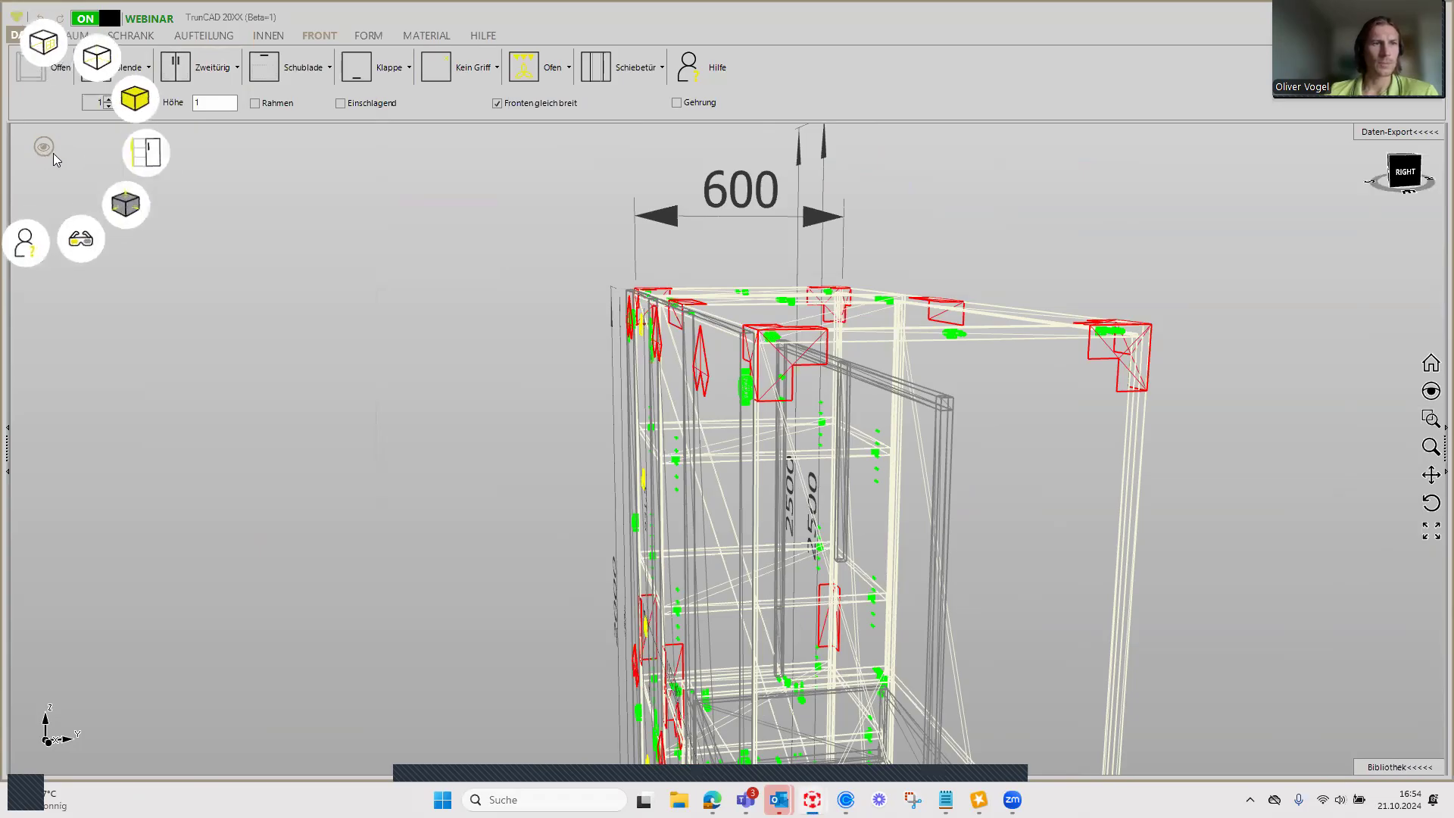
click(139, 100)
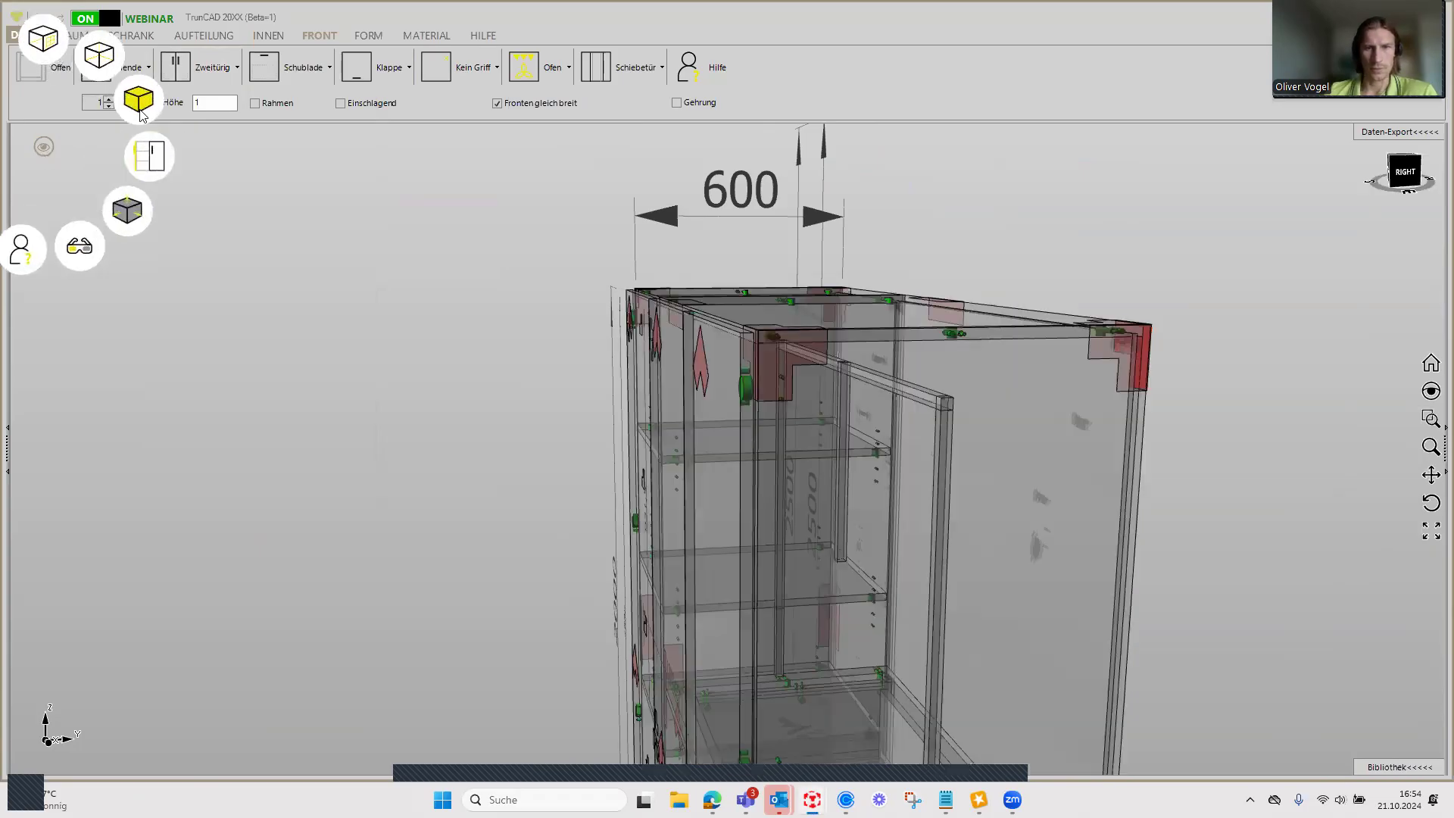
click(140, 110)
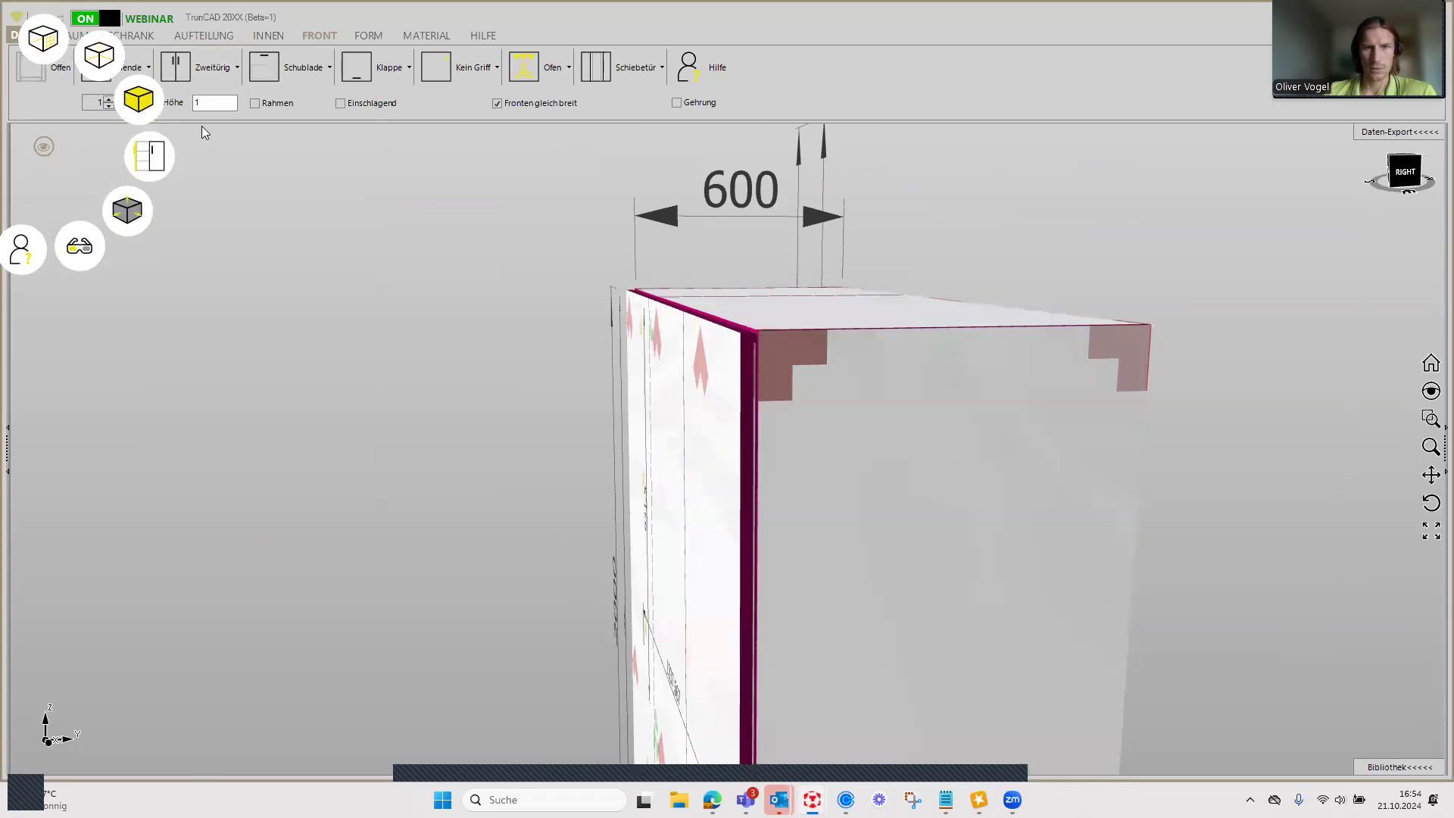
scroll(530, 364, down, 3)
scroll(574, 440, down, 2)
mouse_move(471, 452)
middle_down()
mouse_move(953, 471)
mouse_move(895, 455)
middle_up()
click(44, 148)
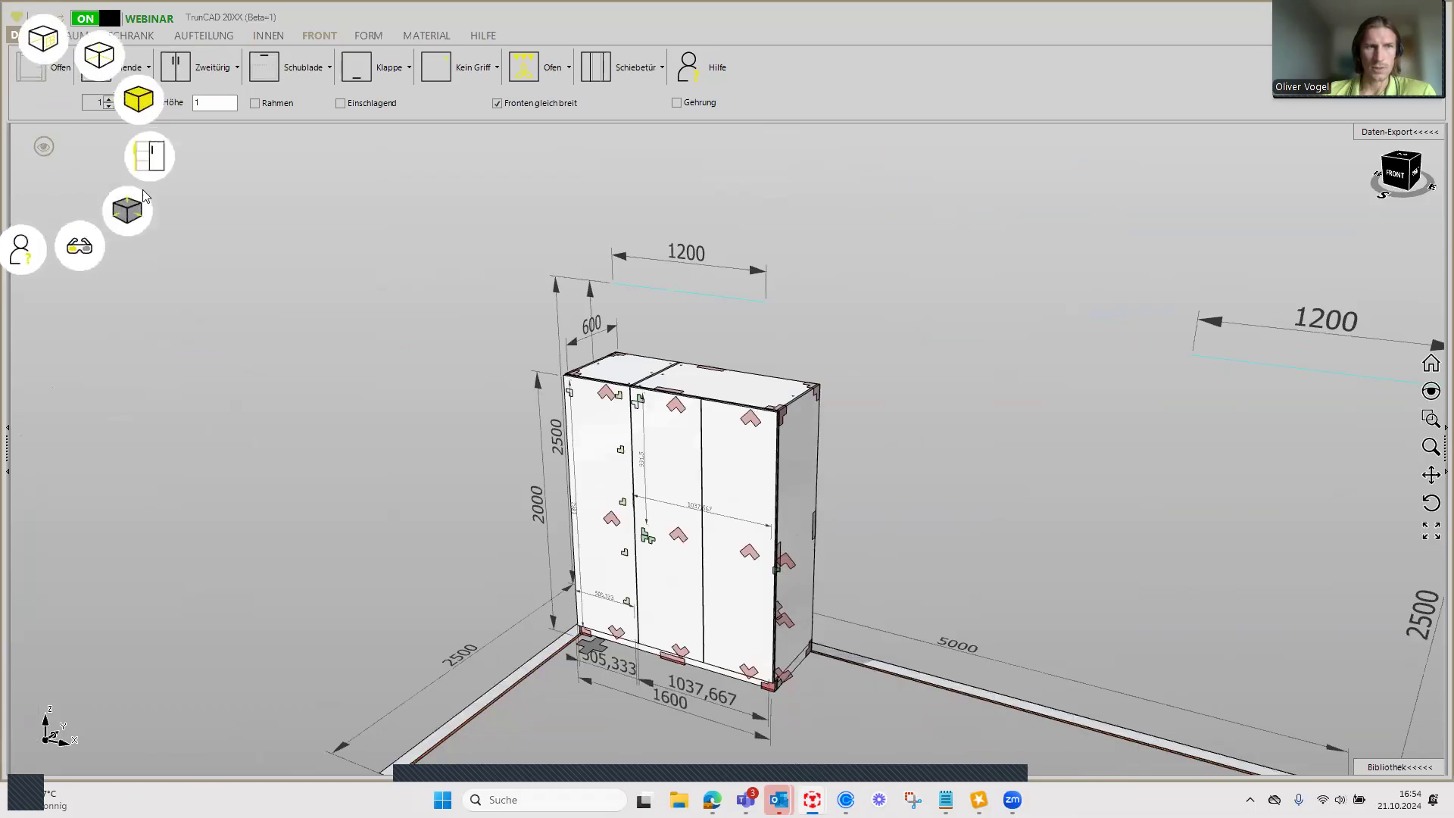
click(127, 210)
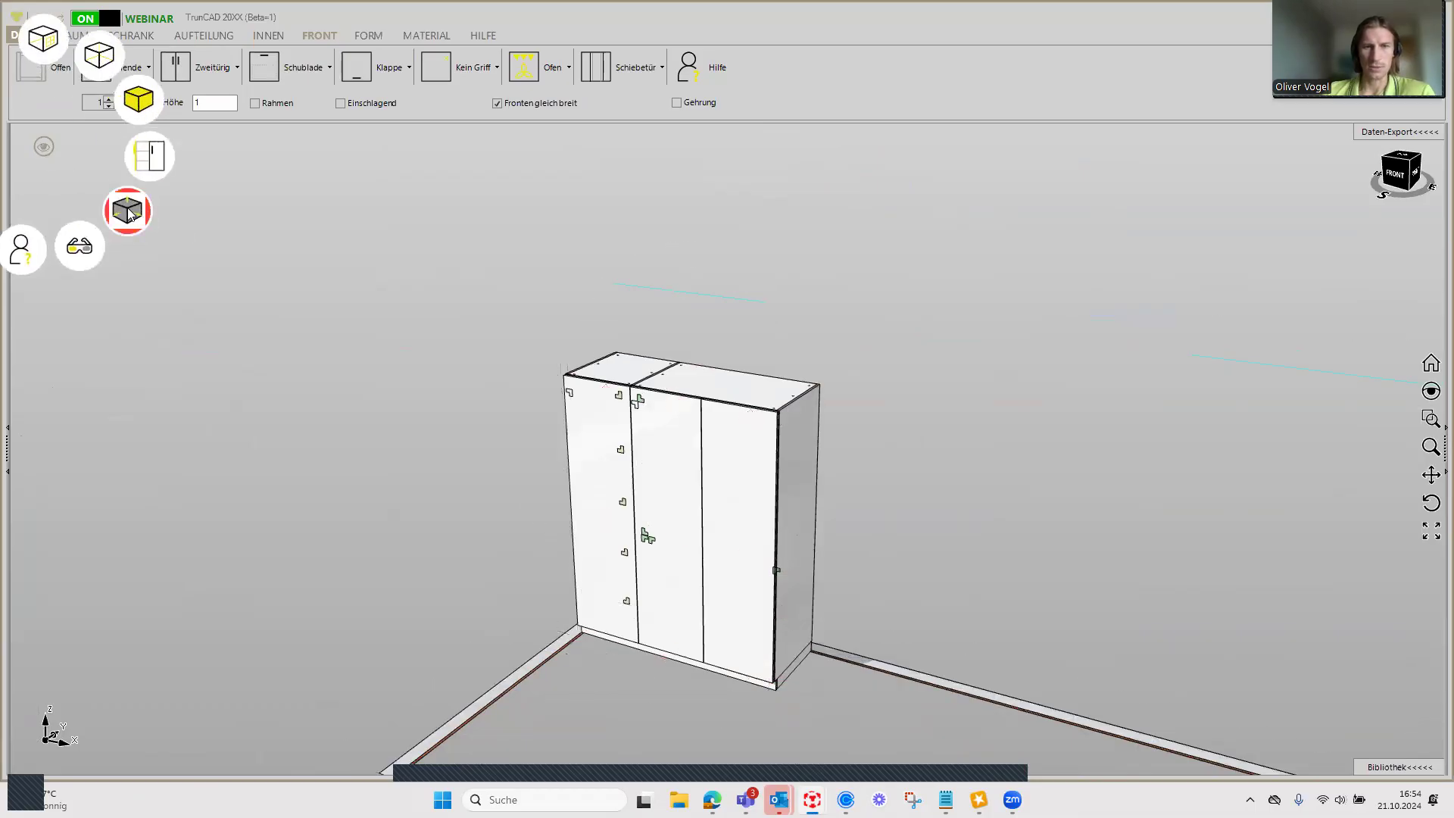
mouse_move(1150, 485)
middle_down()
mouse_move(966, 385)
mouse_move(887, 371)
middle_up()
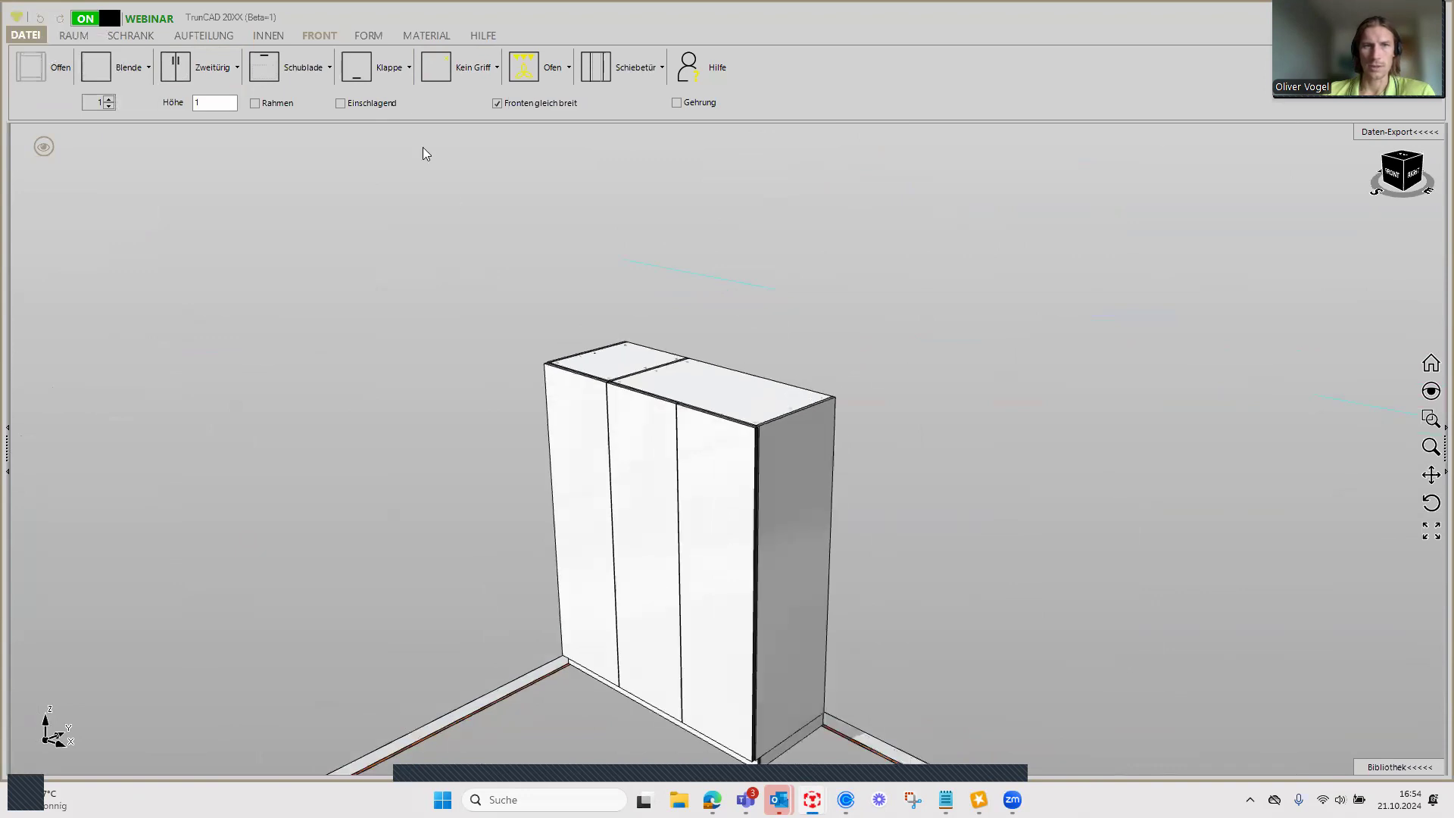
Step: On the MATERIAL tab, scroll the decor swatches to Egger H1334
click(436, 38)
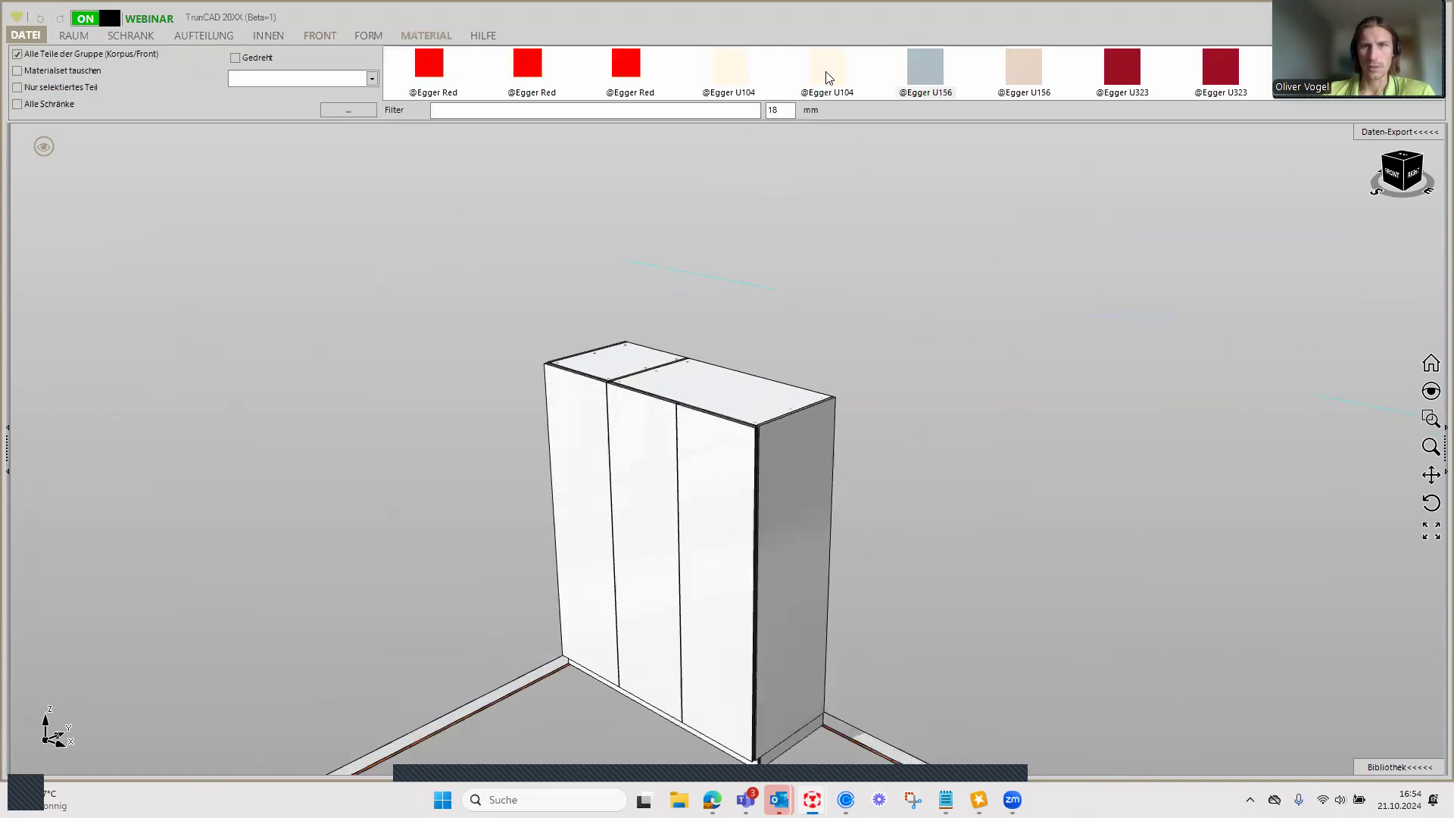
scroll(778, 81, down, 3)
scroll(777, 82, down, 1)
scroll(778, 82, up, 1)
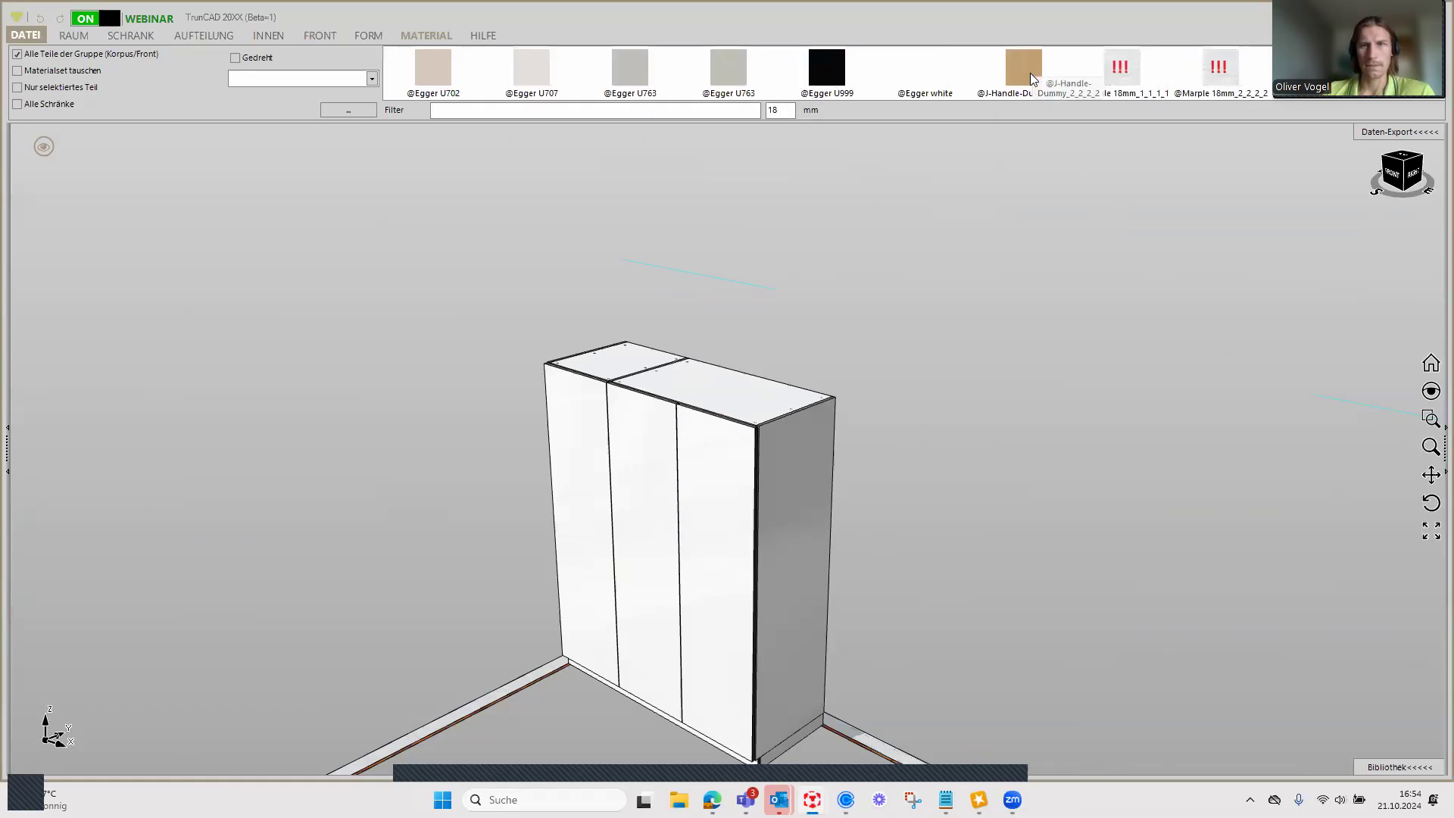
scroll(1042, 69, down, 1)
scroll(1025, 76, down, 1)
scroll(1067, 78, down, 1)
scroll(1067, 78, down, 1)
scroll(1059, 78, up, 1)
scroll(1058, 78, down, 1)
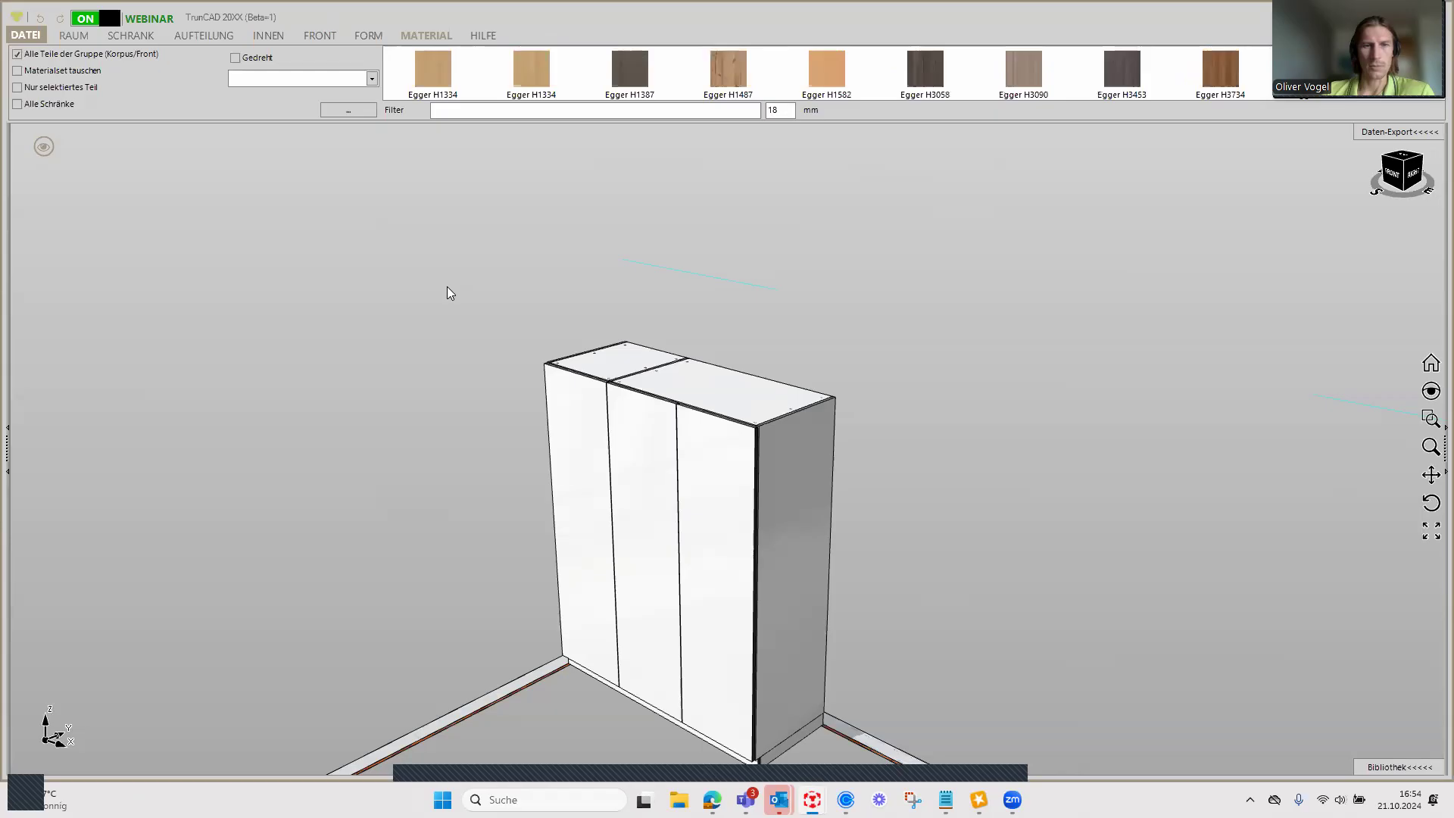
Step: Show doors and drawers open, apply Egger H1334 to the carcass, and switch to smooth shading
click(44, 146)
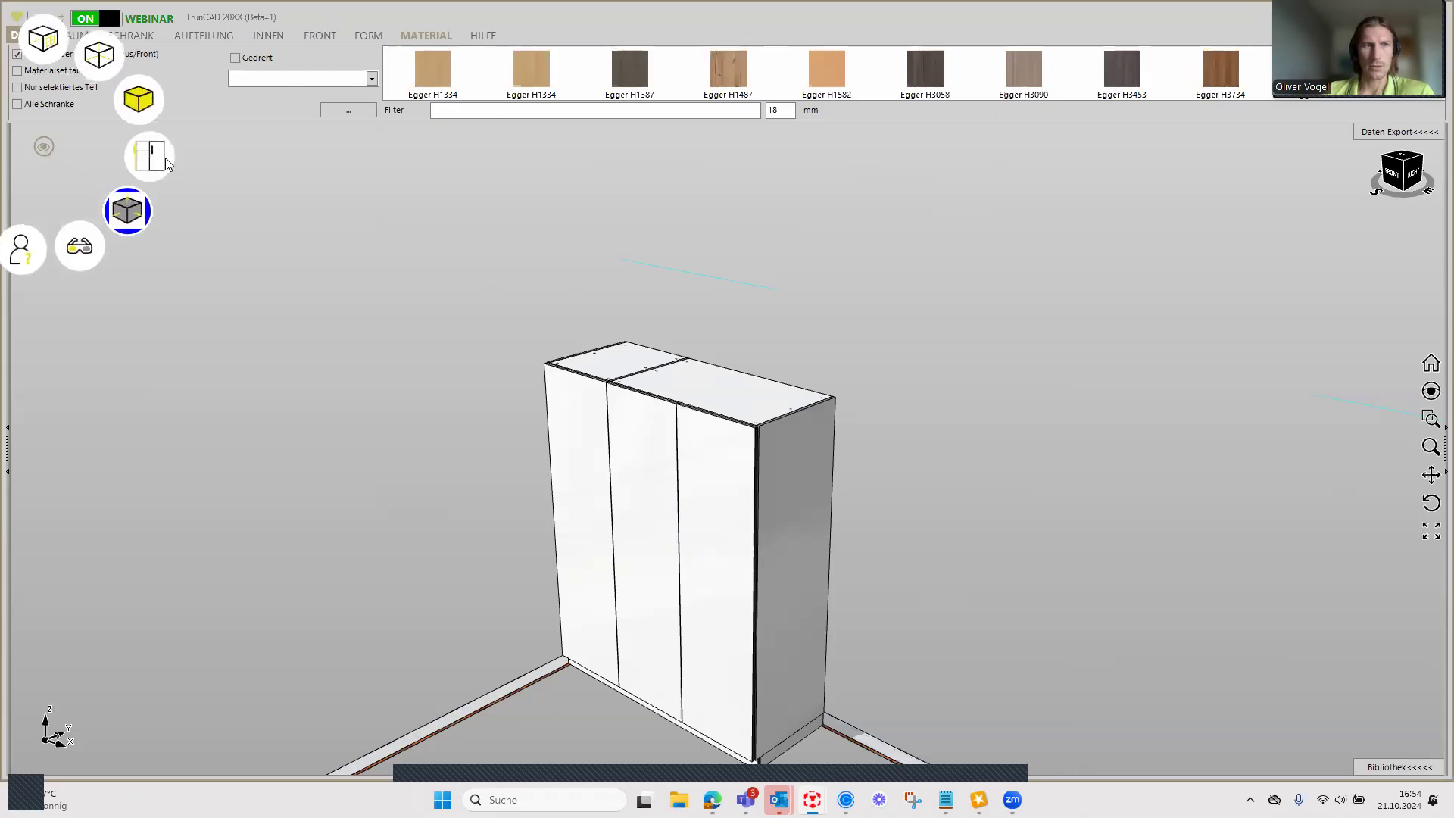
click(161, 161)
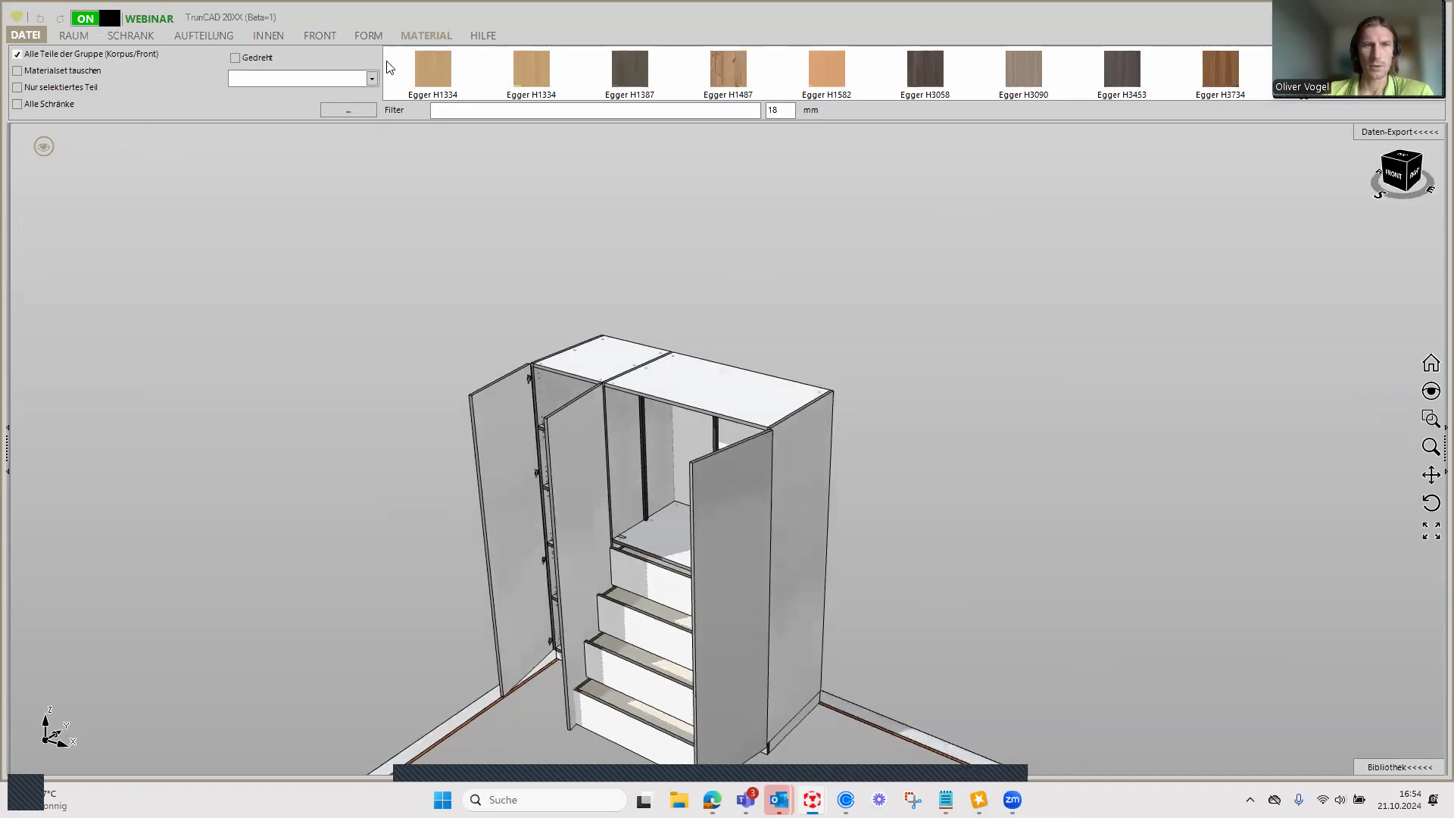
drag(423, 68, 752, 379)
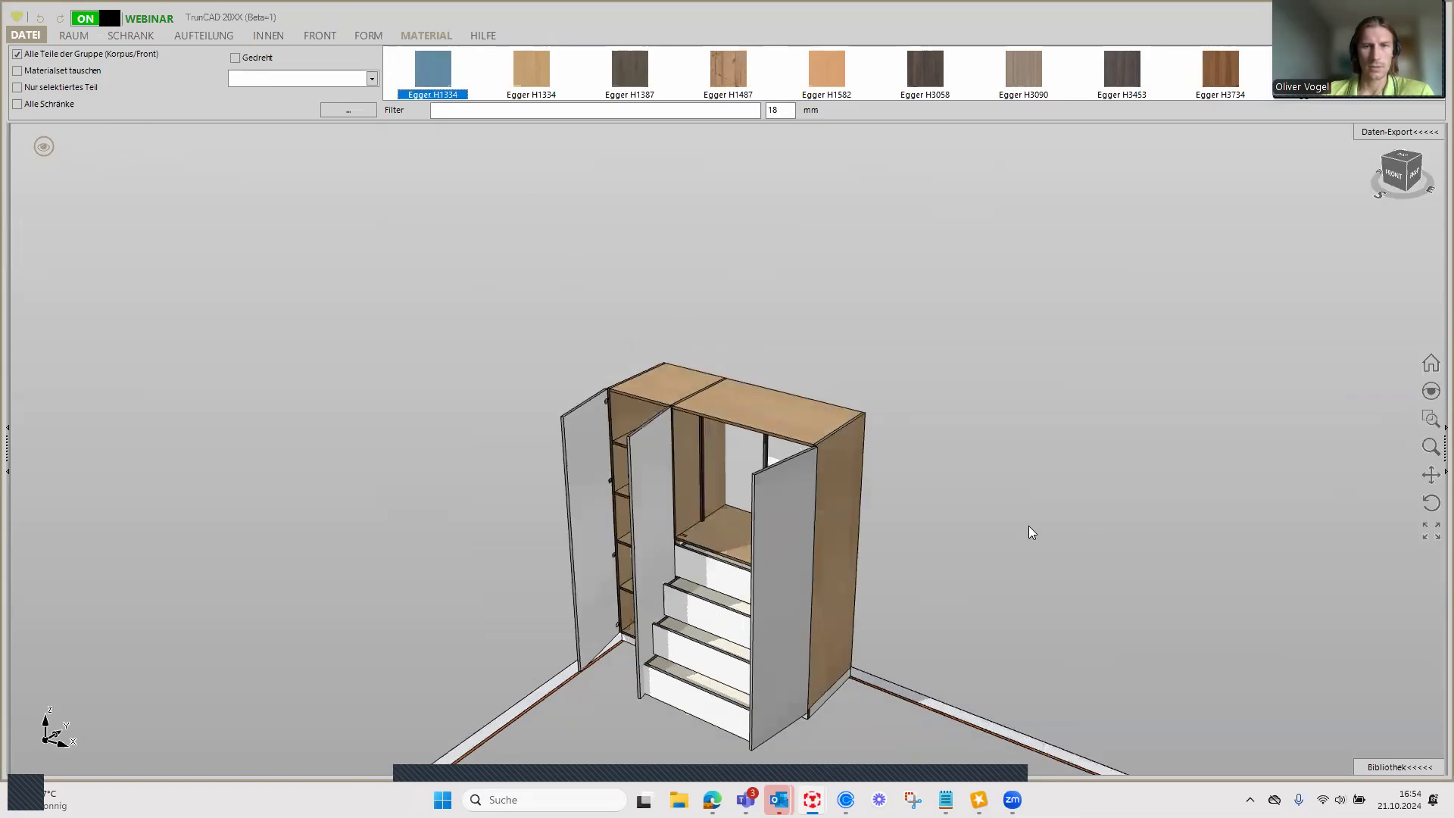
scroll(1095, 546, down, 2)
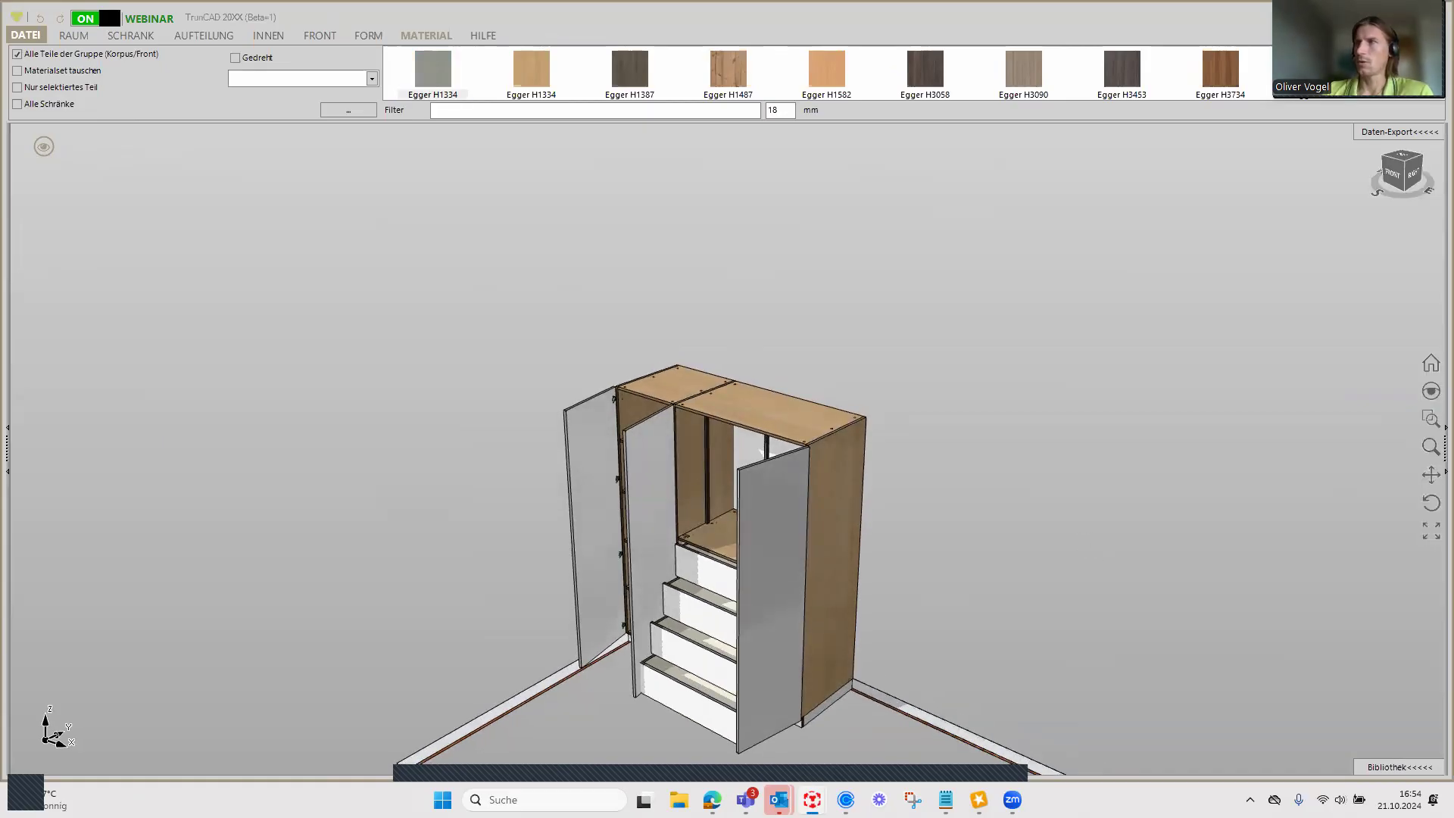
mouse_move(936, 383)
middle_down()
mouse_move(936, 512)
mouse_move(960, 488)
mouse_move(932, 501)
middle_up()
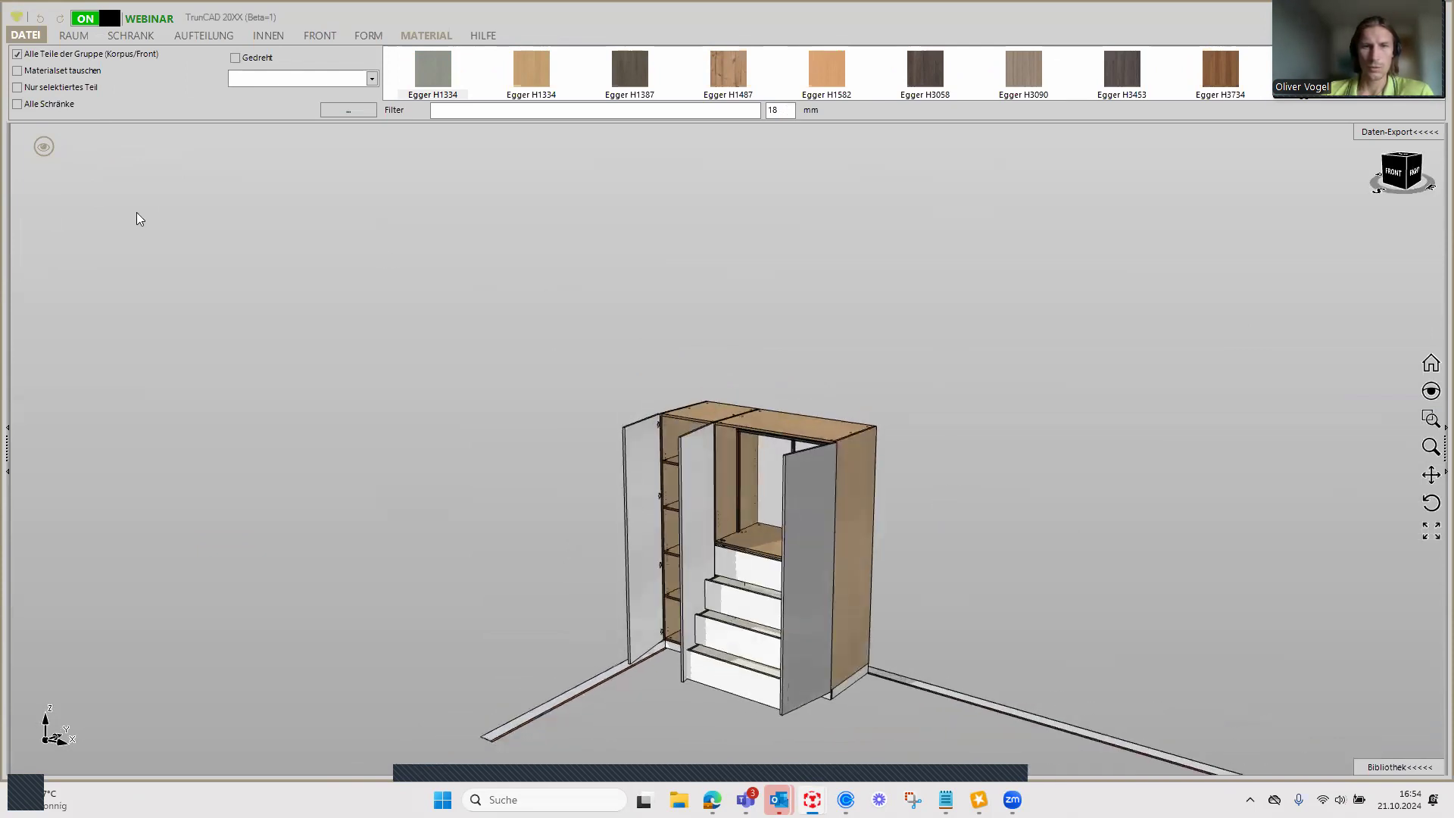
click(51, 152)
click(140, 103)
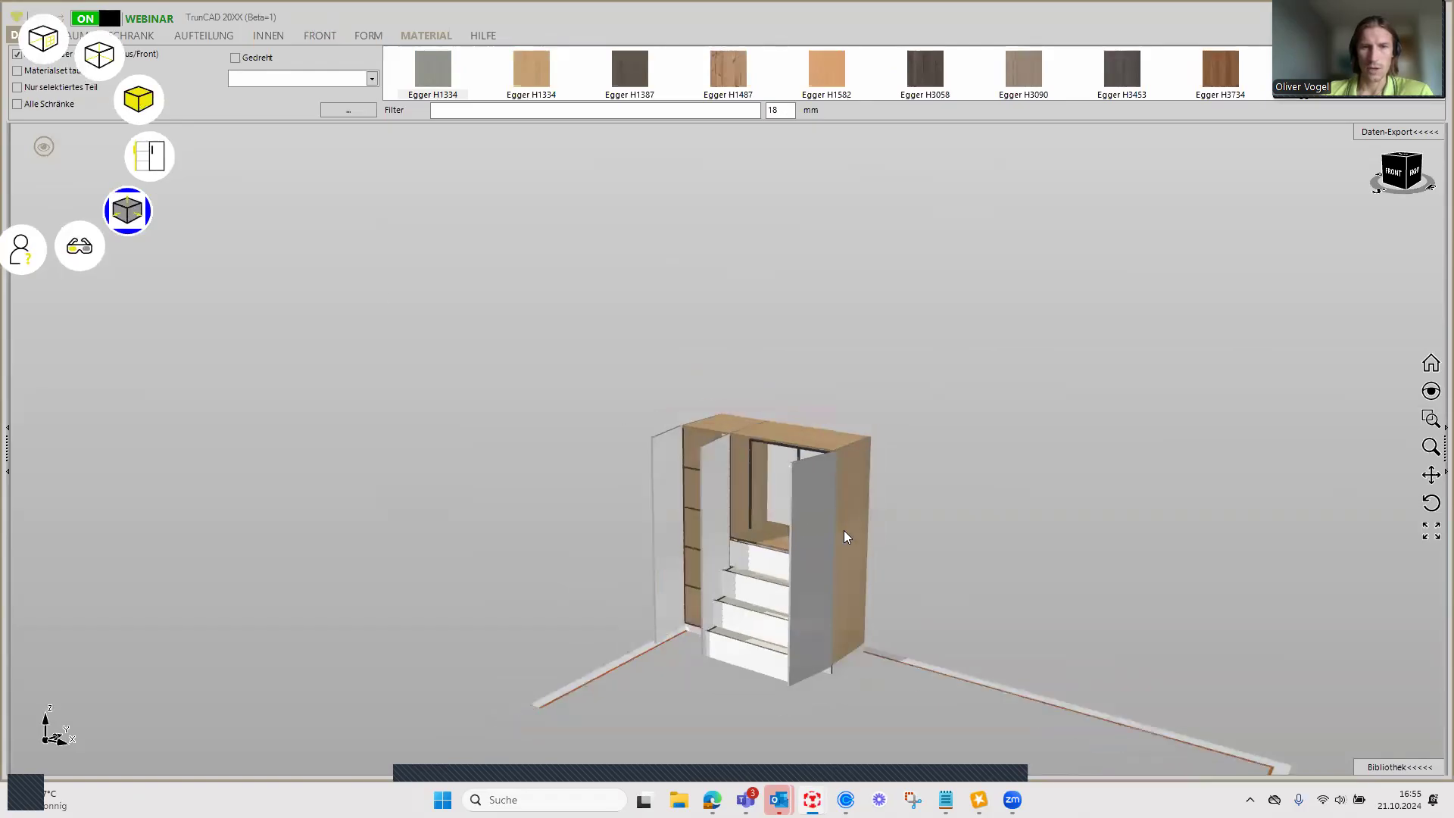
Step: Orbit to face the wardrobe and hide the doors to expose the interior
middle_drag(843, 530, 885, 585)
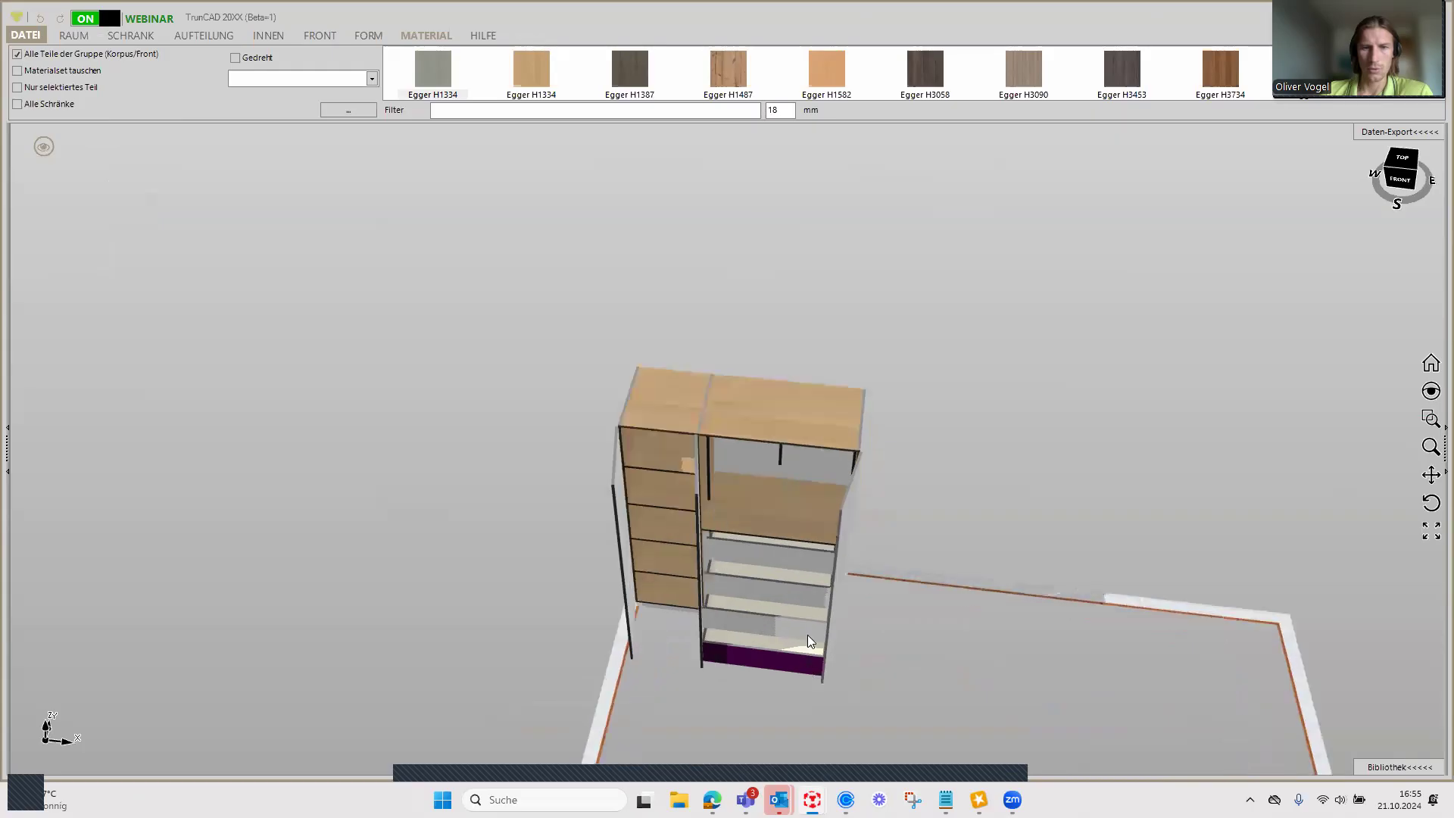
scroll(807, 634, up, 5)
mouse_move(811, 629)
middle_down()
mouse_move(833, 625)
mouse_move(802, 584)
mouse_move(782, 586)
mouse_move(777, 544)
middle_up()
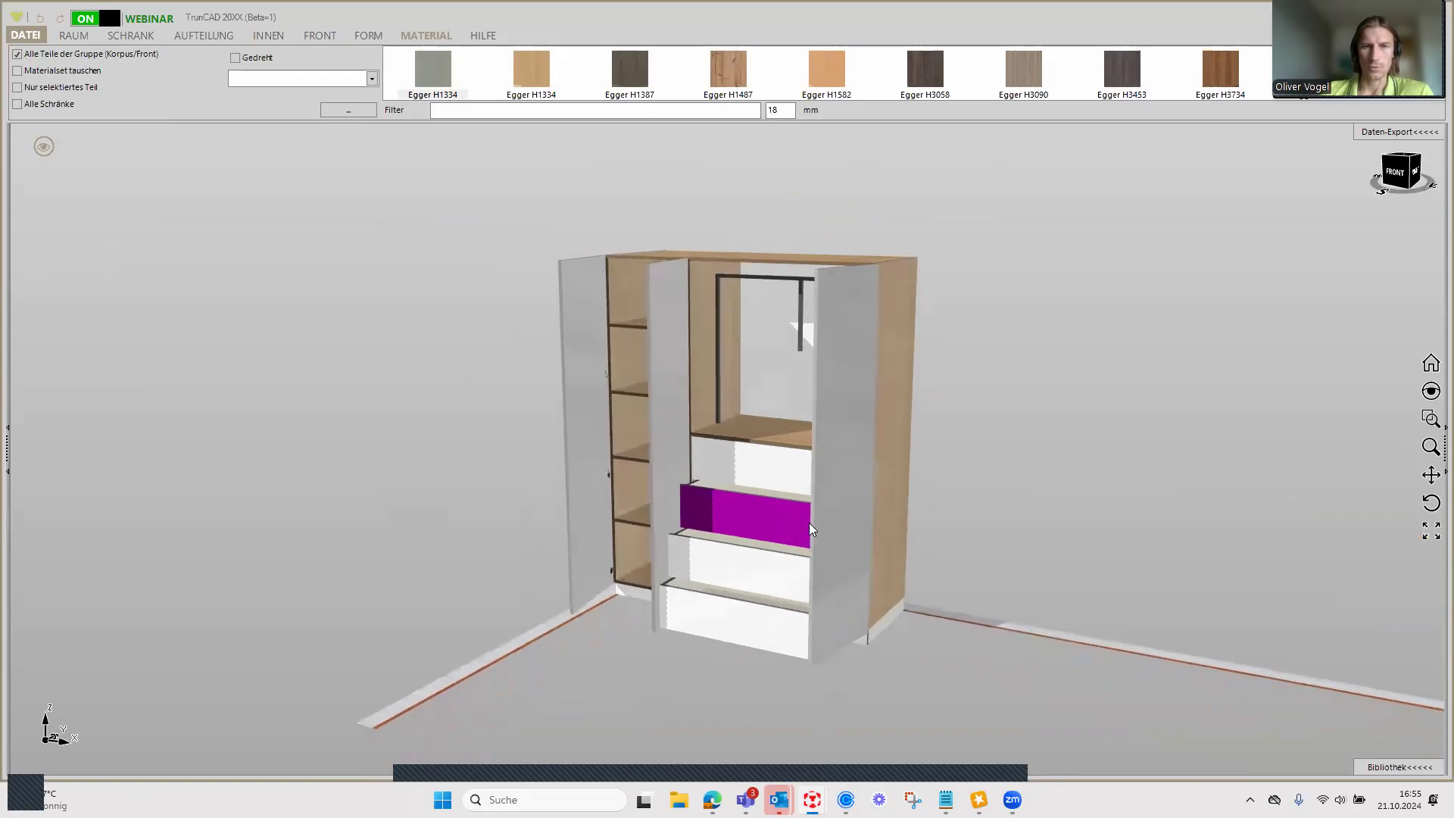
click(48, 142)
click(144, 164)
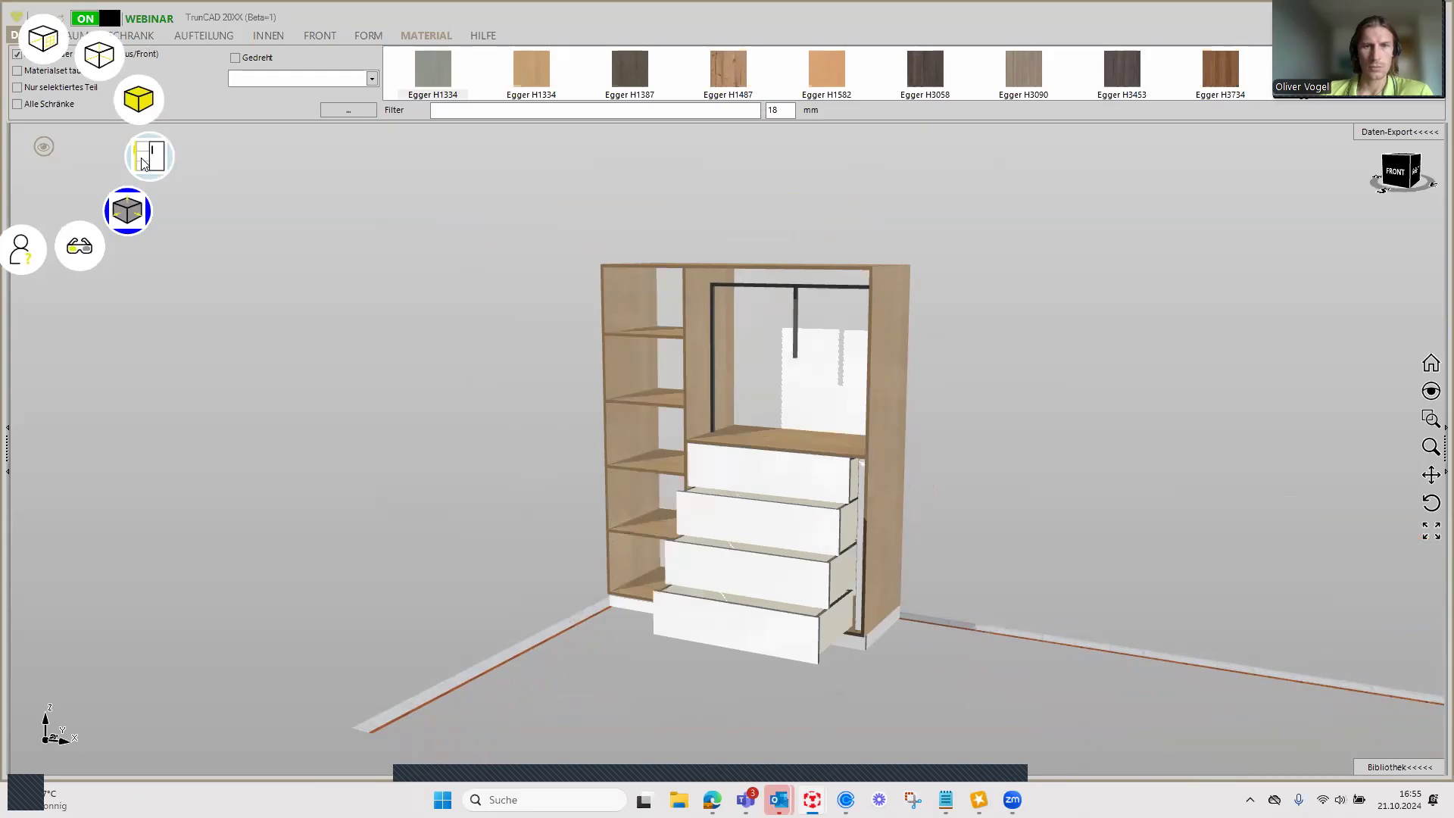
mouse_move(799, 409)
middle_down()
mouse_move(864, 403)
mouse_move(787, 409)
middle_up()
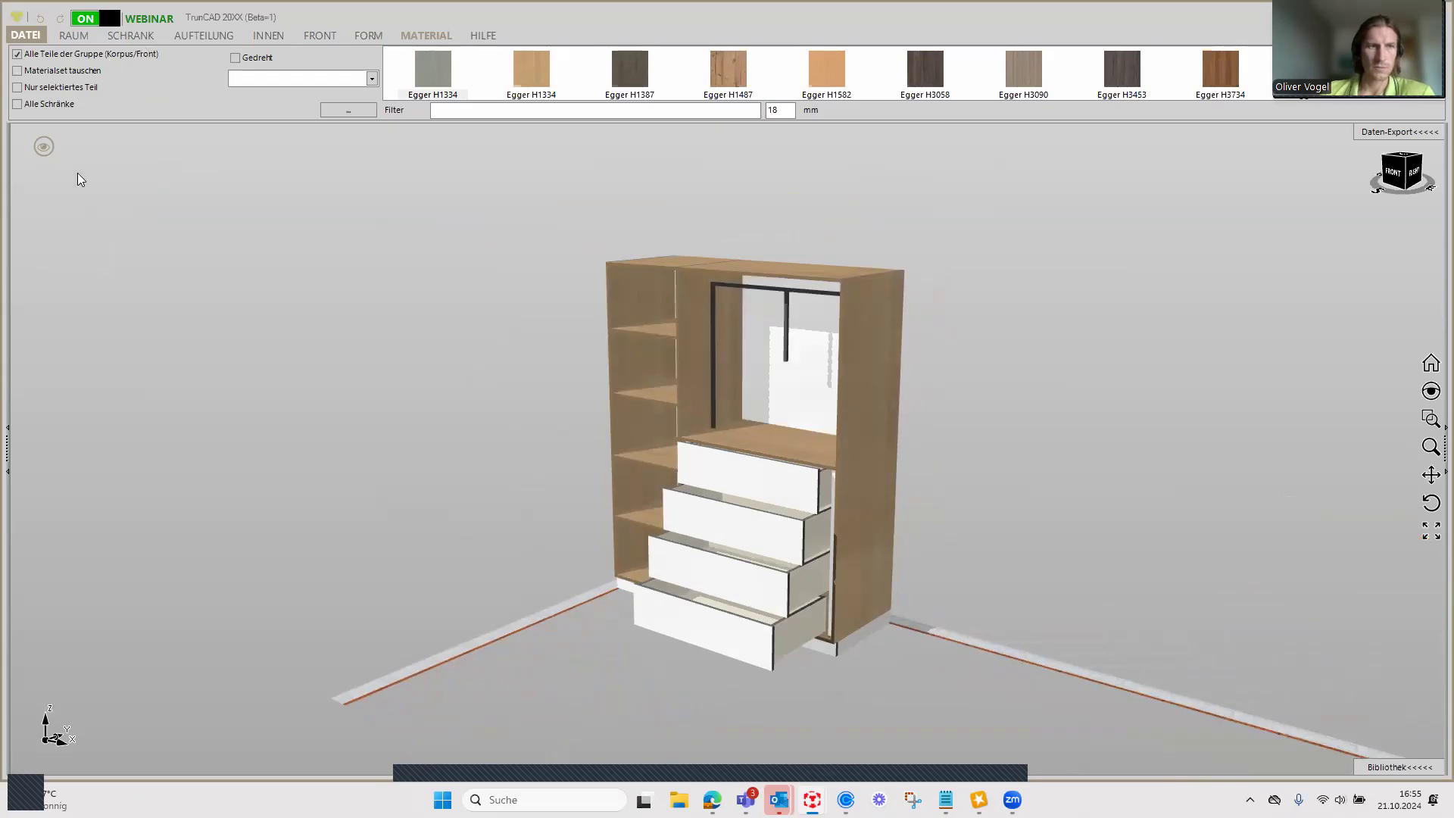
Step: Hide the drawer fronts and zoom in to inspect the drawers and divider panel
click(43, 144)
click(136, 157)
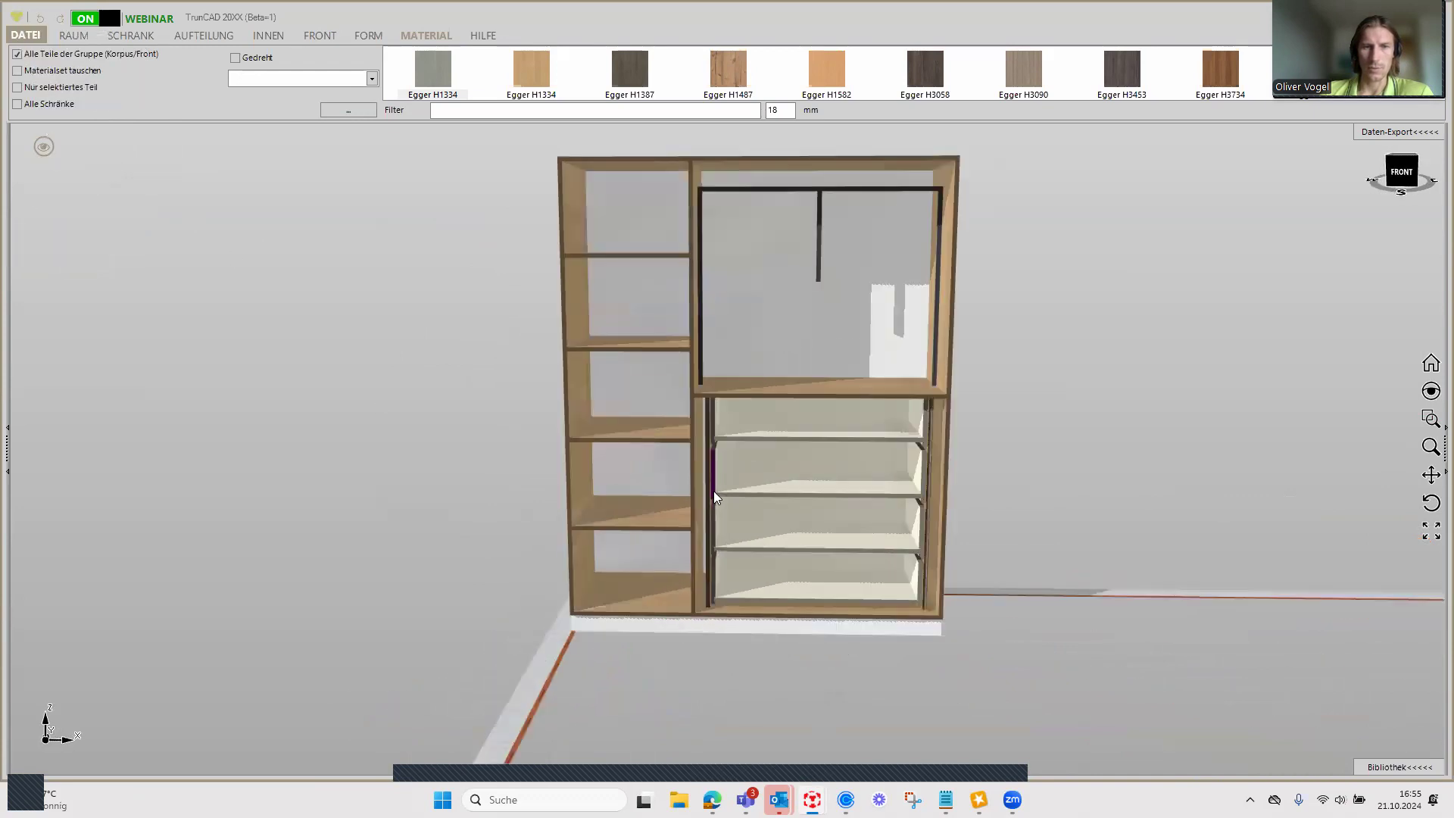
scroll(713, 491, up, 2)
scroll(716, 481, up, 2)
scroll(718, 472, up, 2)
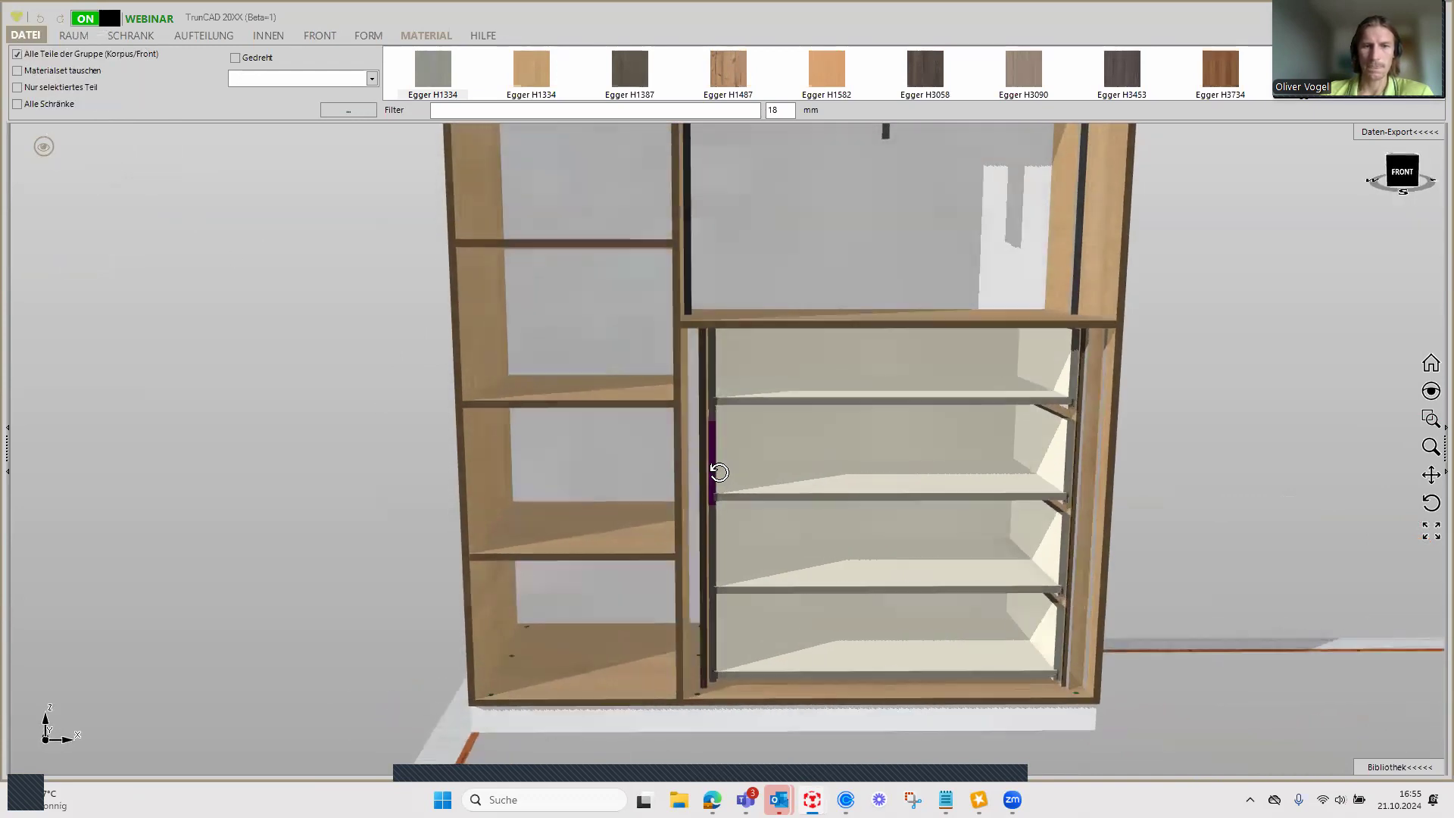
middle_drag(718, 472, 695, 472)
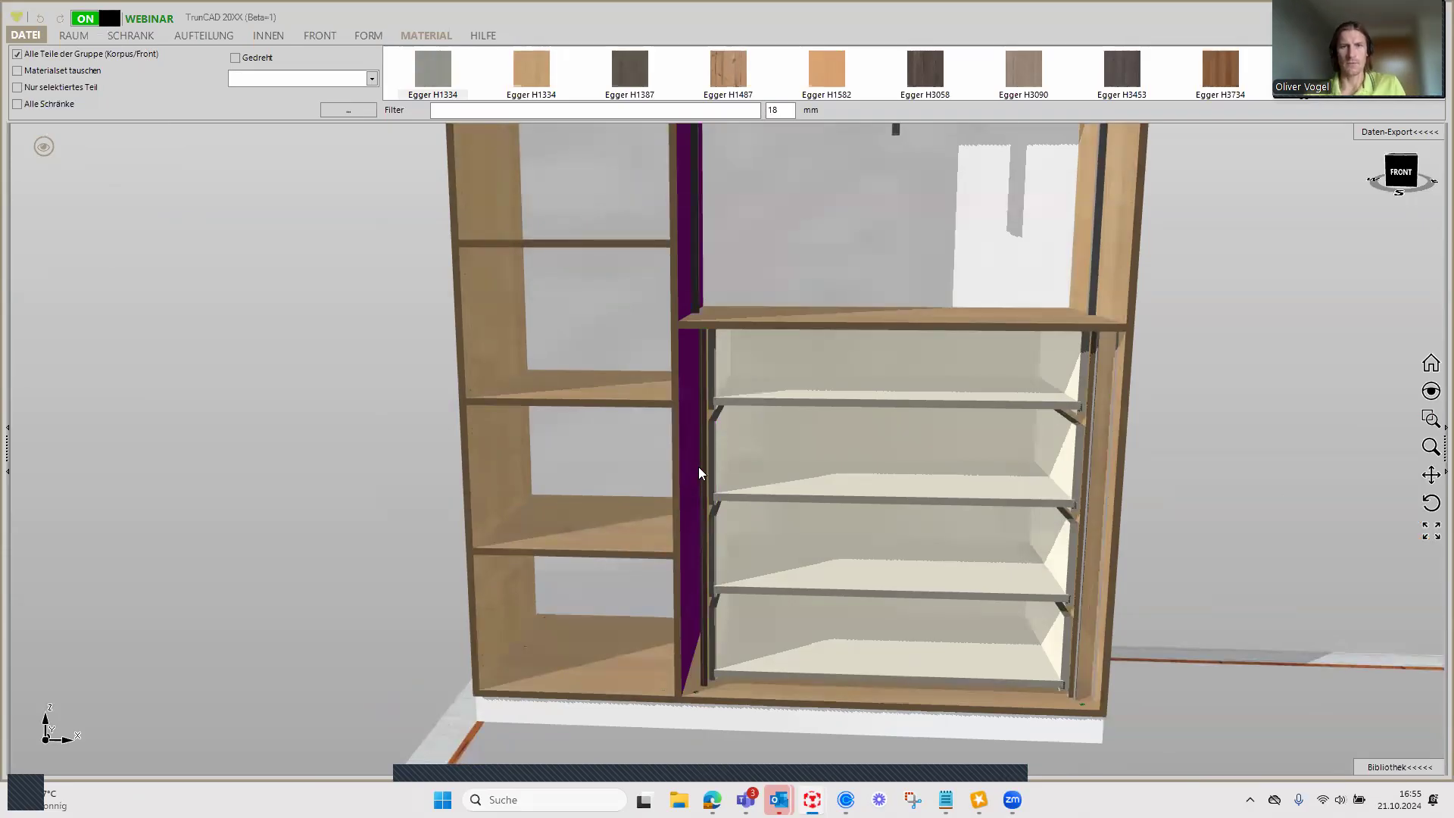
Step: Show the doors and drawer fronts again and orbit to a nearly frontal view
click(44, 146)
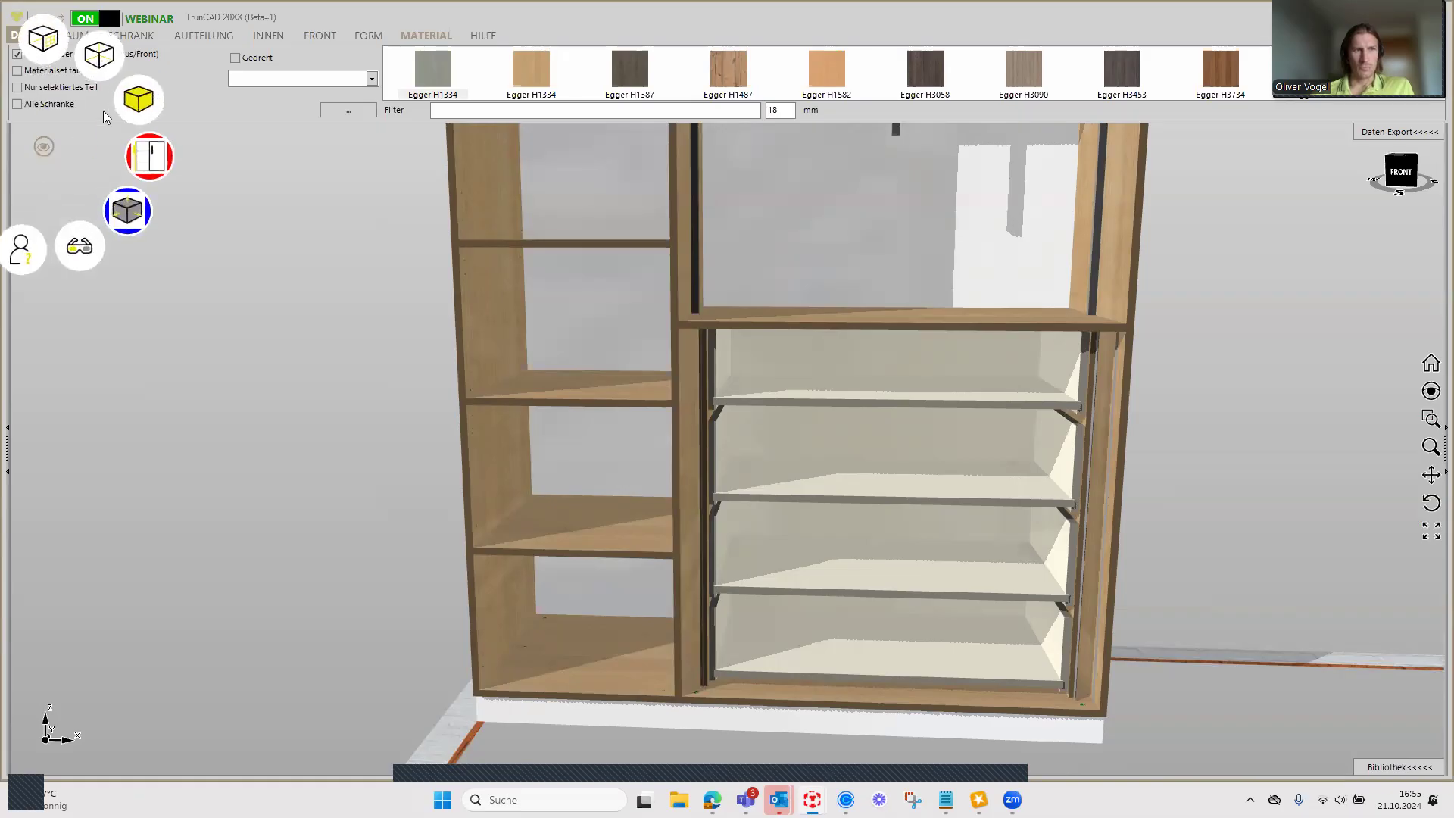
click(155, 155)
scroll(787, 403, down, 1)
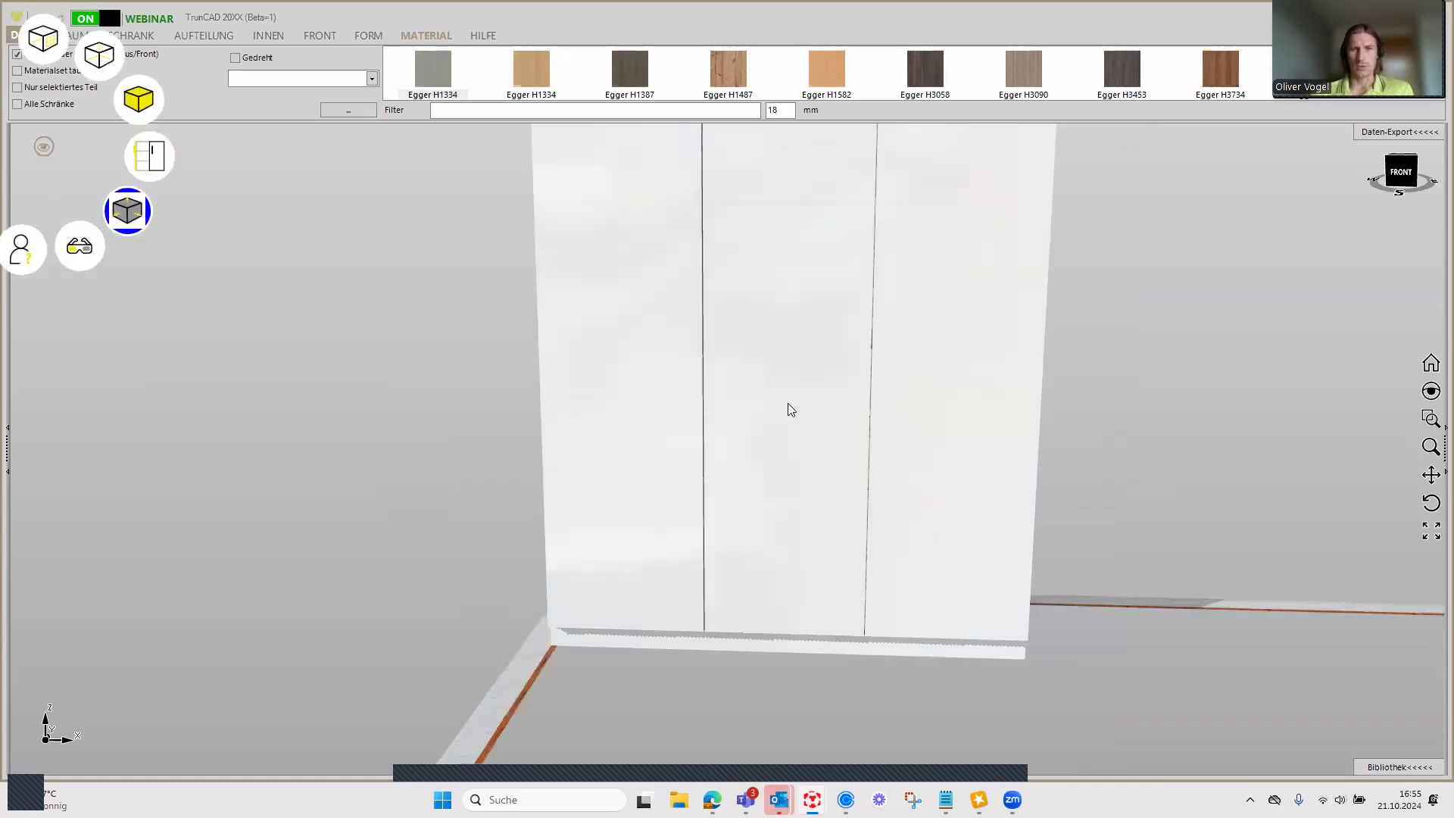
scroll(788, 403, down, 2)
scroll(797, 402, down, 2)
mouse_move(860, 383)
middle_down()
mouse_move(844, 435)
mouse_move(819, 431)
middle_up()
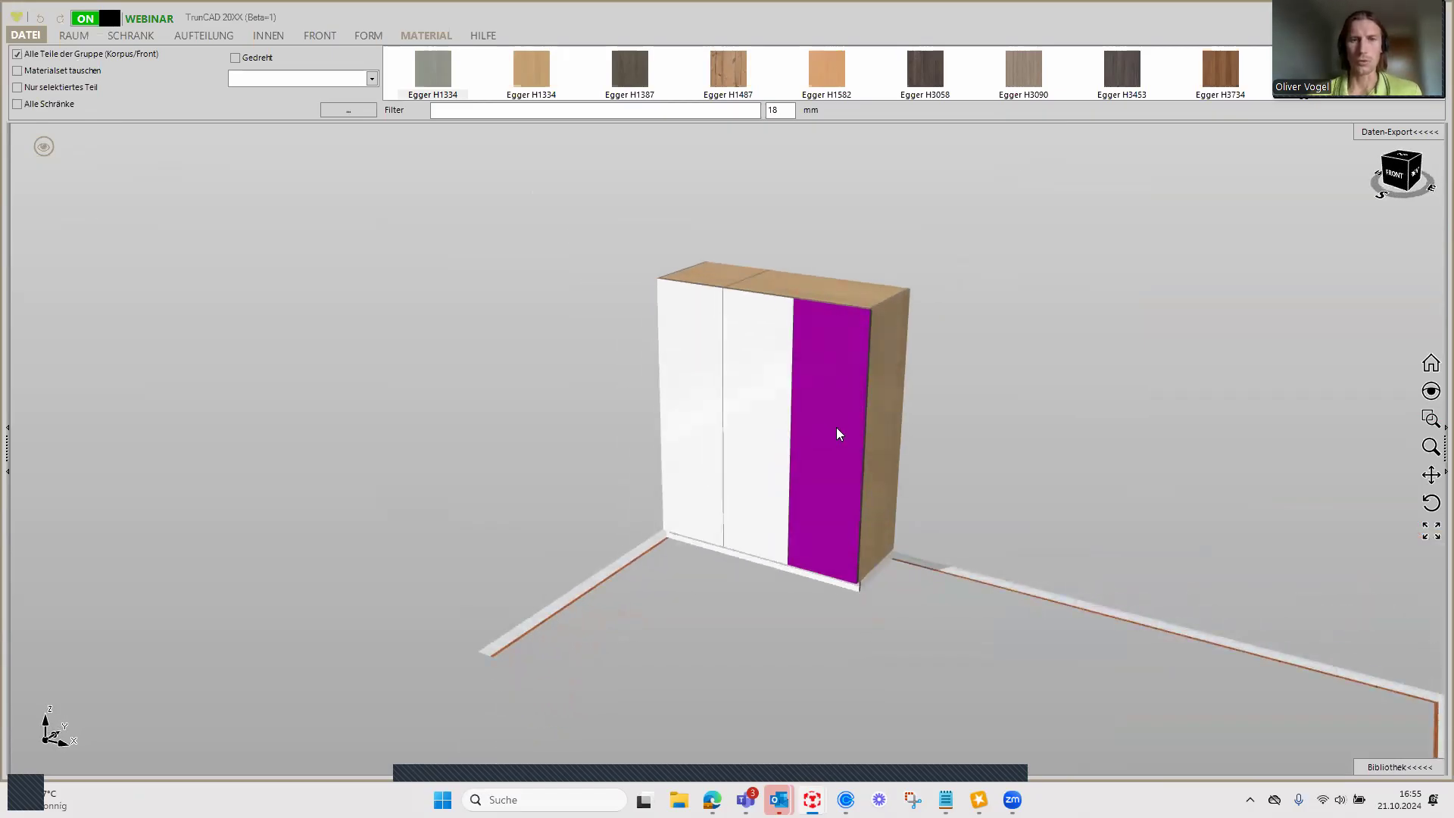
scroll(836, 429, up, 2)
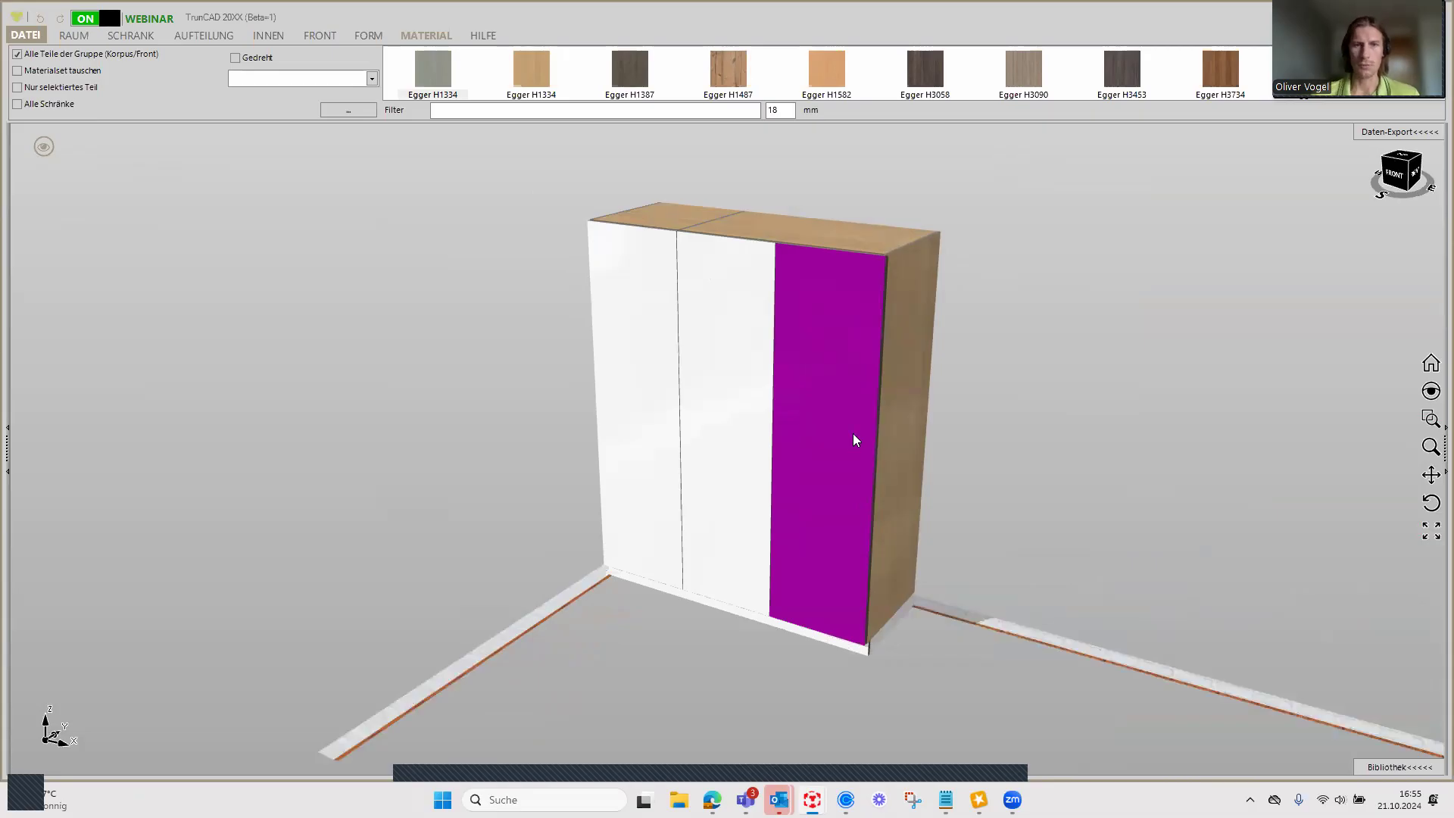
mouse_move(978, 432)
middle_down()
mouse_move(994, 445)
mouse_move(998, 413)
middle_up()
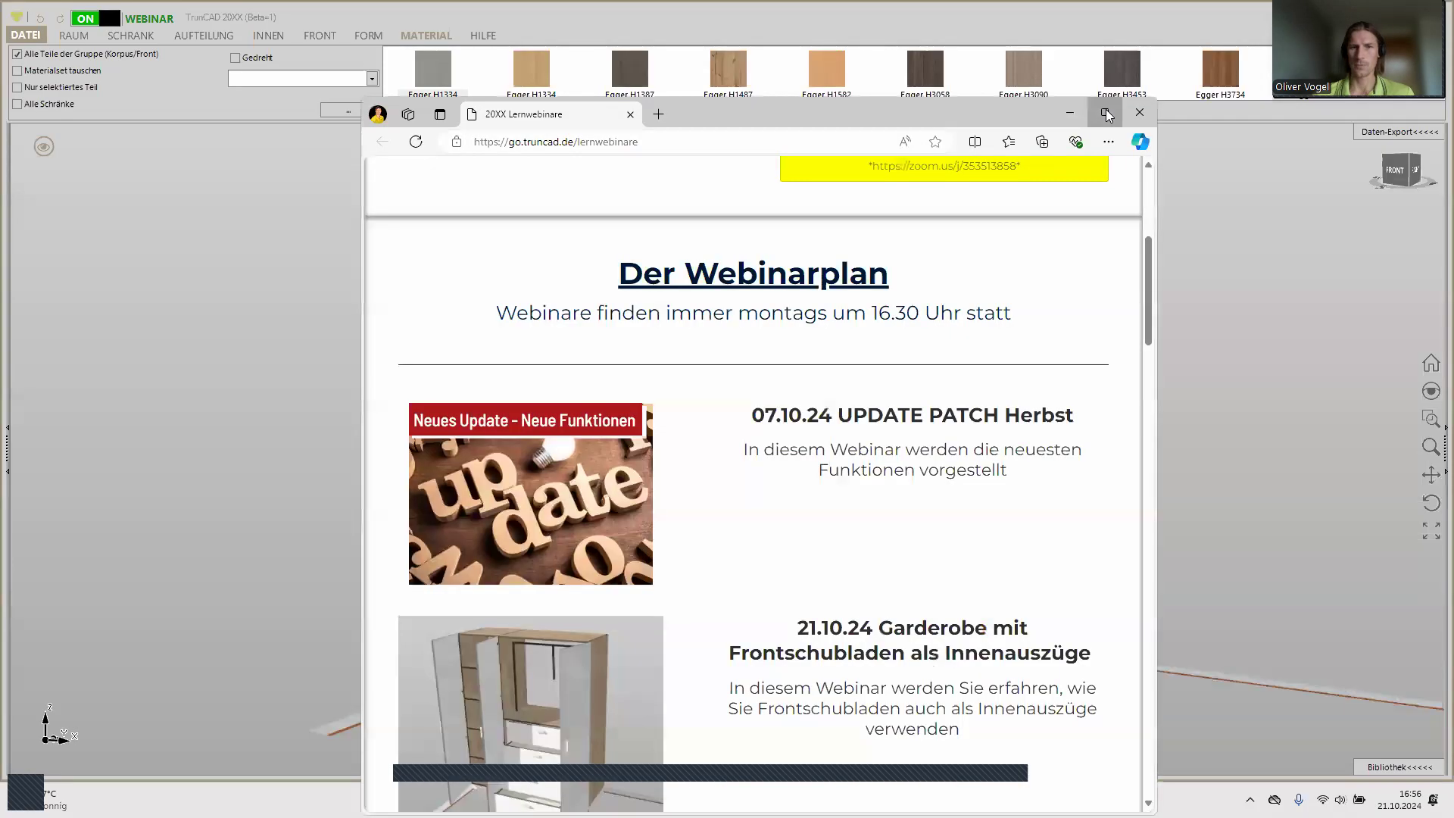
click(1106, 109)
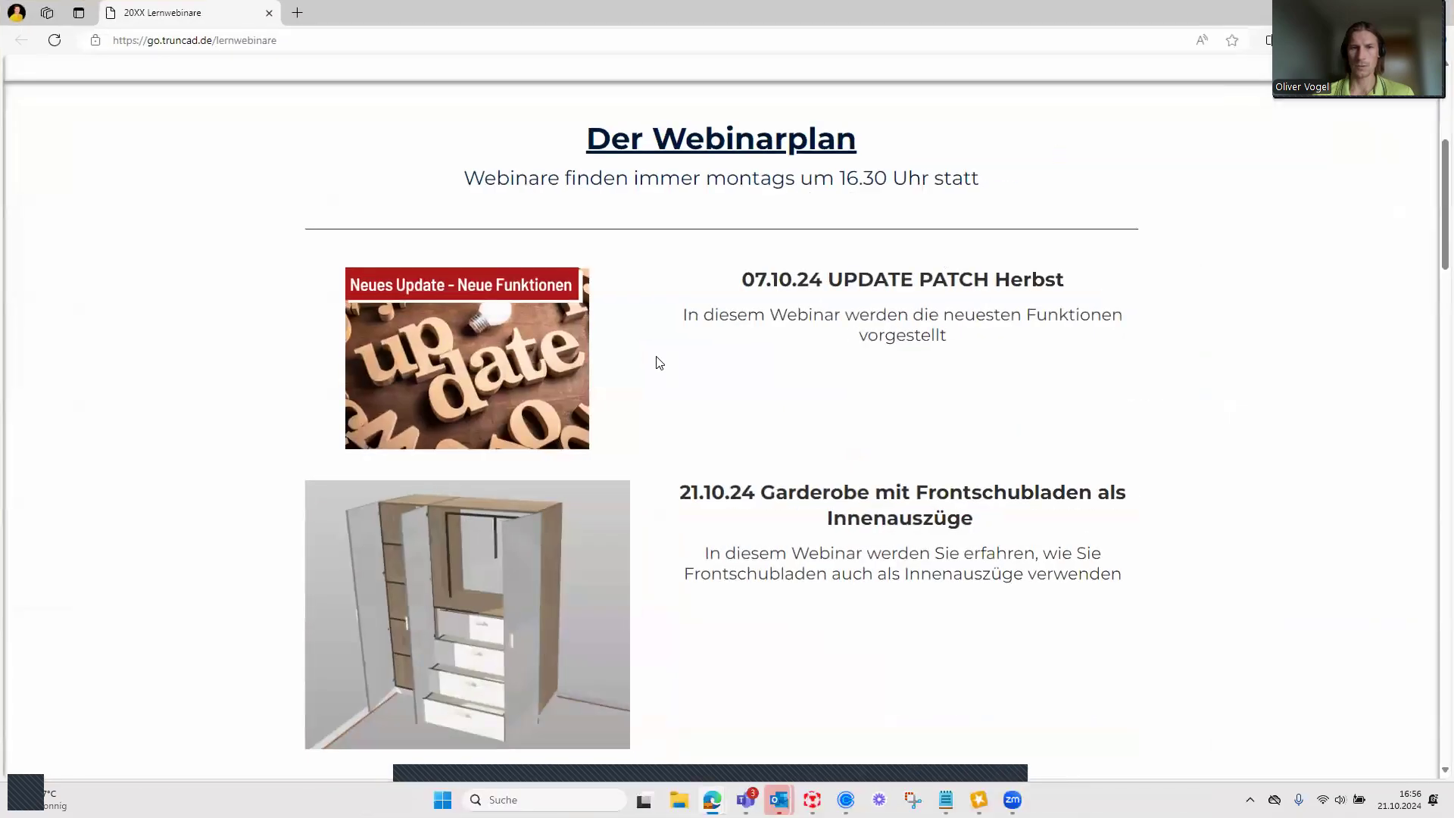
scroll(907, 444, up, 1)
scroll(906, 443, down, 2)
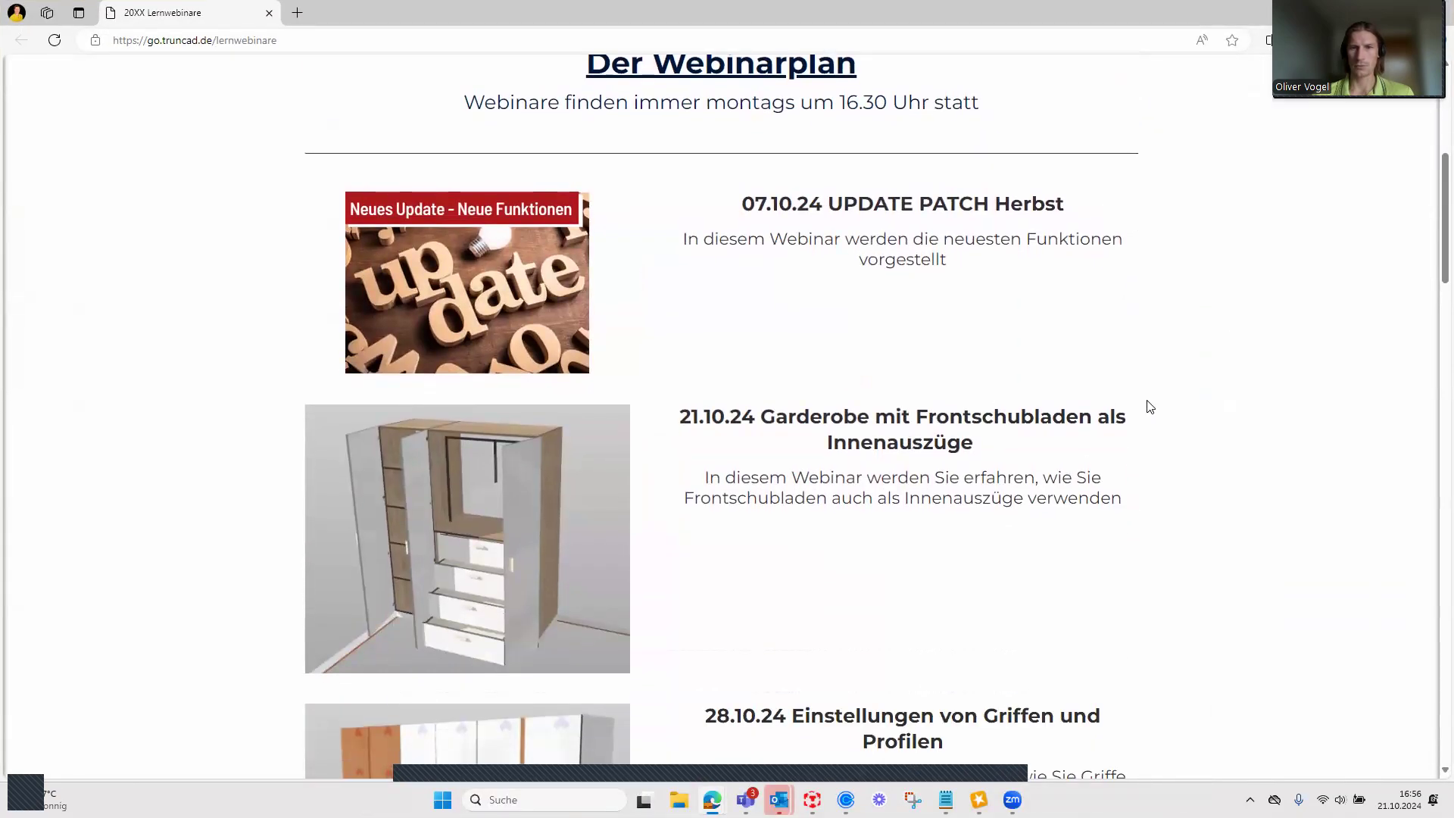
scroll(1148, 408, down, 2)
scroll(1143, 410, down, 3)
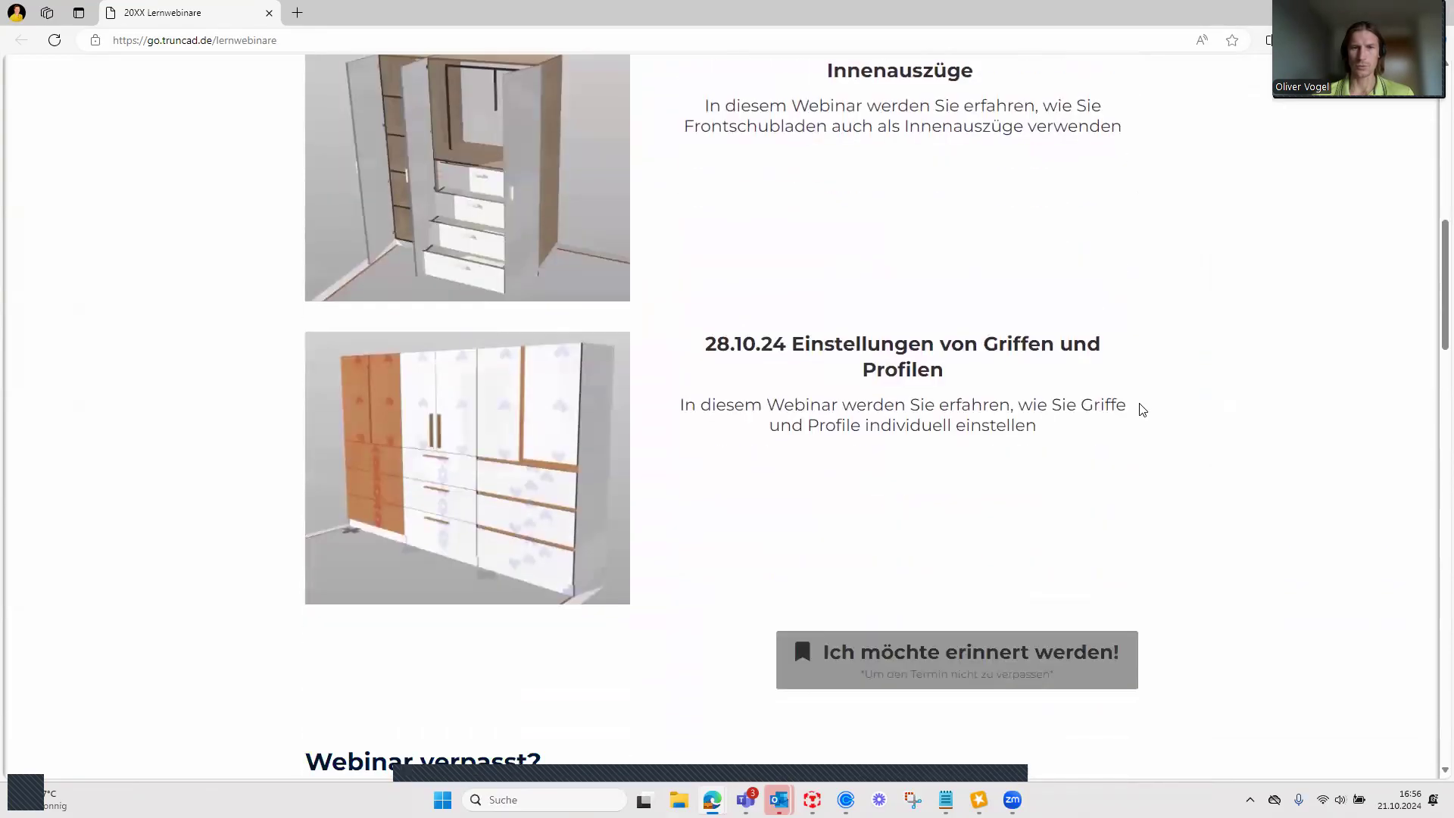
scroll(1142, 410, up, 1)
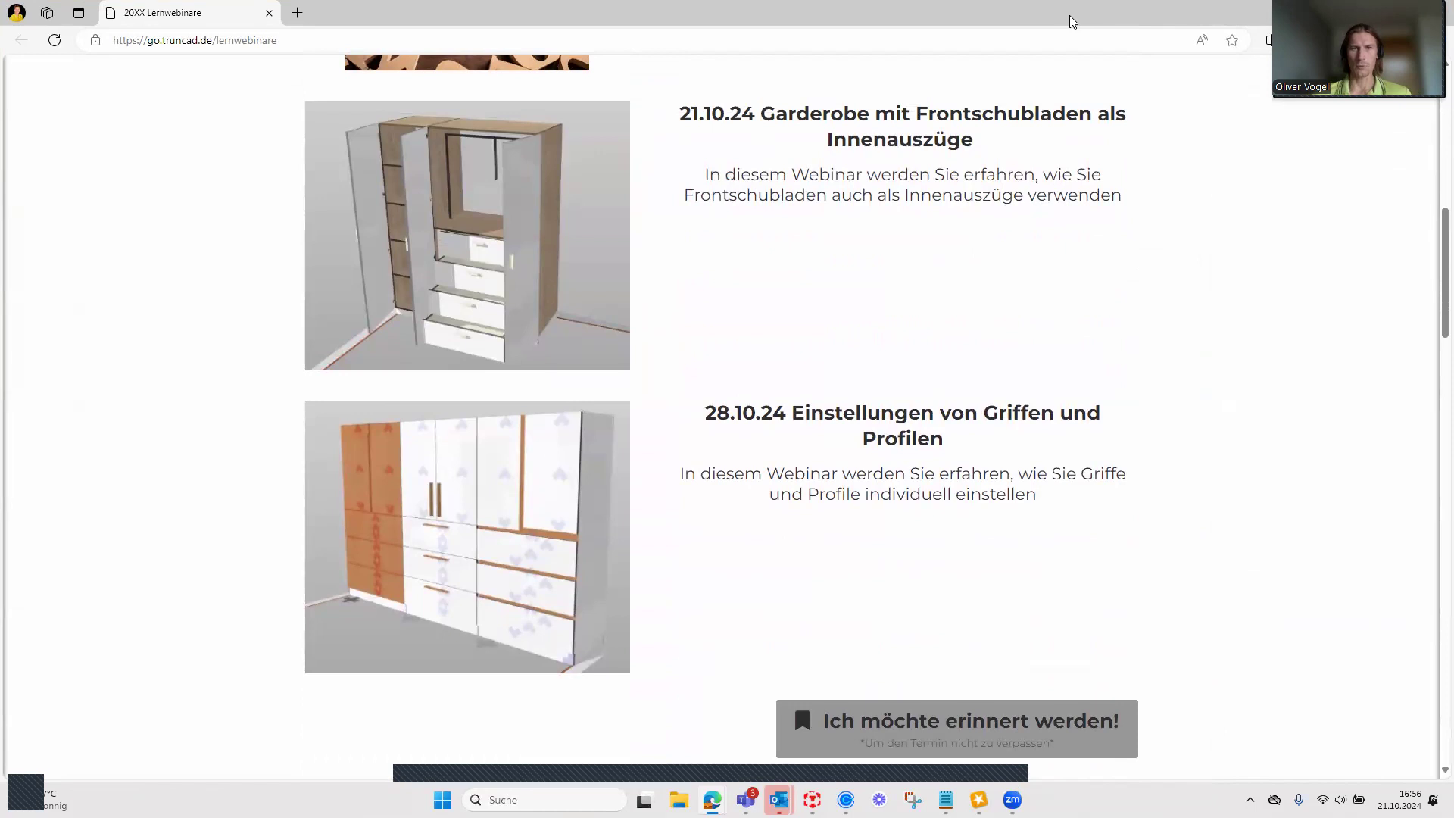
double_click(1054, 28)
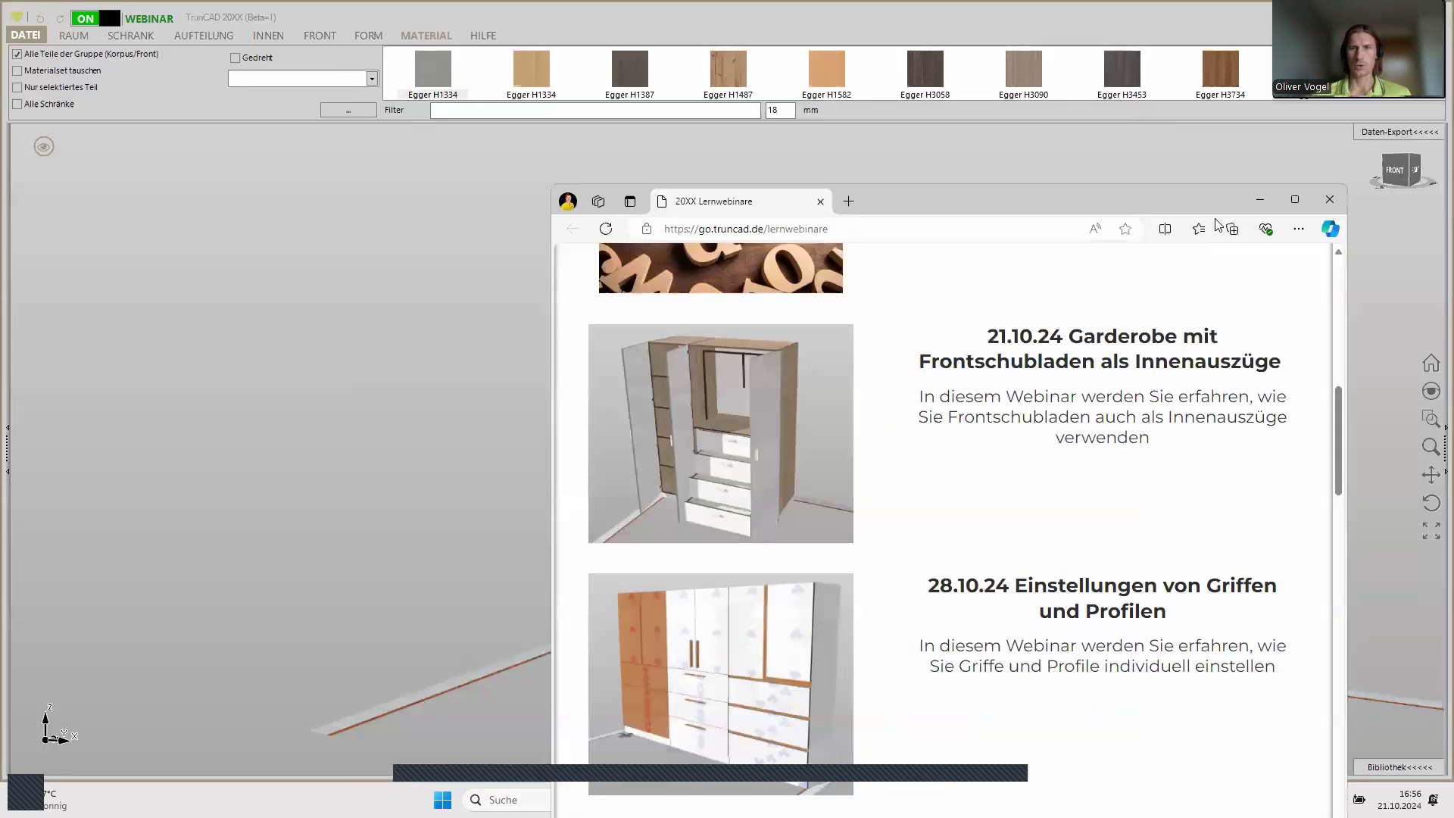
click(1260, 201)
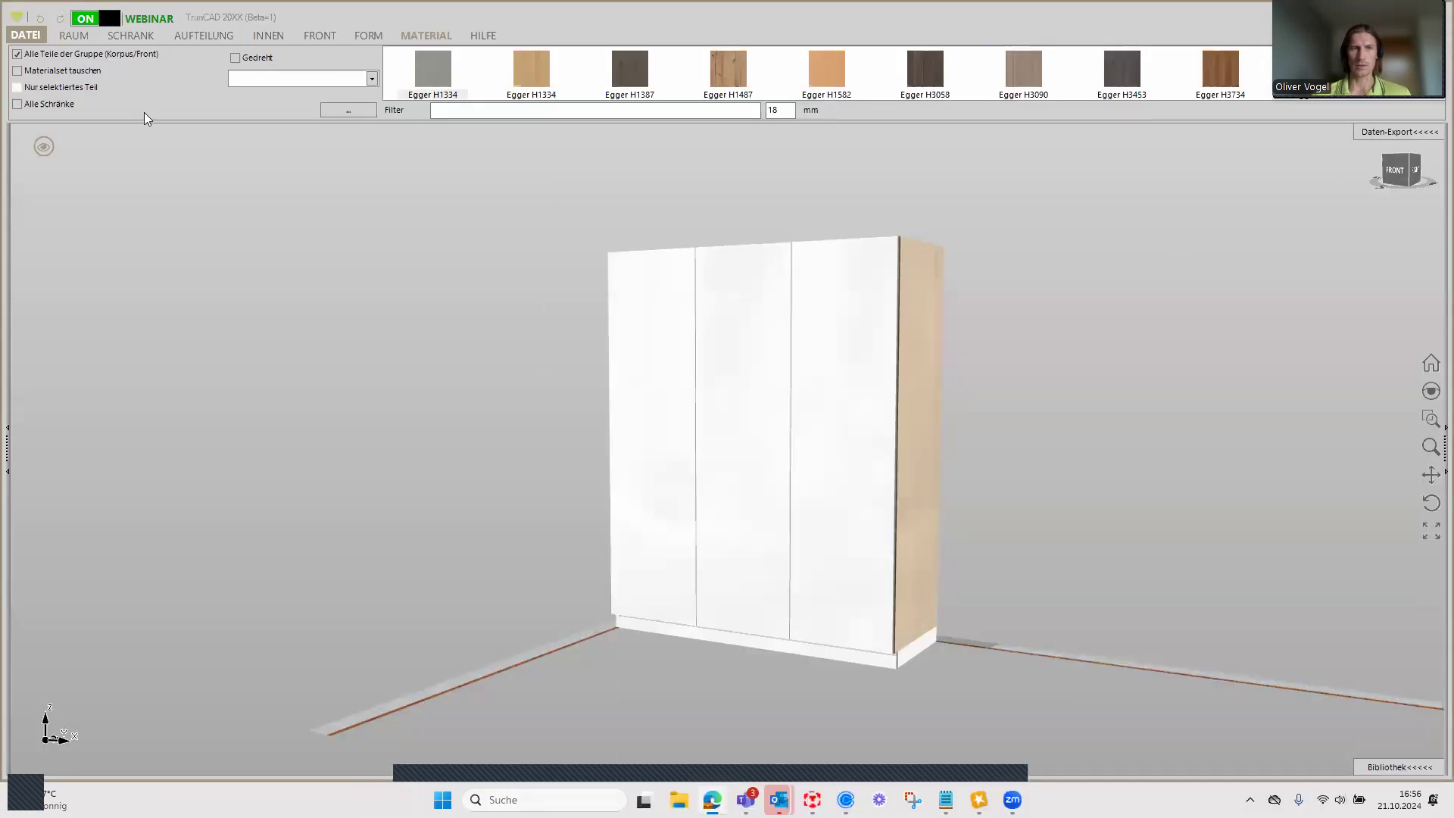